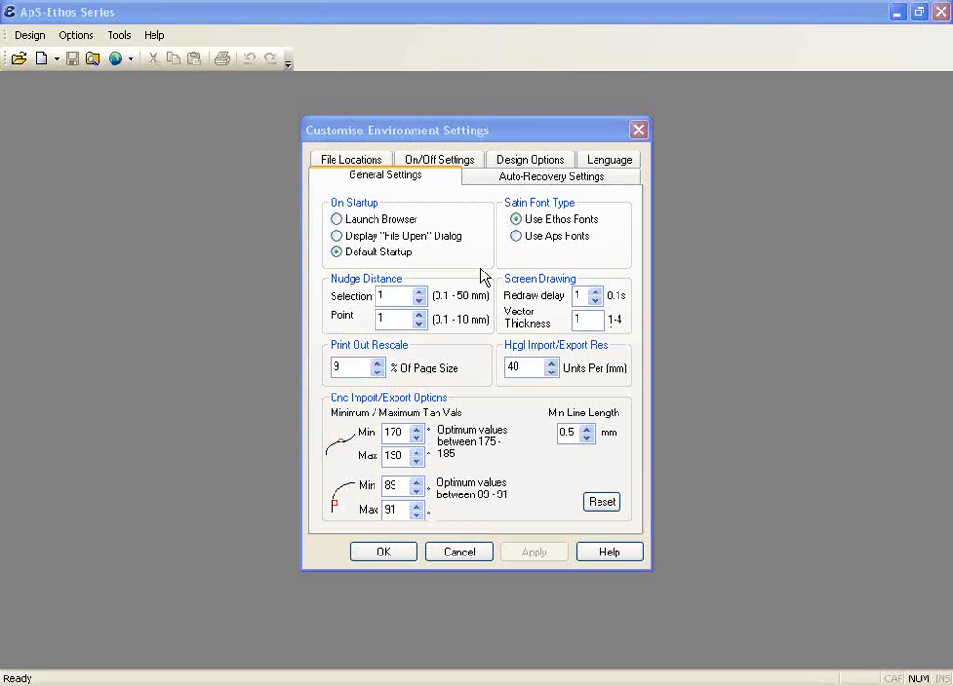
Switch Customise Environment Settings to the Auto-Recovery Settings tab to view auto-save and backup options
{"action": "left_click", "coordinate": [485, 183]}
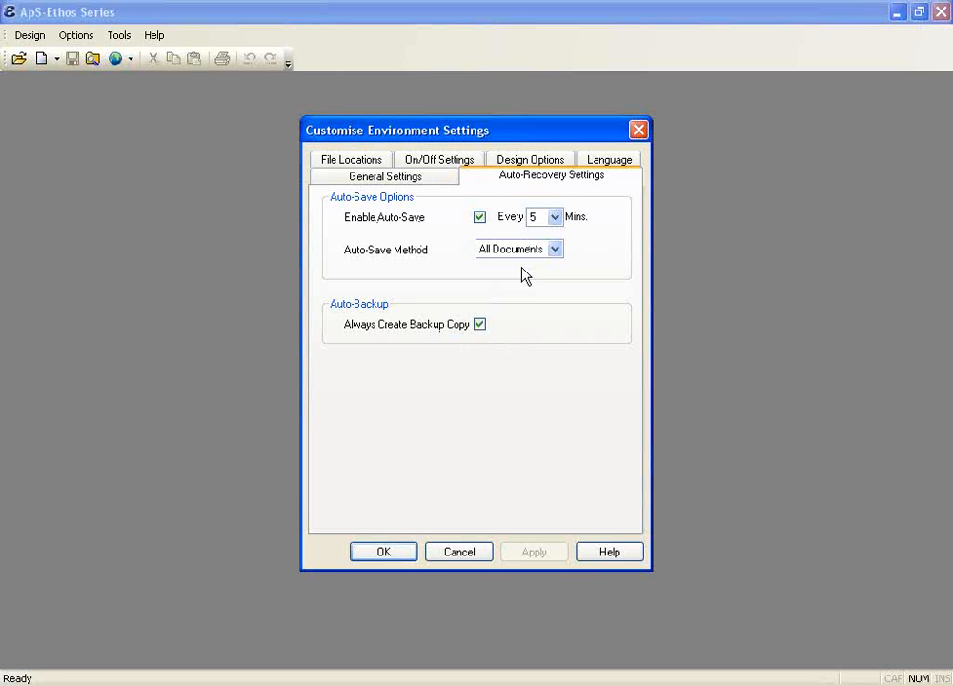
Keep auto-save at every 5 minutes for All Documents, then show the On/Off Settings list
{"action": "left_click", "coordinate": [555, 218]}
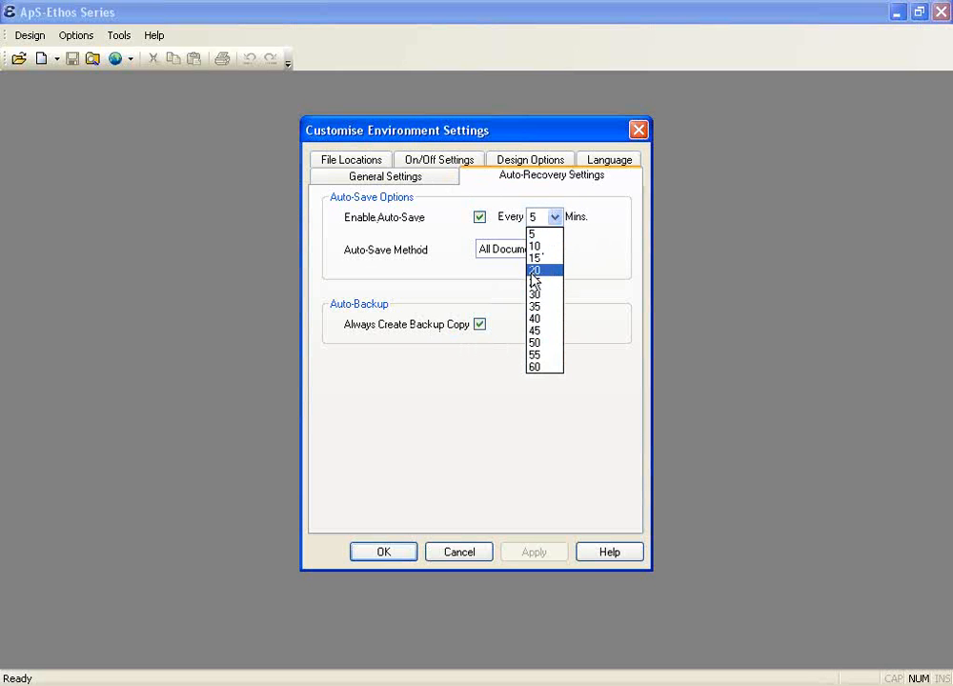
{"action": "left_click", "coordinate": [545, 239]}
{"action": "left_click", "coordinate": [541, 250]}
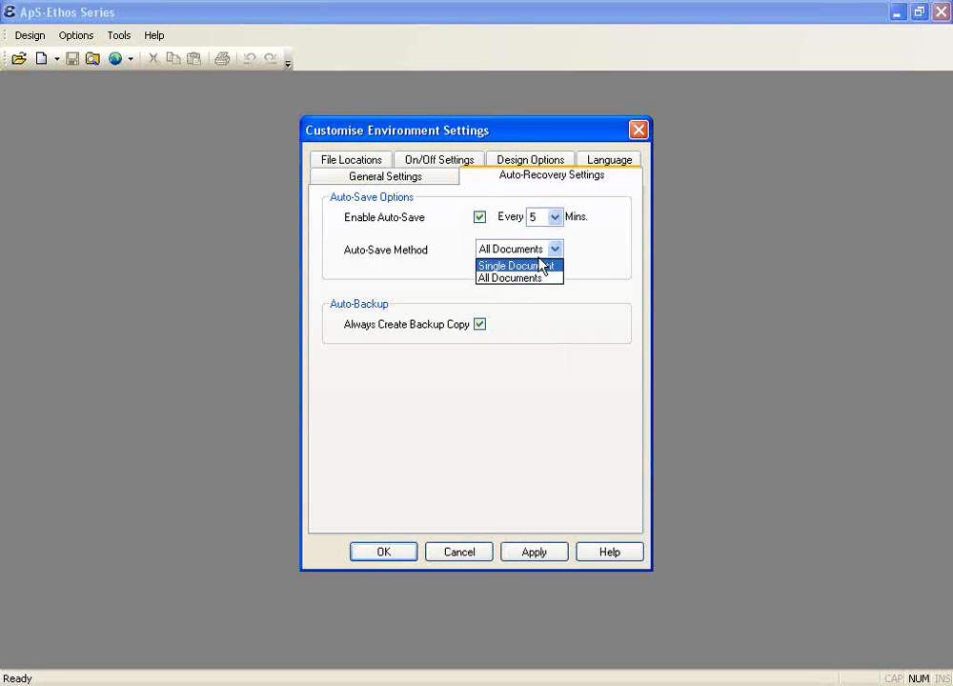
{"action": "left_click", "coordinate": [534, 252]}
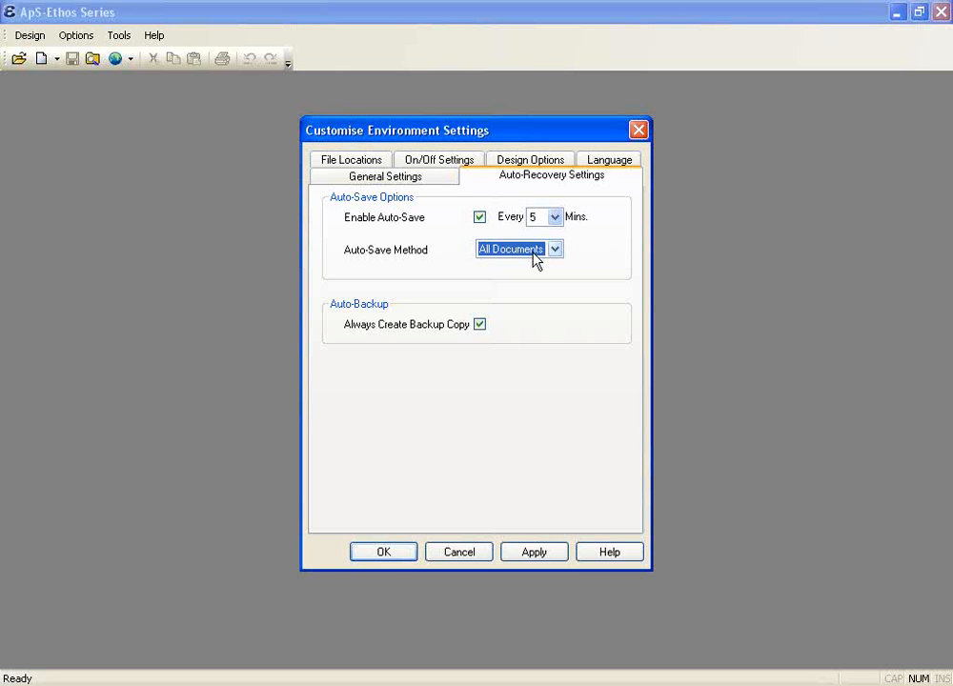
{"action": "left_click", "coordinate": [438, 162]}
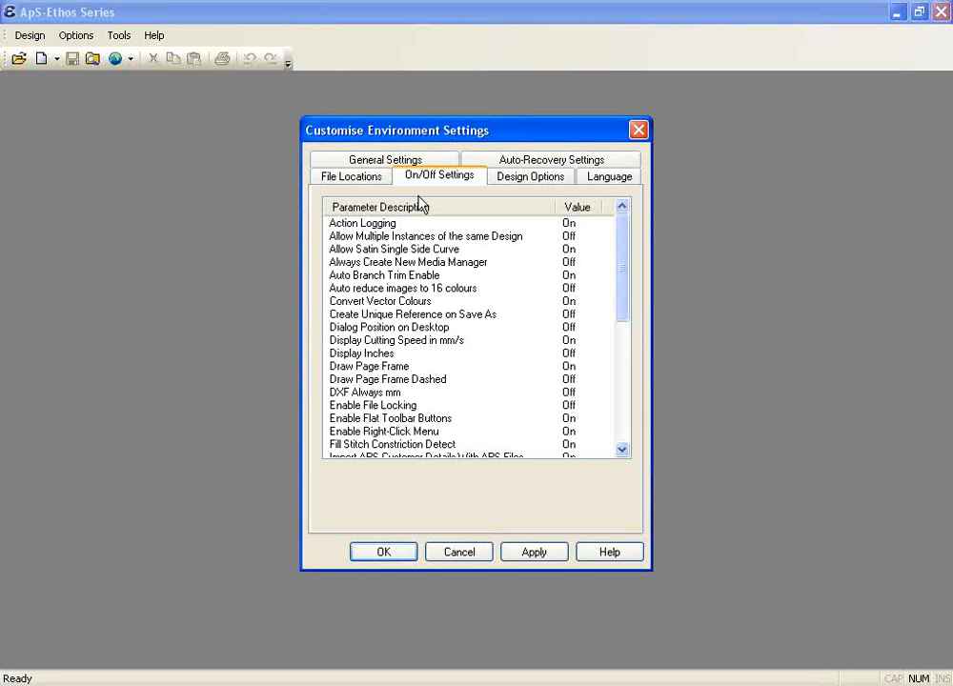
{"action": "left_click", "coordinate": [381, 223]}
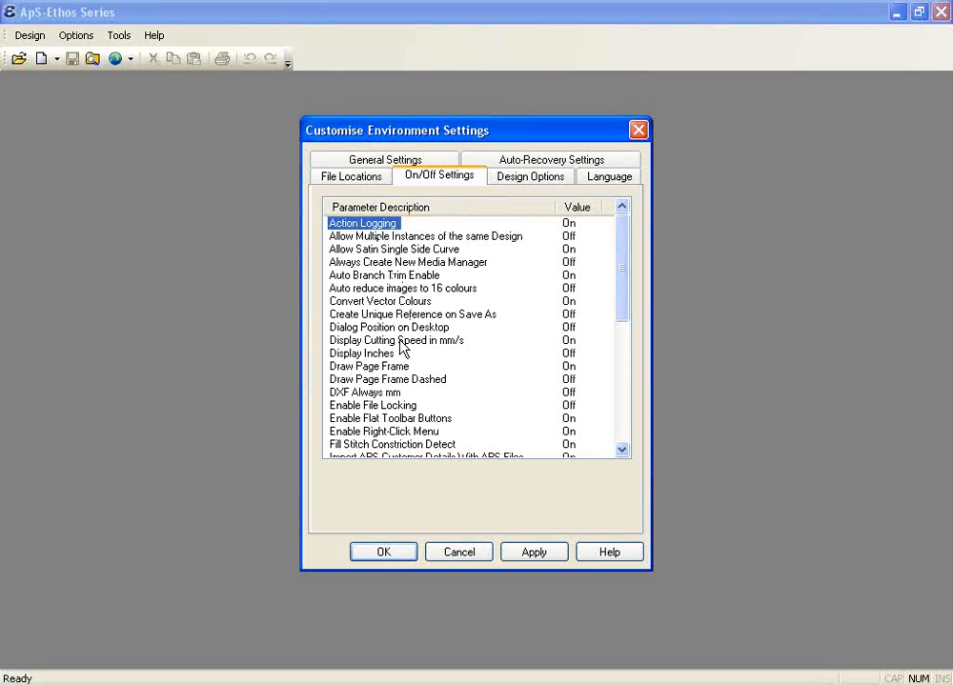
{"action": "double_click", "coordinate": [381, 229]}
{"action": "double_click", "coordinate": [380, 229]}
{"action": "left_click", "coordinate": [375, 369]}
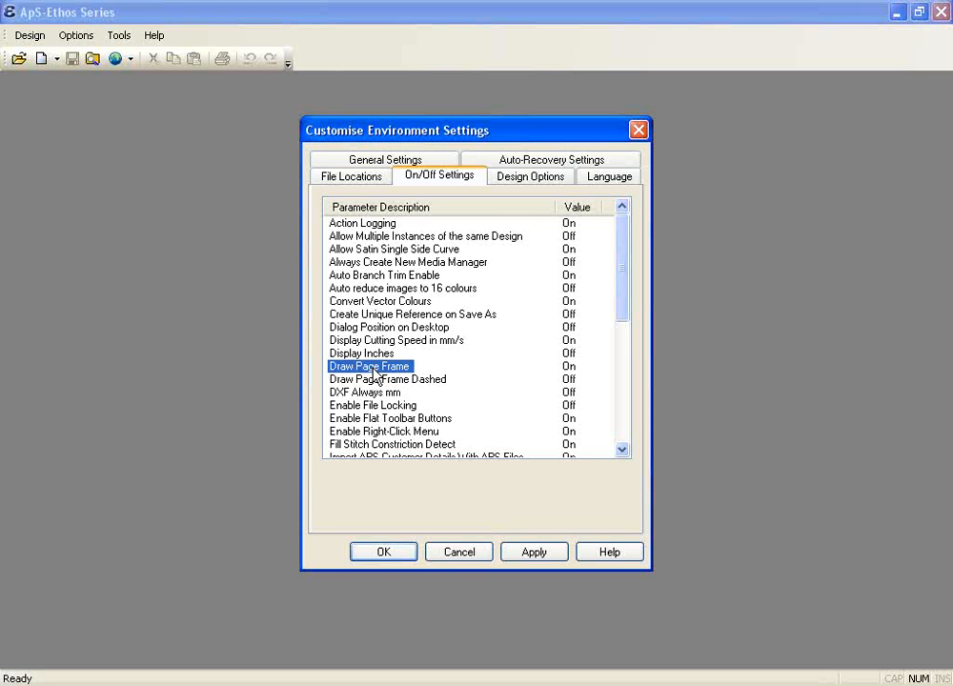
Set Save DST Colour Information to Off, then apply and close the environment settings
{"action": "scroll", "coordinate": [374, 375], "scroll_direction": "down", "scroll_amount": 1}
{"action": "scroll", "coordinate": [375, 375], "scroll_direction": "down", "scroll_amount": 1}
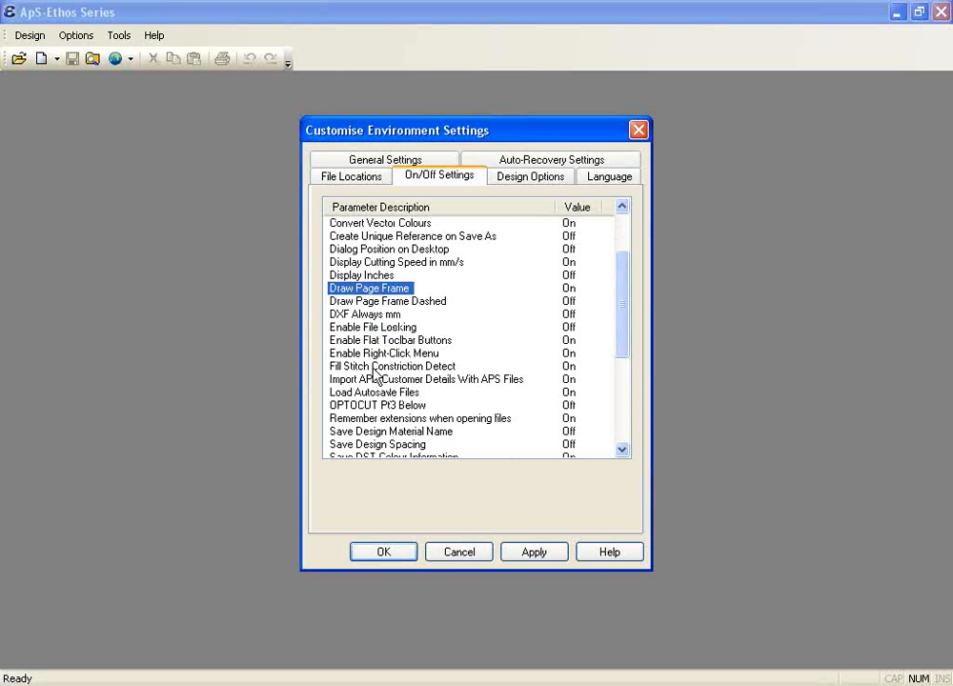
{"action": "scroll", "coordinate": [375, 375], "scroll_direction": "down", "scroll_amount": 2}
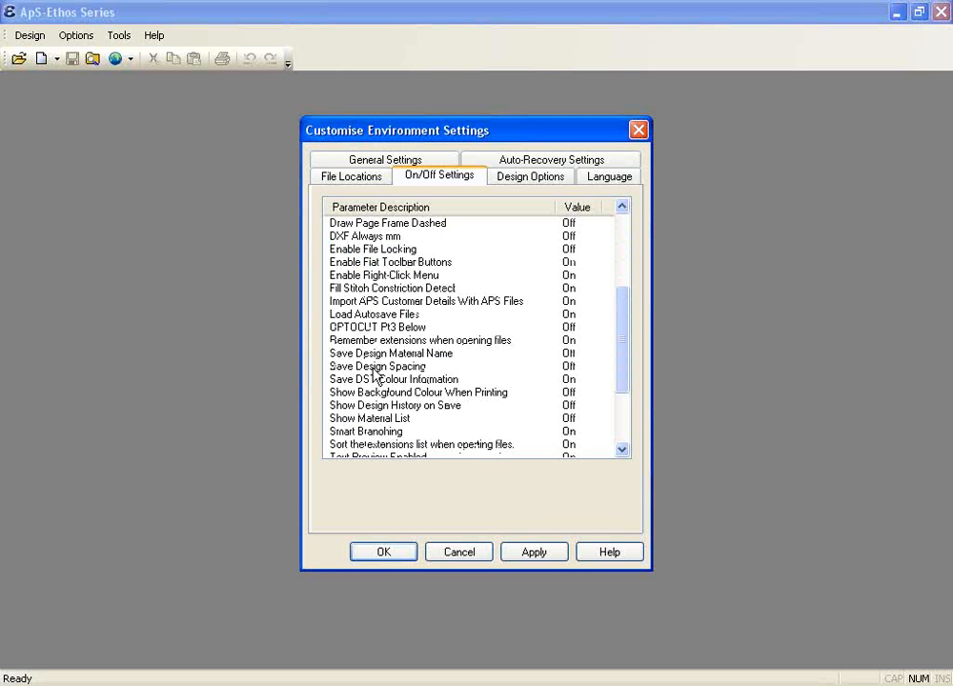
{"action": "left_click", "coordinate": [392, 392]}
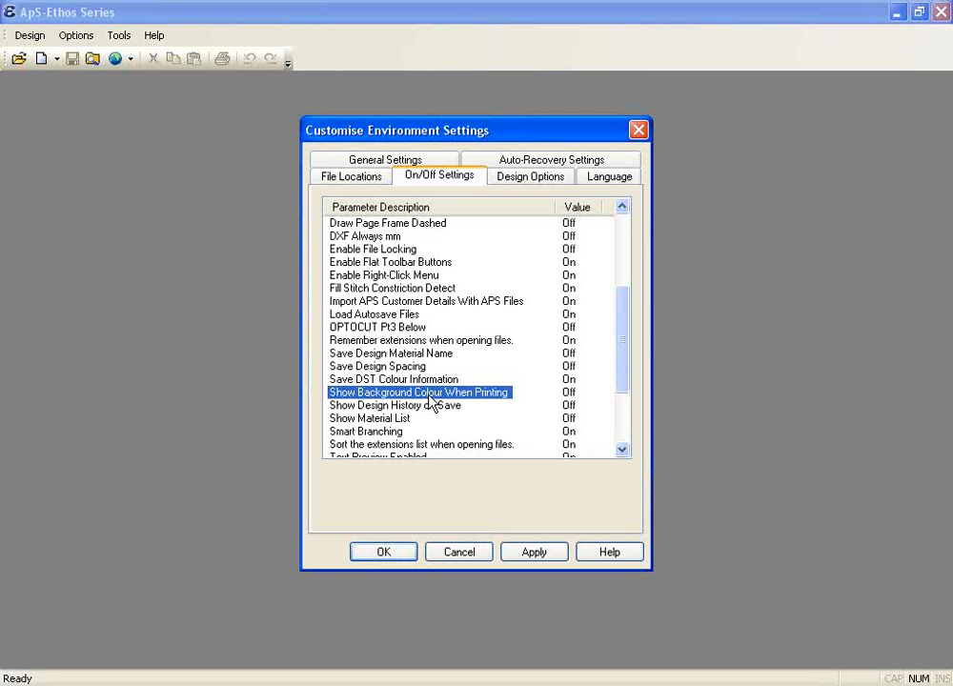
{"action": "scroll", "coordinate": [431, 401], "scroll_direction": "down", "scroll_amount": 3}
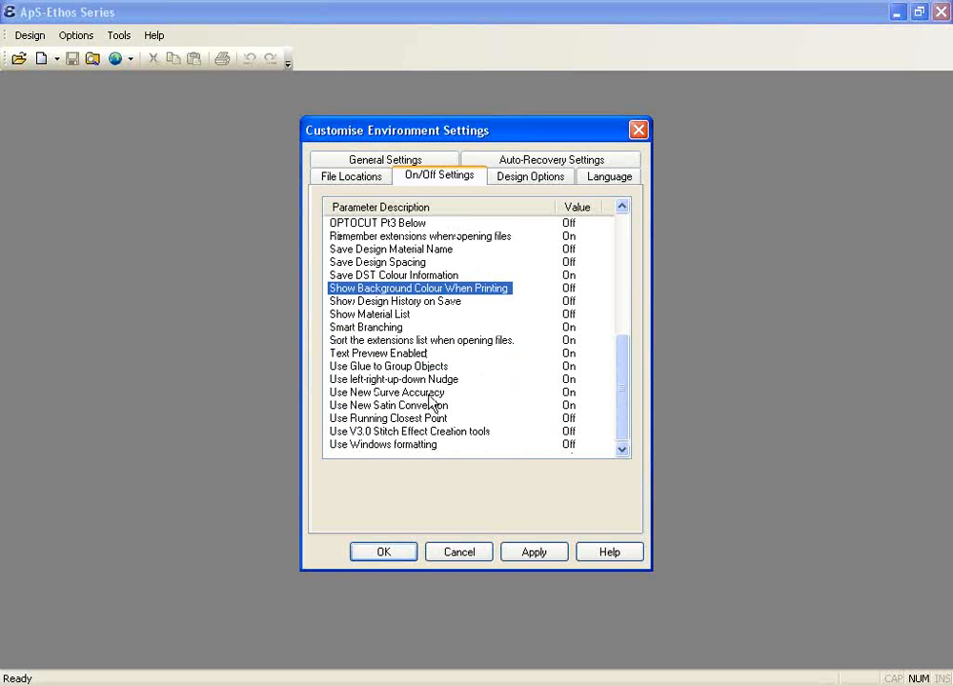
{"action": "left_click", "coordinate": [381, 275]}
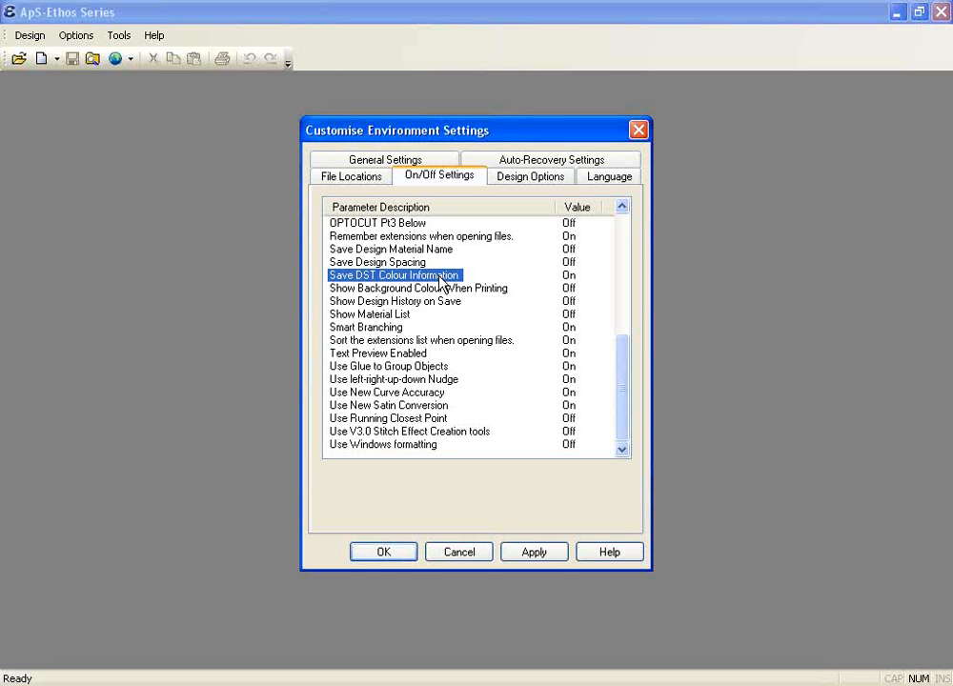
{"action": "double_click", "coordinate": [440, 278]}
{"action": "left_click", "coordinate": [517, 555]}
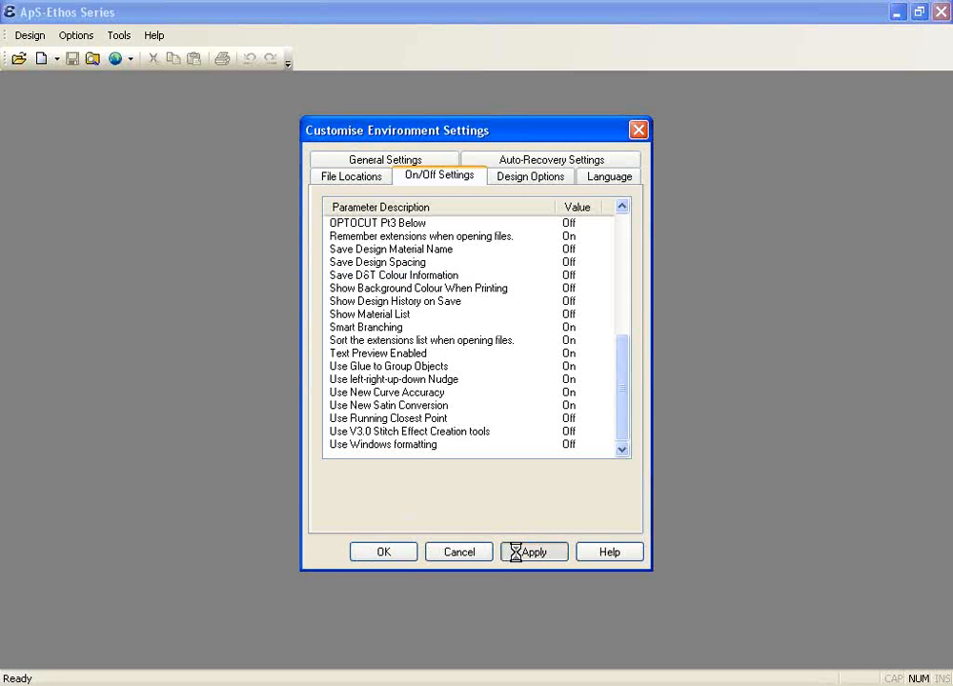
{"action": "left_click", "coordinate": [381, 552]}
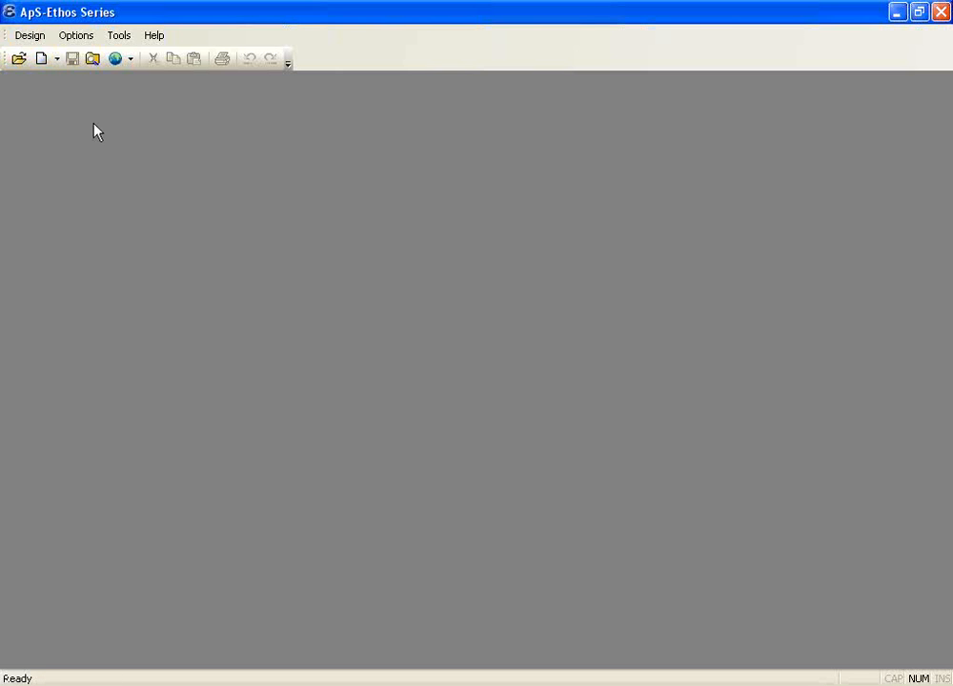
Open the design Browser showing the 24 rocker designs from Browser.MDB
{"action": "left_click", "coordinate": [29, 35]}
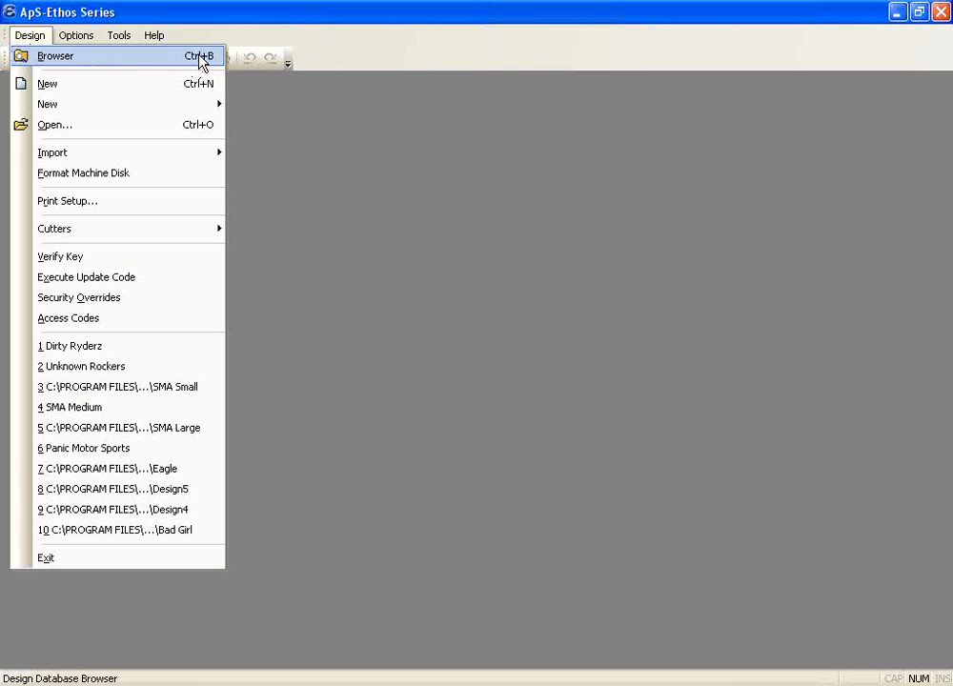
{"action": "left_click", "coordinate": [312, 151]}
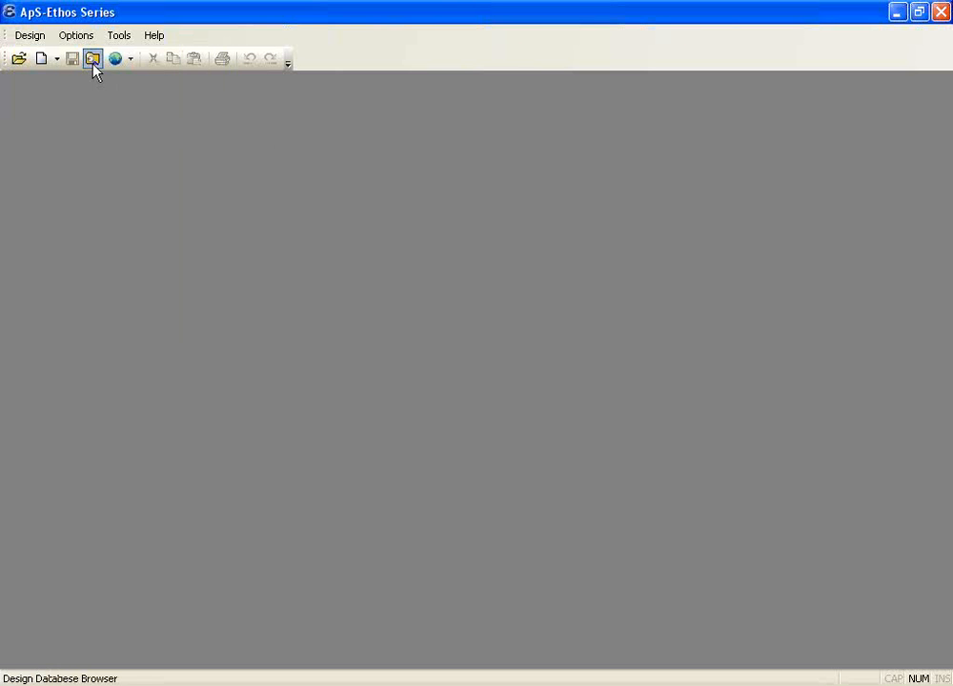
{"action": "left_click", "coordinate": [92, 60]}
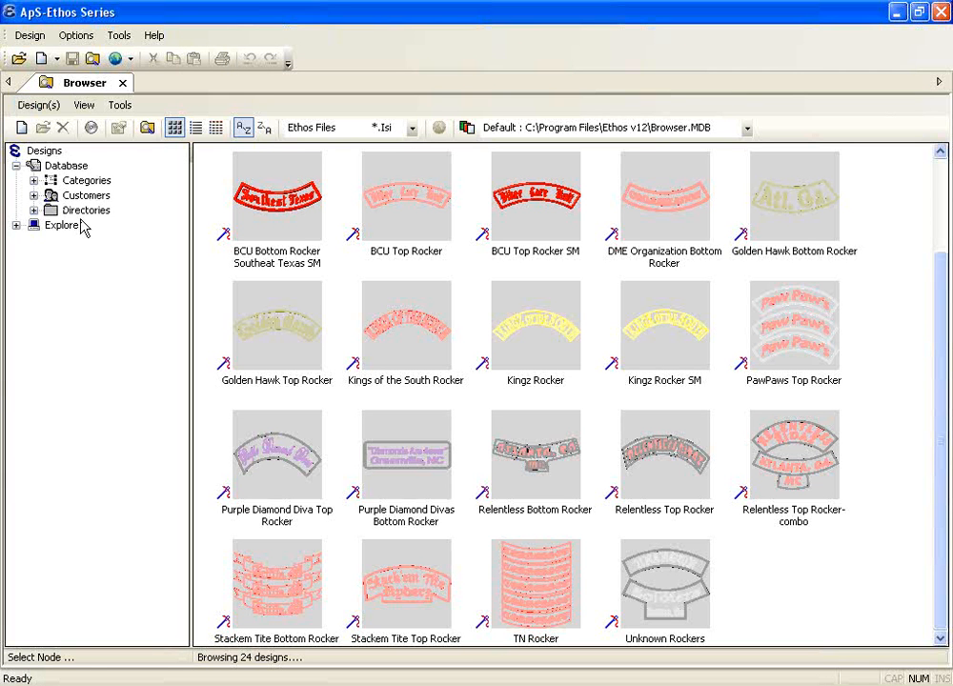
List all 483 database designs, select 2X4 pATCH, and expand the Categories and Customers groups
{"action": "left_click", "coordinate": [72, 165]}
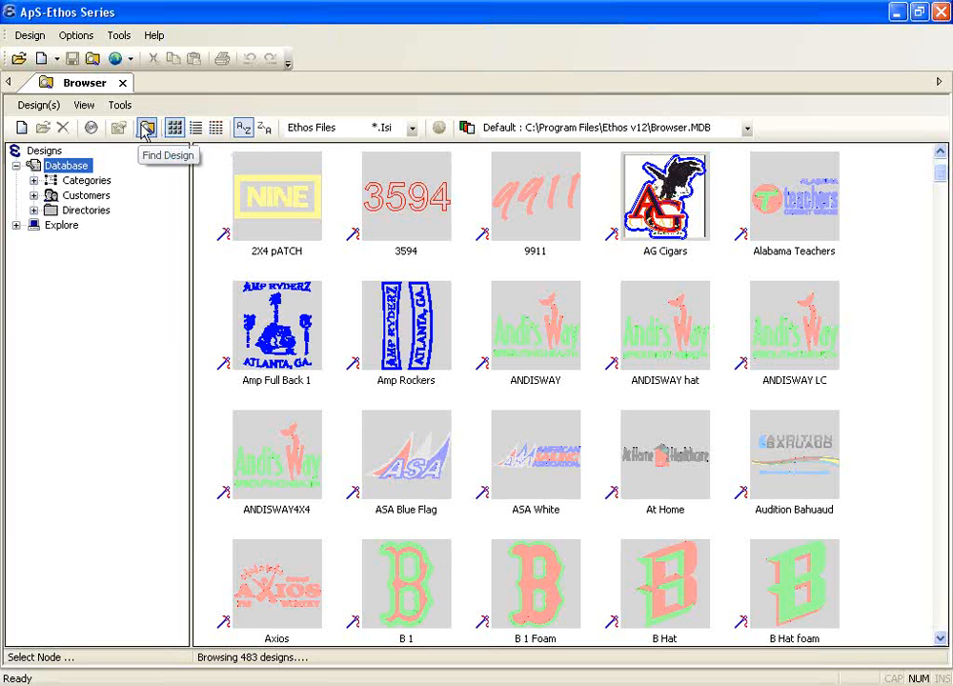
{"action": "left_click", "coordinate": [258, 217]}
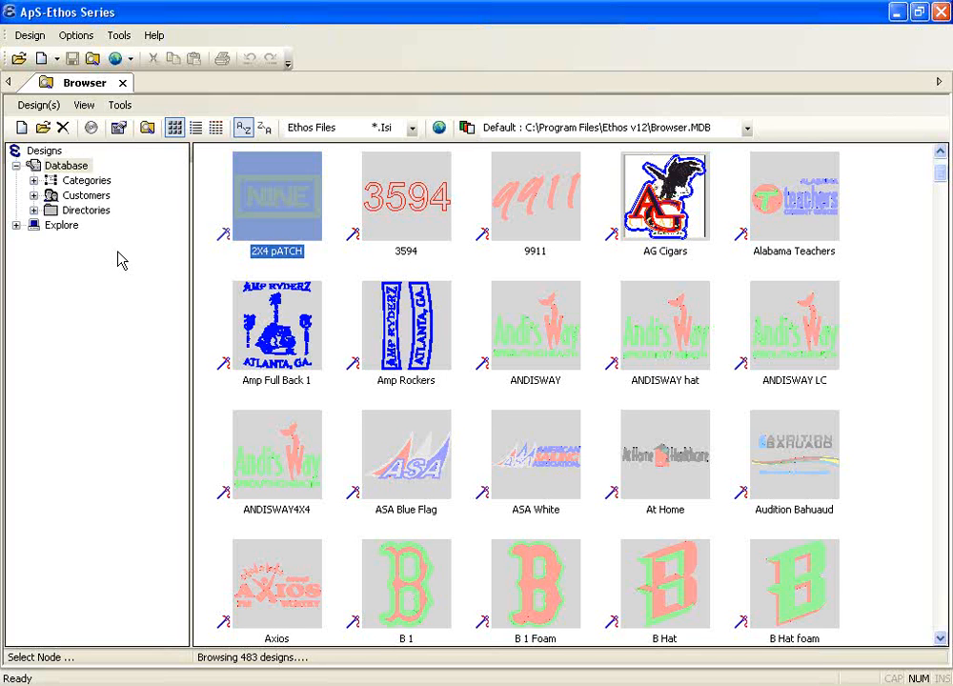
{"action": "left_click", "coordinate": [34, 181]}
{"action": "left_click", "coordinate": [34, 211]}
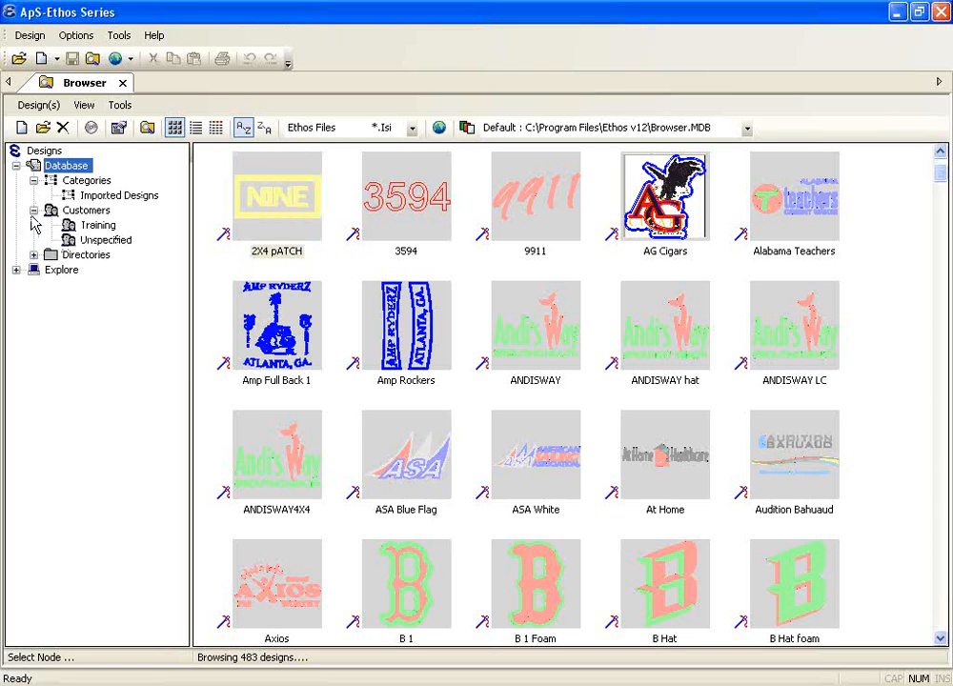
Select all six Training designs and open Create Web Catalogue for DesignCat.htm
{"action": "left_click", "coordinate": [98, 227]}
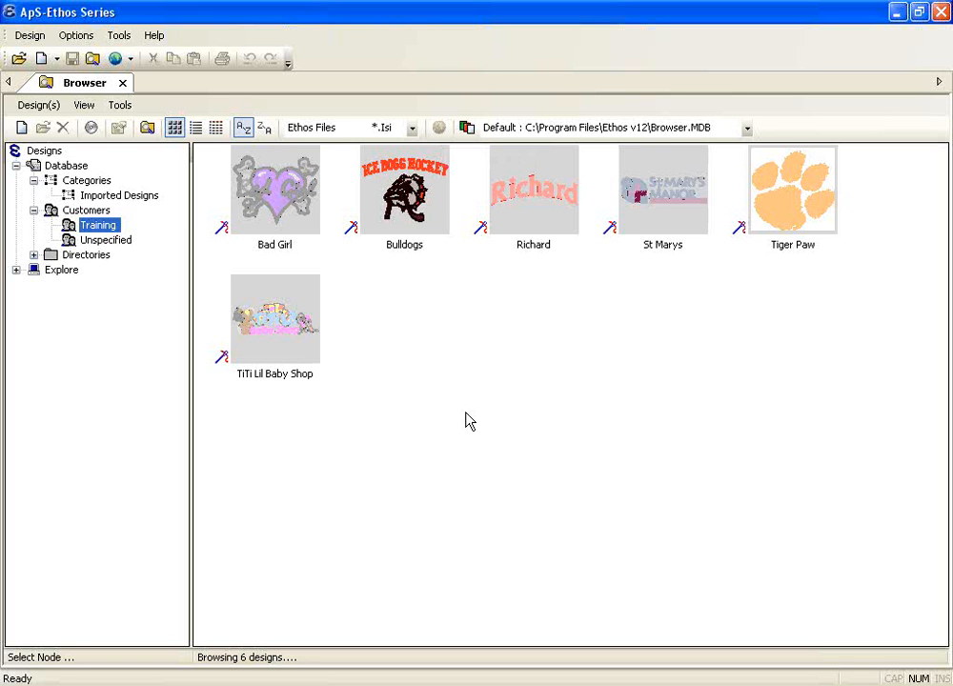
{"action": "left_click", "coordinate": [297, 212]}
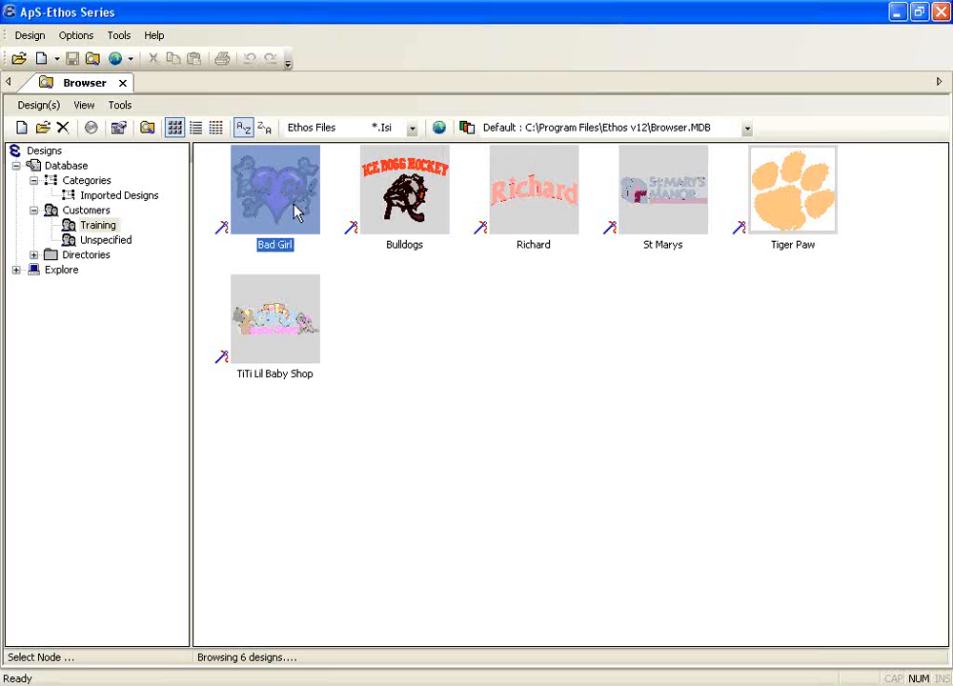
{"action": "left_click", "coordinate": [305, 316], "text": "shift"}
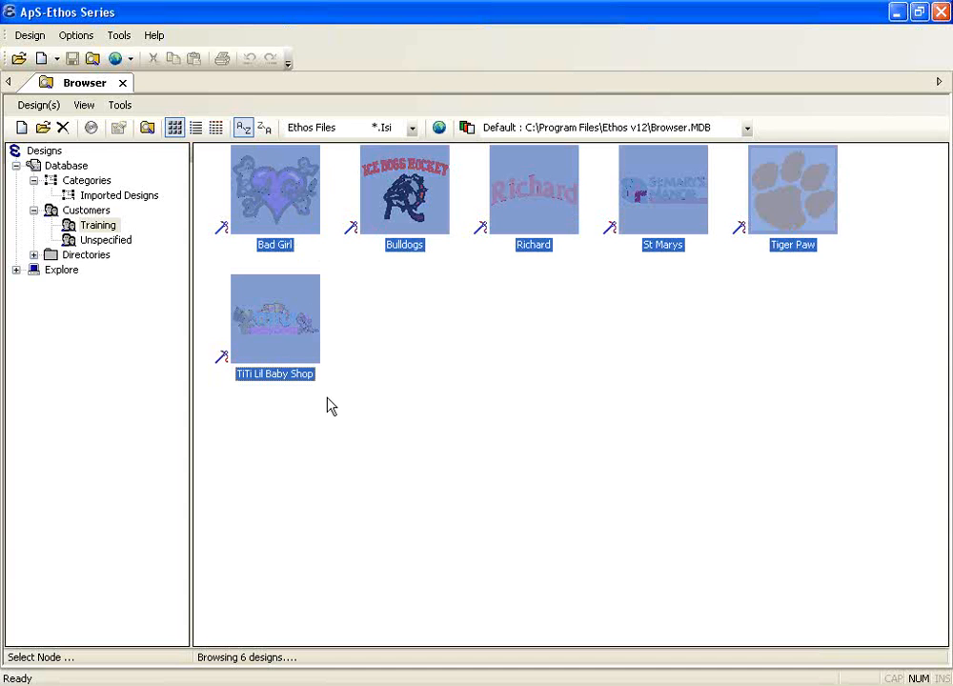
{"action": "left_click", "coordinate": [440, 128]}
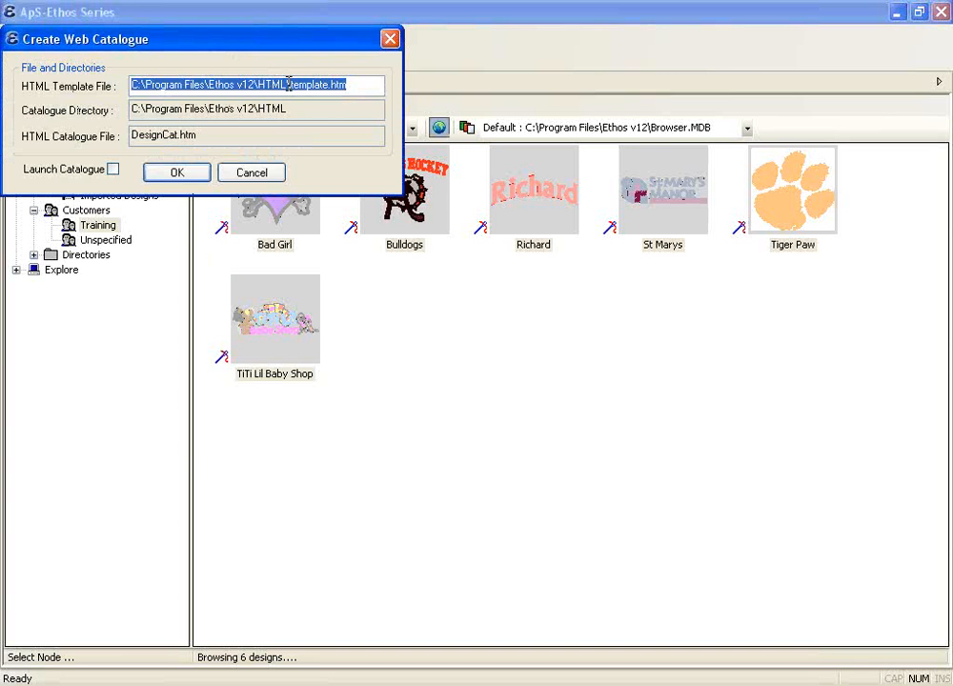
Change the HTML template file to Trainig.htm, enable Launch Catalogue, and generate the catalogue
{"action": "left_click_drag", "start_coordinate": [291, 84], "coordinate": [329, 85]}
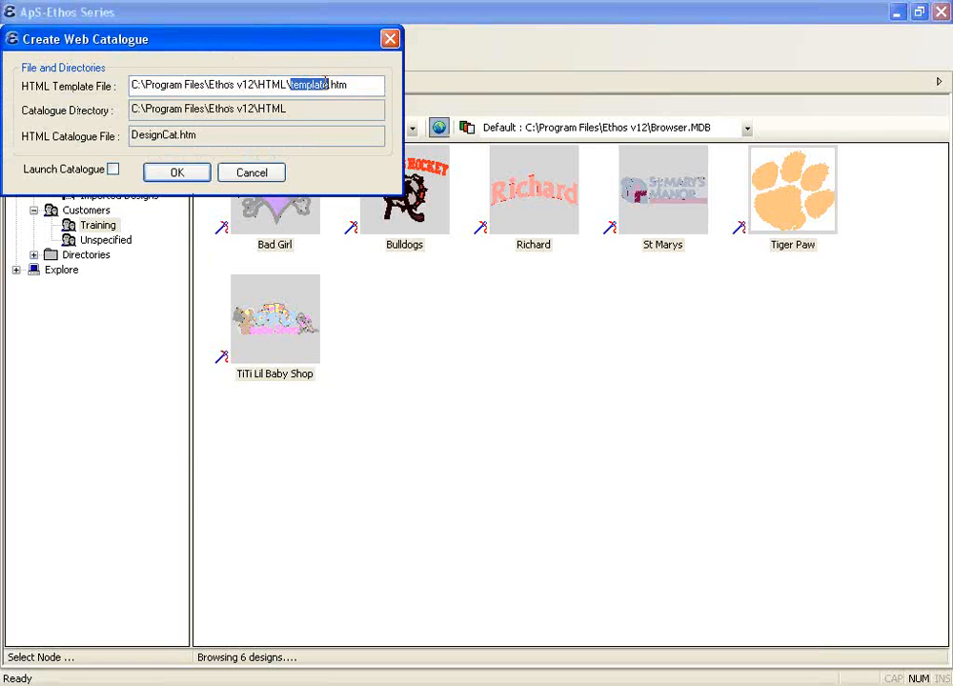
{"action": "type", "text": "Tra"}
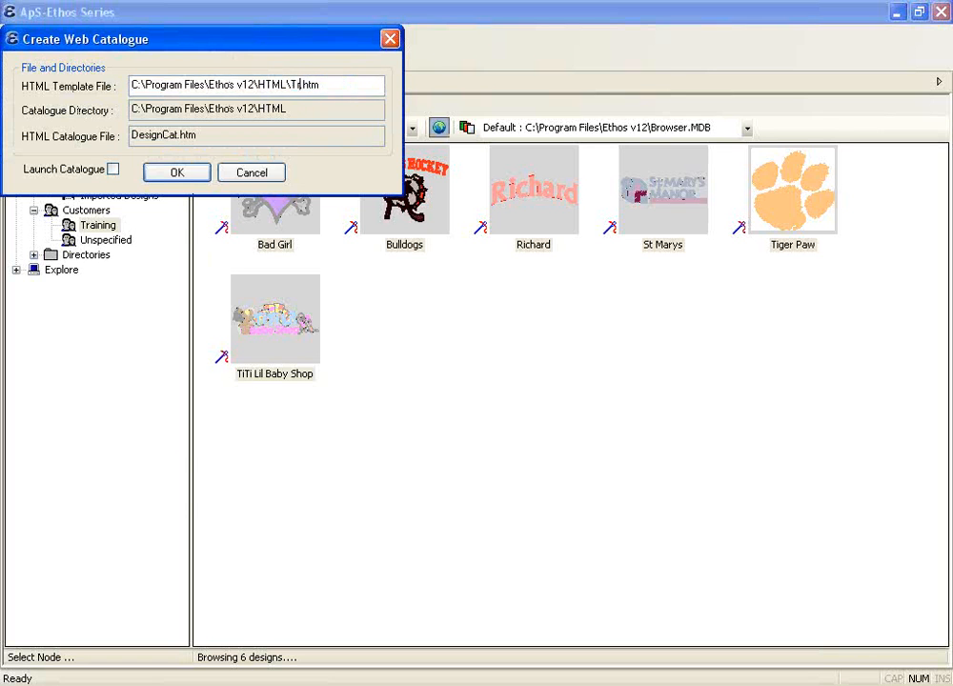
{"action": "type", "text": "inig"}
{"action": "left_click", "coordinate": [113, 171]}
{"action": "left_click", "coordinate": [177, 173]}
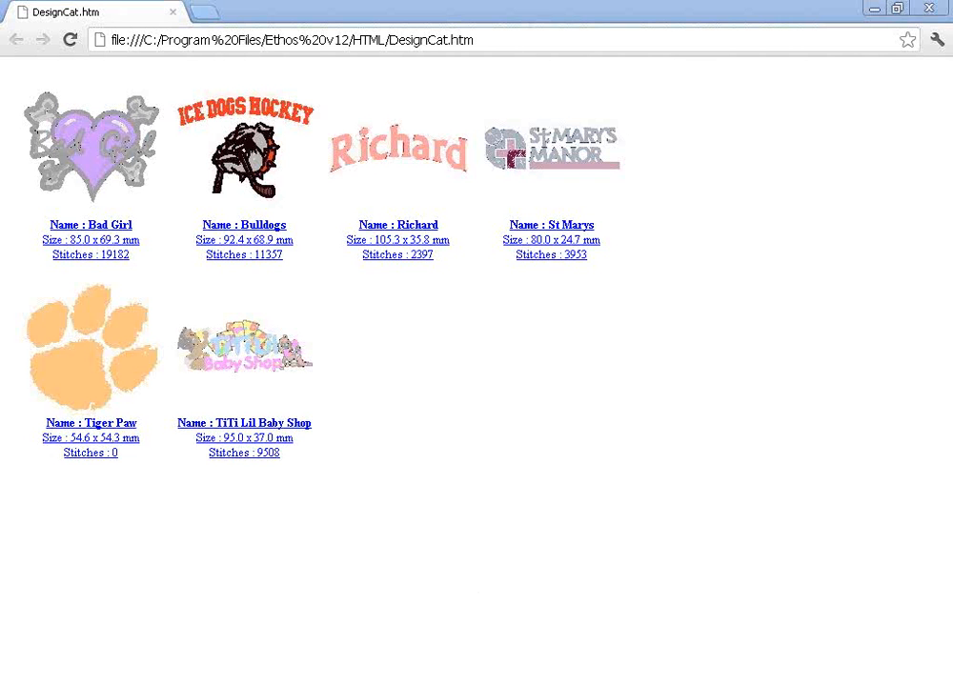
Close the Chrome window showing the DesignCat catalogue from its taskbar button
{"action": "right_click", "coordinate": [592, 684]}
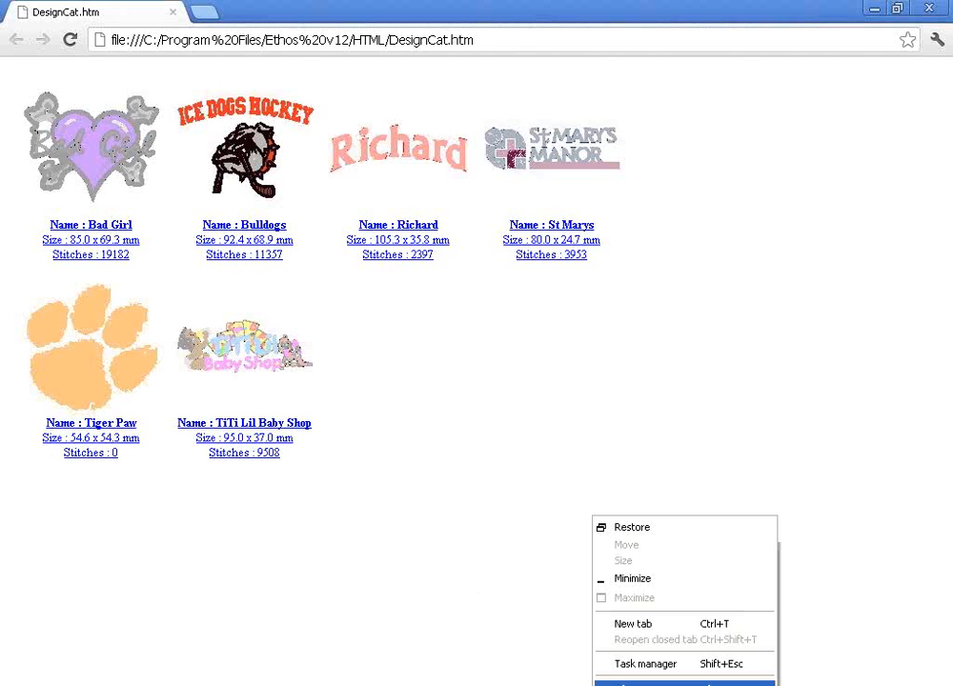
{"action": "left_click", "coordinate": [684, 682]}
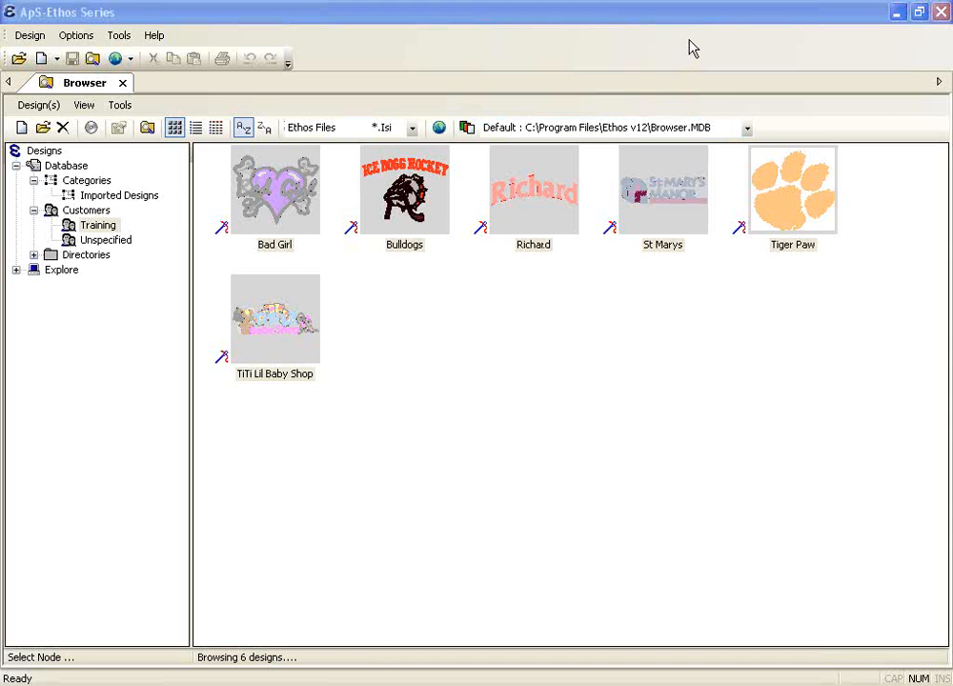
Open Tiger Paw, reopen the browser listing the whole database, then close the browser
{"action": "double_click", "coordinate": [788, 202]}
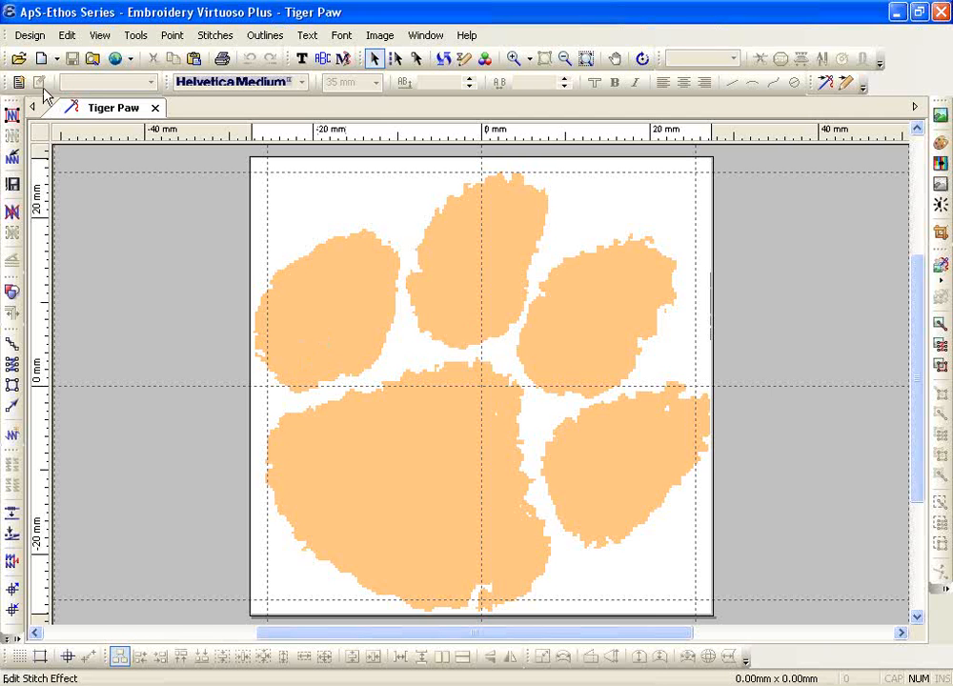
{"action": "left_click", "coordinate": [93, 59]}
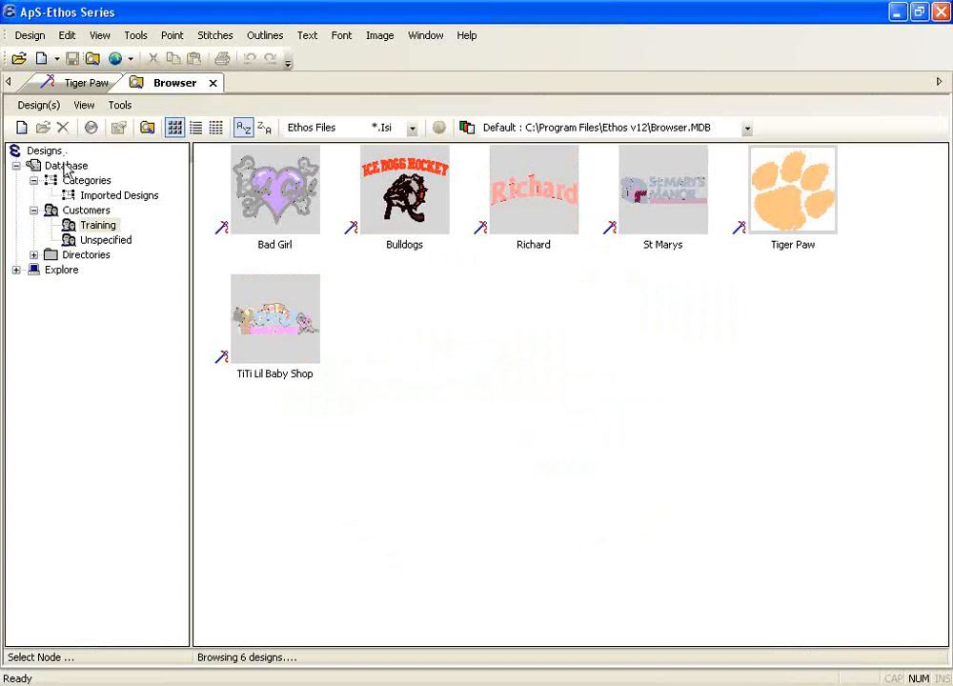
{"action": "left_click", "coordinate": [67, 165]}
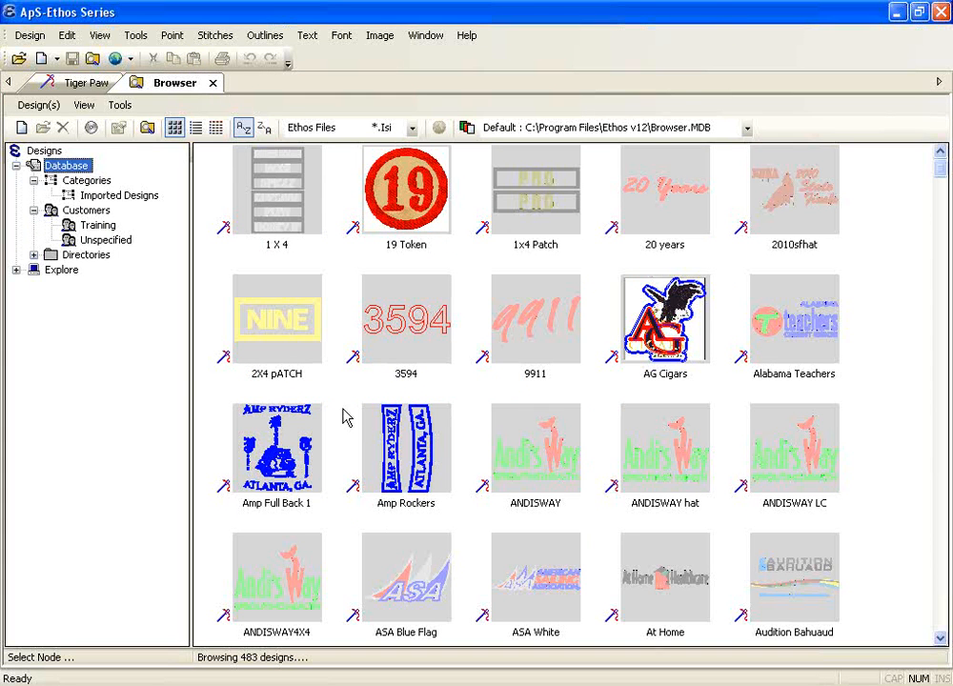
{"action": "left_click", "coordinate": [212, 84]}
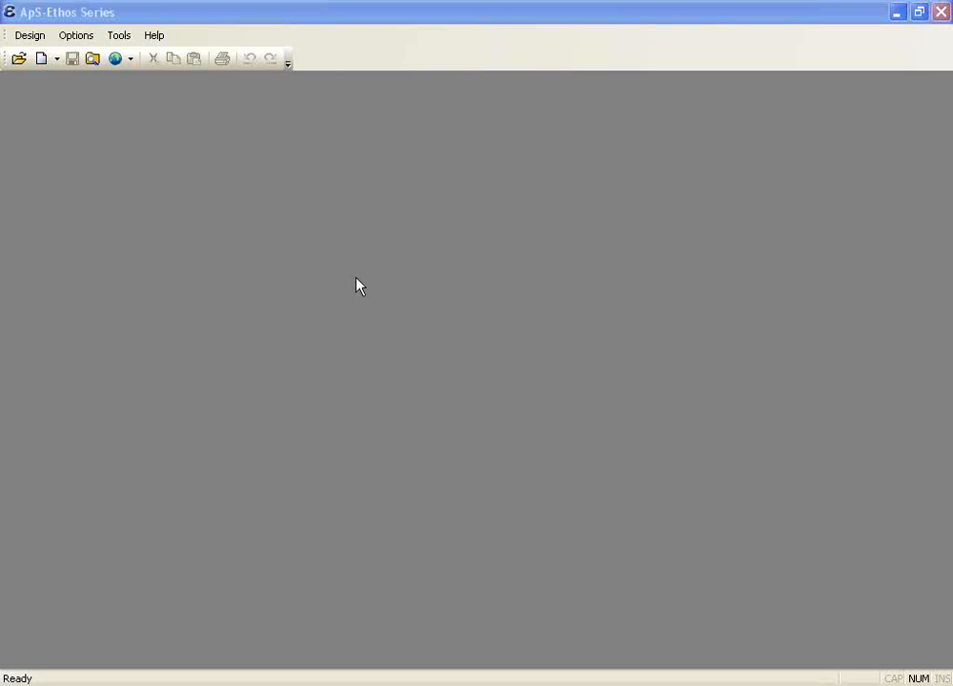
Check the New design options, then show the Design menu with import and recent files
{"action": "left_click", "coordinate": [57, 59]}
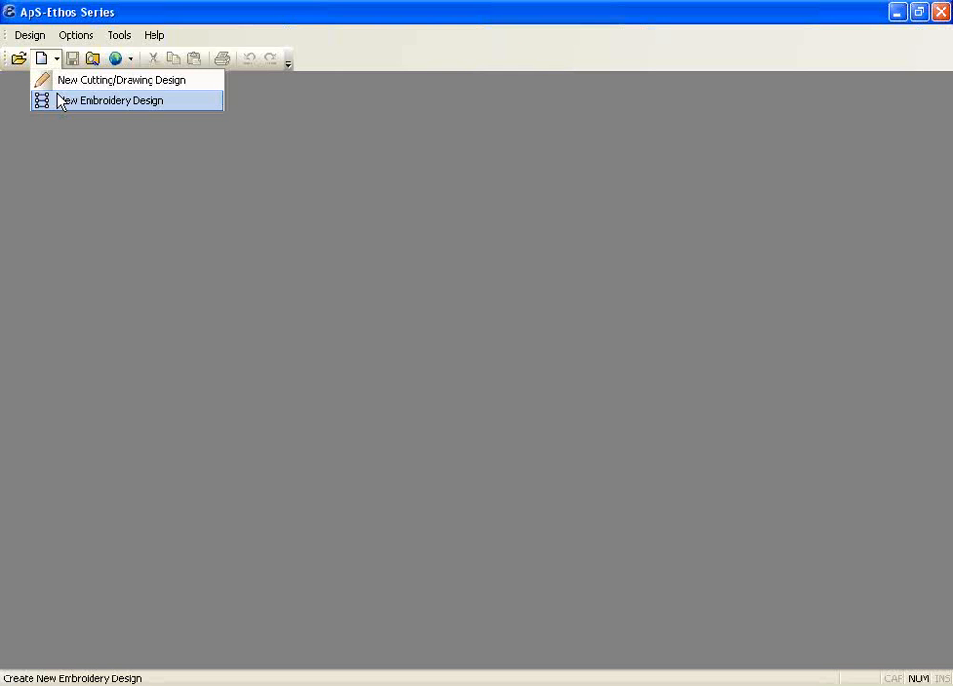
{"action": "left_click", "coordinate": [29, 37]}
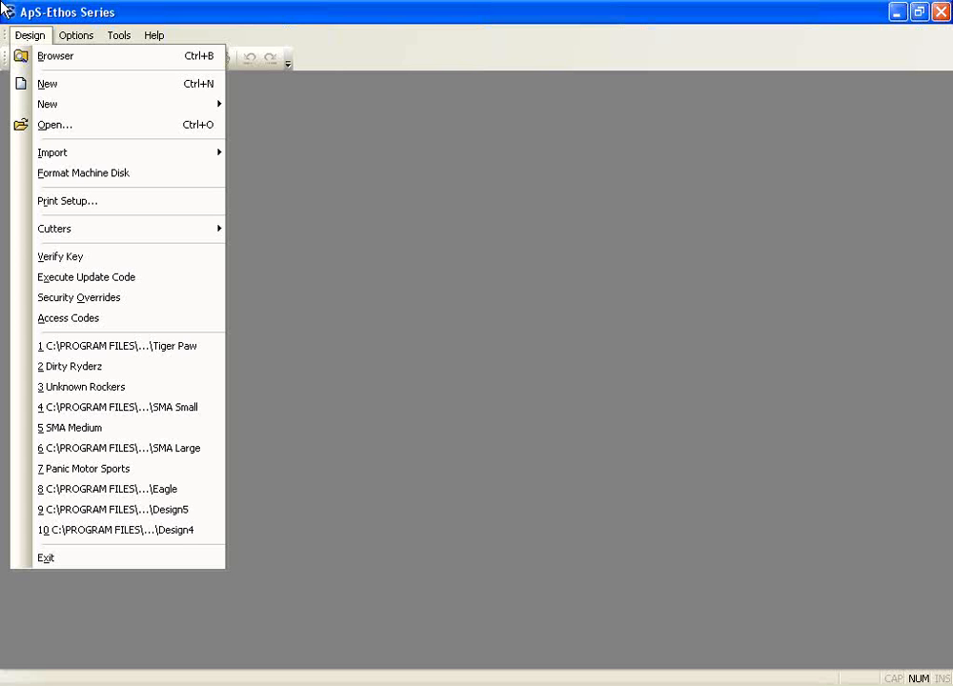
Start an Alien DOS import from the Design > Import menu
{"action": "mouse_move", "coordinate": [89, 148]}
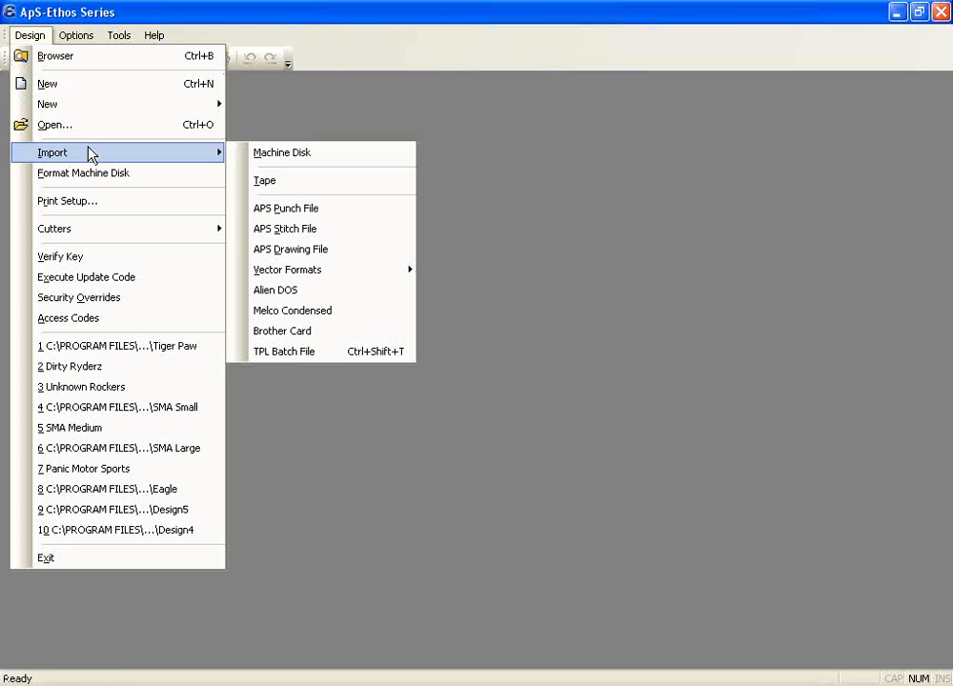
{"action": "mouse_move", "coordinate": [359, 278]}
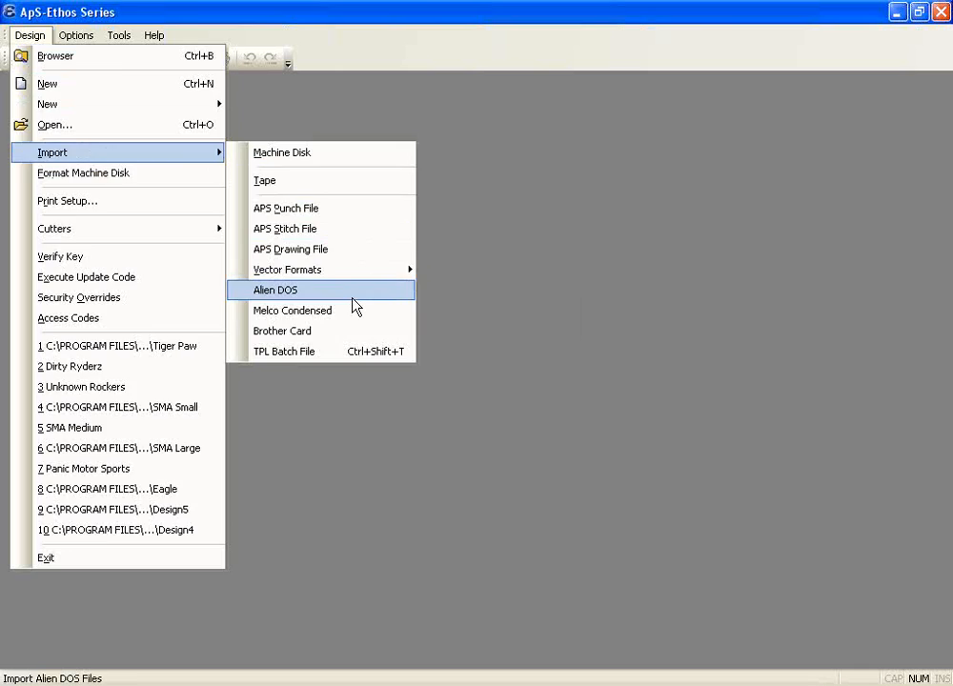
{"action": "left_click", "coordinate": [352, 298]}
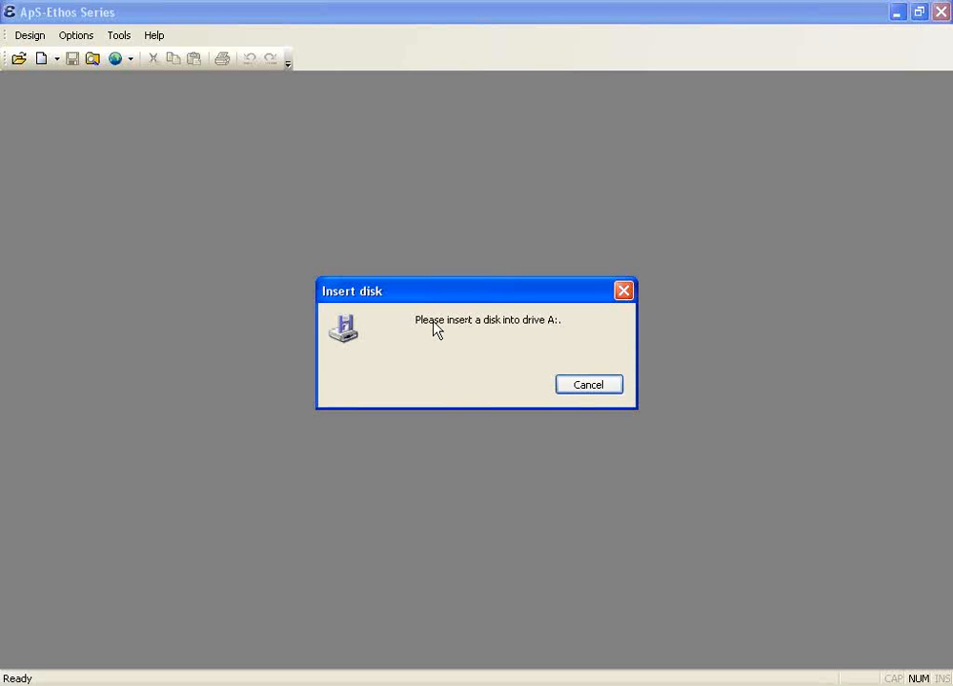
Dismiss the disk prompt and open the RareBreed Tajima (*.ds) file from the Desktop
{"action": "left_click", "coordinate": [597, 387]}
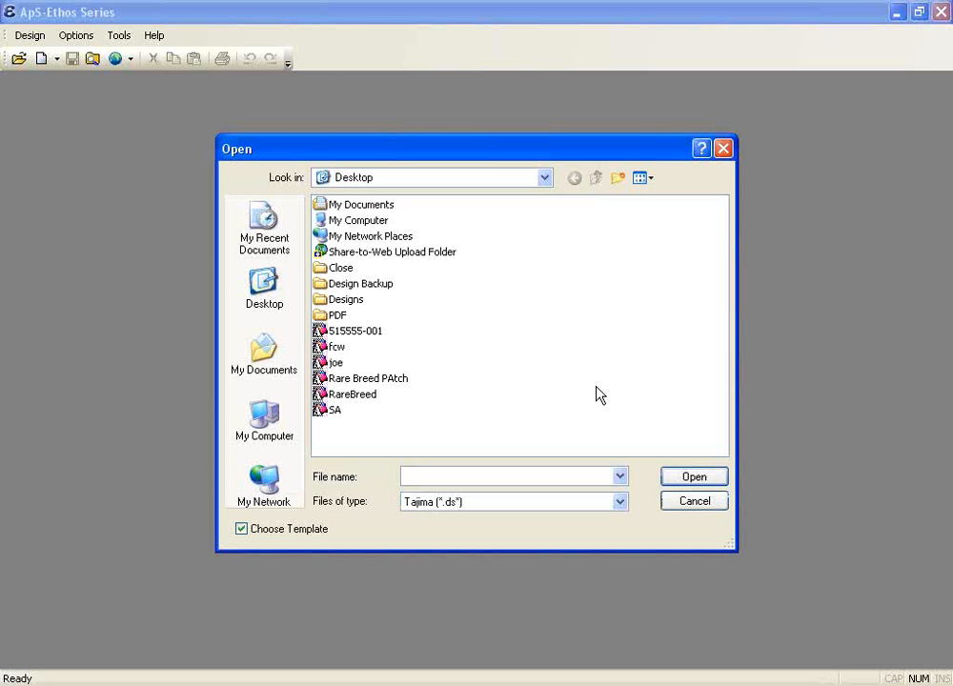
{"action": "left_click_drag", "start_coordinate": [572, 157], "coordinate": [499, 136]}
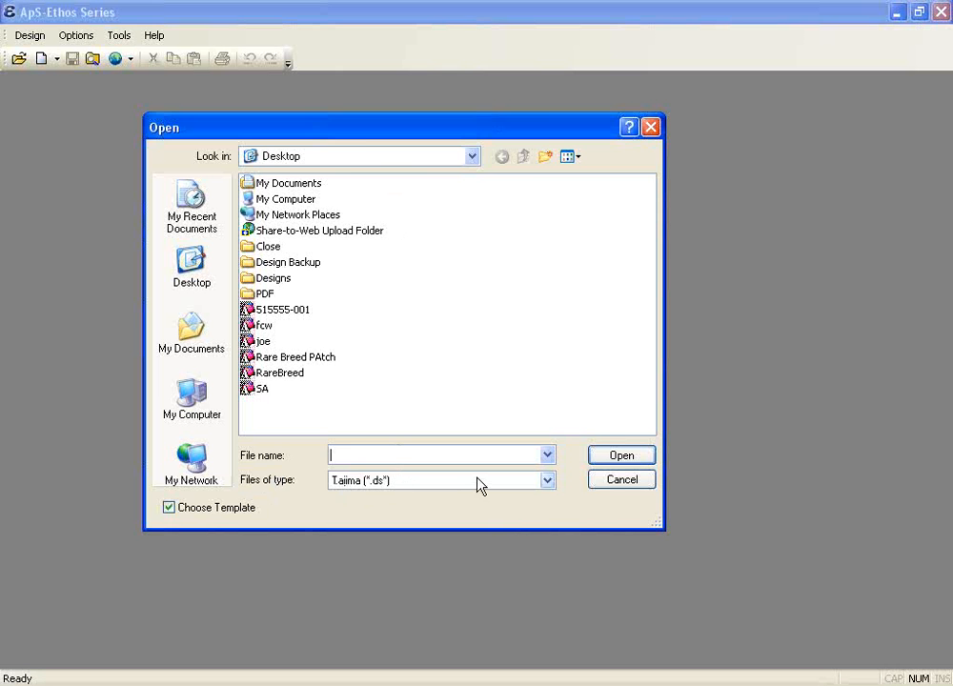
{"action": "left_click", "coordinate": [547, 480]}
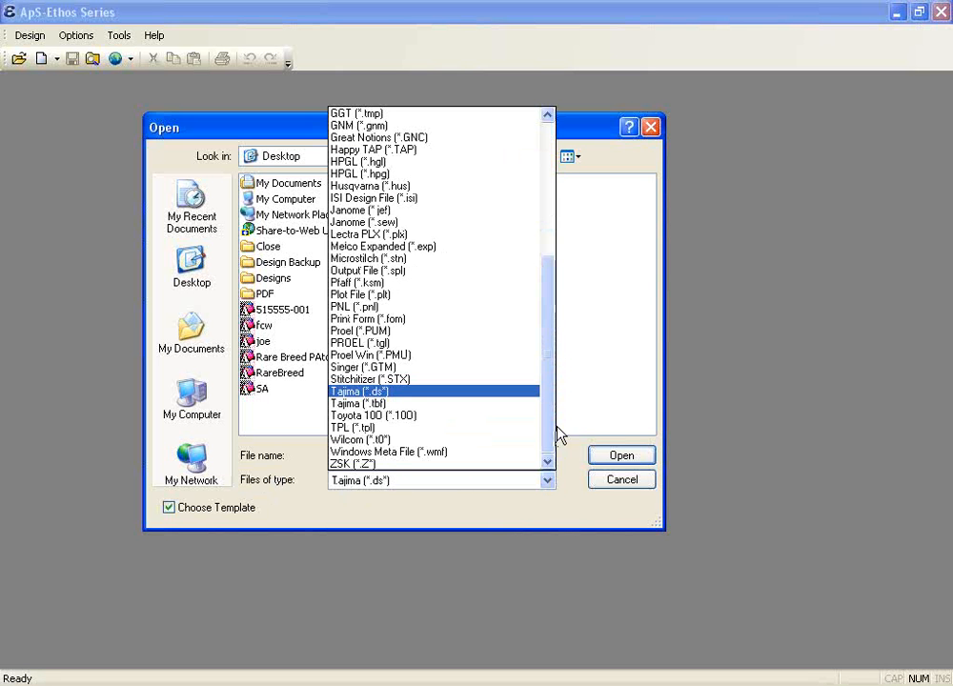
{"action": "mouse_move", "coordinate": [544, 423]}
{"action": "left_mouse_down"}
{"action": "mouse_move", "coordinate": [553, 174]}
{"action": "mouse_move", "coordinate": [549, 353]}
{"action": "mouse_move", "coordinate": [535, 410]}
{"action": "left_mouse_up"}
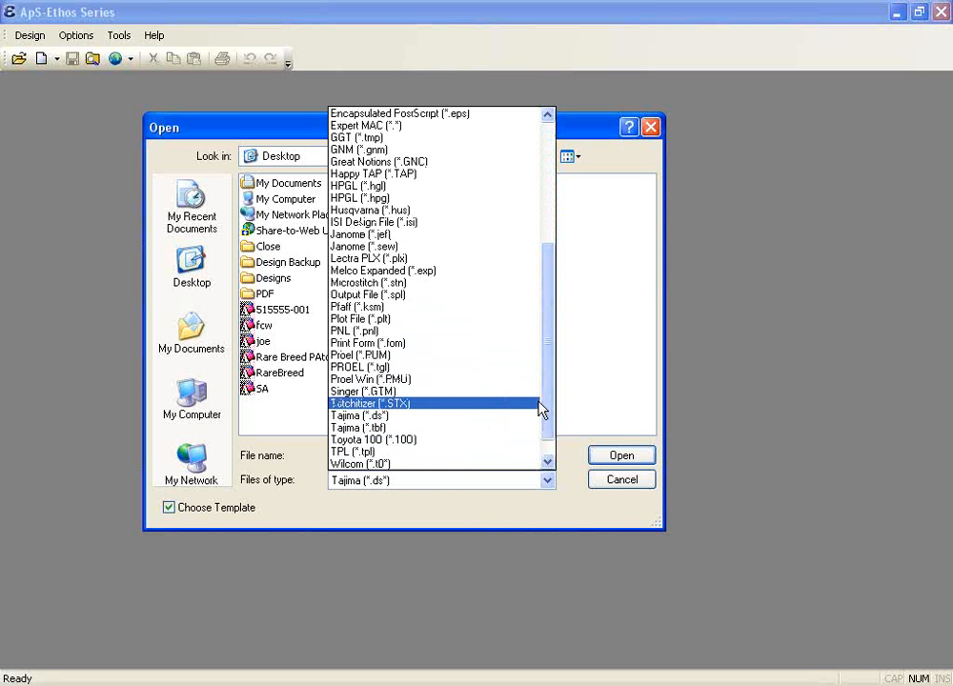
{"action": "left_click", "coordinate": [406, 421]}
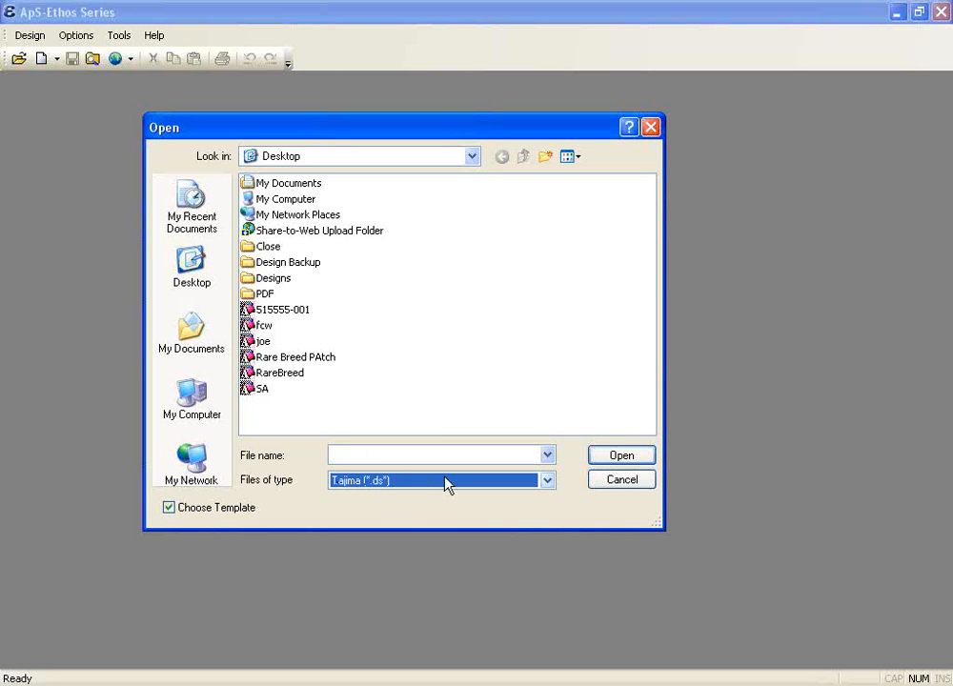
{"action": "double_click", "coordinate": [286, 357]}
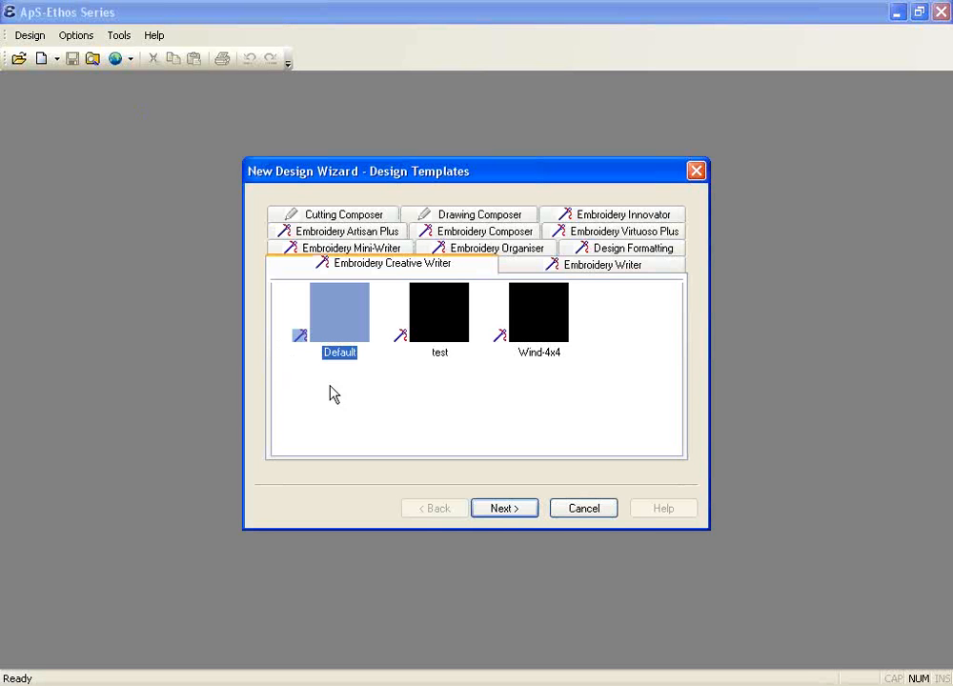
Open the design on the Default template under Embroidery Artisan Plus in the wizard
{"action": "left_click", "coordinate": [331, 236]}
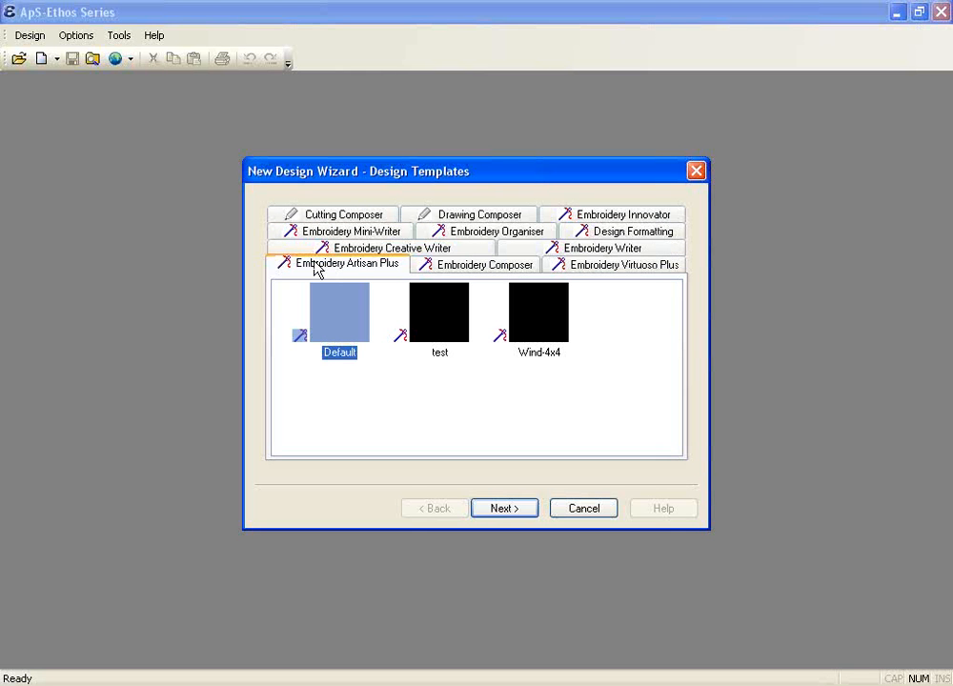
{"action": "double_click", "coordinate": [347, 323]}
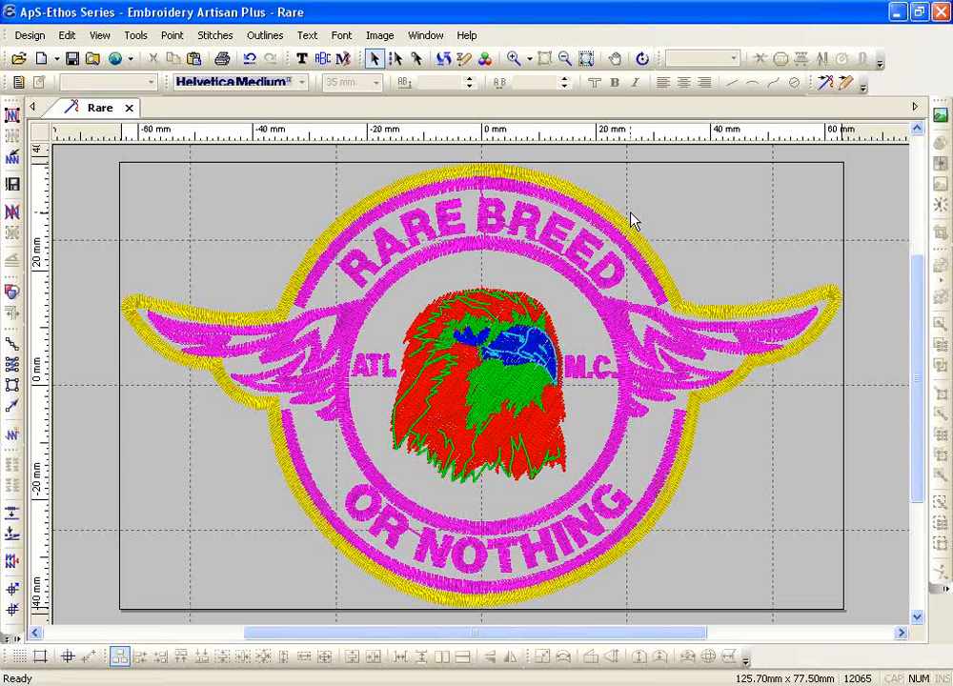
Show the View menu's Options submenu over the Rare Breed design
{"action": "left_click", "coordinate": [100, 37]}
{"action": "mouse_move", "coordinate": [204, 290]}
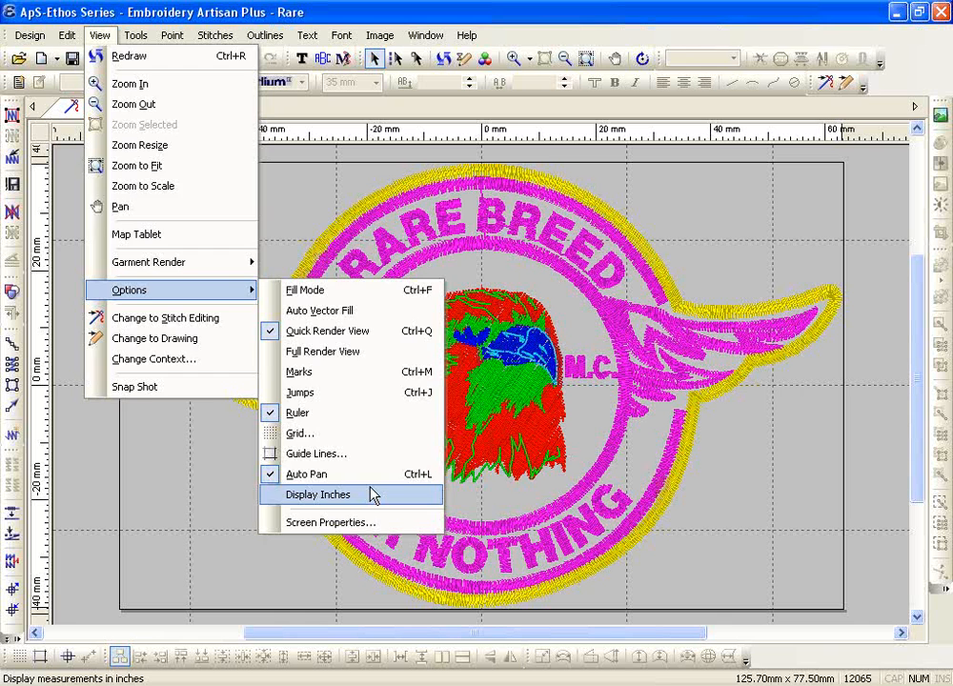
Toggle Auto Pan in View > Options, closing the menus
{"action": "left_click", "coordinate": [379, 471]}
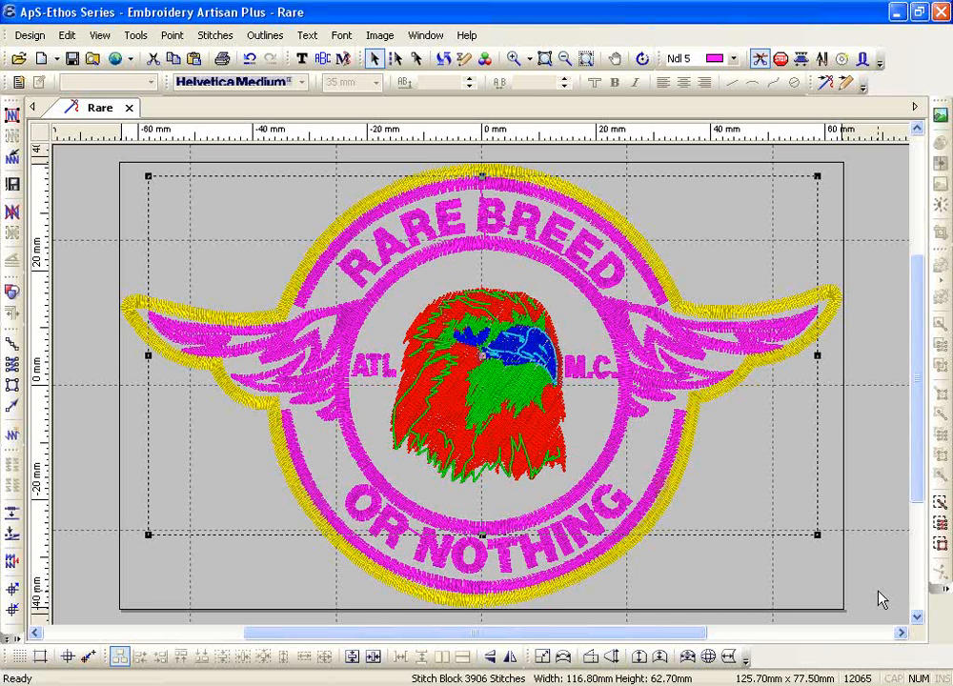
{"action": "left_click", "coordinate": [379, 335]}
{"action": "left_click", "coordinate": [373, 365]}
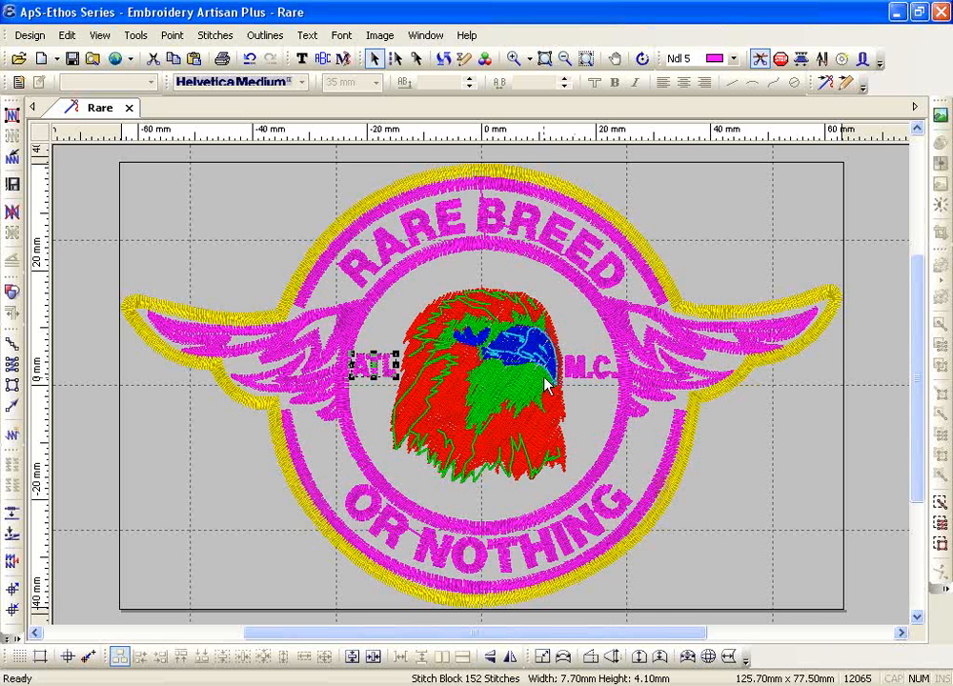
{"action": "left_click", "coordinate": [541, 345]}
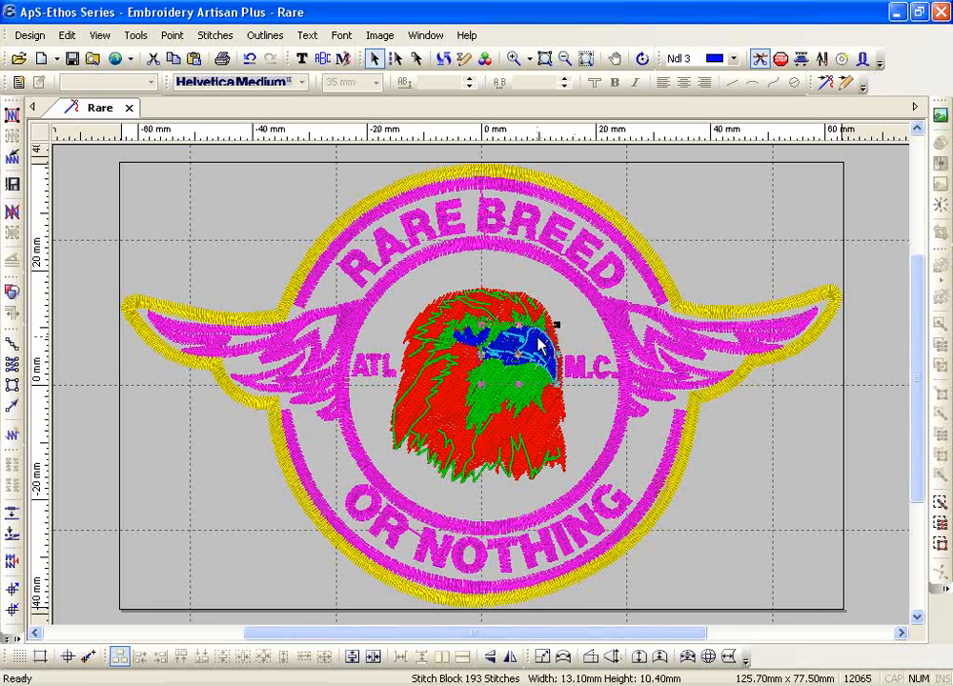
{"action": "left_click", "coordinate": [476, 276]}
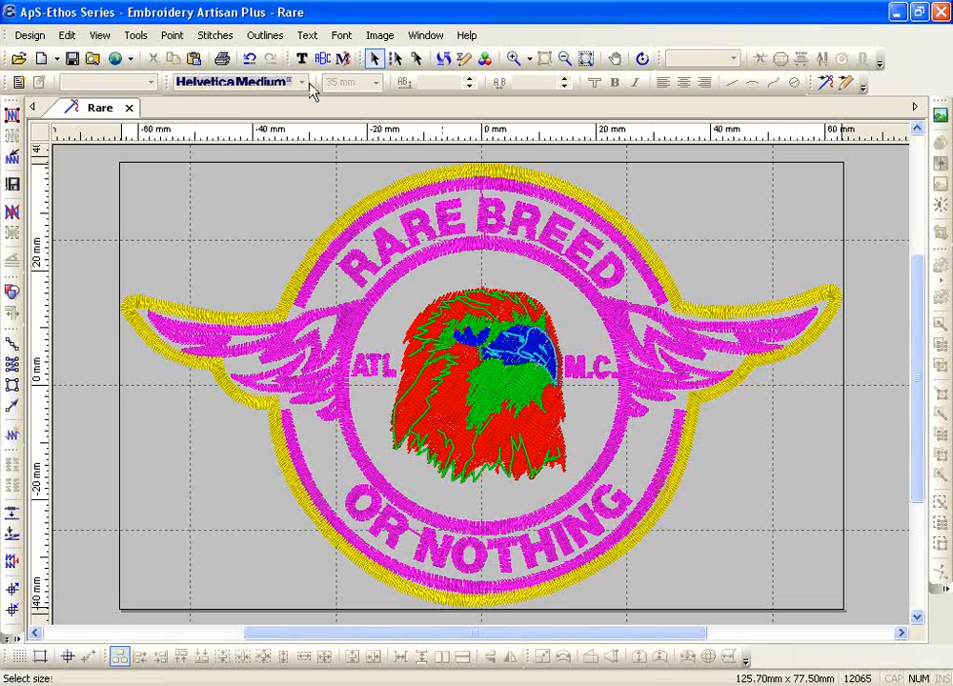
{"action": "left_click", "coordinate": [135, 35]}
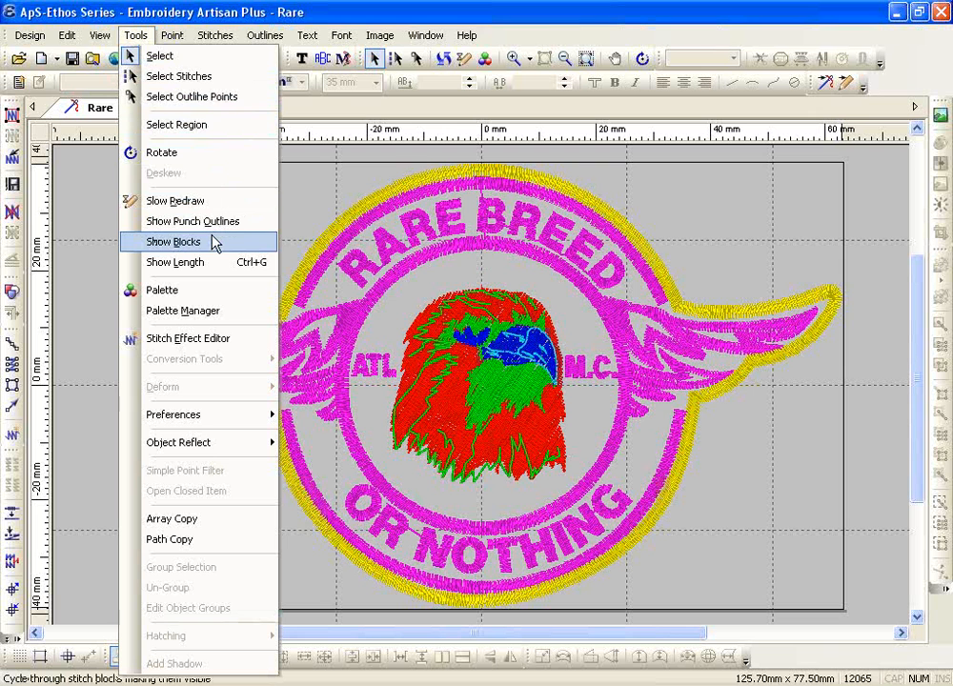
Open Show Block Properties from the Tools menu's Show Blocks entry
{"action": "key", "text": "Up"}
{"action": "left_click", "coordinate": [215, 250]}
Move the block viewer aside, enable Leave Block On, clear the display and show the red eagle block
{"action": "left_click_drag", "start_coordinate": [83, 43], "coordinate": [160, 148]}
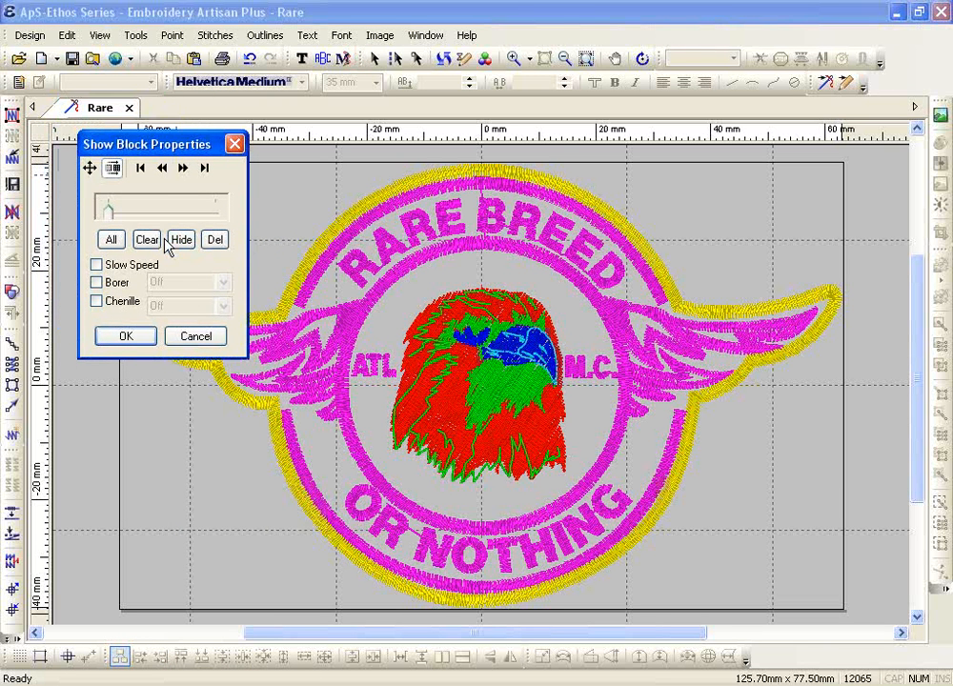
{"action": "left_click", "coordinate": [114, 169]}
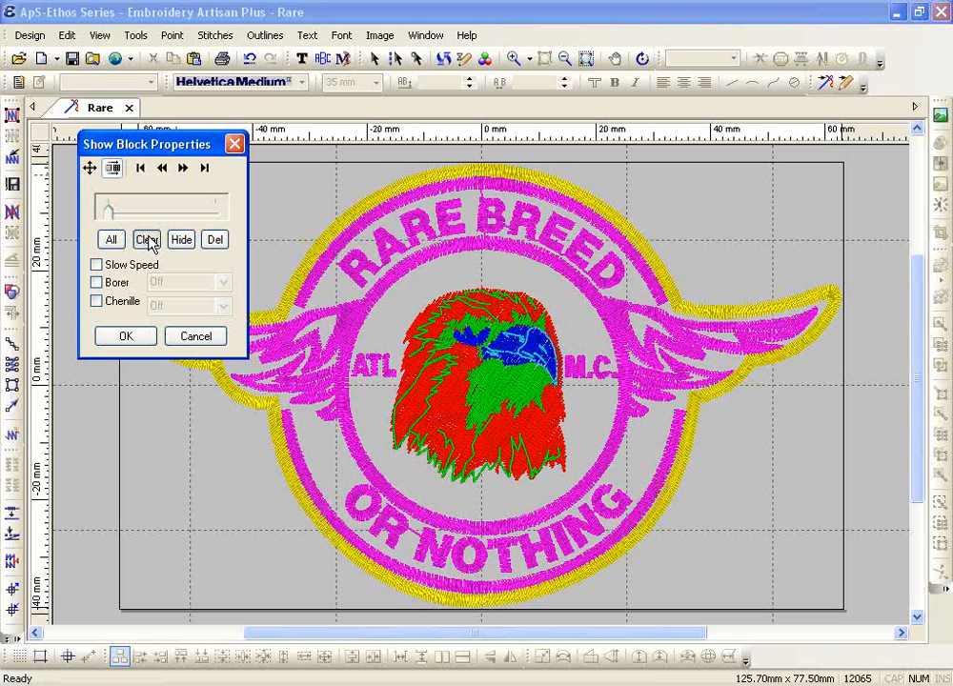
{"action": "left_click", "coordinate": [147, 240]}
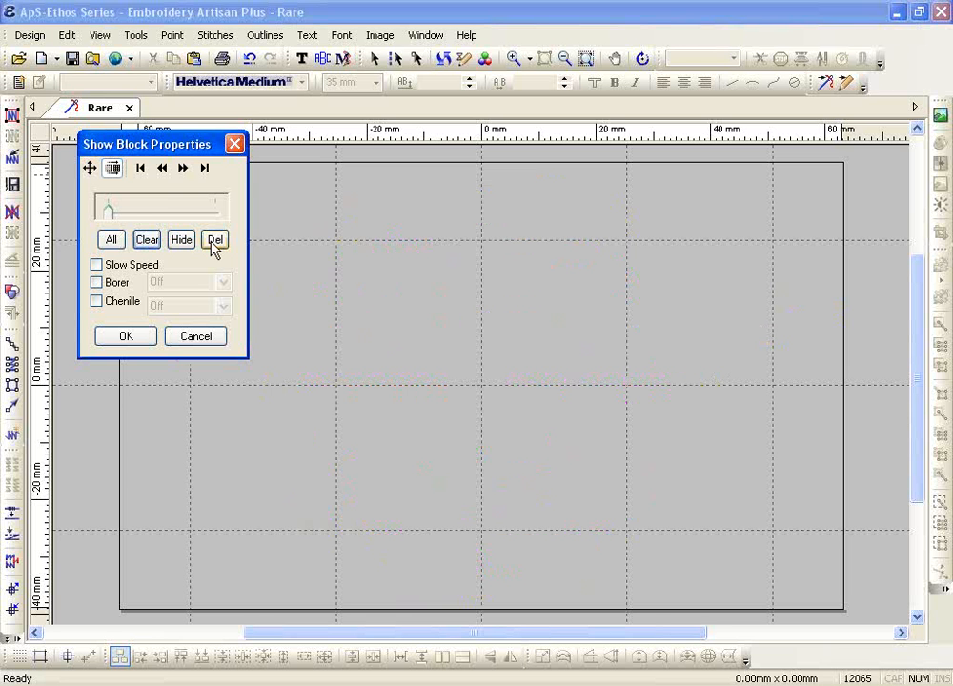
{"action": "left_click", "coordinate": [149, 172]}
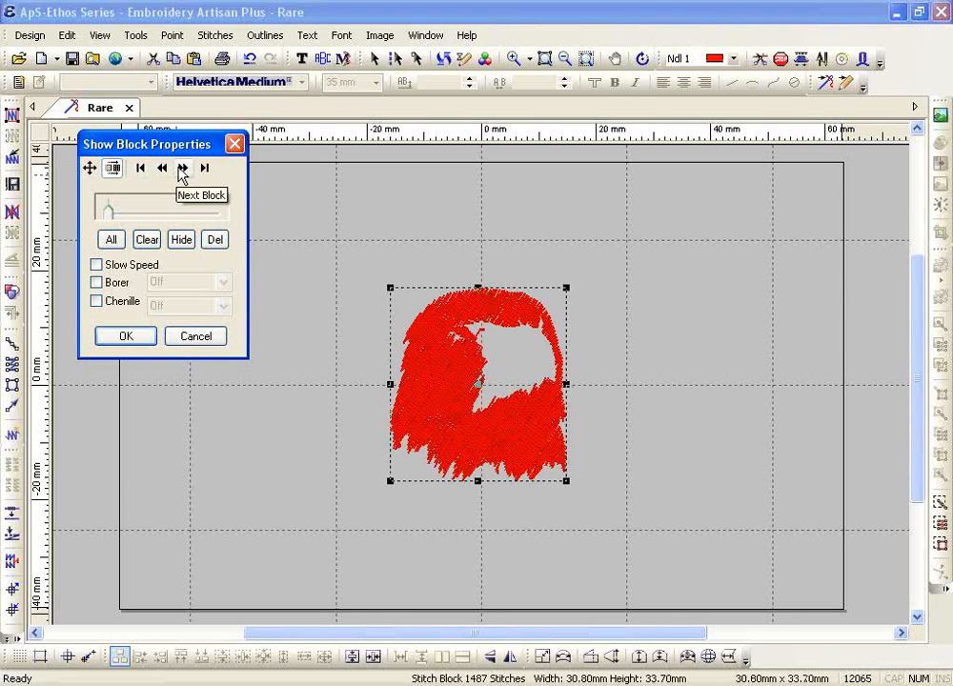
Step block by block through eagle, lettering and ring blocks to the 1803-stitch yellow border
{"action": "left_click", "coordinate": [183, 169]}
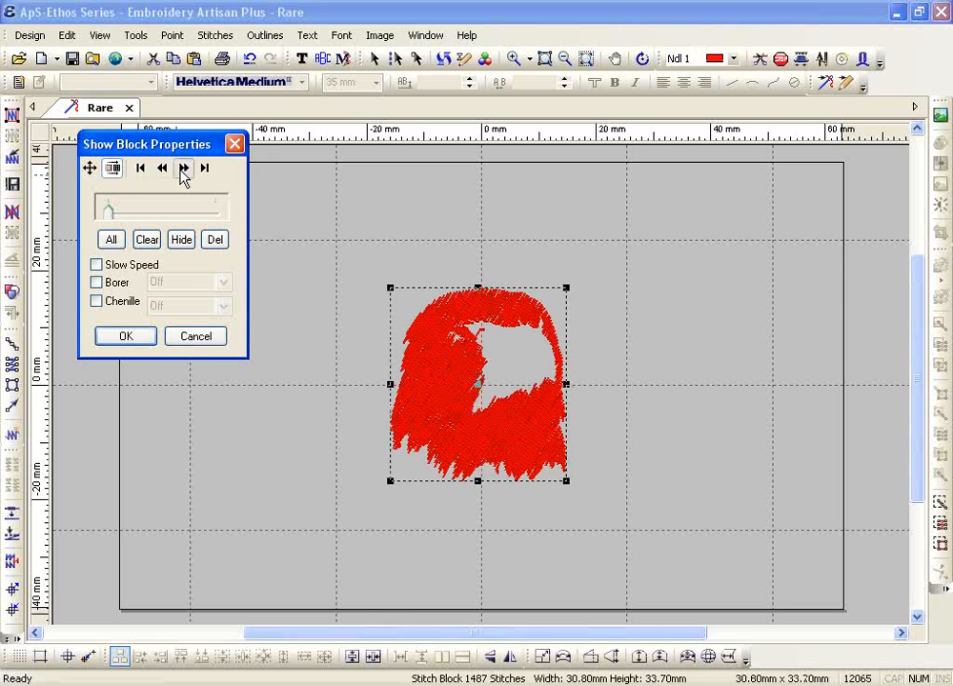
{"action": "left_click", "coordinate": [183, 170]}
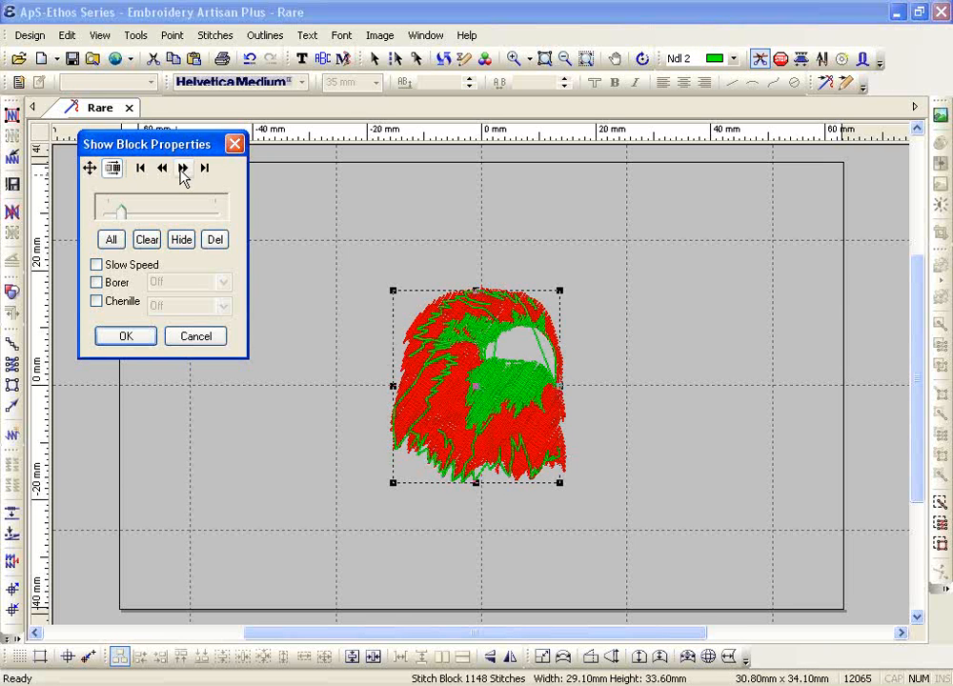
{"action": "left_click", "coordinate": [183, 170]}
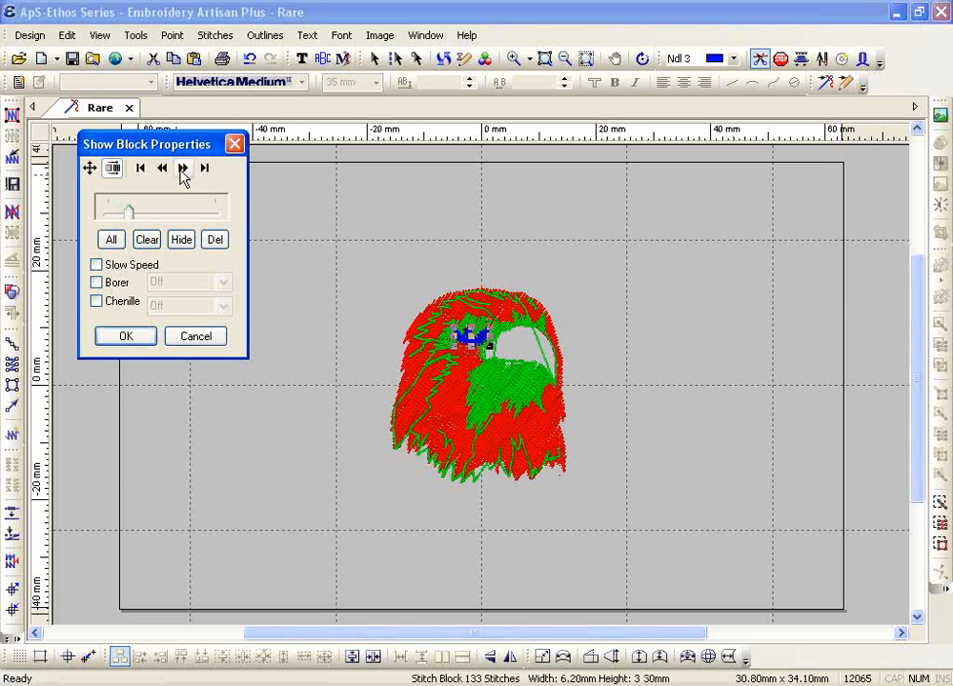
{"action": "left_click", "coordinate": [183, 170]}
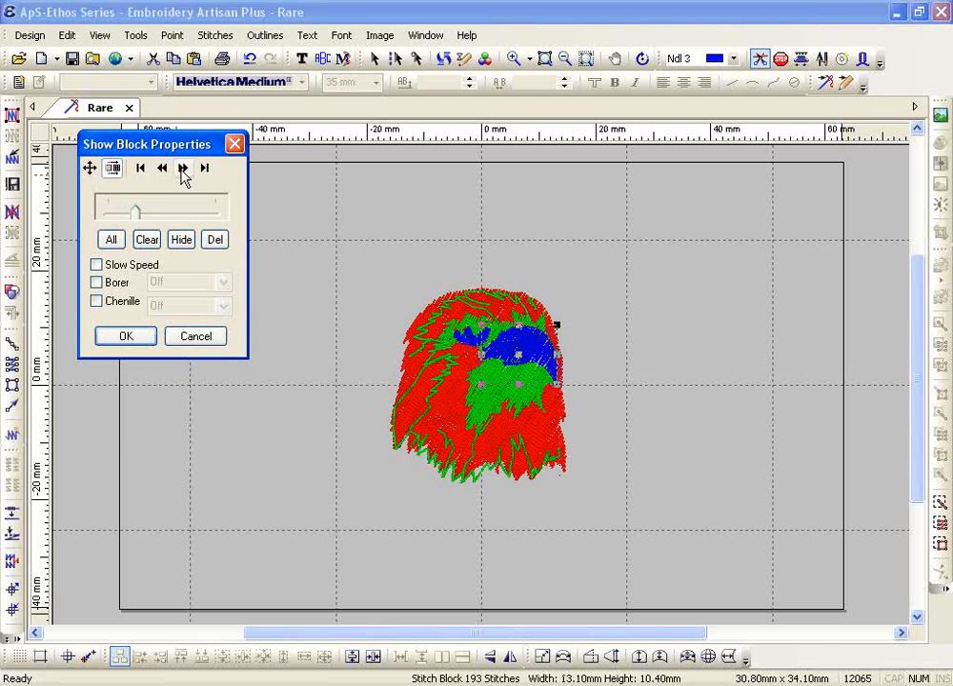
{"action": "left_click", "coordinate": [183, 169]}
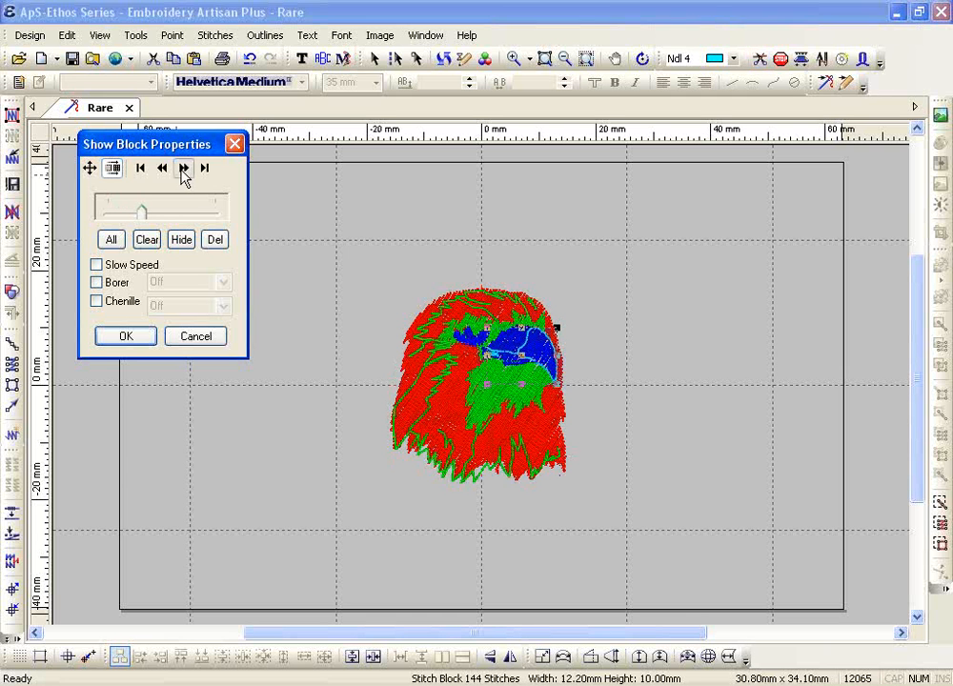
{"action": "left_click", "coordinate": [183, 170]}
{"action": "left_click", "coordinate": [183, 170]}
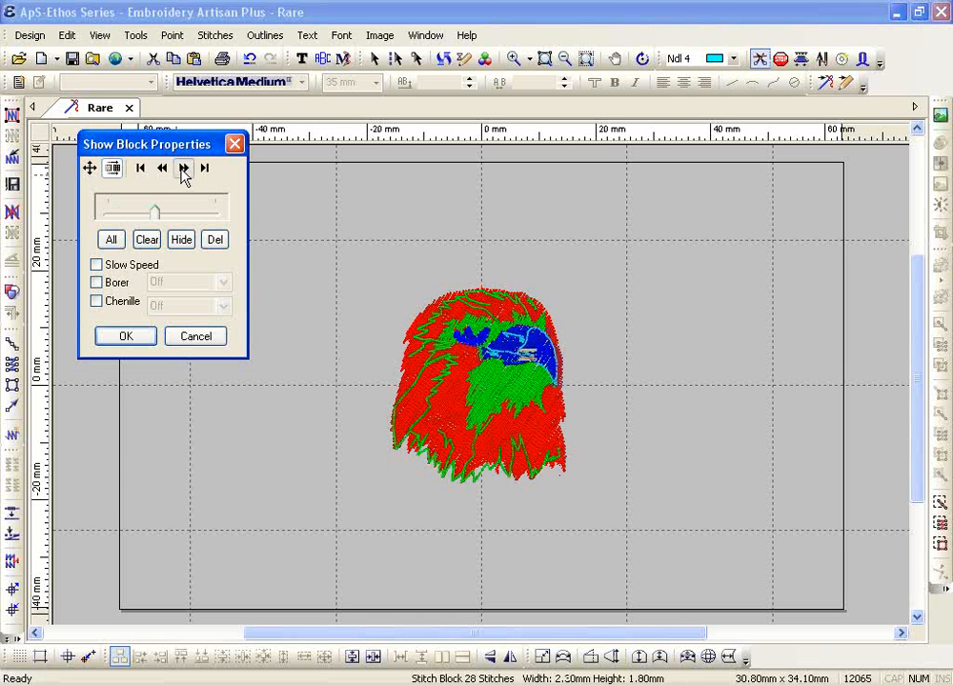
{"action": "left_click", "coordinate": [183, 170]}
{"action": "left_click", "coordinate": [183, 170]}
{"action": "left_click", "coordinate": [183, 169]}
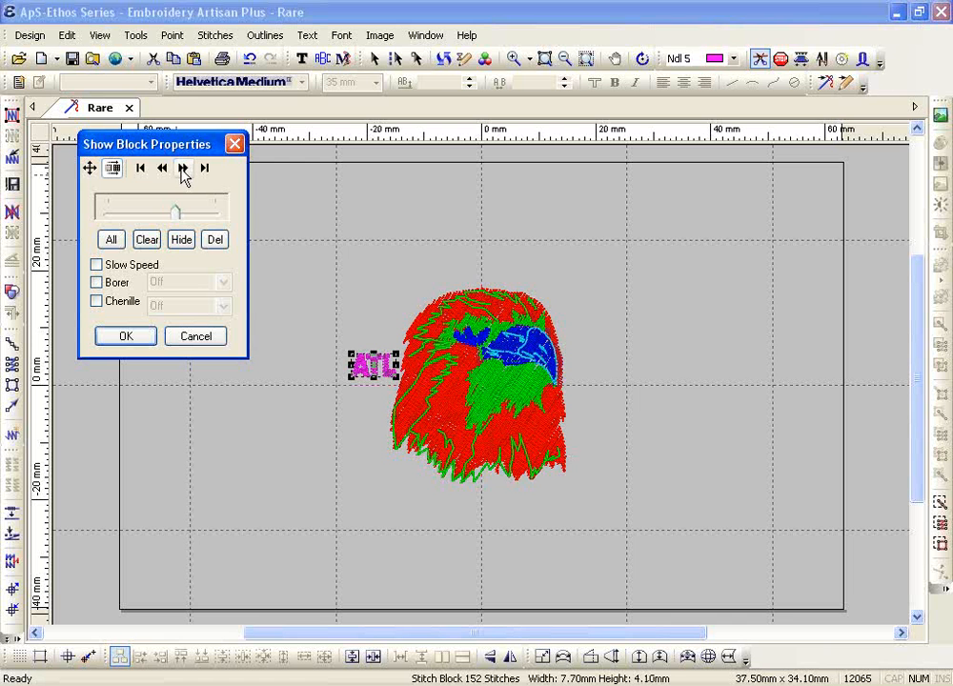
{"action": "left_click", "coordinate": [183, 170]}
{"action": "left_click", "coordinate": [183, 170]}
{"action": "left_click", "coordinate": [183, 169]}
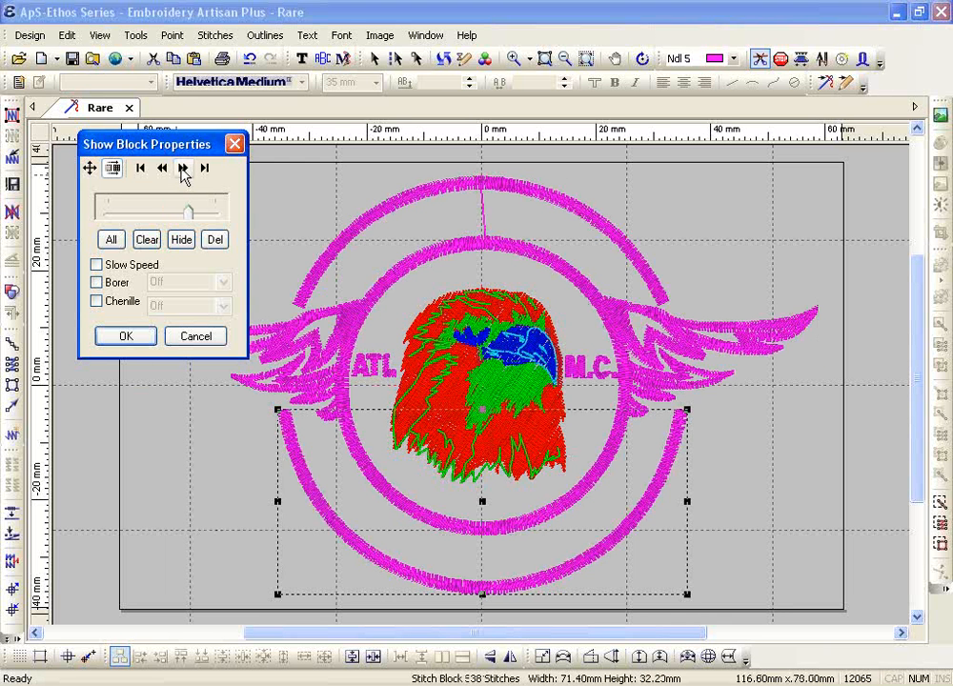
{"action": "left_click", "coordinate": [183, 170]}
{"action": "left_click", "coordinate": [183, 170]}
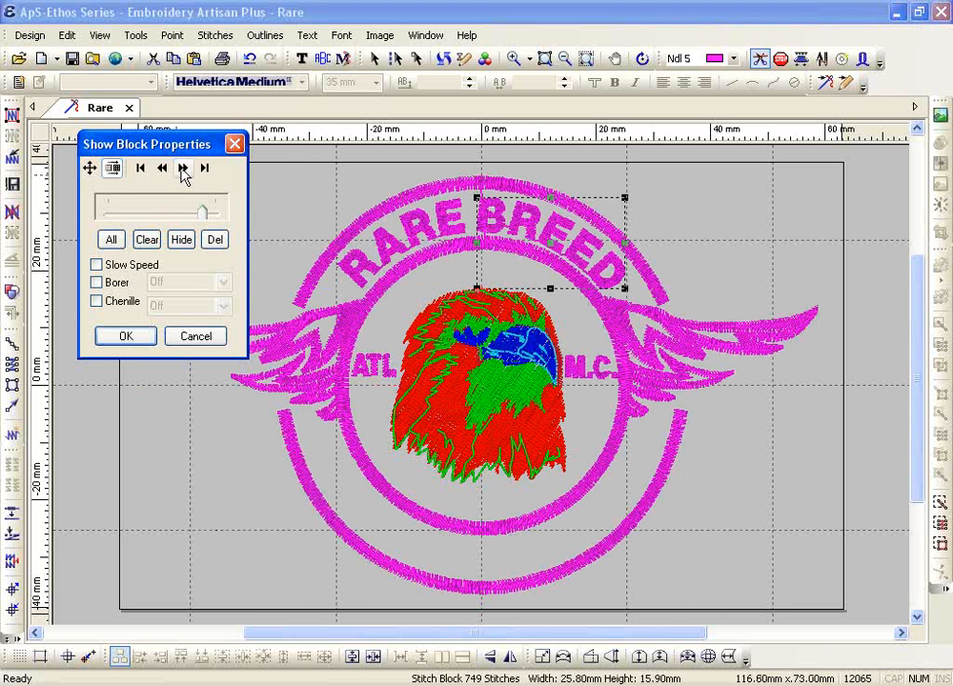
{"action": "left_click", "coordinate": [183, 170]}
{"action": "left_click", "coordinate": [183, 170]}
{"action": "left_click", "coordinate": [184, 169]}
{"action": "left_click", "coordinate": [183, 170]}
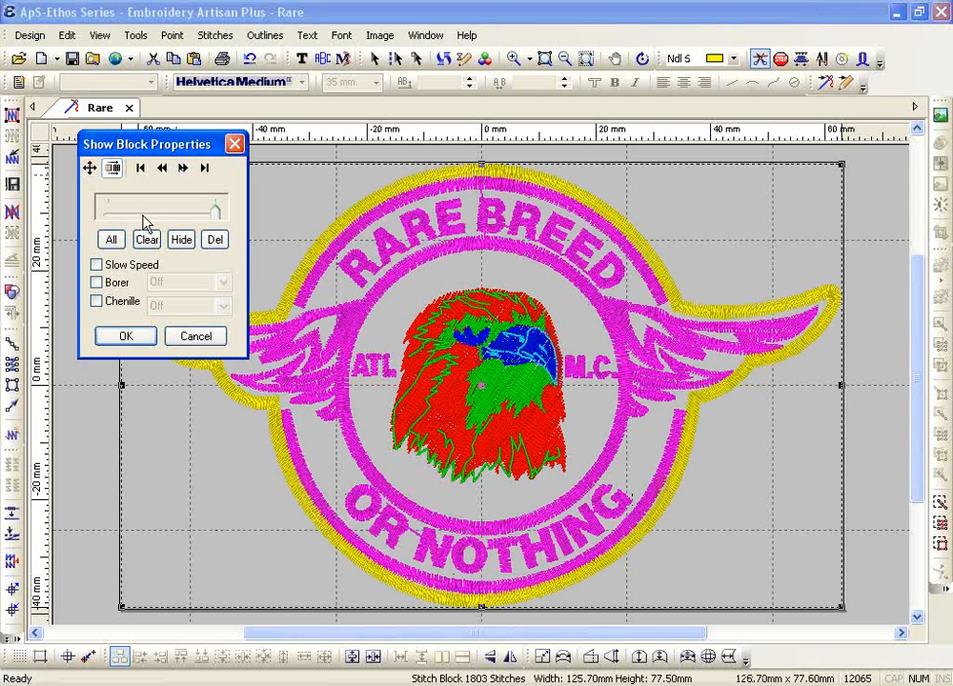
Show all blocks, clear down to the border block, then redisplay the whole design
{"action": "left_click", "coordinate": [111, 240]}
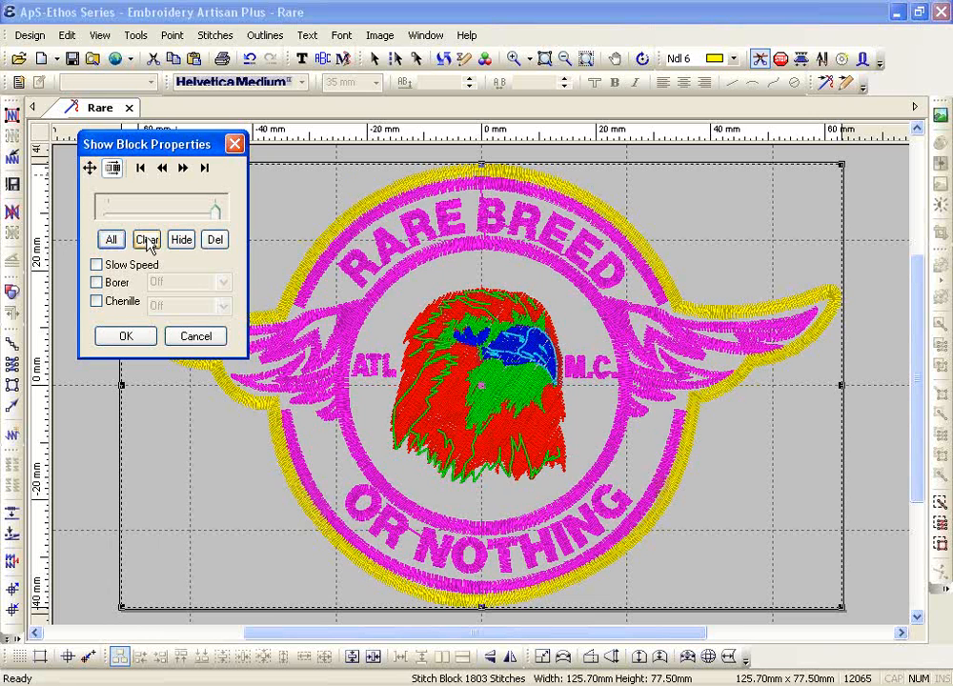
{"action": "left_click", "coordinate": [147, 242]}
{"action": "left_click", "coordinate": [112, 241]}
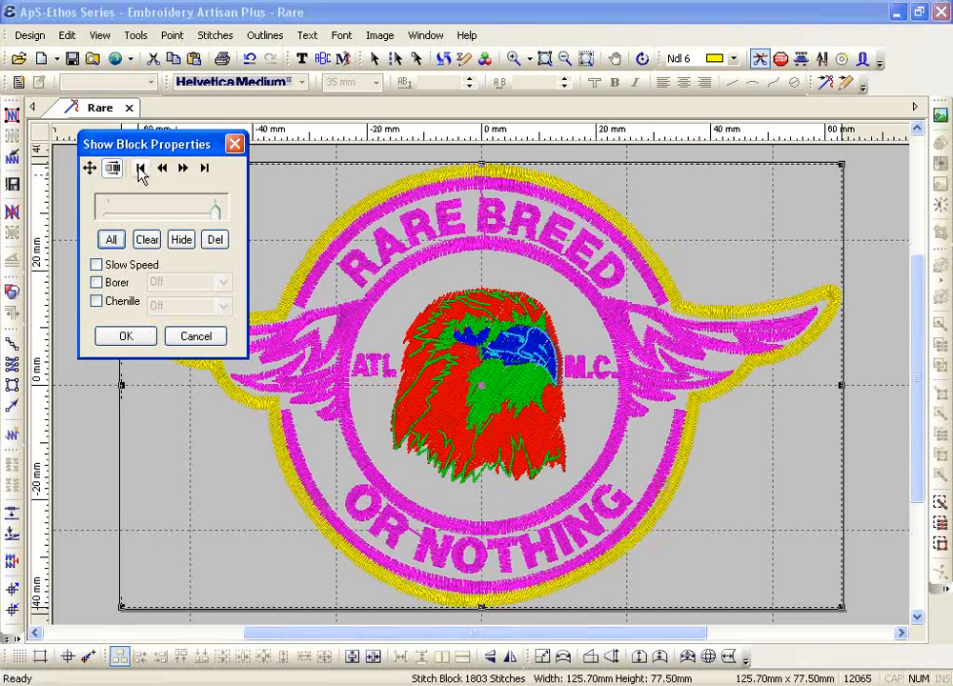
Restart at the red eagle, toggle Leave Block On, and step to the green eagle block alone
{"action": "left_click", "coordinate": [141, 169]}
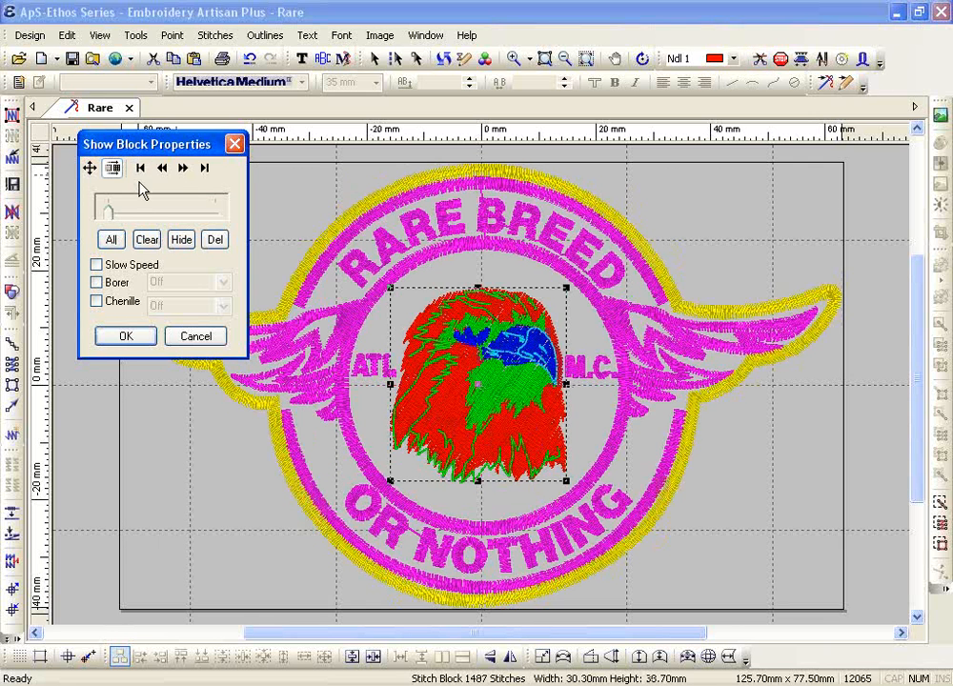
{"action": "left_click", "coordinate": [147, 240]}
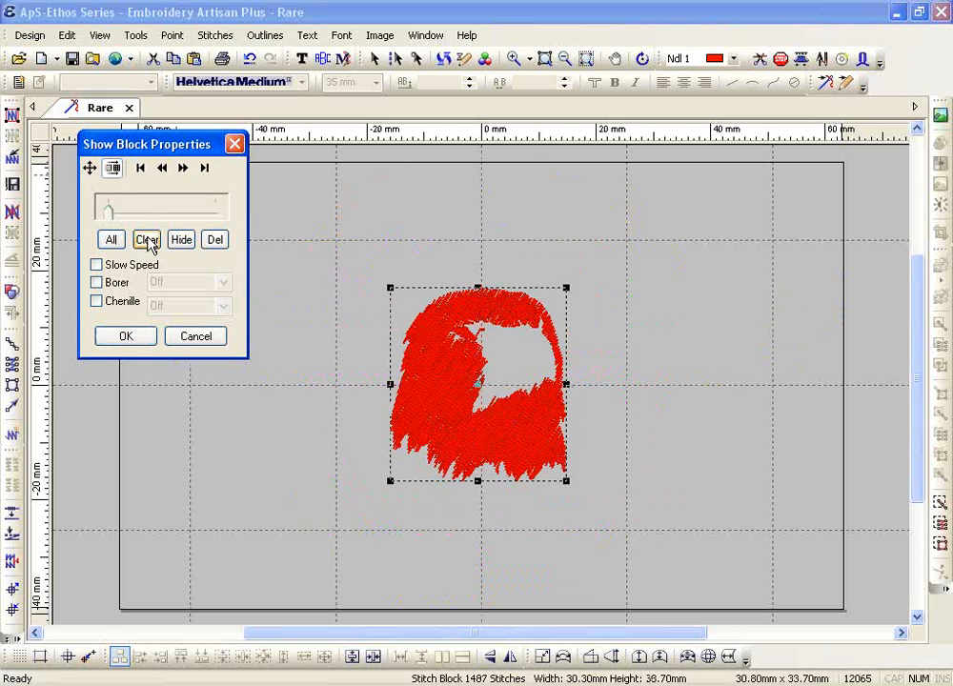
{"action": "left_click", "coordinate": [115, 175]}
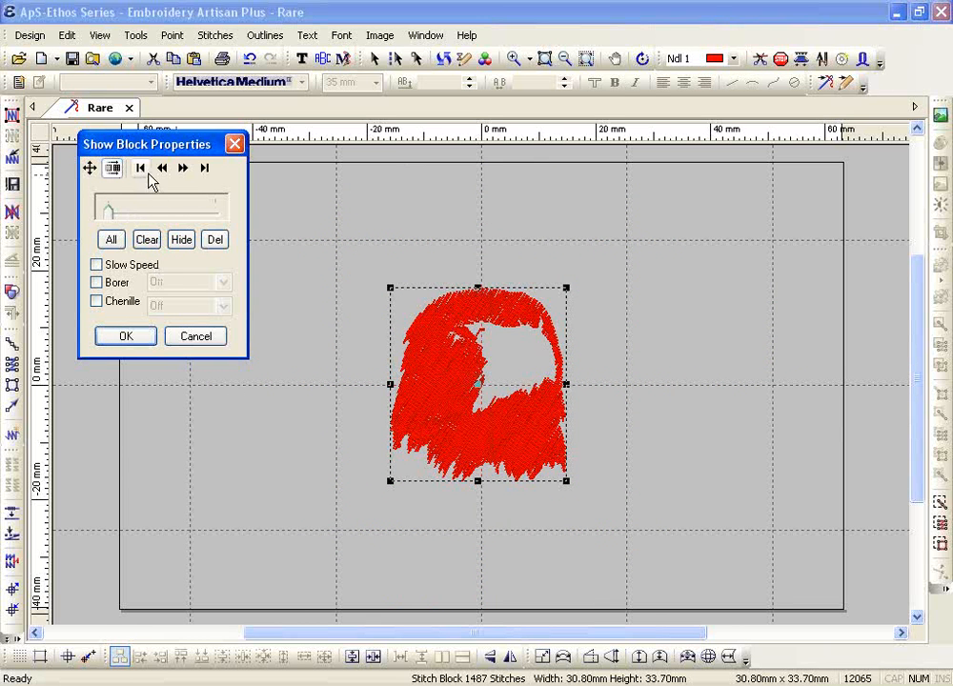
{"action": "left_click", "coordinate": [183, 170]}
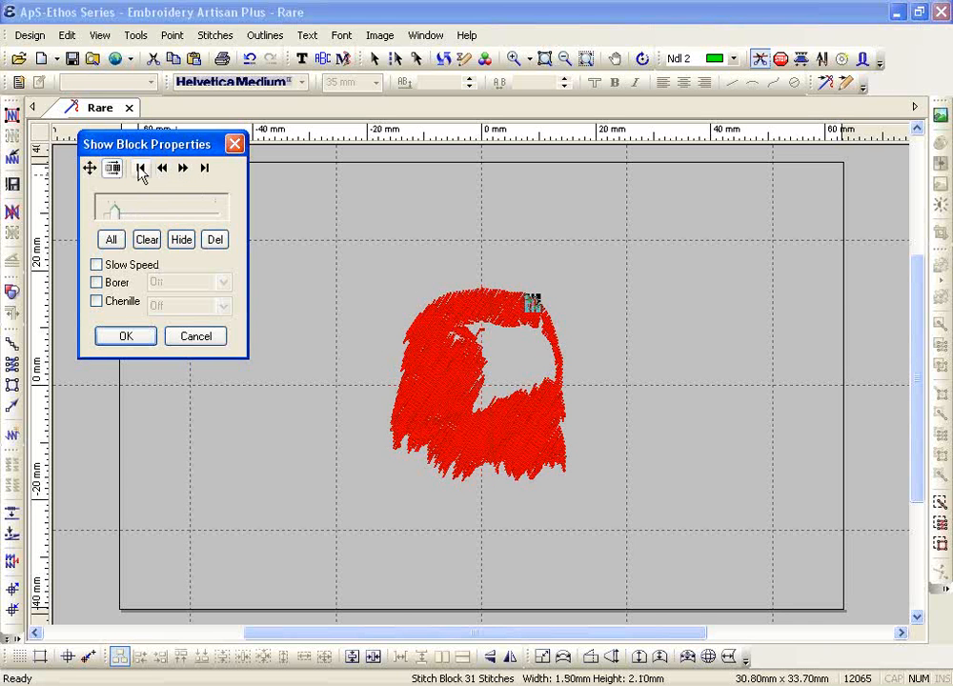
{"action": "left_click", "coordinate": [149, 243]}
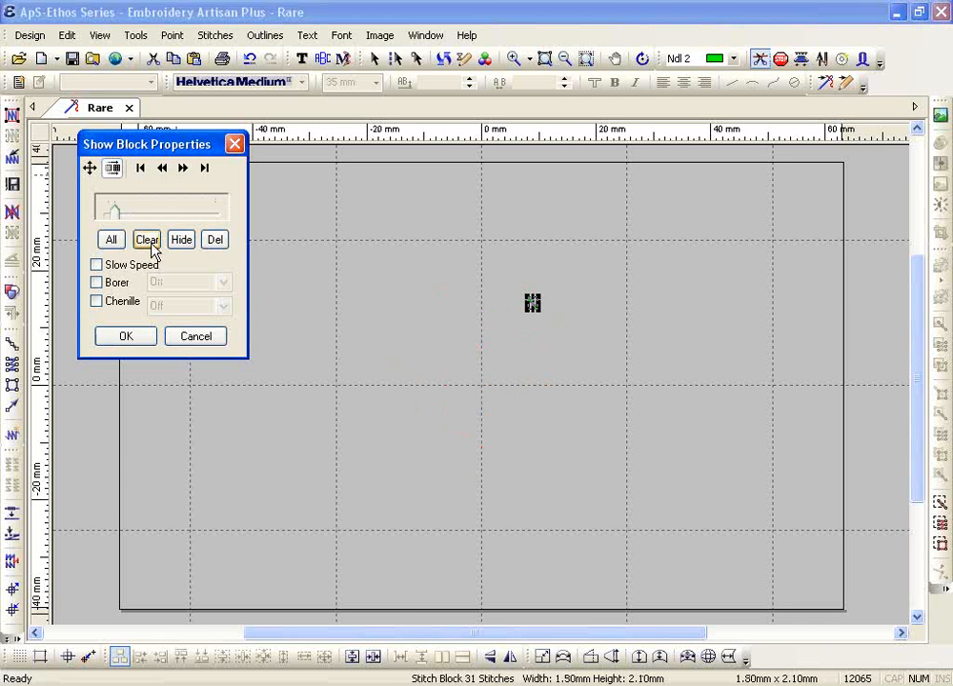
{"action": "left_click", "coordinate": [183, 170]}
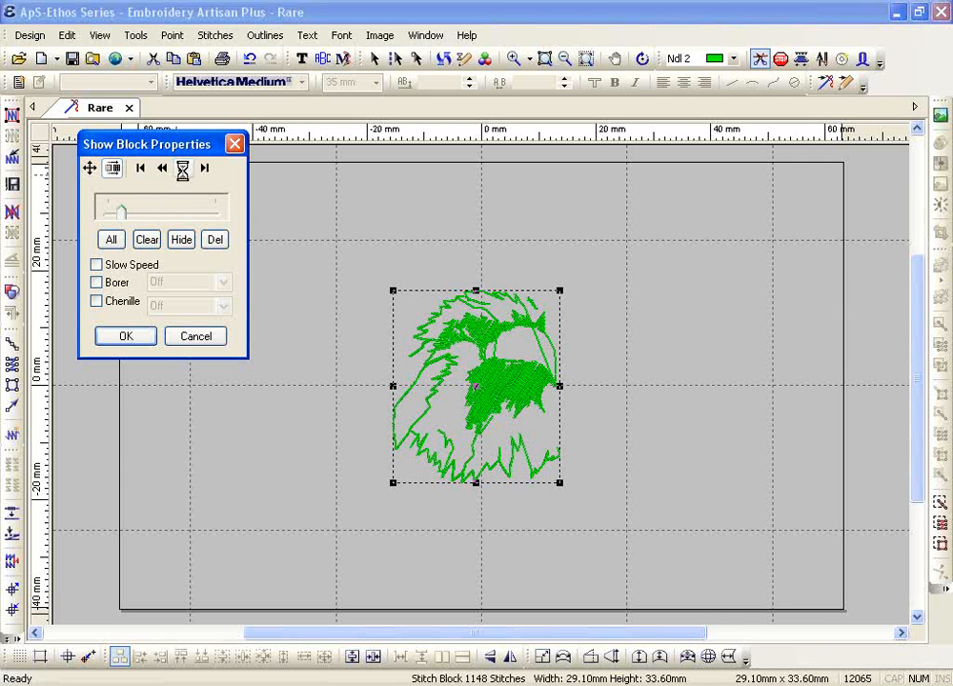
Step through the blue eye blocks, then return to the first red eagle block with all blocks shown
{"action": "left_click", "coordinate": [183, 169]}
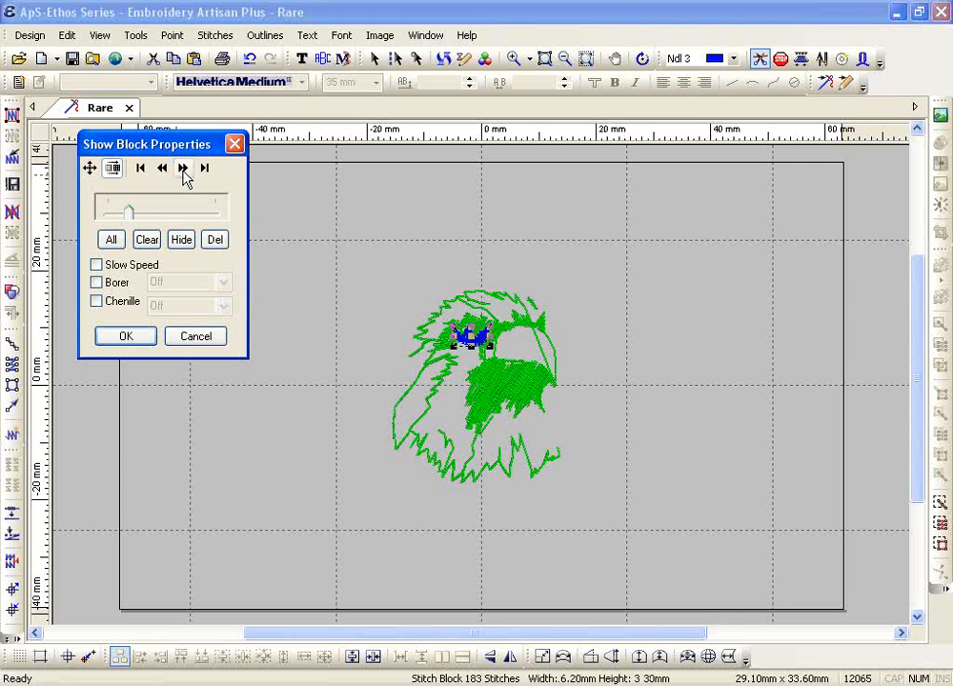
{"action": "left_click", "coordinate": [183, 169]}
{"action": "left_click", "coordinate": [183, 169]}
{"action": "left_click", "coordinate": [183, 169]}
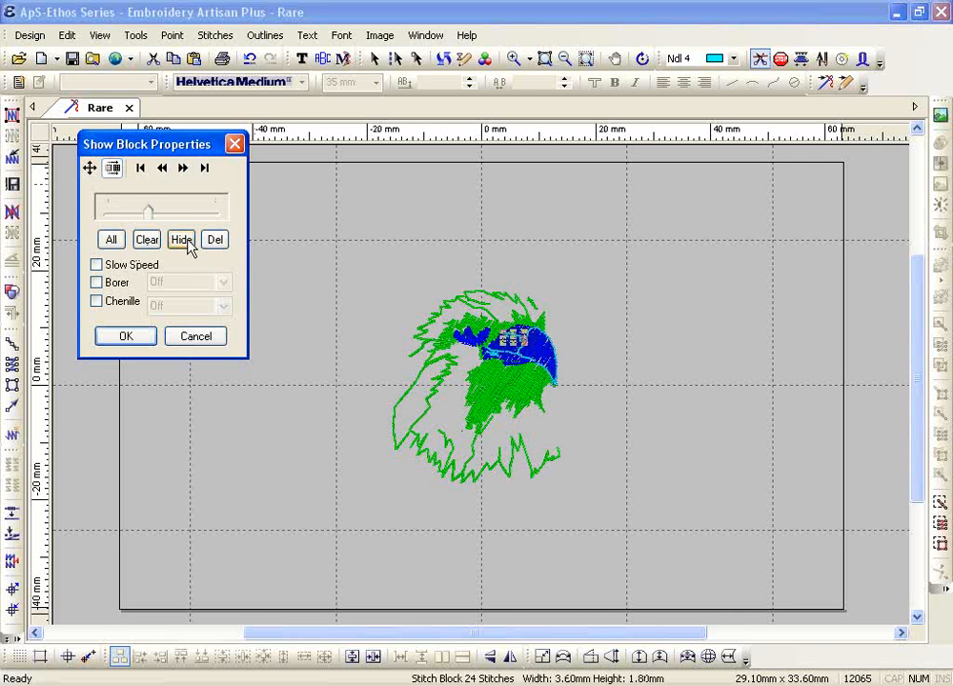
{"action": "left_click", "coordinate": [140, 170]}
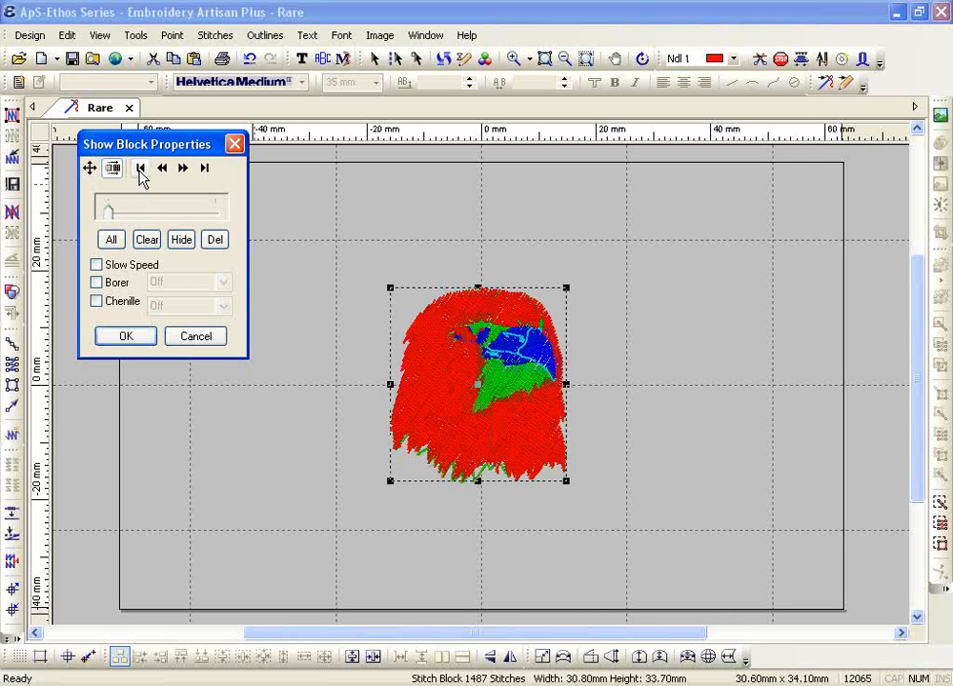
{"action": "left_click", "coordinate": [113, 241]}
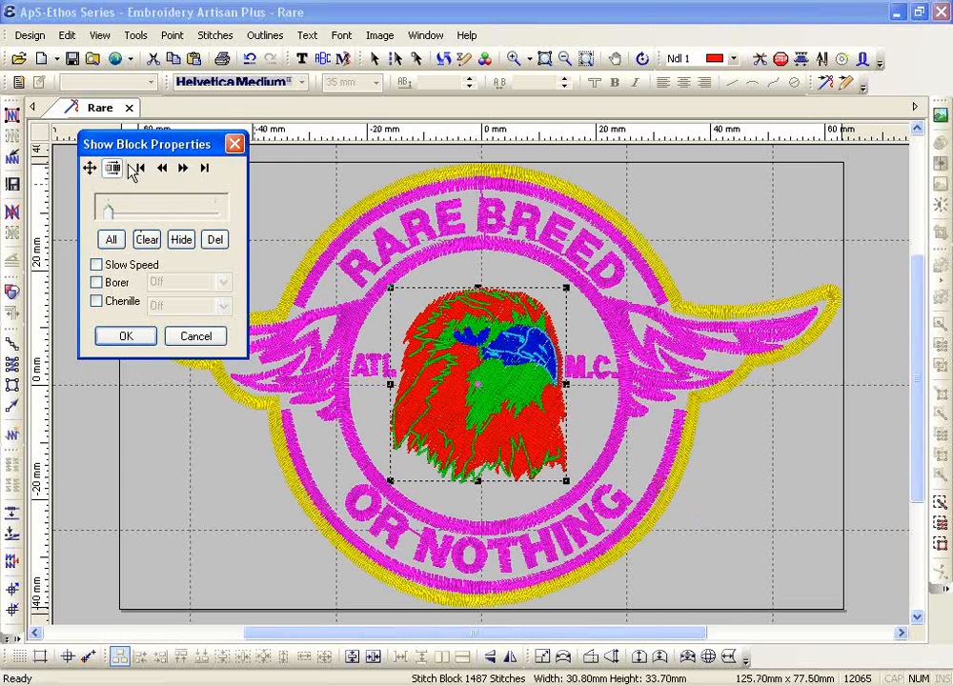
Clear to the red eagle block and step through the green eagle and eye detail blocks
{"action": "left_click", "coordinate": [147, 240]}
{"action": "left_click", "coordinate": [183, 169]}
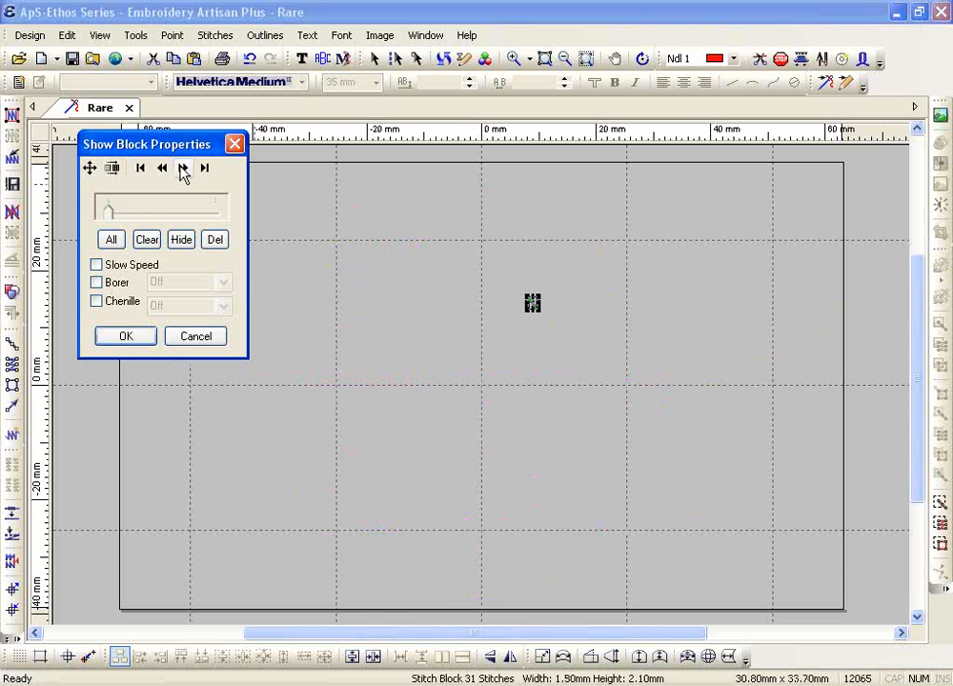
{"action": "left_click", "coordinate": [183, 168]}
{"action": "left_click", "coordinate": [183, 169]}
{"action": "left_click", "coordinate": [183, 169]}
{"action": "left_click", "coordinate": [183, 169]}
{"action": "left_click", "coordinate": [183, 169]}
{"action": "left_click", "coordinate": [183, 168]}
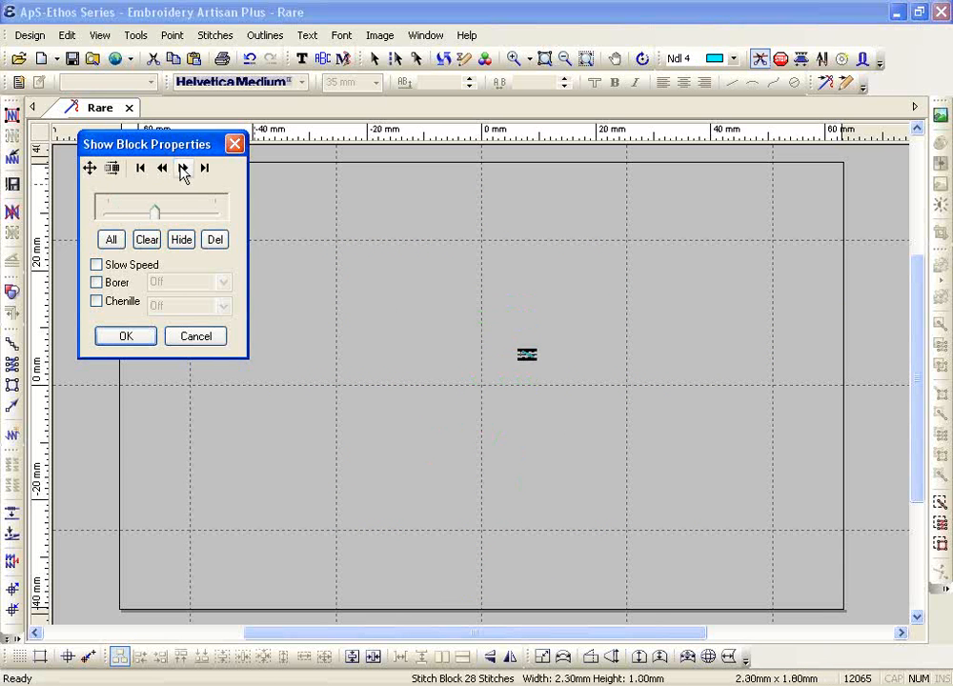
{"action": "left_click", "coordinate": [183, 168]}
Step through the ATL, wing, ring and lettering blocks to the yellow border, show all, and close
{"action": "left_click", "coordinate": [183, 169]}
{"action": "left_click", "coordinate": [183, 169]}
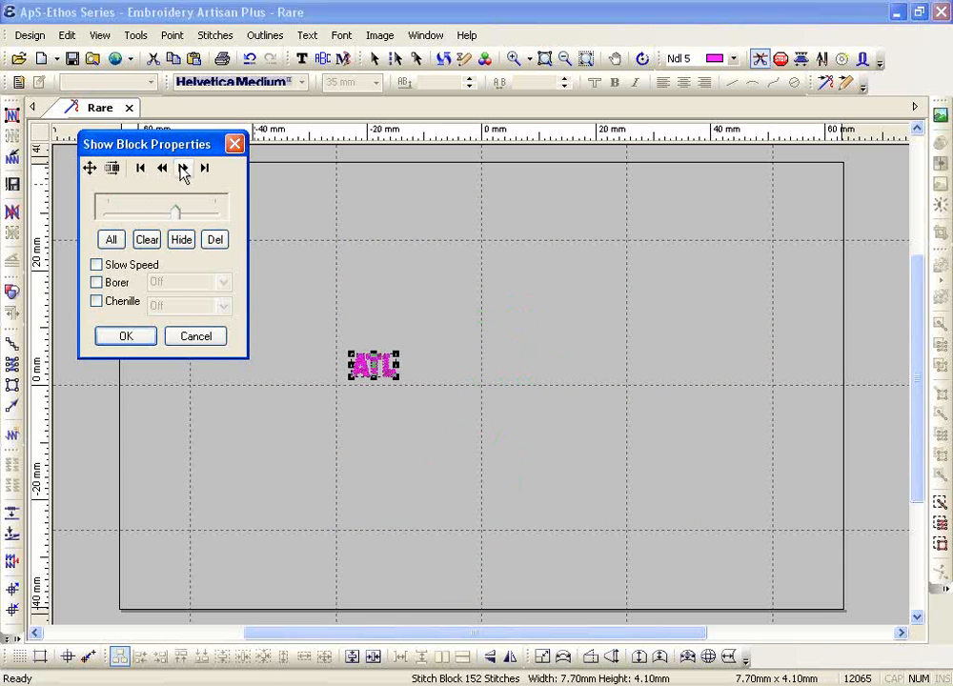
{"action": "left_click", "coordinate": [183, 168]}
{"action": "left_click", "coordinate": [183, 169]}
{"action": "left_click", "coordinate": [183, 169]}
{"action": "left_click", "coordinate": [183, 169]}
{"action": "left_click", "coordinate": [183, 169]}
{"action": "left_click", "coordinate": [183, 168]}
{"action": "left_click", "coordinate": [183, 169]}
{"action": "left_click", "coordinate": [183, 169]}
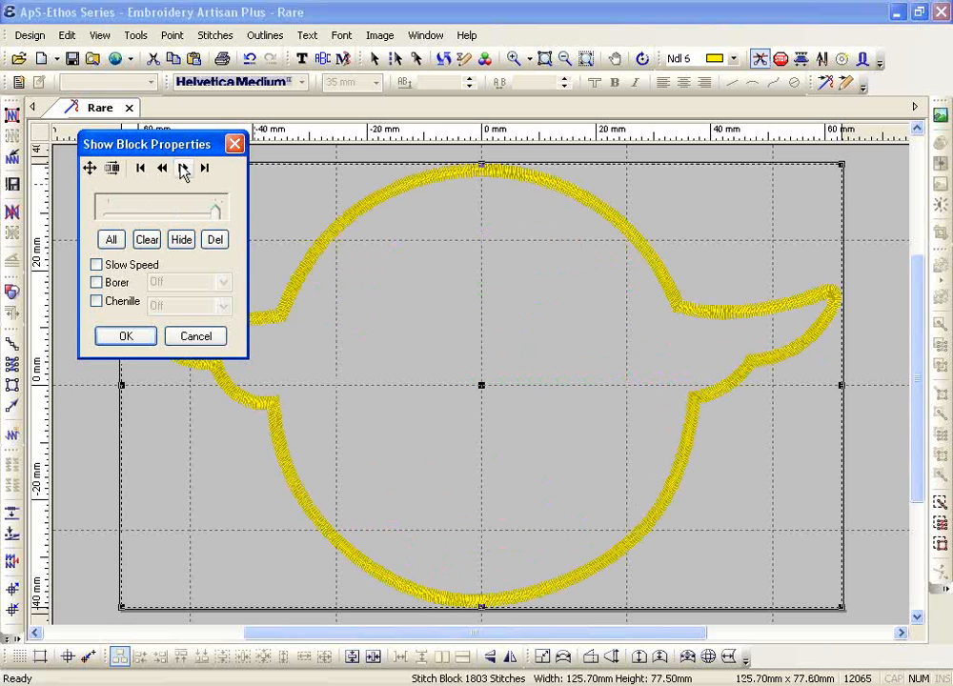
{"action": "left_click", "coordinate": [110, 240]}
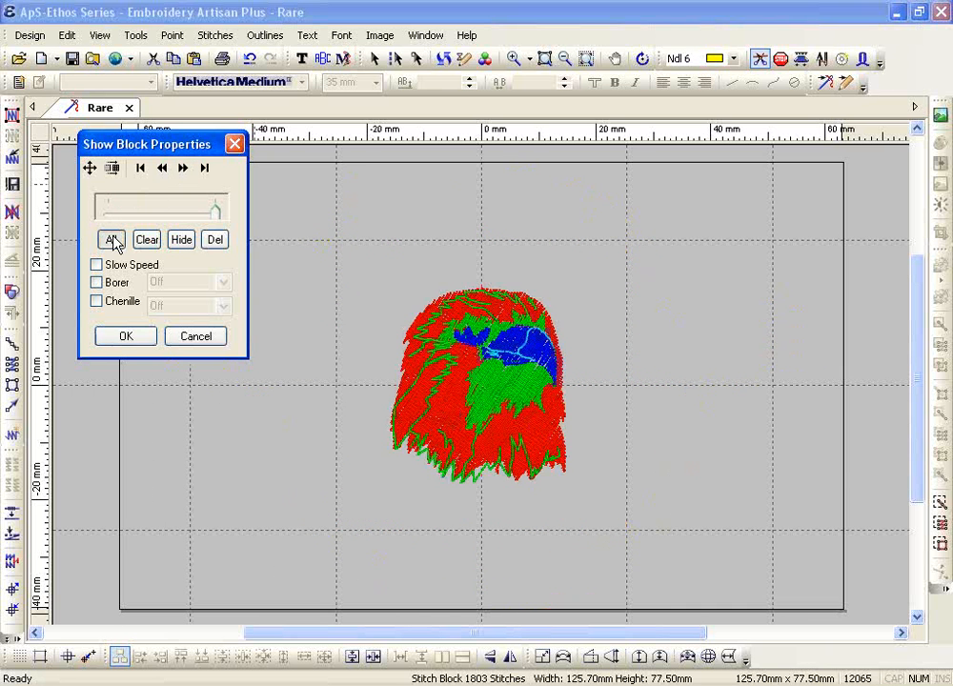
{"action": "left_click", "coordinate": [121, 340]}
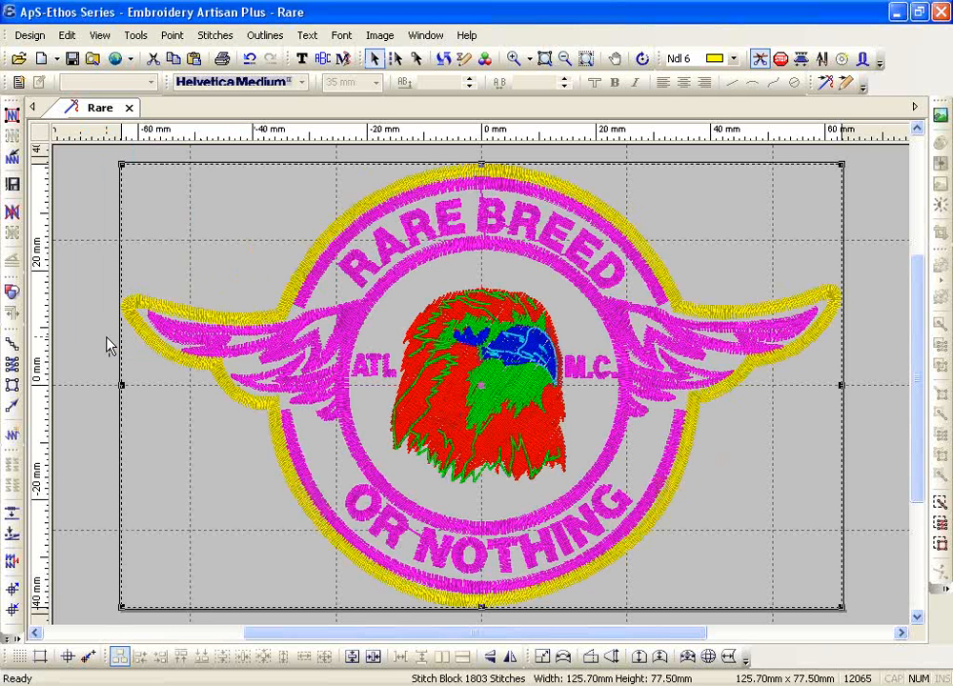
Show the stitch blocks as a Snap Shot filmstrip and select the green eagle block
{"action": "left_click", "coordinate": [103, 38]}
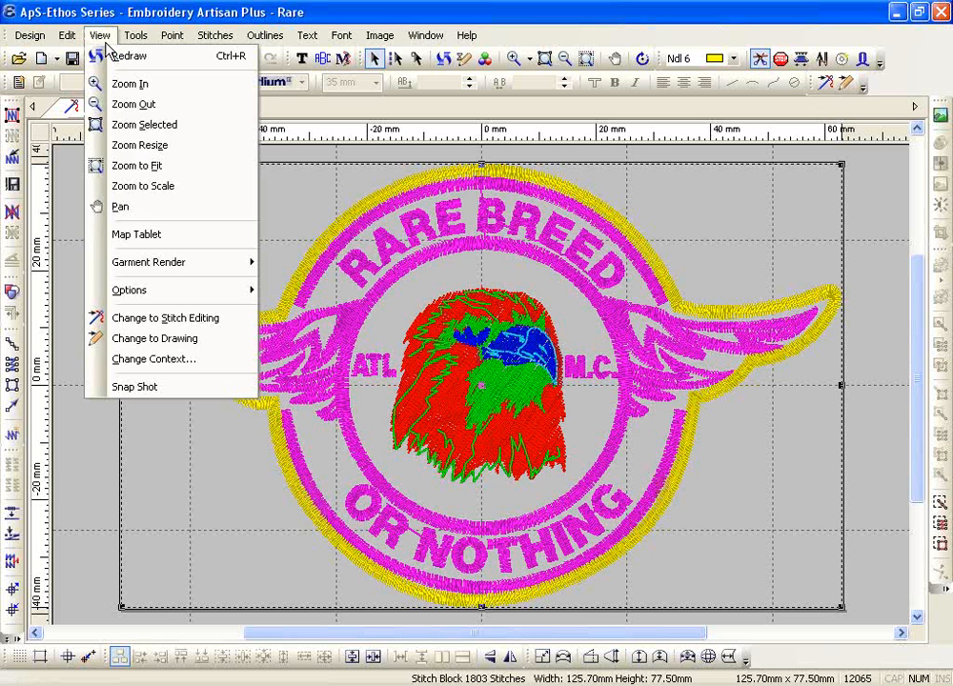
{"action": "left_click", "coordinate": [143, 386]}
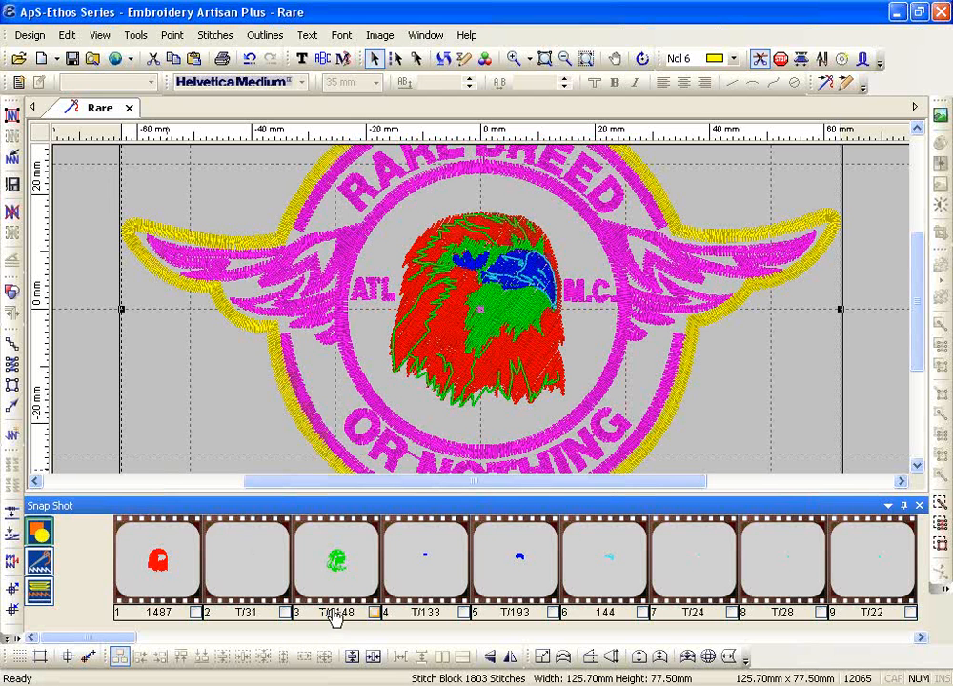
{"action": "left_click", "coordinate": [374, 613]}
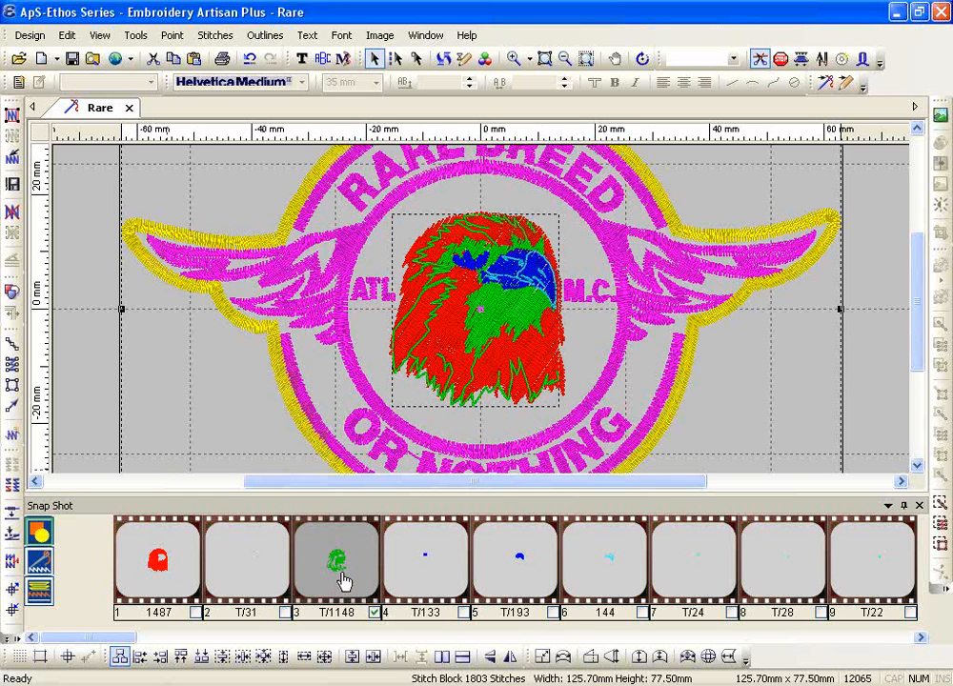
Move the green eagle block to sew first, replay the stitch-out twice, then group thumbnails by colour
{"action": "left_click_drag", "start_coordinate": [340, 575], "coordinate": [162, 569]}
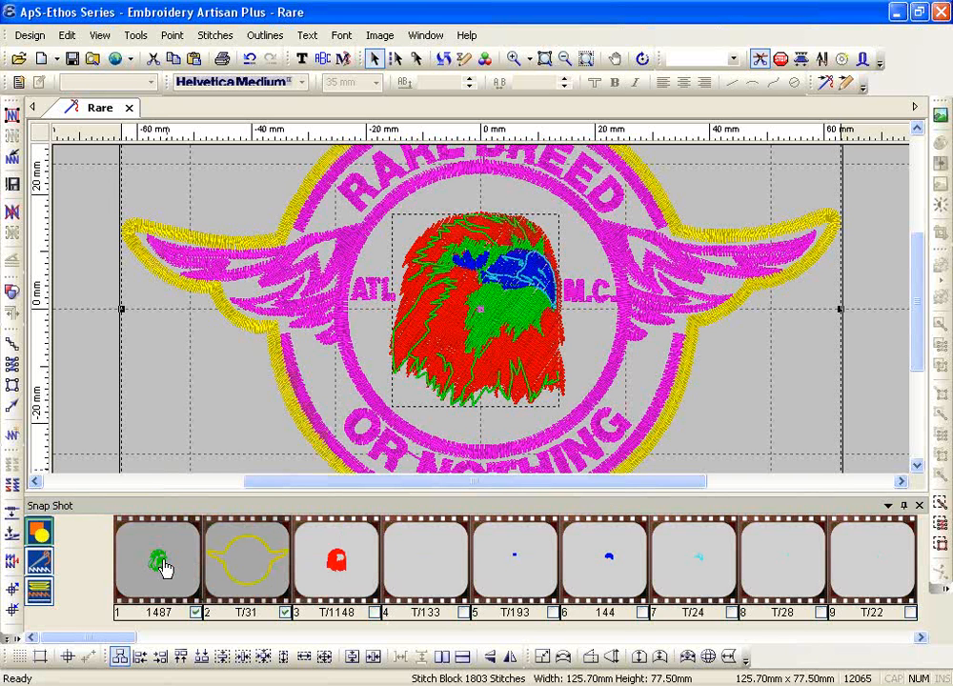
{"action": "left_click", "coordinate": [39, 535]}
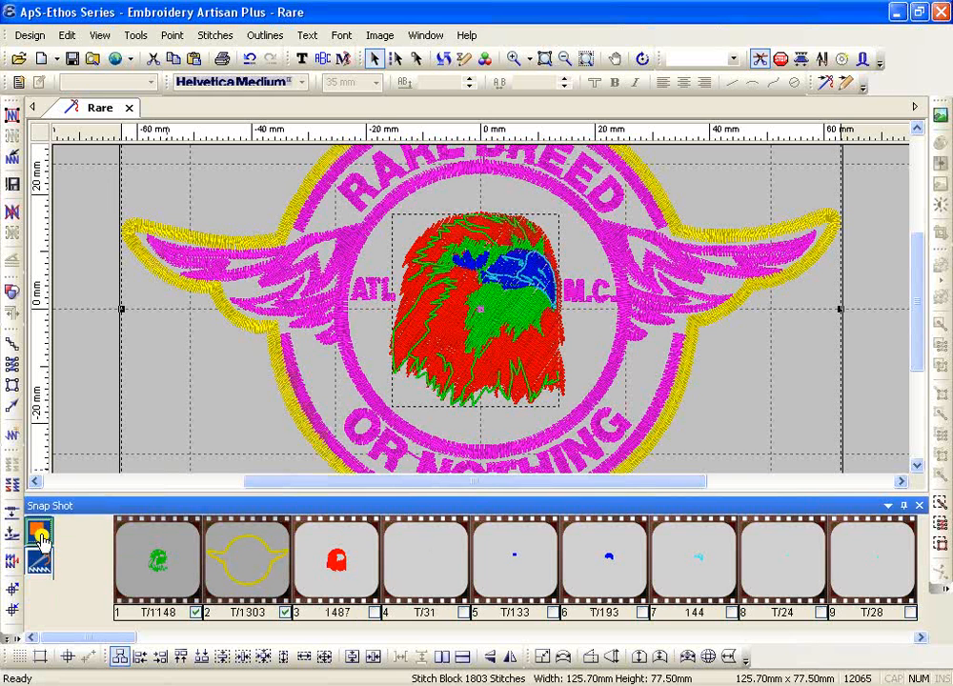
{"action": "left_click", "coordinate": [443, 59]}
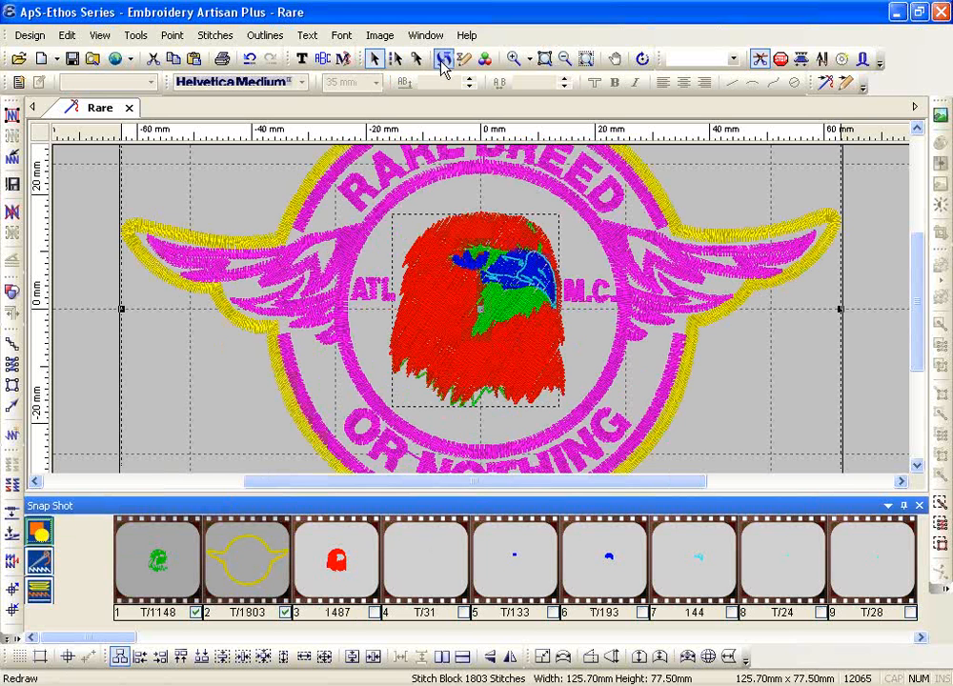
{"action": "left_click", "coordinate": [444, 59]}
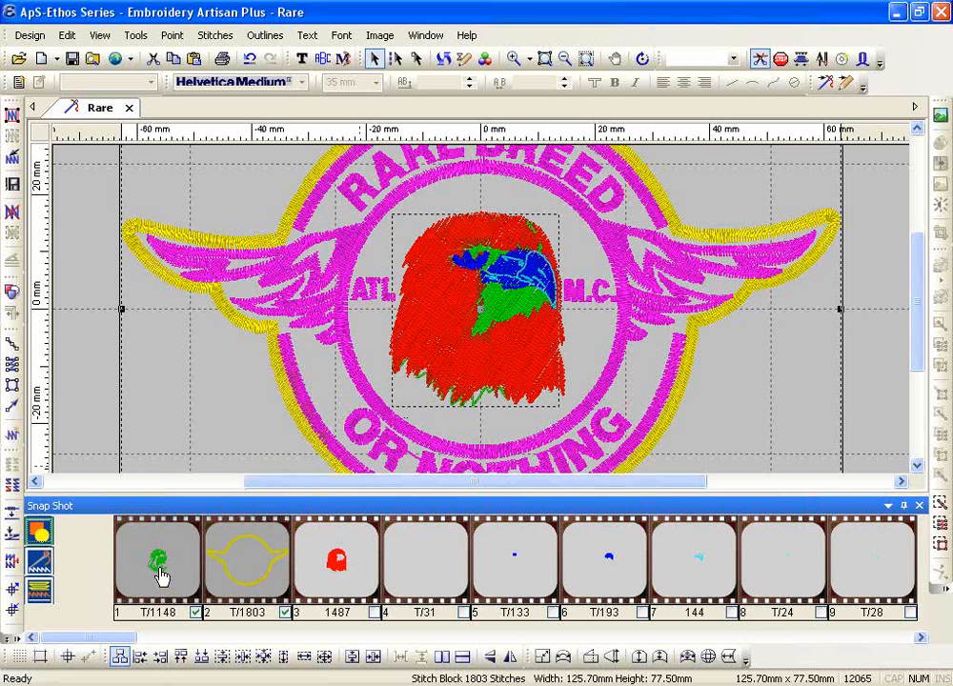
{"action": "left_click", "coordinate": [39, 564]}
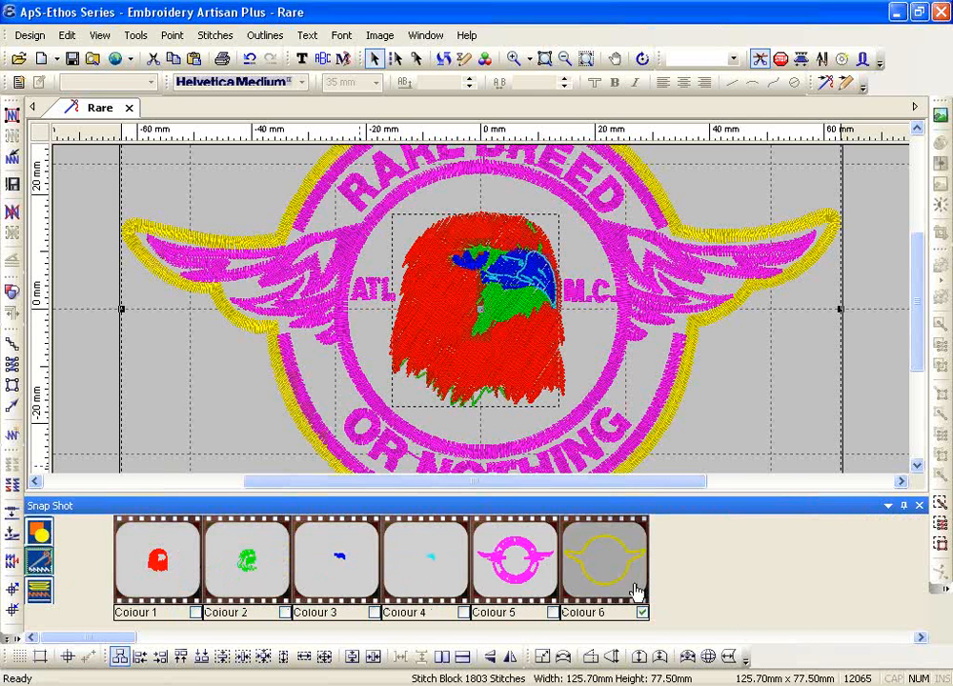
Leave only Colour 3, the blue eagle, selected and switch the panel to the Effects view
{"action": "left_click", "coordinate": [554, 614]}
{"action": "left_click", "coordinate": [463, 614]}
{"action": "left_click", "coordinate": [375, 614]}
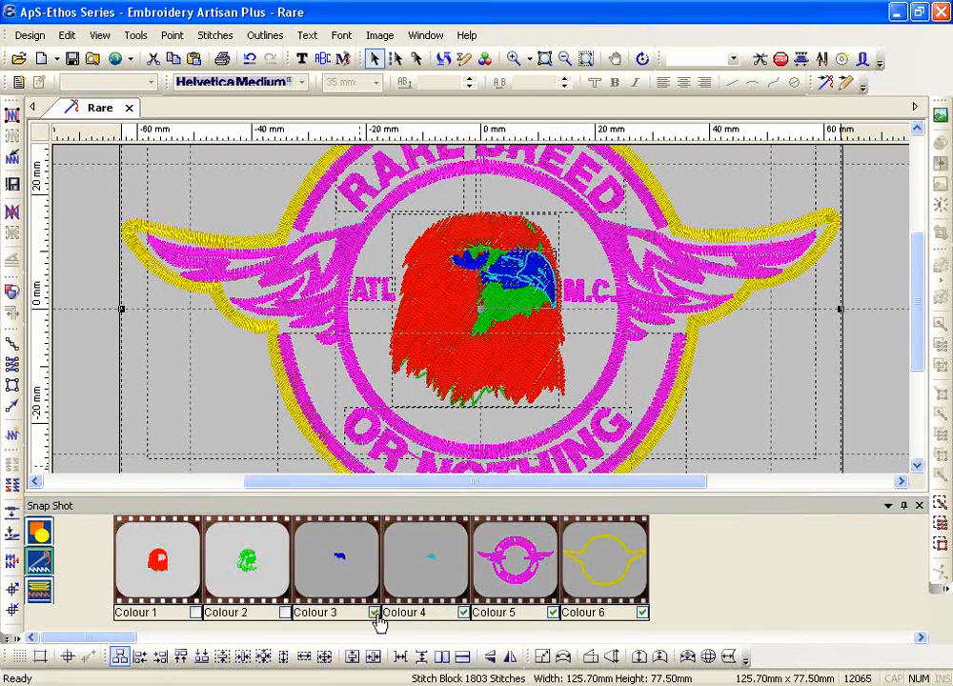
{"action": "left_click", "coordinate": [463, 614]}
{"action": "left_click", "coordinate": [554, 614]}
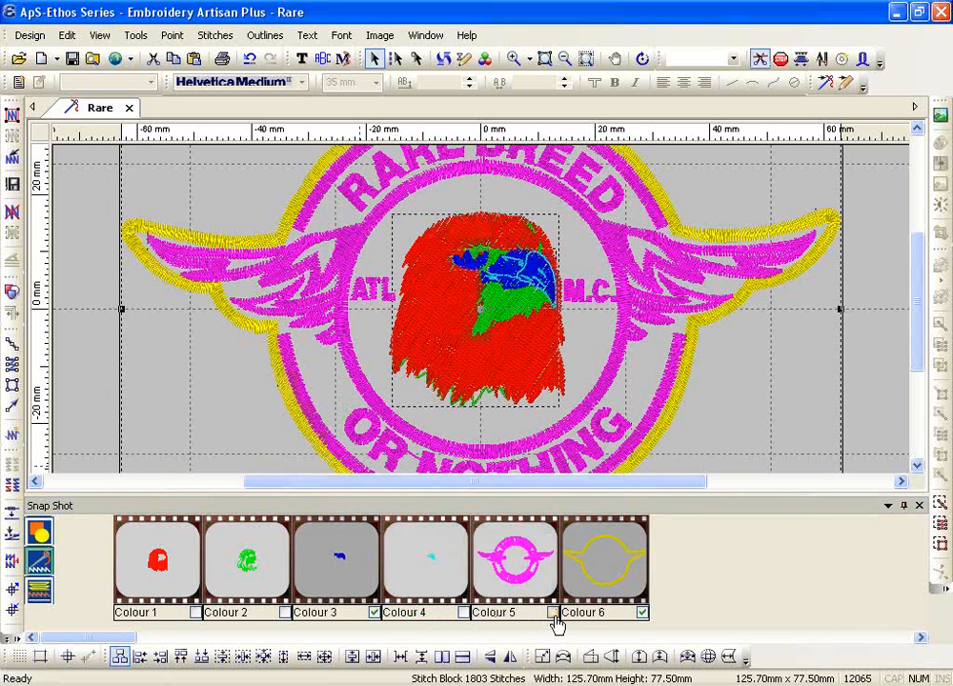
{"action": "left_click", "coordinate": [644, 614]}
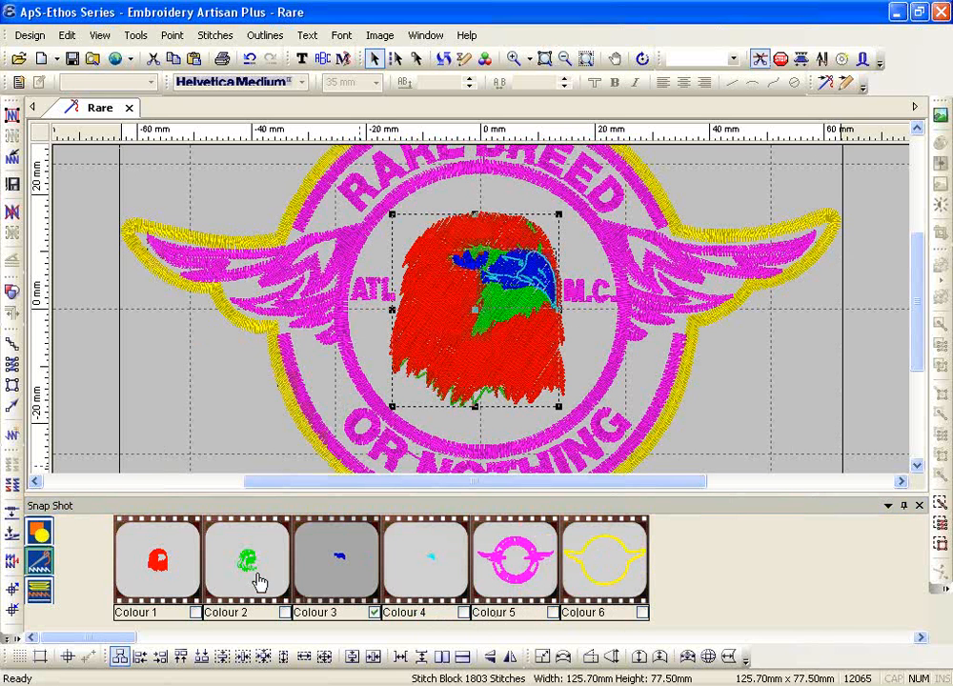
{"action": "left_click", "coordinate": [46, 602]}
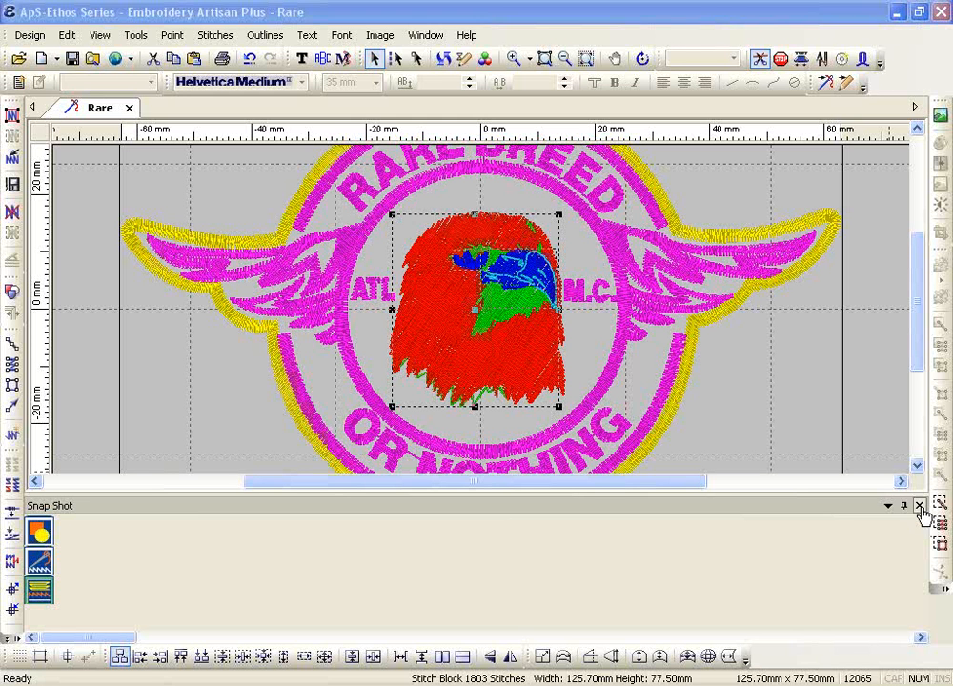
Set the Snap Shot panel to auto-hide, then slide it open from its tab
{"action": "left_click", "coordinate": [920, 506]}
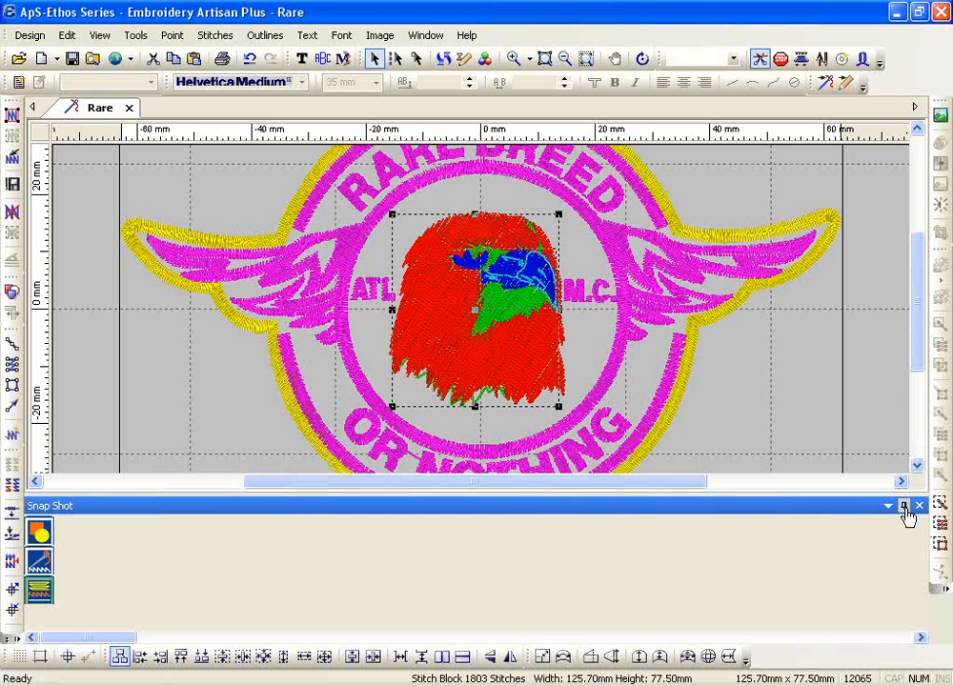
{"action": "left_click", "coordinate": [905, 508]}
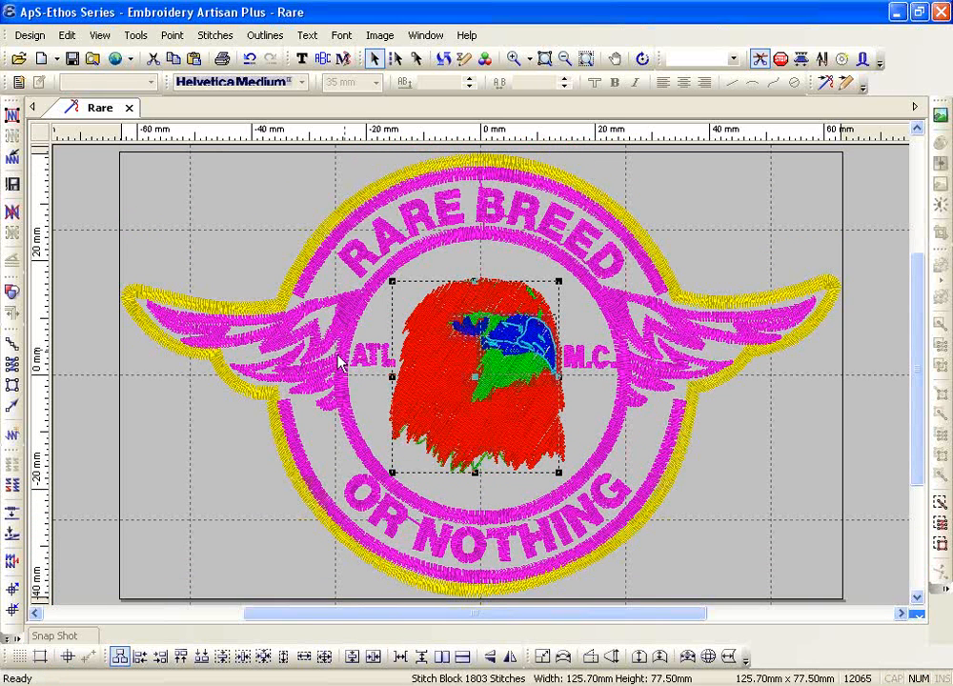
{"action": "left_click", "coordinate": [69, 637]}
{"action": "mouse_move", "coordinate": [84, 640]}
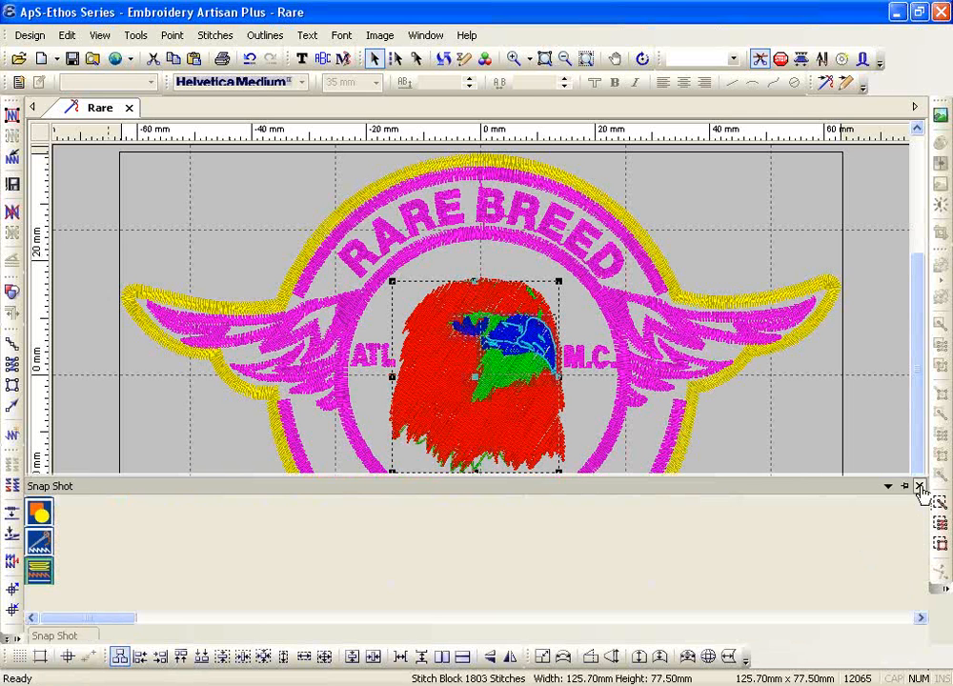
Redock the Snap Shot panel from the View menu, then close it
{"action": "left_click", "coordinate": [100, 36]}
{"action": "left_click", "coordinate": [136, 386]}
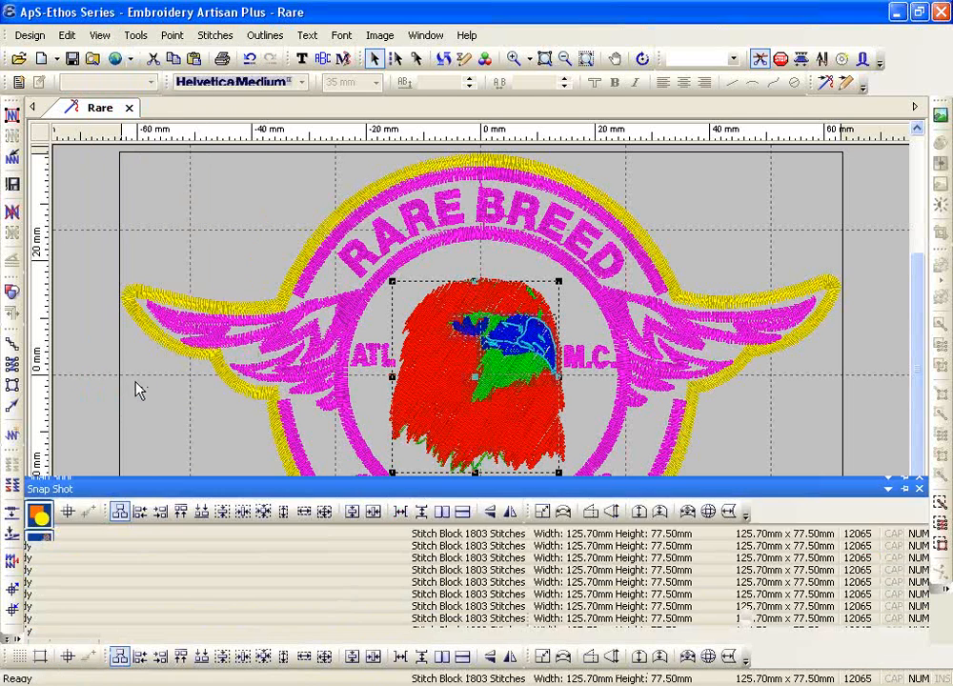
{"action": "left_click", "coordinate": [919, 487]}
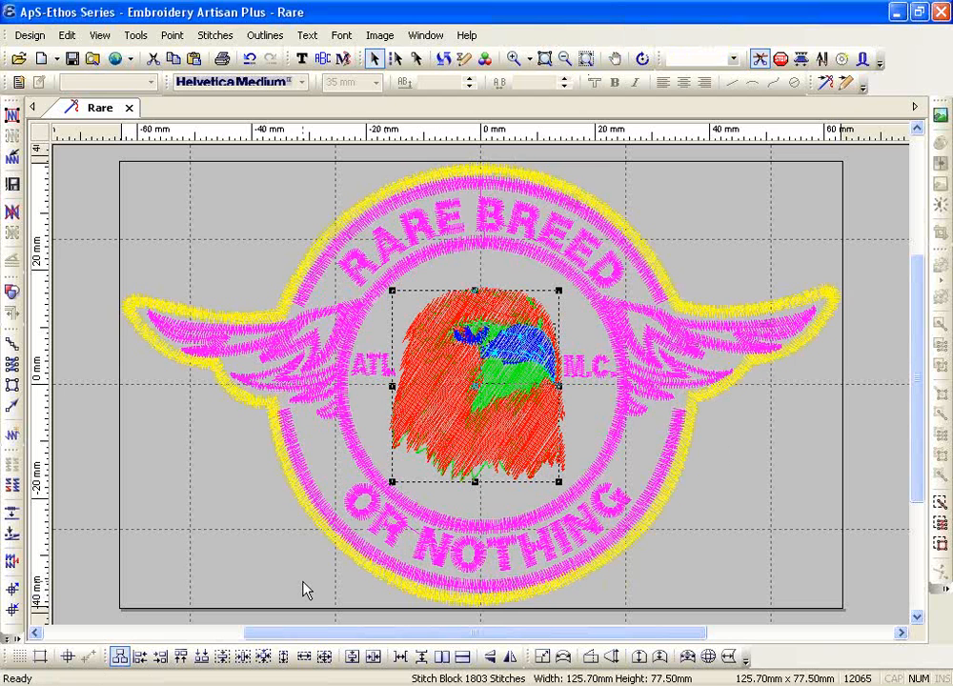
{"action": "key", "text": "ctrl+a"}
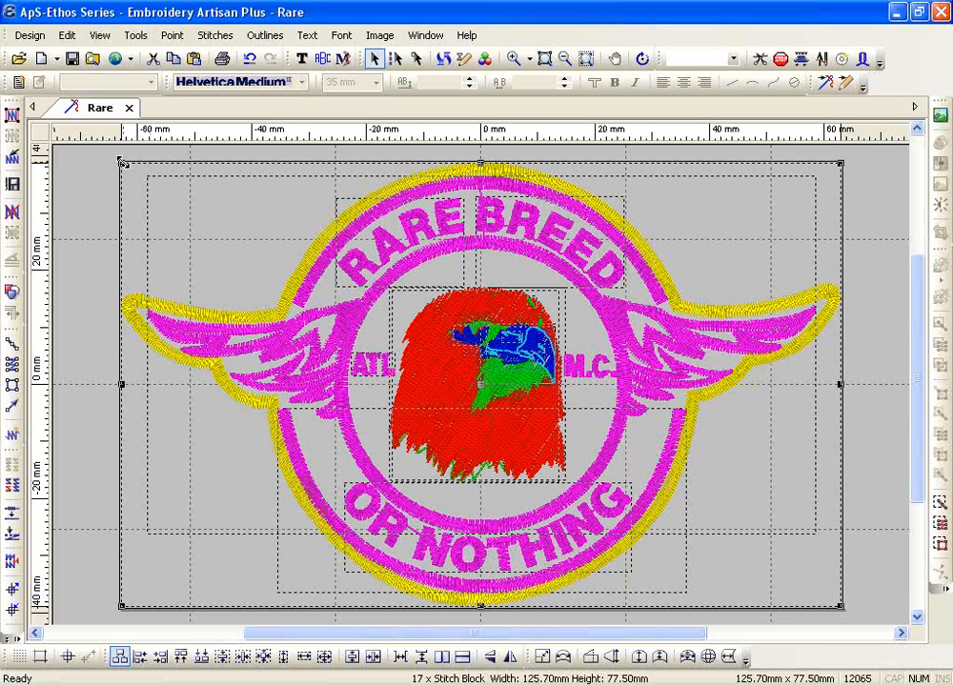
{"action": "left_click_drag", "start_coordinate": [122, 164], "coordinate": [266, 278]}
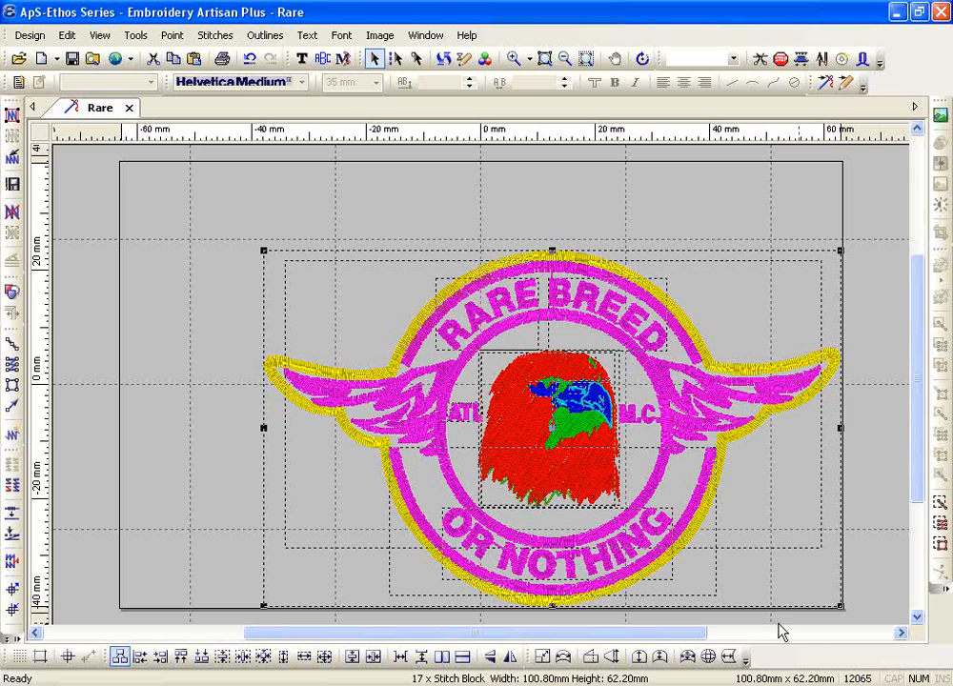
{"action": "left_click", "coordinate": [250, 61]}
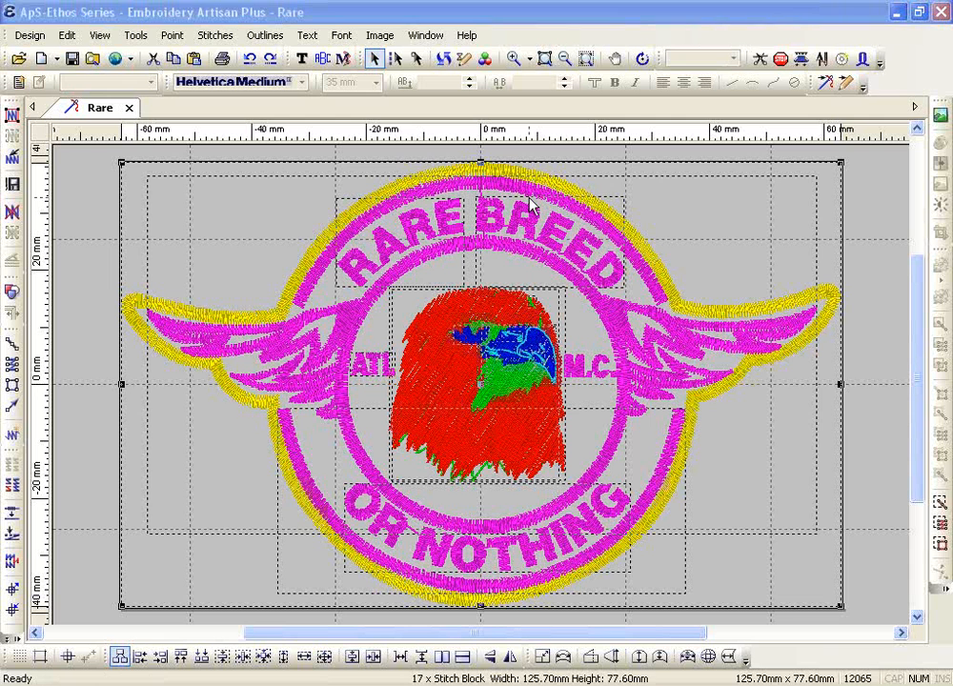
{"action": "left_click", "coordinate": [225, 234]}
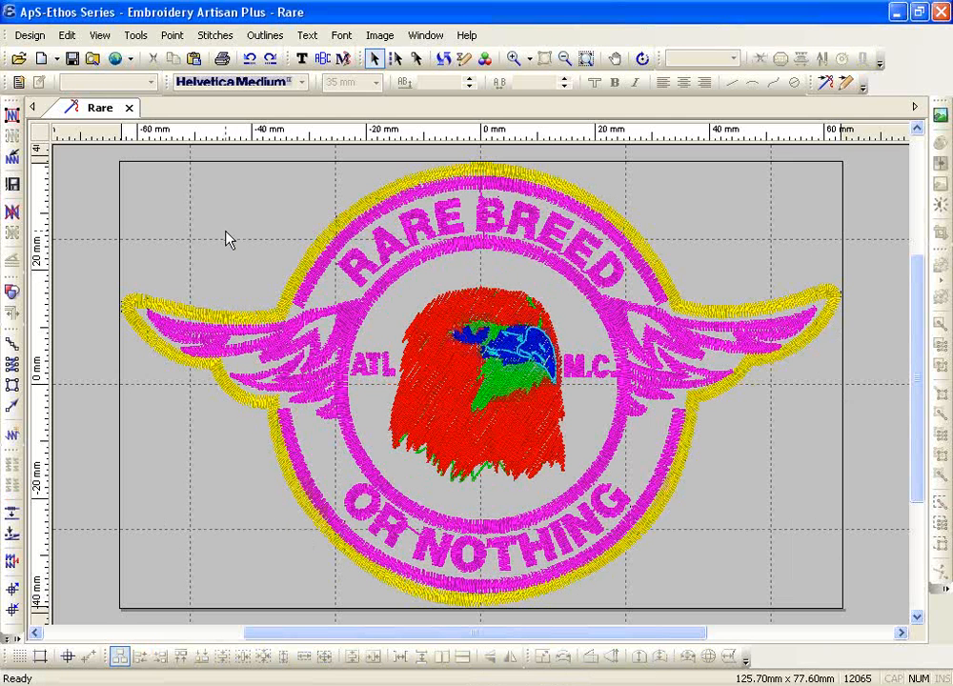
Reveal the overflow tools list with Finalise Design, Stitch Graduater and Customise
{"action": "left_click", "coordinate": [8, 637]}
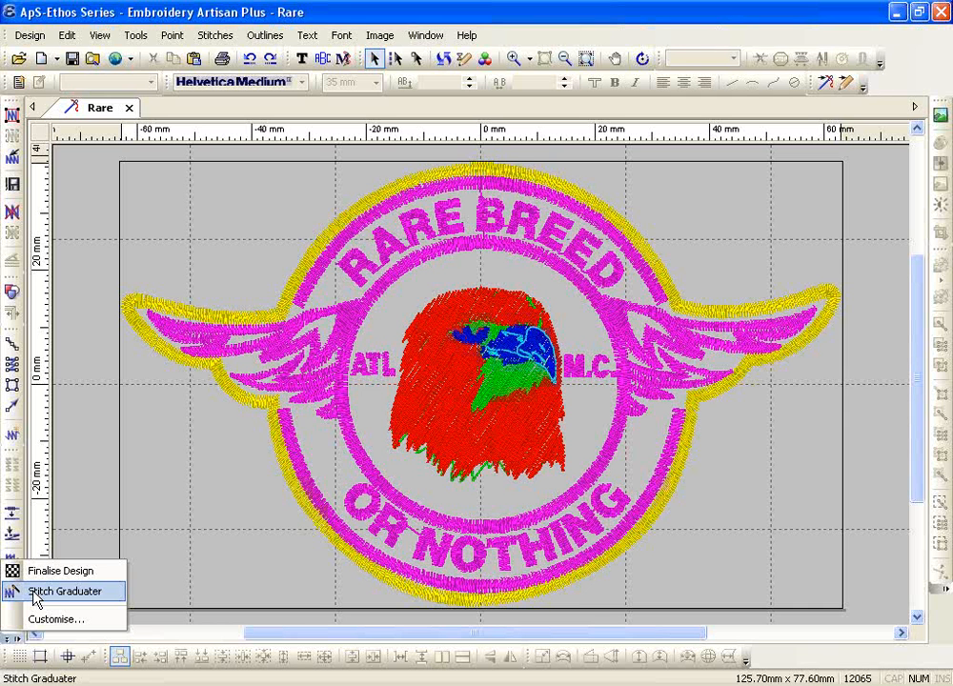
Launch the Stitch Graduater Tool and select the Scale Width% value for editing
{"action": "left_click", "coordinate": [36, 598]}
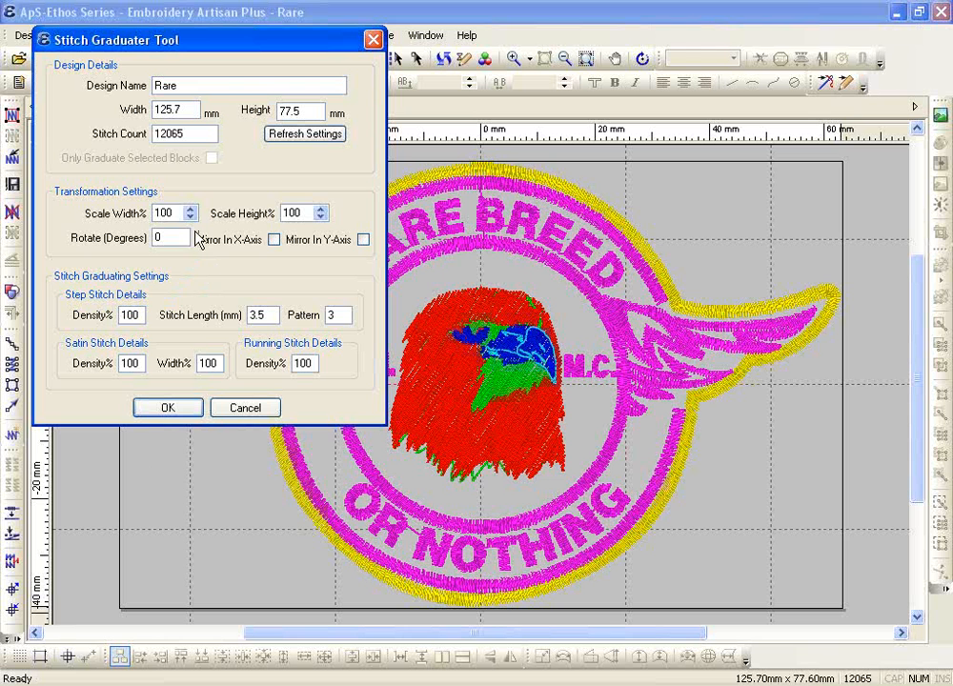
{"action": "left_click_drag", "start_coordinate": [178, 212], "coordinate": [125, 217]}
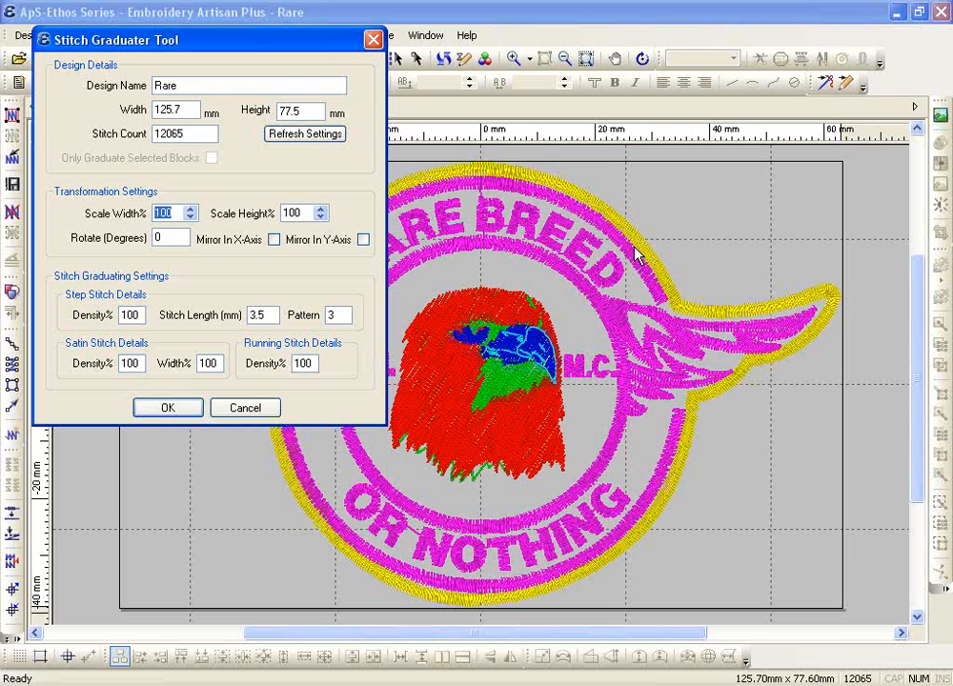
Enter 120 in Scale Width% so sizes update, then select the Stitch Length value
{"action": "type", "text": "120"}
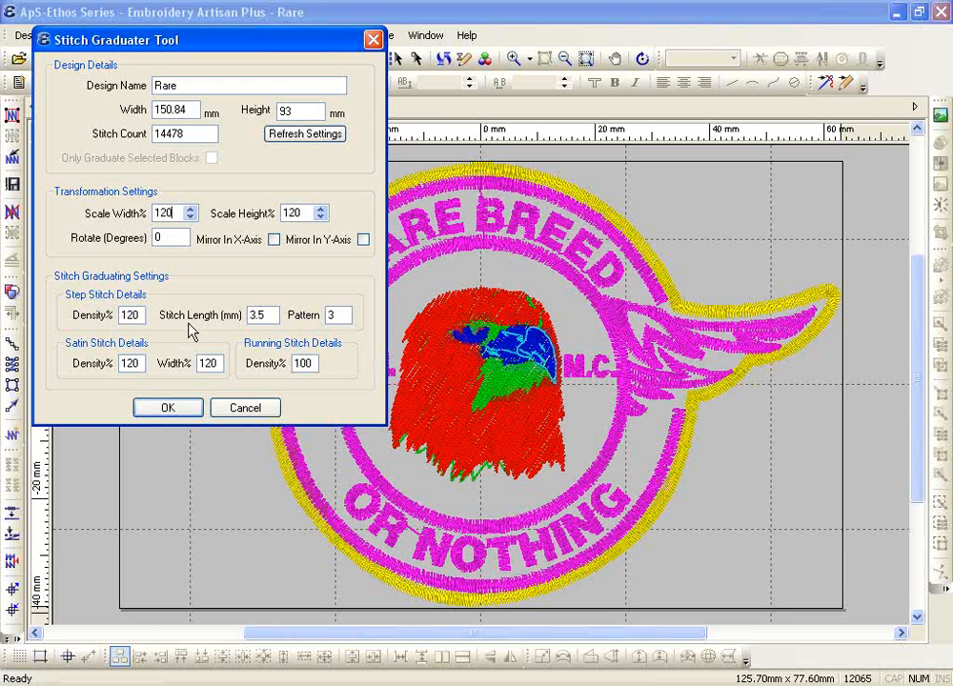
{"action": "double_click", "coordinate": [255, 315]}
{"action": "left_click", "coordinate": [266, 314]}
{"action": "left_click_drag", "start_coordinate": [263, 315], "coordinate": [228, 329]}
Set Stitch Length to 3.5 and Satin Density% to 120, then apply the graduation
{"action": "left_click", "coordinate": [270, 315]}
{"action": "left_click_drag", "start_coordinate": [265, 316], "coordinate": [254, 320]}
{"action": "type", "text": "3.5"}
{"action": "left_click_drag", "start_coordinate": [141, 363], "coordinate": [71, 363]}
{"action": "type", "text": "100"}
{"action": "left_click_drag", "start_coordinate": [126, 363], "coordinate": [138, 363]}
{"action": "type", "text": "20"}
{"action": "left_click", "coordinate": [168, 408]}
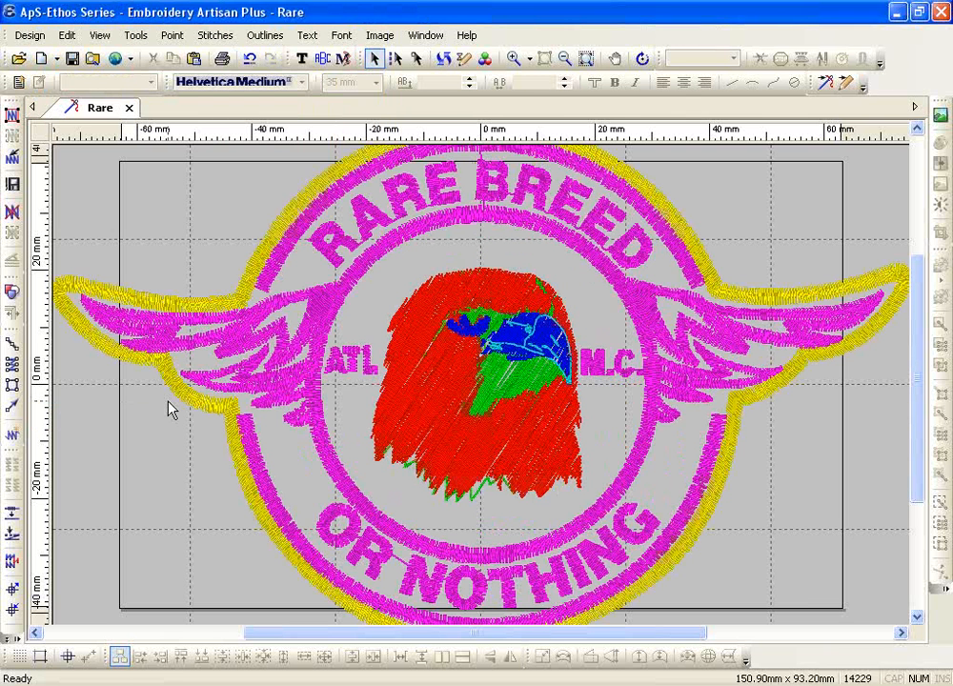
{"action": "left_click", "coordinate": [7, 639]}
Graduate the design to 90% Scale Width%, giving 135.9 × 83.8 mm and 13247 stitches
{"action": "left_click", "coordinate": [92, 592]}
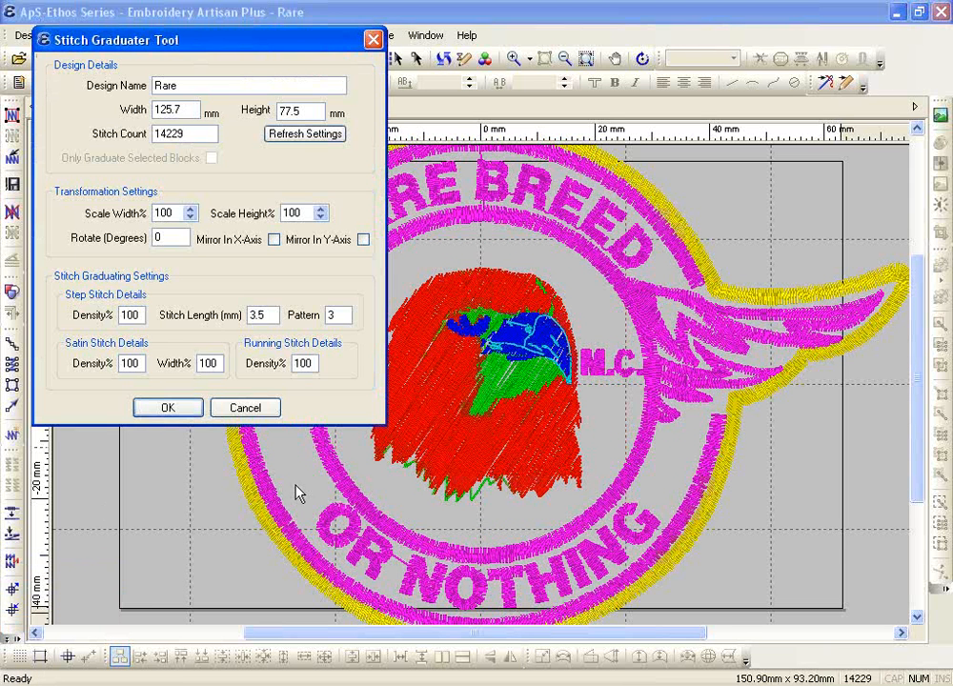
{"action": "left_click_drag", "start_coordinate": [166, 214], "coordinate": [73, 206]}
{"action": "type", "text": "90"}
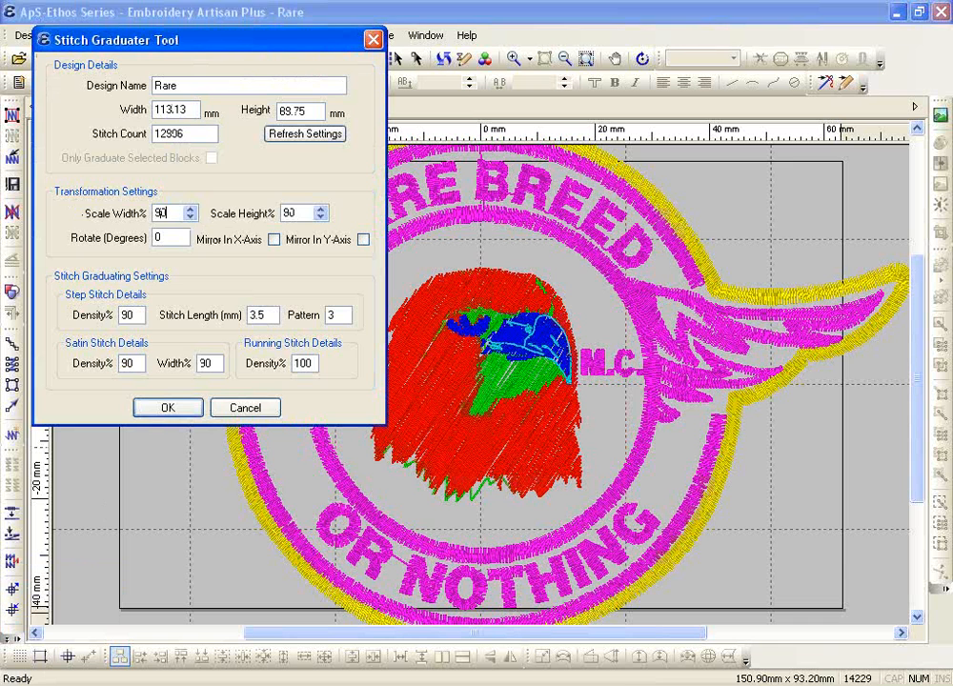
{"action": "left_click", "coordinate": [158, 409]}
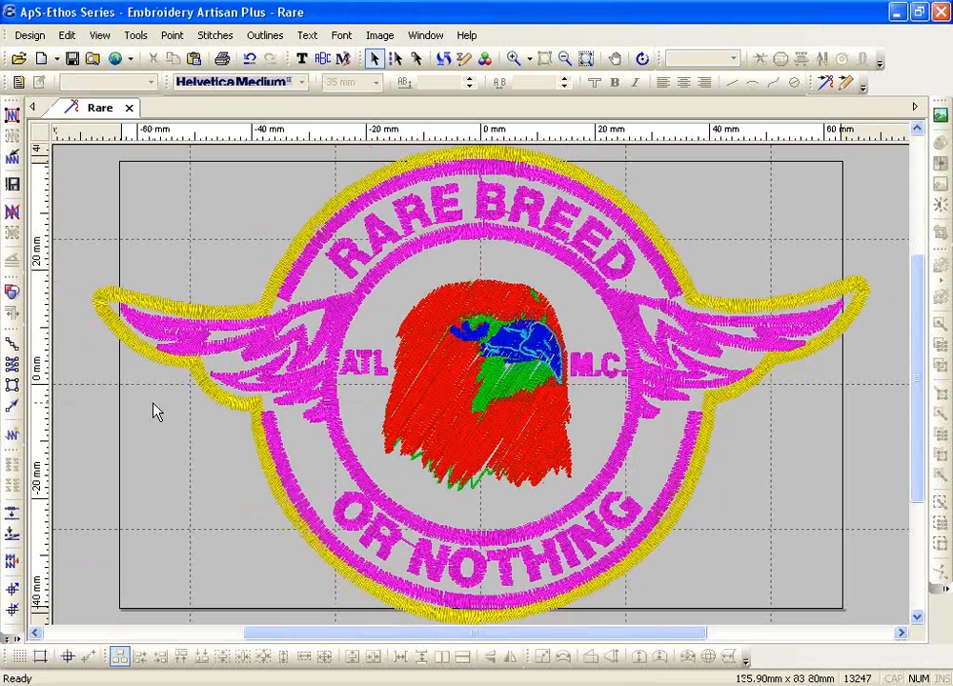
{"action": "left_click", "coordinate": [514, 58]}
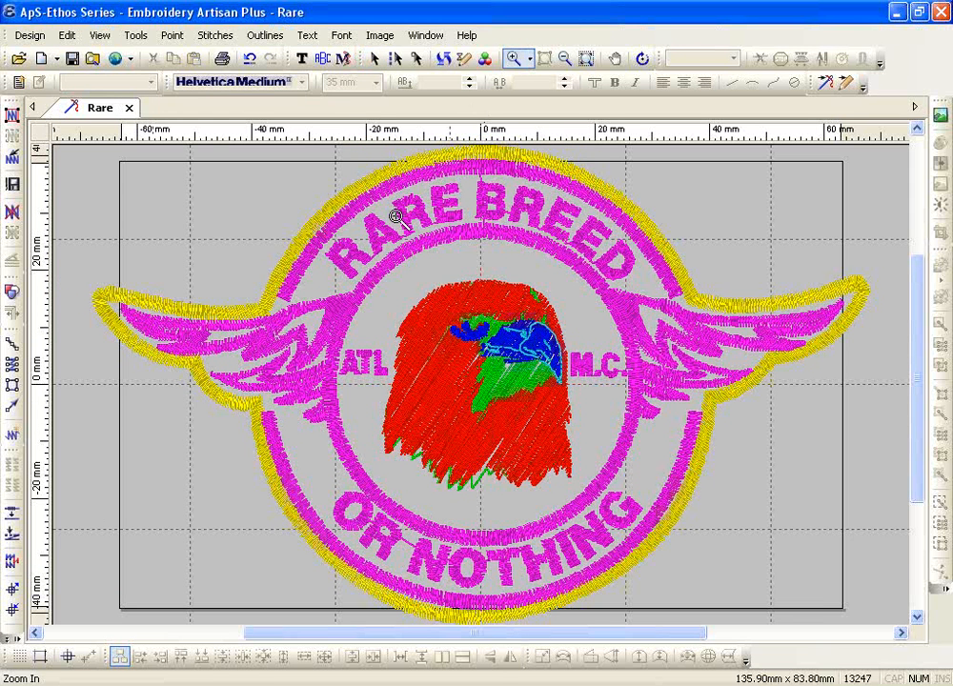
Zoom into the upper-left yellow and pink border by RA, then decline Finalise Design
{"action": "left_click_drag", "start_coordinate": [274, 194], "coordinate": [374, 276]}
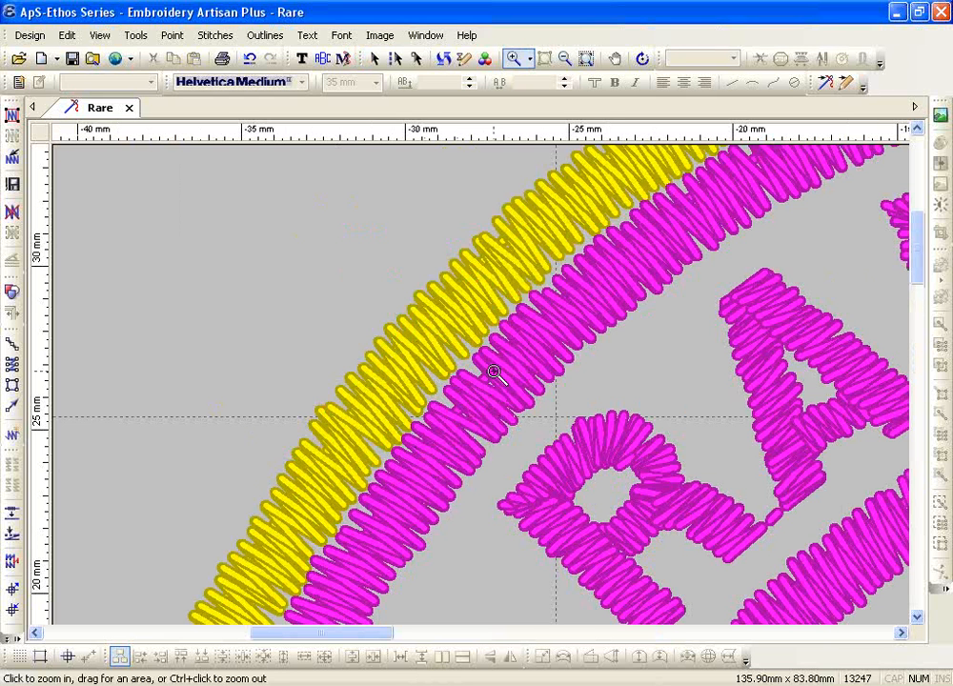
{"action": "left_click", "coordinate": [9, 629]}
{"action": "left_click", "coordinate": [63, 572]}
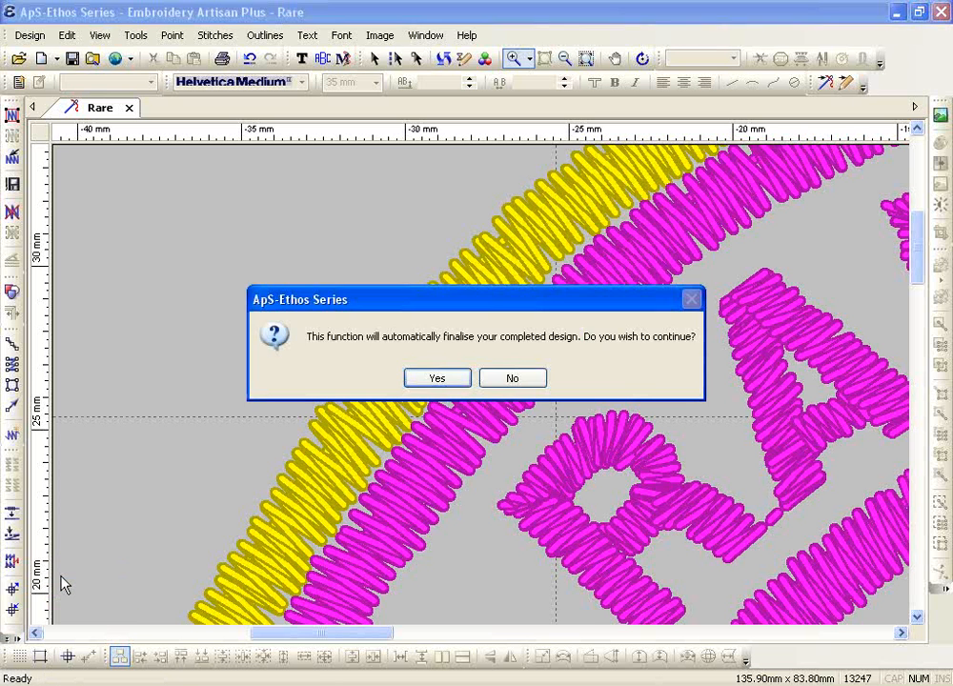
{"action": "left_click", "coordinate": [512, 382]}
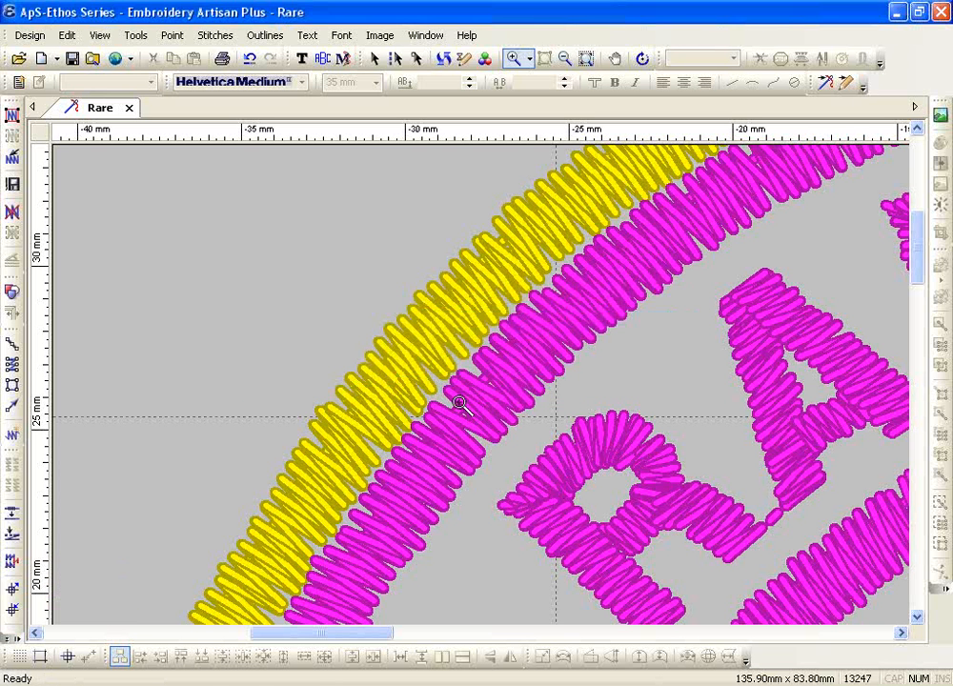
Reopen the Stitch Graduater Tool from the toolbar overflow, listing Rare at 125.7 × 77.5 mm
{"action": "left_click", "coordinate": [14, 637]}
{"action": "left_click", "coordinate": [46, 595]}
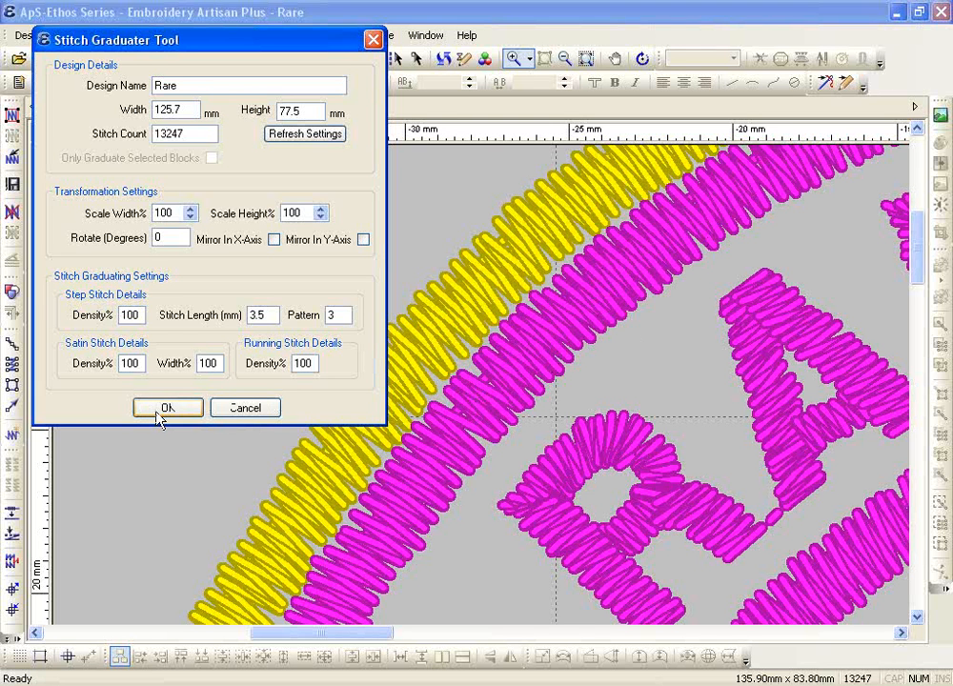
Try Scale Width% values of 120 and then 115, then cancel without applying
{"action": "double_click", "coordinate": [175, 213]}
{"action": "type", "text": "120"}
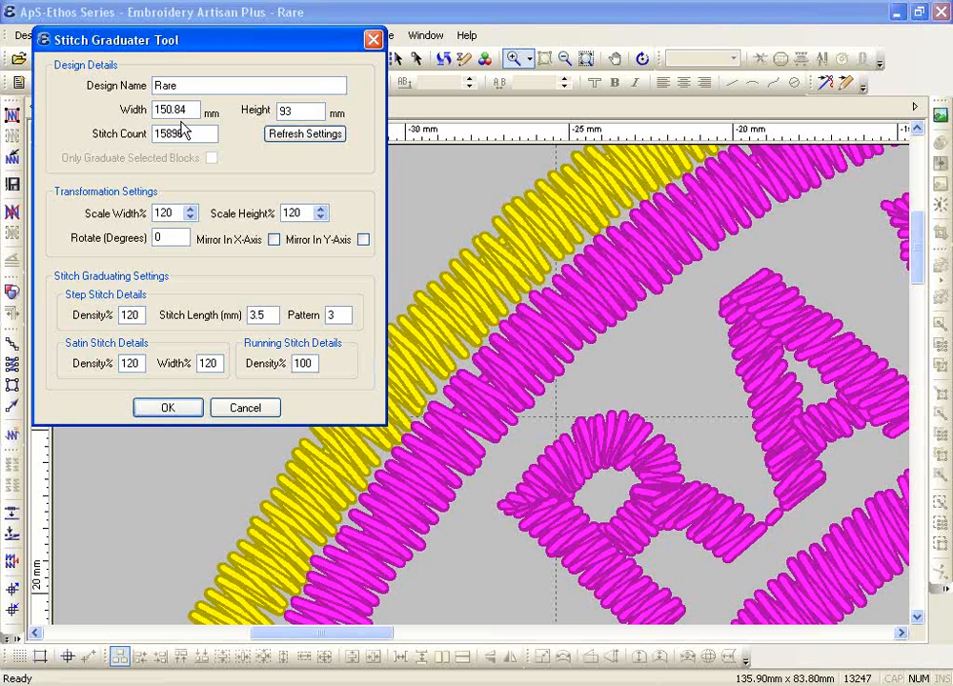
{"action": "left_click_drag", "start_coordinate": [175, 214], "coordinate": [143, 221]}
{"action": "type", "text": "115"}
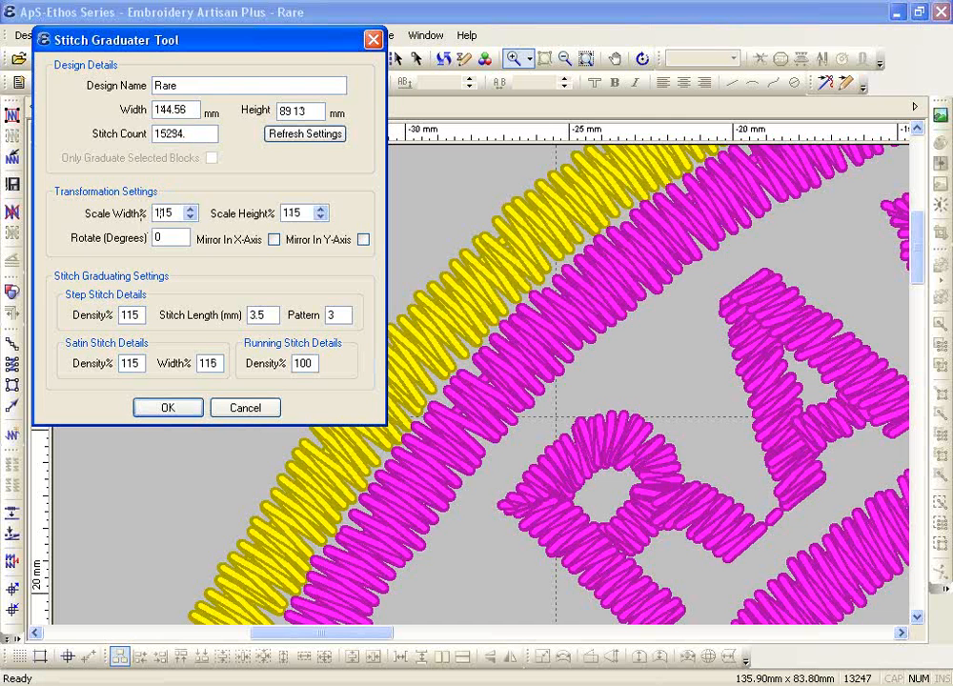
{"action": "left_click", "coordinate": [166, 408]}
{"action": "left_click", "coordinate": [243, 407]}
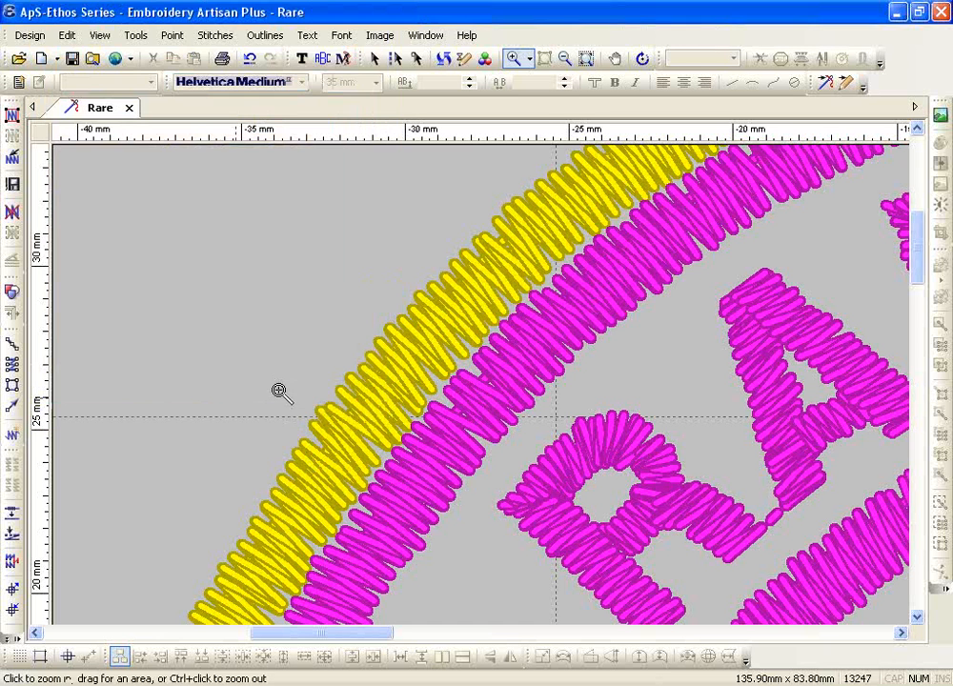
Fit the whole patch in view, select the red eagle block, and open Stitch Graduater for it
{"action": "left_click", "coordinate": [586, 63]}
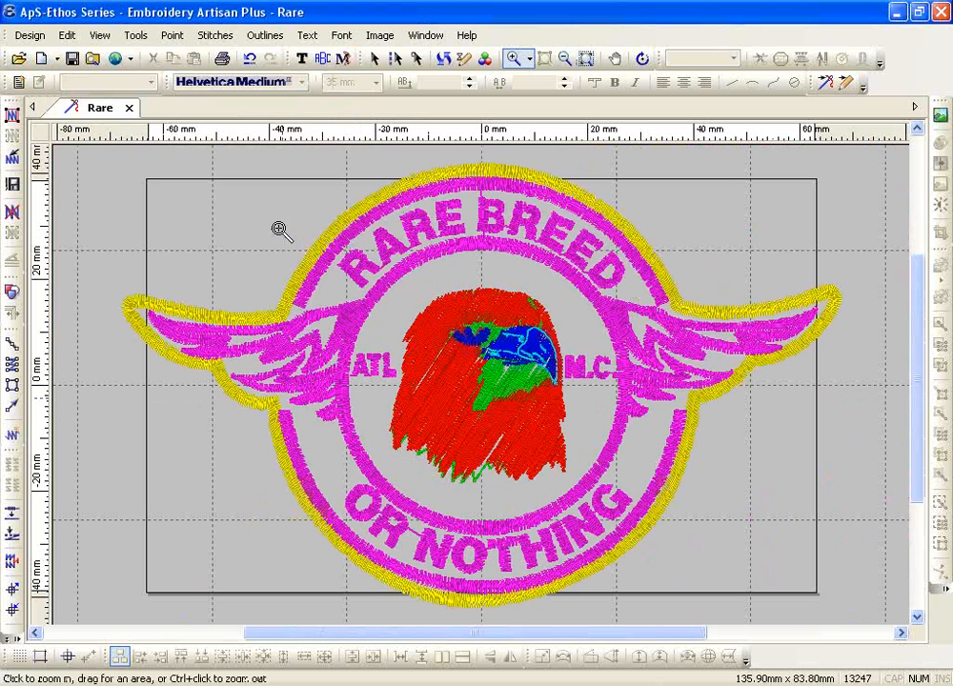
{"action": "key", "text": "Escape"}
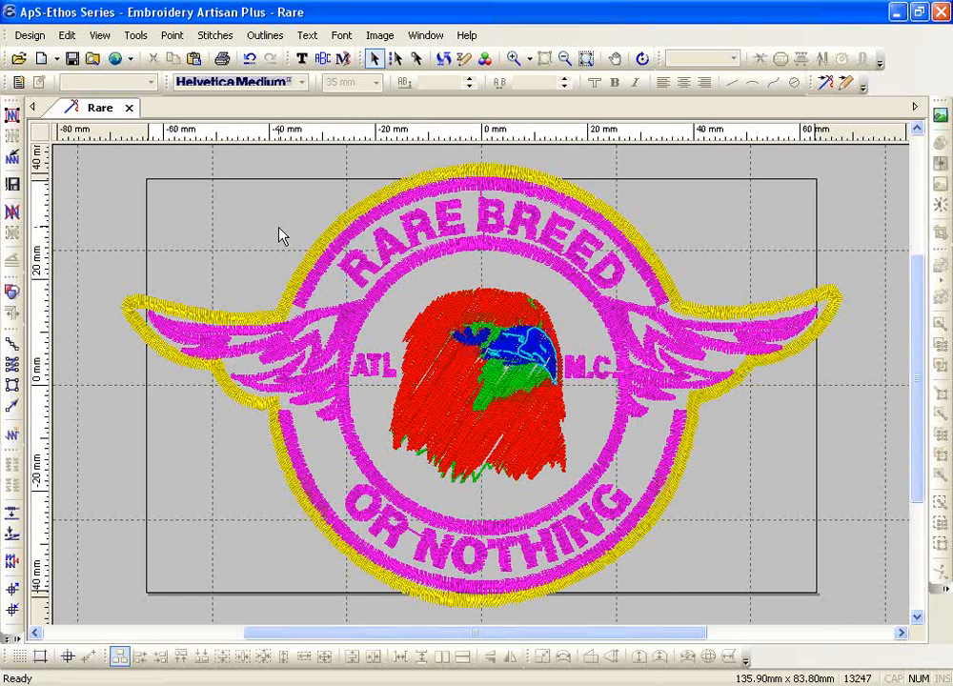
{"action": "left_click", "coordinate": [461, 297]}
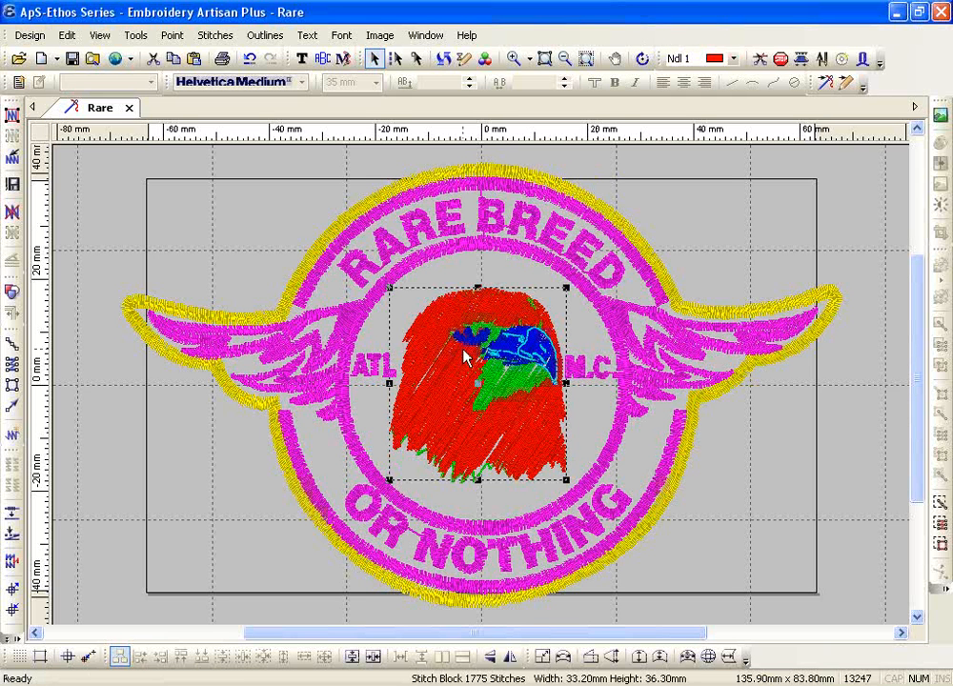
{"action": "left_click", "coordinate": [14, 638]}
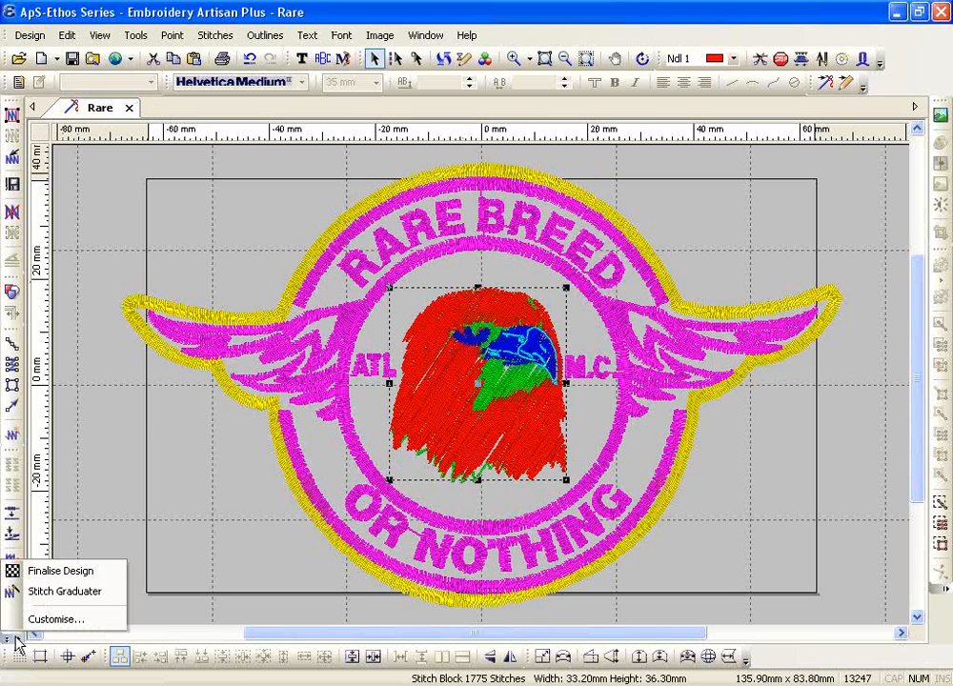
{"action": "left_click", "coordinate": [37, 593]}
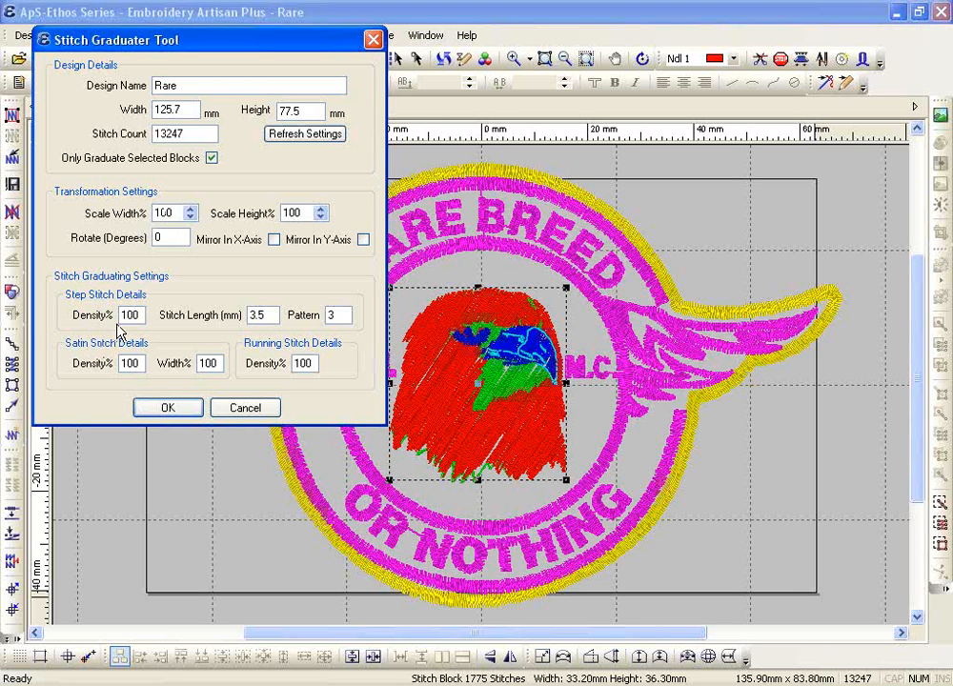
Graduate the eagle's step-stitch density to 50%, cutting stitches from 13247 to 12602
{"action": "left_click_drag", "start_coordinate": [133, 315], "coordinate": [65, 324]}
{"action": "type", "text": "50"}
{"action": "left_click", "coordinate": [158, 408]}
{"action": "left_click", "coordinate": [551, 60]}
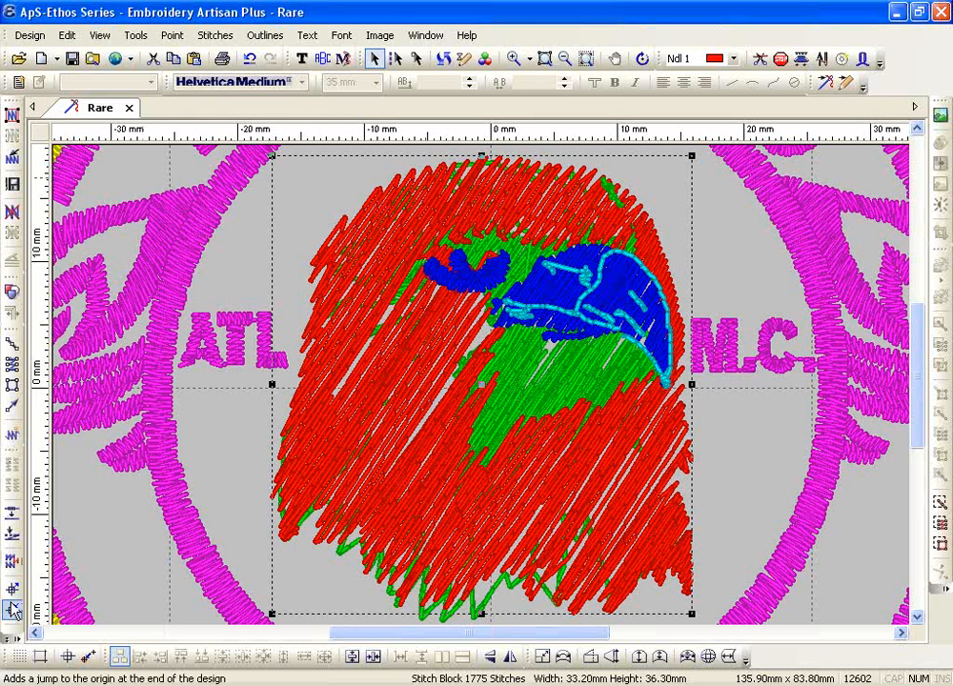
Open the Stitch Graduater Tool and close it again without changes
{"action": "left_click", "coordinate": [17, 636]}
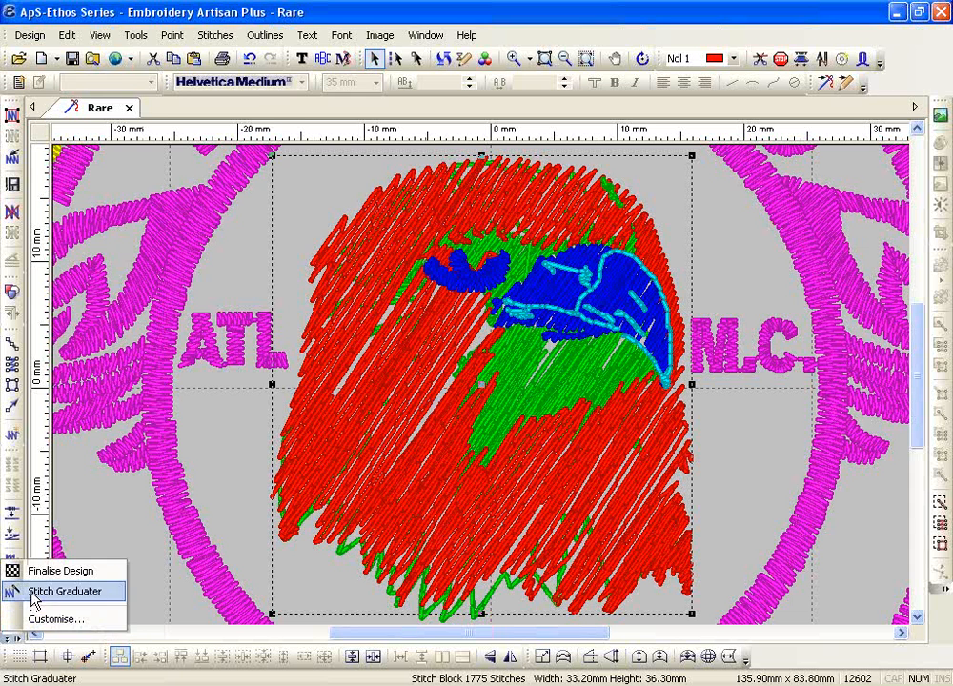
{"action": "left_click", "coordinate": [63, 591]}
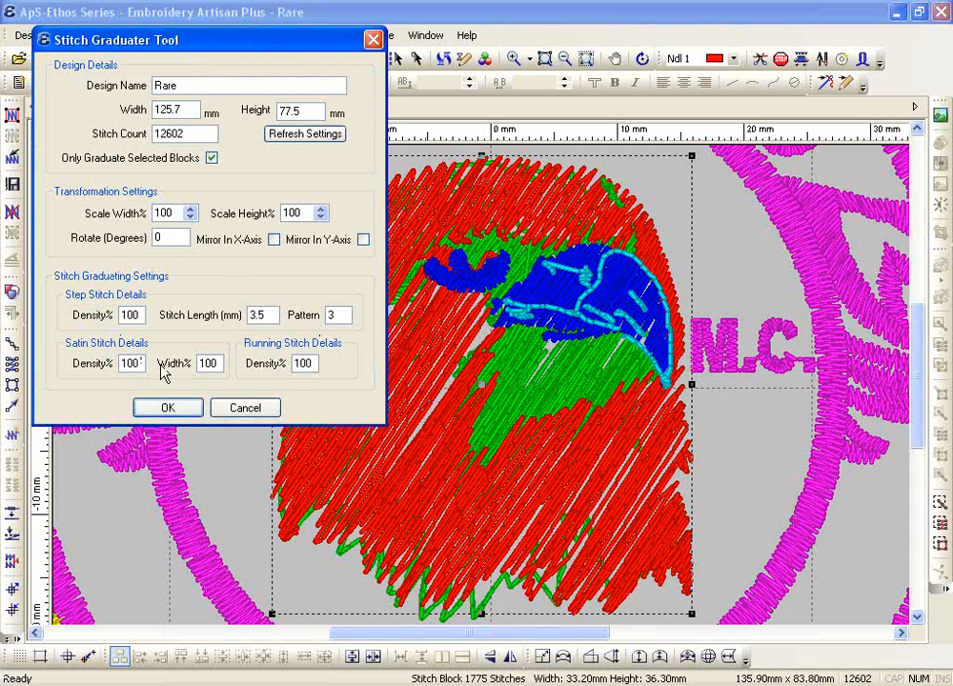
{"action": "left_click", "coordinate": [242, 410]}
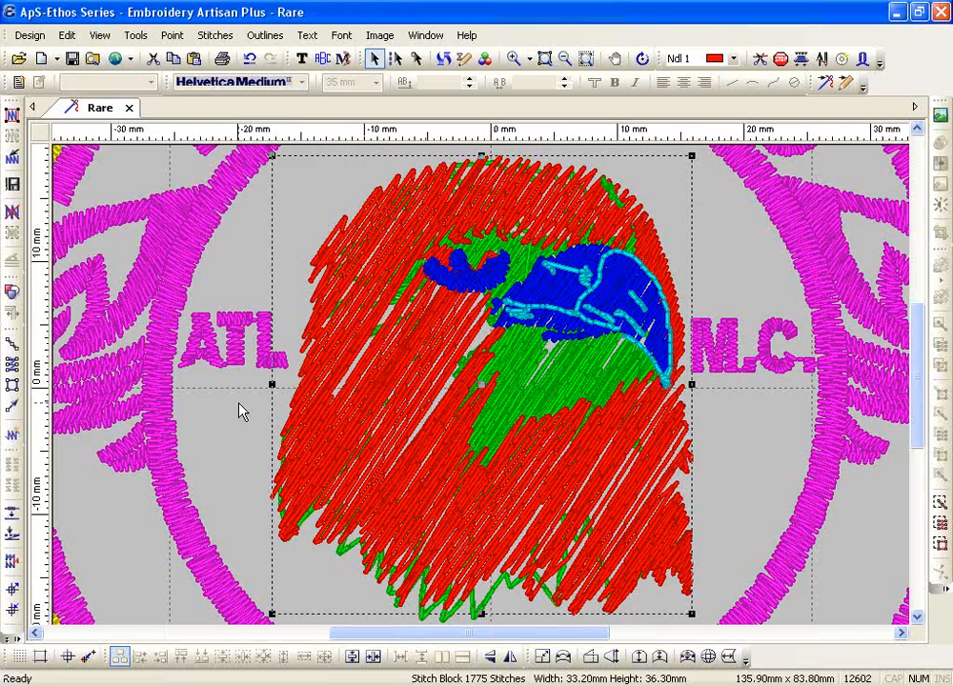
{"action": "scroll", "coordinate": [241, 411], "scroll_direction": "down", "scroll_amount": 5}
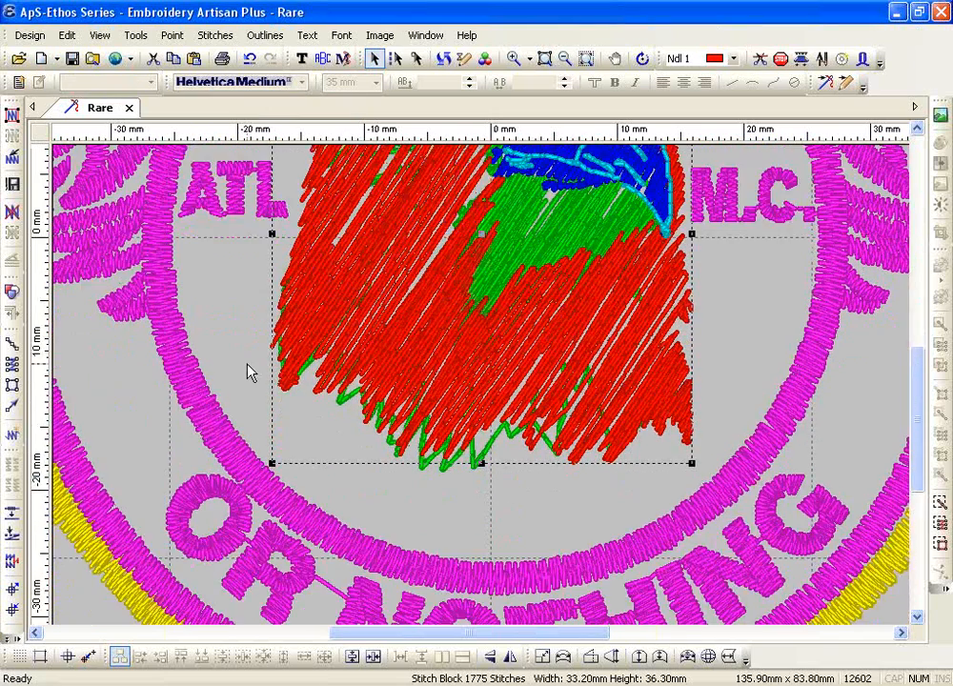
{"action": "scroll", "coordinate": [248, 372], "scroll_direction": "up", "scroll_amount": 3}
Select the ATL lettering and graduate its Satin Width% to 120, then fit the design
{"action": "left_click", "coordinate": [246, 322]}
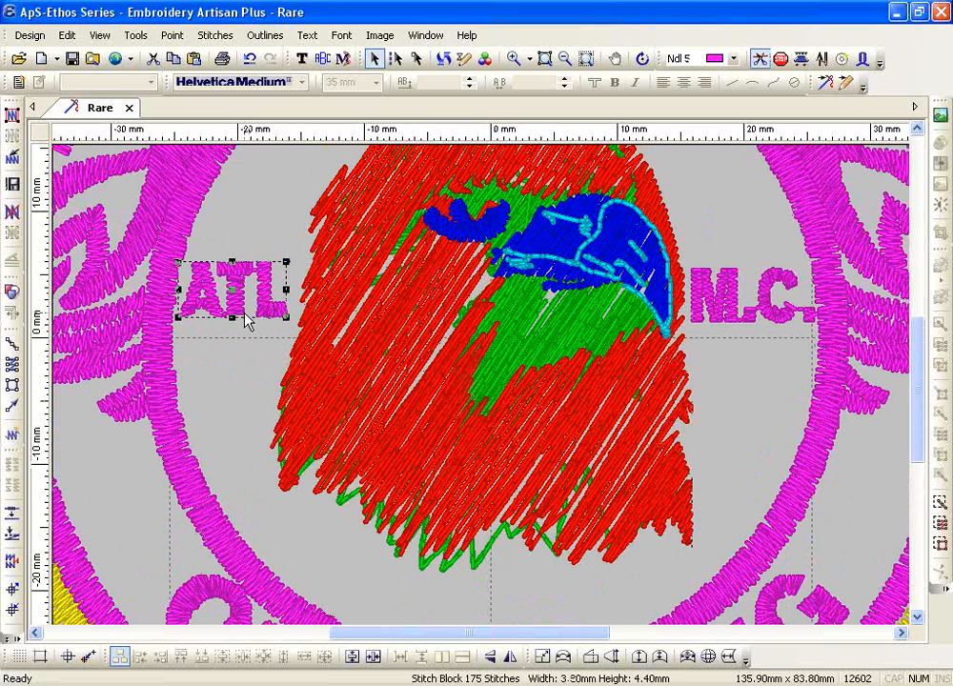
{"action": "left_click", "coordinate": [12, 593]}
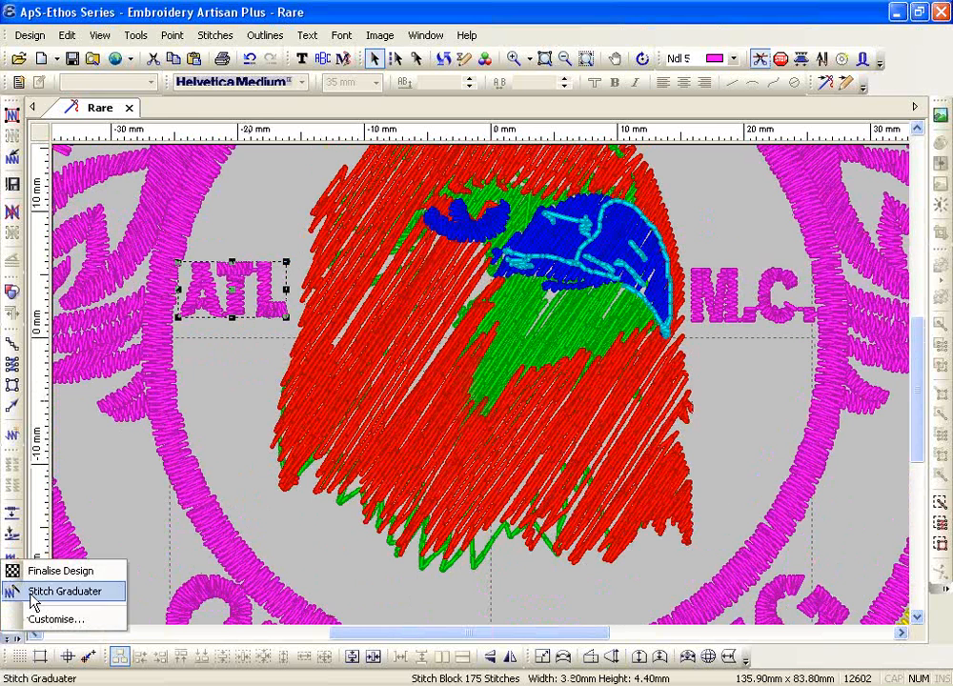
{"action": "left_click", "coordinate": [64, 592]}
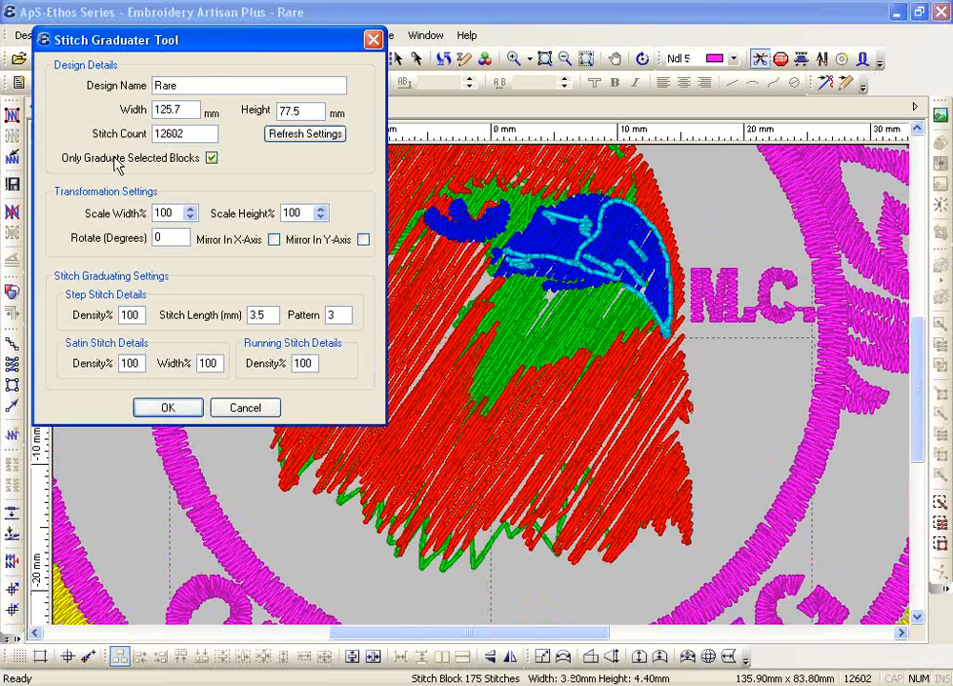
{"action": "left_click_drag", "start_coordinate": [170, 40], "coordinate": [466, 251]}
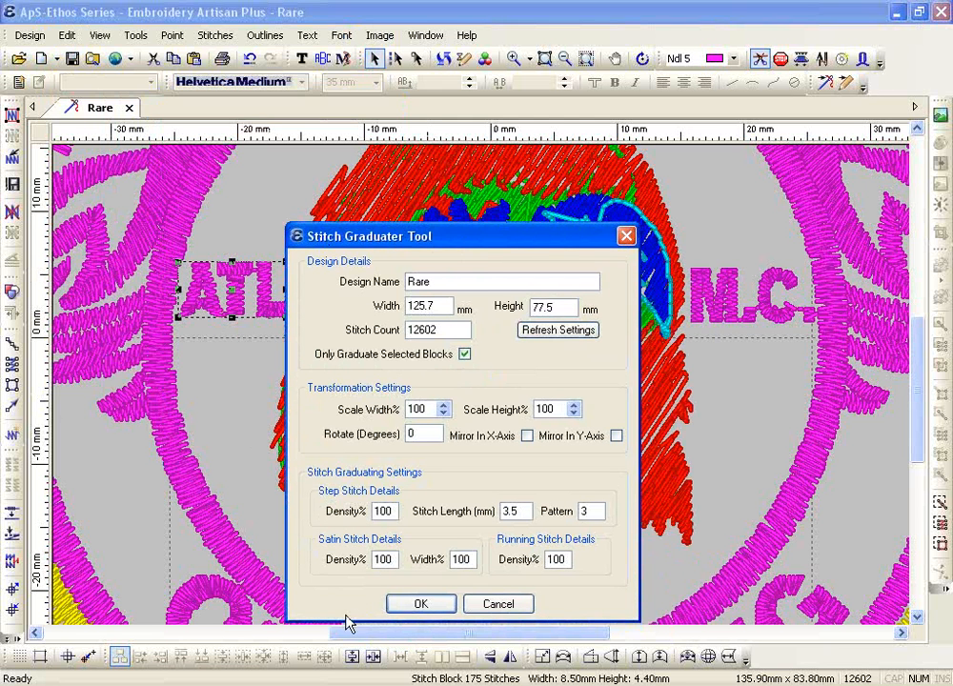
{"action": "left_click_drag", "start_coordinate": [462, 560], "coordinate": [395, 559]}
{"action": "type", "text": "120"}
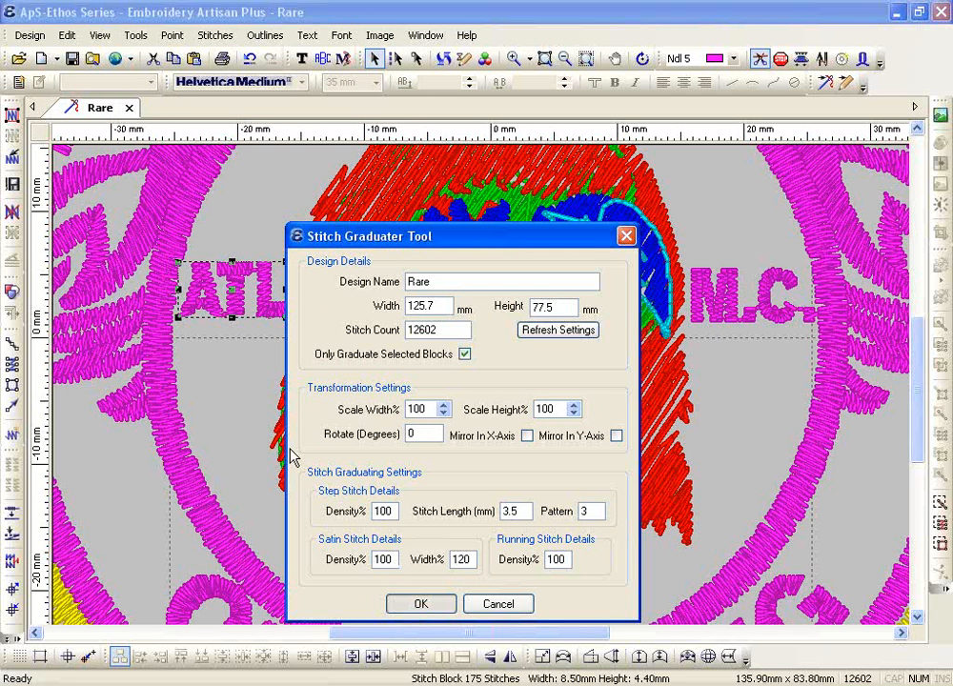
{"action": "key", "text": "Return"}
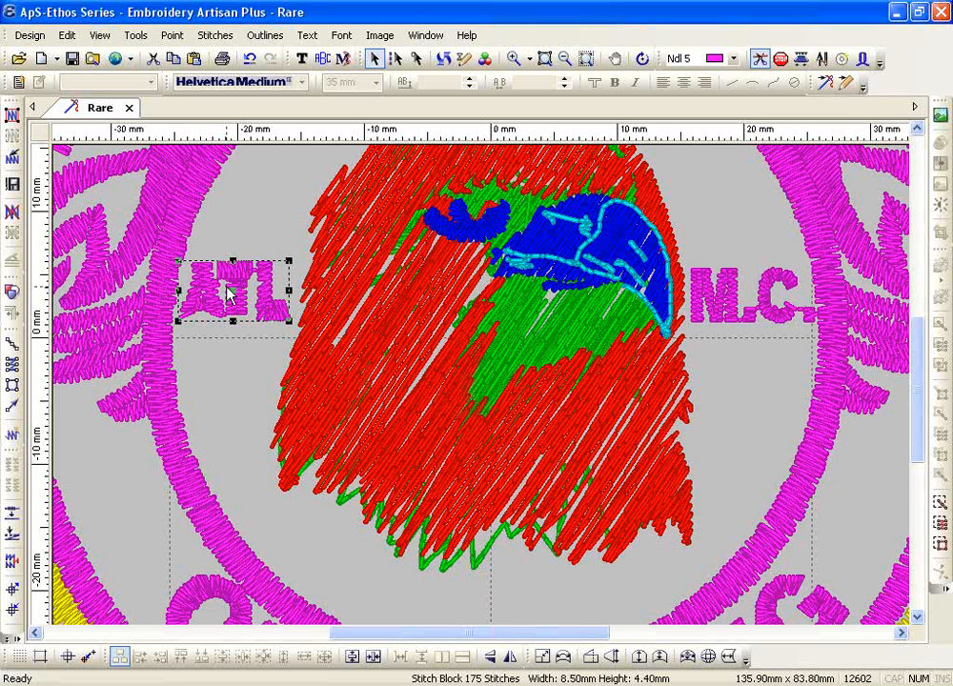
{"action": "left_click", "coordinate": [585, 61]}
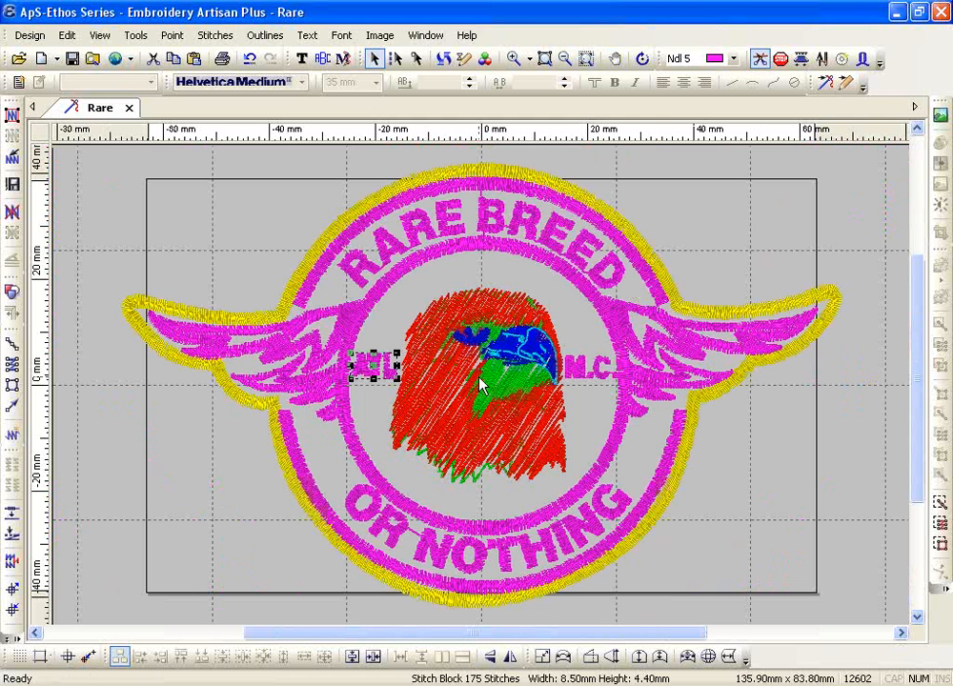
{"action": "left_click", "coordinate": [30, 35]}
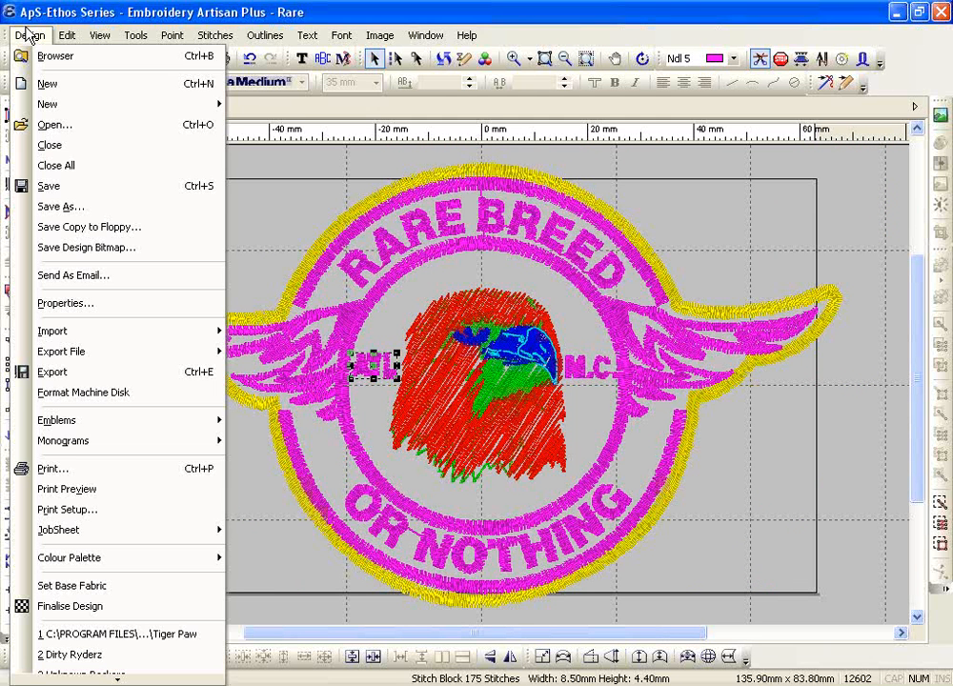
{"action": "left_click", "coordinate": [60, 207]}
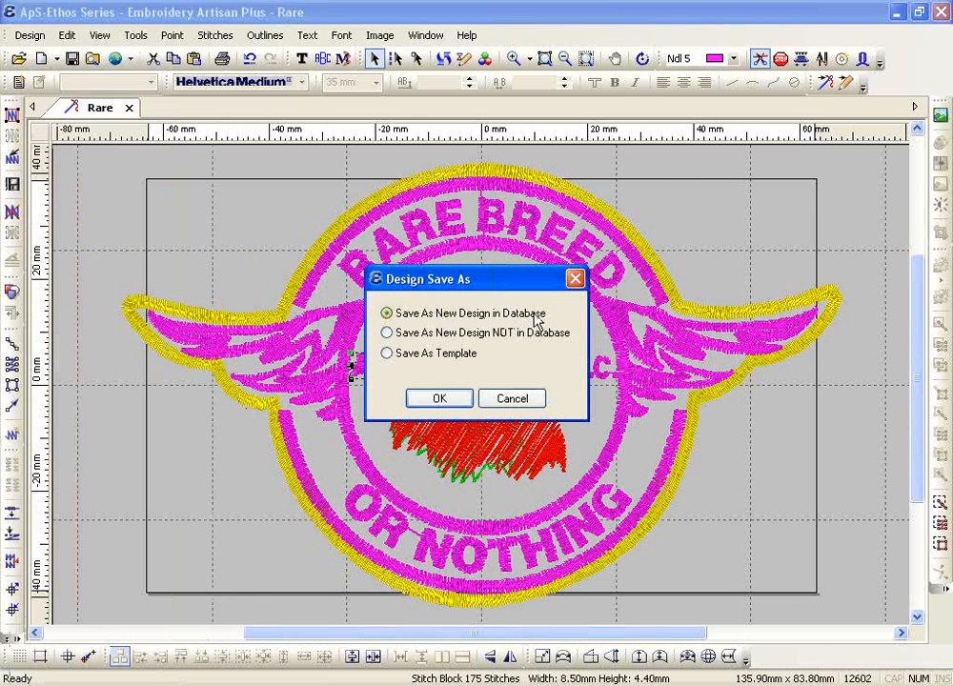
{"action": "left_click", "coordinate": [459, 401]}
{"action": "left_click", "coordinate": [411, 276]}
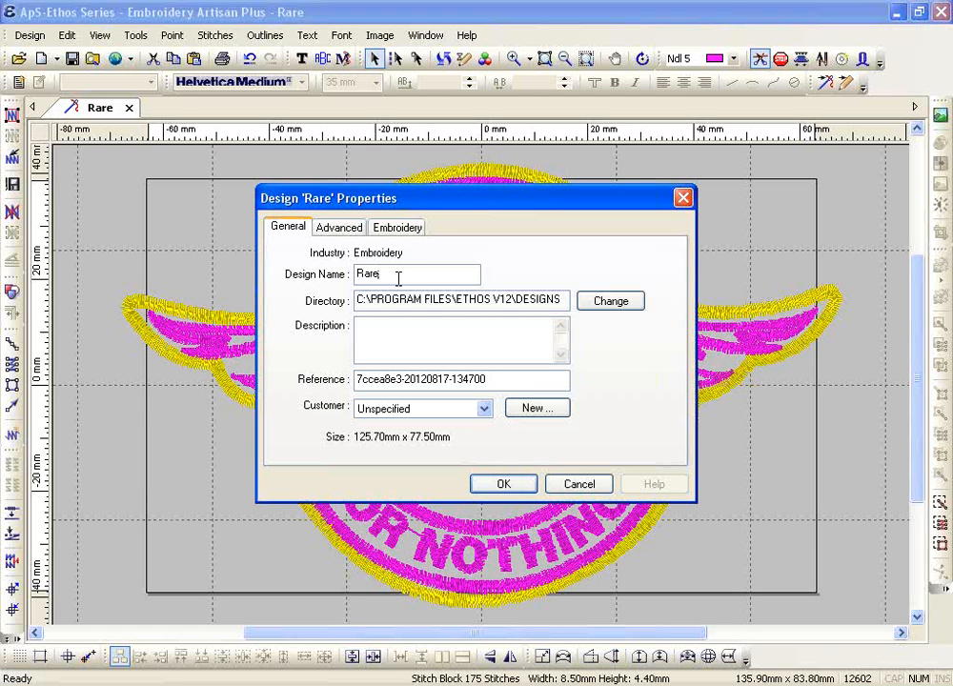
{"action": "left_click", "coordinate": [382, 335]}
{"action": "left_click", "coordinate": [578, 485]}
{"action": "left_click", "coordinate": [34, 38]}
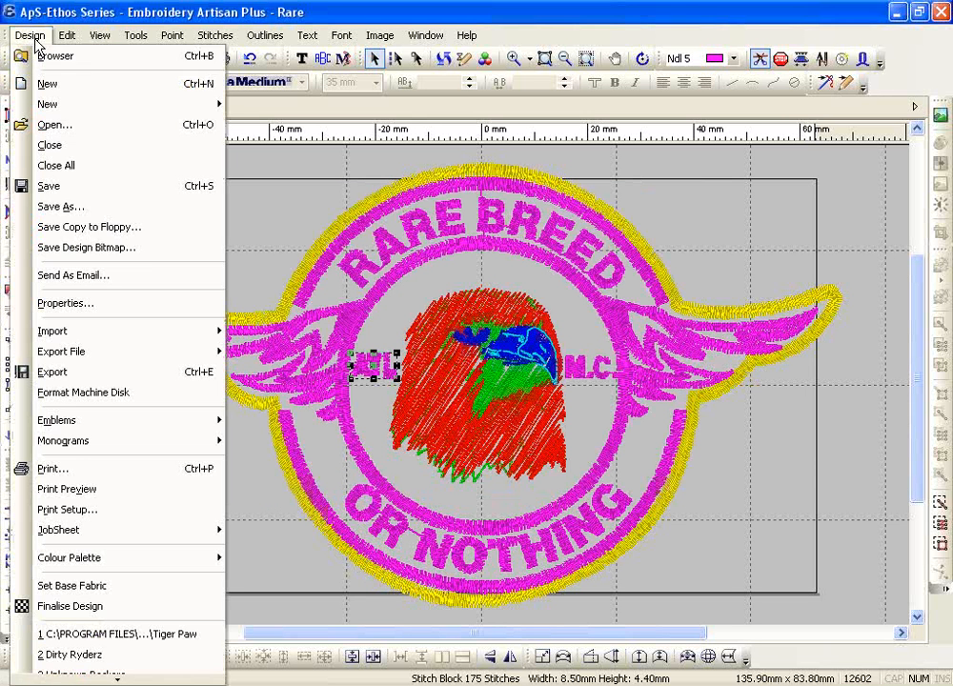
Choose Design > Export File > Export DST to save Rare as a Tajima file
{"action": "mouse_move", "coordinate": [152, 353]}
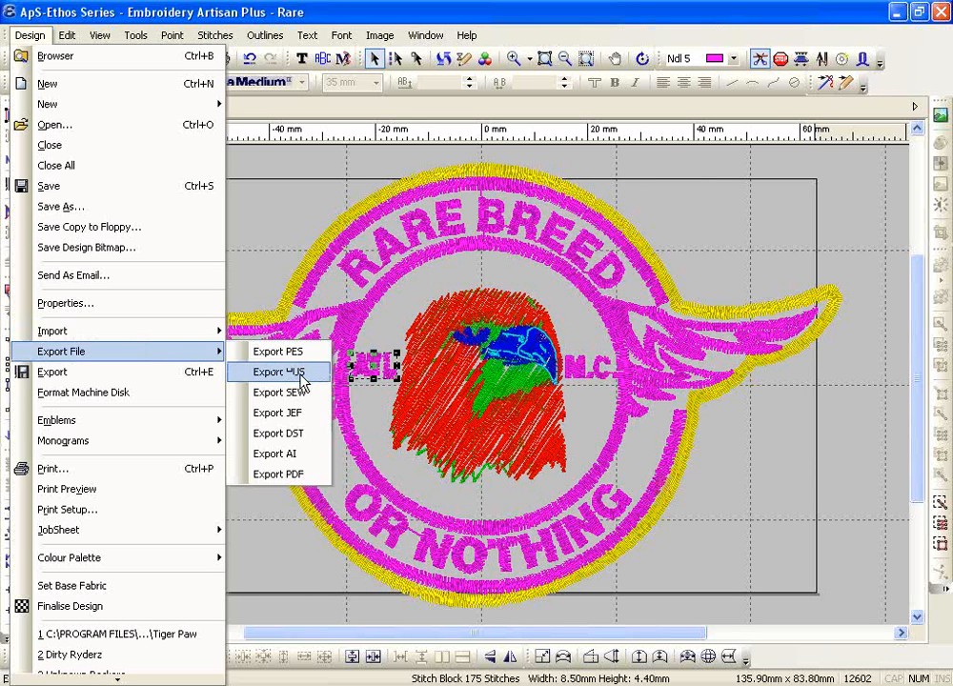
{"action": "left_click", "coordinate": [299, 439]}
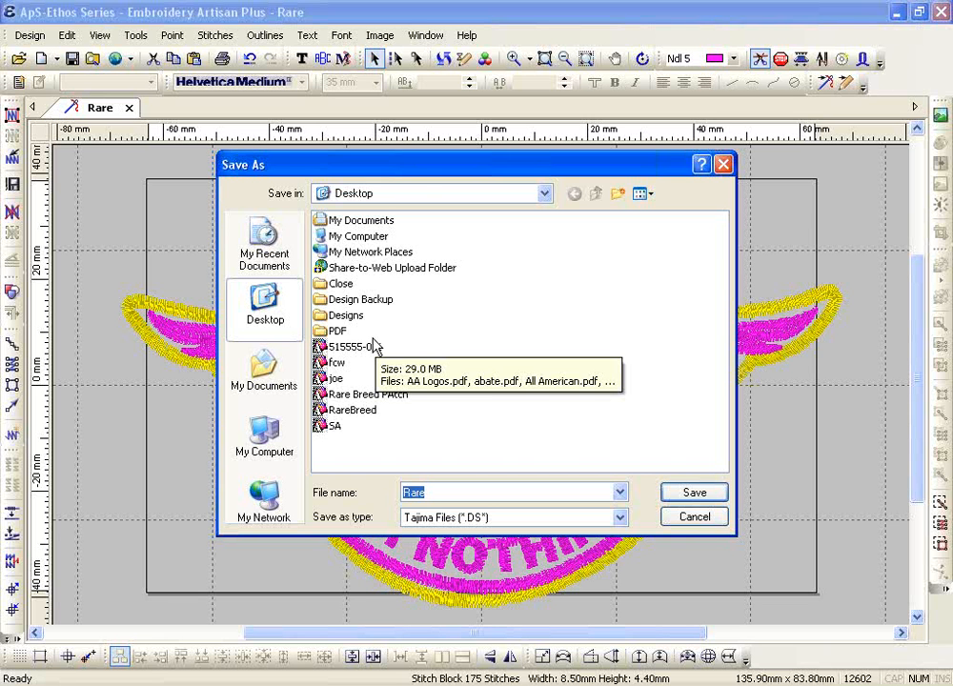
{"action": "left_click_drag", "start_coordinate": [427, 167], "coordinate": [404, 422]}
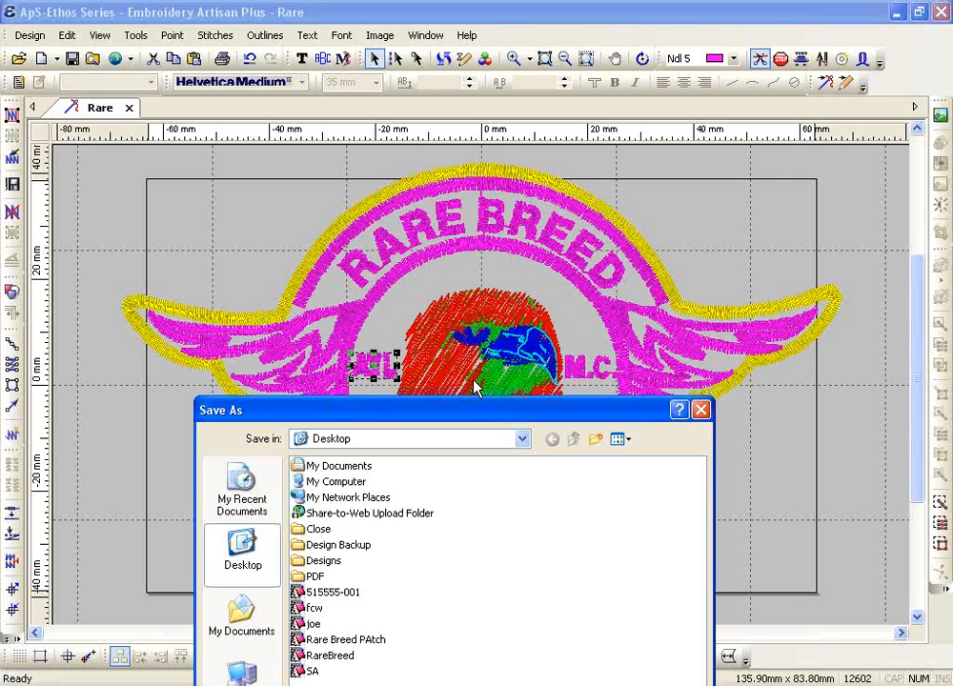
Cancel the Tajima DST export of 'Rare', leaving Desktop as the save location
{"action": "left_click_drag", "start_coordinate": [472, 412], "coordinate": [435, 126]}
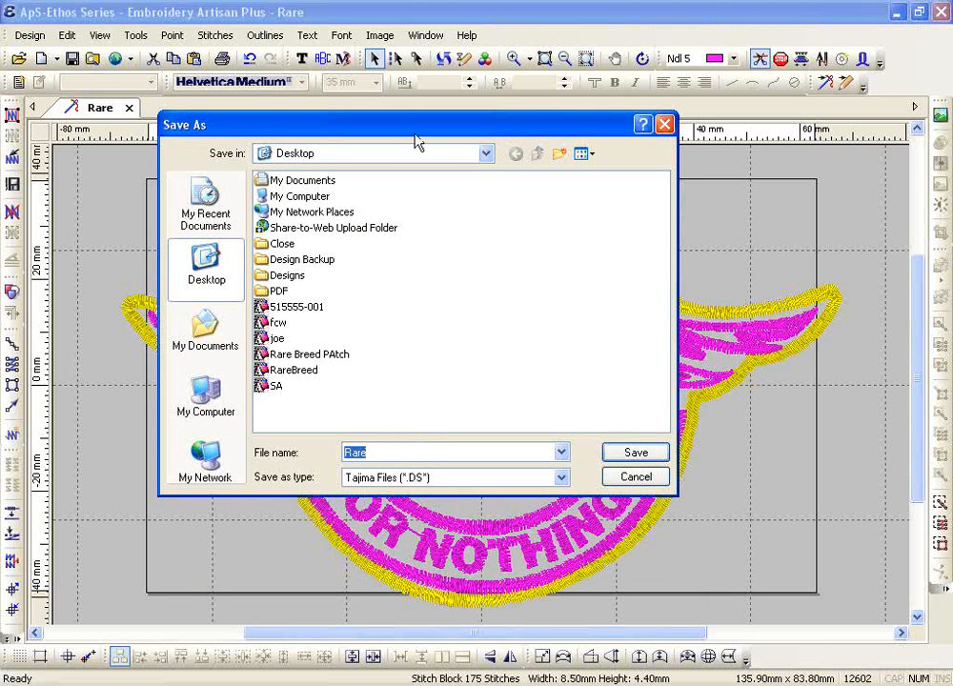
{"action": "left_click", "coordinate": [484, 155]}
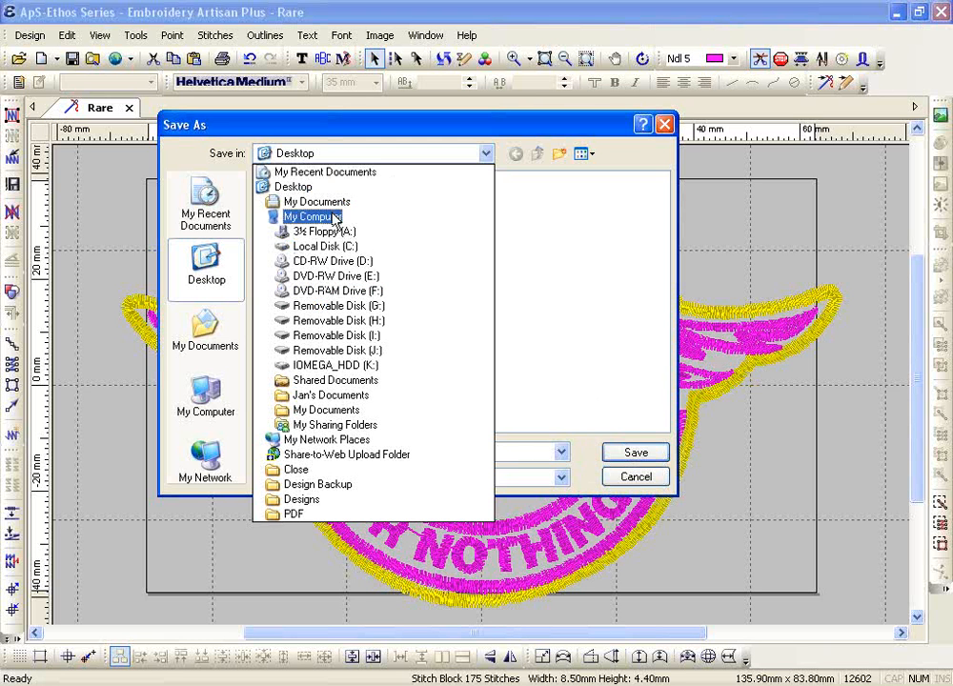
{"action": "left_click", "coordinate": [635, 481]}
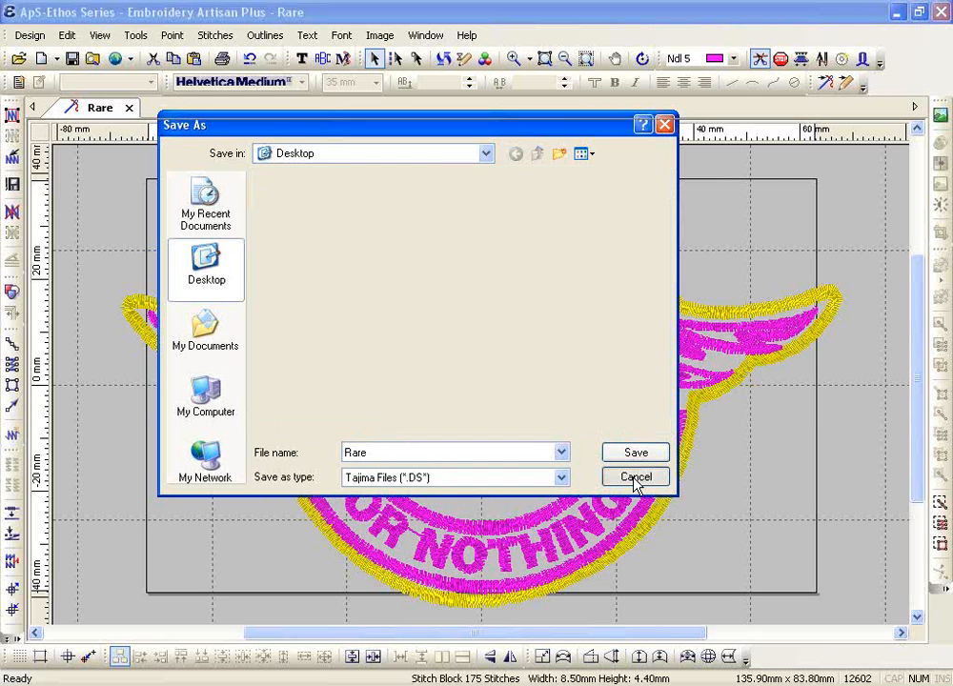
{"action": "left_click", "coordinate": [636, 479]}
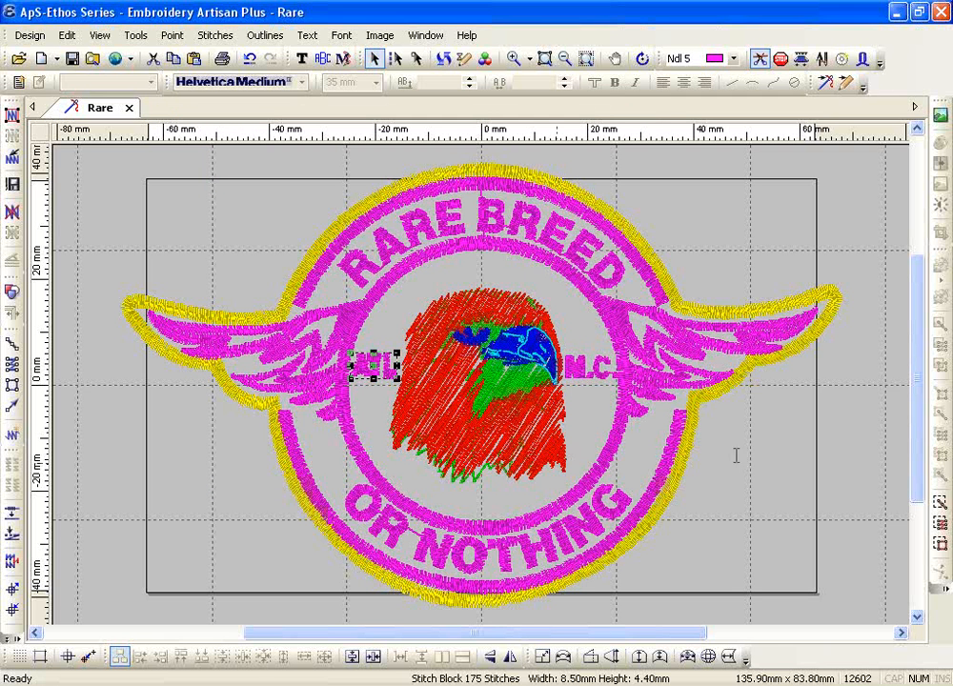
Zoom in on the RARE lettering and select its stitch block
{"action": "left_click", "coordinate": [513, 59]}
{"action": "left_click_drag", "start_coordinate": [323, 197], "coordinate": [392, 243]}
{"action": "key", "text": "Escape"}
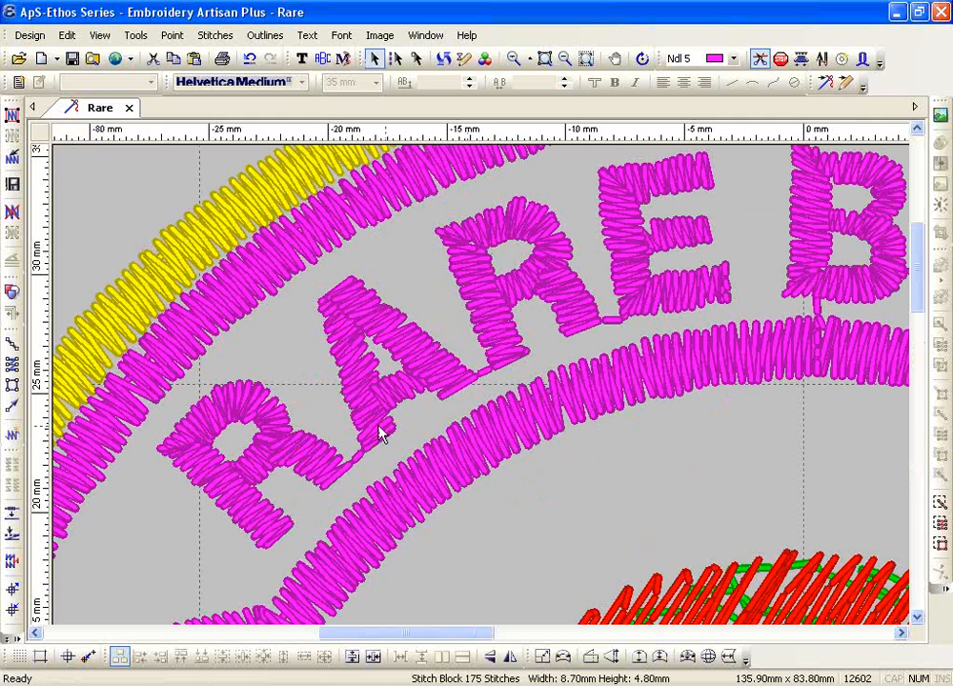
{"action": "left_click", "coordinate": [305, 432]}
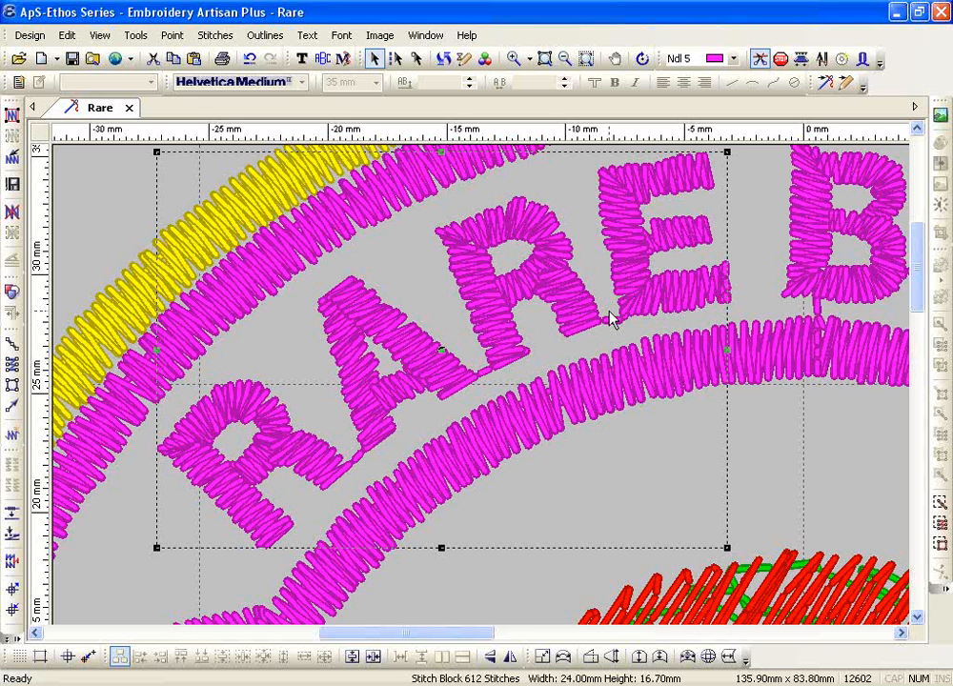
Reselect RARE and add Split and Lock stitch points at its A/R and R/E joins
{"action": "left_click", "coordinate": [508, 578]}
{"action": "left_click", "coordinate": [417, 368]}
{"action": "left_click", "coordinate": [217, 36]}
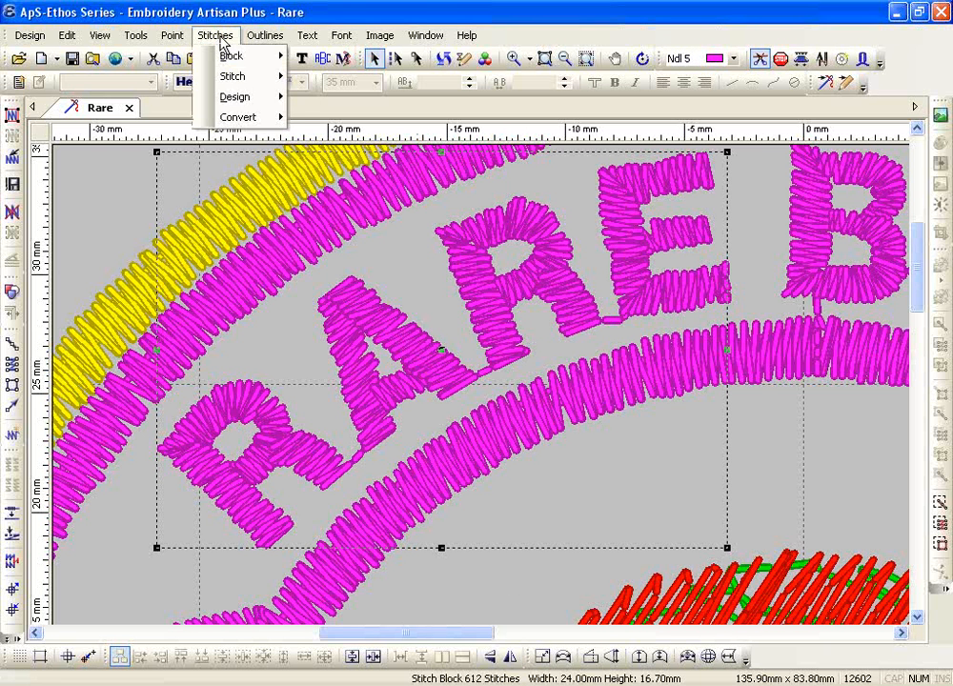
{"action": "mouse_move", "coordinate": [228, 57]}
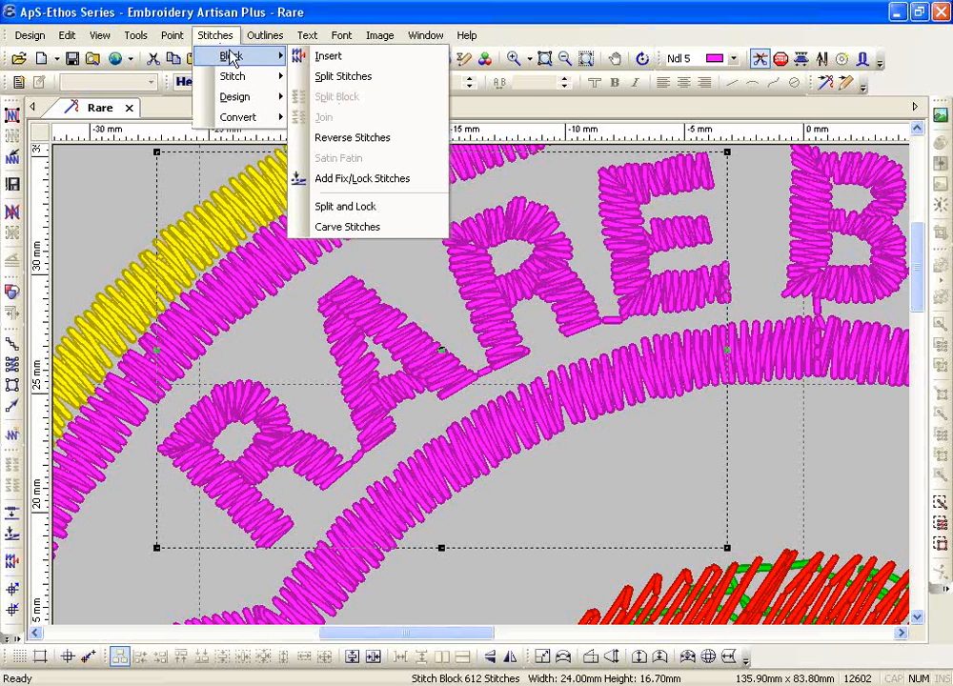
{"action": "left_click", "coordinate": [372, 208]}
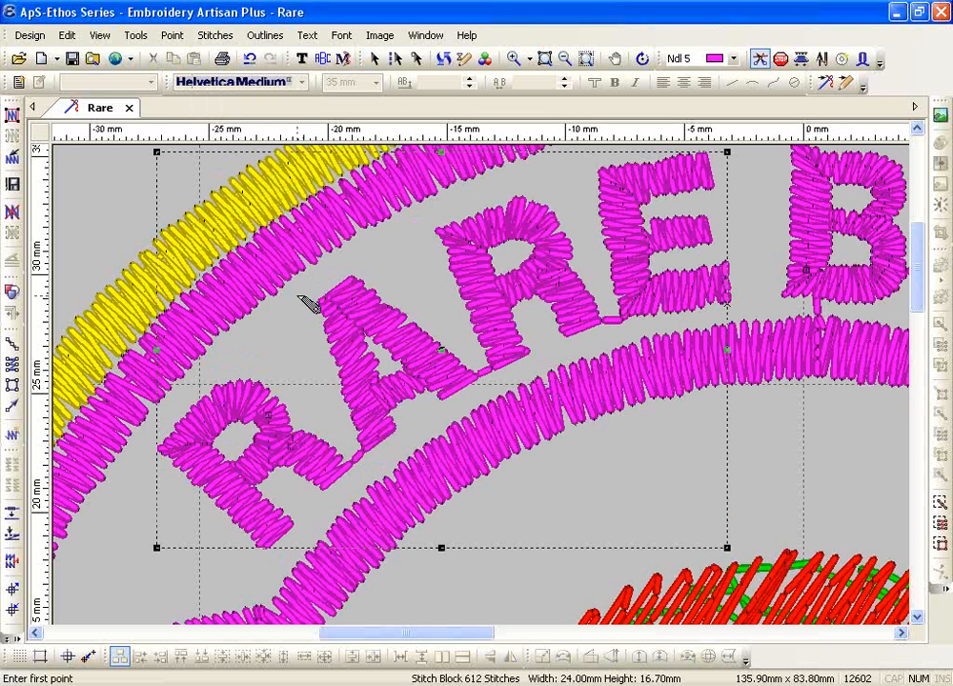
{"action": "left_click", "coordinate": [354, 444]}
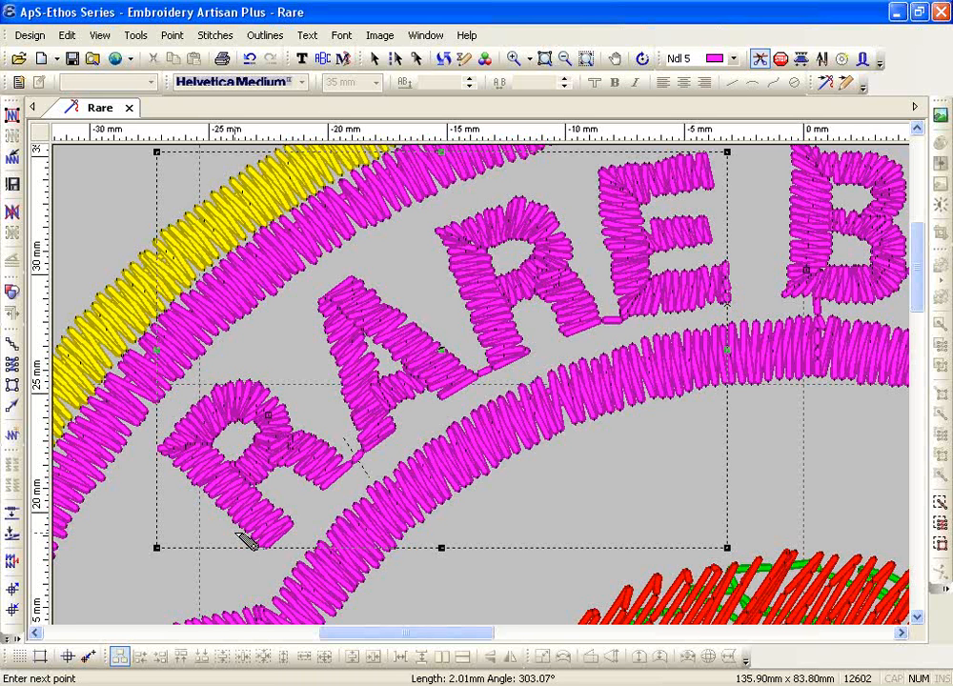
{"action": "left_click", "coordinate": [484, 354]}
{"action": "left_click", "coordinate": [489, 387]}
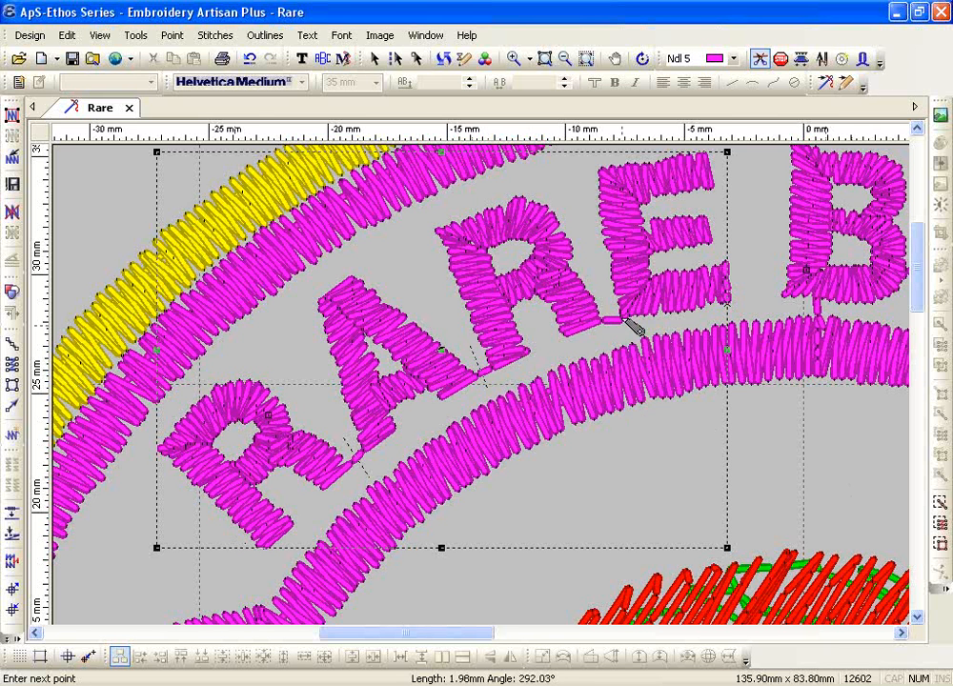
{"action": "left_click", "coordinate": [604, 297]}
{"action": "left_click", "coordinate": [613, 340]}
{"action": "right_click", "coordinate": [299, 386]}
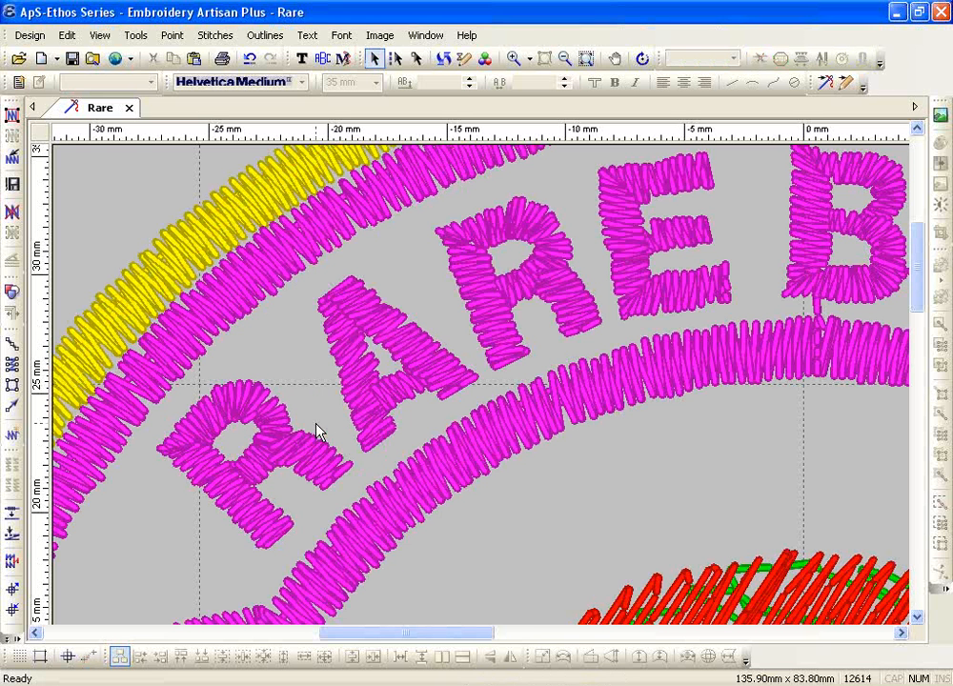
Select the RARE lettering and bring up the Stitches > Block commands
{"action": "left_click", "coordinate": [320, 432]}
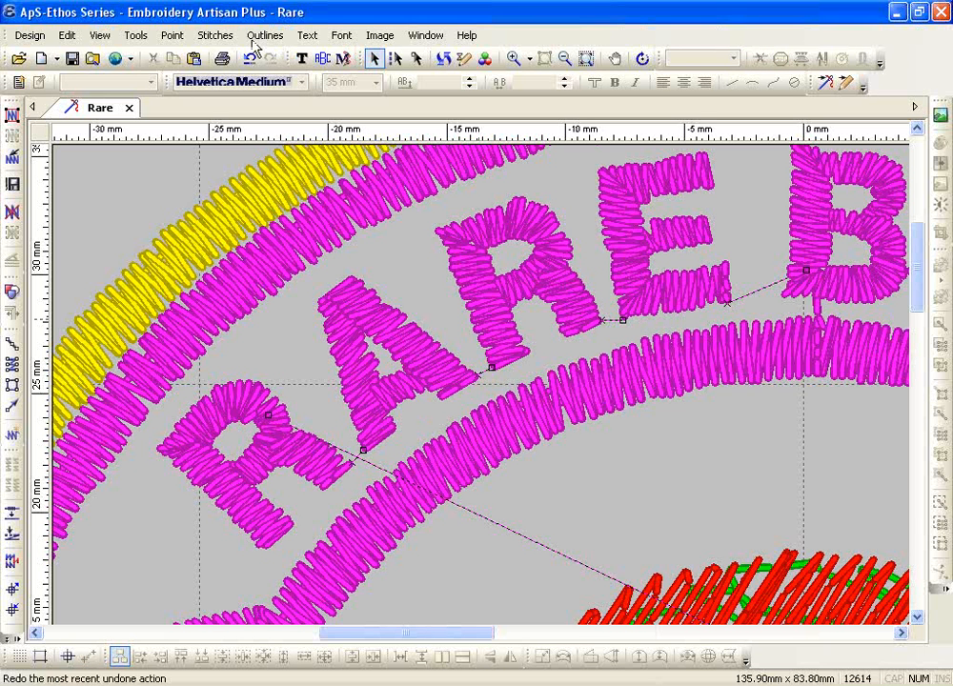
{"action": "left_click", "coordinate": [215, 35]}
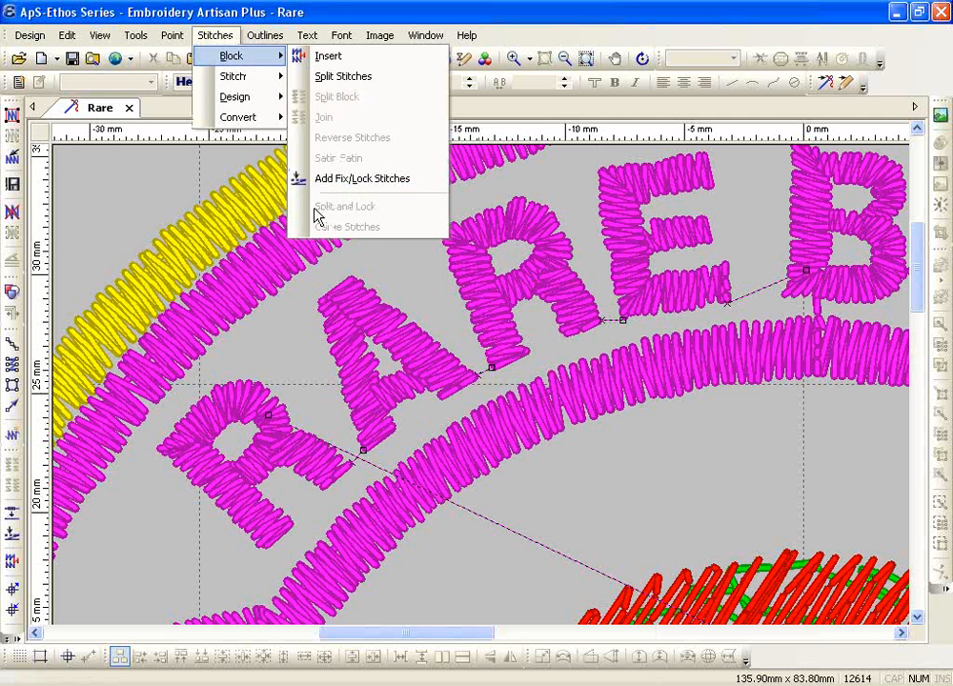
Dismiss the Block menu and zoom in close on the B and R of BREED
{"action": "left_click", "coordinate": [425, 440]}
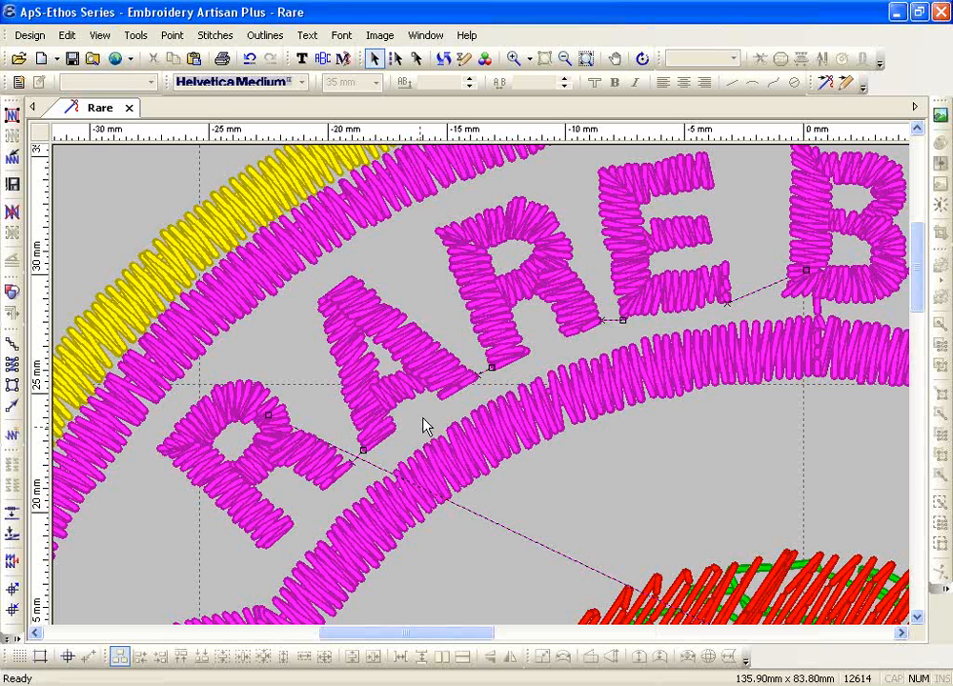
{"action": "left_click", "coordinate": [512, 61]}
{"action": "left_click_drag", "start_coordinate": [262, 381], "coordinate": [406, 500]}
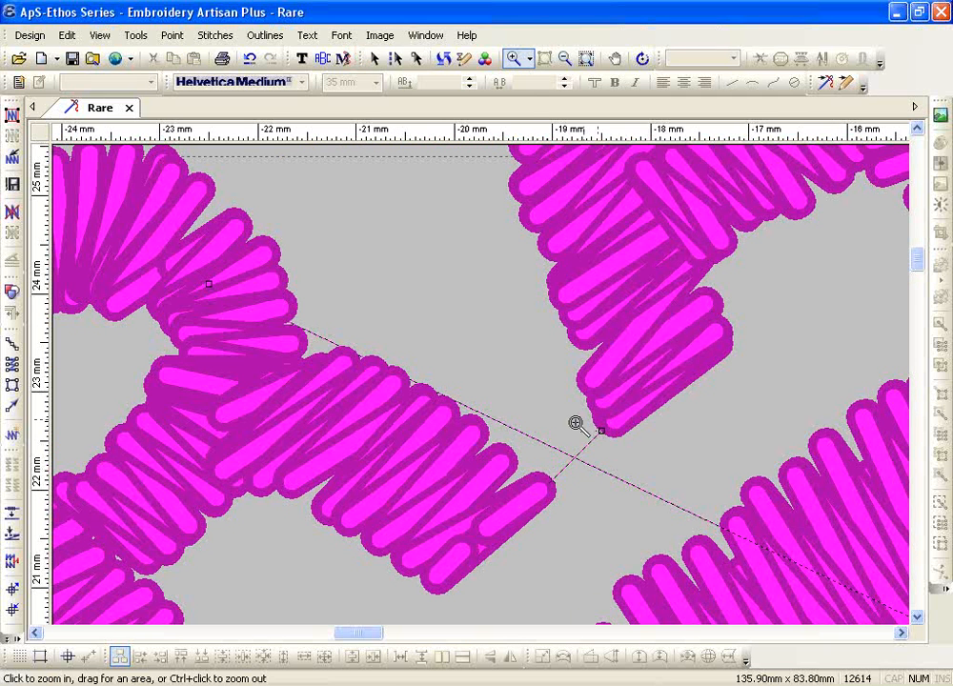
{"action": "left_click", "coordinate": [586, 59]}
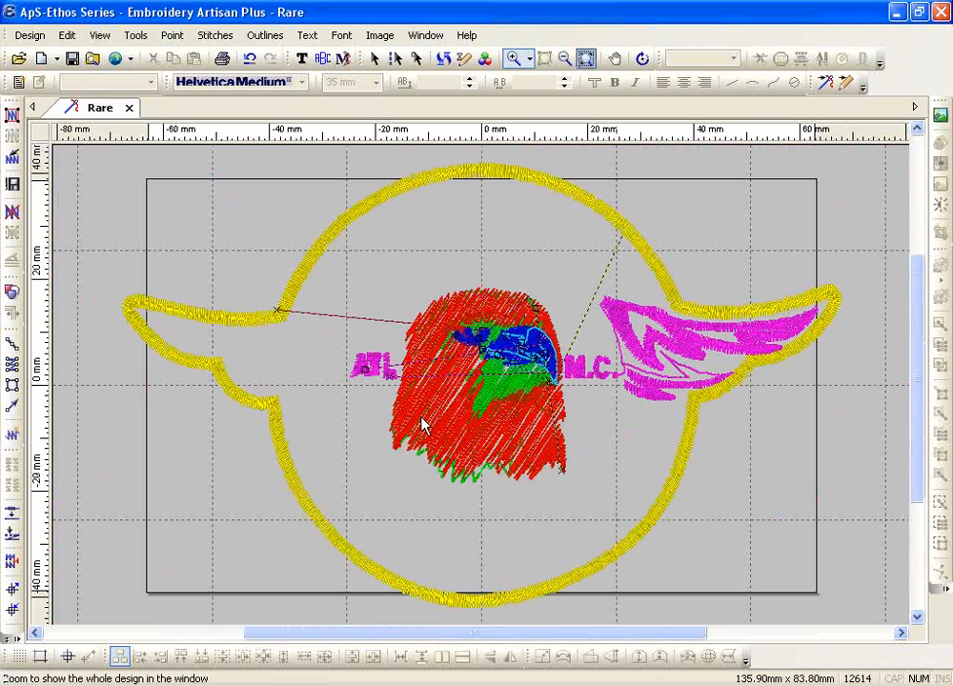
{"action": "left_click_drag", "start_coordinate": [461, 191], "coordinate": [561, 256]}
{"action": "key", "text": "Escape"}
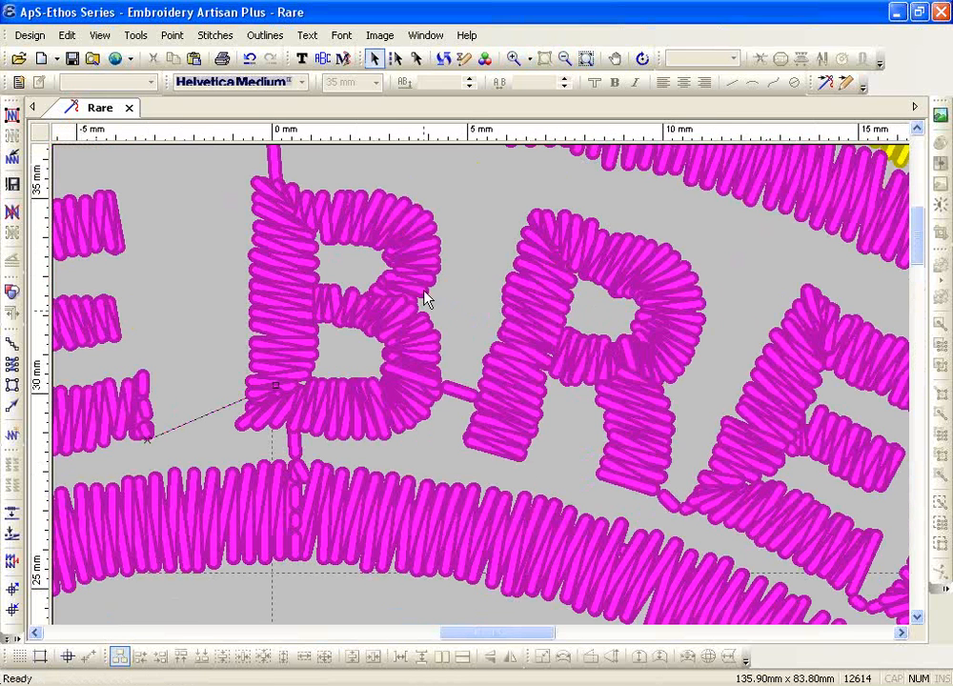
Select the B block and cut a Split and Lock line across the B–R connector
{"action": "left_click", "coordinate": [425, 291]}
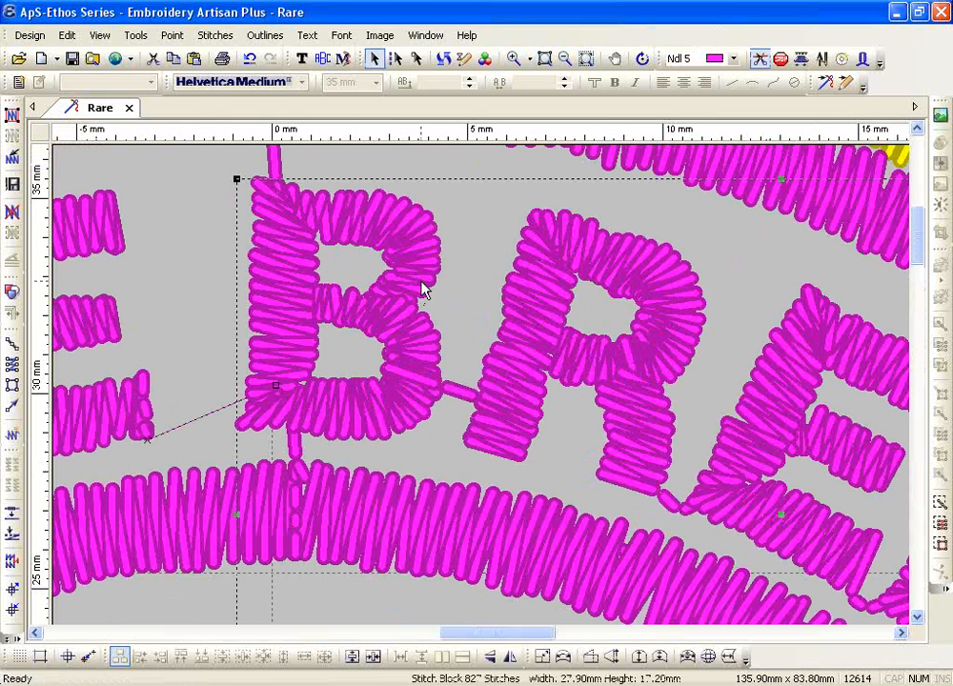
{"action": "left_click", "coordinate": [215, 36]}
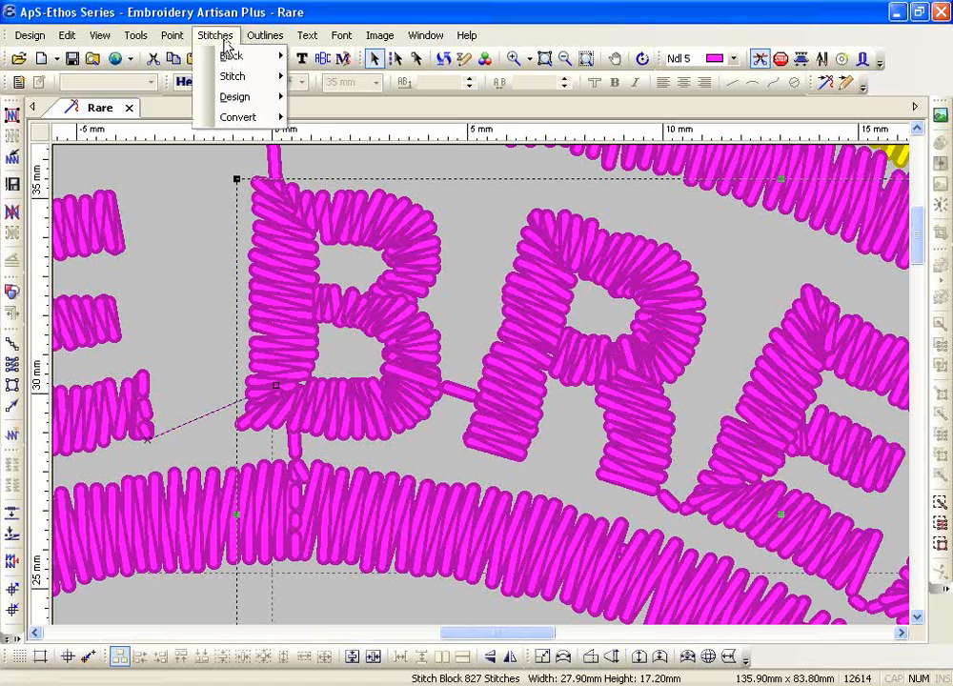
{"action": "mouse_move", "coordinate": [227, 59]}
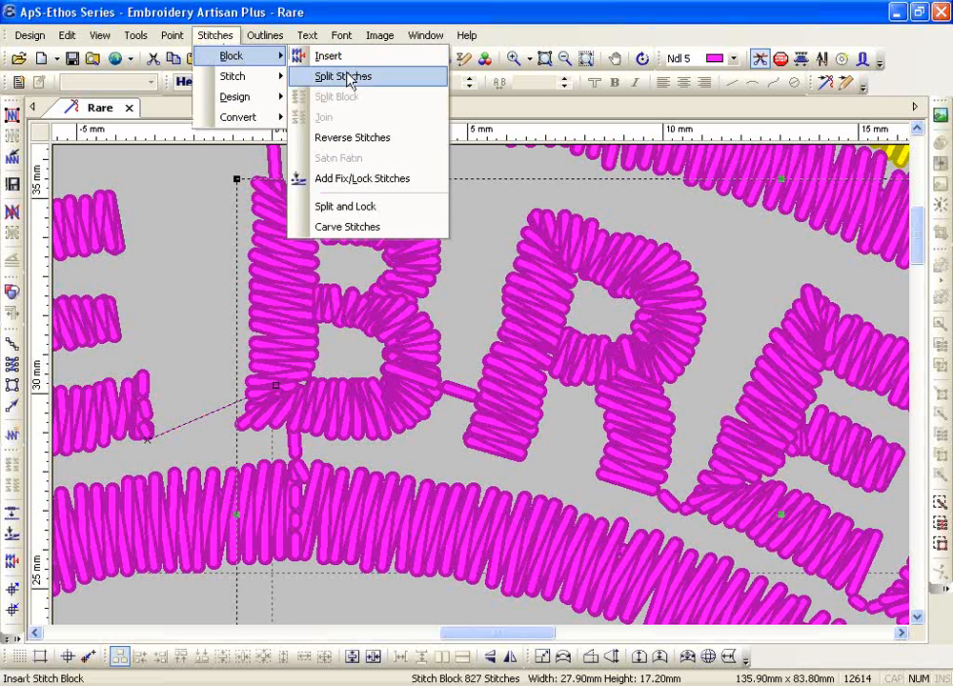
{"action": "left_click", "coordinate": [368, 208]}
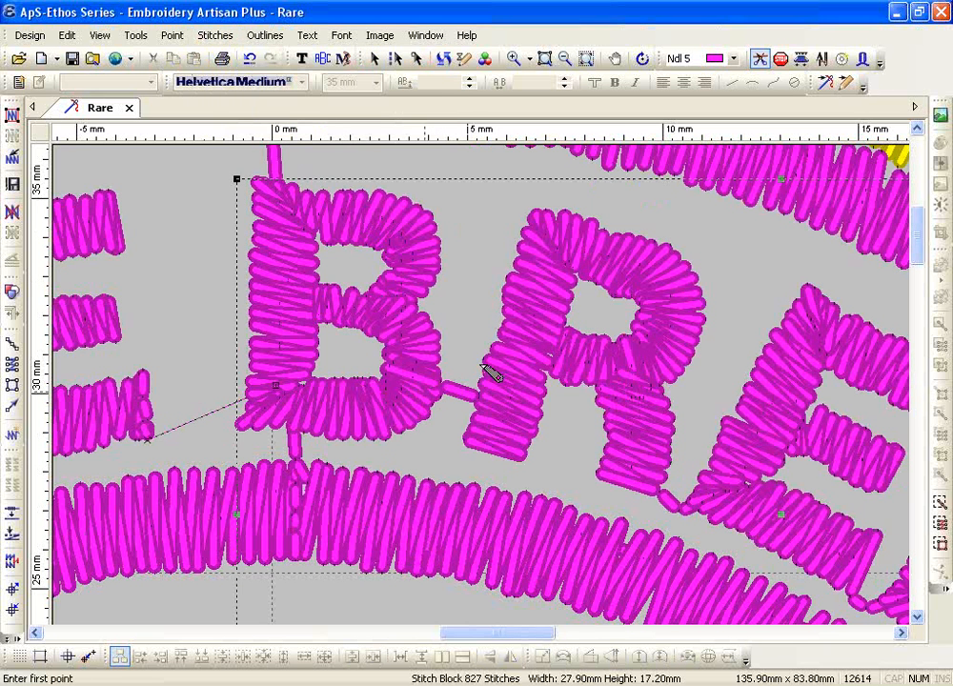
{"action": "left_click", "coordinate": [476, 358]}
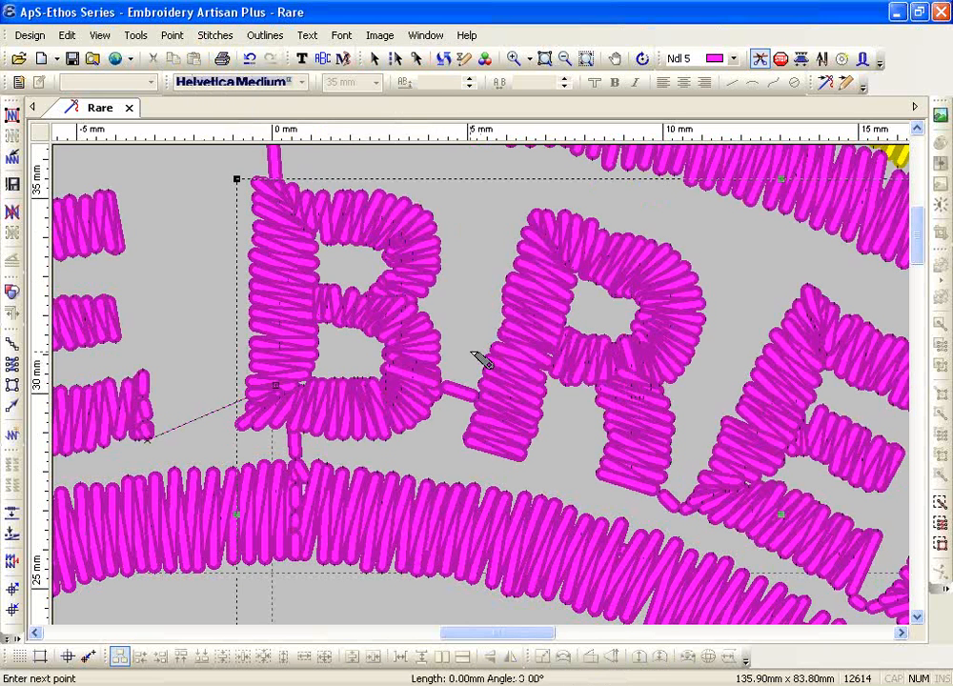
{"action": "left_click", "coordinate": [450, 447]}
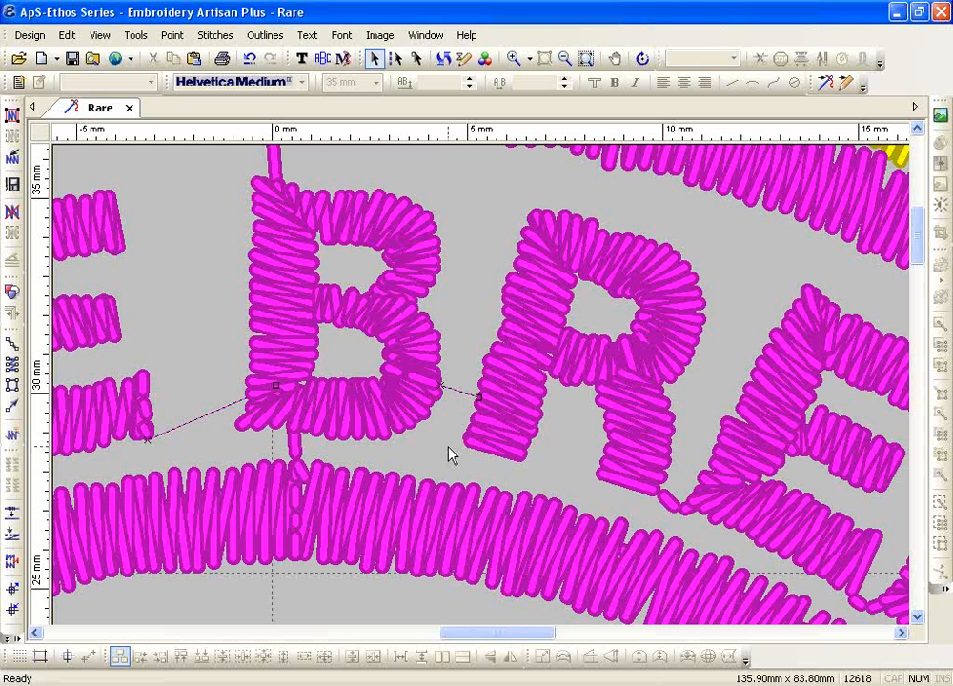
Switch BREED's stitches to thin-line display and look over View options without changes
{"action": "key", "text": "3"}
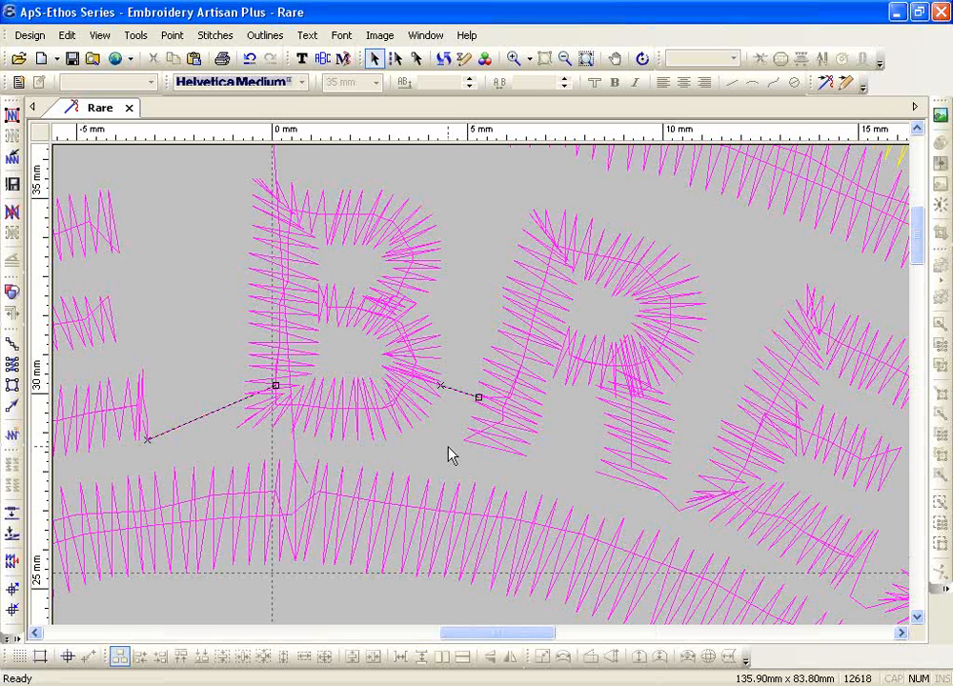
{"action": "left_click", "coordinate": [100, 35]}
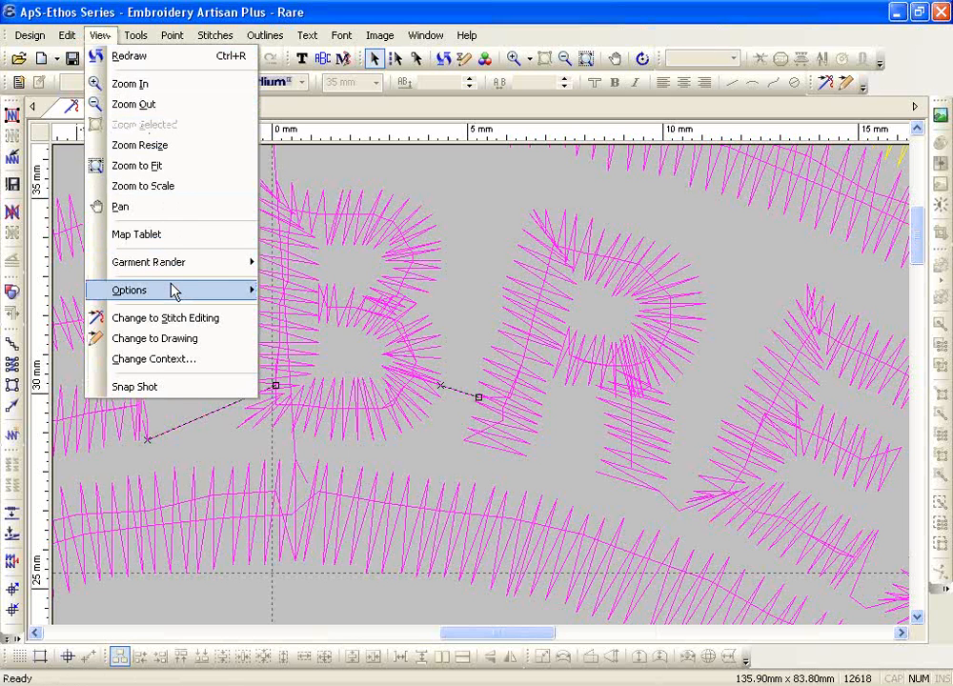
{"action": "mouse_move", "coordinate": [177, 290]}
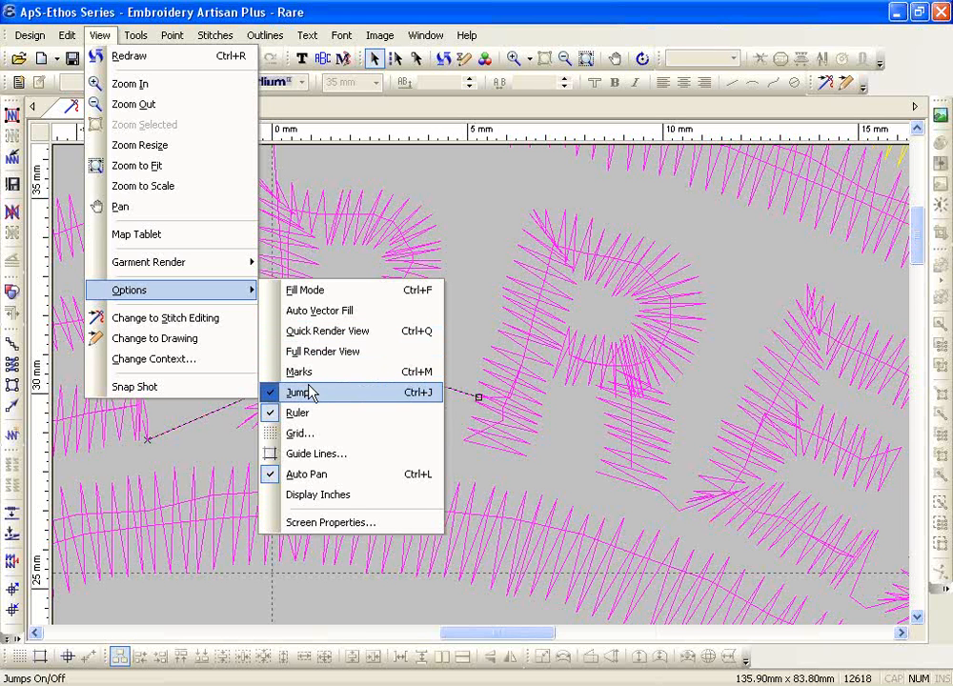
{"action": "left_click", "coordinate": [470, 308]}
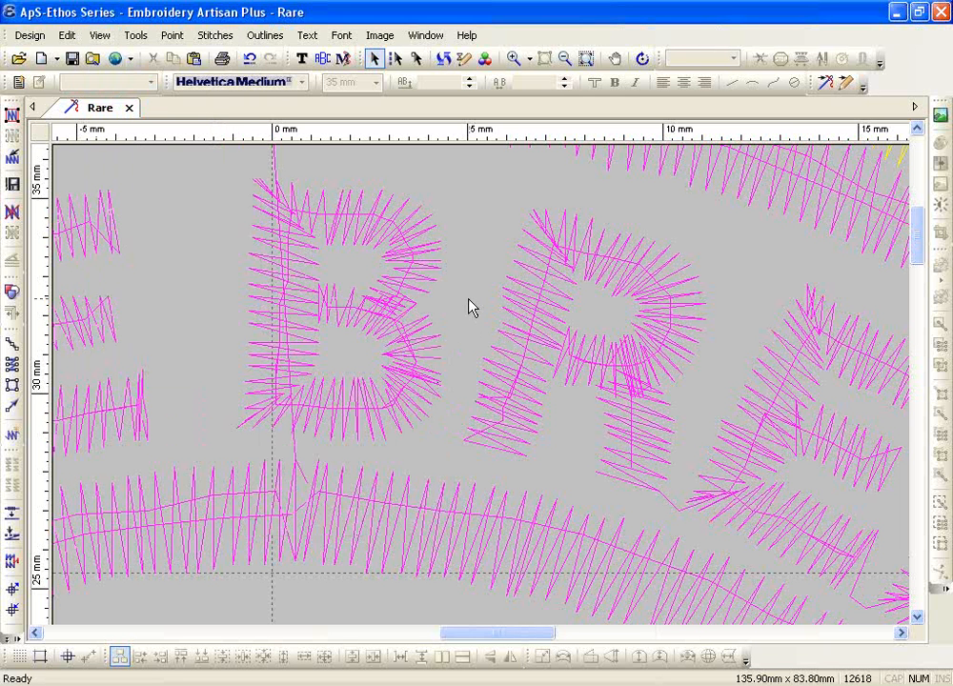
Show the whole patch and try Quick Render View, then Full Render View
{"action": "left_click", "coordinate": [586, 58]}
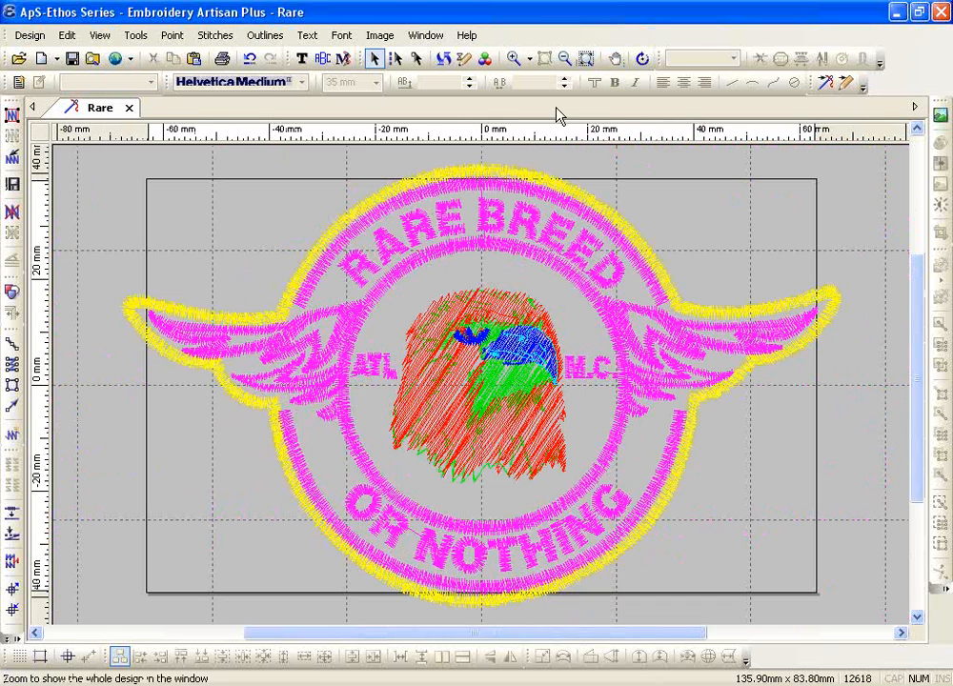
{"action": "left_click", "coordinate": [99, 35]}
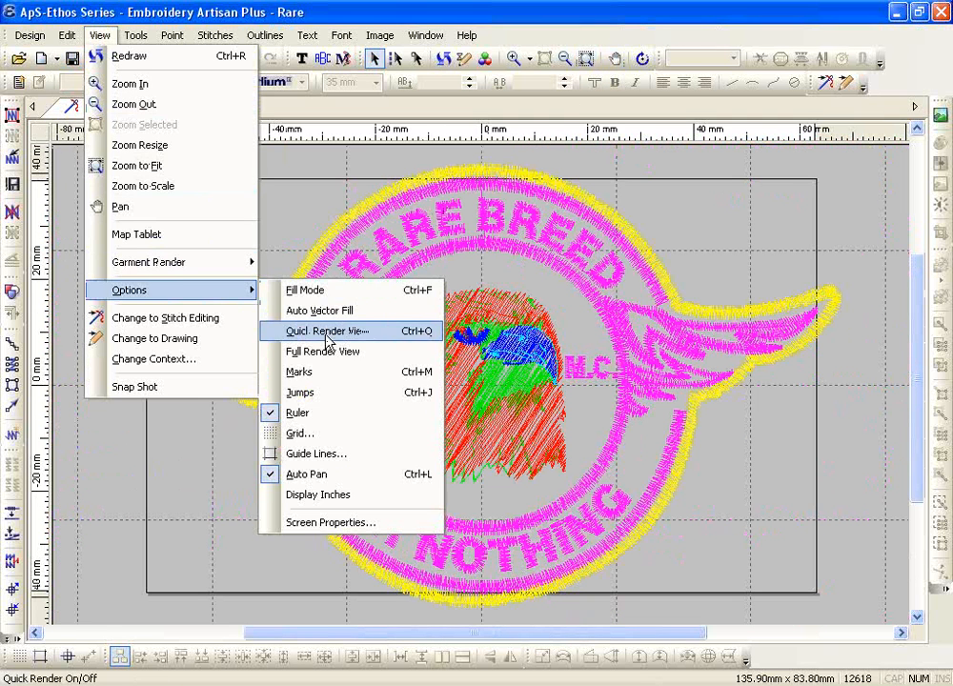
{"action": "left_click", "coordinate": [324, 333]}
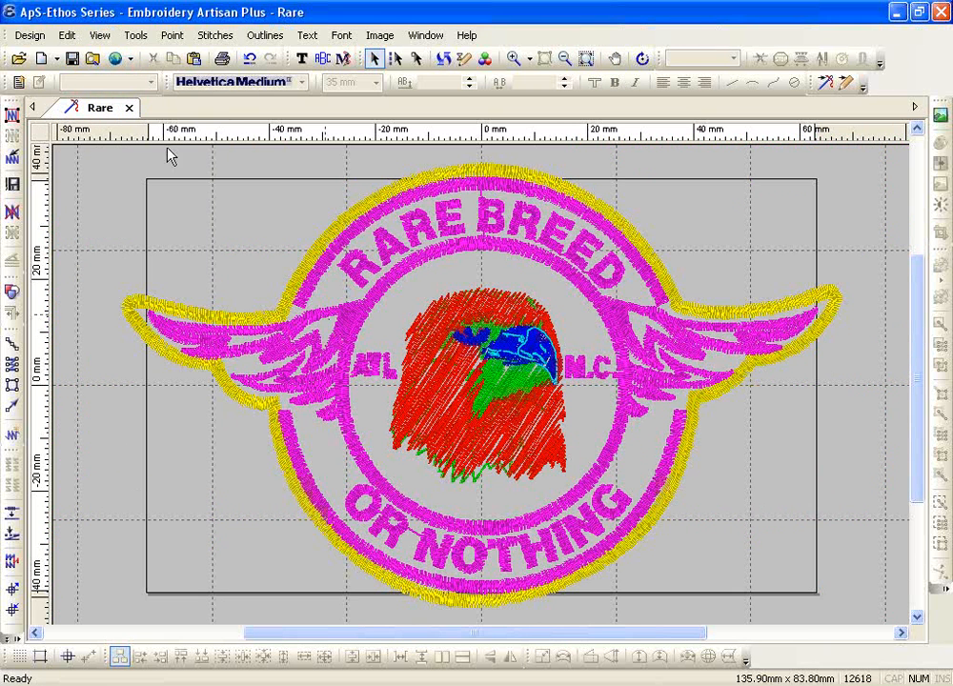
{"action": "left_click", "coordinate": [99, 35]}
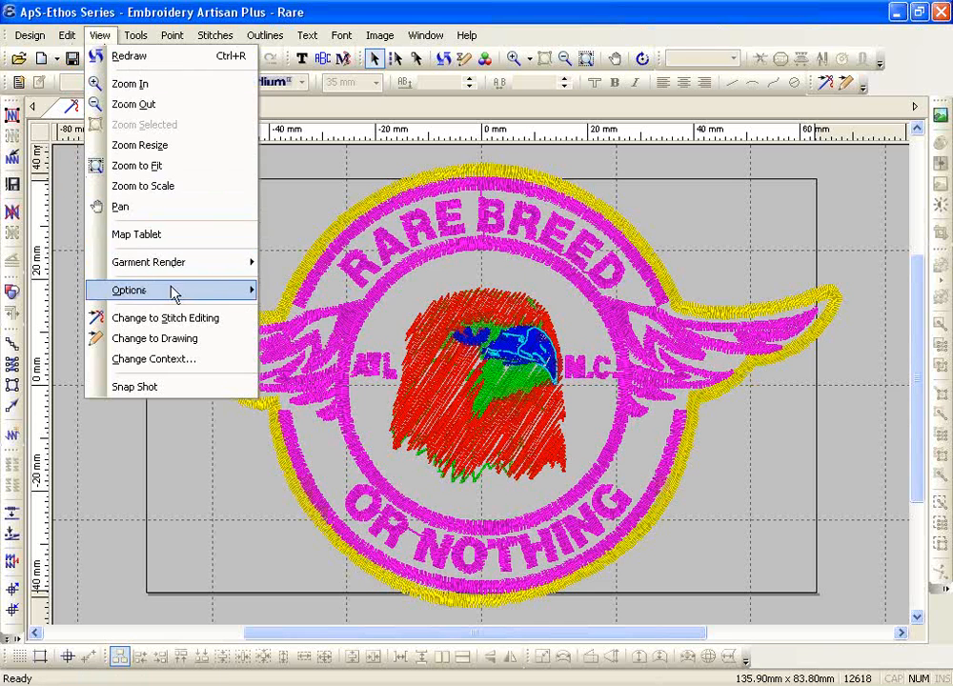
{"action": "mouse_move", "coordinate": [227, 294]}
{"action": "left_click", "coordinate": [271, 352]}
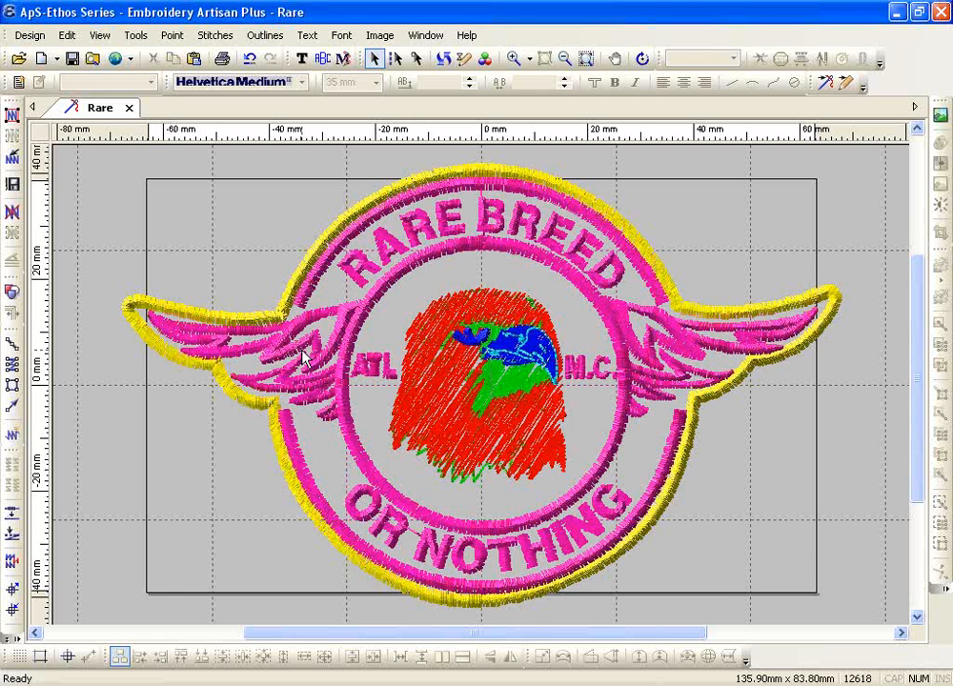
Return to flat stitch display and zoom in on the B of BREED
{"action": "key", "text": "t"}
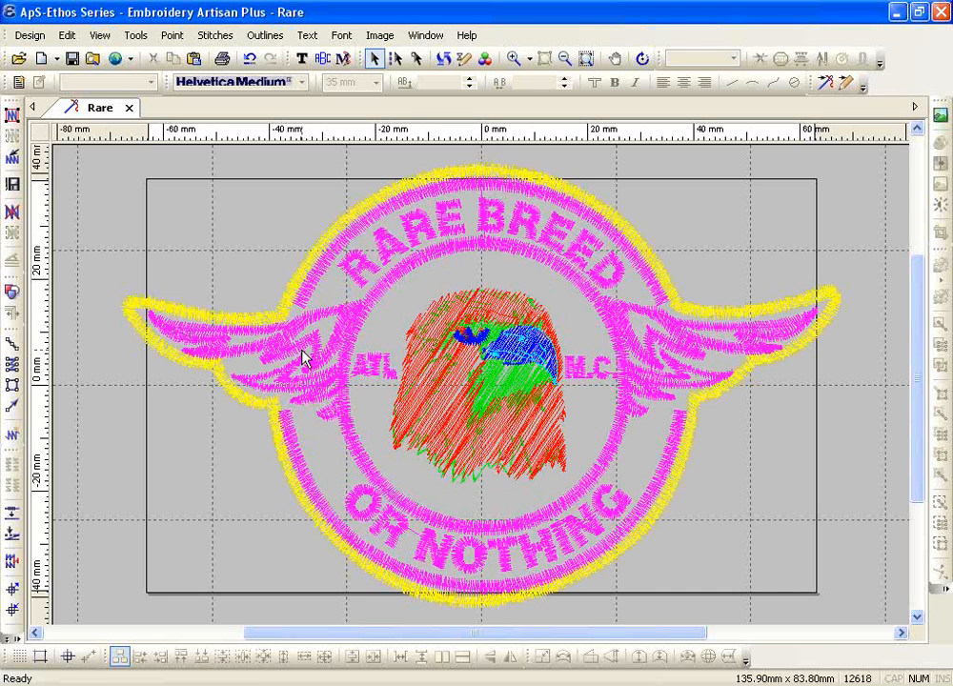
{"action": "left_click", "coordinate": [514, 58]}
{"action": "left_click_drag", "start_coordinate": [476, 199], "coordinate": [513, 236]}
Show the B of BREED in thin lines and select its 220-stitch block
{"action": "key", "text": "Escape"}
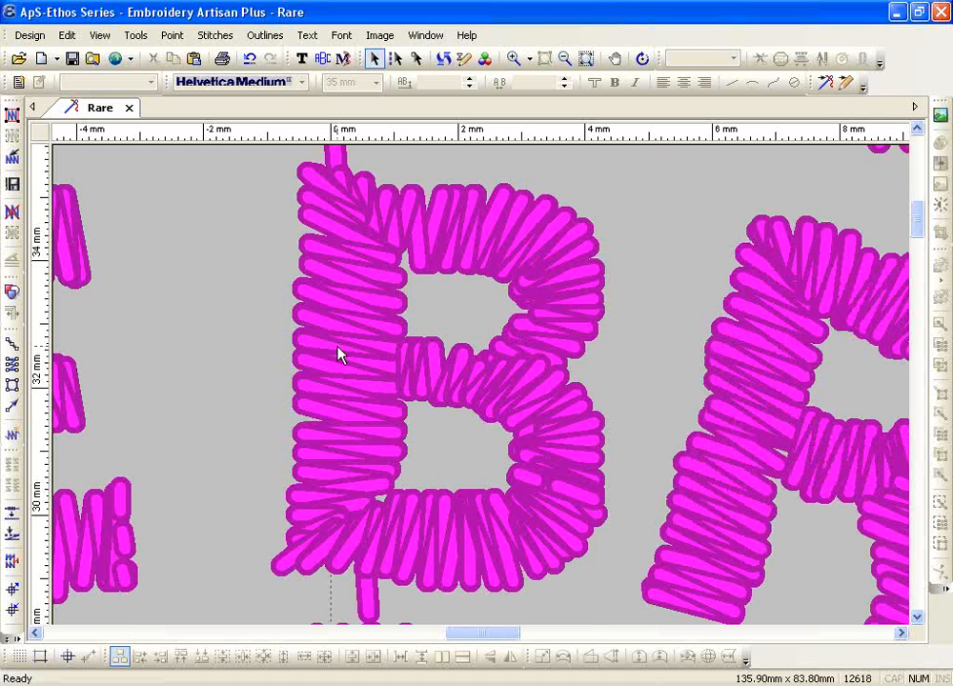
{"action": "key", "text": "t"}
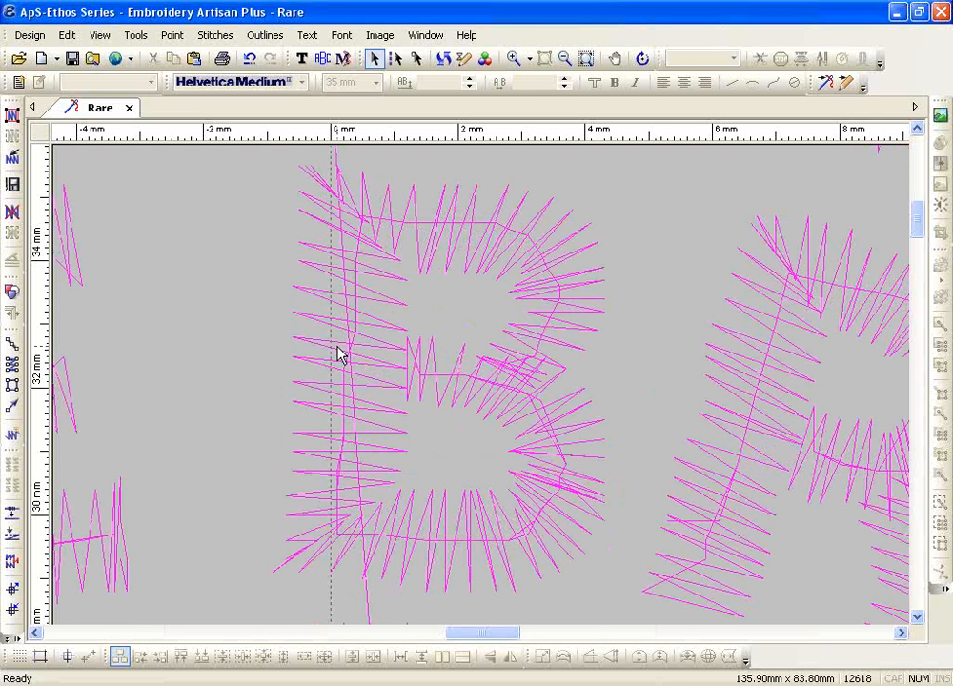
{"action": "left_click", "coordinate": [341, 355]}
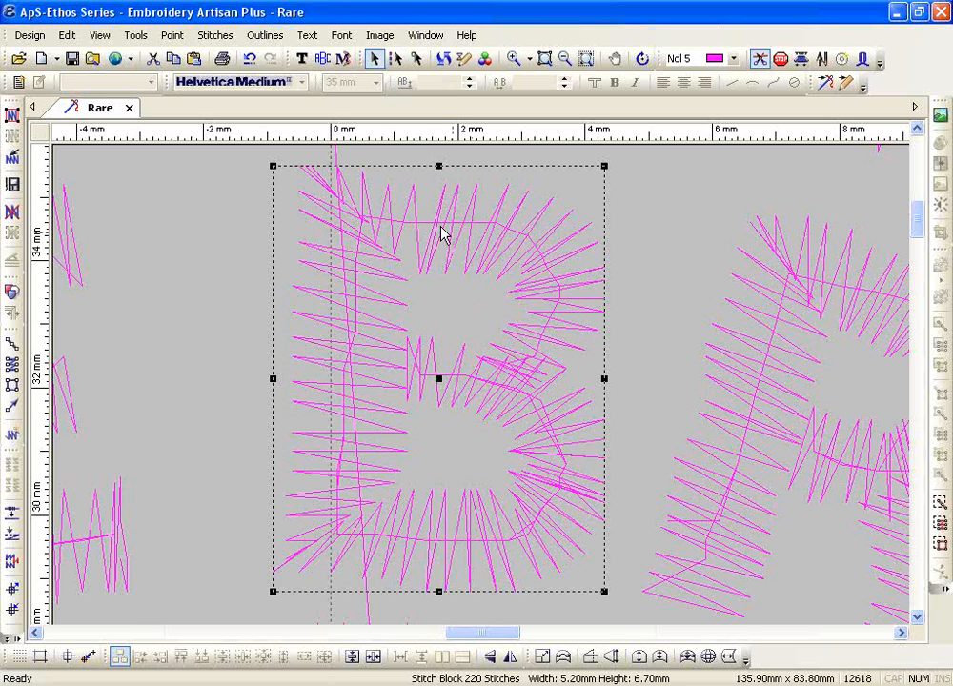
Reveal the B's stitch points and nudge two points on its upper edge
{"action": "left_click", "coordinate": [398, 60]}
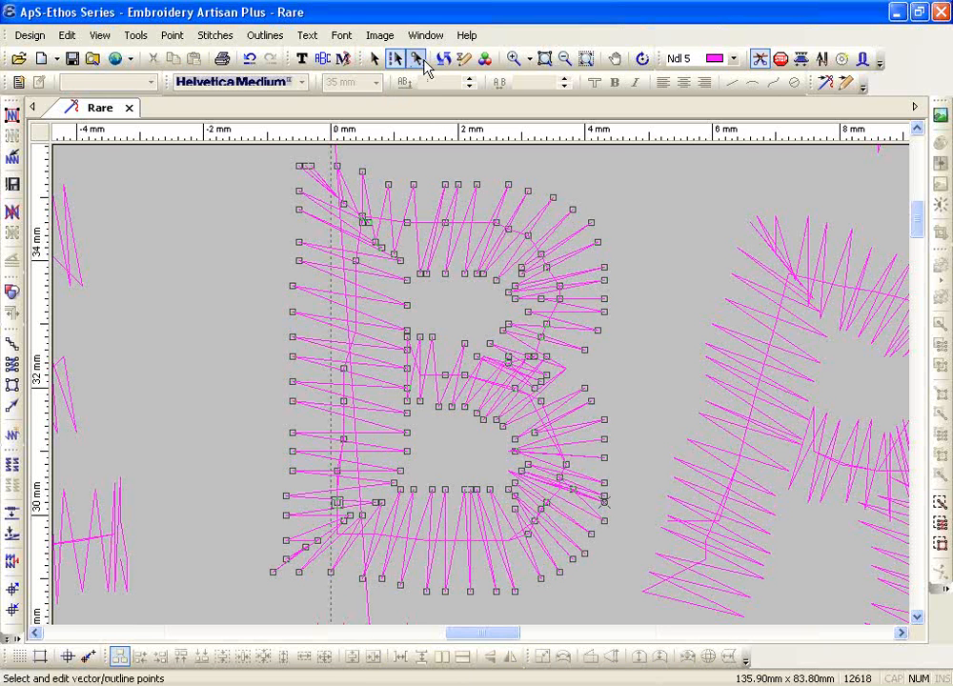
{"action": "left_click", "coordinate": [431, 337]}
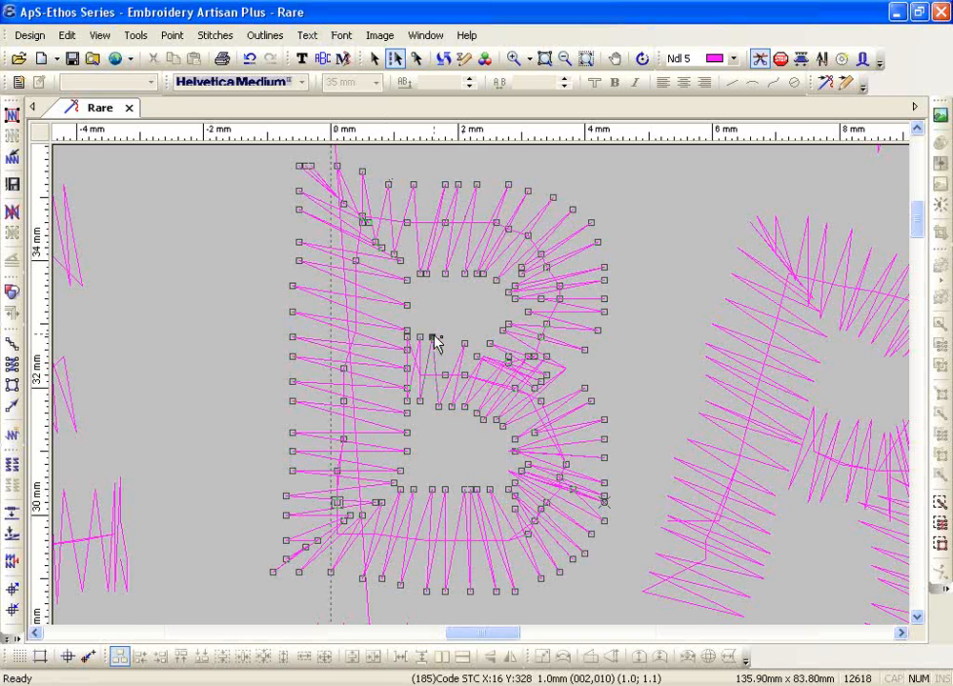
{"action": "left_click", "coordinate": [431, 274]}
{"action": "key", "text": "Right"}
{"action": "left_click_drag", "start_coordinate": [446, 185], "coordinate": [433, 185]}
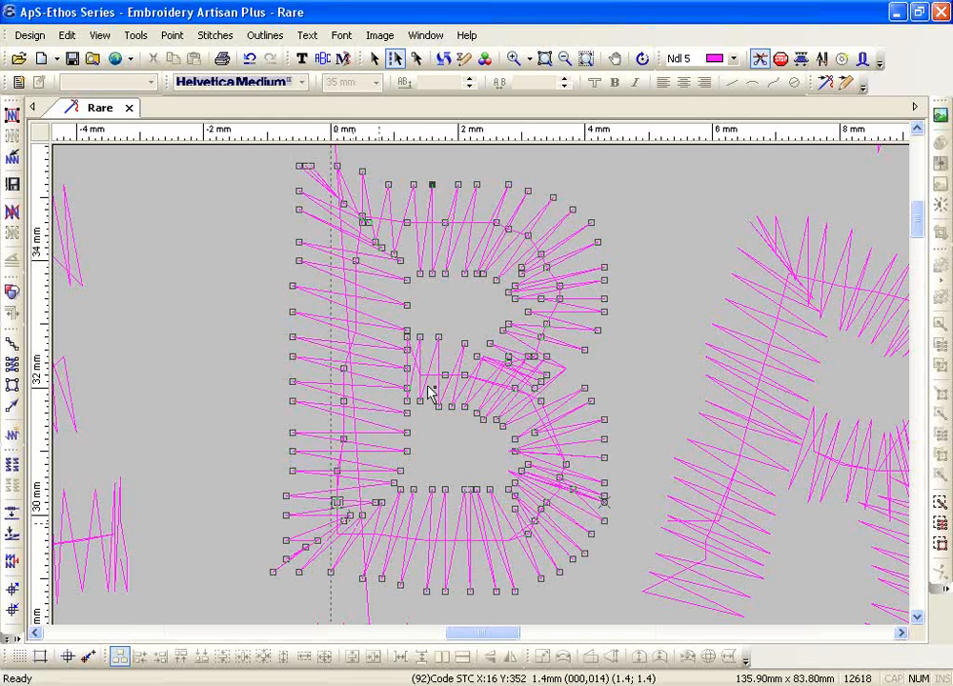
Delete the B's left-column and upper-right edge stitch points, dropping the total to 12596
{"action": "left_click_drag", "start_coordinate": [260, 240], "coordinate": [303, 509]}
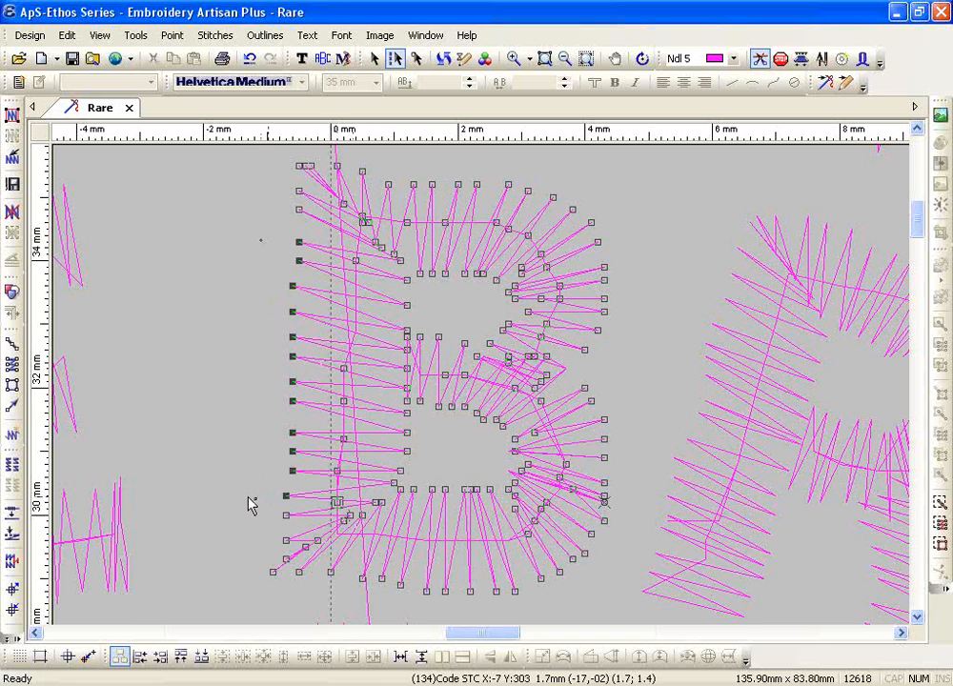
{"action": "key", "text": "Delete"}
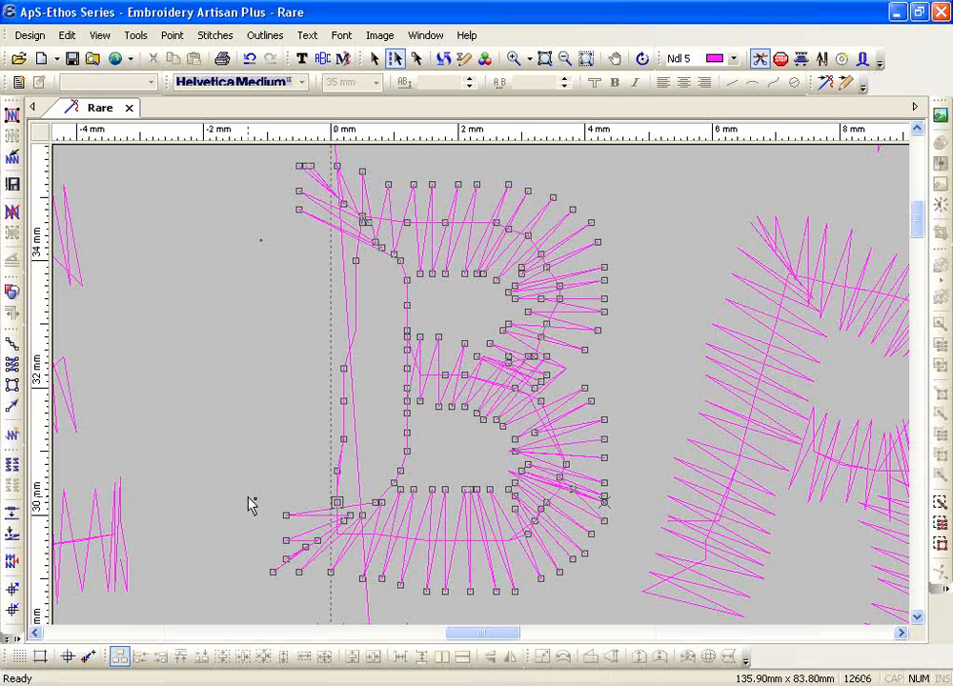
{"action": "left_click", "coordinate": [605, 270]}
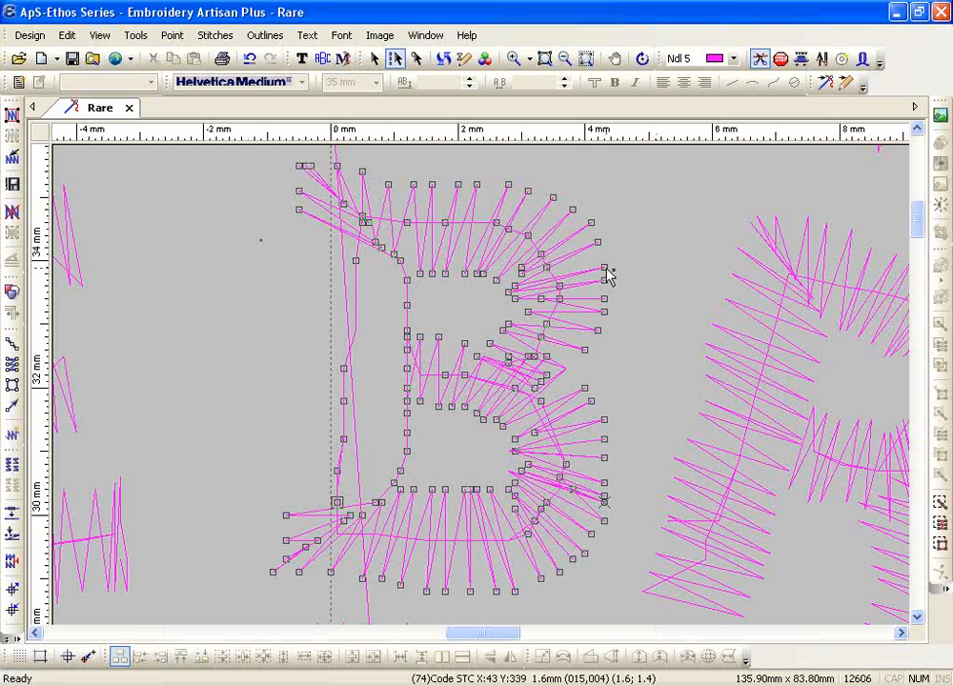
{"action": "left_click_drag", "start_coordinate": [628, 209], "coordinate": [583, 366]}
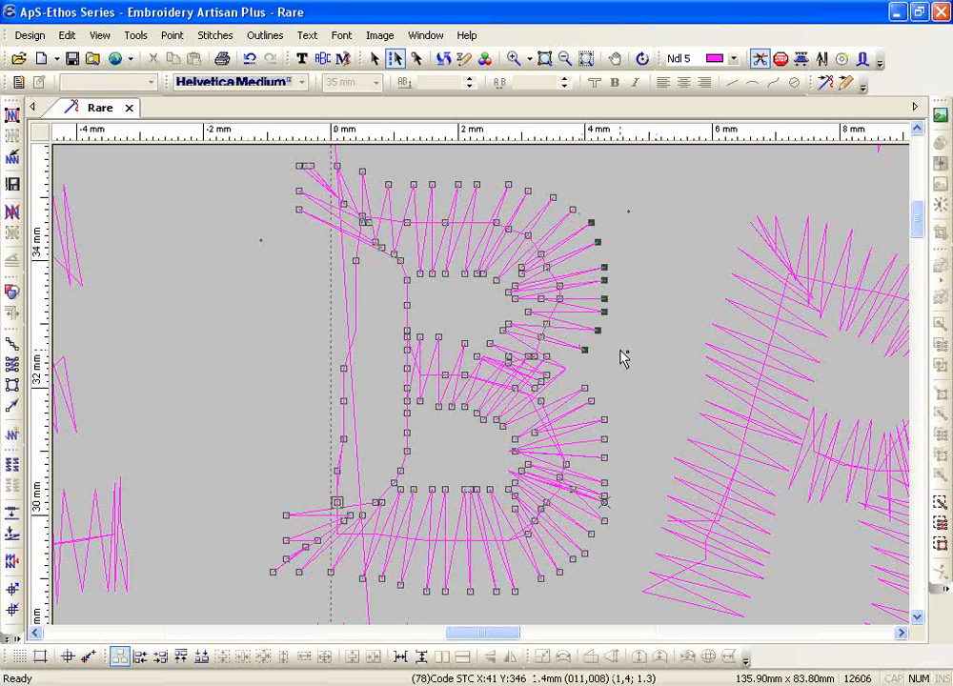
{"action": "key", "text": "Delete"}
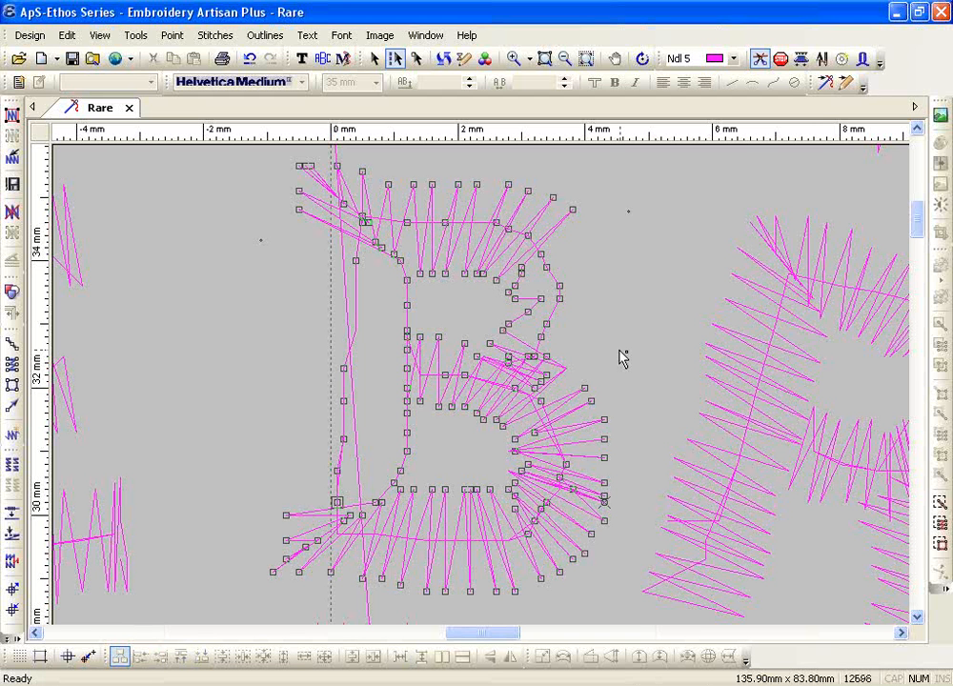
Undo the deletion of the B's upper-right stitch points, restoring the total to 12606 stitches
{"action": "left_click", "coordinate": [250, 59]}
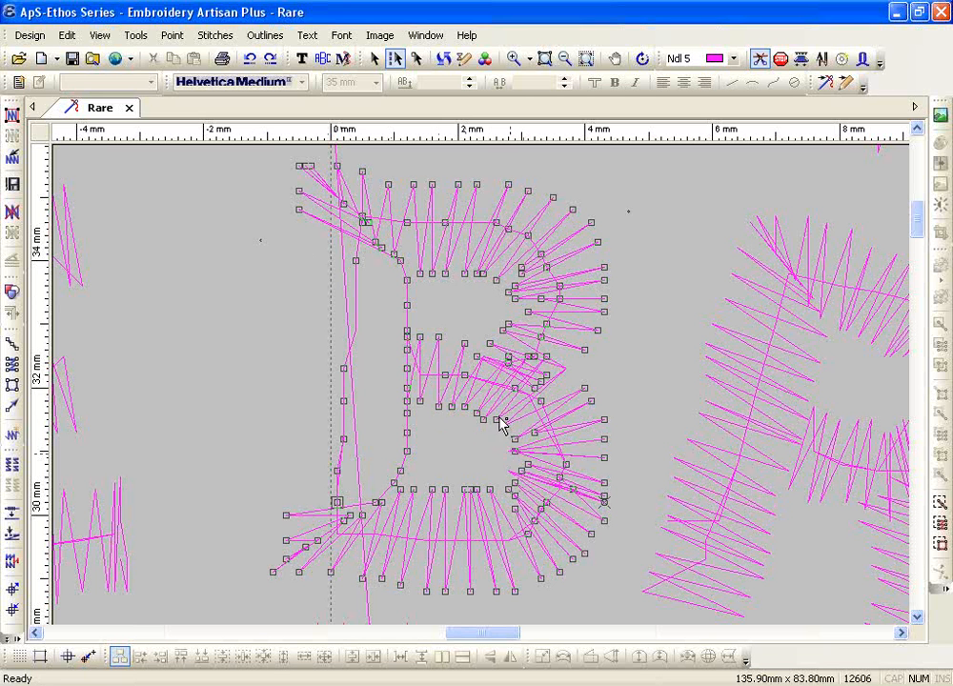
{"action": "left_click", "coordinate": [136, 35]}
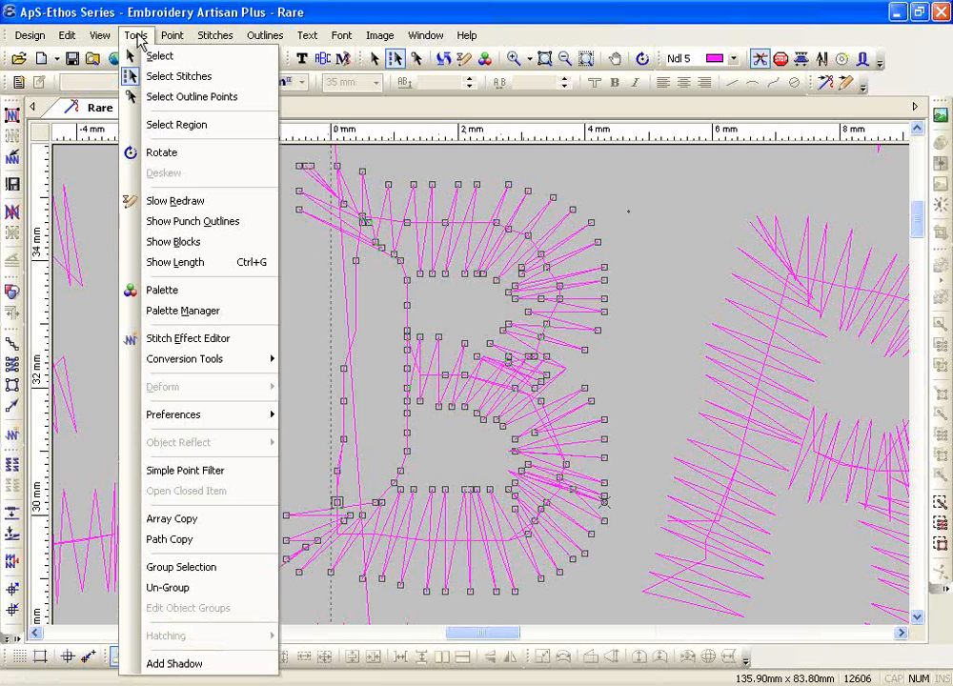
Outline the B's right-side stitch points with Select Region, then clear the selection
{"action": "left_click", "coordinate": [175, 128]}
{"action": "mouse_move", "coordinate": [501, 447]}
{"action": "left_mouse_down"}
{"action": "mouse_move", "coordinate": [534, 465]}
{"action": "mouse_move", "coordinate": [521, 491]}
{"action": "mouse_move", "coordinate": [505, 491]}
{"action": "mouse_move", "coordinate": [505, 436]}
{"action": "left_mouse_up"}
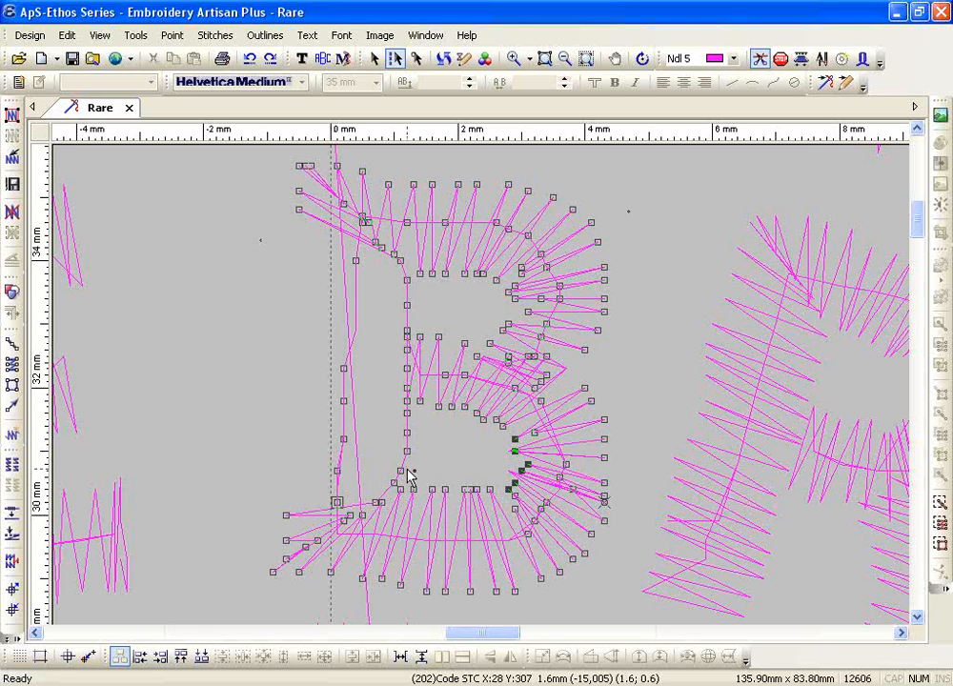
{"action": "left_click", "coordinate": [432, 441]}
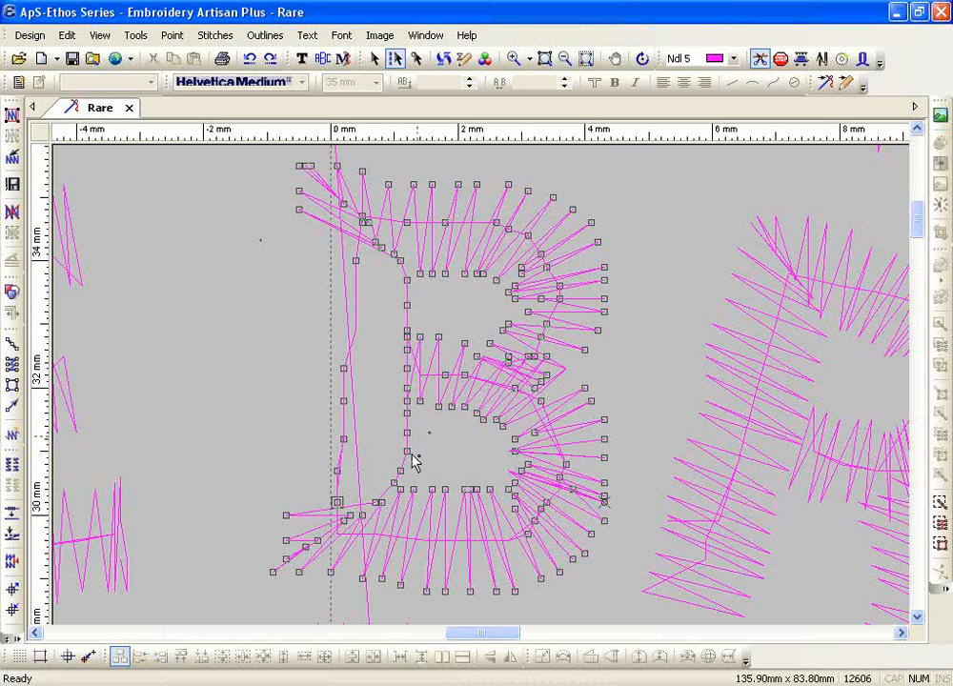
Insert a new stitch point left of the B's inner left edge, raising the count to 12607
{"action": "left_click", "coordinate": [407, 454]}
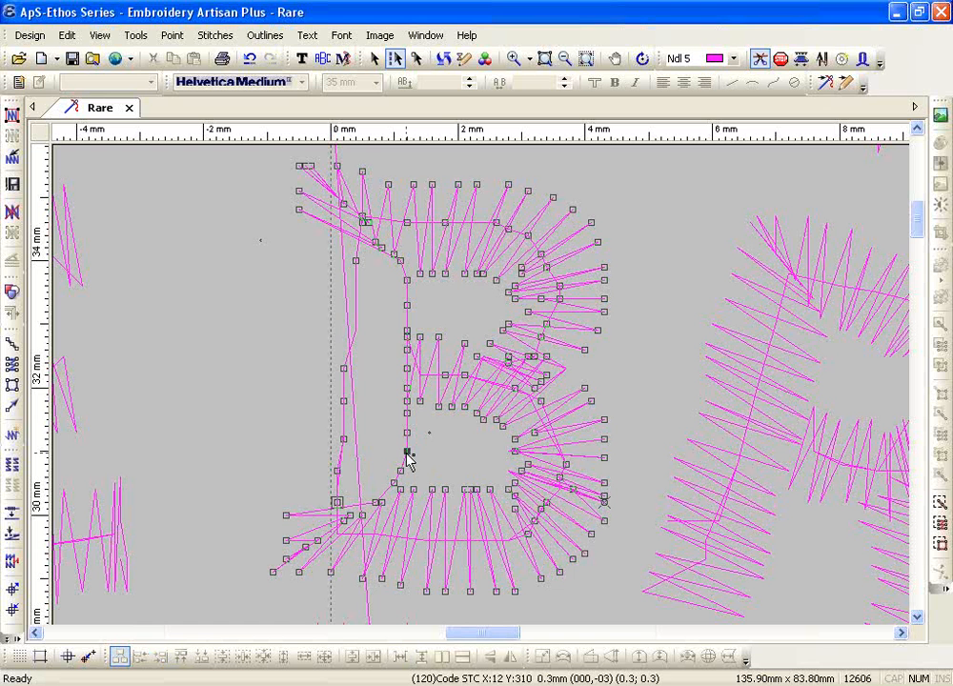
{"action": "key", "text": "Insert"}
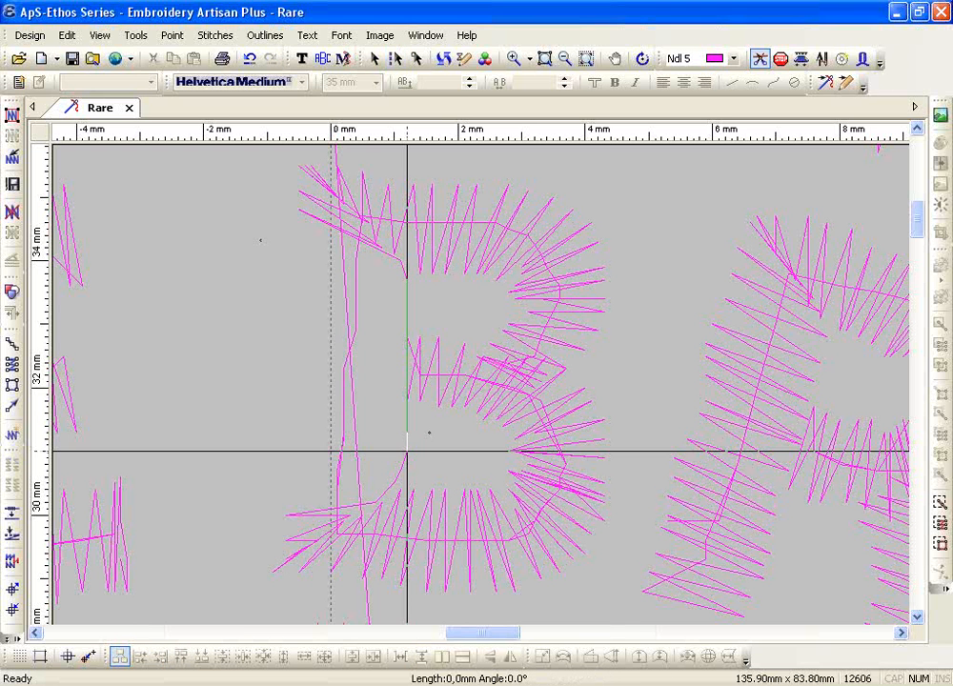
{"action": "left_click", "coordinate": [292, 439]}
{"action": "key", "text": "Escape"}
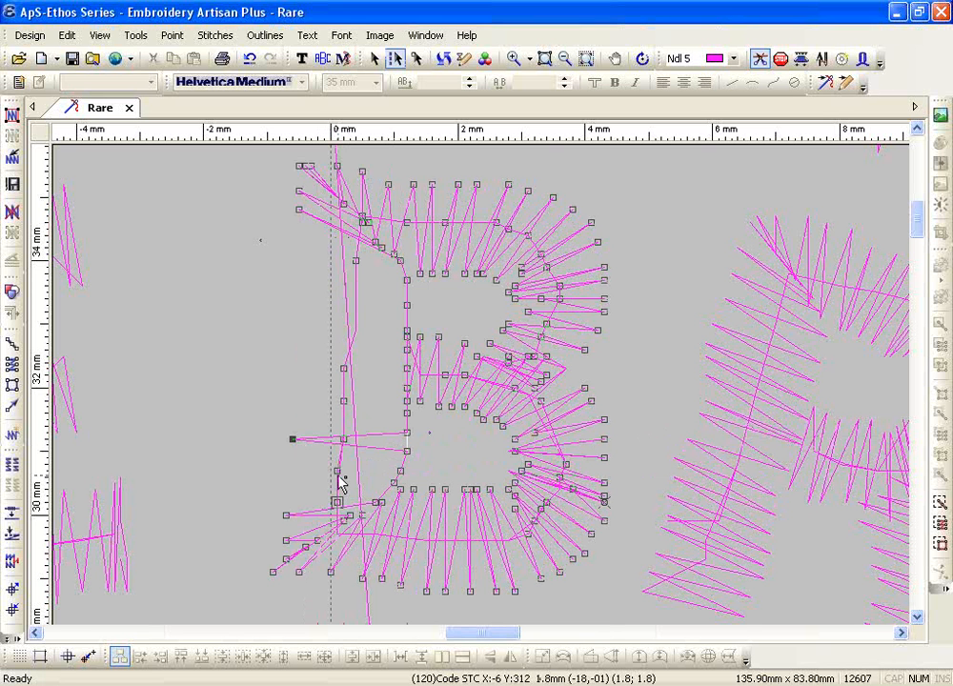
{"action": "left_click", "coordinate": [747, 475]}
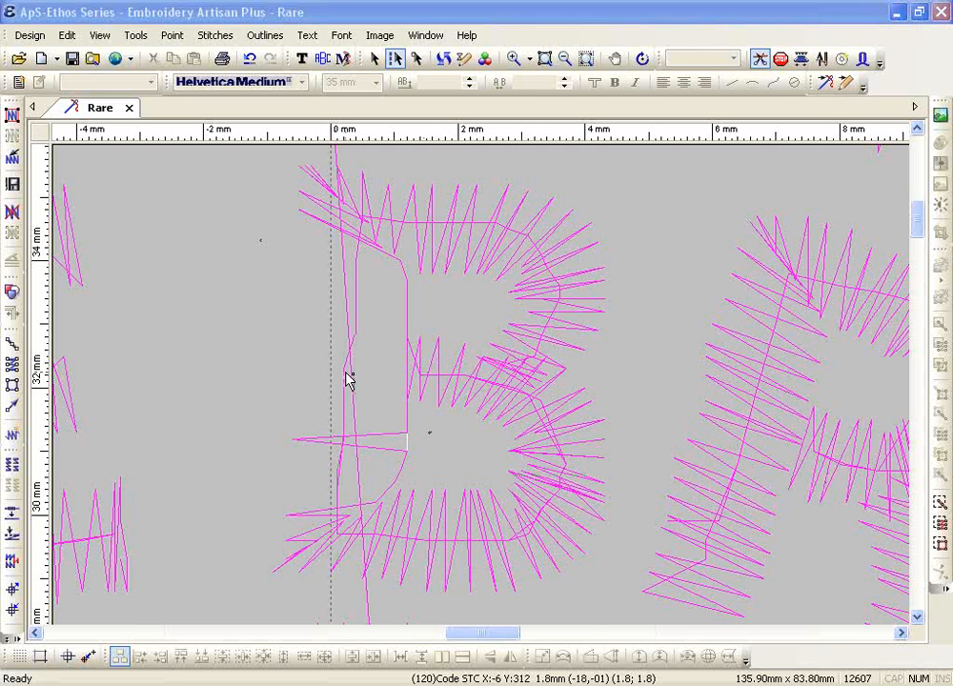
Open the B's stitch points for editing and make its first stitch the current one
{"action": "left_click", "coordinate": [454, 207]}
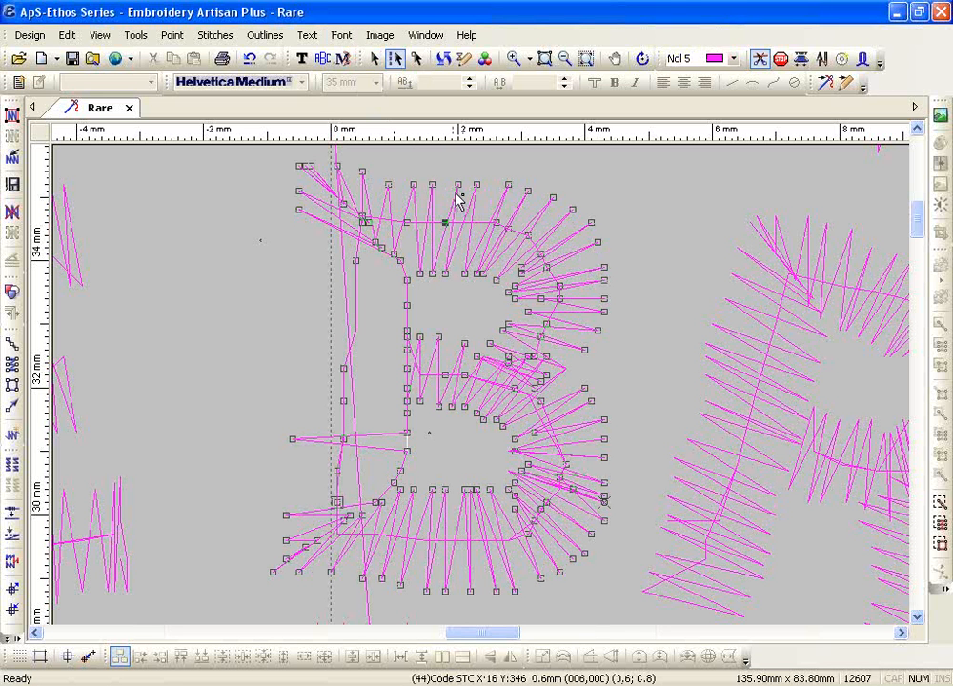
{"action": "left_click", "coordinate": [477, 186]}
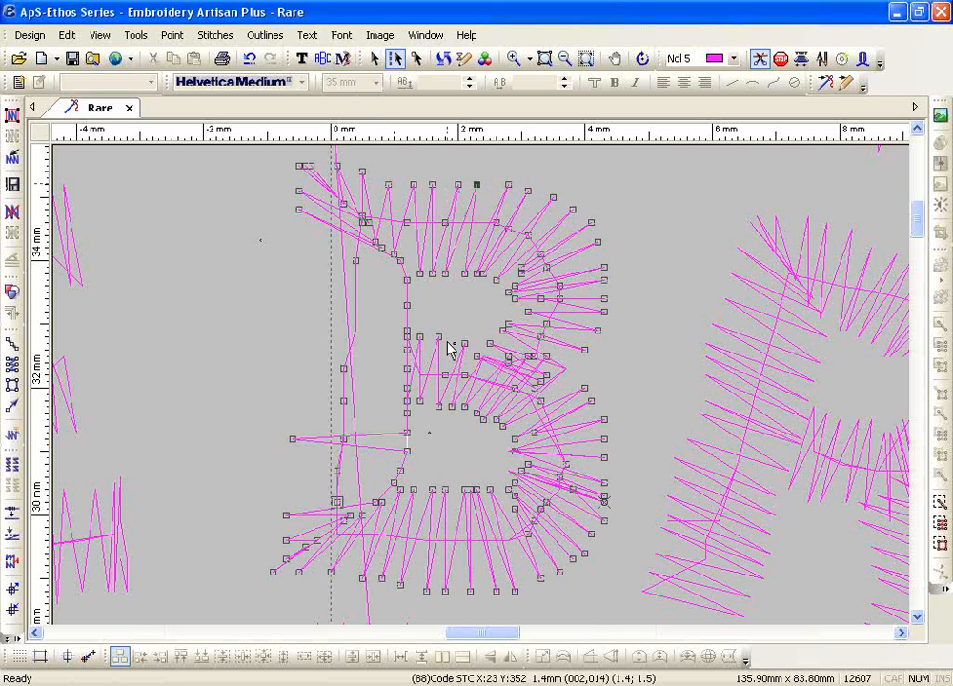
{"action": "key", "text": "Home"}
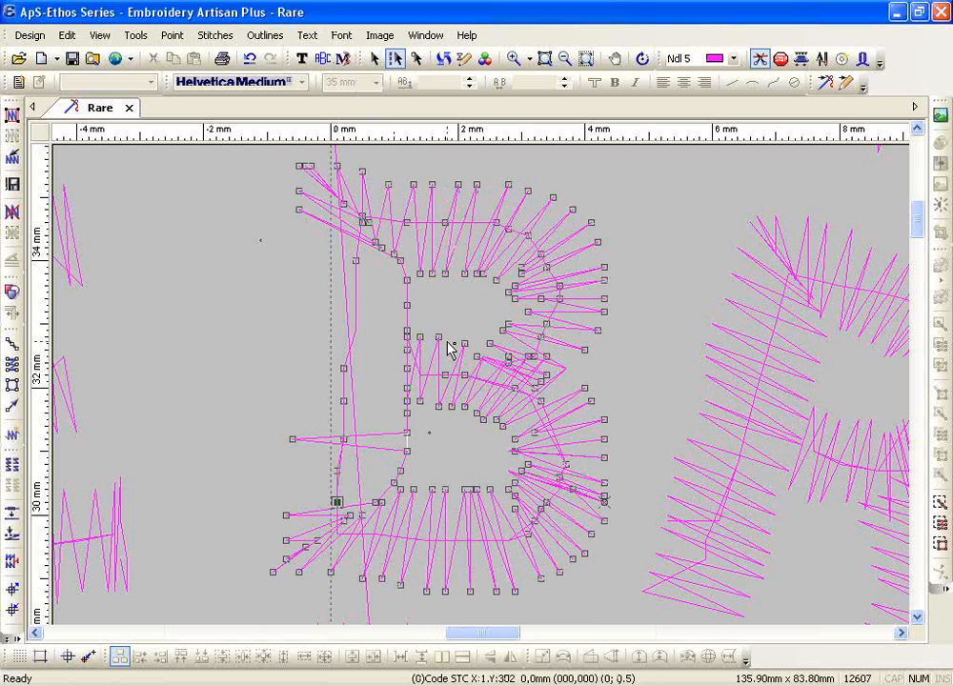
{"action": "left_click", "coordinate": [513, 58]}
Zoom in on the B's lower-left corner and step through its stitches up to stitch 9
{"action": "left_click_drag", "start_coordinate": [290, 292], "coordinate": [476, 515]}
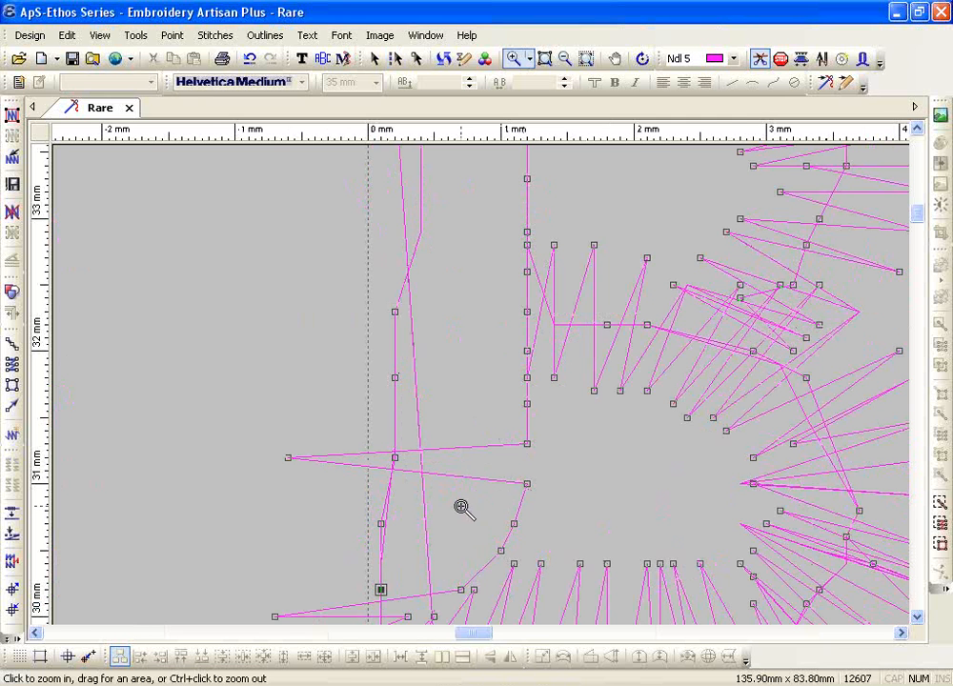
{"action": "key", "text": "Escape"}
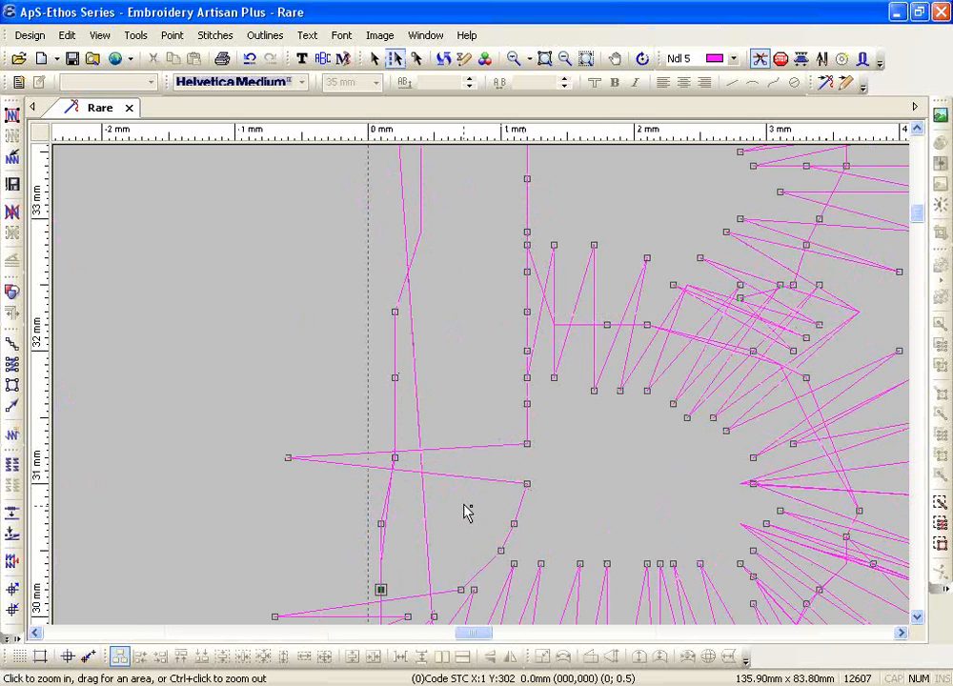
{"action": "key", "text": "Right"}
{"action": "key", "text": "Right"}
{"action": "key", "text": "Right"}
{"action": "key", "text": "Right"}
{"action": "key", "text": "Right"}
{"action": "key", "text": "Right"}
{"action": "key", "text": "Right"}
{"action": "key", "text": "Right"}
{"action": "key", "text": "Right"}
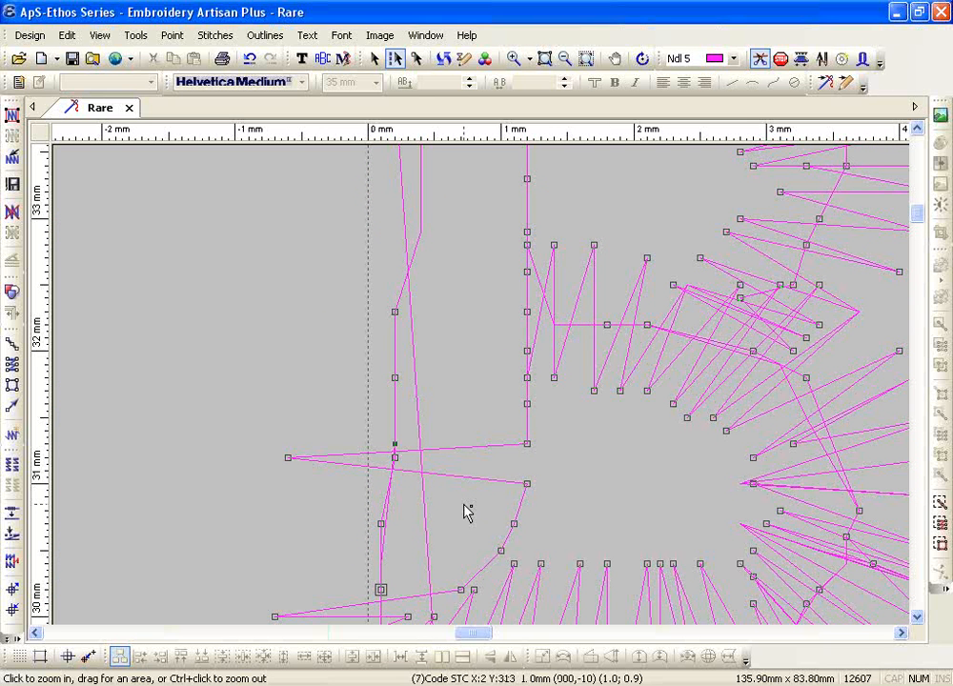
{"action": "key", "text": "Left"}
{"action": "key", "text": "Left"}
{"action": "key", "text": "Left"}
{"action": "key", "text": "Left"}
{"action": "key", "text": "Left"}
{"action": "key", "text": "Left"}
{"action": "key", "text": "Left"}
{"action": "key", "text": "Left"}
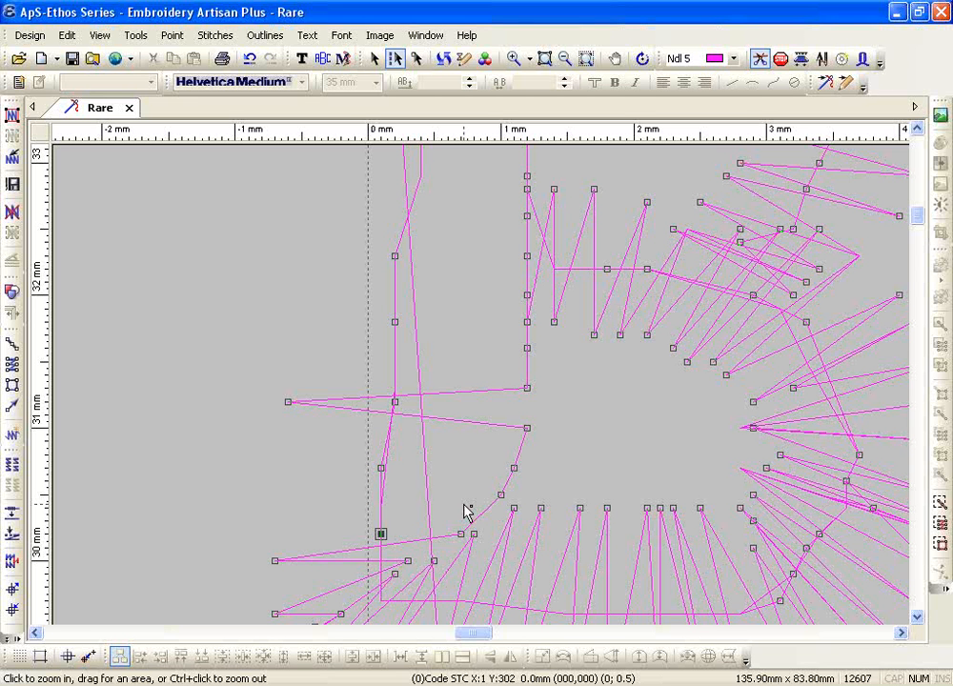
{"action": "key", "text": "Right"}
{"action": "key", "text": "Right"}
{"action": "key", "text": "Right"}
{"action": "key", "text": "Right"}
{"action": "key", "text": "Right"}
{"action": "key", "text": "Left"}
{"action": "key", "text": "Left"}
{"action": "key", "text": "Left"}
{"action": "key", "text": "Left"}
{"action": "key", "text": "Left"}
{"action": "key", "text": "Right"}
{"action": "key", "text": "Right"}
{"action": "key", "text": "Right"}
{"action": "key", "text": "Right"}
{"action": "key", "text": "Right"}
{"action": "key", "text": "Right"}
{"action": "key", "text": "Right"}
{"action": "key", "text": "Right"}
{"action": "key", "text": "Right"}
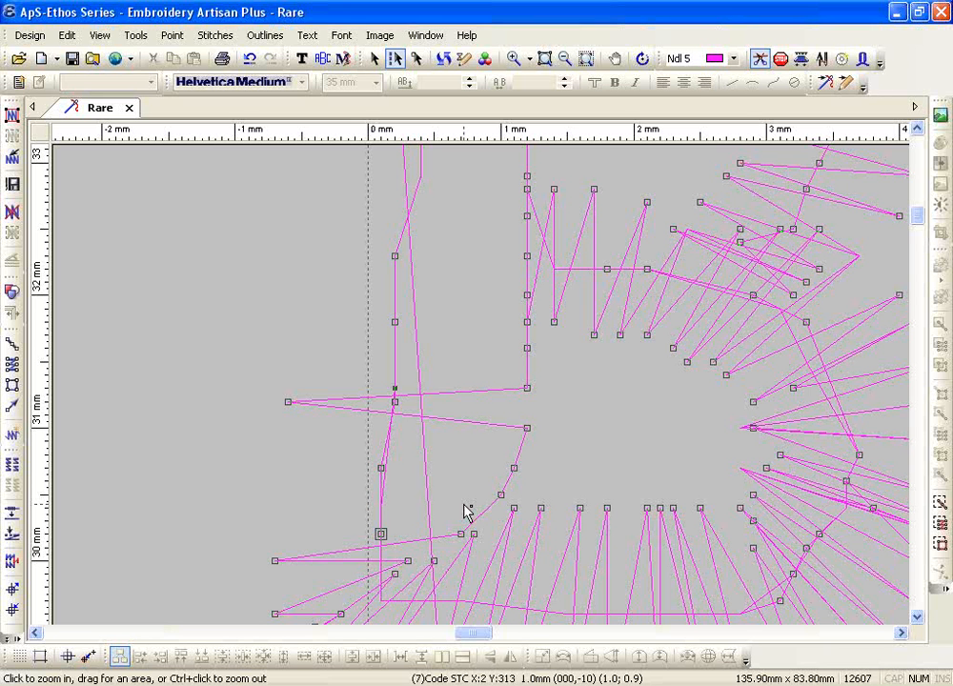
{"action": "key", "text": "Right"}
{"action": "key", "text": "Right"}
{"action": "key", "text": "Right"}
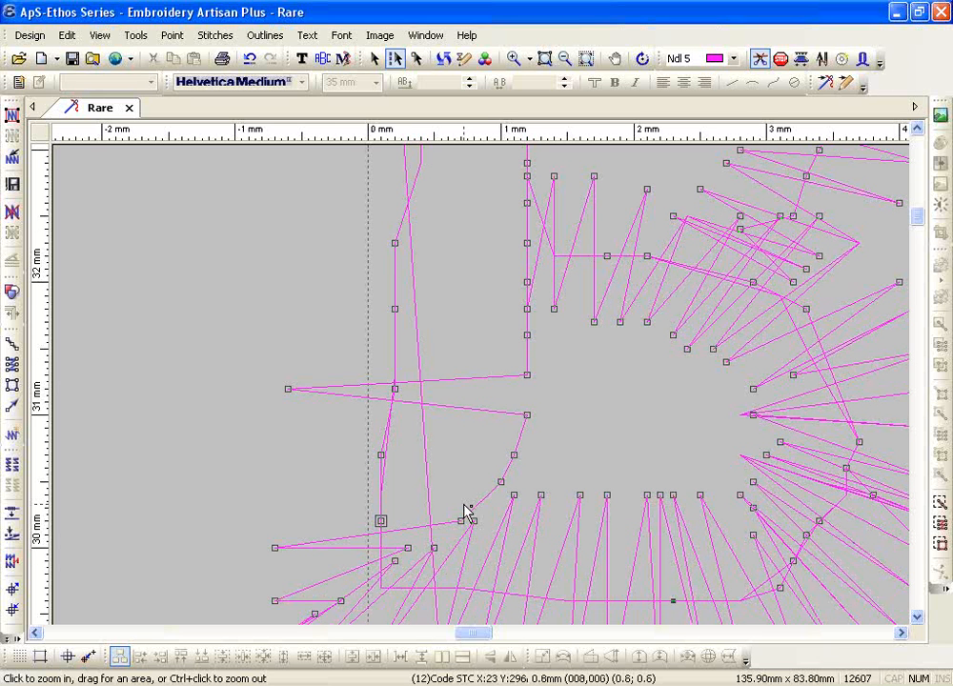
Delete the short stitch points along the B's lower-left vertical edge, leaving 12599 stitches
{"action": "key", "text": "Left"}
{"action": "key", "text": "Left"}
{"action": "key", "text": "Left"}
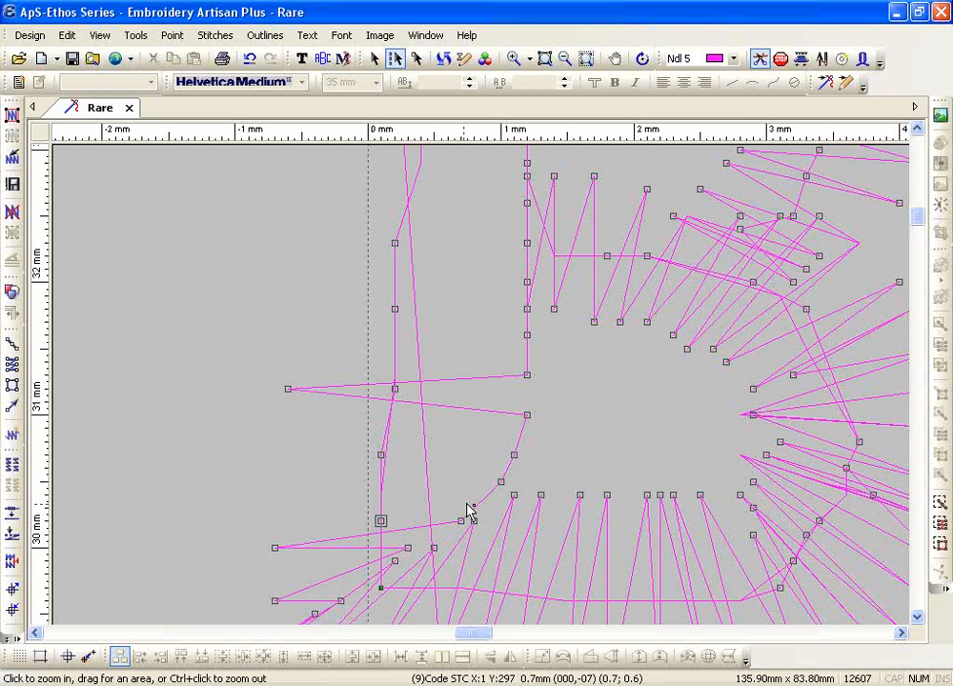
{"action": "left_click_drag", "start_coordinate": [308, 221], "coordinate": [446, 470]}
{"action": "key", "text": "Delete"}
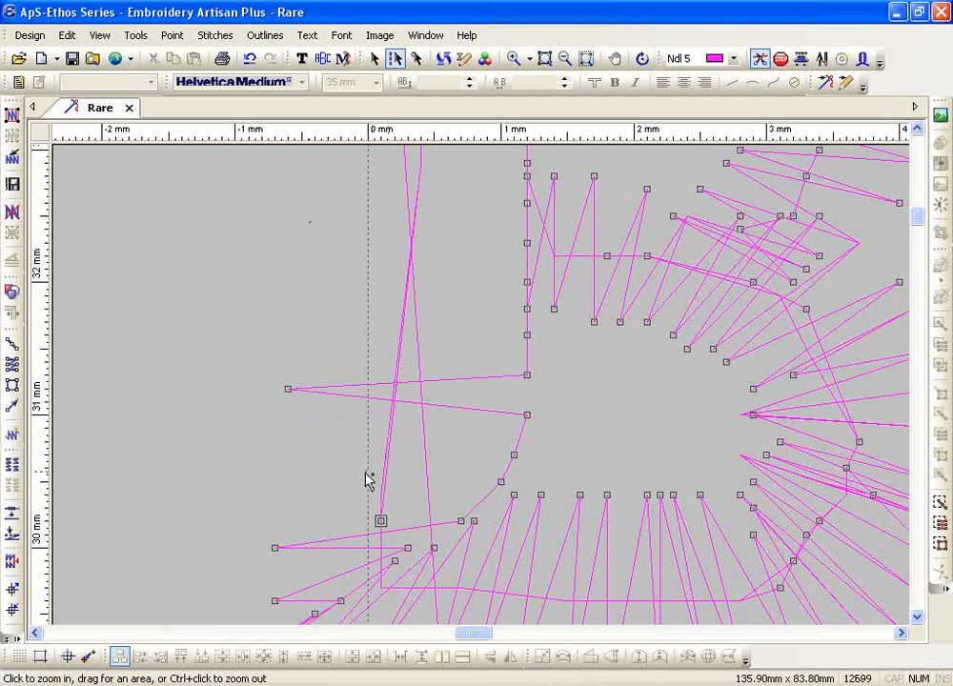
{"action": "left_click", "coordinate": [380, 521]}
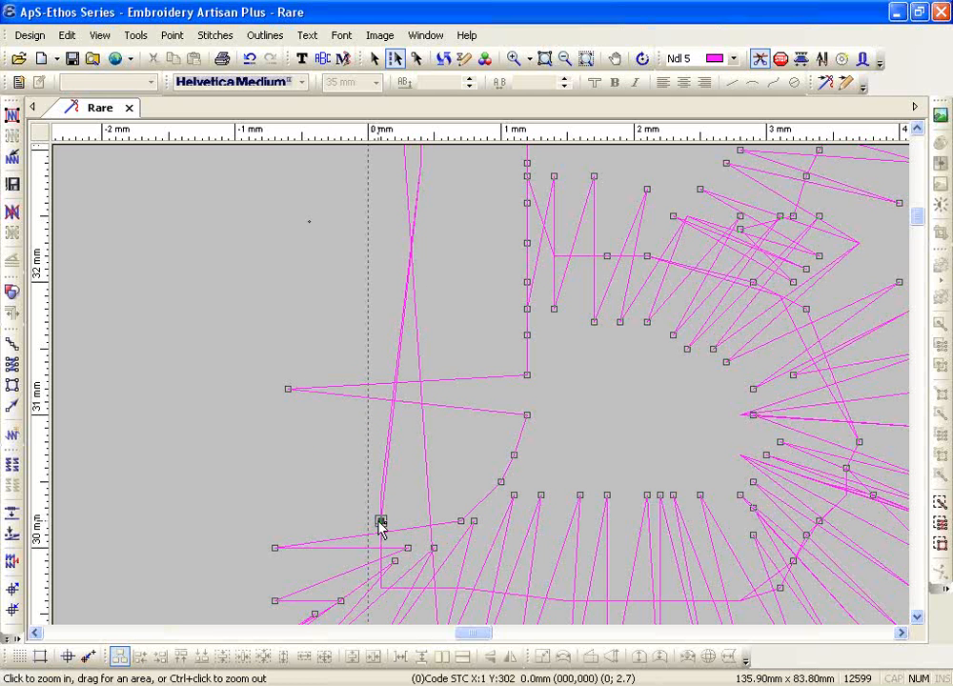
{"action": "key", "text": "Right"}
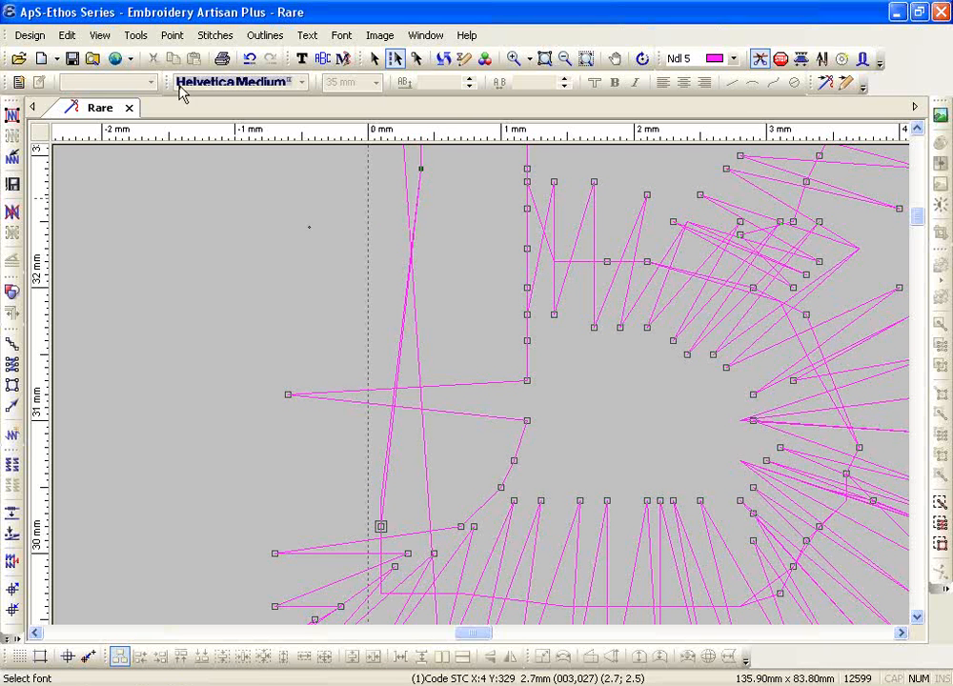
Insert two new stitches along the B's left edge from its upper-left point, reaching 12602 stitches
{"action": "left_click", "coordinate": [174, 35]}
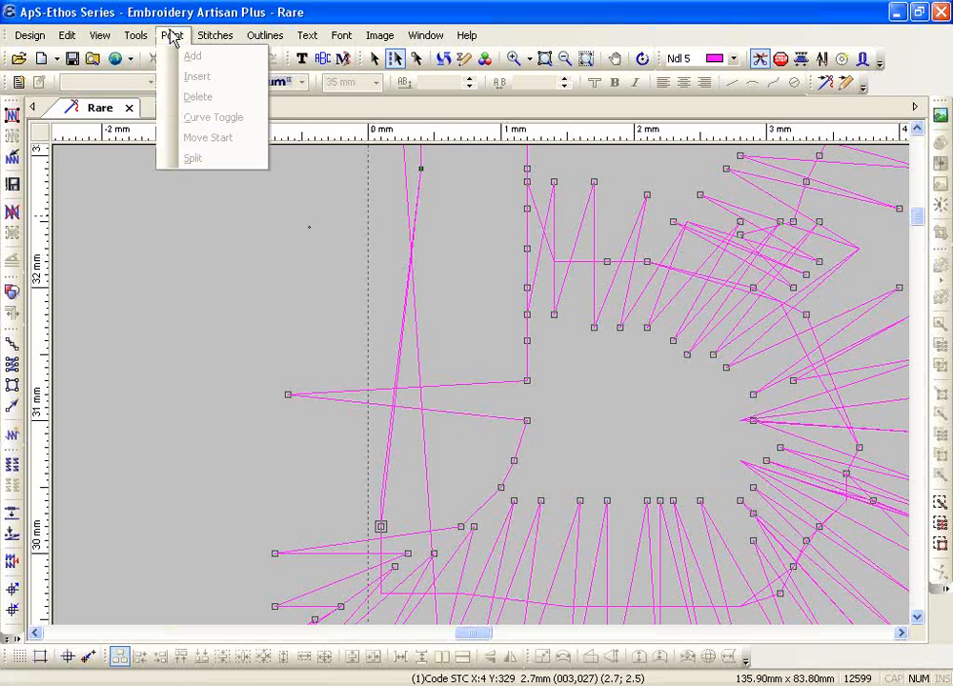
{"action": "left_click", "coordinate": [431, 184]}
{"action": "left_click", "coordinate": [421, 170]}
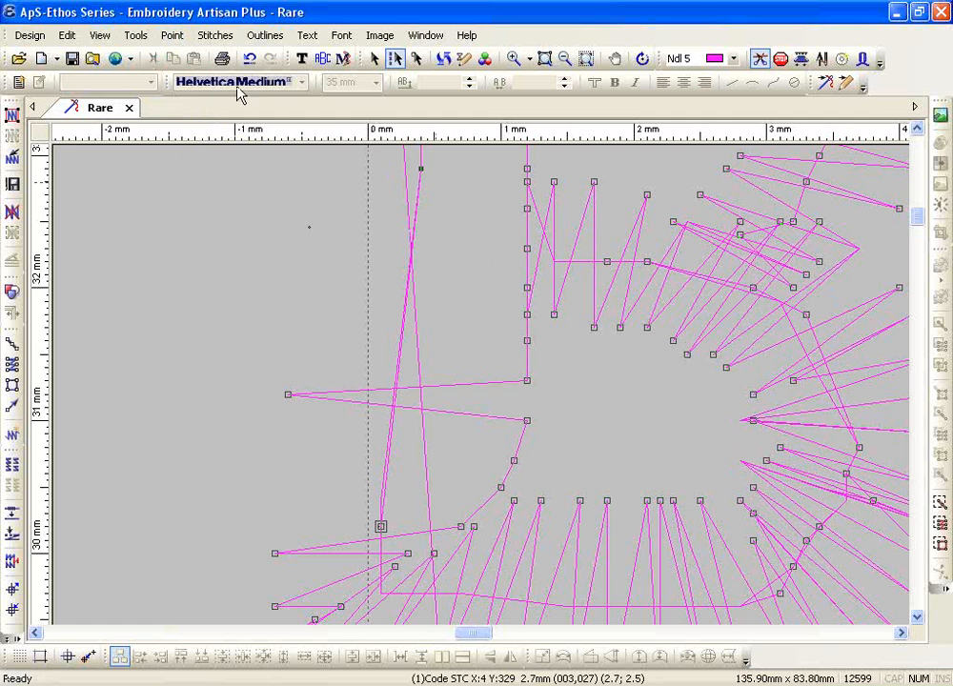
{"action": "left_click", "coordinate": [220, 38]}
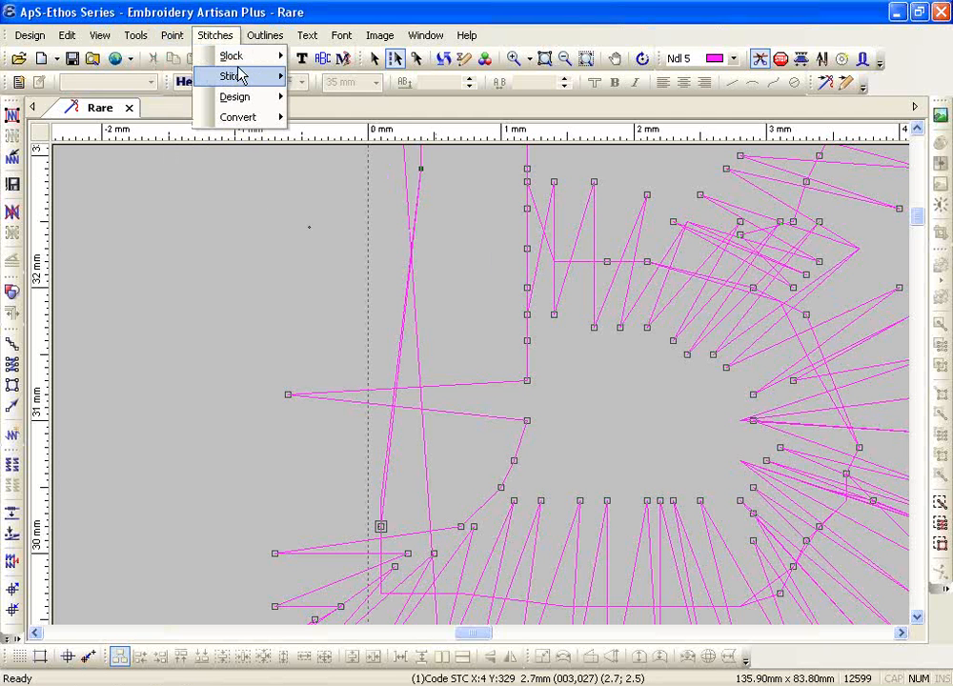
{"action": "mouse_move", "coordinate": [242, 76]}
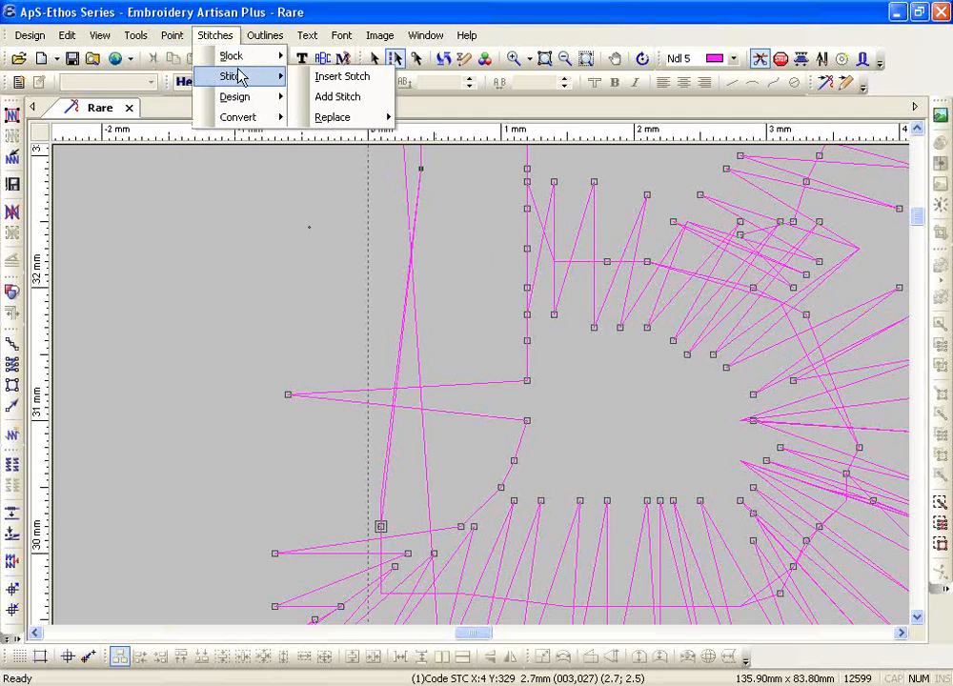
{"action": "left_click", "coordinate": [343, 76]}
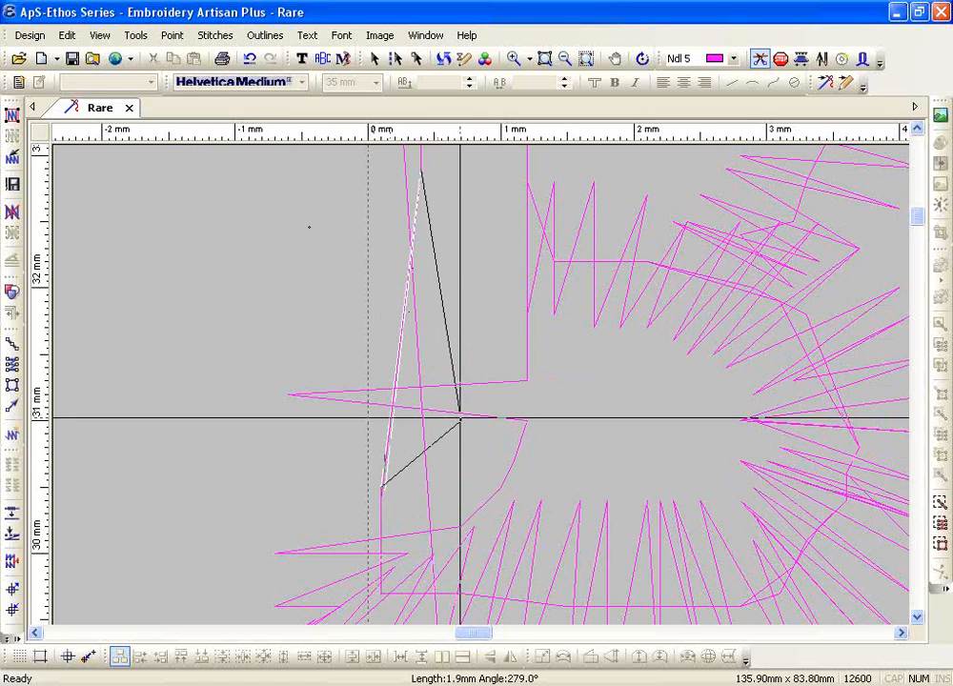
{"action": "left_click", "coordinate": [389, 397]}
{"action": "left_click", "coordinate": [408, 301]}
{"action": "right_click", "coordinate": [449, 299]}
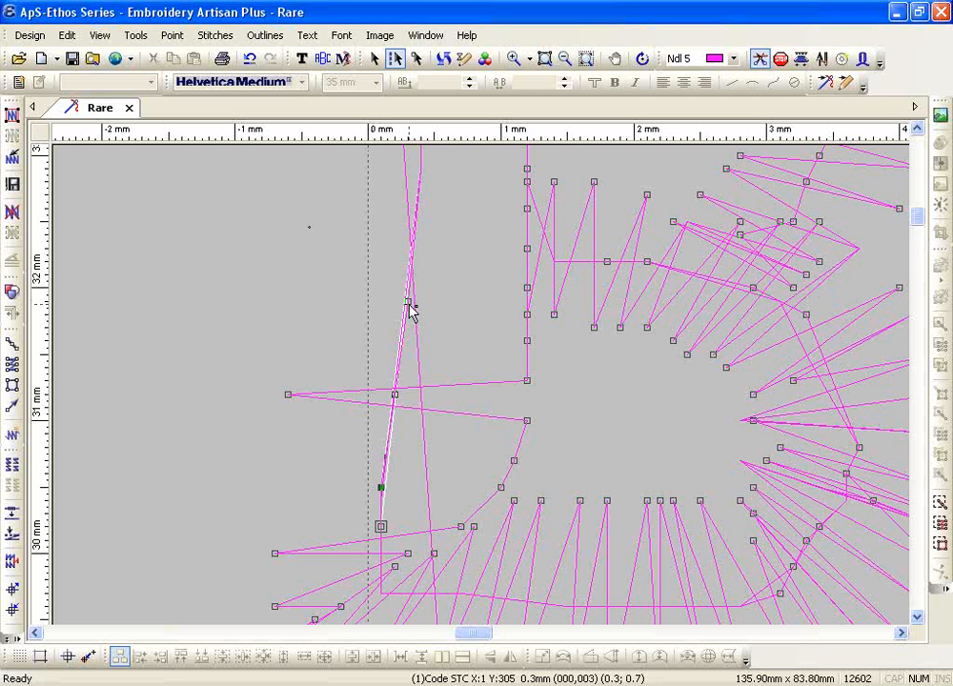
{"action": "left_click", "coordinate": [564, 59]}
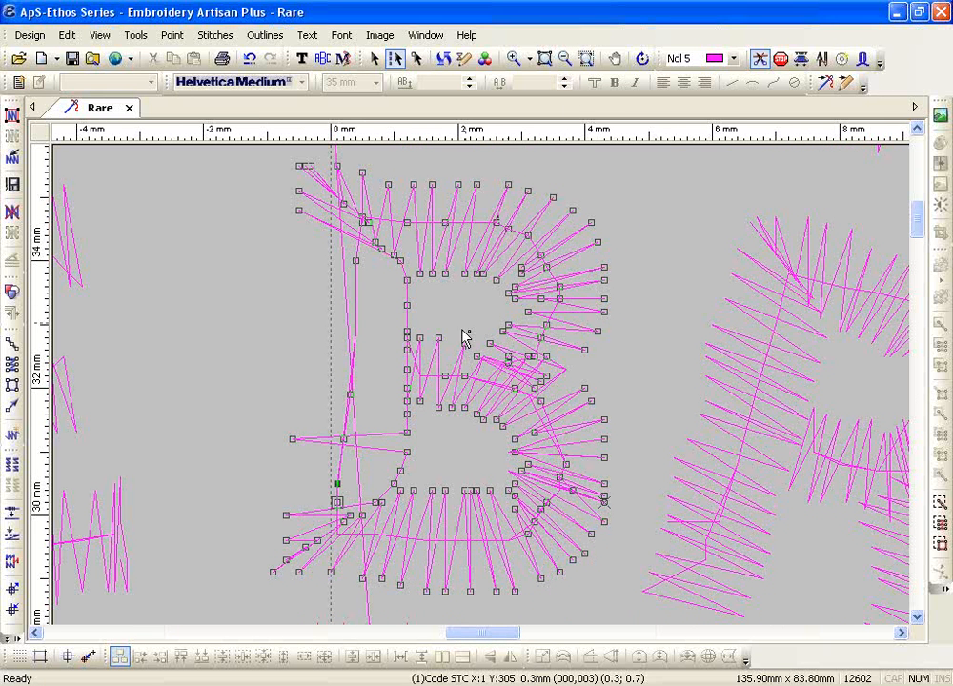
Jump to the B's final stitch, zoom into its lower right, and step through nearby stitches
{"action": "left_click", "coordinate": [464, 408]}
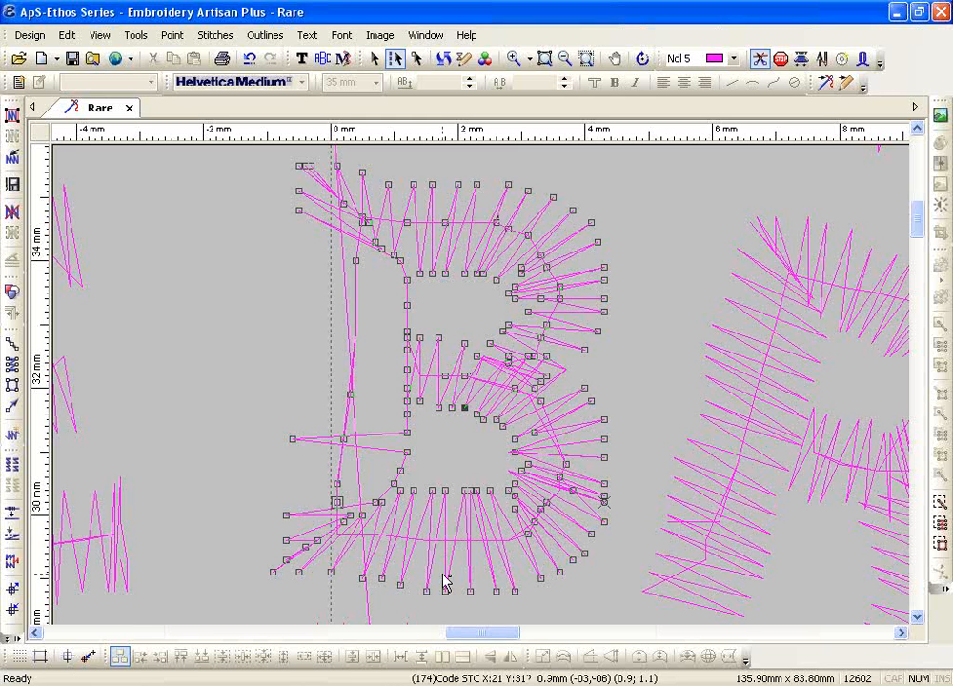
{"action": "key", "text": "End"}
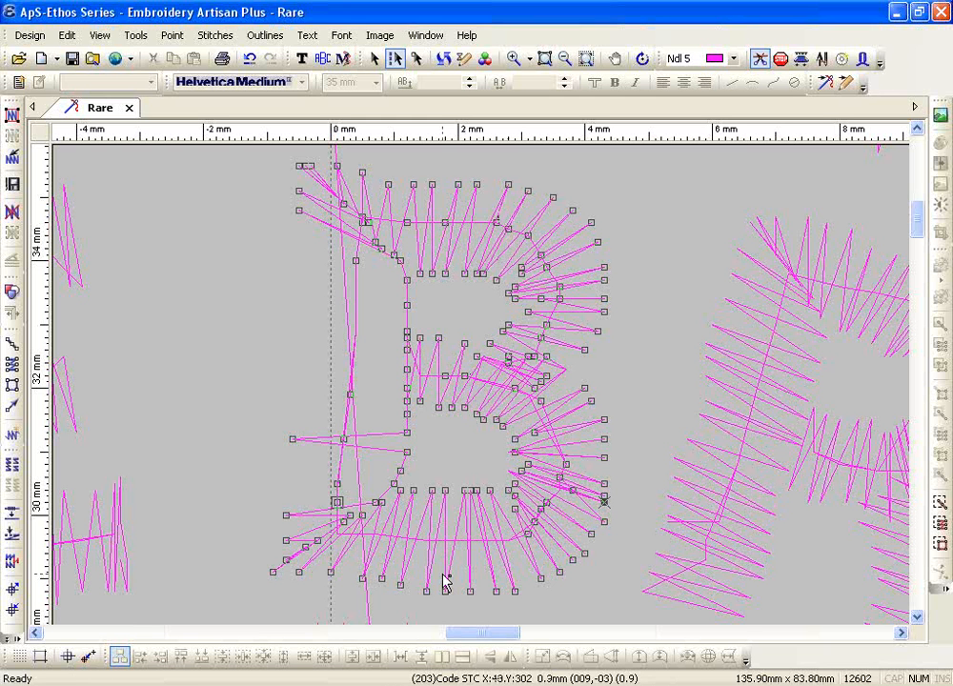
{"action": "left_click", "coordinate": [513, 58]}
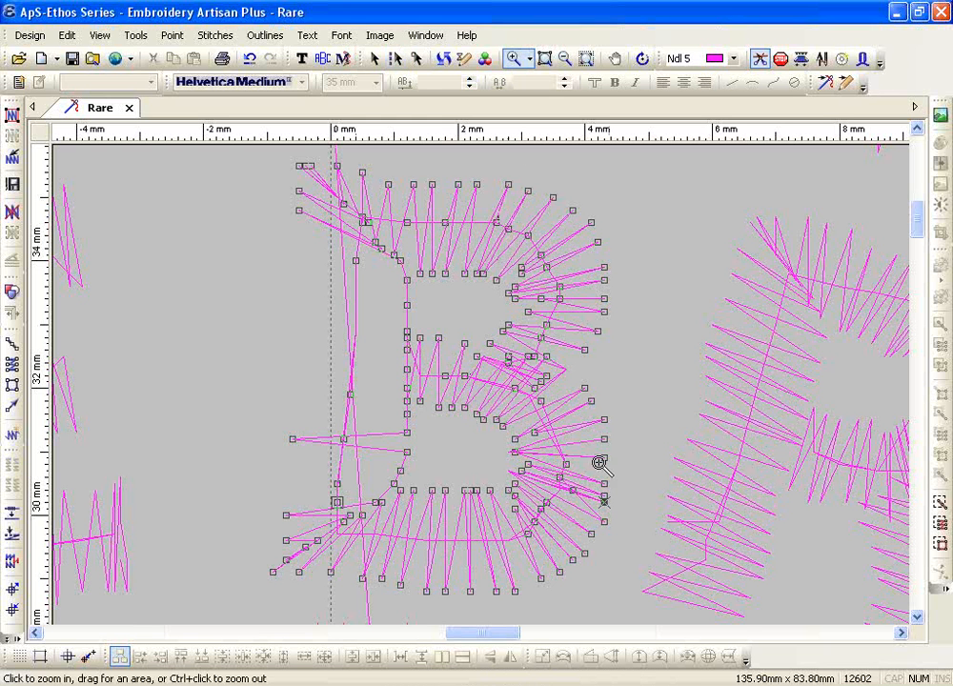
{"action": "left_click_drag", "start_coordinate": [507, 453], "coordinate": [662, 540]}
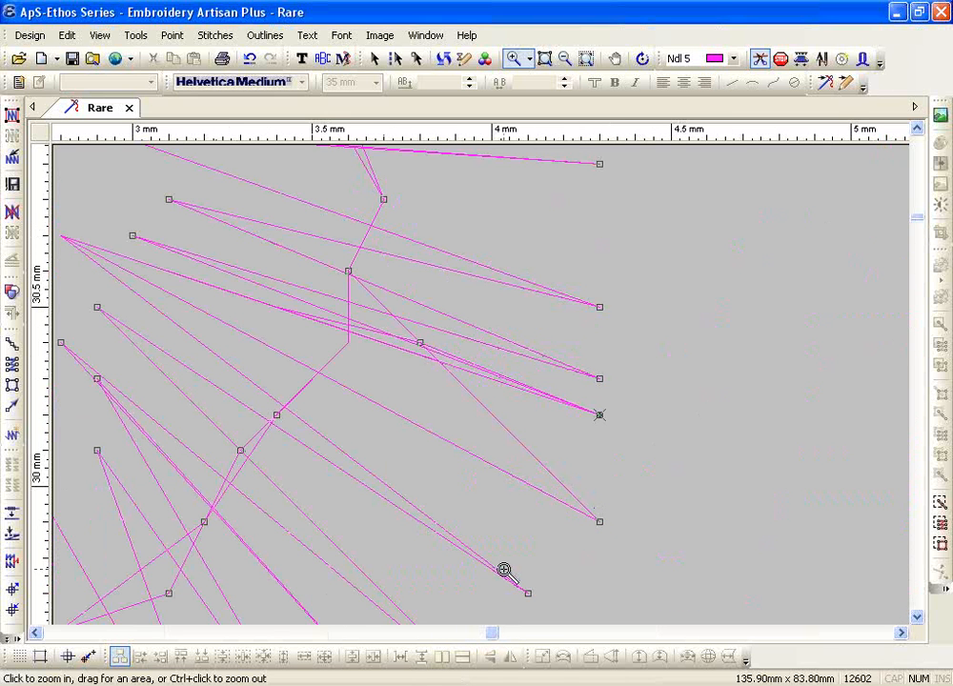
{"action": "scroll", "coordinate": [504, 570], "scroll_direction": "up", "scroll_amount": 1}
{"action": "key", "text": "Escape"}
{"action": "key", "text": "Left"}
{"action": "key", "text": "Left"}
{"action": "key", "text": "Left"}
{"action": "key", "text": "Left"}
{"action": "key", "text": "Left"}
{"action": "key", "text": "Left"}
{"action": "key", "text": "Left"}
{"action": "key", "text": "Right"}
{"action": "key", "text": "Right"}
{"action": "key", "text": "Right"}
{"action": "key", "text": "Right"}
{"action": "key", "text": "Right"}
{"action": "key", "text": "Right"}
{"action": "key", "text": "Right"}
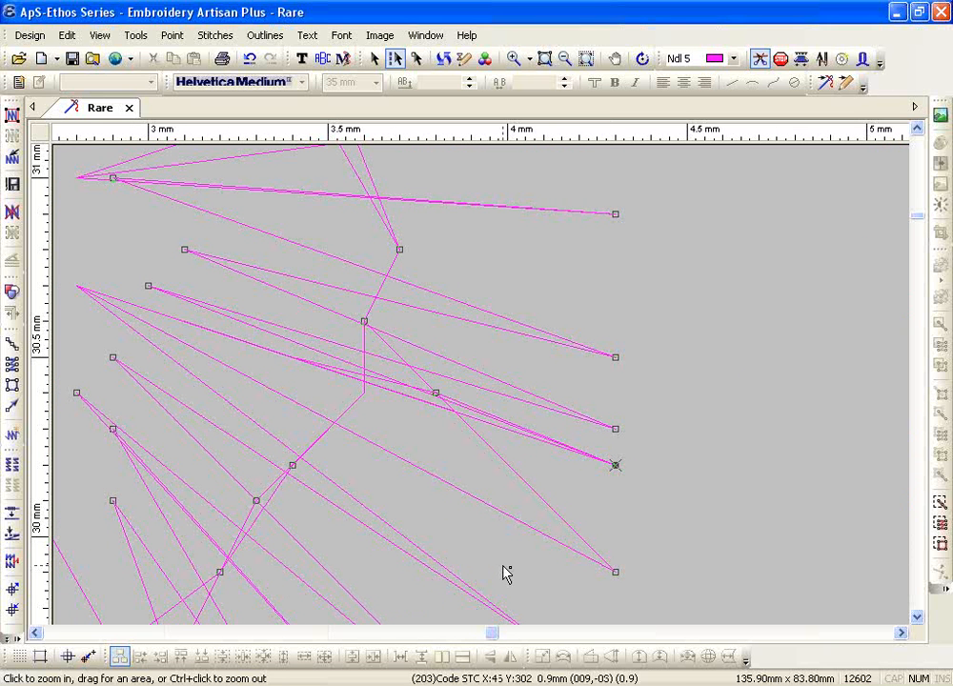
{"action": "key", "text": "Left"}
{"action": "key", "text": "Left"}
{"action": "key", "text": "Left"}
{"action": "key", "text": "Left"}
{"action": "key", "text": "Left"}
{"action": "key", "text": "Left"}
{"action": "key", "text": "Left"}
{"action": "key", "text": "Left"}
{"action": "key", "text": "Left"}
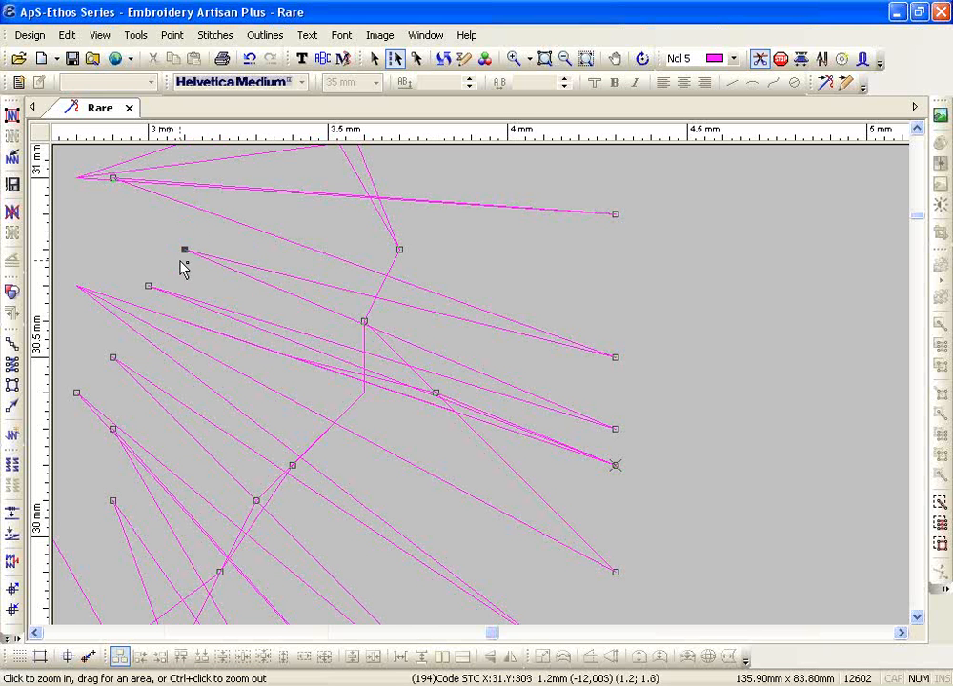
{"action": "key", "text": "Left"}
{"action": "key", "text": "Left"}
{"action": "key", "text": "Right"}
{"action": "key", "text": "Right"}
{"action": "key", "text": "Right"}
{"action": "key", "text": "Right"}
{"action": "key", "text": "Right"}
{"action": "key", "text": "Right"}
{"action": "key", "text": "Right"}
{"action": "key", "text": "Right"}
{"action": "key", "text": "Right"}
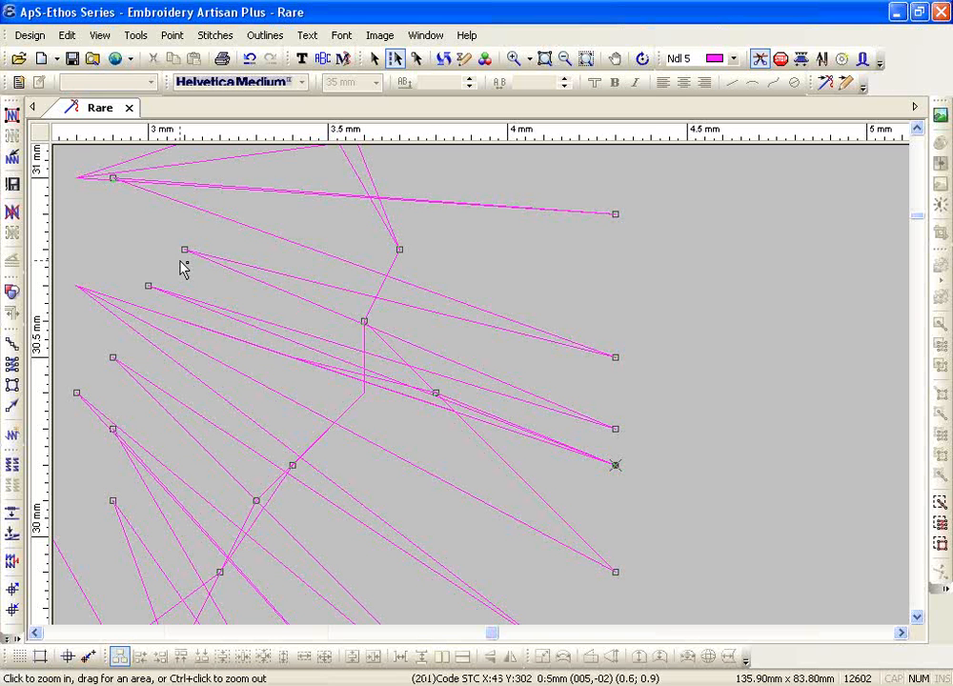
{"action": "key", "text": "Right"}
{"action": "key", "text": "Right"}
{"action": "key", "text": "Left"}
{"action": "key", "text": "Right"}
{"action": "key", "text": "Left"}
{"action": "key", "text": "Left"}
{"action": "key", "text": "Left"}
{"action": "key", "text": "Left"}
{"action": "key", "text": "Left"}
{"action": "key", "text": "Left"}
{"action": "key", "text": "Right"}
{"action": "key", "text": "Right"}
{"action": "key", "text": "Right"}
{"action": "key", "text": "Right"}
{"action": "key", "text": "Right"}
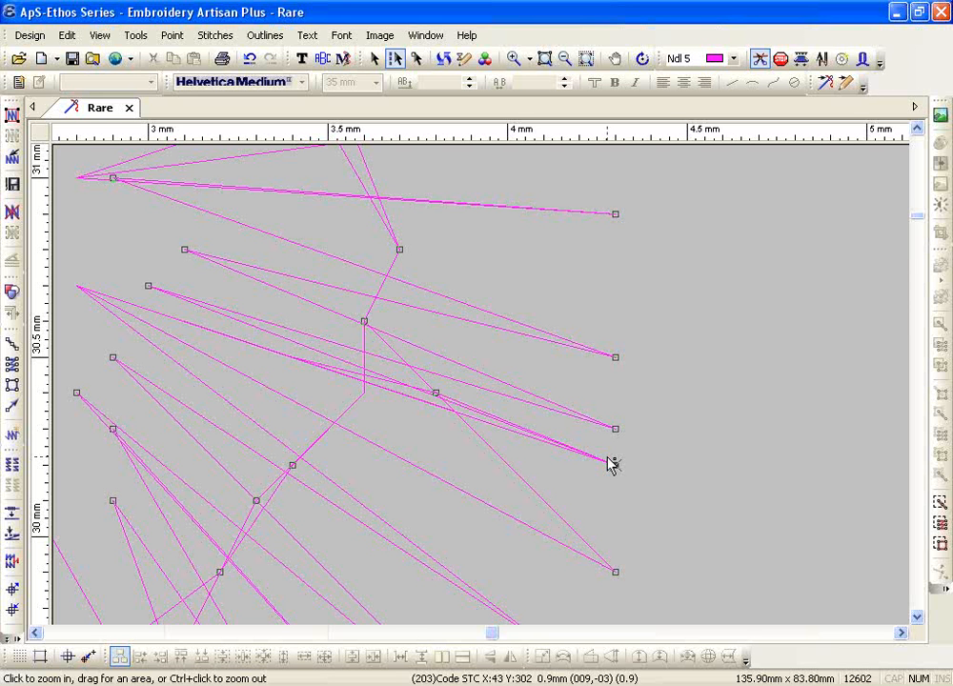
Add stitches in the B's lower-right curve to reach 12606, briefly previewing realistic thread view
{"action": "left_click", "coordinate": [215, 37]}
{"action": "mouse_move", "coordinate": [239, 76]}
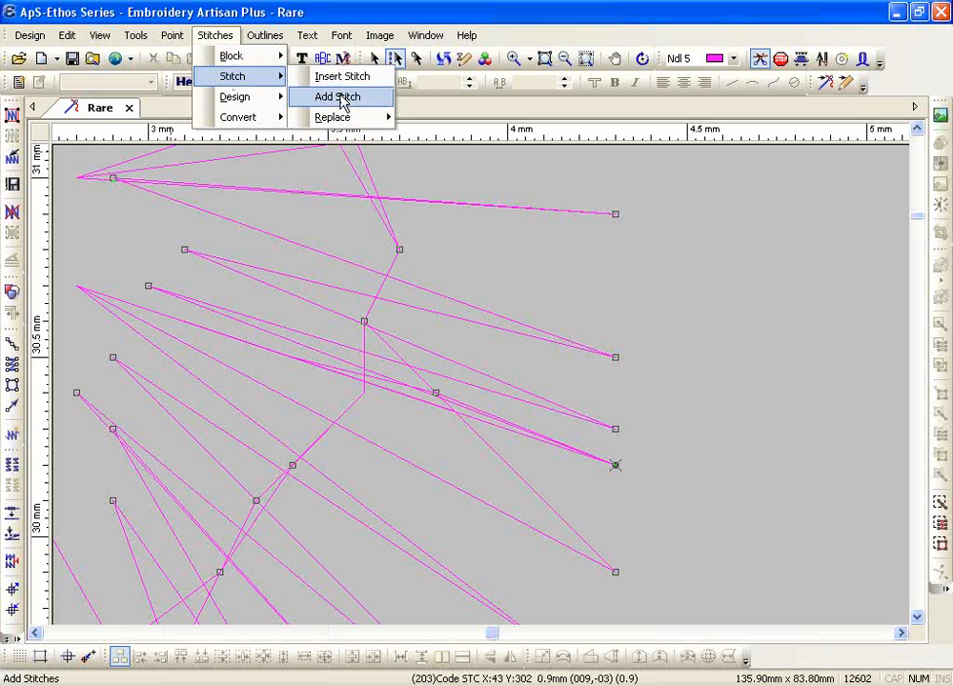
{"action": "left_click", "coordinate": [339, 97]}
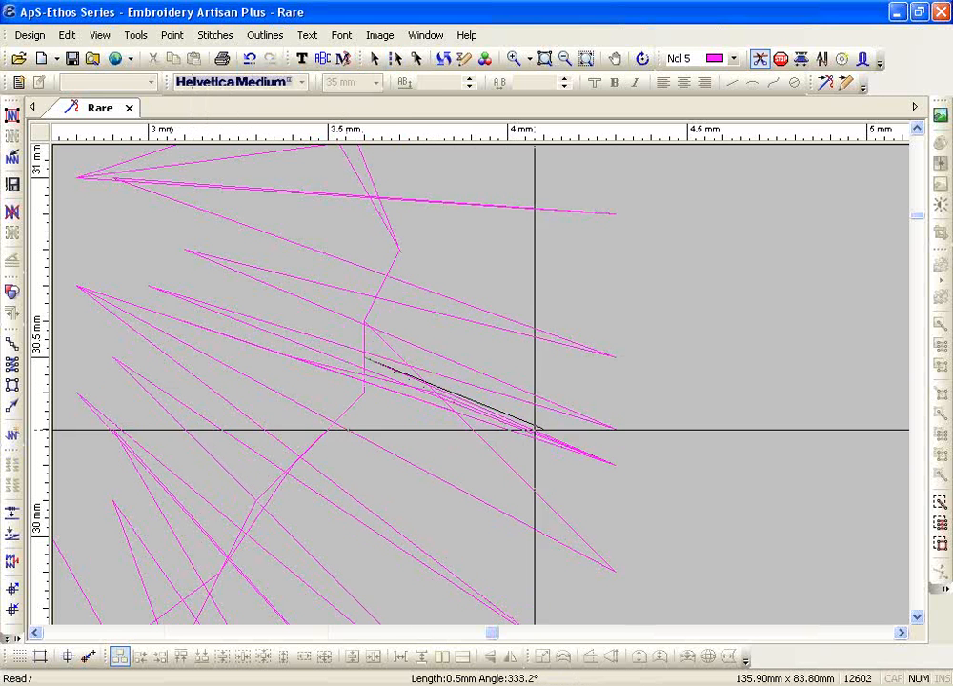
{"action": "left_click", "coordinate": [604, 464]}
{"action": "left_click", "coordinate": [365, 393]}
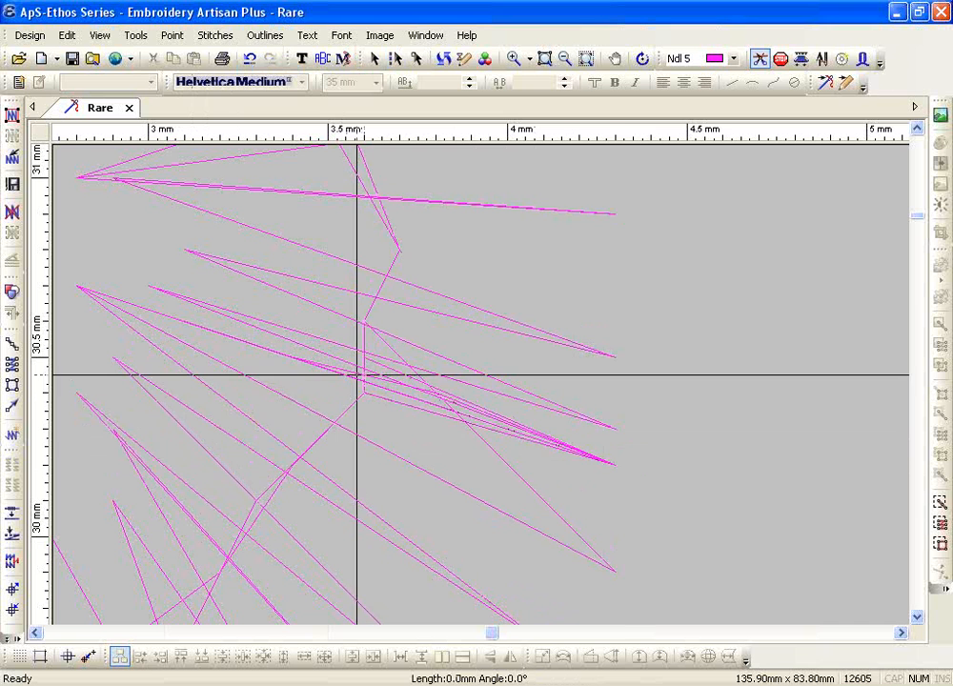
{"action": "left_click", "coordinate": [616, 465]}
{"action": "right_click", "coordinate": [625, 465]}
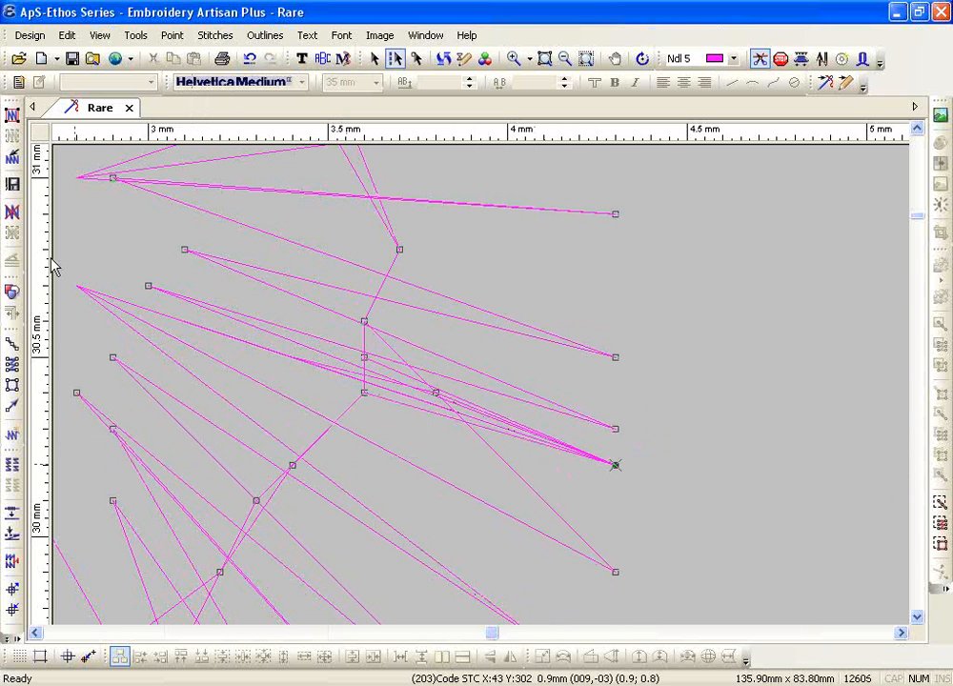
{"action": "key", "text": "t"}
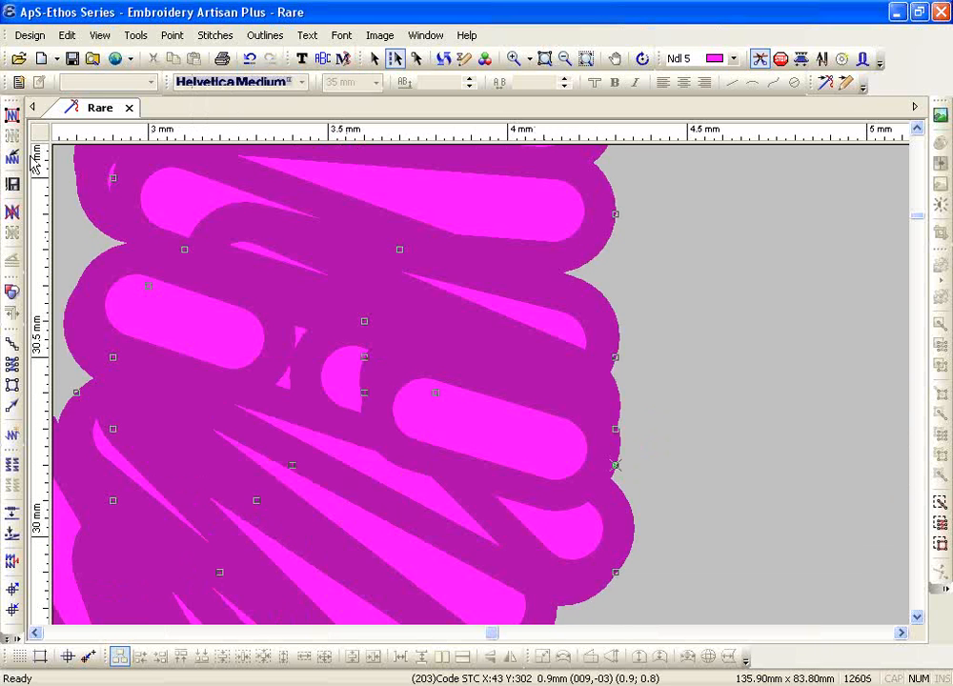
{"action": "key", "text": "t"}
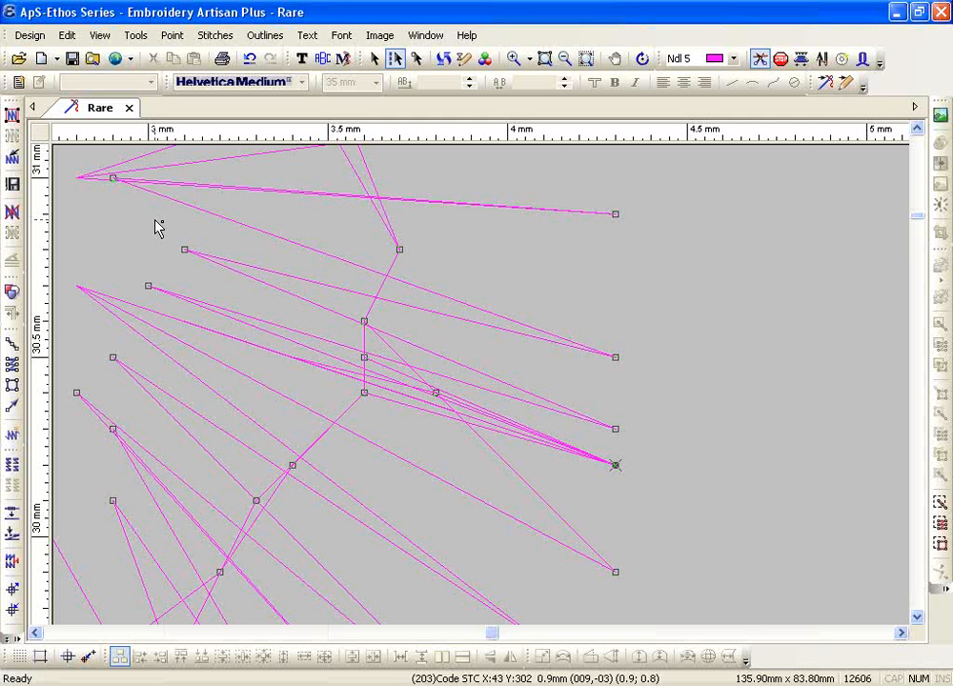
Zoom out to the full Rare Breed patch and deselect the B stitch block
{"action": "left_click", "coordinate": [570, 66]}
{"action": "key", "text": "Escape"}
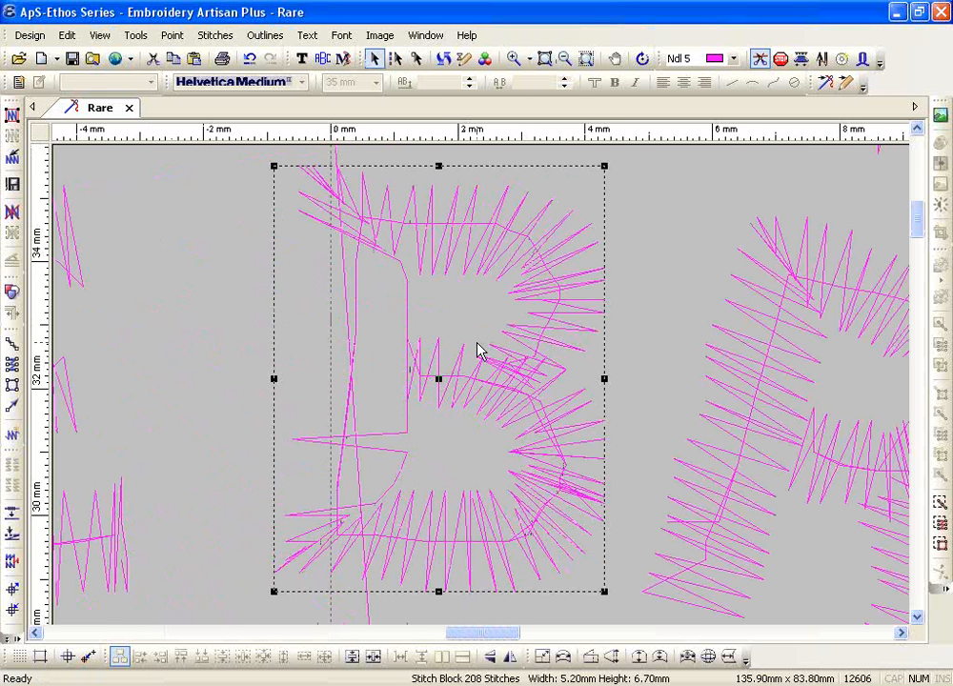
{"action": "left_click", "coordinate": [566, 59]}
{"action": "key", "text": "Escape"}
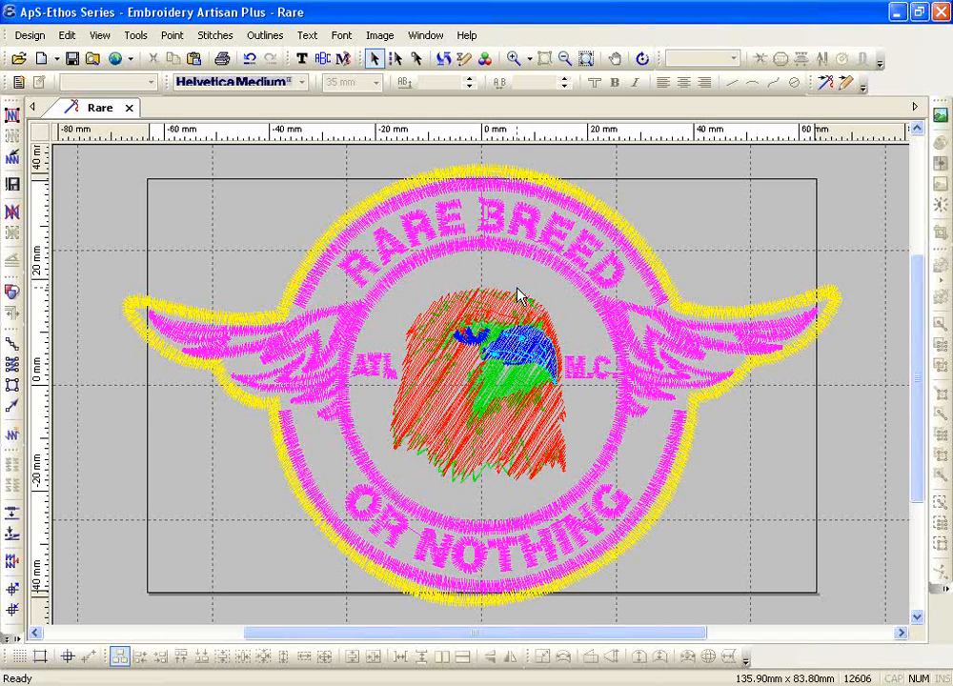
Create the blank embroidery design Design6 and activate Satin lettering entry at 35 mm
{"action": "left_click", "coordinate": [57, 59]}
{"action": "left_click", "coordinate": [56, 59]}
{"action": "left_click", "coordinate": [57, 59]}
{"action": "left_click", "coordinate": [57, 59]}
{"action": "left_click", "coordinate": [57, 59]}
{"action": "left_click", "coordinate": [60, 100]}
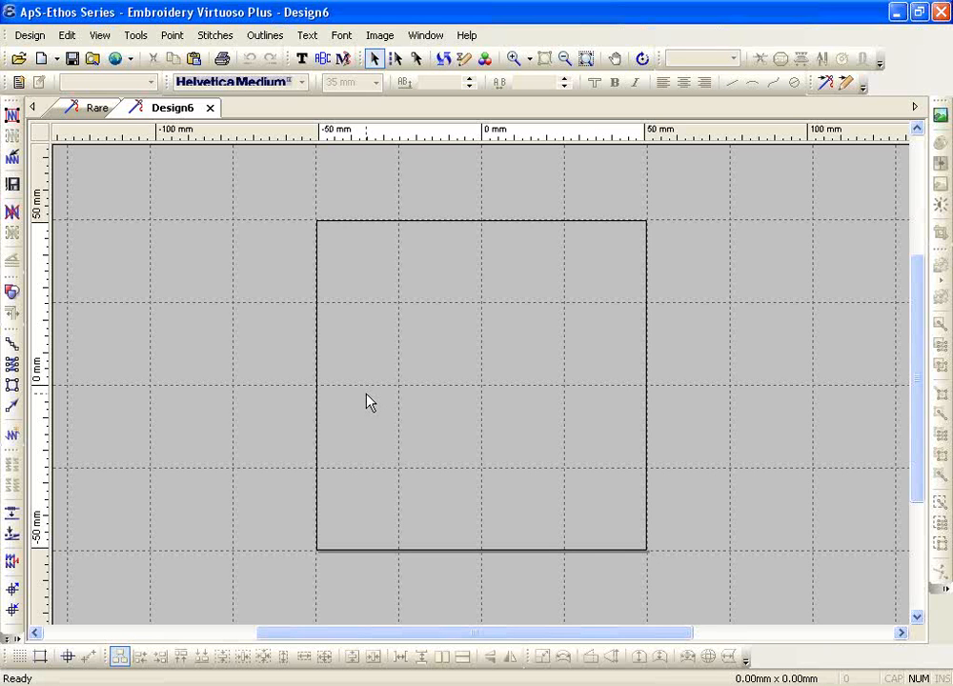
{"action": "left_click", "coordinate": [303, 59]}
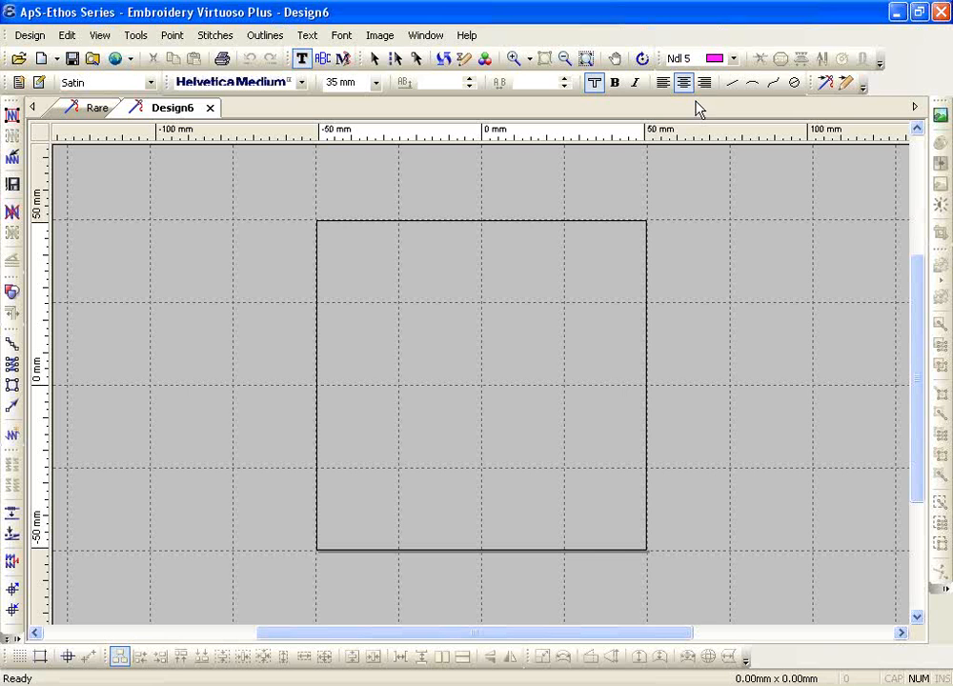
{"action": "left_click", "coordinate": [105, 84]}
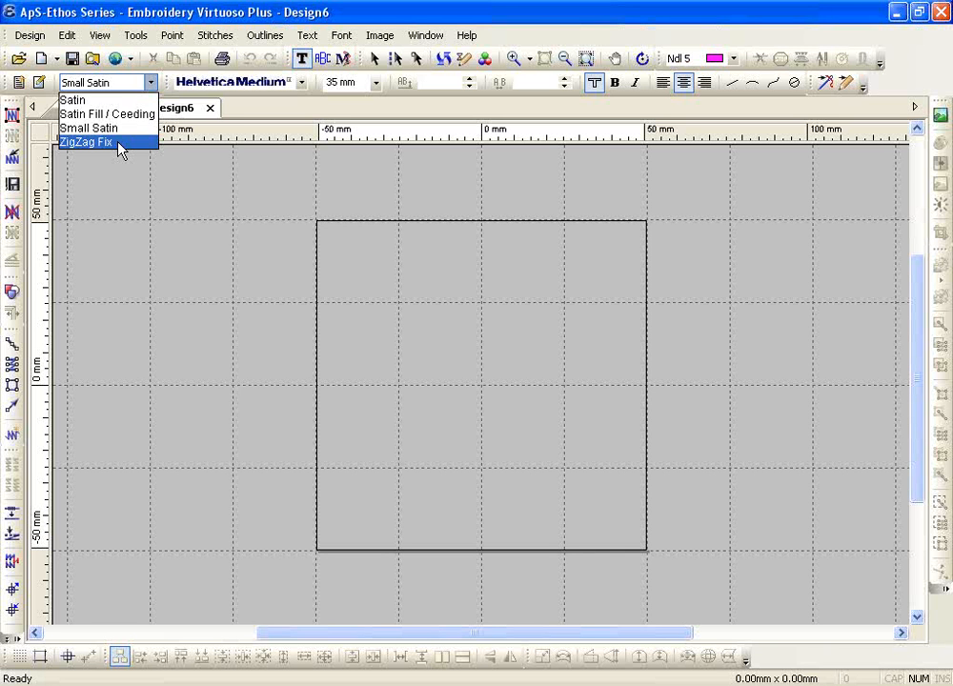
{"action": "left_click", "coordinate": [99, 99]}
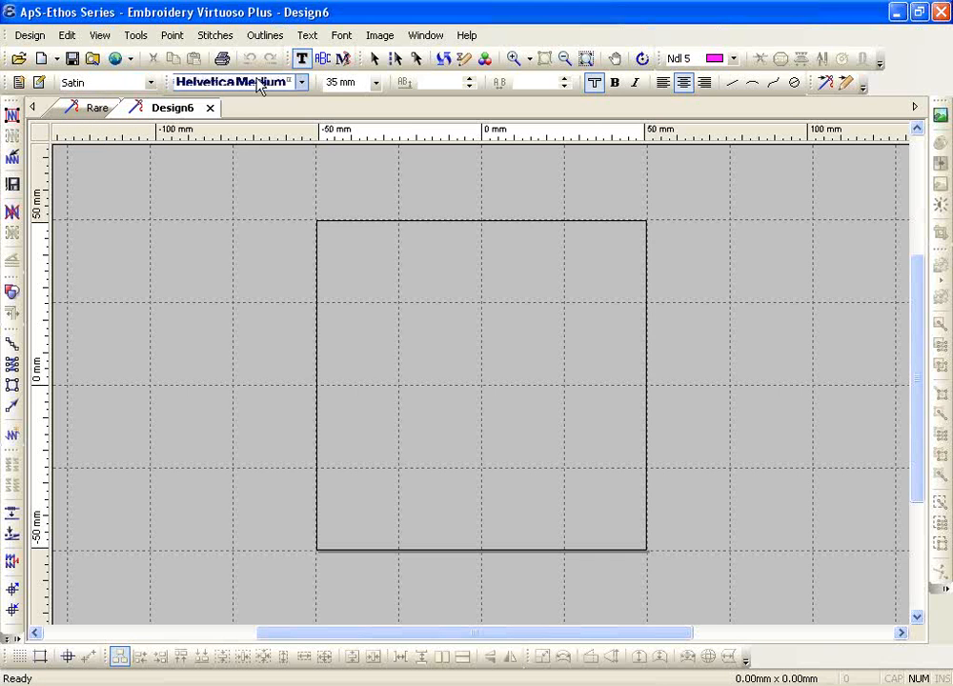
Choose Compacta Bold as the lettering font at a 10 mm size
{"action": "left_click", "coordinate": [303, 83]}
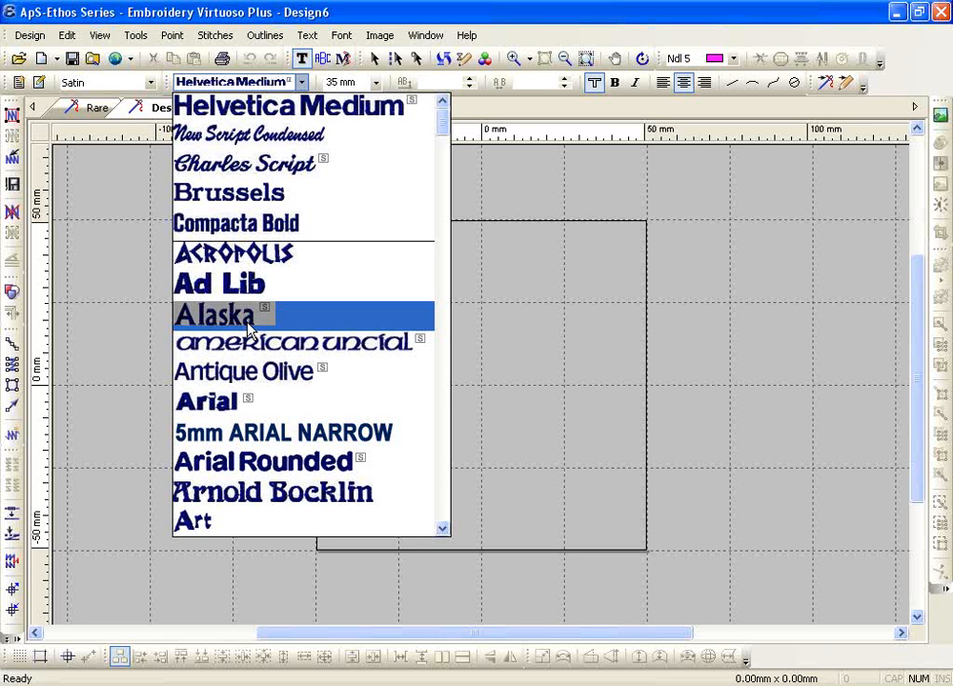
{"action": "left_click", "coordinate": [229, 229]}
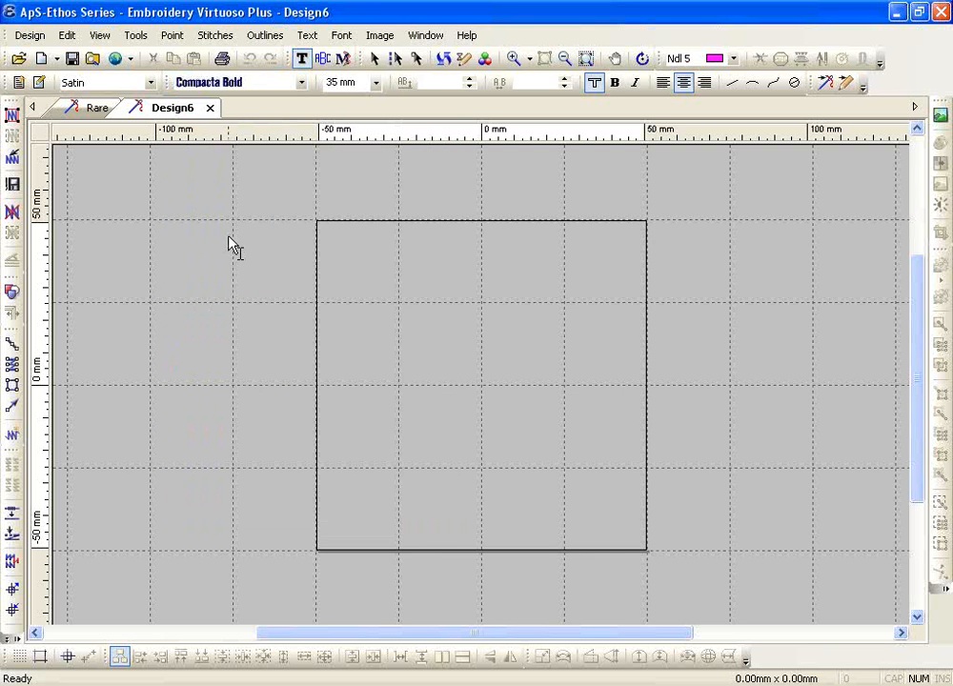
{"action": "left_click", "coordinate": [375, 83]}
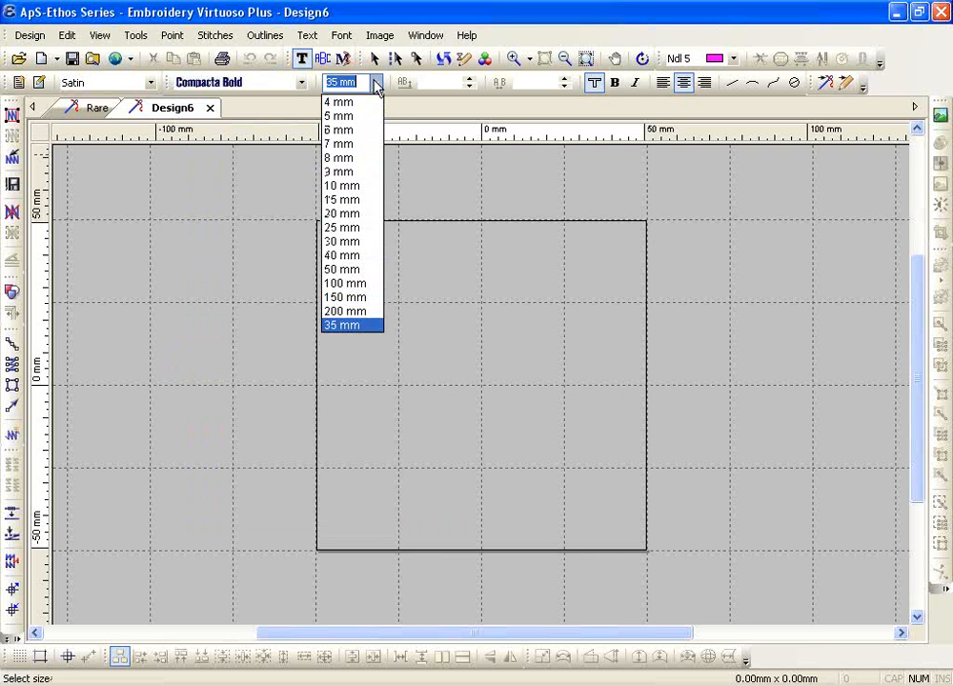
{"action": "left_click", "coordinate": [352, 186]}
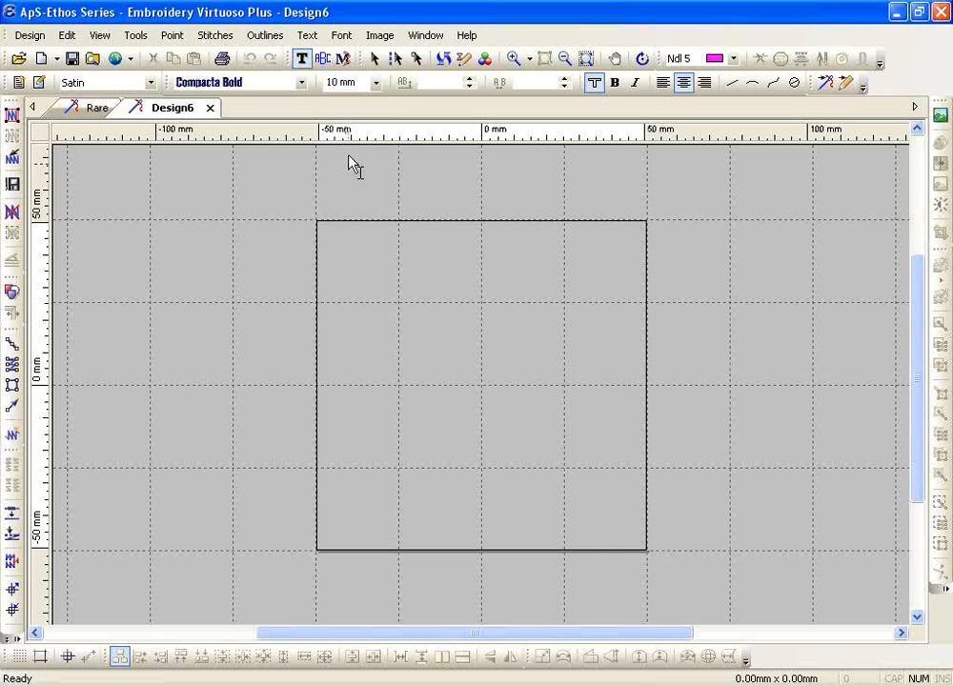
Set a centre-justified text insertion point in the upper-left area of the hoop
{"action": "left_click", "coordinate": [351, 337]}
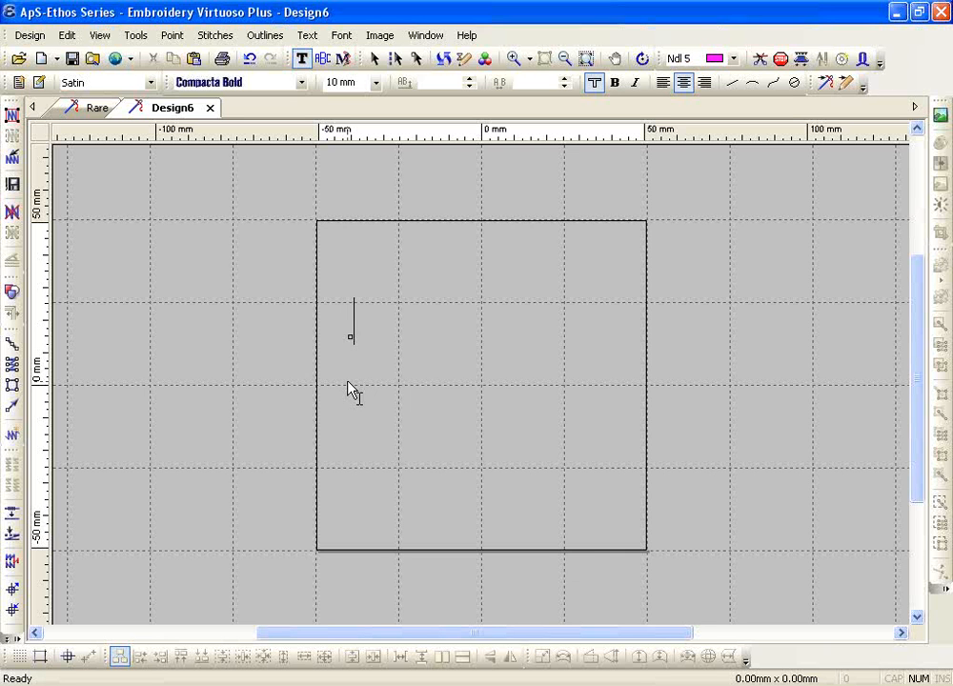
{"action": "left_click", "coordinate": [684, 81]}
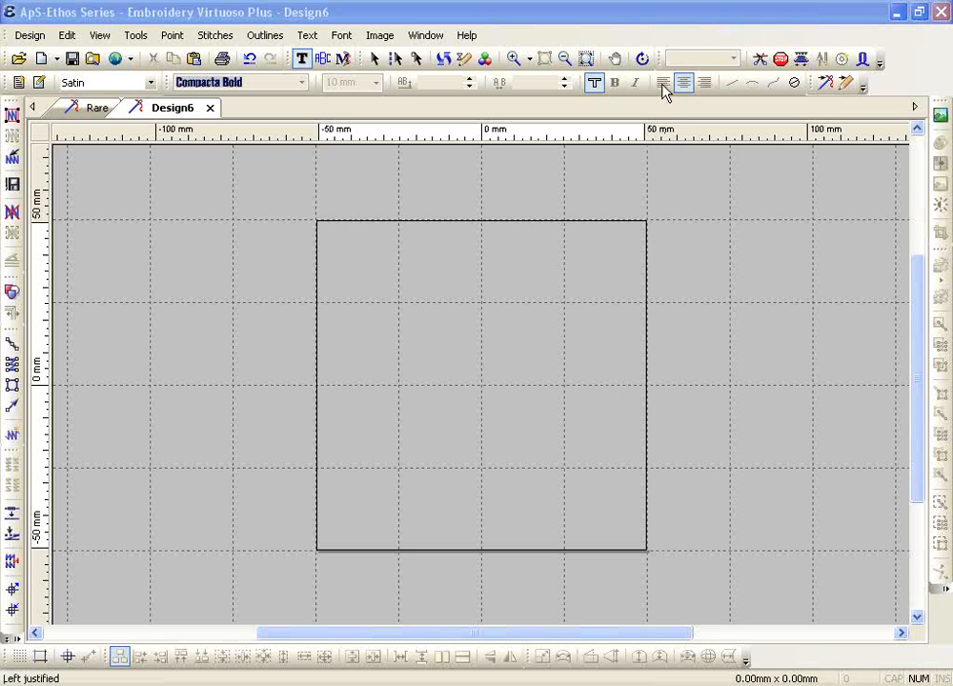
{"action": "left_click", "coordinate": [366, 331]}
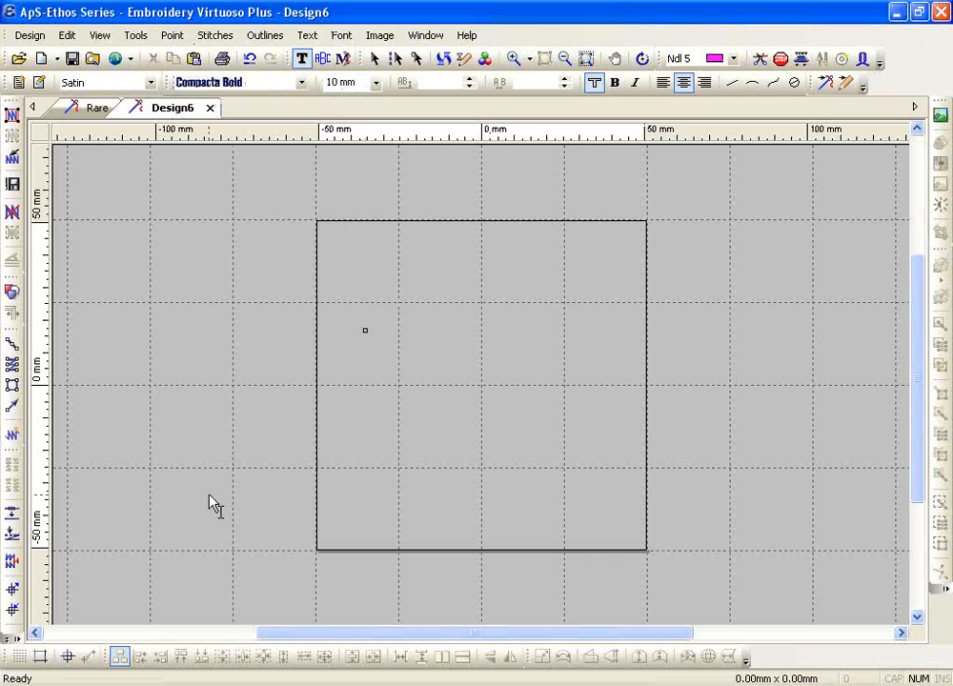
Enter 'ApS-Ethos' as Compacta Bold lettering and commit it to the hoop
{"action": "type", "text": "ApS"}
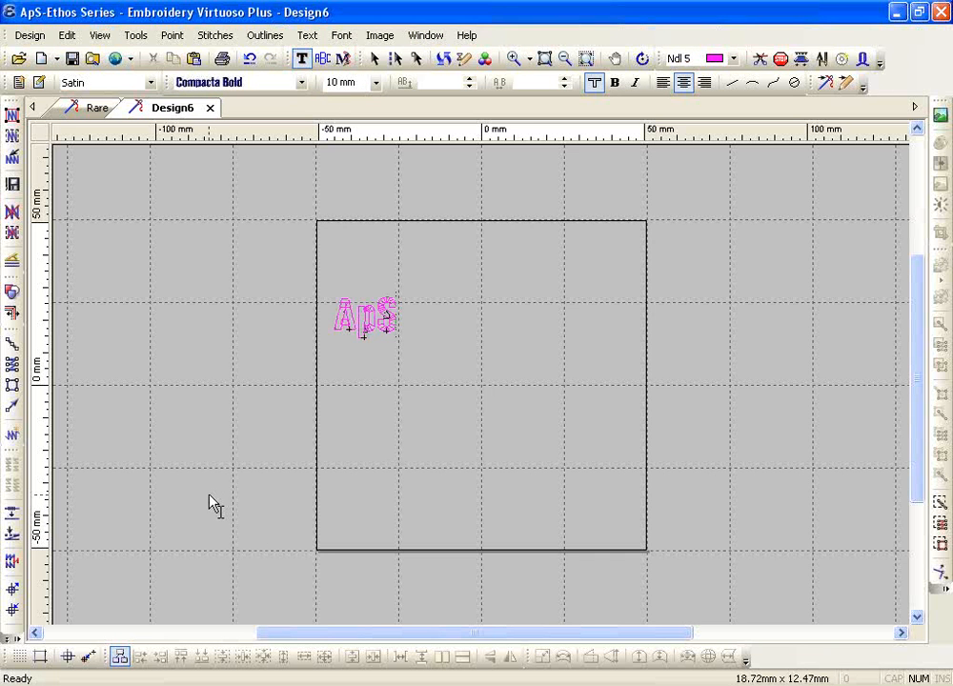
{"action": "type", "text": "-Ethos"}
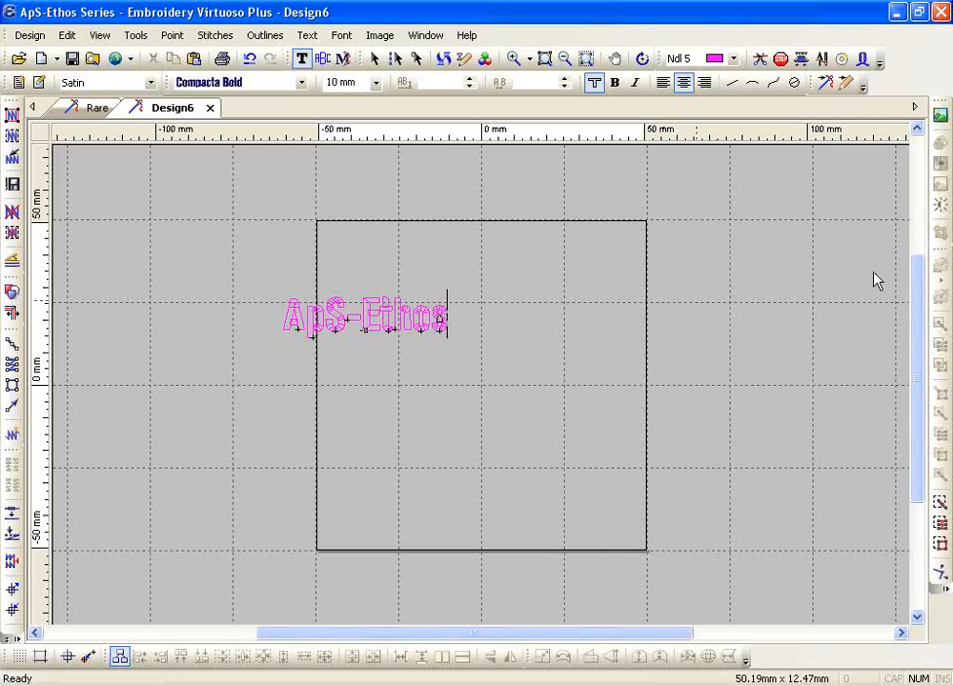
{"action": "key", "text": "Return"}
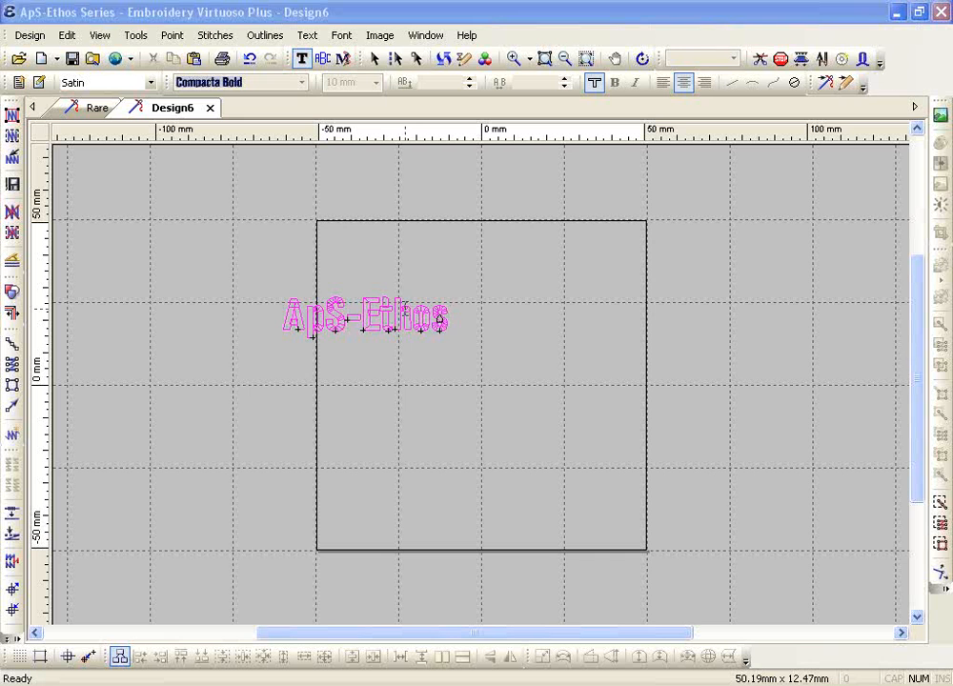
Select the ApS-Ethos lettering for text editing and show its font list
{"action": "left_click", "coordinate": [391, 303]}
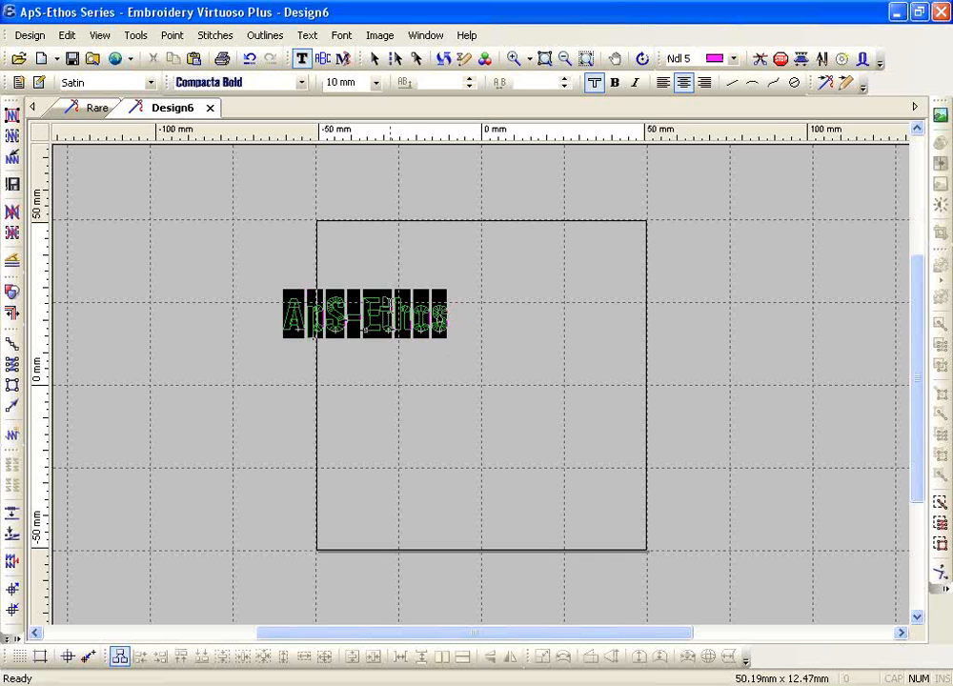
{"action": "left_click", "coordinate": [300, 60]}
{"action": "left_click", "coordinate": [302, 83]}
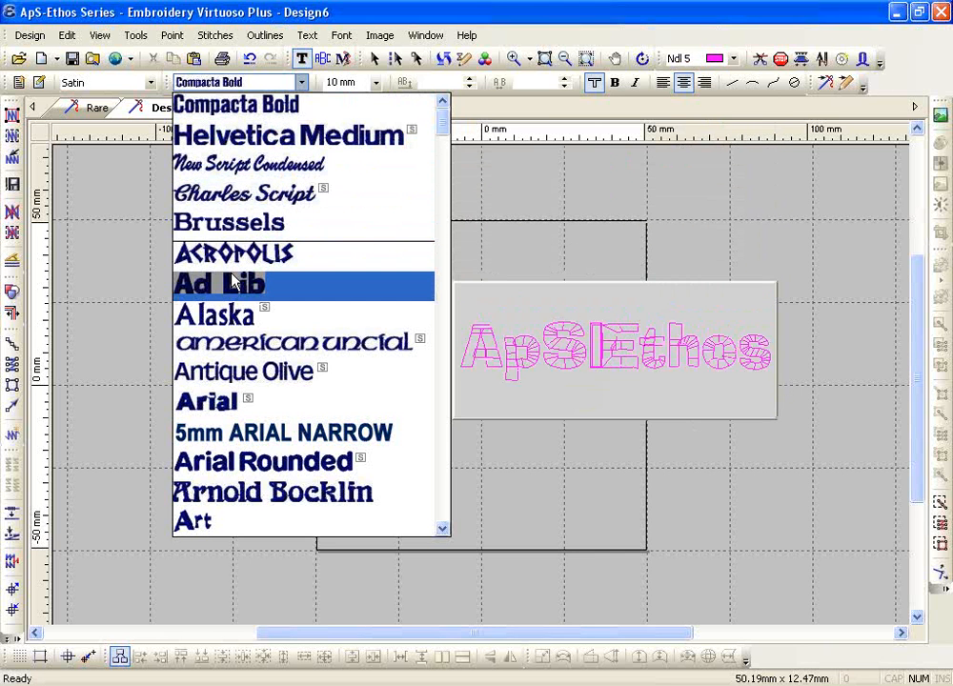
Change the ApS-Ethos lettering font from Compacta Bold to COPPER PLATE
{"action": "scroll", "coordinate": [230, 284], "scroll_direction": "down", "scroll_amount": 3}
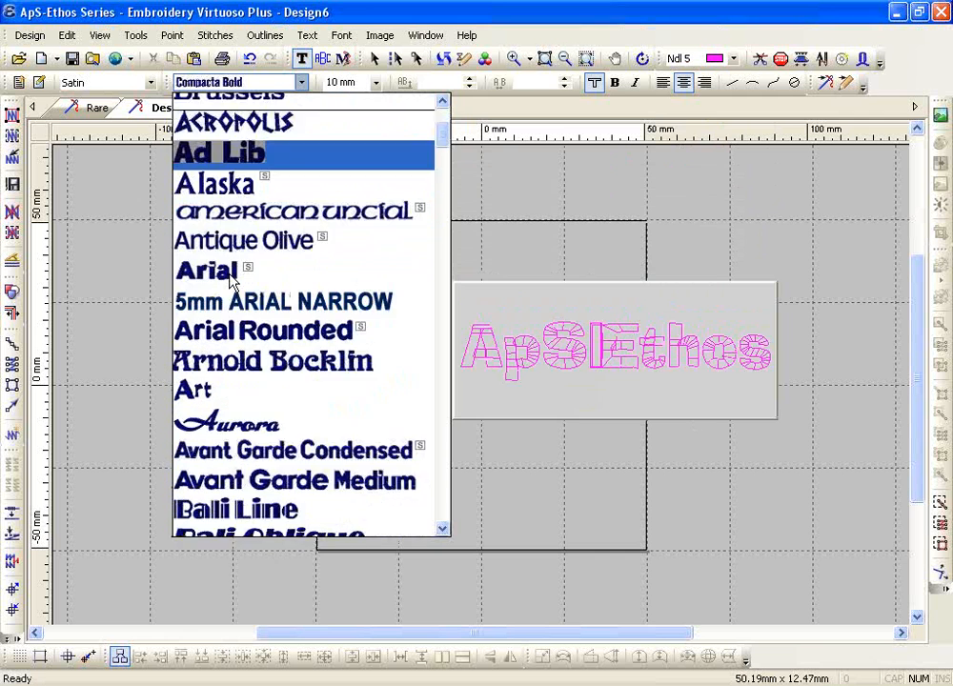
{"action": "scroll", "coordinate": [230, 283], "scroll_direction": "down", "scroll_amount": 5}
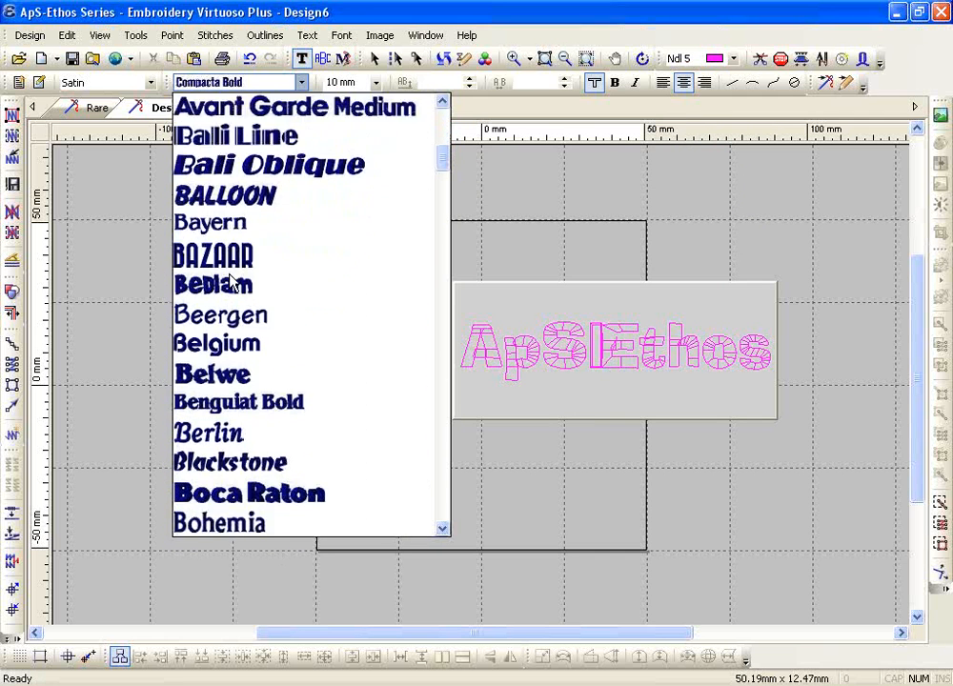
{"action": "scroll", "coordinate": [230, 283], "scroll_direction": "down", "scroll_amount": 4}
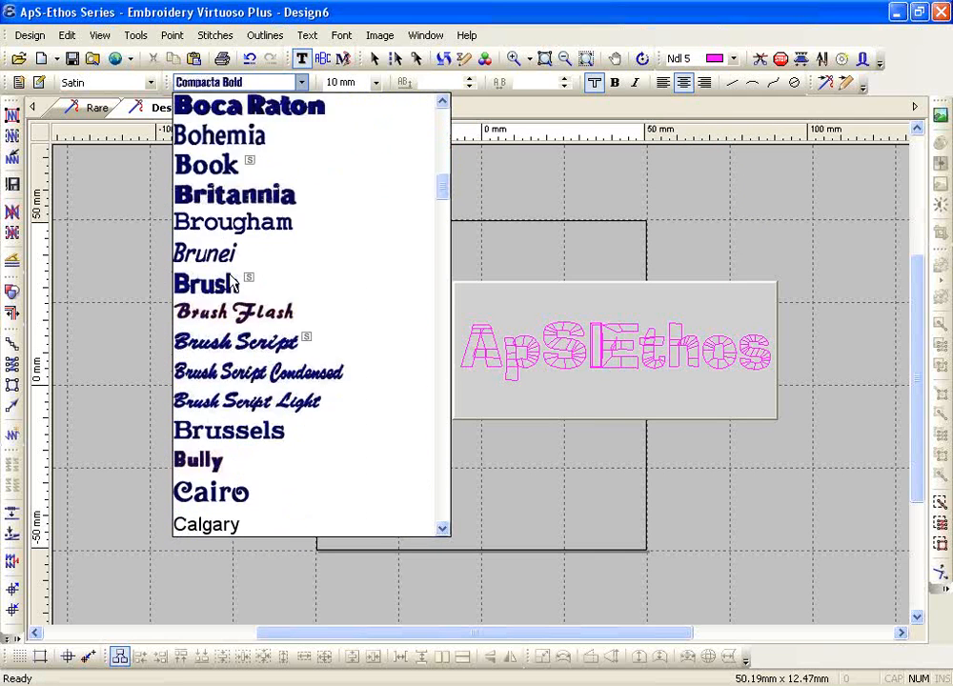
{"action": "scroll", "coordinate": [230, 283], "scroll_direction": "down", "scroll_amount": 5}
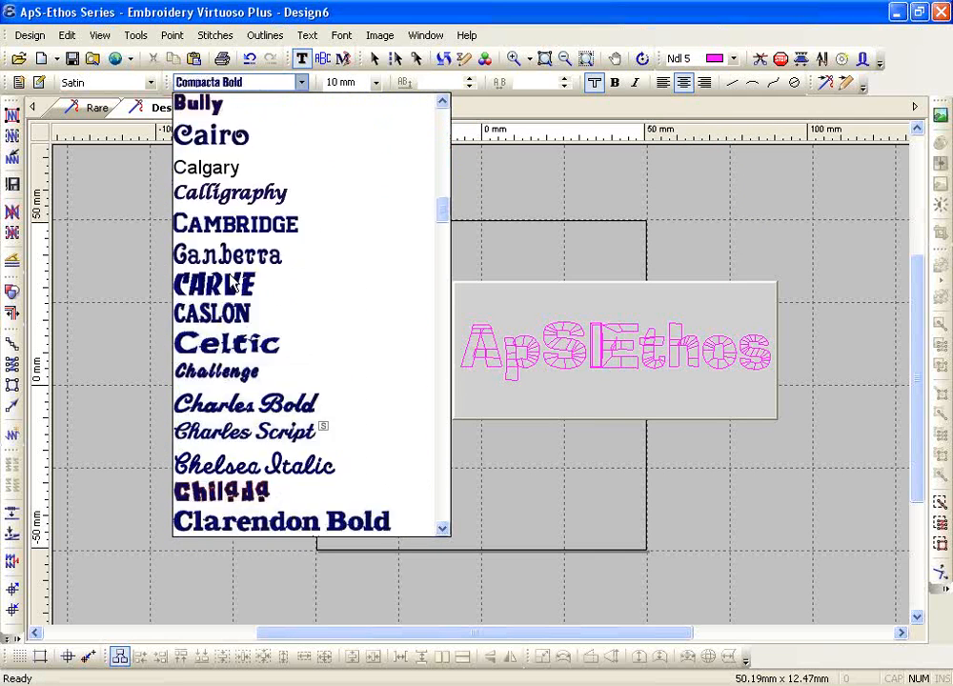
{"action": "scroll", "coordinate": [230, 283], "scroll_direction": "down", "scroll_amount": 4}
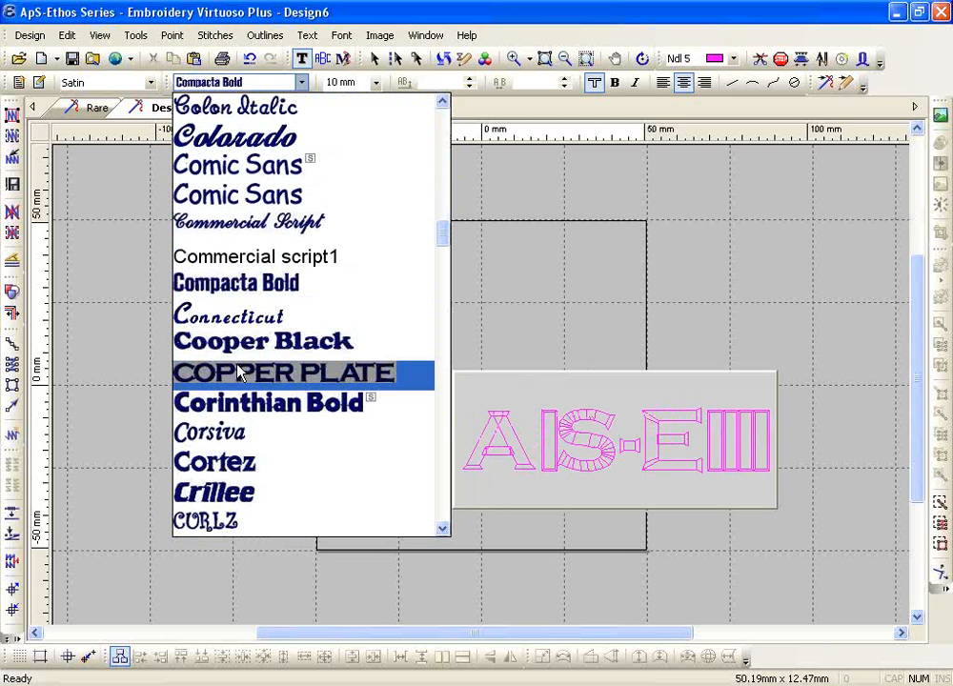
{"action": "left_click", "coordinate": [240, 373]}
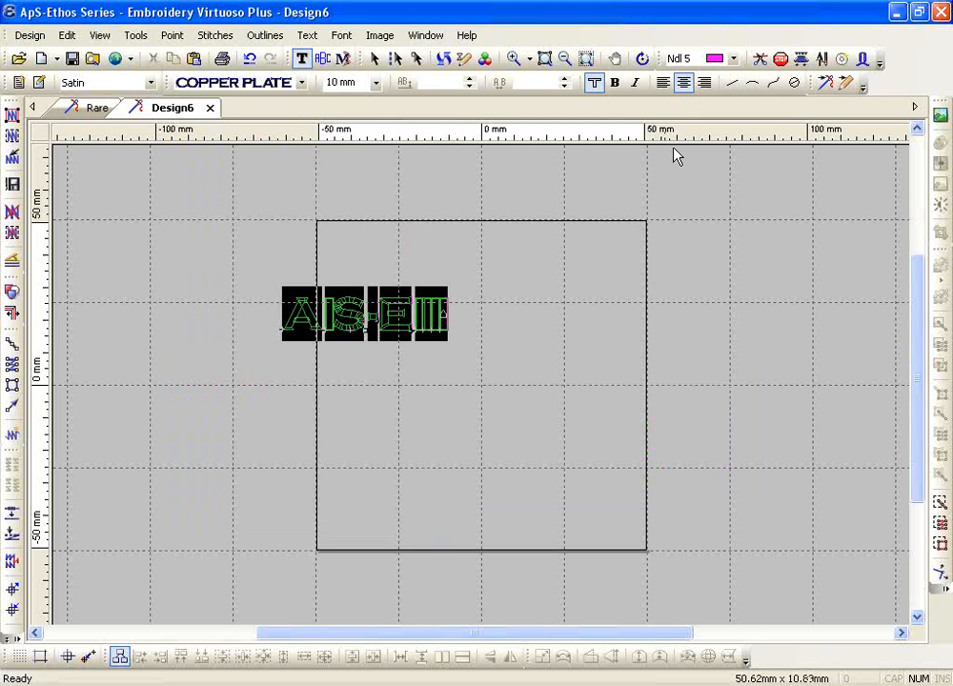
{"action": "left_click", "coordinate": [514, 59]}
Zoom in on the COPPER PLATE lettering and select the boxy glyph standing in for p
{"action": "left_click_drag", "start_coordinate": [262, 249], "coordinate": [489, 377]}
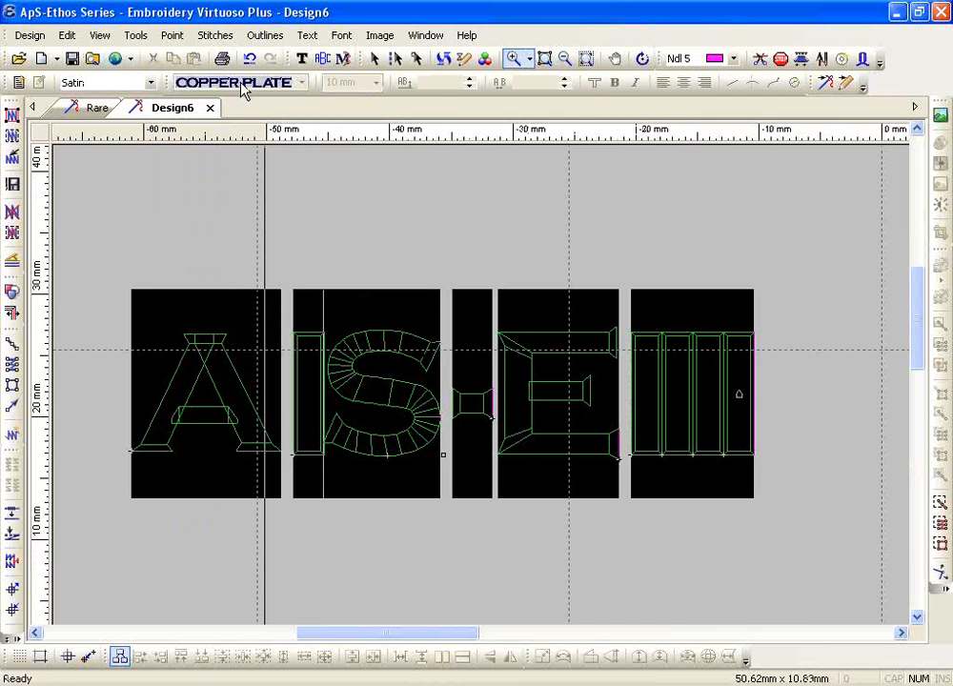
{"action": "right_click", "coordinate": [296, 374]}
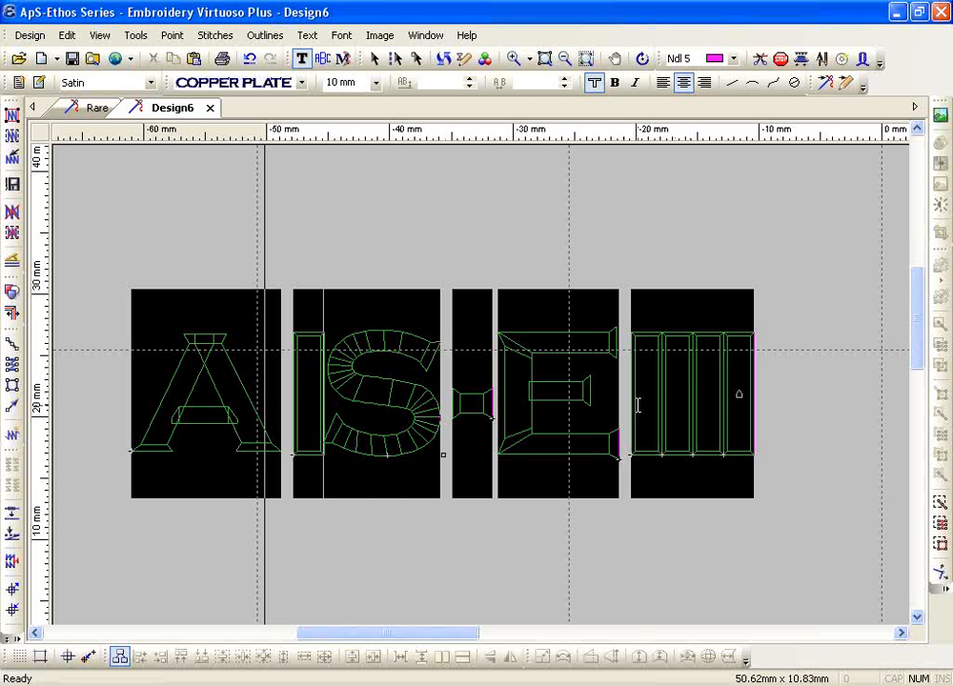
{"action": "left_click", "coordinate": [315, 386]}
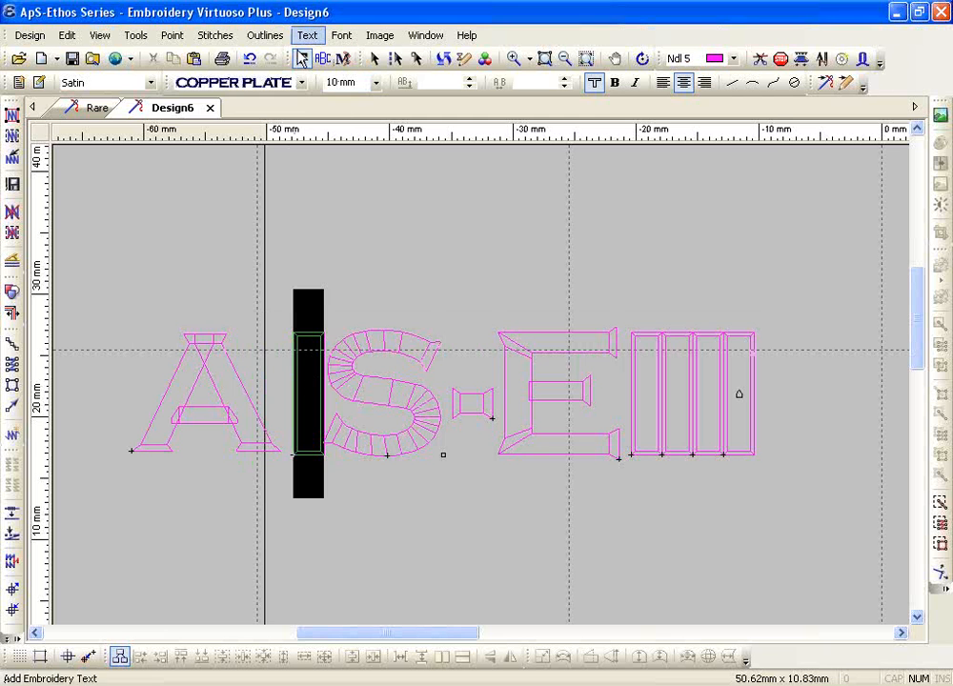
Replace the p glyph with an uppercase P in COPPER PLATE at 8 mm
{"action": "left_click", "coordinate": [301, 83]}
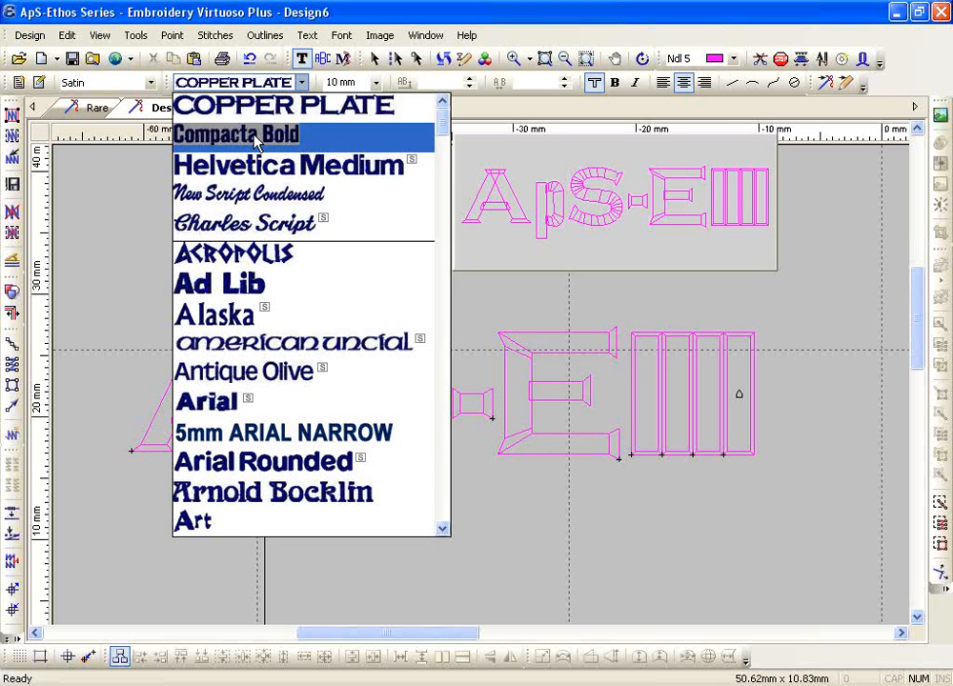
{"action": "left_click", "coordinate": [241, 317]}
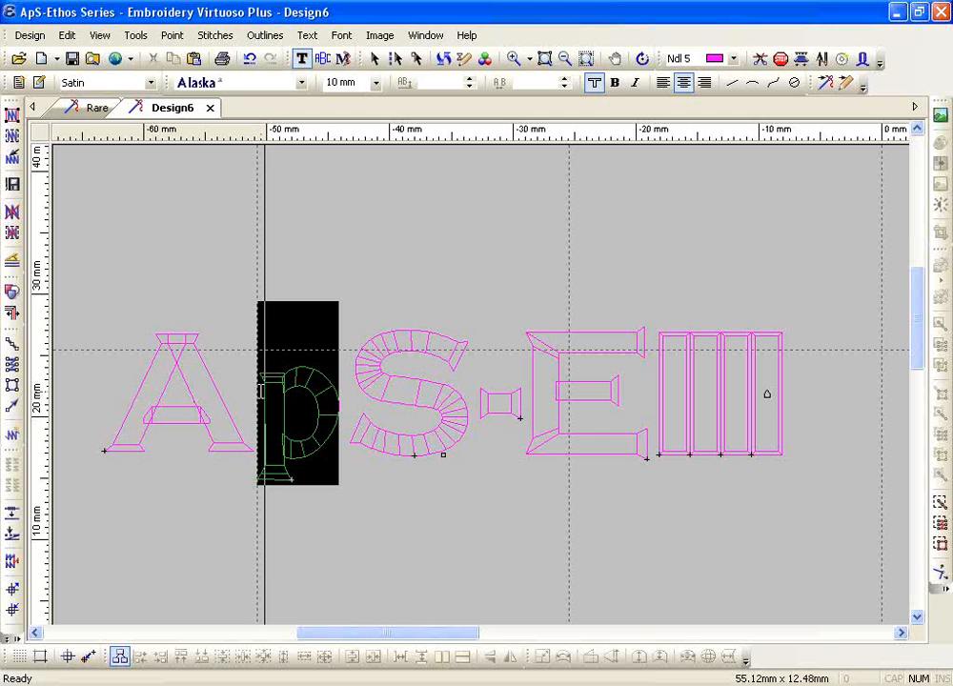
{"action": "type", "text": "P"}
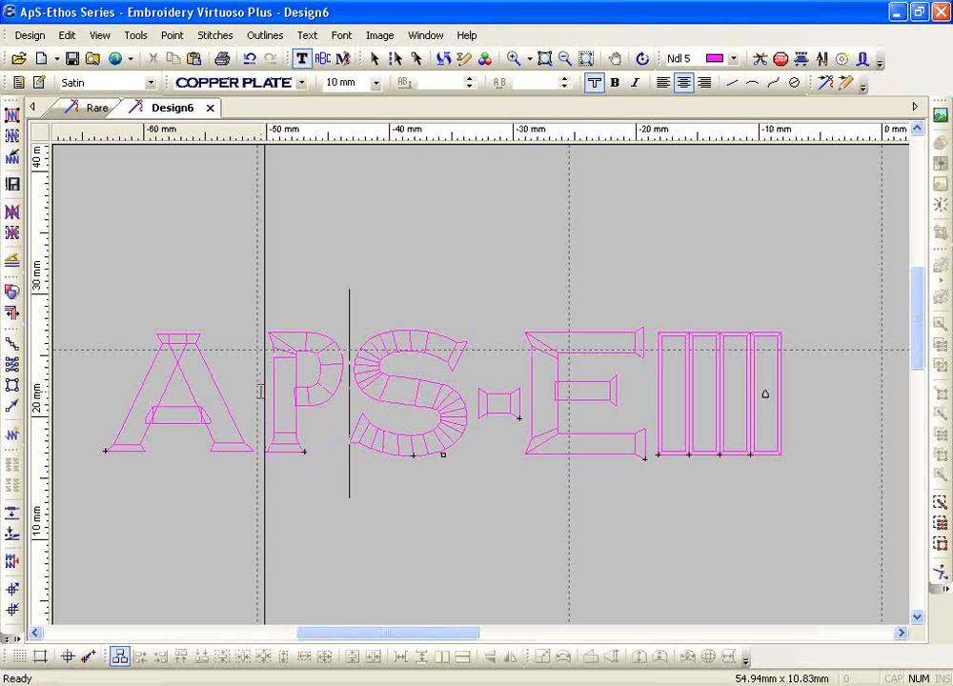
{"action": "left_click_drag", "start_coordinate": [265, 391], "coordinate": [317, 385]}
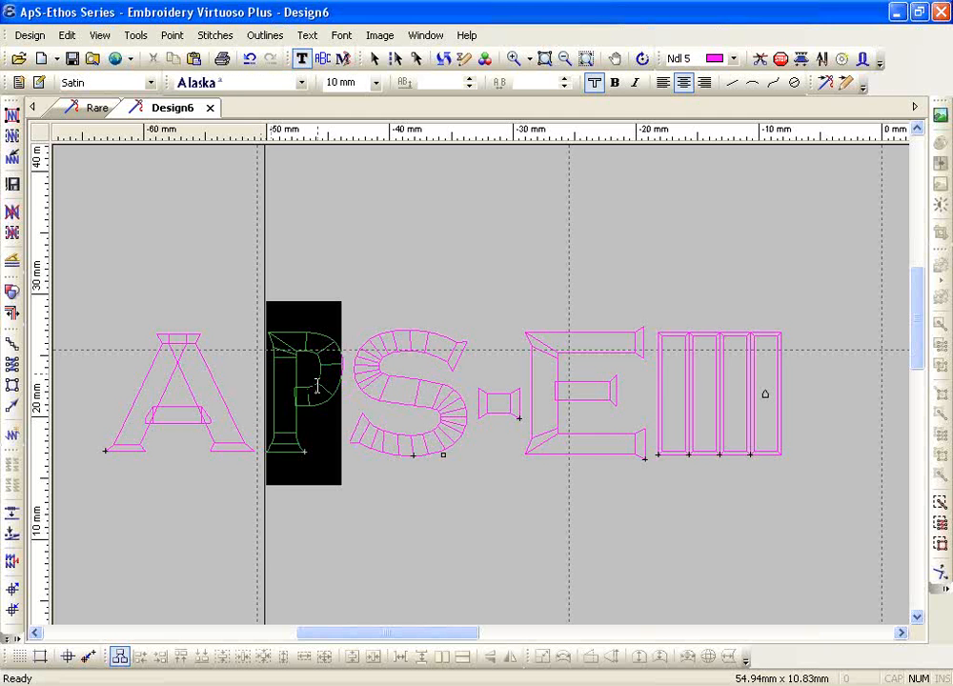
{"action": "left_click", "coordinate": [302, 83]}
{"action": "left_click", "coordinate": [255, 134]}
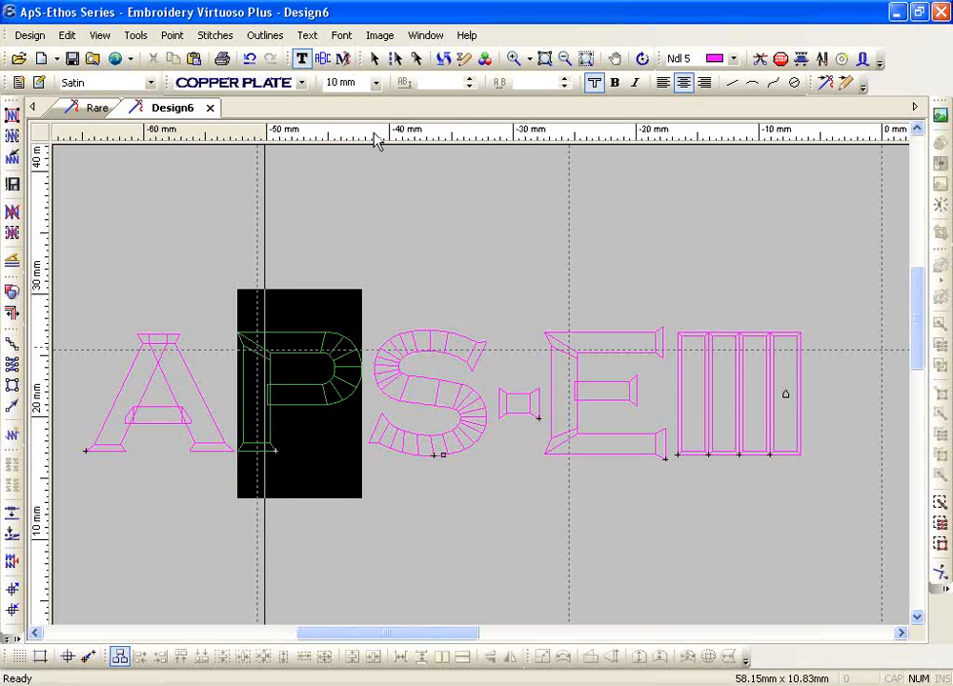
{"action": "left_click", "coordinate": [375, 84]}
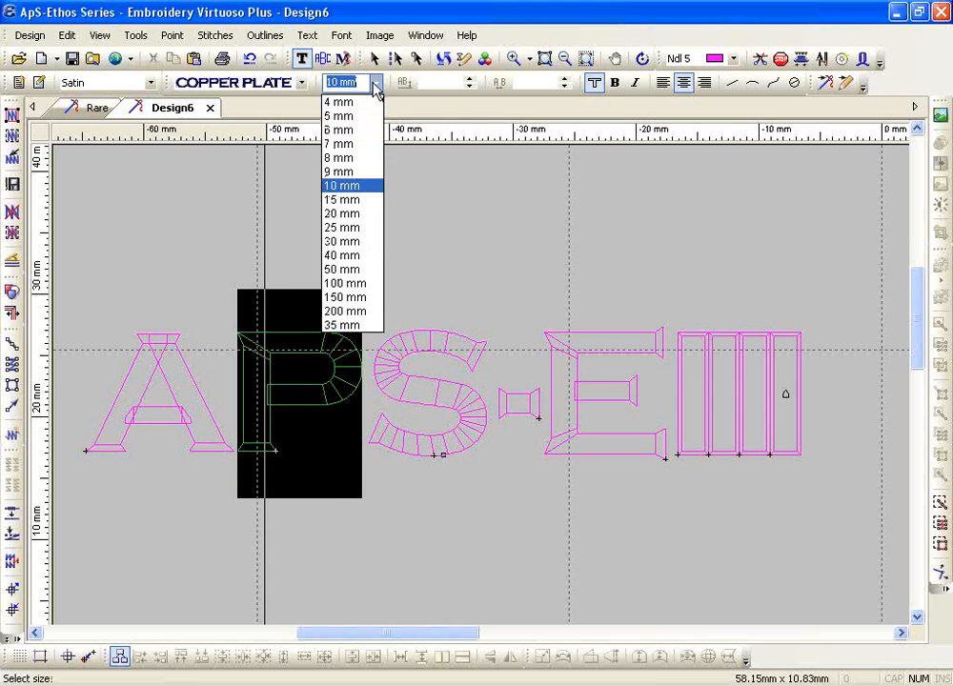
{"action": "left_click", "coordinate": [353, 158]}
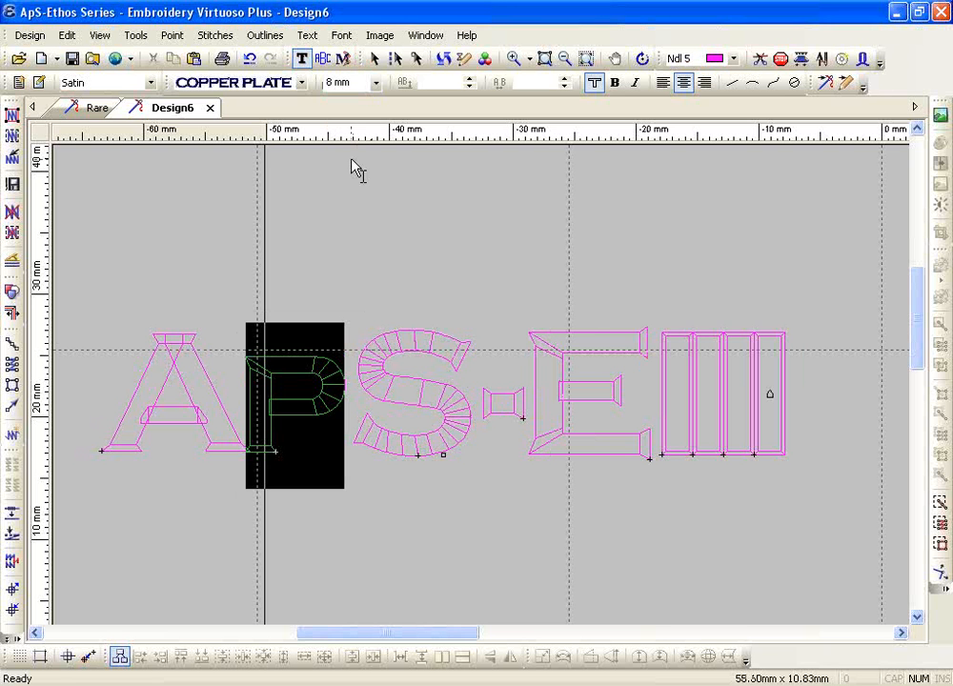
{"action": "left_click_drag", "start_coordinate": [441, 641], "coordinate": [508, 638]}
Replace the four placeholder glyphs with uppercase THOS at 8 mm, so the word reads ETHOS
{"action": "left_click", "coordinate": [360, 401]}
{"action": "left_click_drag", "start_coordinate": [360, 398], "coordinate": [470, 399]}
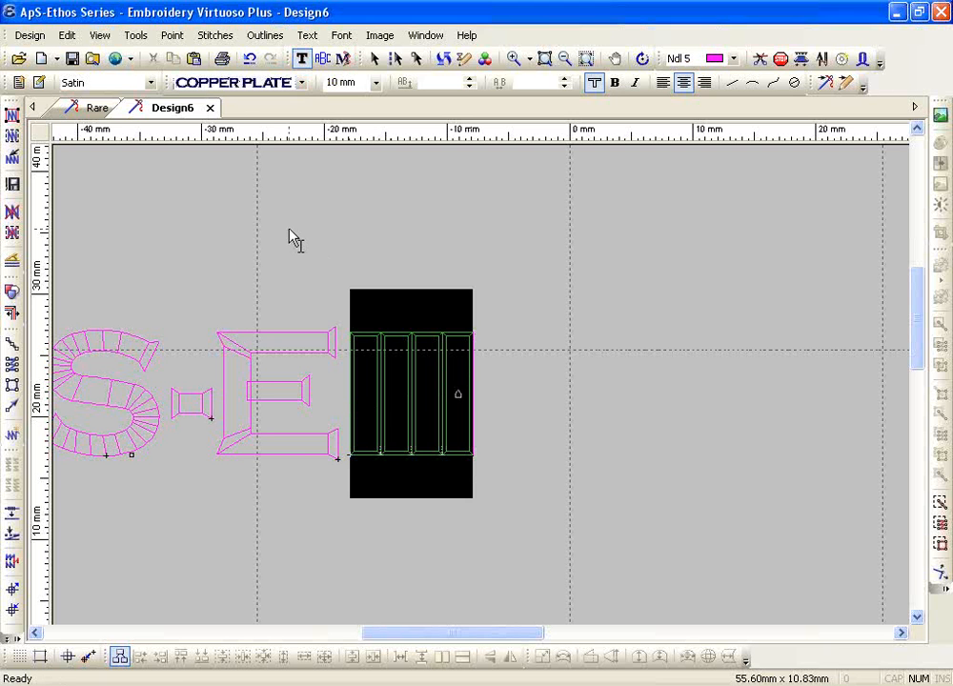
{"action": "type", "text": "T"}
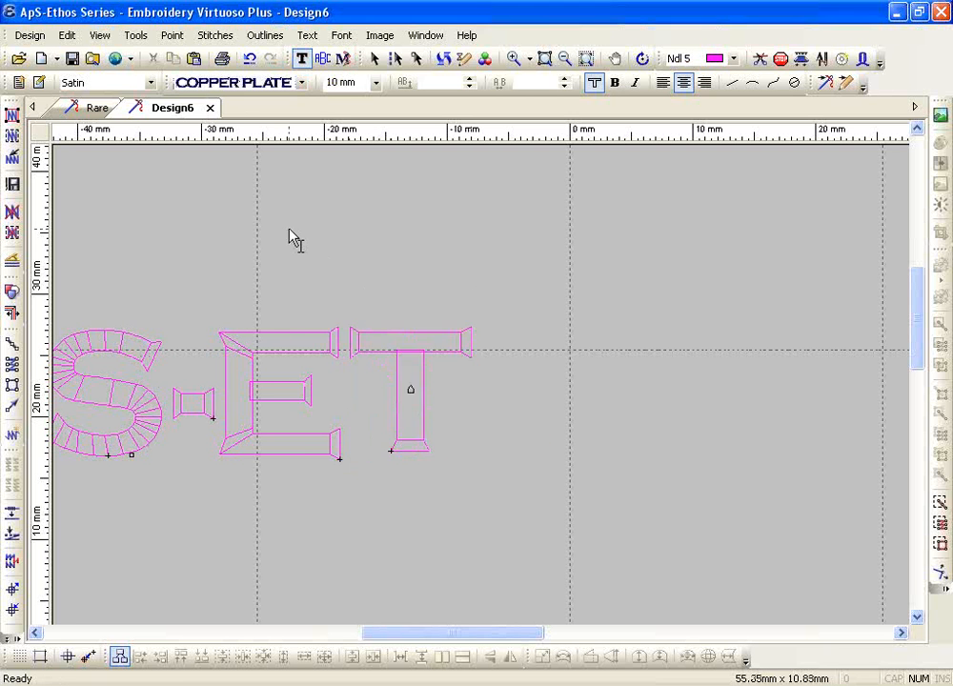
{"action": "type", "text": "HOS"}
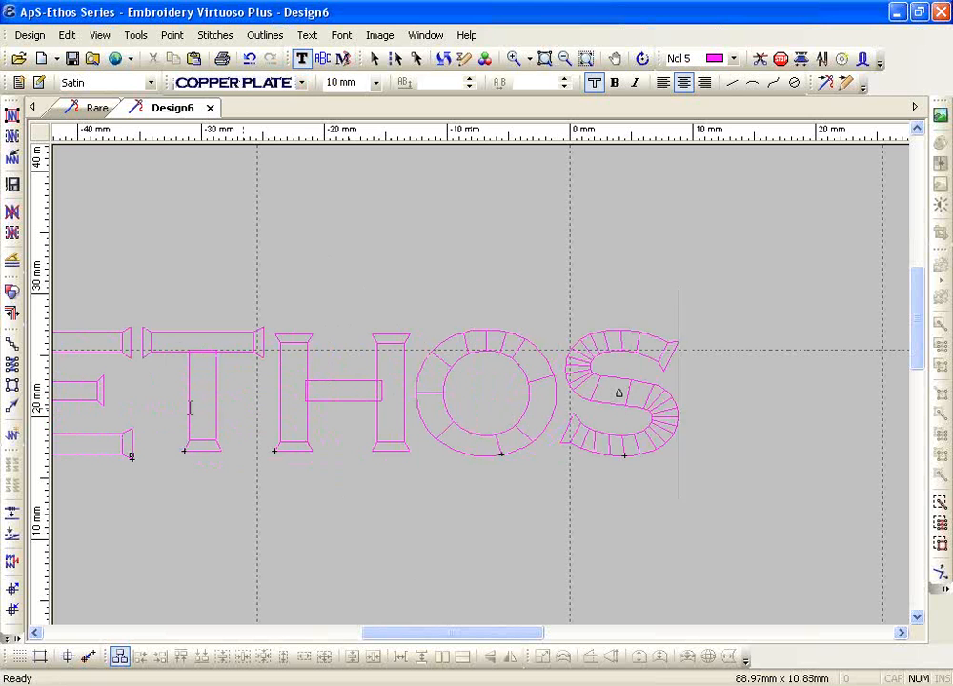
{"action": "left_click_drag", "start_coordinate": [181, 409], "coordinate": [626, 421]}
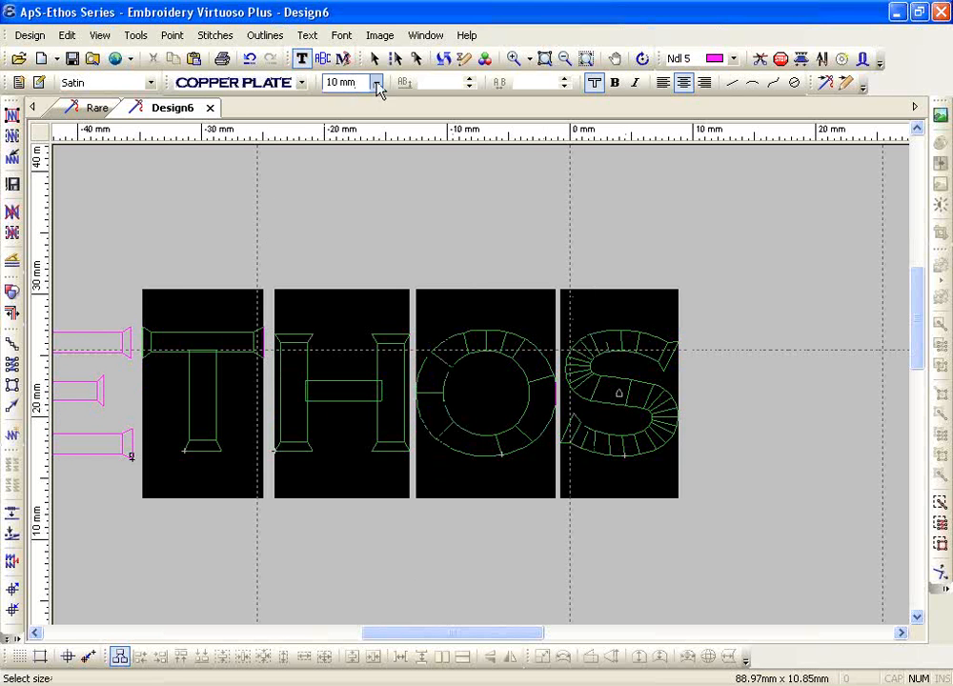
{"action": "left_click", "coordinate": [376, 84]}
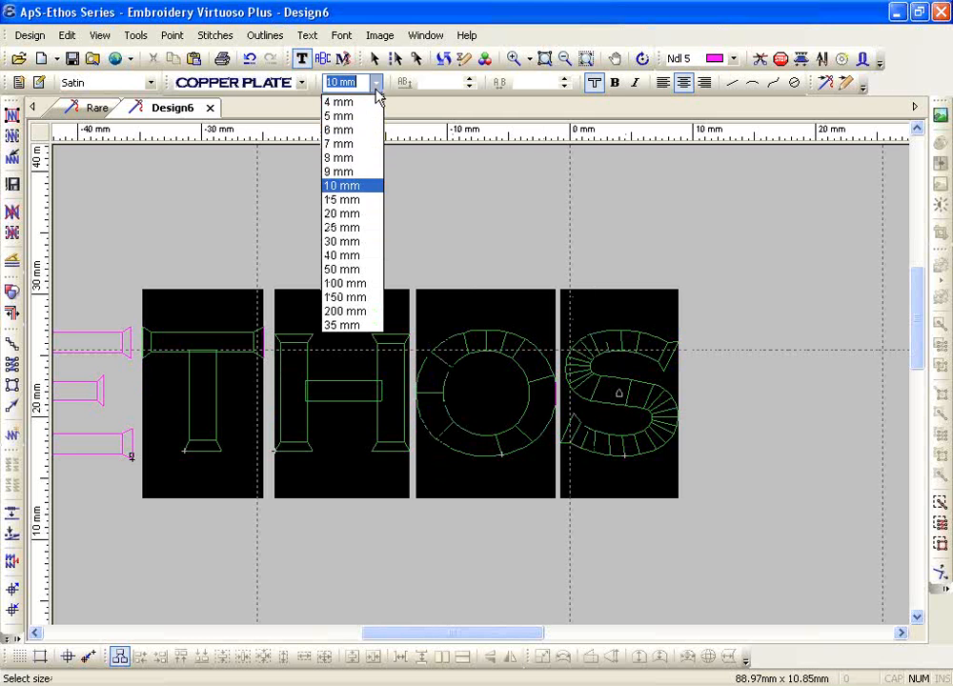
{"action": "left_click", "coordinate": [343, 159]}
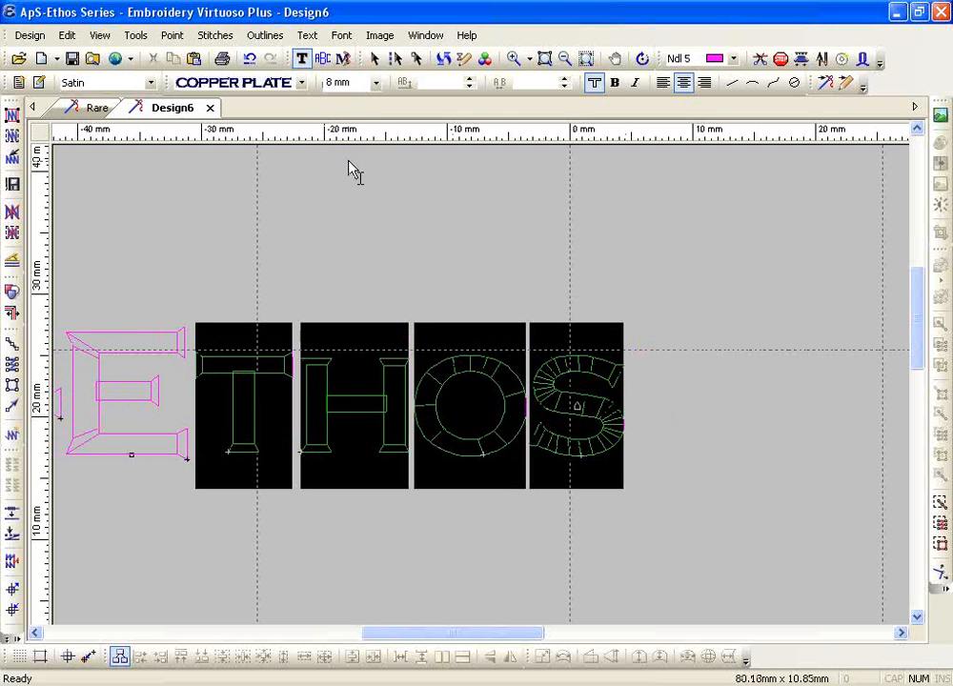
{"action": "key", "text": "Escape"}
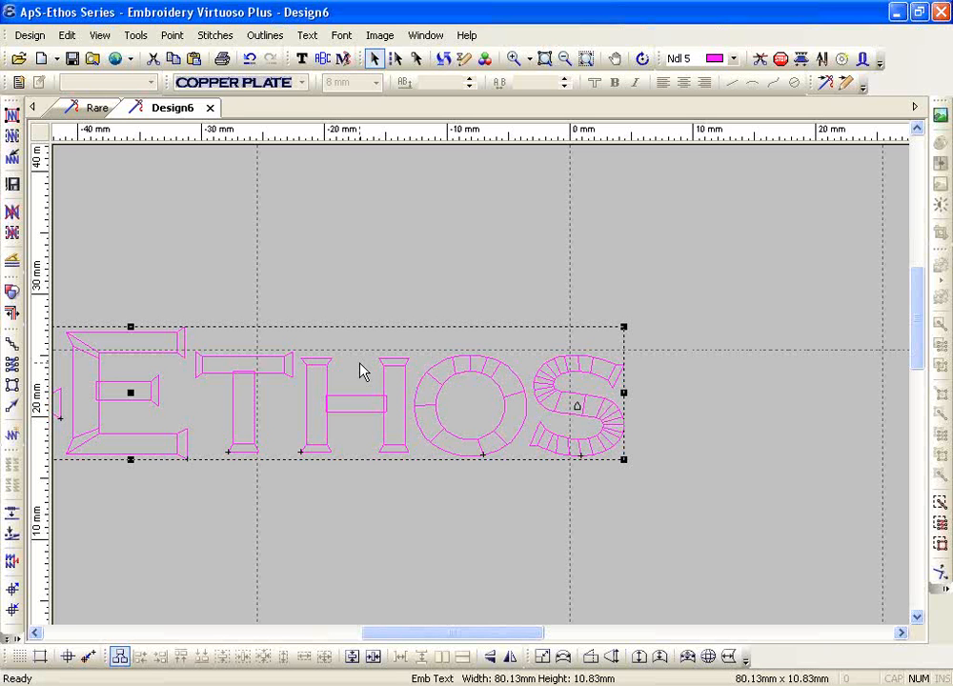
{"action": "left_click", "coordinate": [302, 58]}
Replace the T in ETHOS with an asterisk in Alaska, dismissing the narrow satin bars warning
{"action": "left_click", "coordinate": [229, 380]}
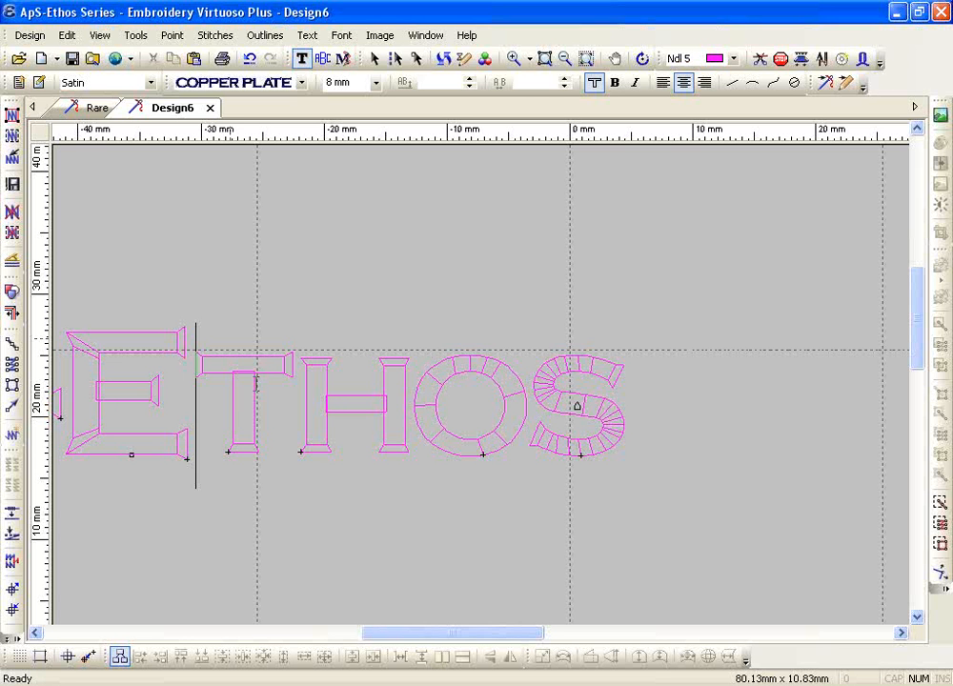
{"action": "key", "text": "Delete"}
{"action": "type", "text": "*"}
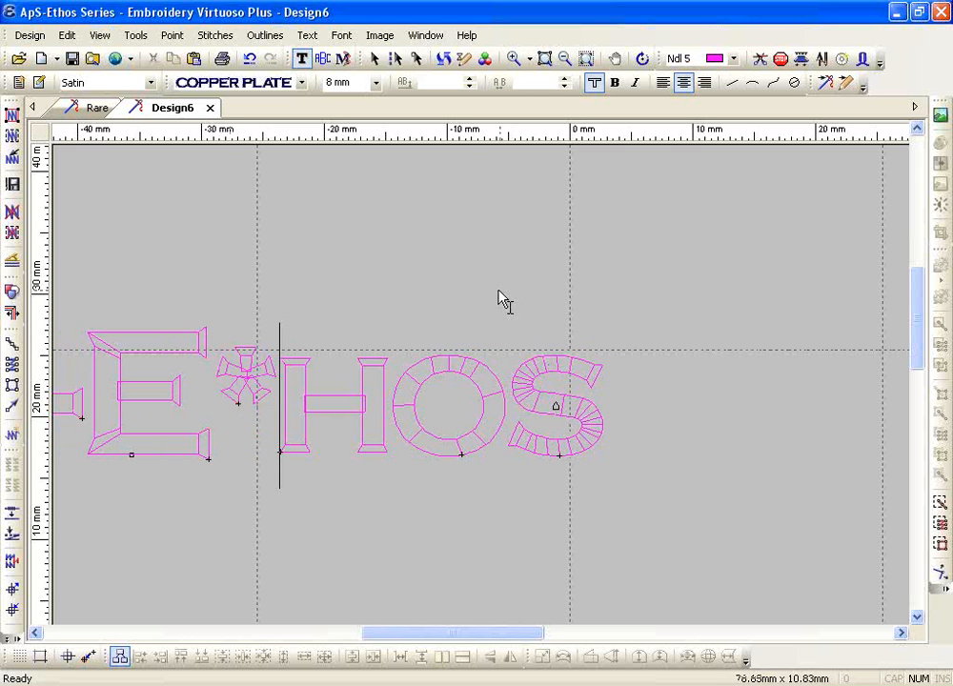
{"action": "left_click_drag", "start_coordinate": [233, 384], "coordinate": [259, 380]}
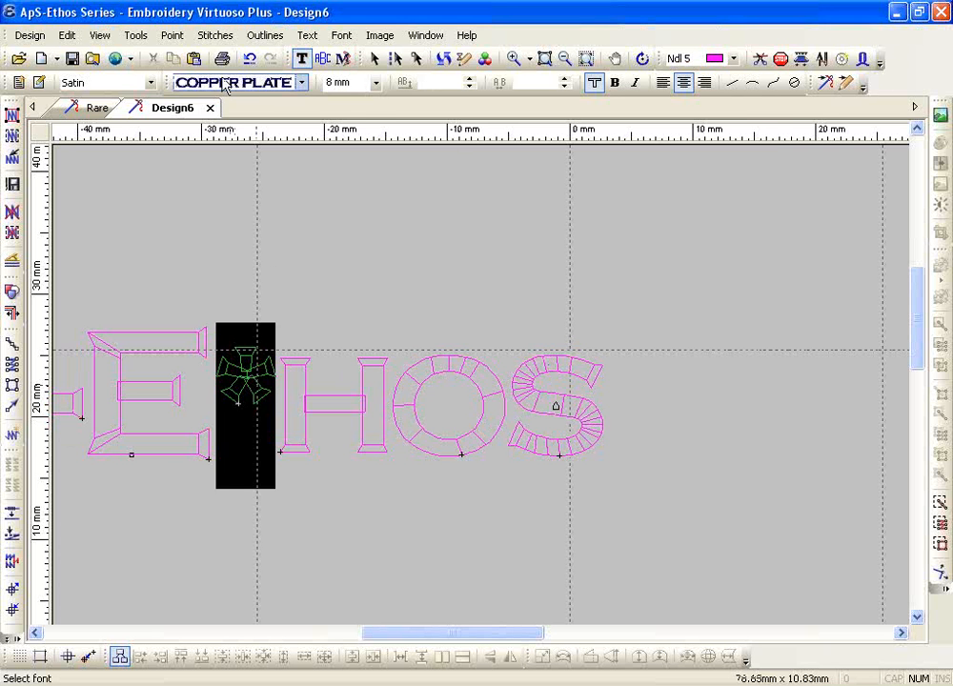
{"action": "left_click", "coordinate": [183, 82]}
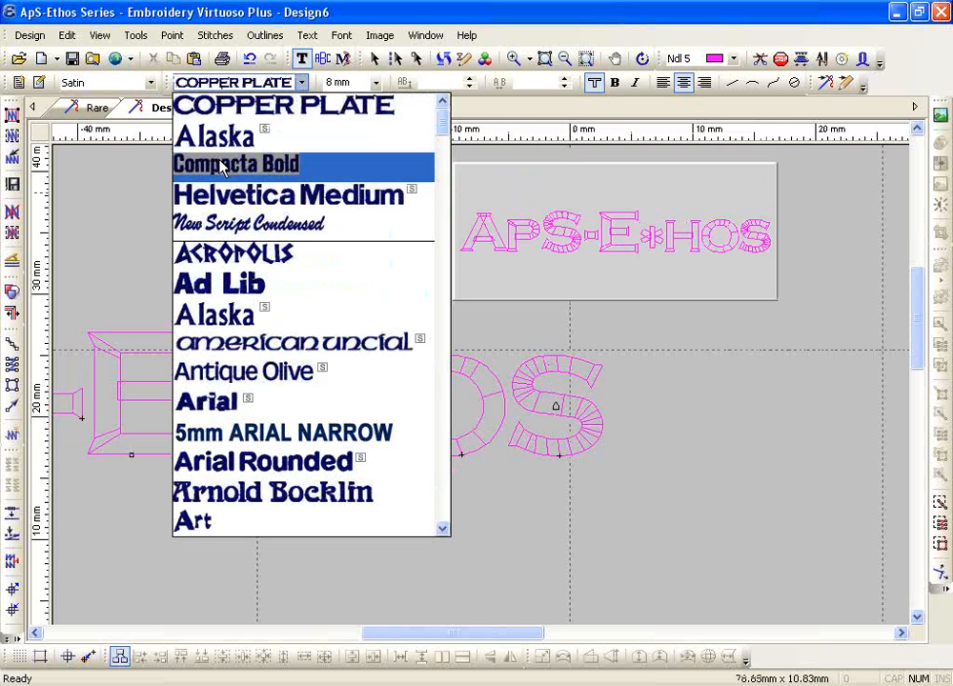
{"action": "left_click", "coordinate": [219, 267]}
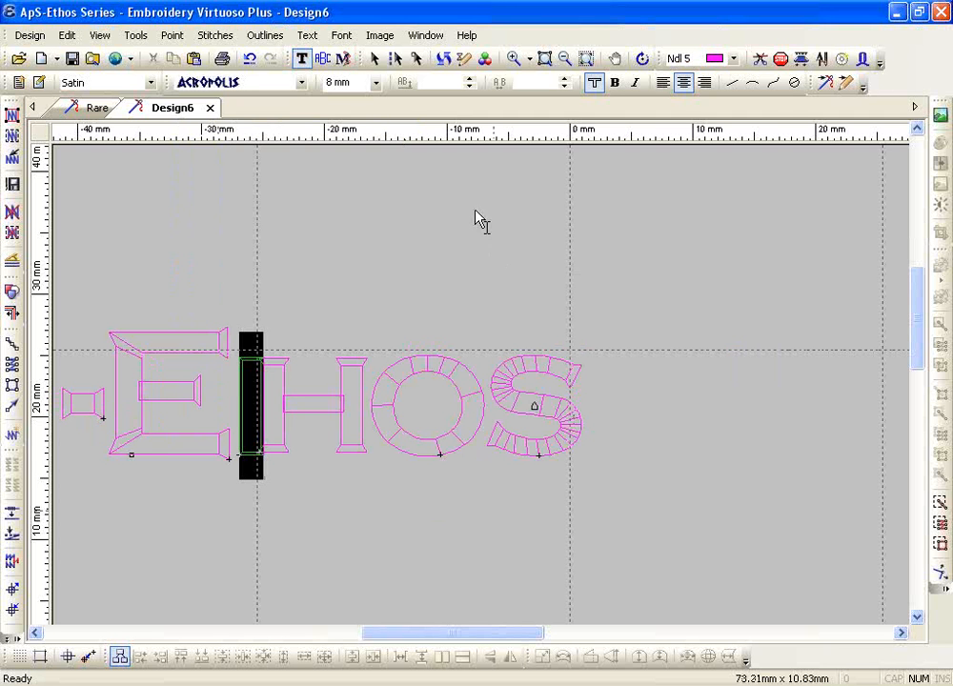
{"action": "left_click", "coordinate": [252, 83]}
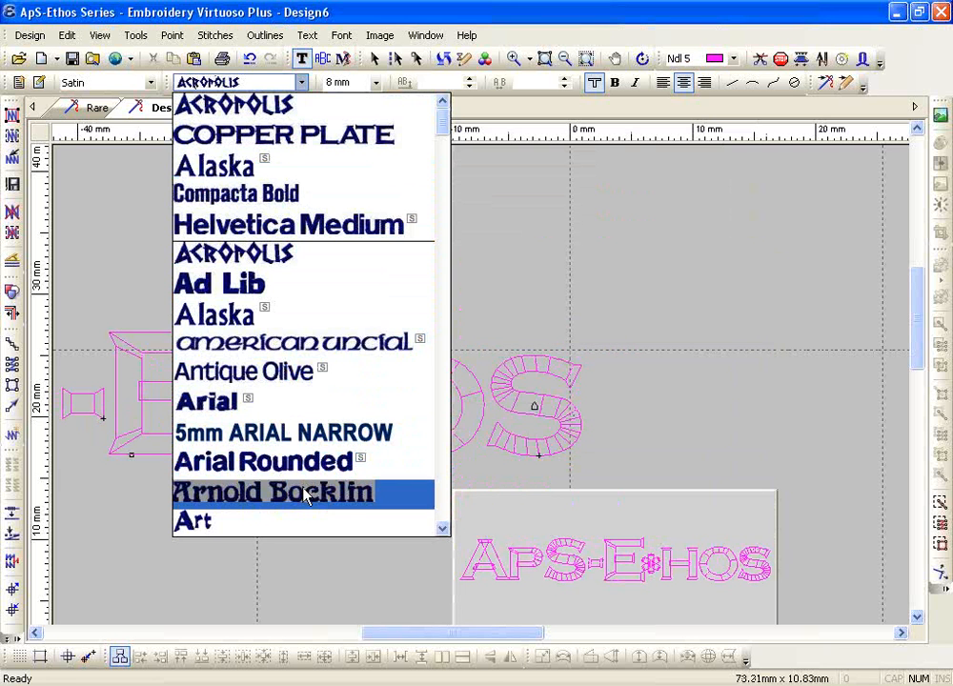
{"action": "left_click", "coordinate": [273, 312]}
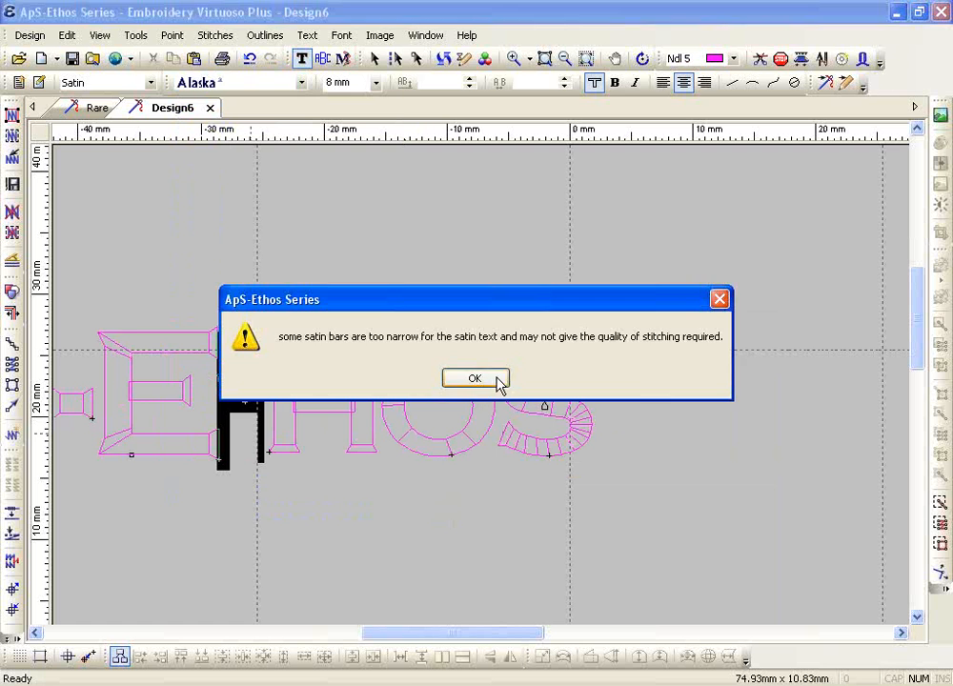
{"action": "left_click", "coordinate": [475, 378]}
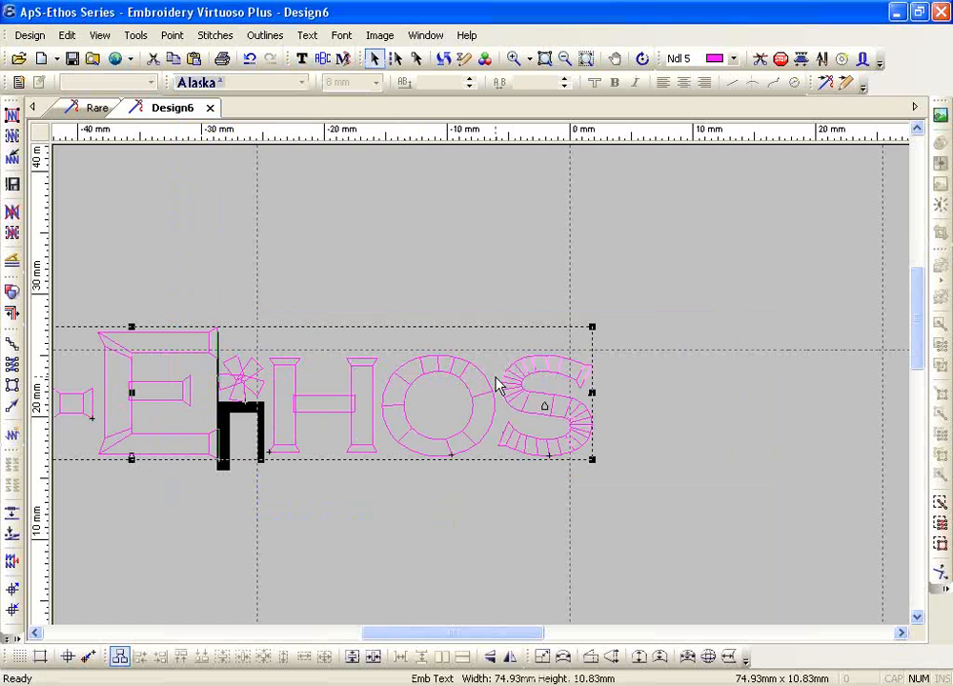
Redraw, show the whole hoop, and shift the ApS-Ethos lettering about 27 mm right
{"action": "left_click", "coordinate": [445, 60]}
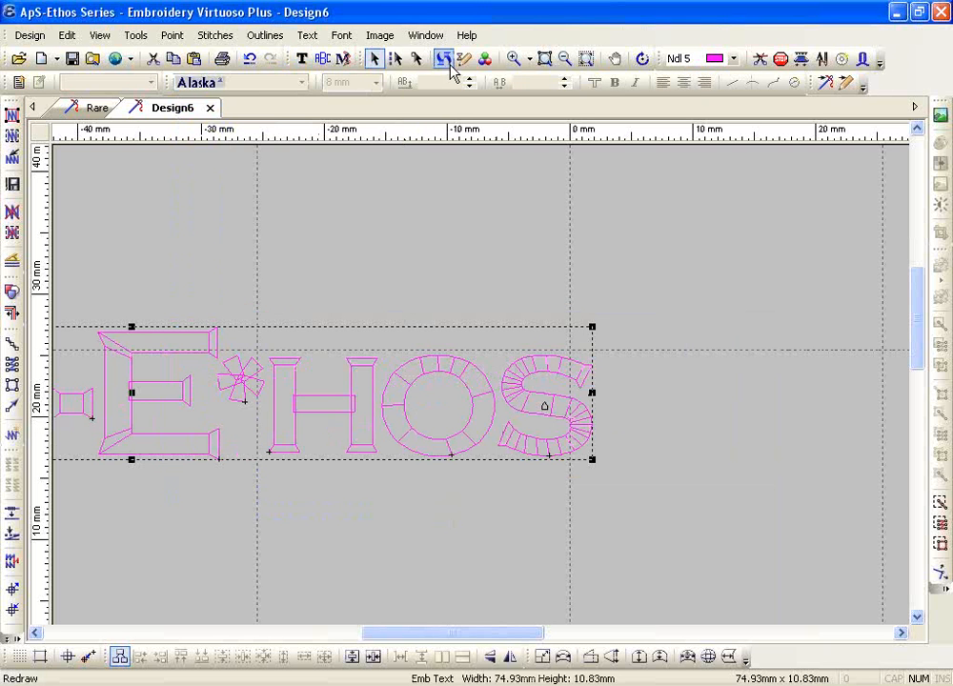
{"action": "left_click", "coordinate": [586, 59]}
{"action": "left_click_drag", "start_coordinate": [371, 285], "coordinate": [488, 284]}
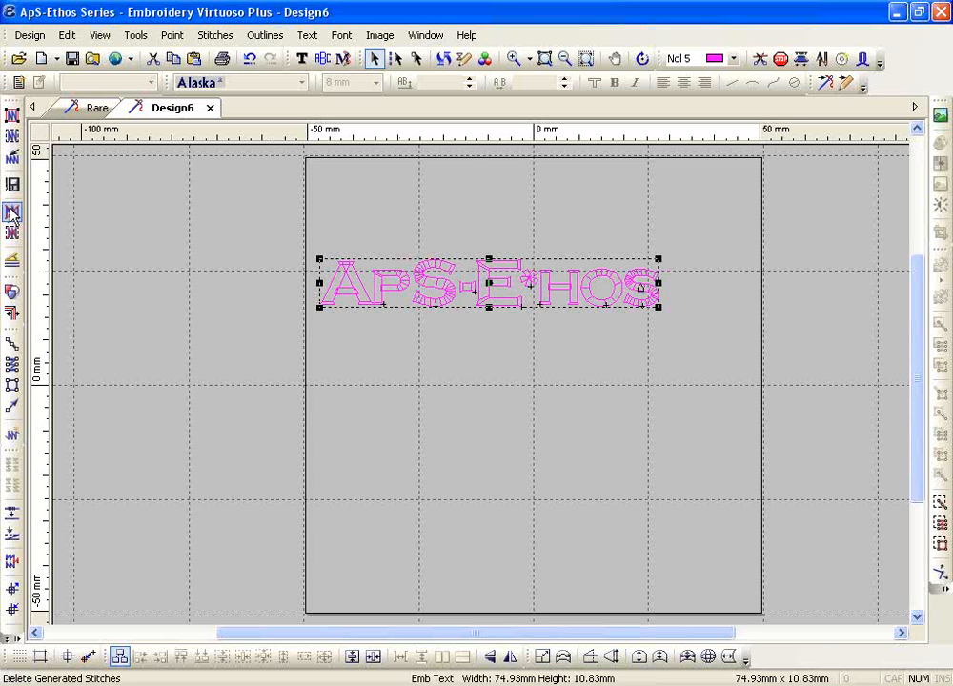
{"action": "left_click", "coordinate": [301, 58]}
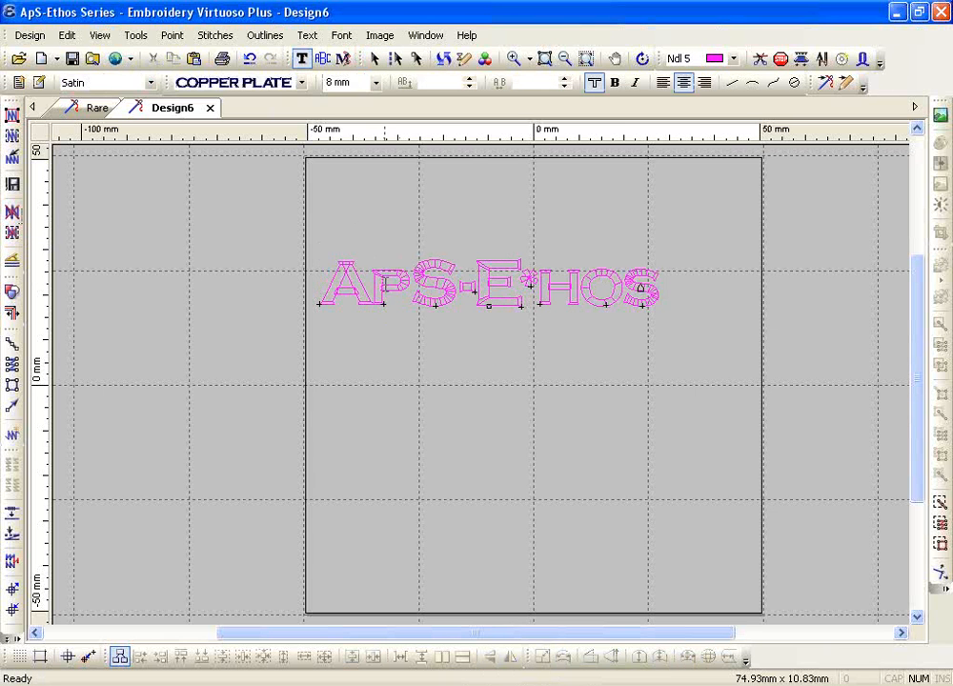
Reopen the ApS-Ethos lettering near the hoop's top for text editing
{"action": "left_click", "coordinate": [385, 284]}
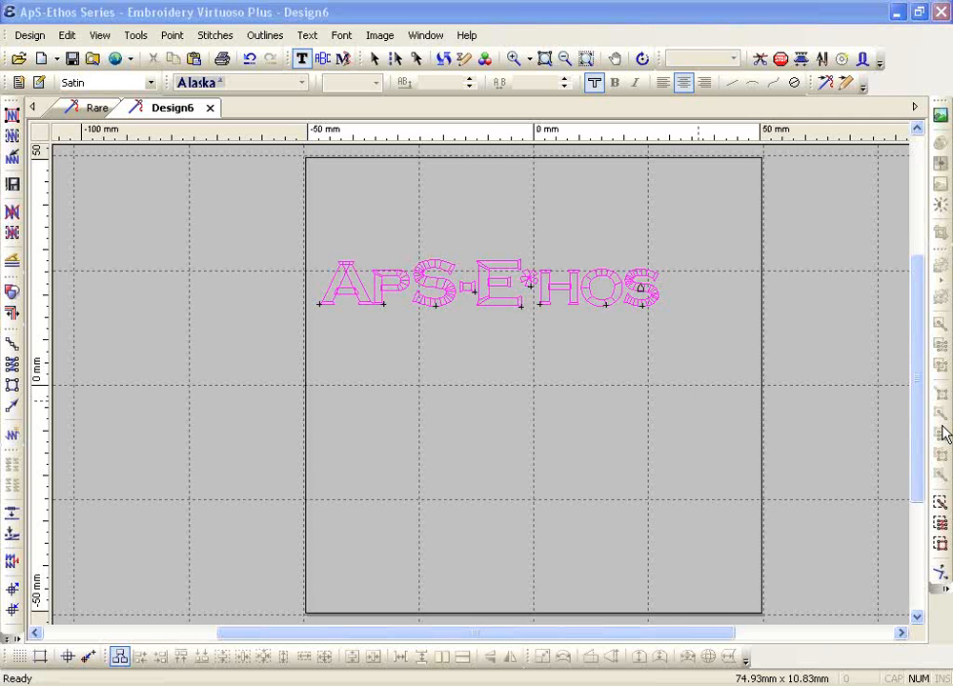
Add a second line reading AbcE in 9 mm Alaska Small Satin below ApS-Ethos
{"action": "left_click", "coordinate": [306, 63]}
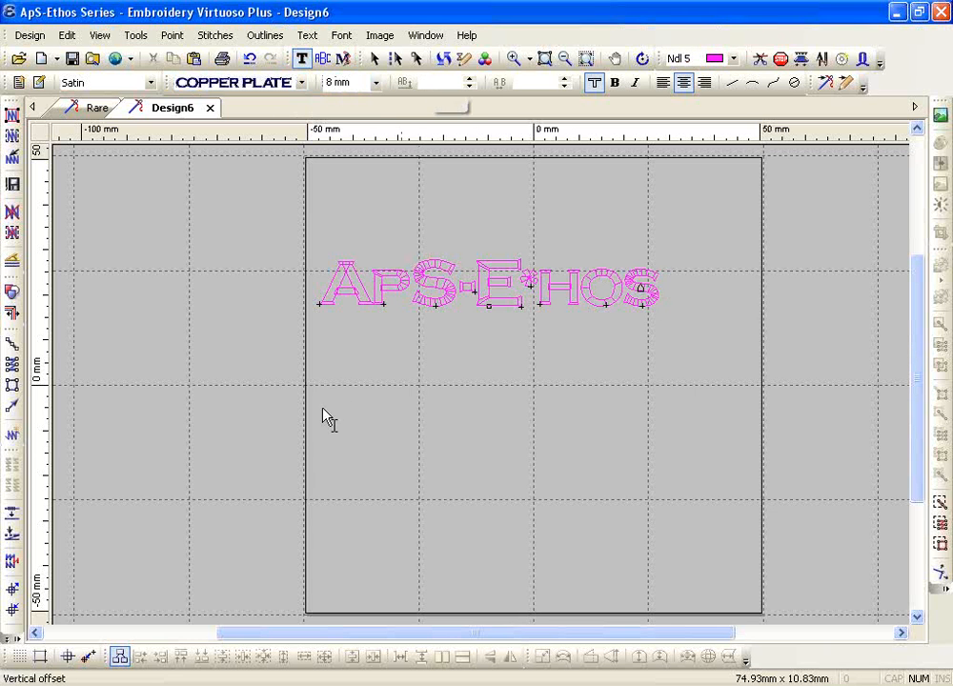
{"action": "left_click", "coordinate": [358, 447]}
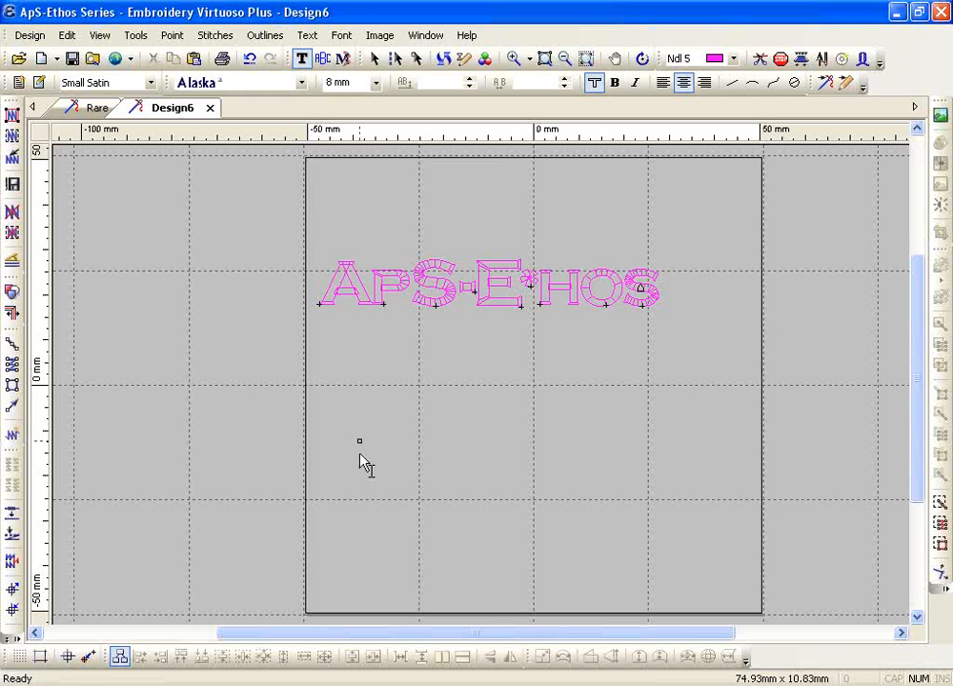
{"action": "left_click", "coordinate": [375, 83]}
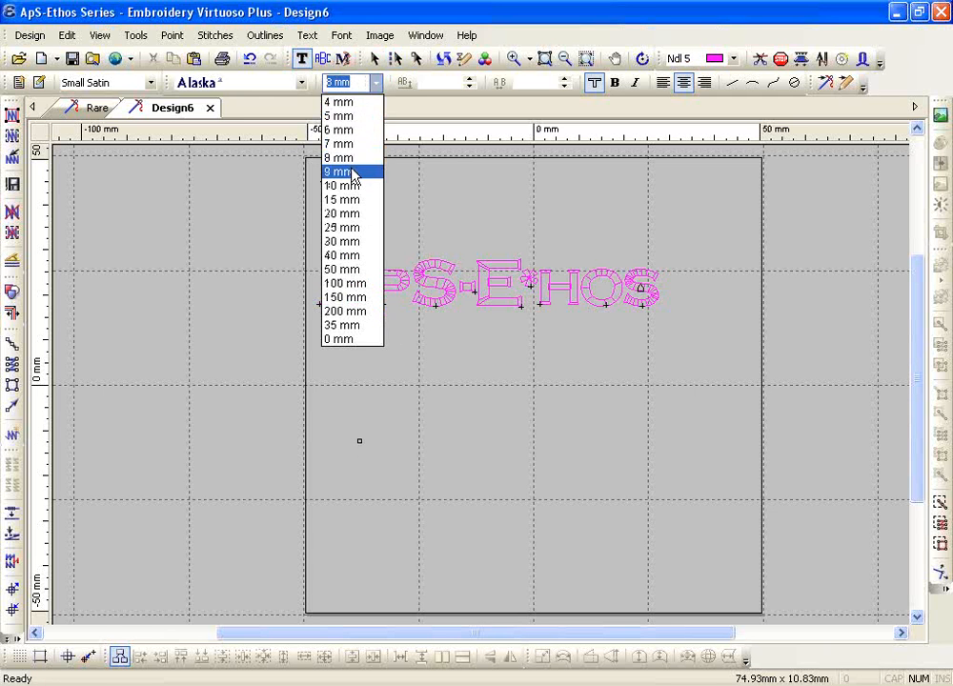
{"action": "left_click", "coordinate": [350, 173]}
{"action": "type", "text": "A"}
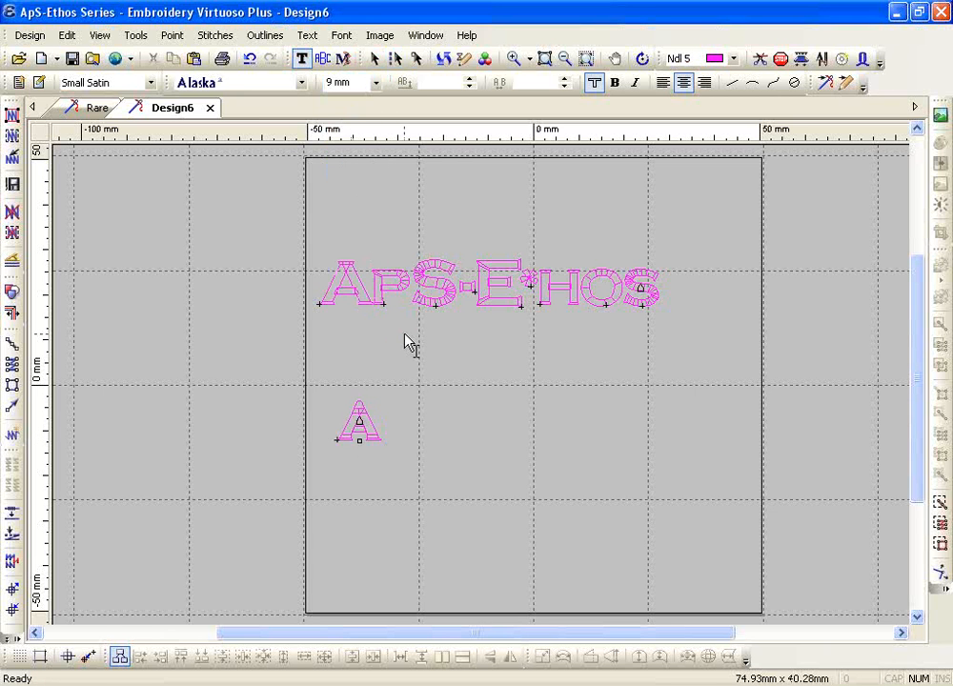
{"action": "type", "text": "b"}
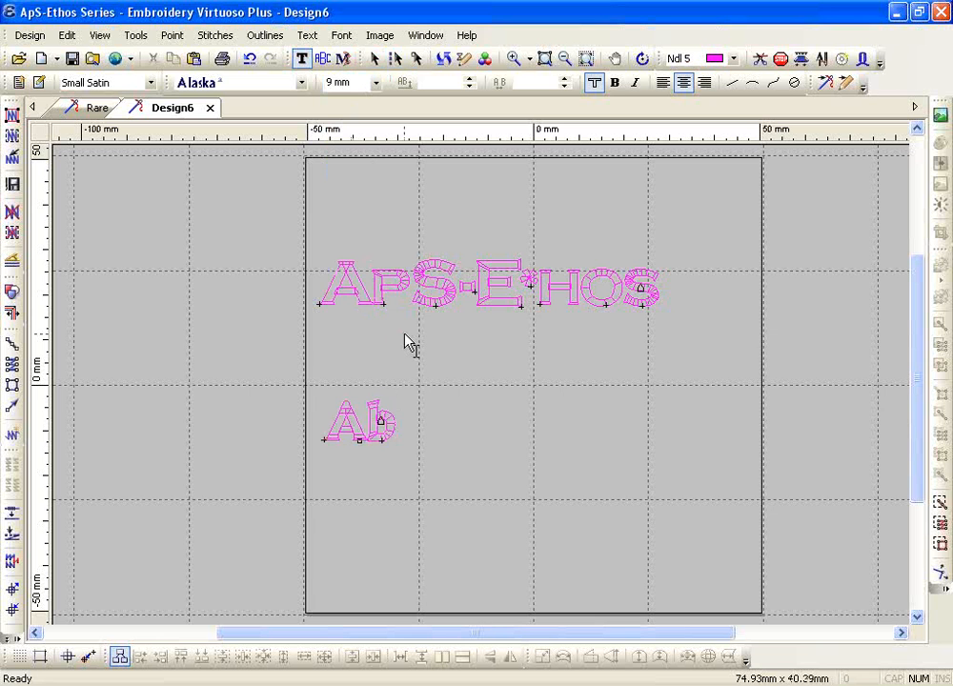
{"action": "type", "text": "c"}
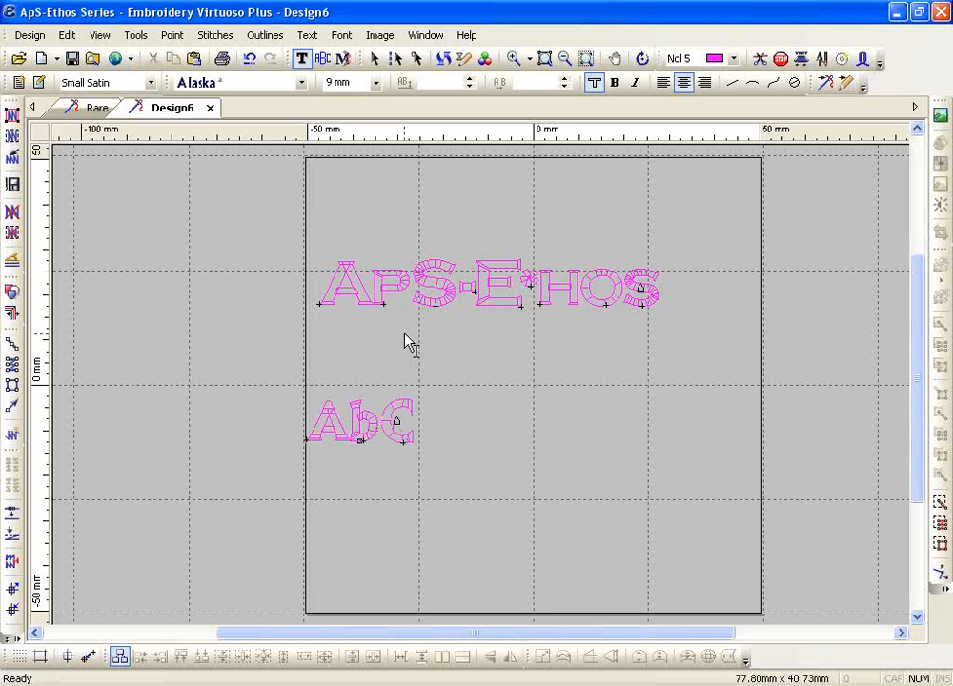
{"action": "type", "text": "E"}
{"action": "left_click", "coordinate": [511, 58]}
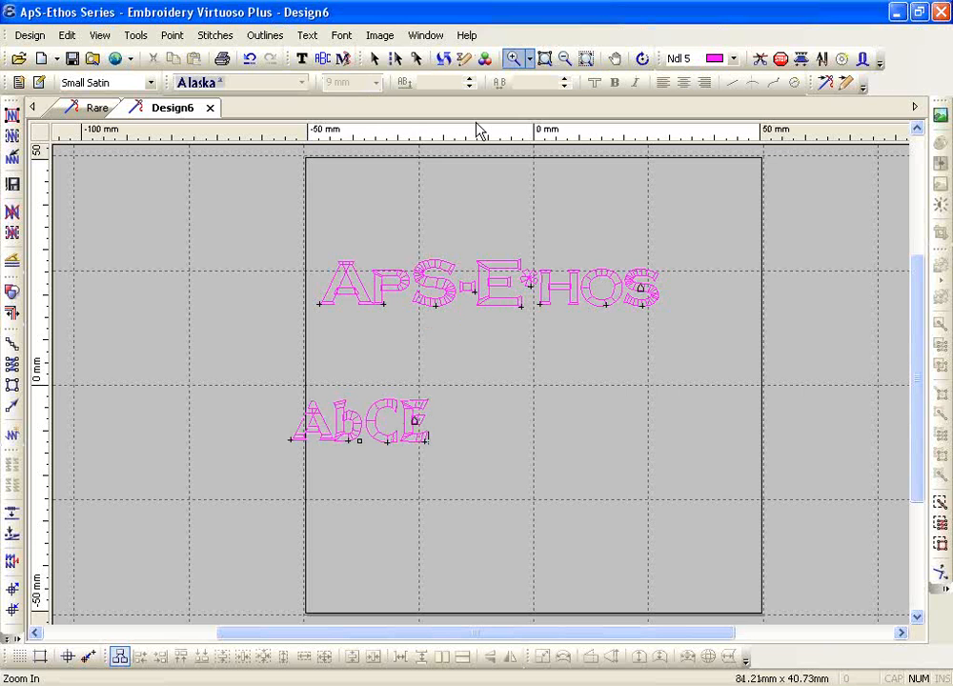
{"action": "left_click_drag", "start_coordinate": [266, 382], "coordinate": [477, 494]}
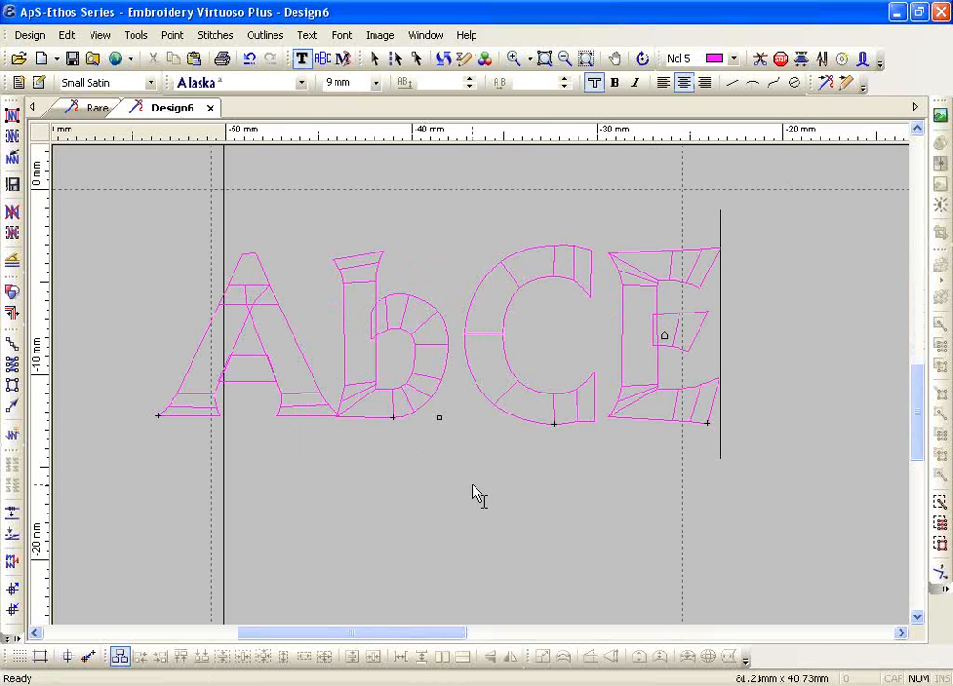
{"action": "left_click_drag", "start_coordinate": [373, 134], "coordinate": [356, 416]}
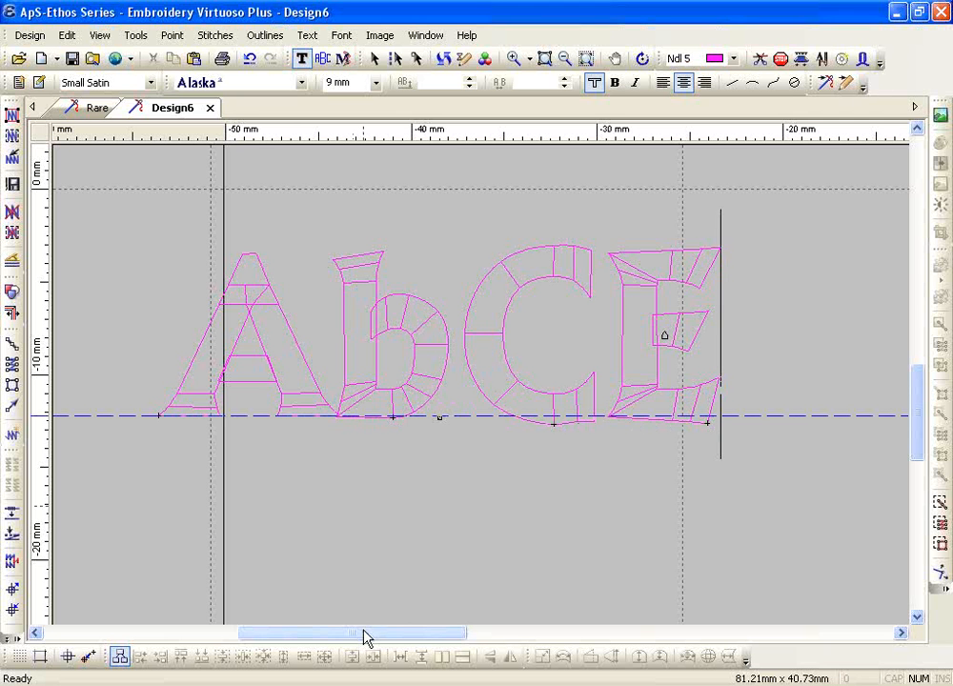
{"action": "left_click_drag", "start_coordinate": [365, 637], "coordinate": [409, 641]}
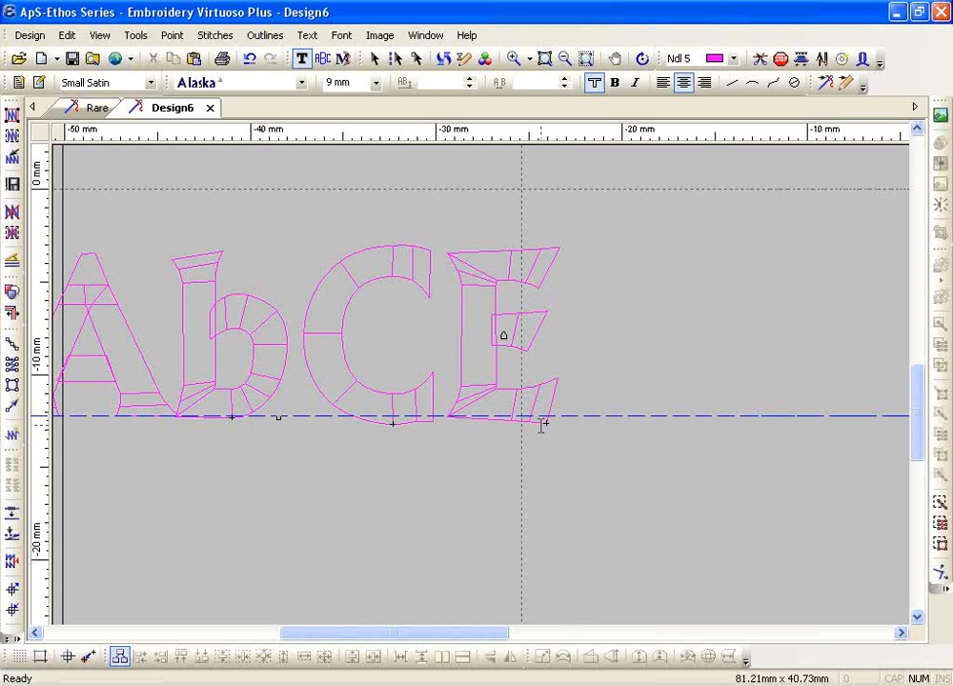
{"action": "left_click", "coordinate": [553, 397]}
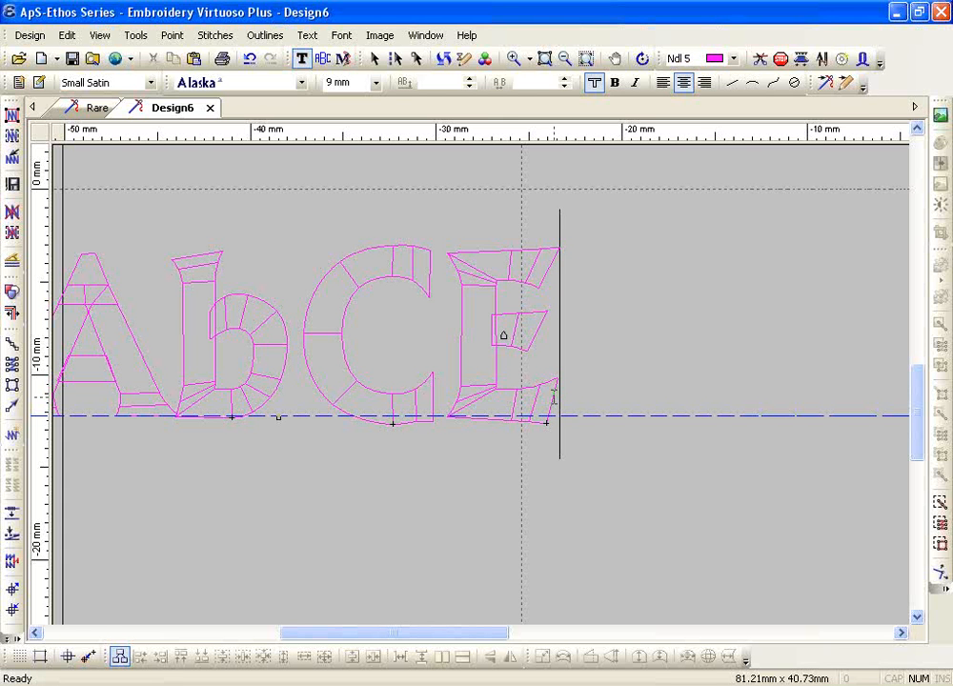
Replace the capital C with a lowercase c and offset it 2.5 mm above the baseline
{"action": "left_click_drag", "start_coordinate": [304, 360], "coordinate": [374, 366]}
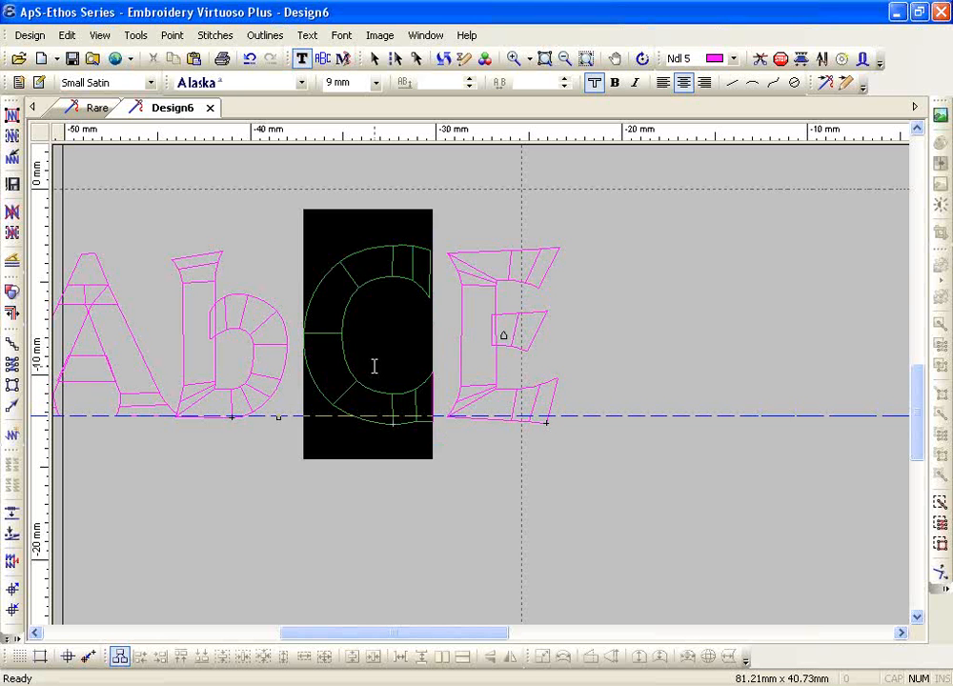
{"action": "type", "text": "c"}
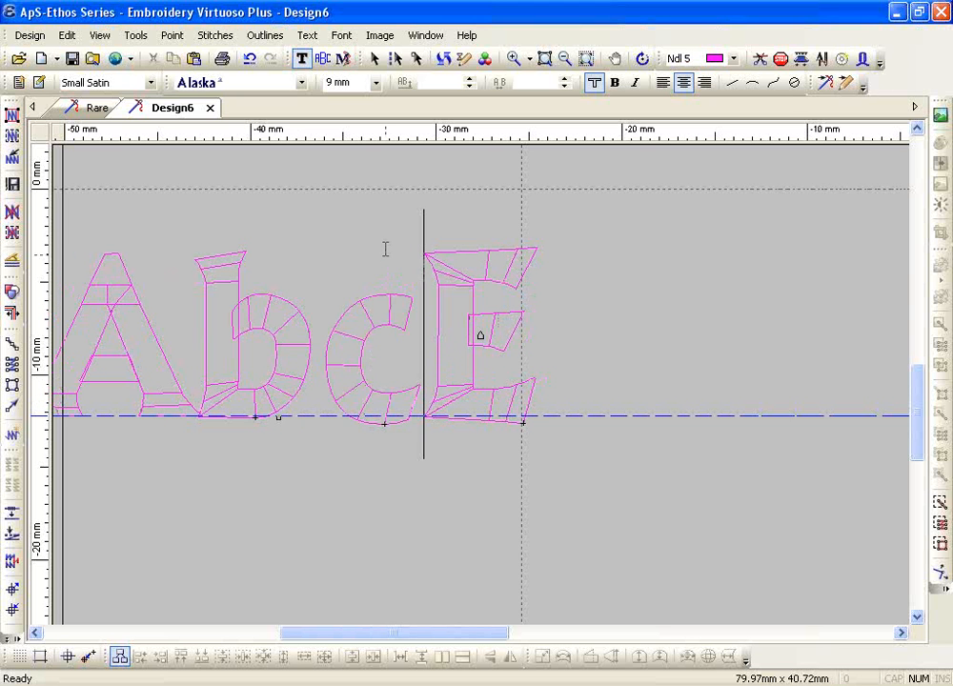
{"action": "left_click_drag", "start_coordinate": [417, 362], "coordinate": [334, 341]}
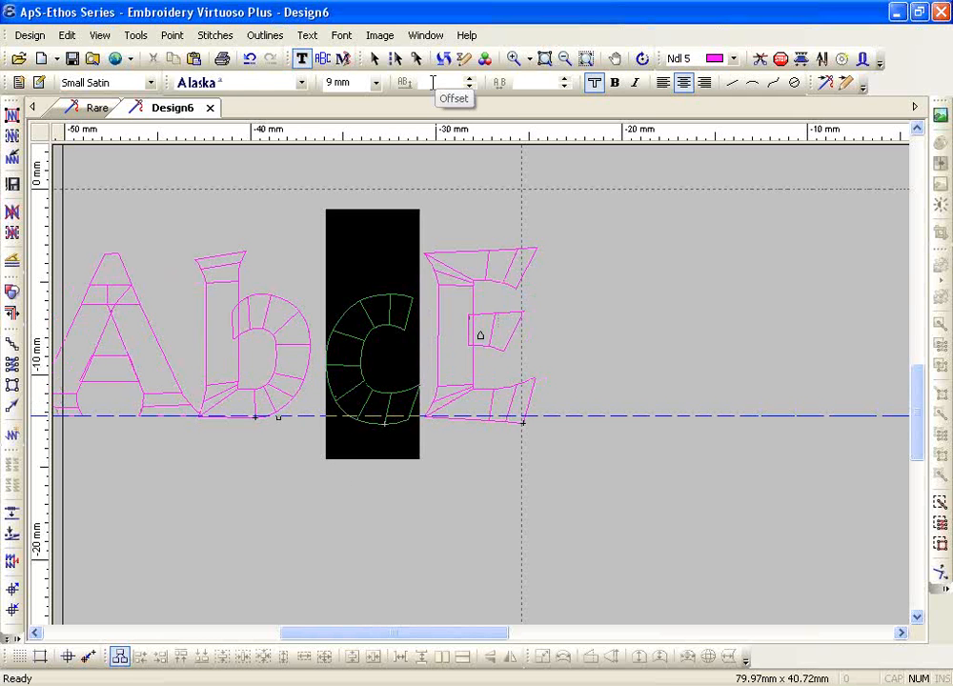
{"action": "left_click", "coordinate": [469, 79]}
{"action": "left_click", "coordinate": [469, 79]}
{"action": "left_click", "coordinate": [469, 80]}
{"action": "left_click", "coordinate": [469, 80]}
{"action": "left_click", "coordinate": [469, 80]}
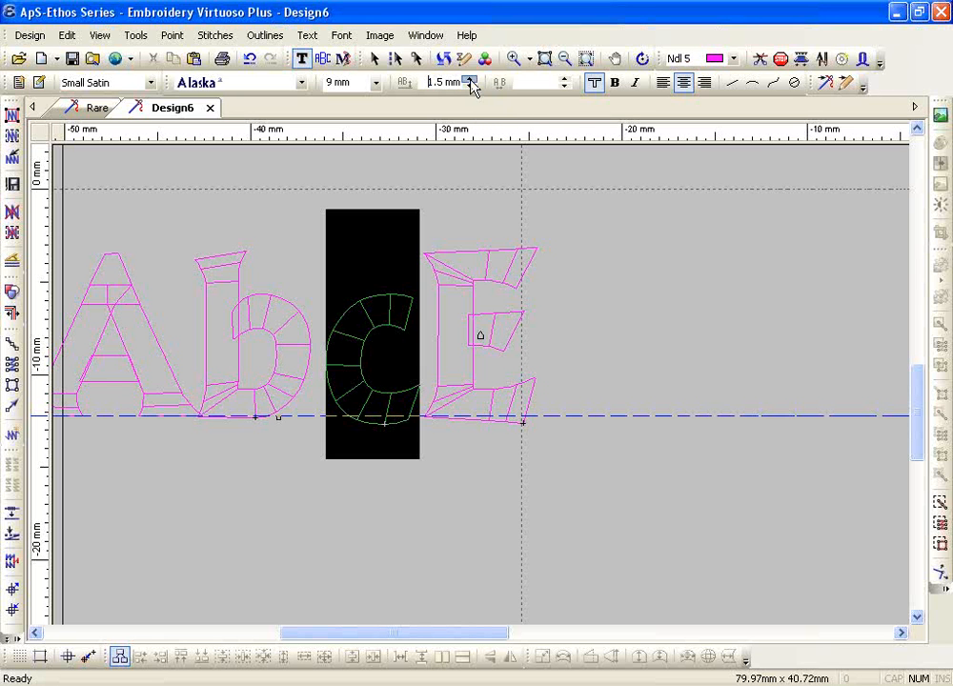
{"action": "left_click", "coordinate": [469, 80]}
{"action": "left_click", "coordinate": [469, 81]}
{"action": "left_click", "coordinate": [469, 80]}
{"action": "left_click", "coordinate": [469, 80]}
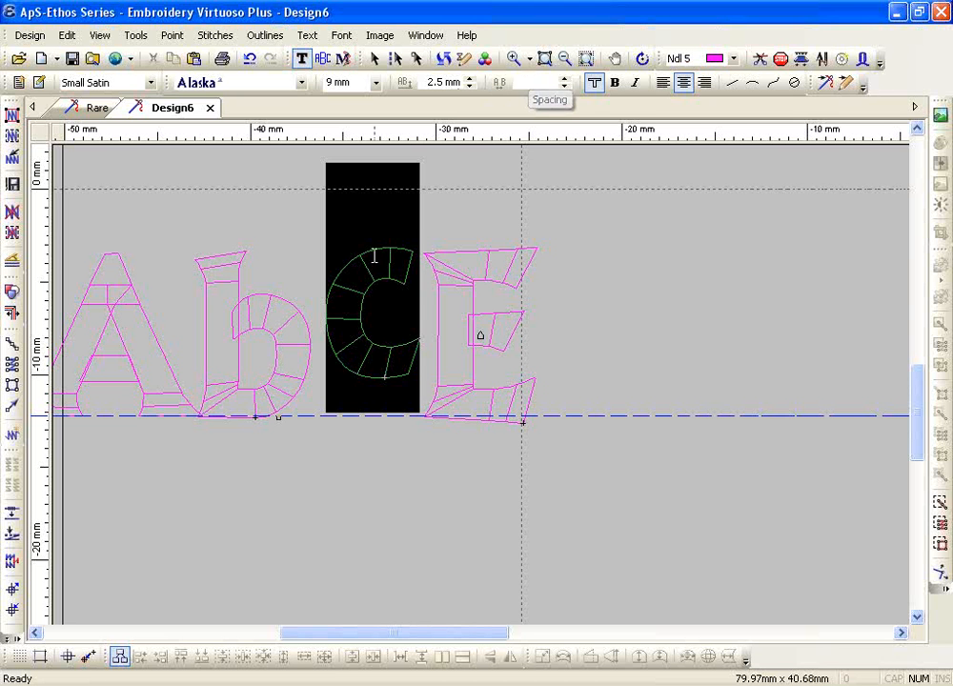
Zoom out to the whole hoop and delete the AbcE sample text
{"action": "left_click", "coordinate": [562, 60]}
{"action": "key", "text": "Escape"}
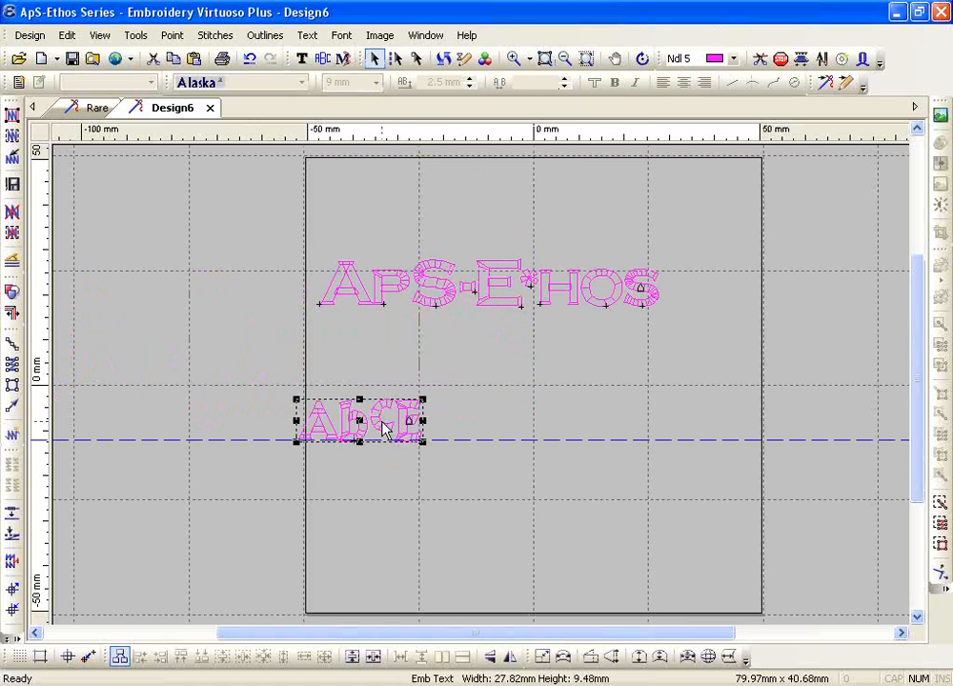
{"action": "key", "text": "Delete"}
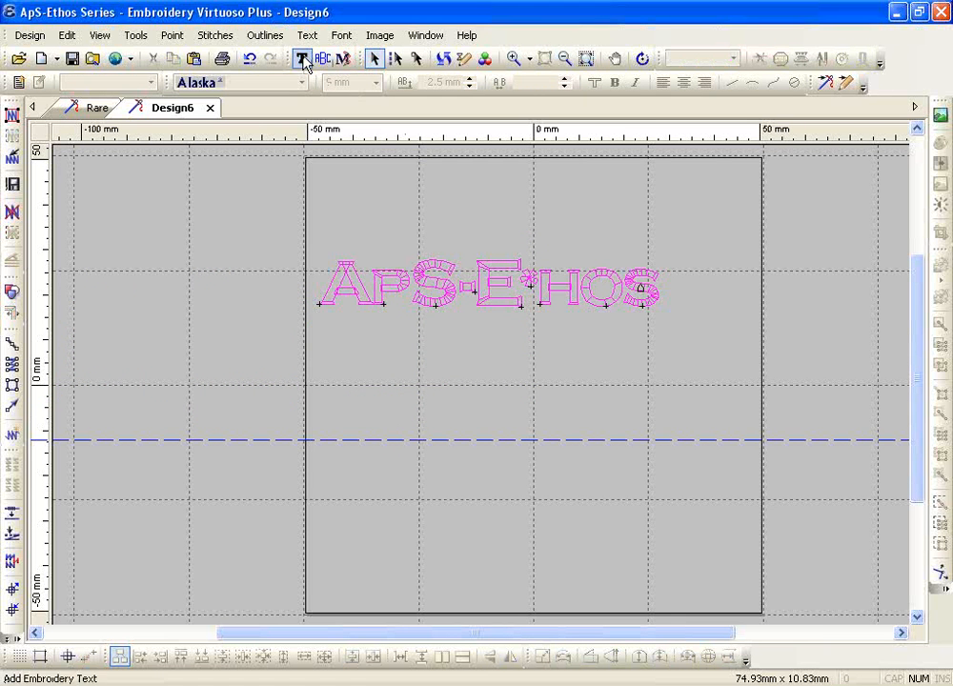
Start new New Script Condensed text with its insertion point below ApS-Ethos
{"action": "left_click", "coordinate": [301, 58]}
{"action": "left_click", "coordinate": [300, 84]}
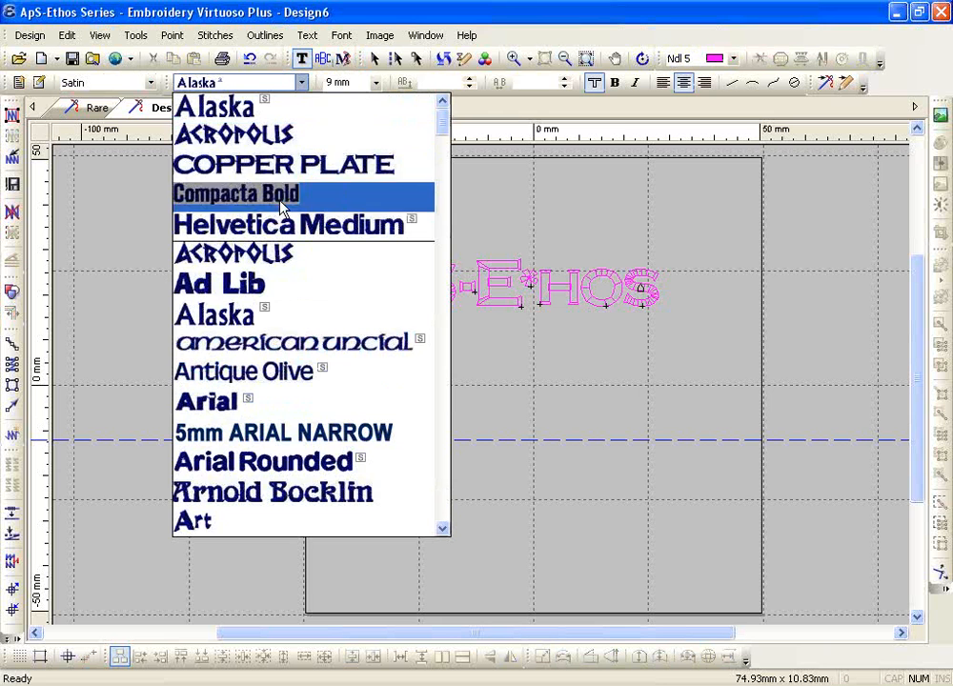
{"action": "left_click_drag", "start_coordinate": [440, 128], "coordinate": [434, 393]}
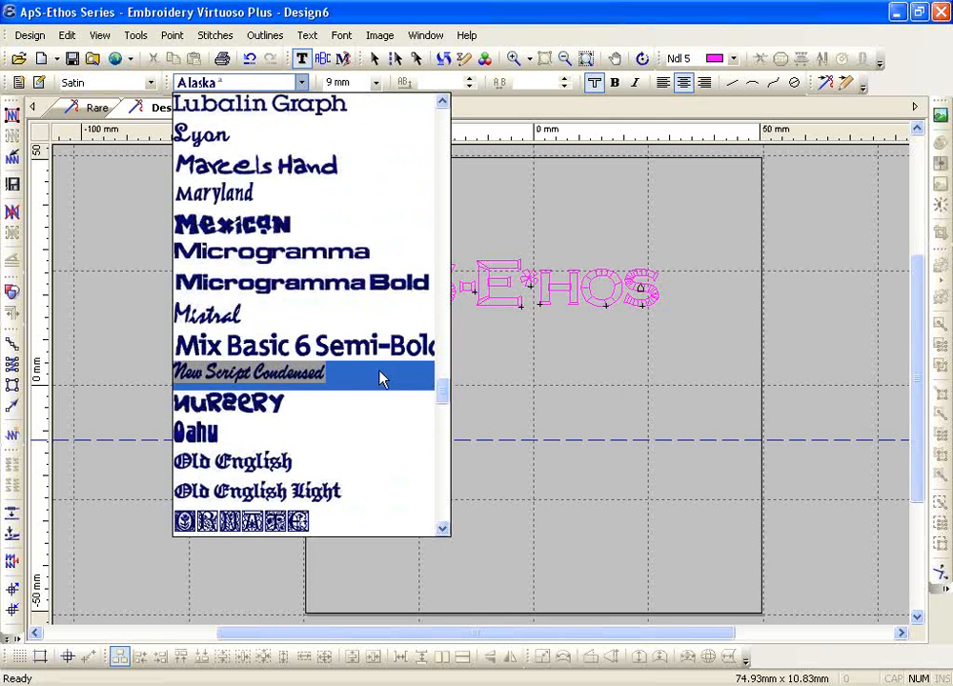
{"action": "left_click", "coordinate": [307, 375]}
{"action": "left_click", "coordinate": [447, 406]}
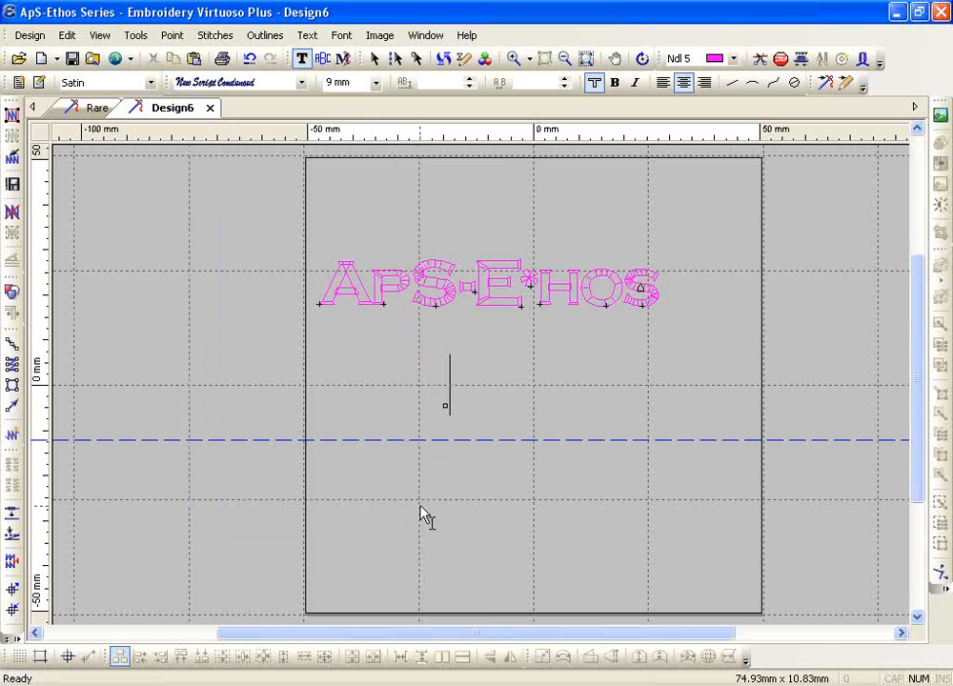
Type the first name in script, zoom in, then stitch and remove its satin stitches
{"action": "type", "text": "Ra"}
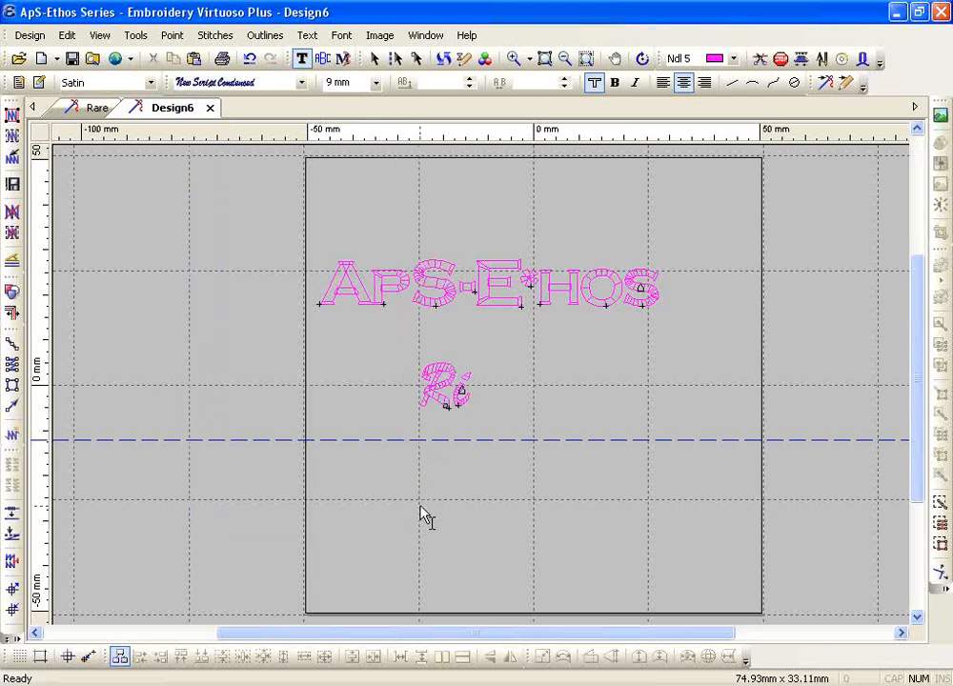
{"action": "type", "text": "chard"}
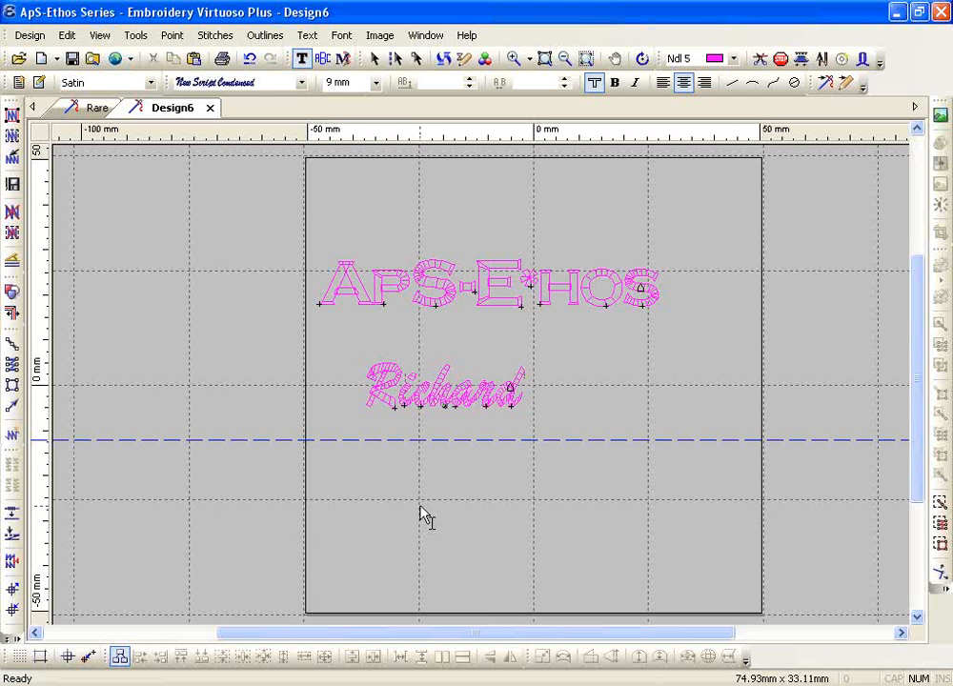
{"action": "left_click", "coordinate": [513, 59]}
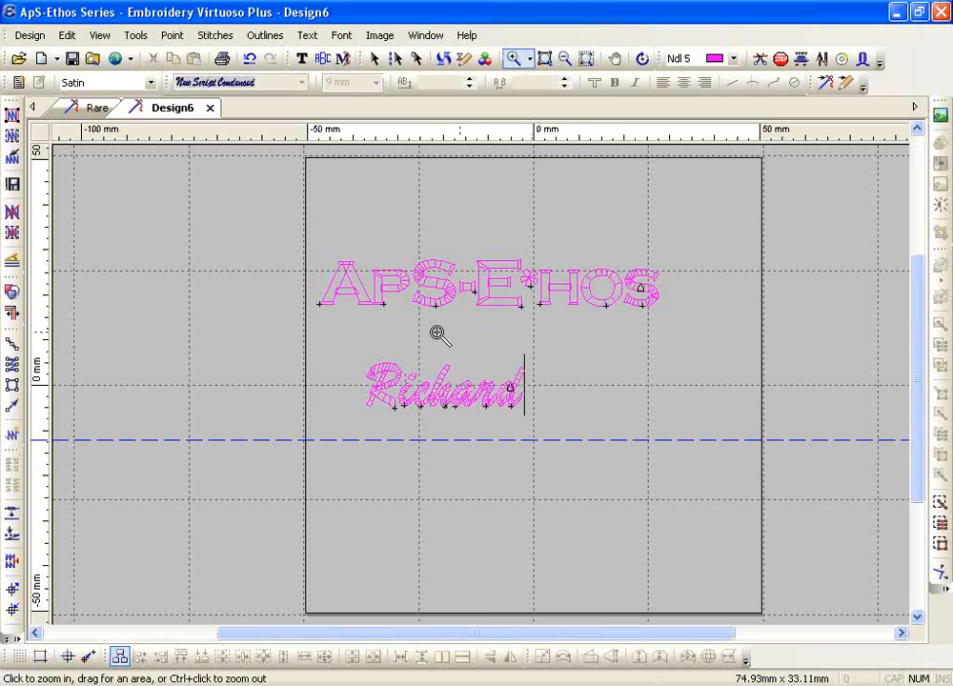
{"action": "left_click_drag", "start_coordinate": [384, 366], "coordinate": [570, 433]}
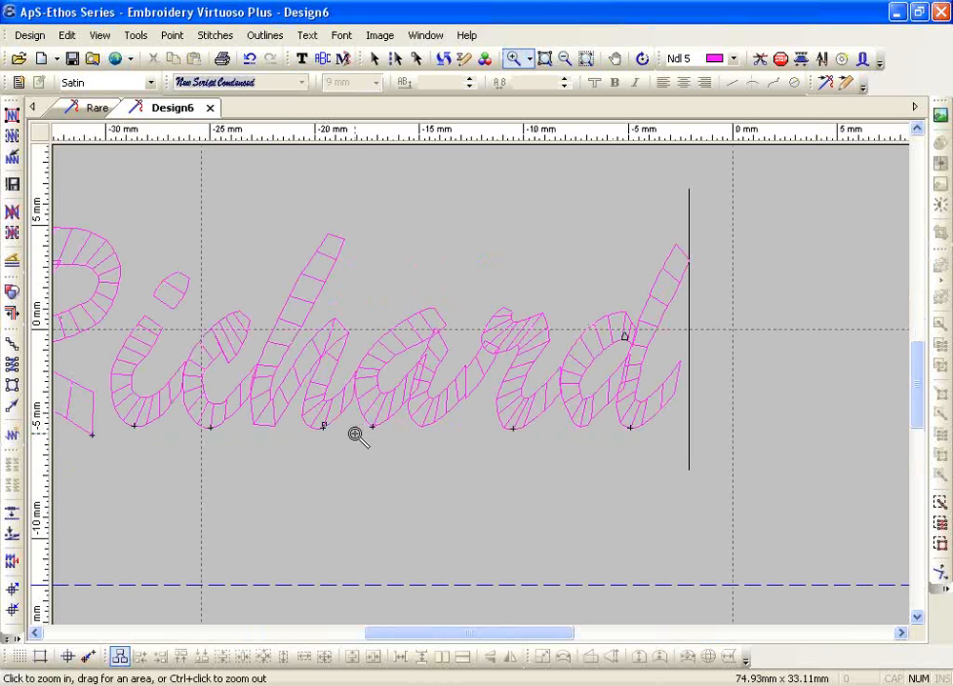
{"action": "key", "text": "Escape"}
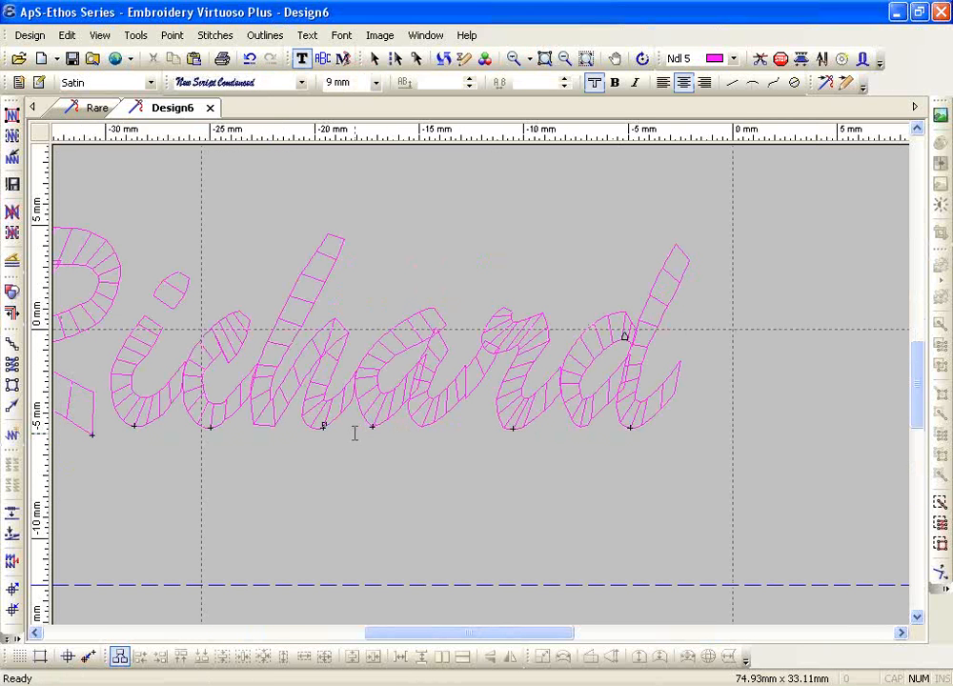
{"action": "left_click", "coordinate": [12, 114]}
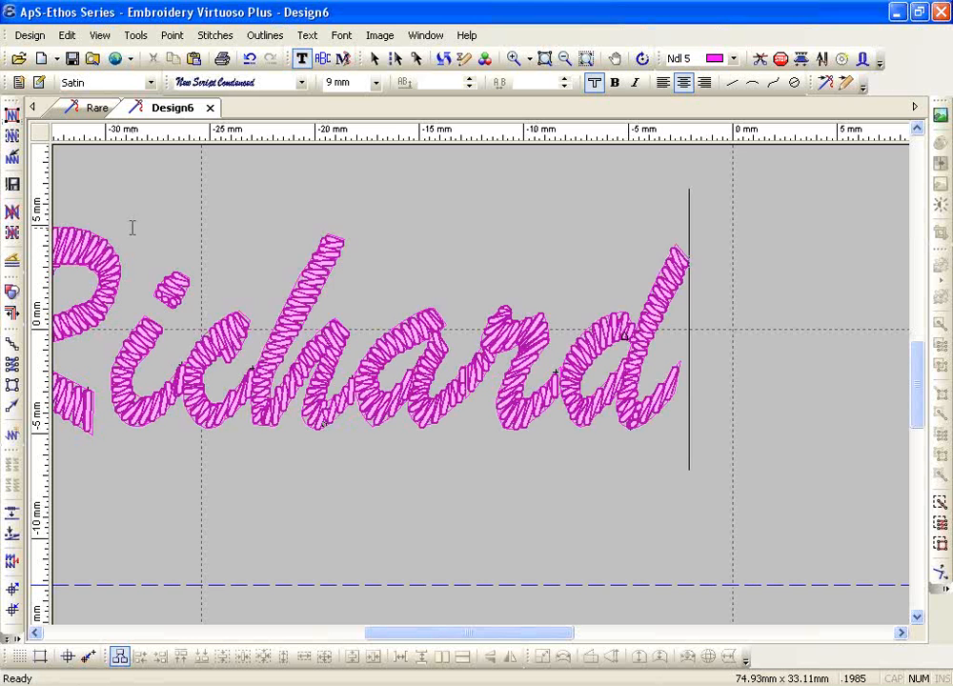
{"action": "left_click", "coordinate": [12, 213]}
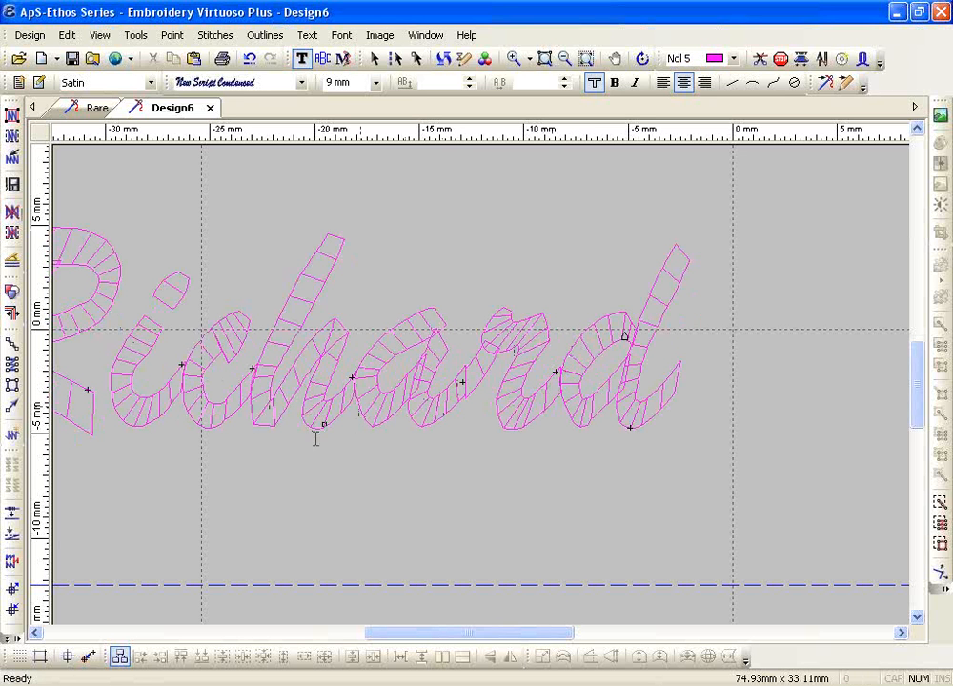
Tighten the kerning after the R to -0.6 mm and between c and h to -0.3 mm
{"action": "left_click", "coordinate": [178, 417]}
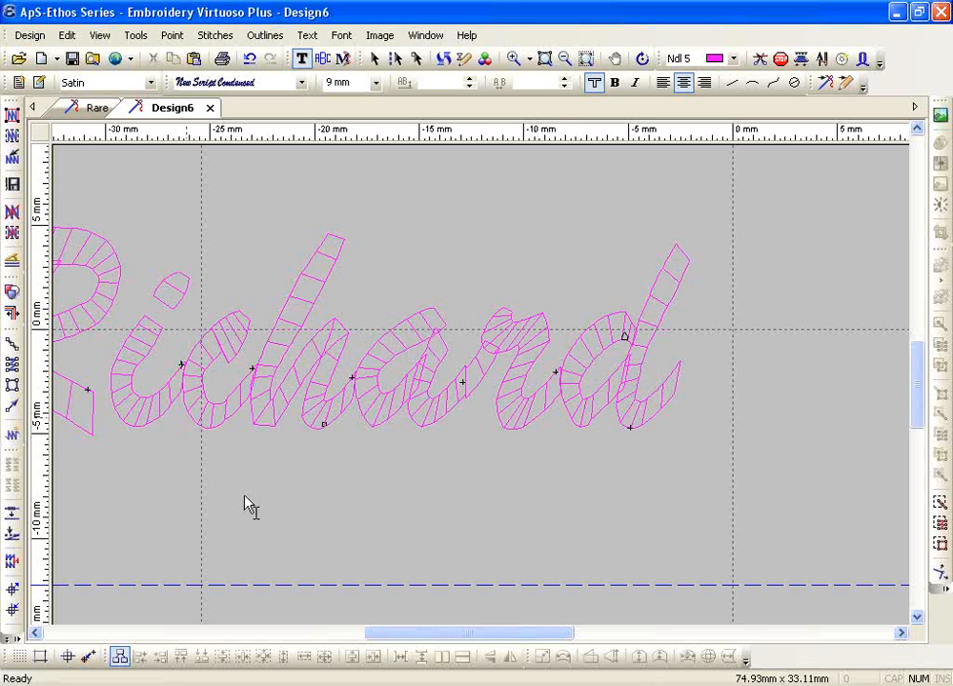
{"action": "left_click", "coordinate": [566, 85]}
{"action": "left_click", "coordinate": [566, 85]}
{"action": "left_click", "coordinate": [566, 86]}
{"action": "left_click", "coordinate": [567, 86]}
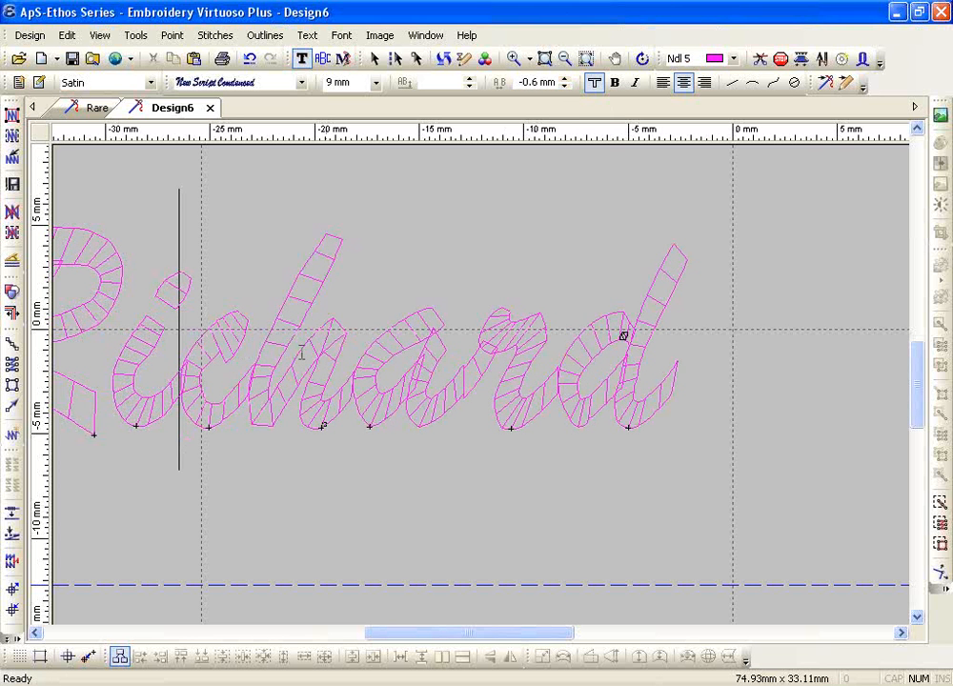
{"action": "left_click", "coordinate": [251, 395]}
{"action": "left_click", "coordinate": [566, 87]}
{"action": "left_click", "coordinate": [566, 87]}
{"action": "left_click", "coordinate": [567, 87]}
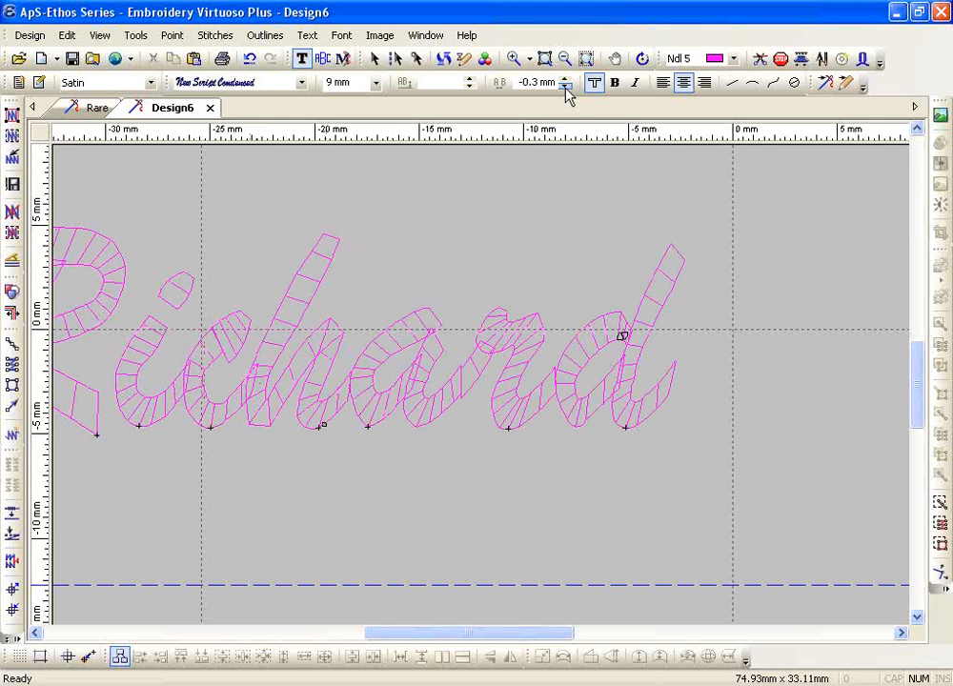
Tighten the h–a gap to -0.4 mm and the gap after the a to -0.3 mm
{"action": "left_click", "coordinate": [330, 373]}
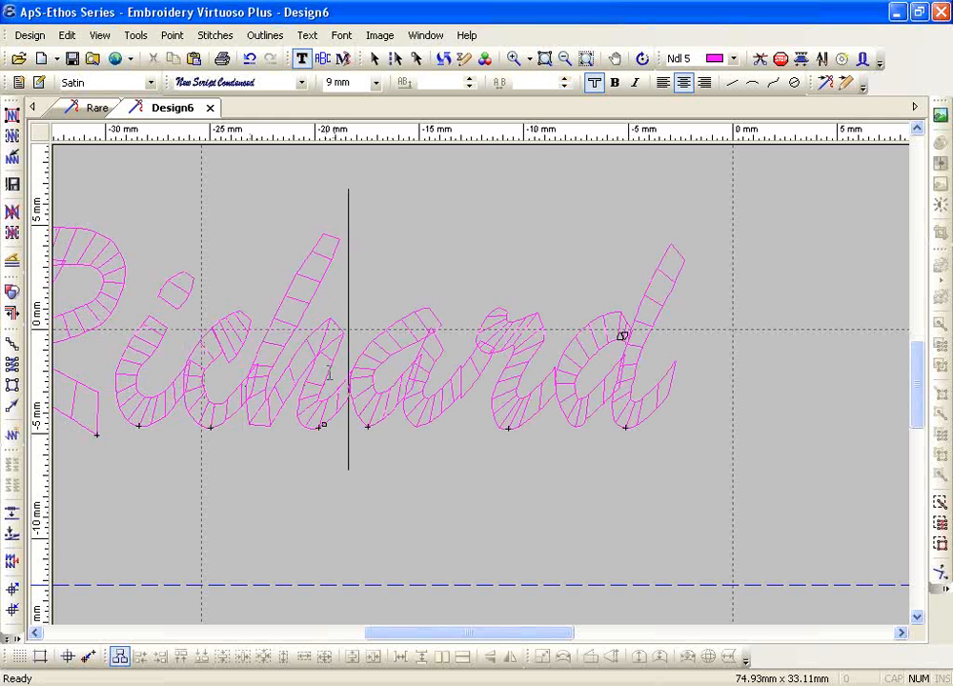
{"action": "left_click", "coordinate": [564, 88]}
{"action": "left_click", "coordinate": [564, 88]}
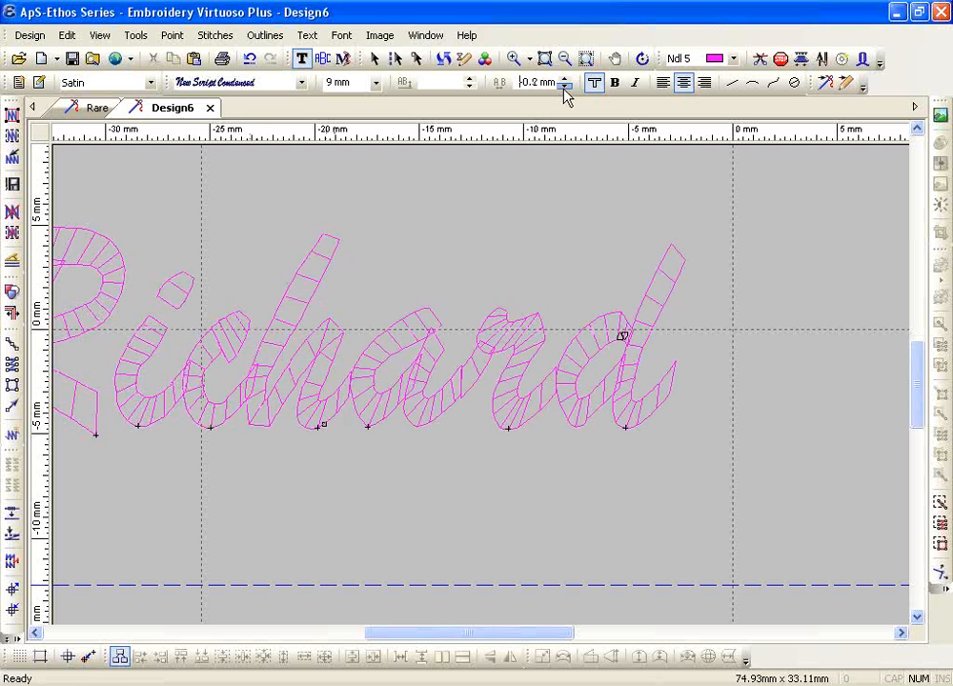
{"action": "left_click", "coordinate": [565, 87]}
{"action": "left_click", "coordinate": [565, 88]}
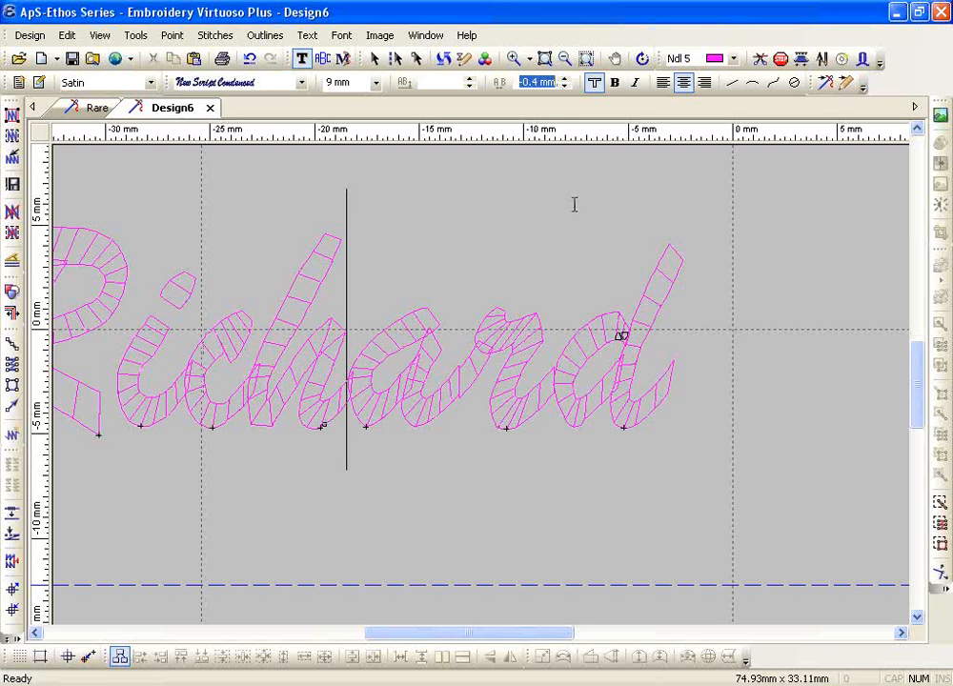
{"action": "left_click", "coordinate": [452, 376]}
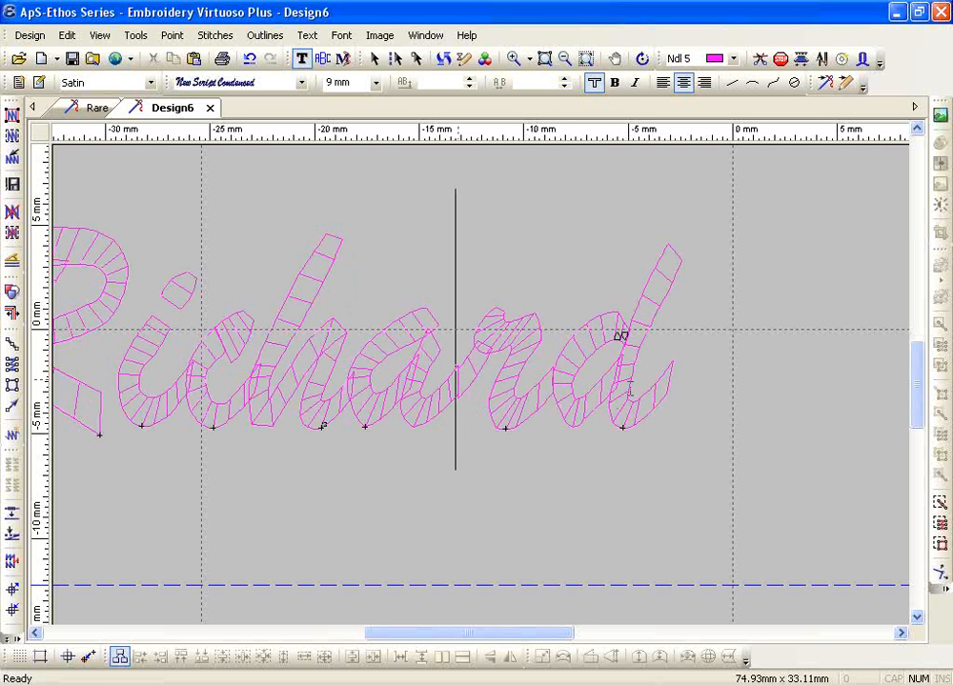
{"action": "left_click", "coordinate": [565, 88]}
{"action": "left_click", "coordinate": [564, 87]}
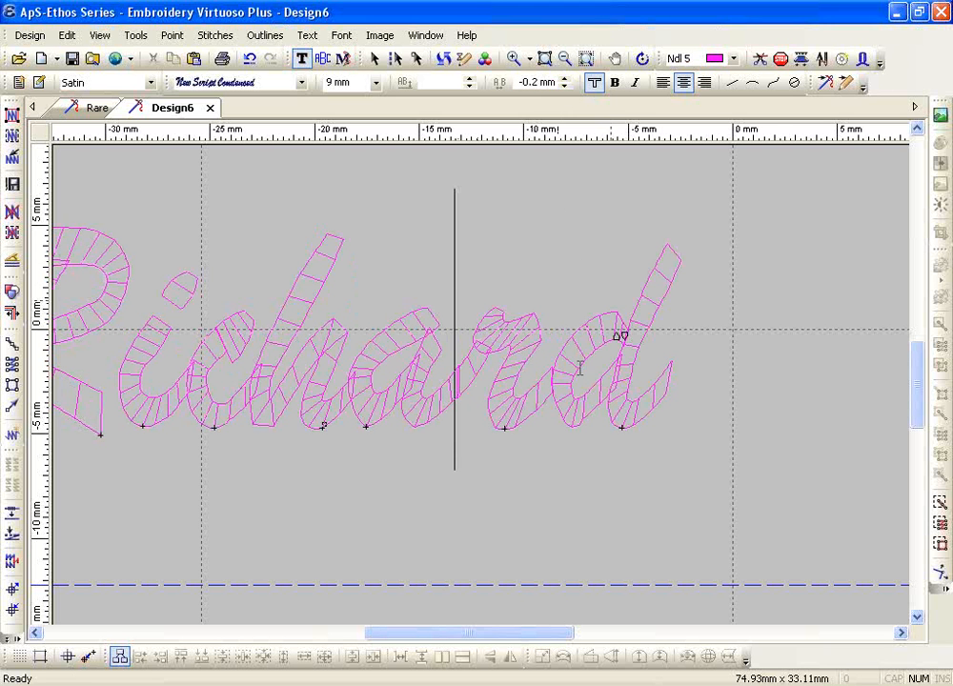
{"action": "left_click", "coordinate": [564, 83]}
{"action": "left_click", "coordinate": [565, 87]}
{"action": "left_click", "coordinate": [564, 88]}
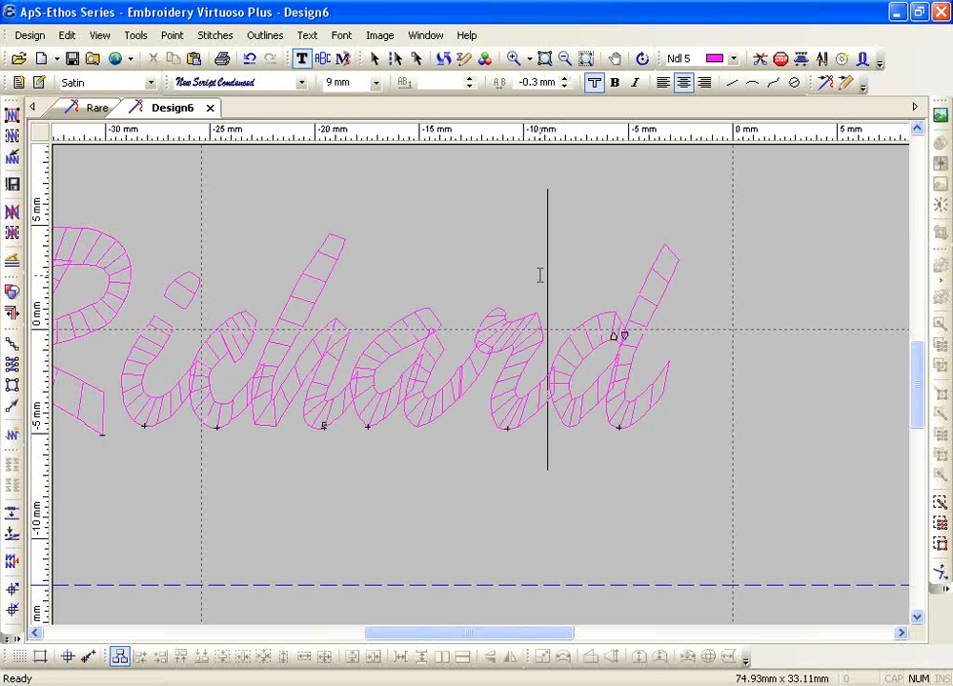
Move the first-name lettering right and down, fill it with satin stitches, and view the whole design
{"action": "double_click", "coordinate": [240, 355]}
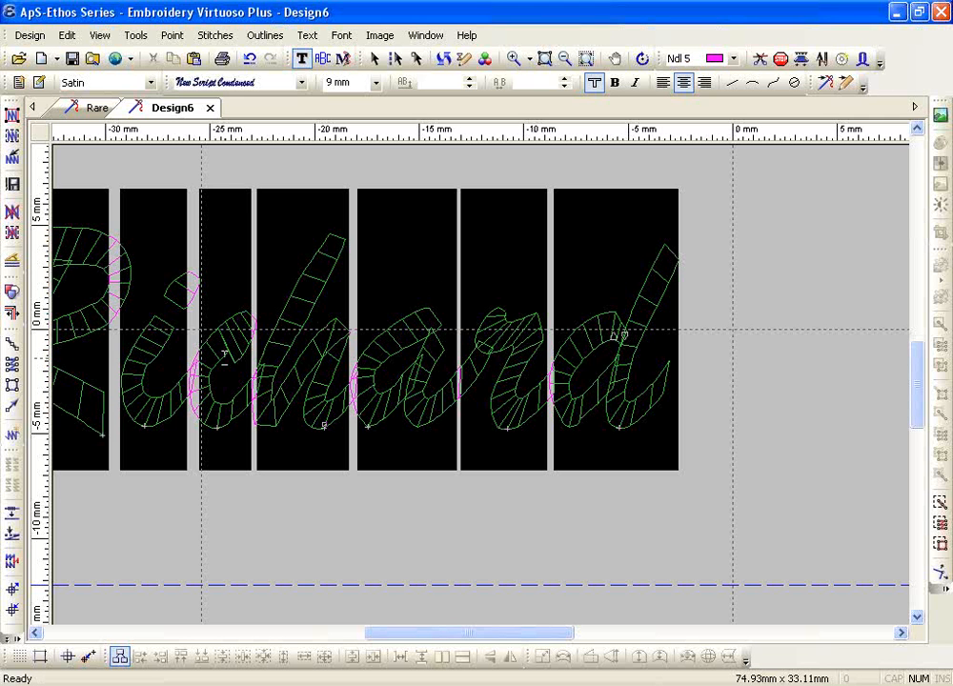
{"action": "key", "text": "Escape"}
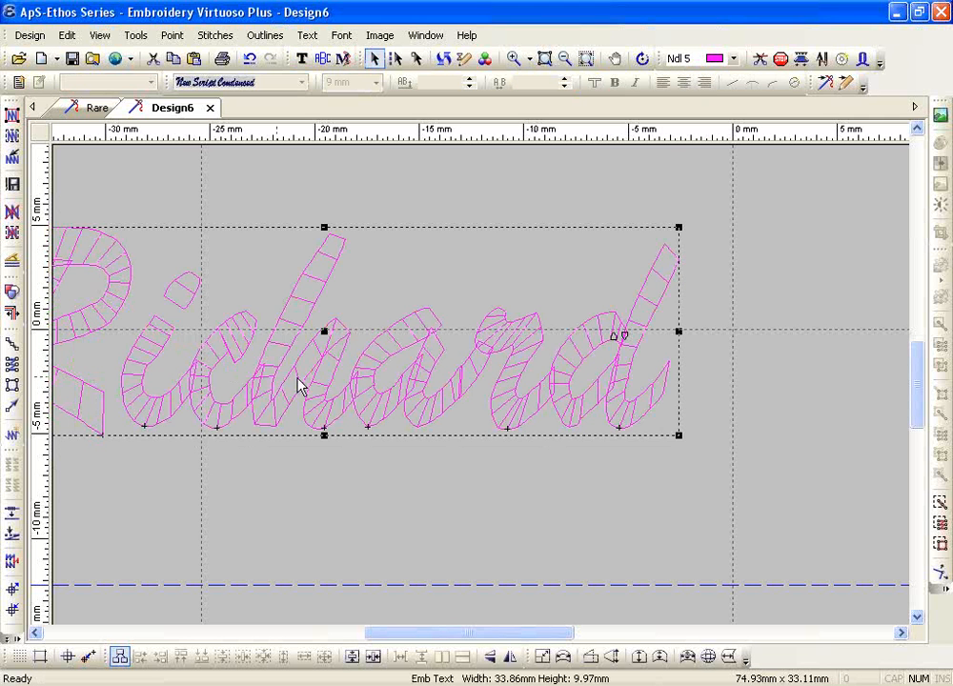
{"action": "left_click_drag", "start_coordinate": [325, 333], "coordinate": [399, 391]}
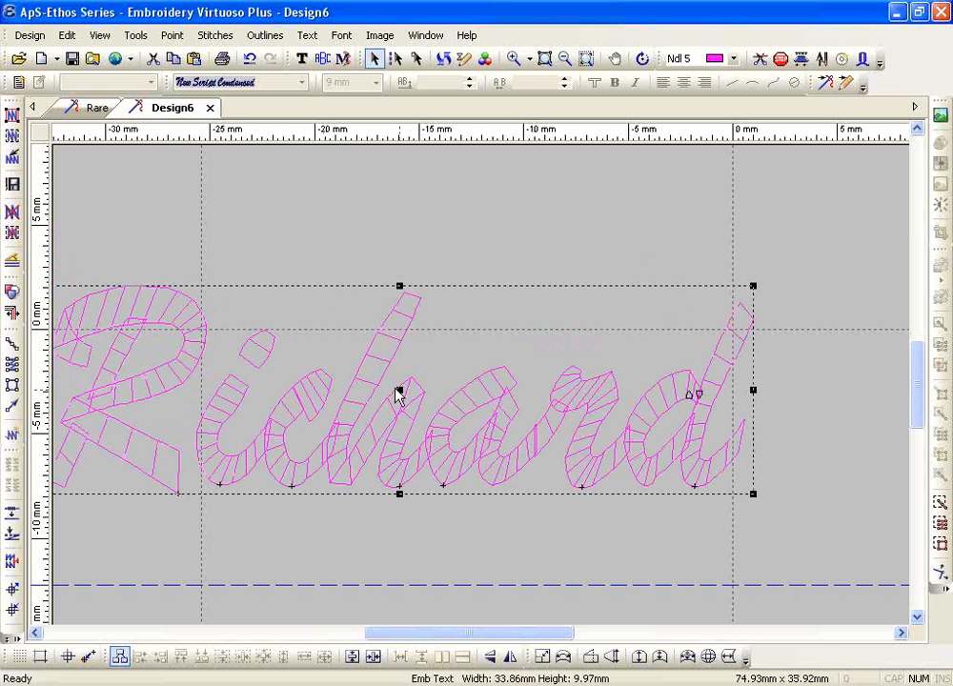
{"action": "left_click", "coordinate": [12, 112]}
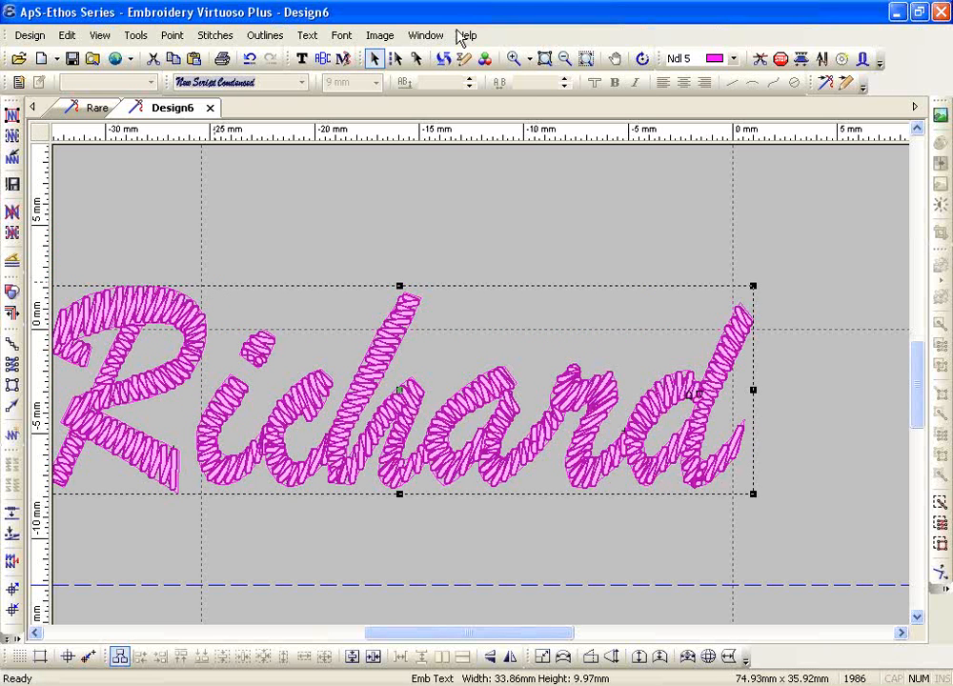
{"action": "left_click", "coordinate": [583, 62]}
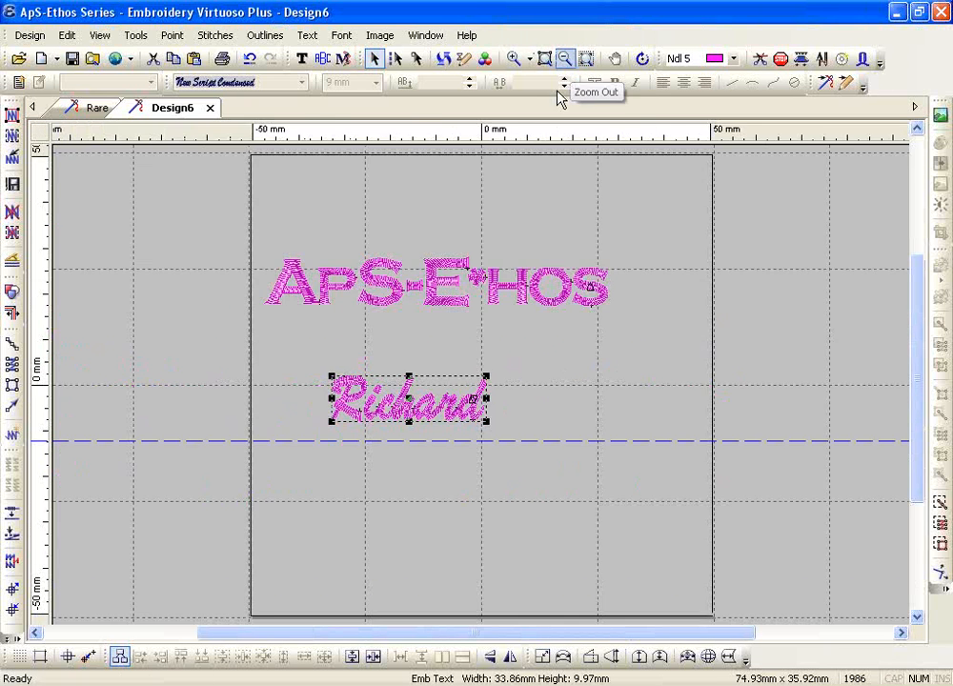
Add a third script line reading BRAVES in capitals below the first name and generate its stitches
{"action": "left_click", "coordinate": [301, 58]}
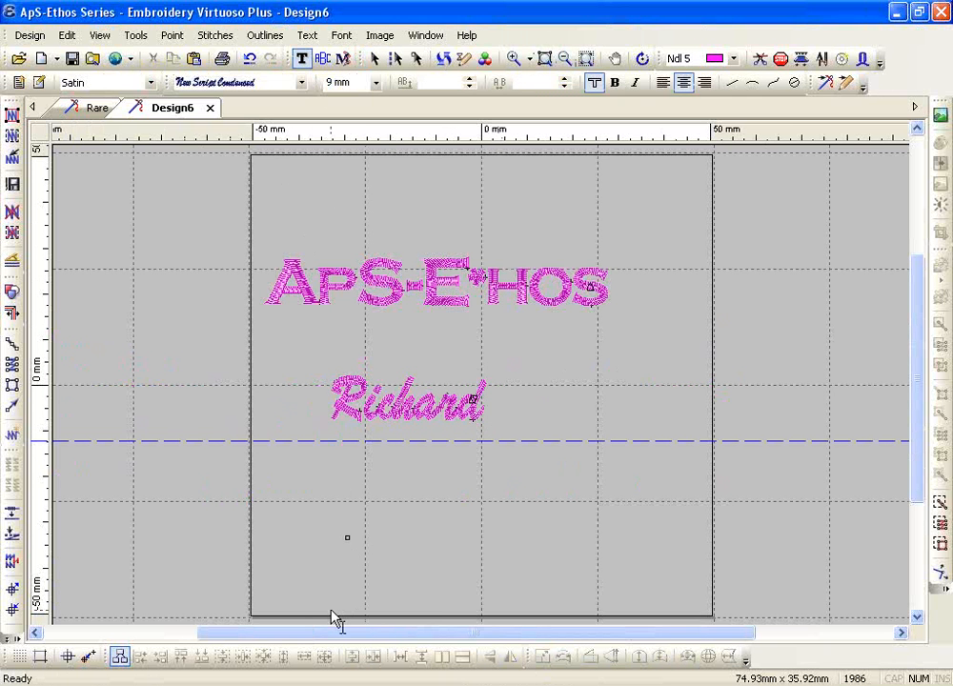
{"action": "key", "text": "Caps_Lock"}
{"action": "type", "text": "brau"}
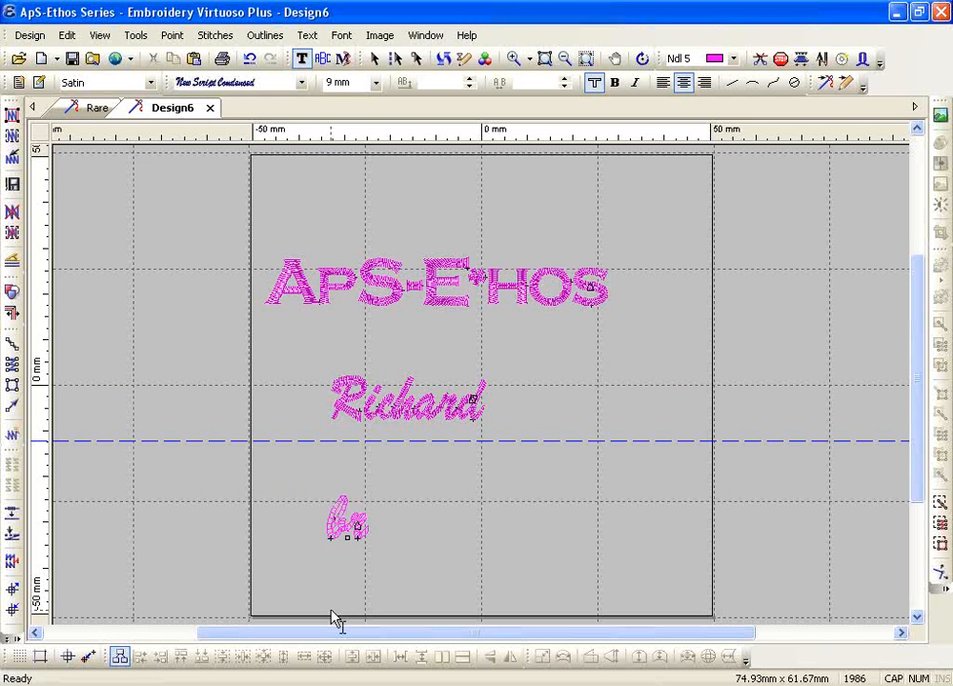
{"action": "key", "text": "BackSpace"}
{"action": "key", "text": "BackSpace"}
{"action": "key", "text": "BackSpace"}
{"action": "key", "text": "BackSpace"}
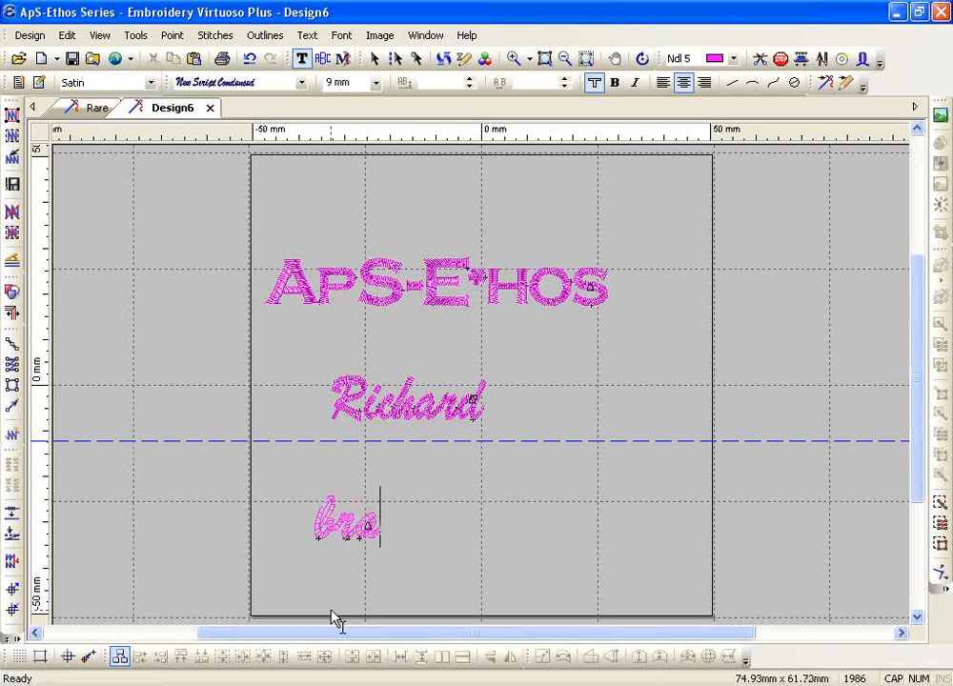
{"action": "key", "text": "Caps_Lock"}
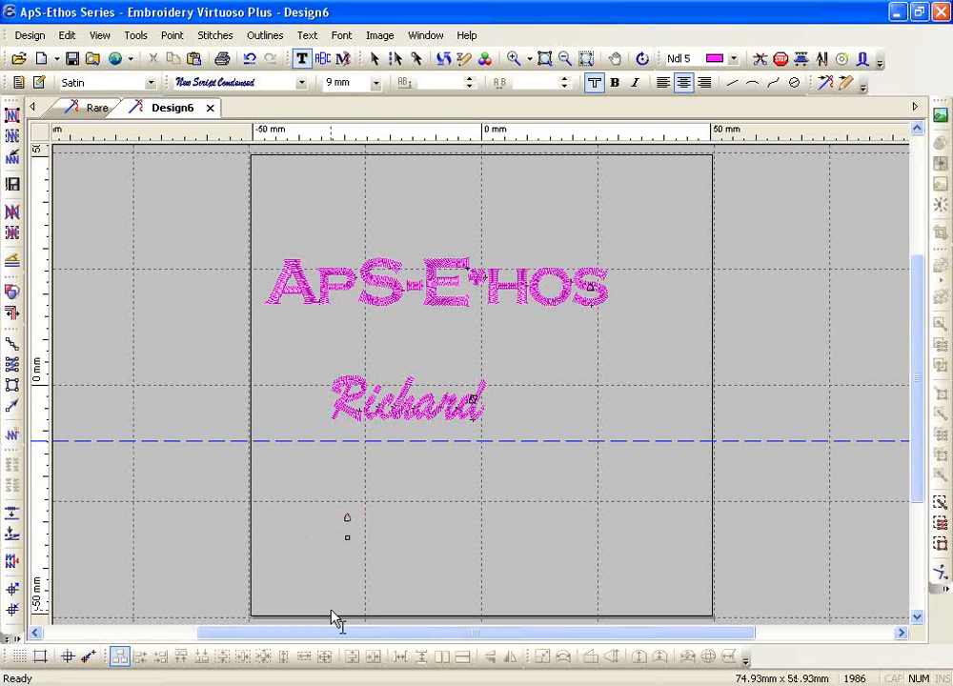
{"action": "type", "text": "Bra"}
{"action": "key", "text": "BackSpace"}
{"action": "key", "text": "BackSpace"}
{"action": "key", "text": "BackSpace"}
{"action": "key", "text": "Caps_Lock"}
{"action": "type", "text": "BRAVES"}
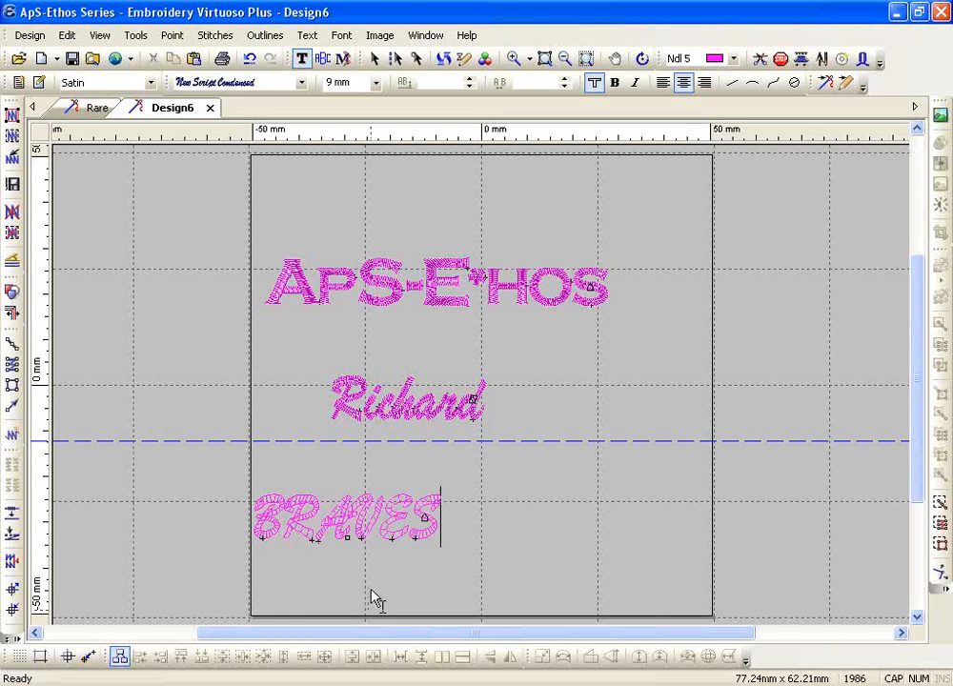
{"action": "key", "text": "Return"}
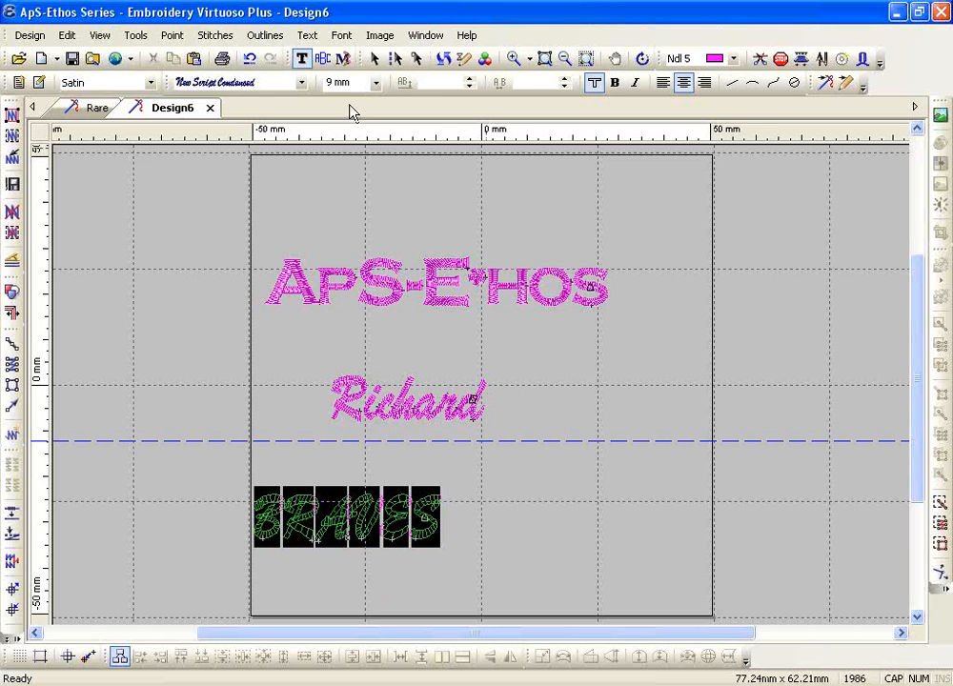
Switch BRAVES to the COPPER PLATE font, widen its letter spacing to 2 mm, and zoom in on it
{"action": "left_click", "coordinate": [301, 83]}
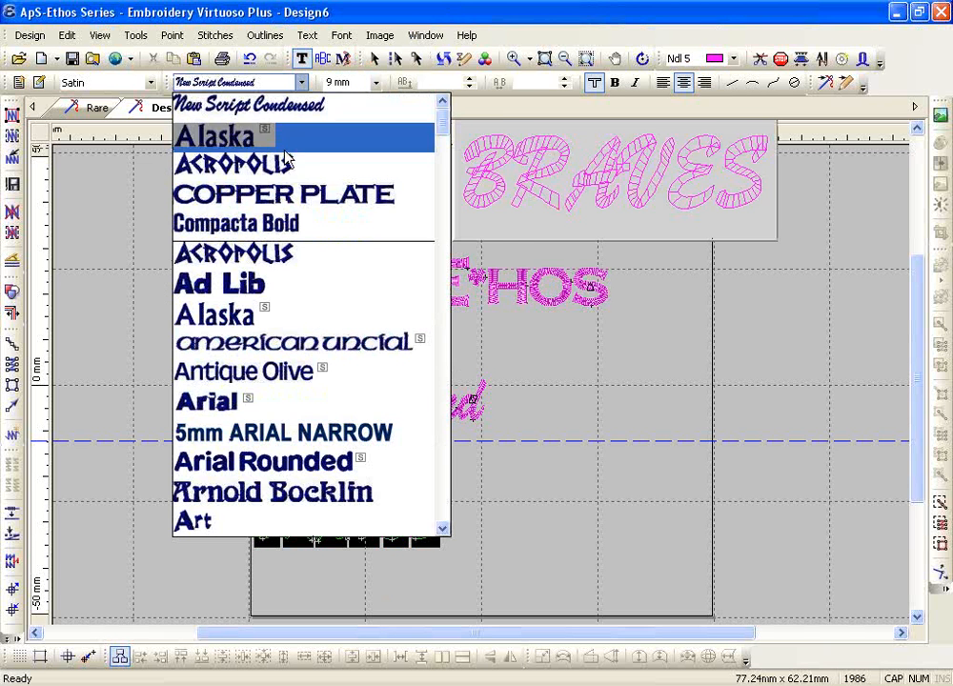
{"action": "left_click", "coordinate": [276, 198]}
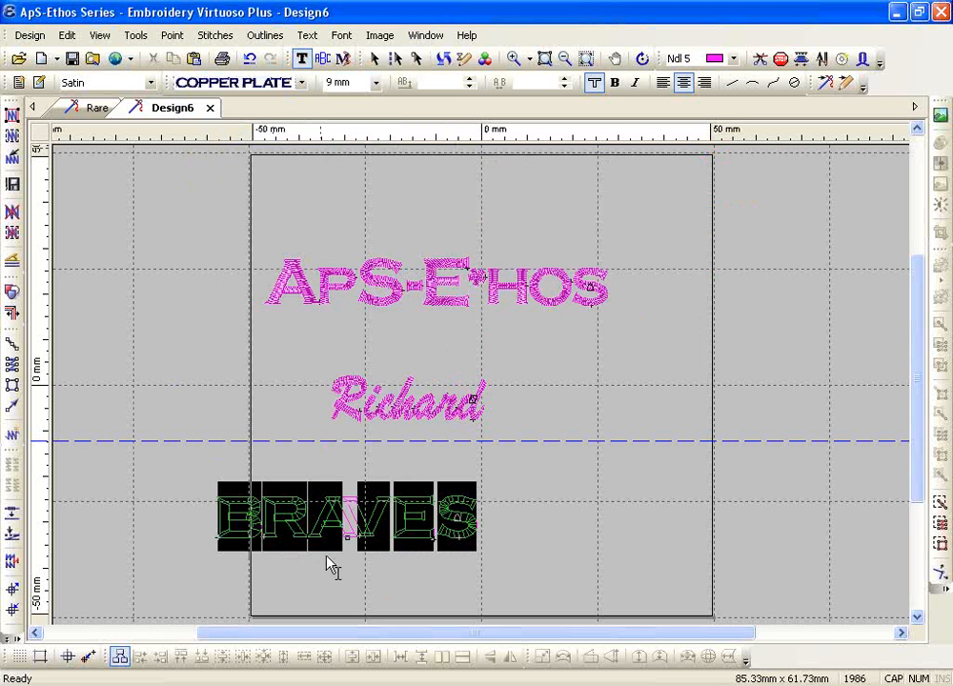
{"action": "left_click", "coordinate": [564, 78]}
{"action": "left_click", "coordinate": [564, 78]}
{"action": "left_click", "coordinate": [565, 78]}
{"action": "left_click", "coordinate": [565, 78]}
{"action": "left_click", "coordinate": [565, 78]}
{"action": "left_click", "coordinate": [564, 79]}
{"action": "left_click", "coordinate": [564, 80]}
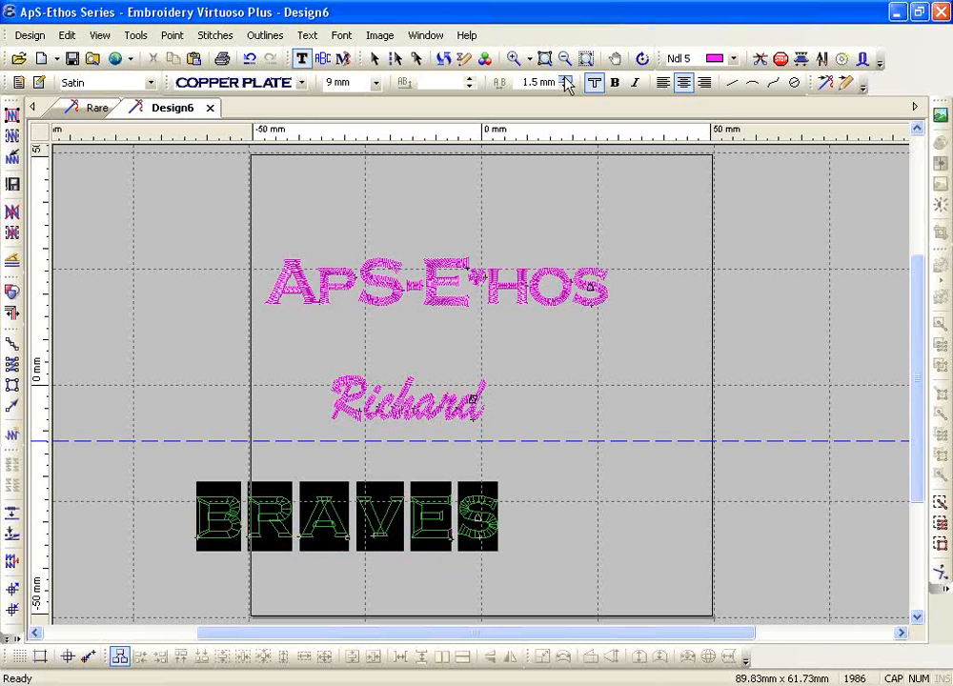
{"action": "left_click", "coordinate": [564, 79]}
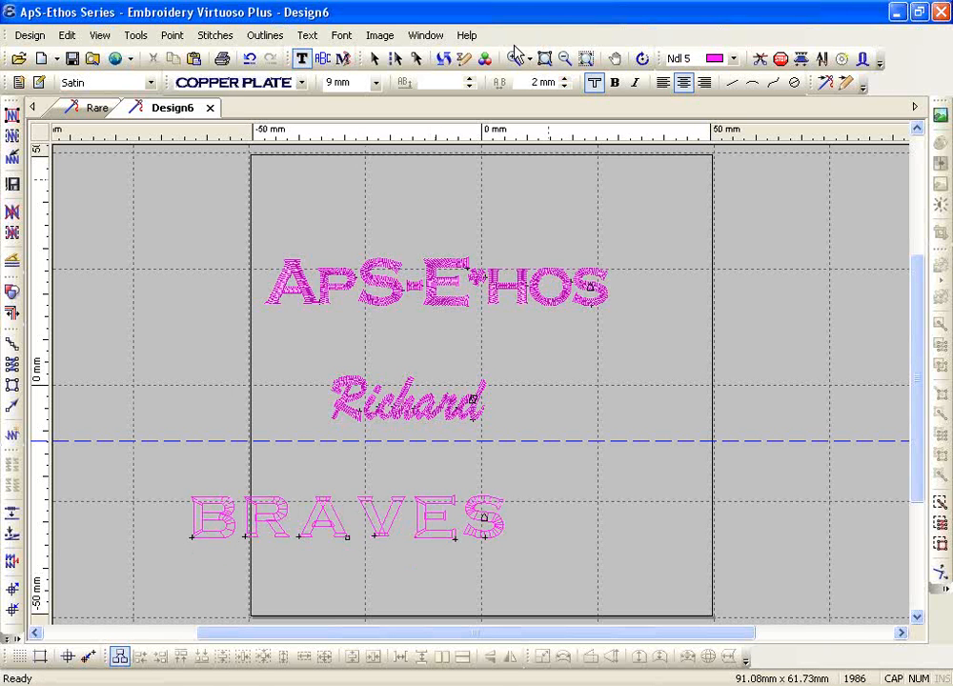
{"action": "left_click", "coordinate": [514, 58]}
{"action": "left_click_drag", "start_coordinate": [171, 473], "coordinate": [522, 574]}
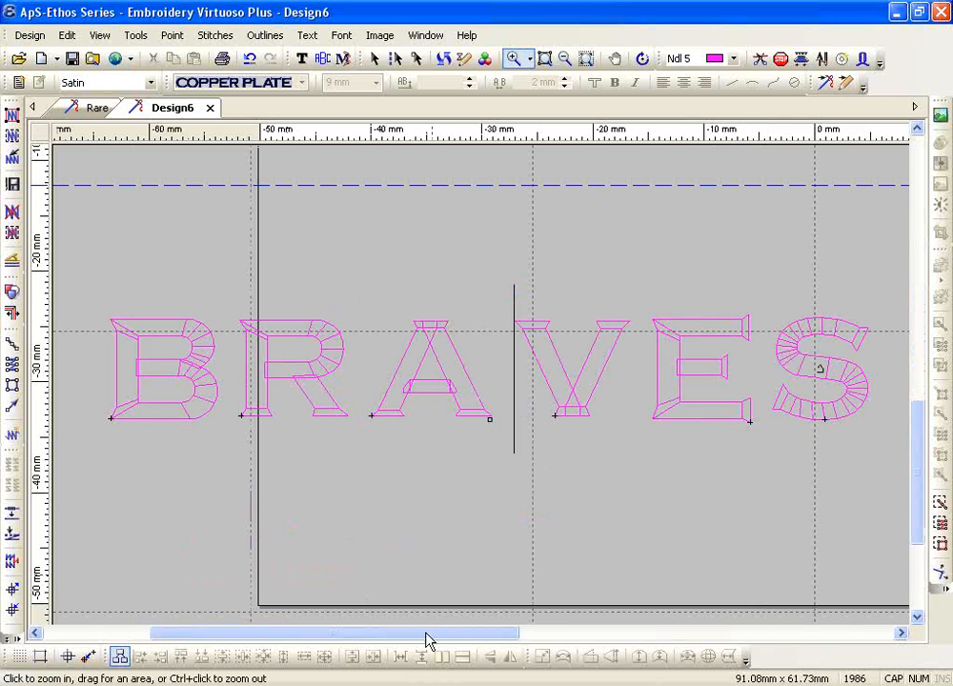
Scroll the view to frame all of BRAVES and return to text editing
{"action": "left_click_drag", "start_coordinate": [428, 634], "coordinate": [460, 635]}
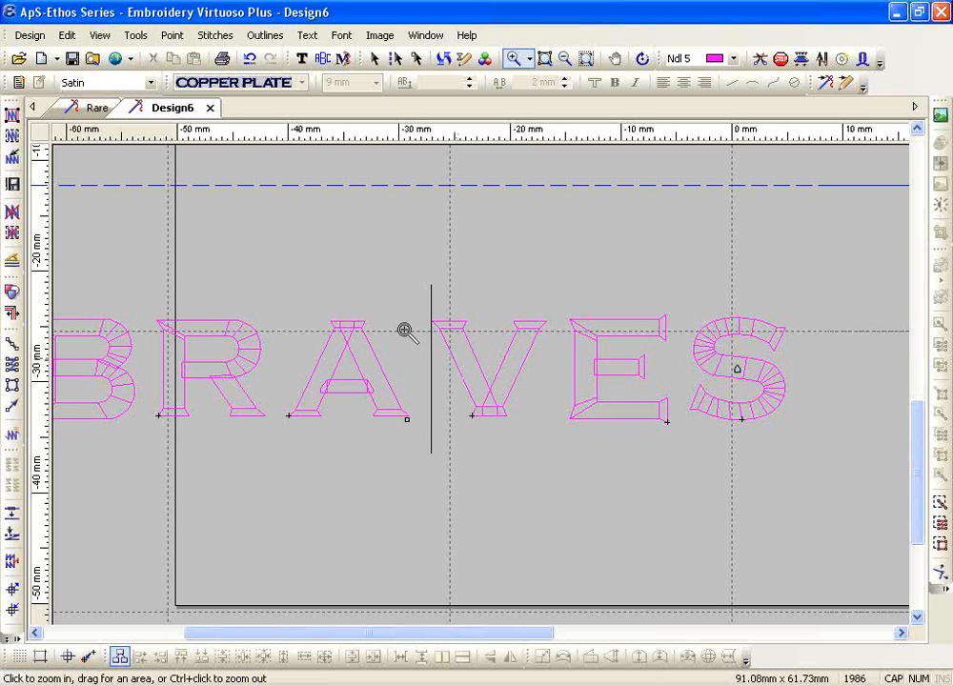
{"action": "right_click", "coordinate": [428, 421]}
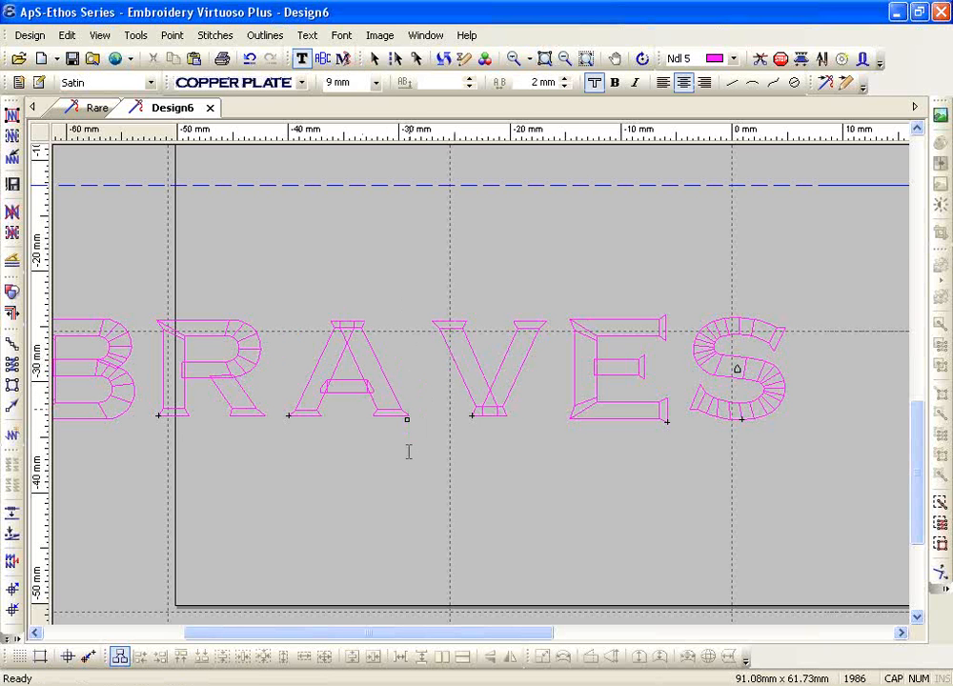
Reduce the character spacing between A and V from 2 mm to -0.2 mm
{"action": "left_click", "coordinate": [565, 86]}
{"action": "left_click", "coordinate": [565, 86]}
{"action": "left_click", "coordinate": [566, 86]}
{"action": "left_click", "coordinate": [566, 86]}
{"action": "left_click", "coordinate": [566, 86]}
{"action": "left_click", "coordinate": [567, 86]}
{"action": "left_click", "coordinate": [566, 86]}
{"action": "left_click", "coordinate": [565, 86]}
{"action": "left_click", "coordinate": [565, 87]}
{"action": "left_click", "coordinate": [565, 87]}
{"action": "left_click", "coordinate": [566, 86]}
{"action": "left_click", "coordinate": [565, 86]}
{"action": "left_click", "coordinate": [566, 87]}
{"action": "left_click", "coordinate": [565, 87]}
{"action": "left_click", "coordinate": [565, 87]}
{"action": "left_click", "coordinate": [565, 87]}
{"action": "left_click", "coordinate": [565, 87]}
{"action": "left_click", "coordinate": [565, 86]}
{"action": "left_click", "coordinate": [565, 87]}
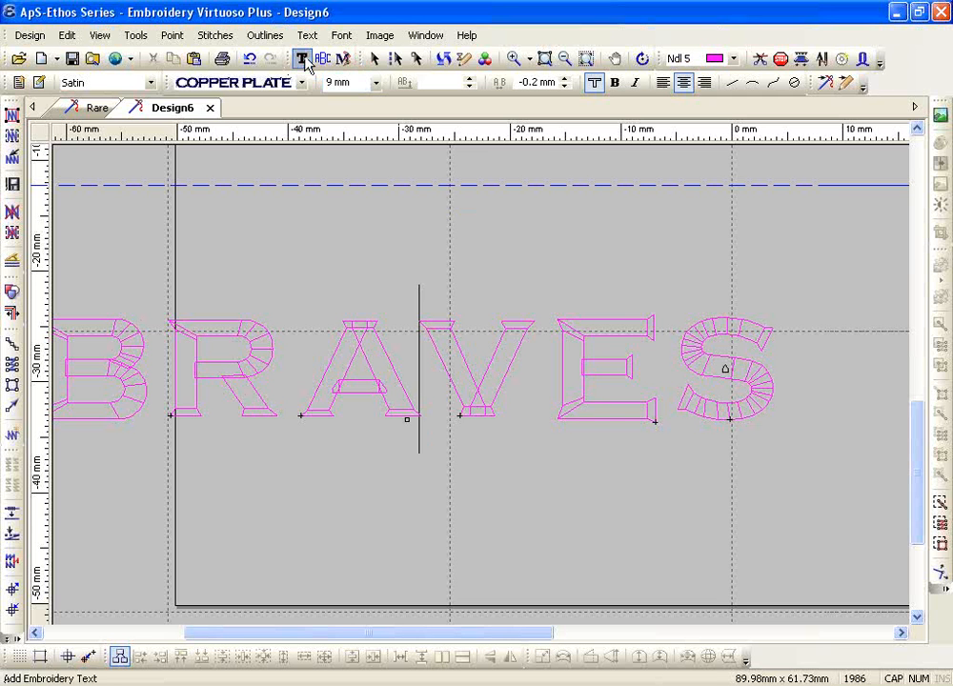
Compare the spacing at other BRAVES letter pairs against the tightened A–V gap
{"action": "left_click", "coordinate": [141, 367]}
{"action": "left_click", "coordinate": [446, 388]}
{"action": "left_click", "coordinate": [575, 395]}
{"action": "left_click", "coordinate": [366, 389]}
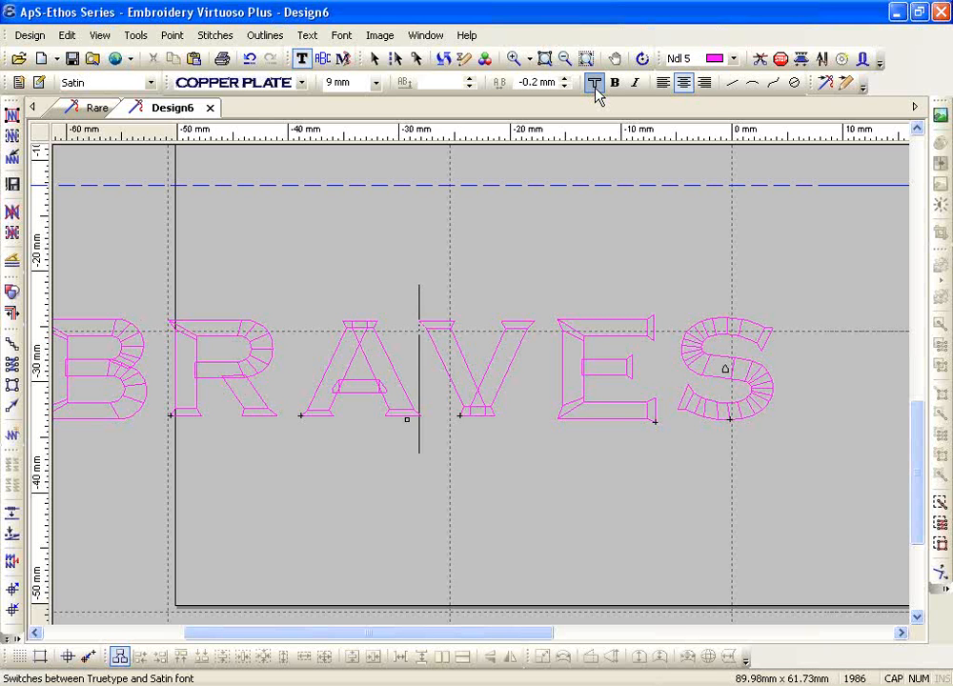
{"action": "left_click", "coordinate": [595, 89]}
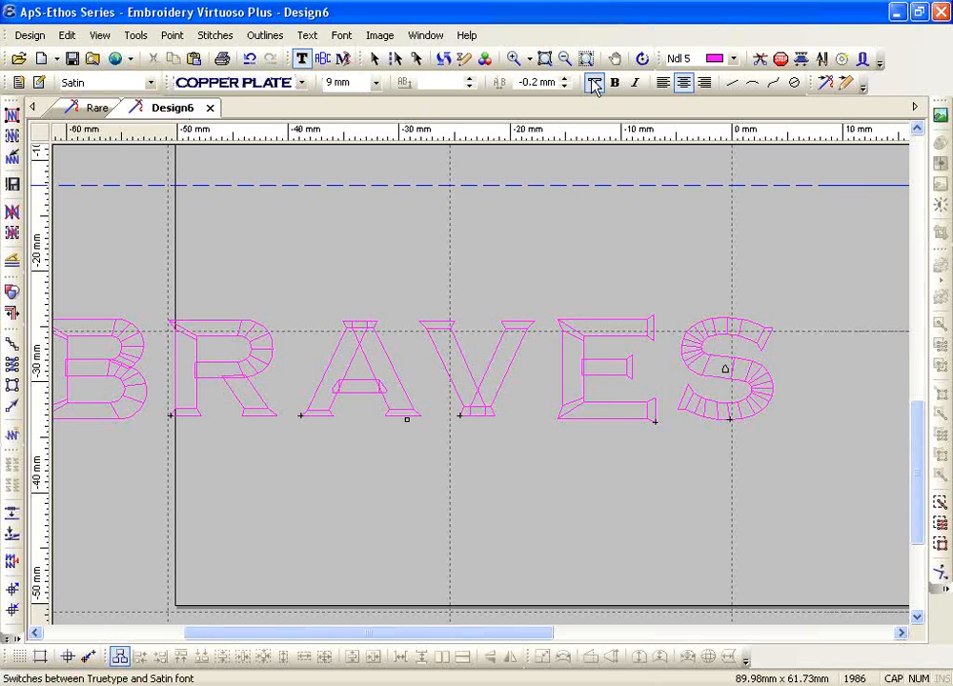
{"action": "left_click", "coordinate": [595, 86]}
{"action": "left_click", "coordinate": [593, 82]}
{"action": "key", "text": "Escape"}
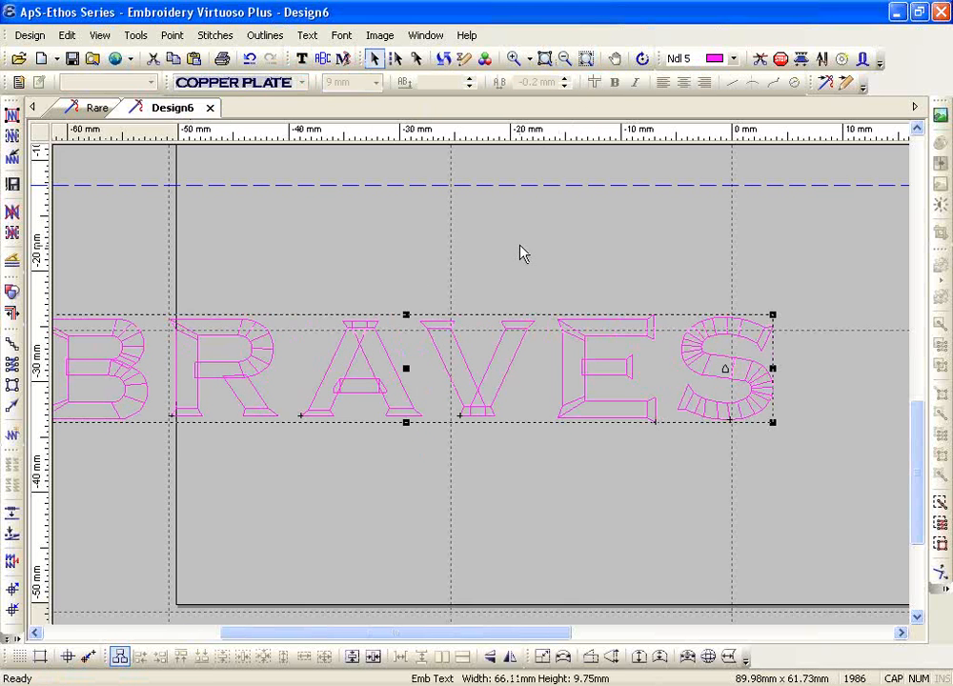
{"action": "left_click", "coordinate": [302, 59]}
{"action": "left_click", "coordinate": [595, 84]}
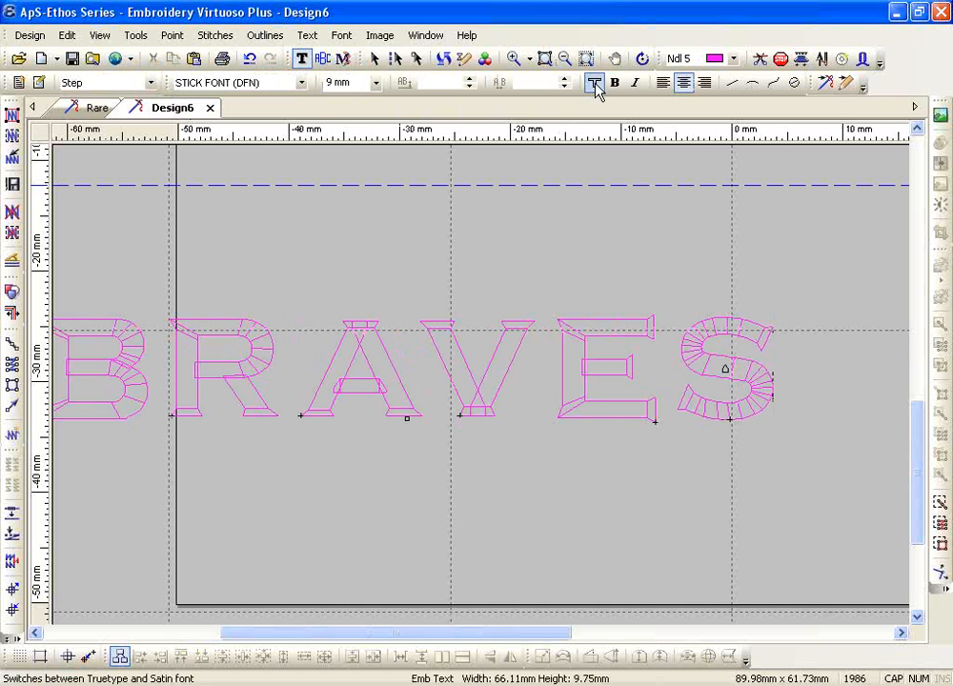
{"action": "left_click", "coordinate": [153, 83]}
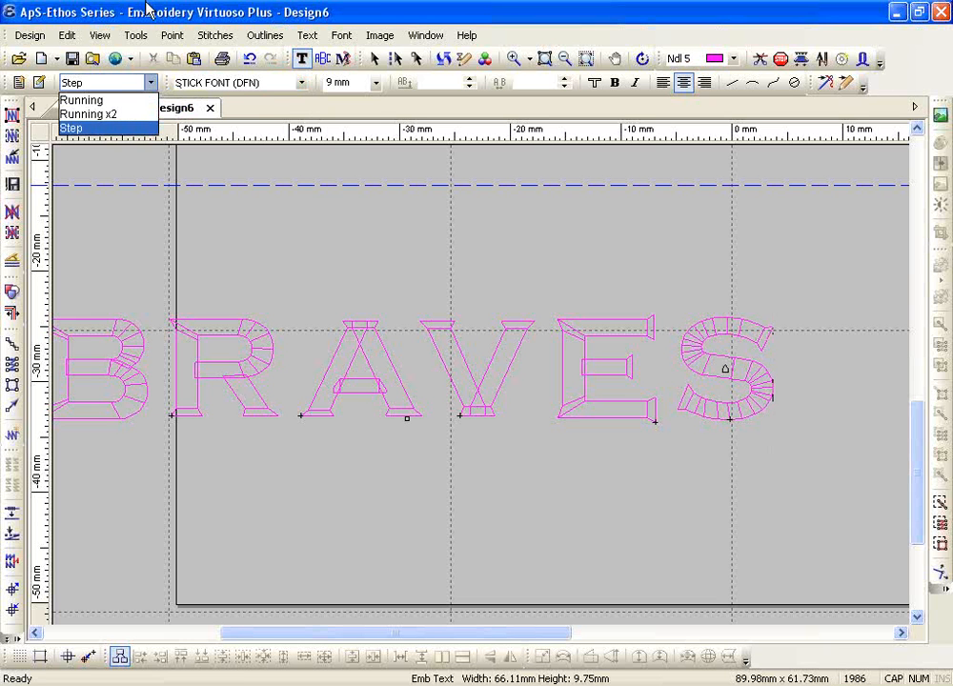
{"action": "left_click", "coordinate": [257, 85]}
{"action": "left_click", "coordinate": [258, 85]}
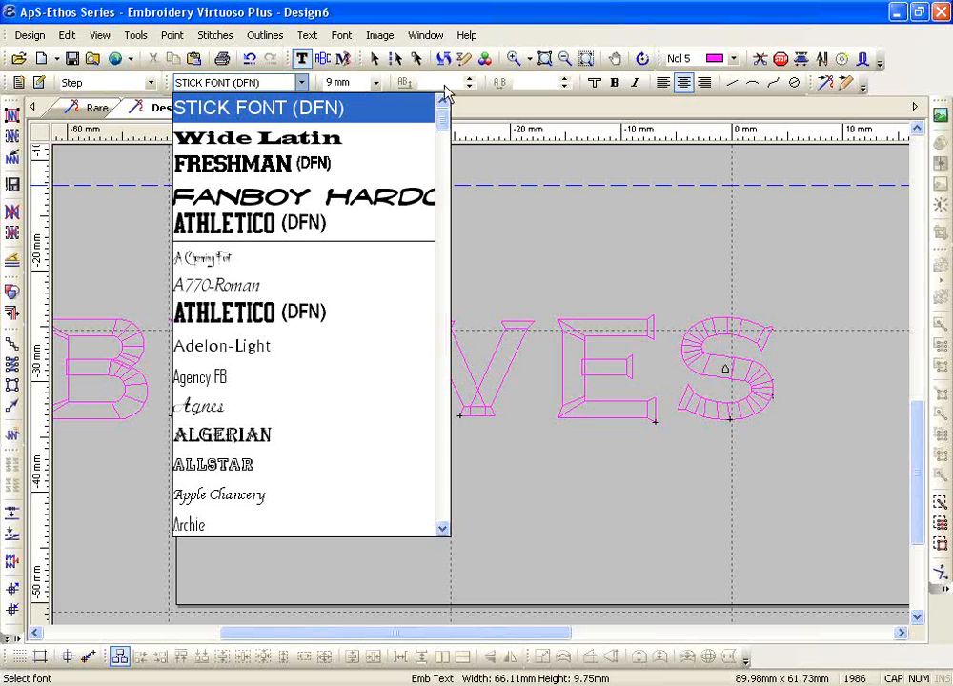
{"action": "left_click", "coordinate": [601, 96]}
{"action": "left_click", "coordinate": [600, 91]}
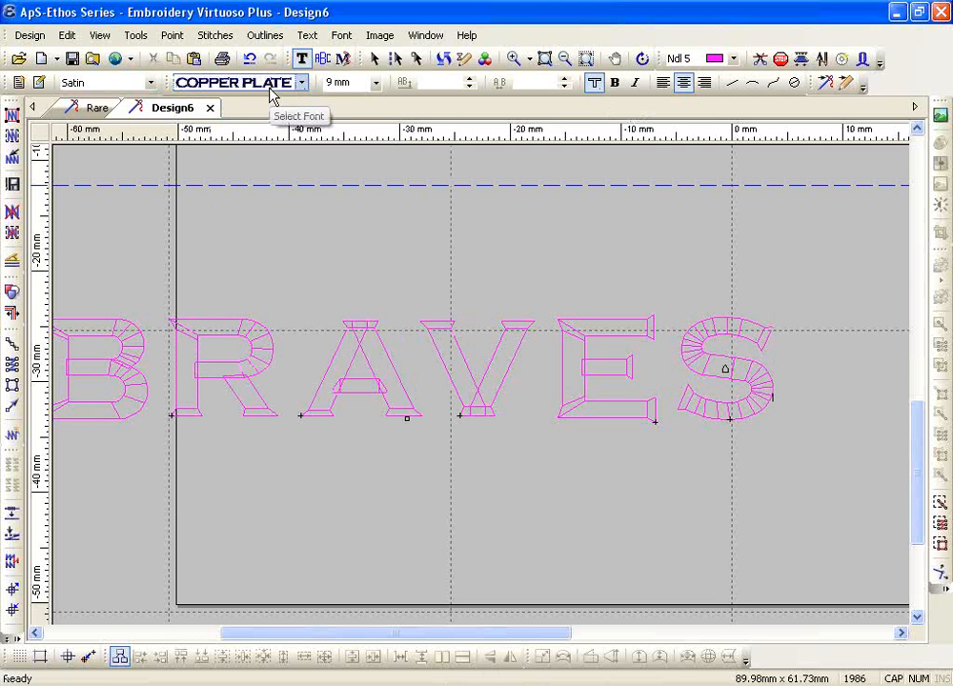
Select all the BRAVES letters and make them bold
{"action": "left_click", "coordinate": [486, 360]}
{"action": "double_click", "coordinate": [486, 360]}
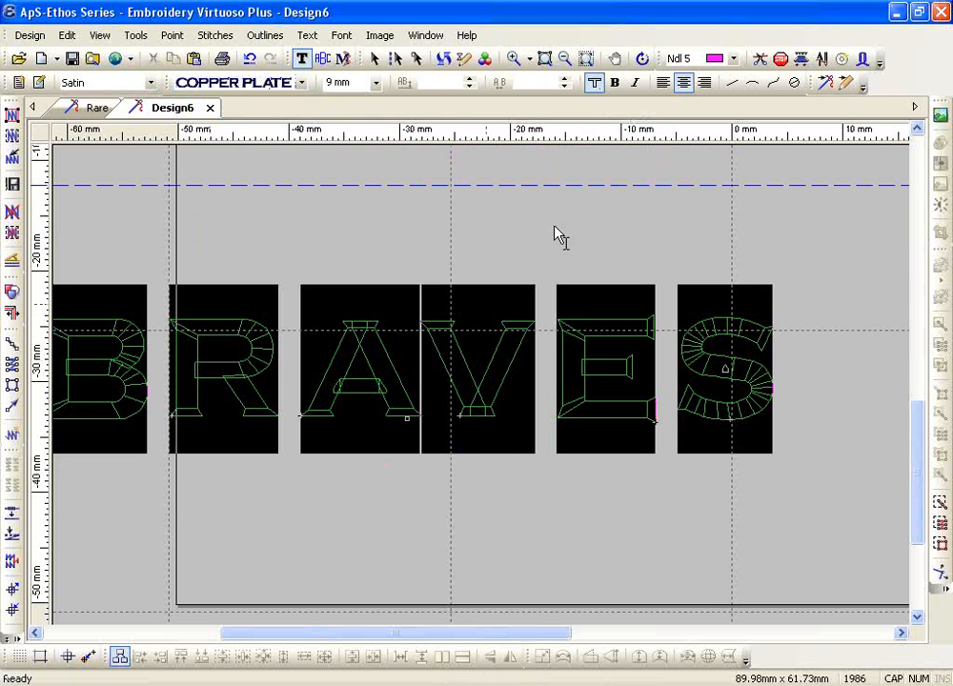
{"action": "left_click", "coordinate": [615, 84]}
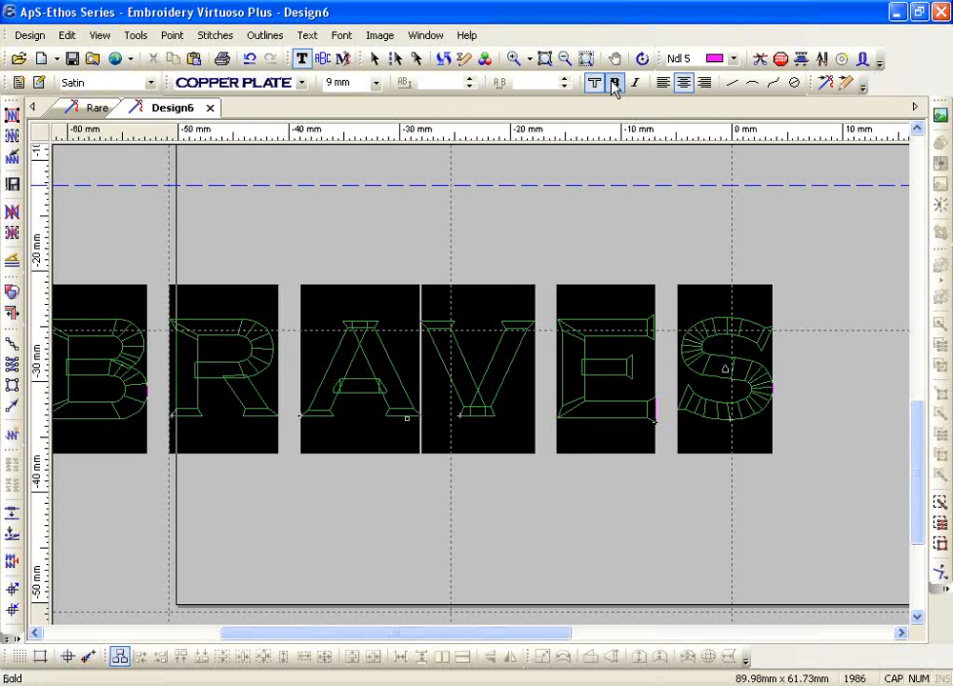
{"action": "left_click", "coordinate": [615, 85]}
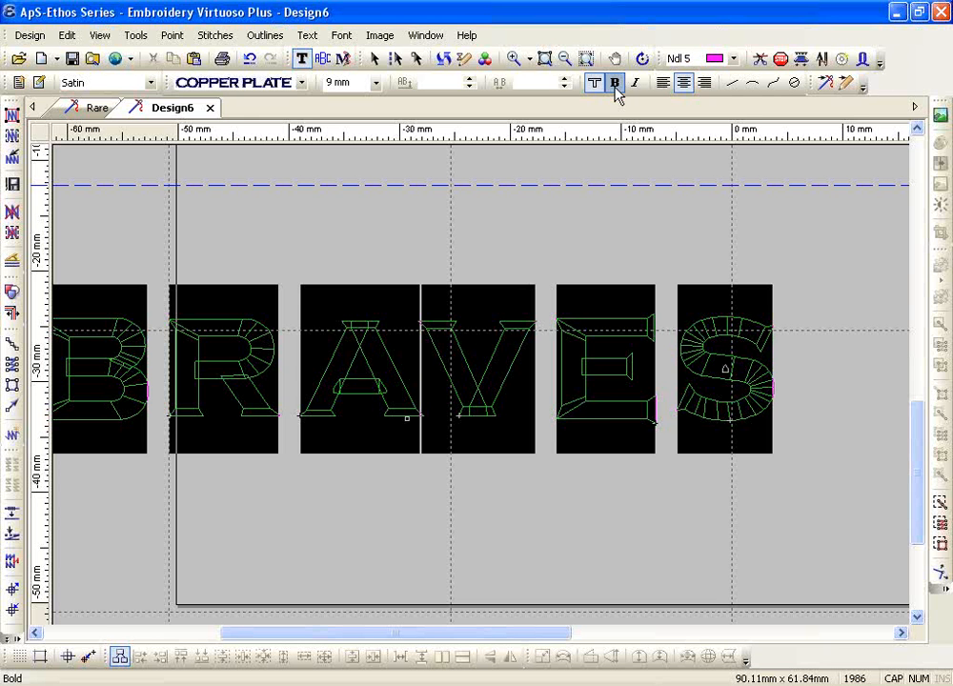
Zoom in closely on the E of BRAVES and finish text editing
{"action": "left_click", "coordinate": [514, 59]}
{"action": "left_click_drag", "start_coordinate": [565, 308], "coordinate": [696, 397]}
{"action": "key", "text": "Escape"}
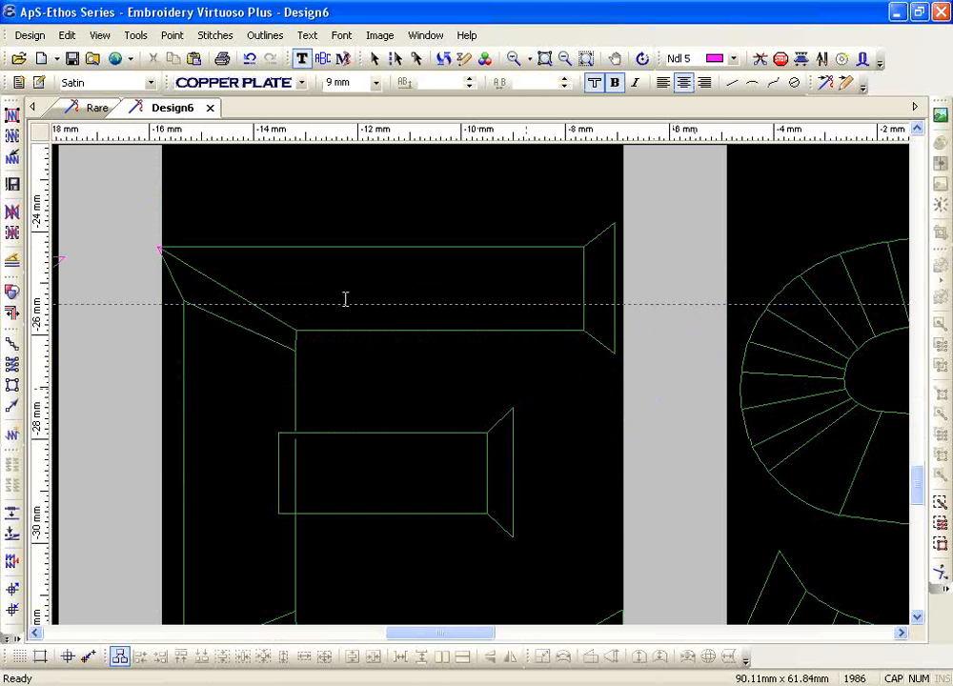
{"action": "key", "text": "Escape"}
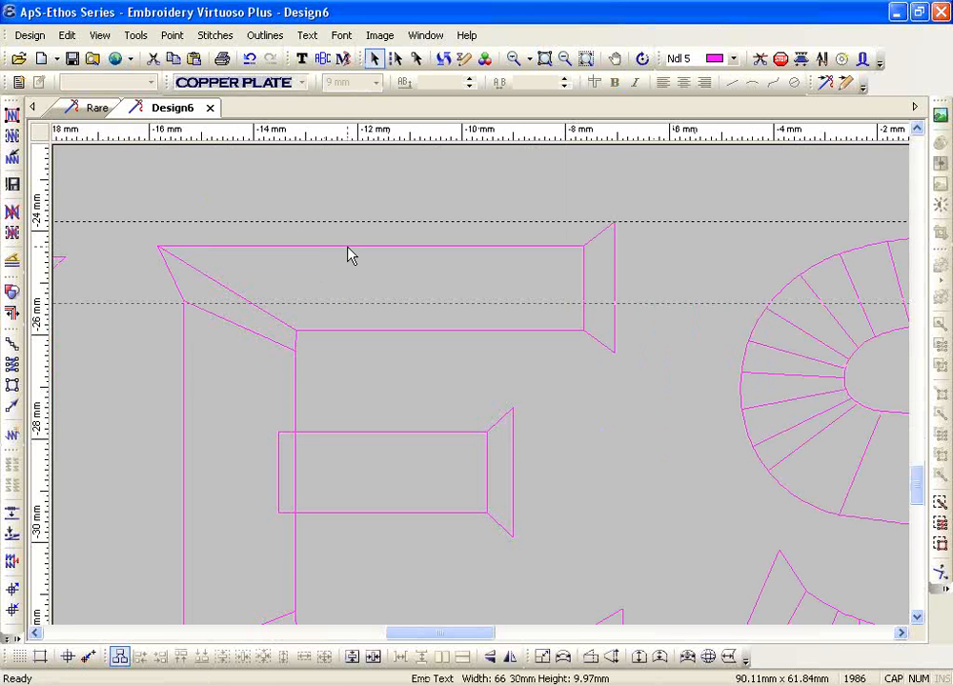
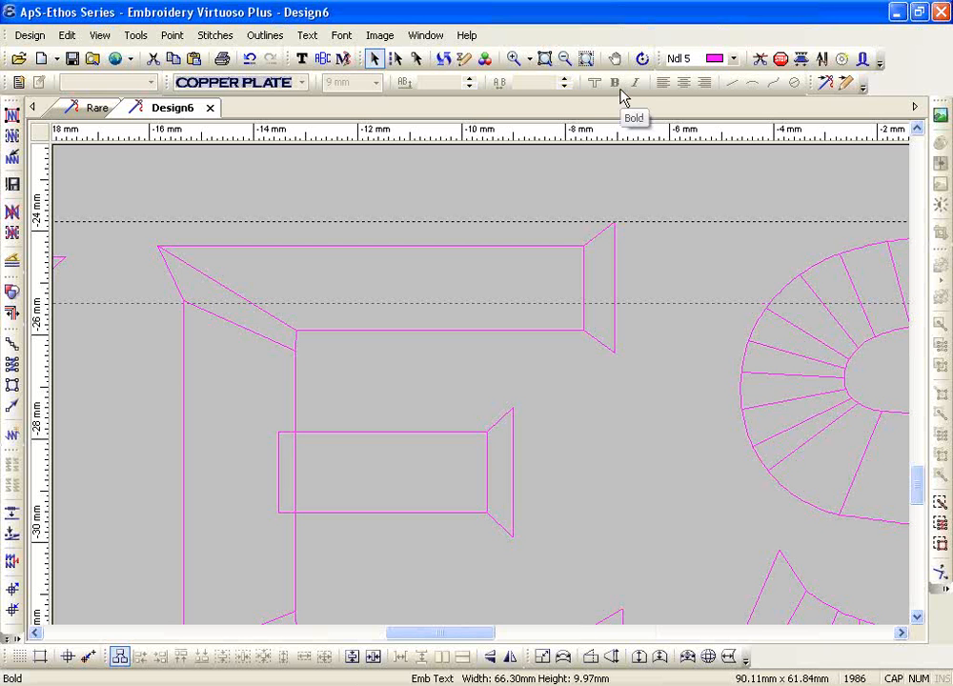
Make the Copper Plate BRAVES lettering italic, then zoom out to show the whole hoop
{"action": "left_click", "coordinate": [301, 63]}
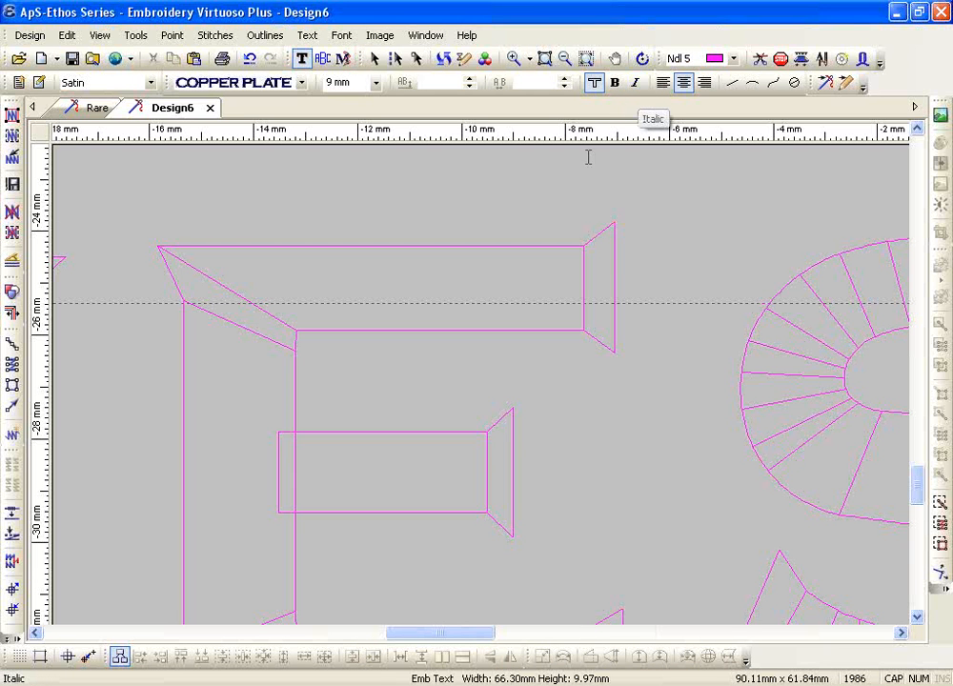
{"action": "left_click", "coordinate": [564, 60]}
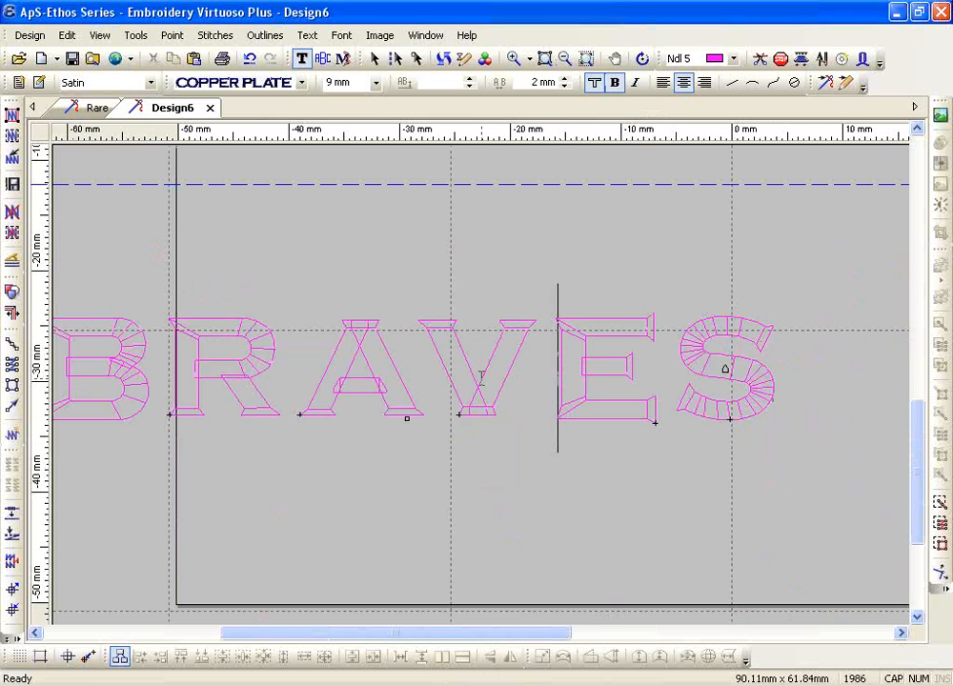
{"action": "left_click", "coordinate": [637, 85]}
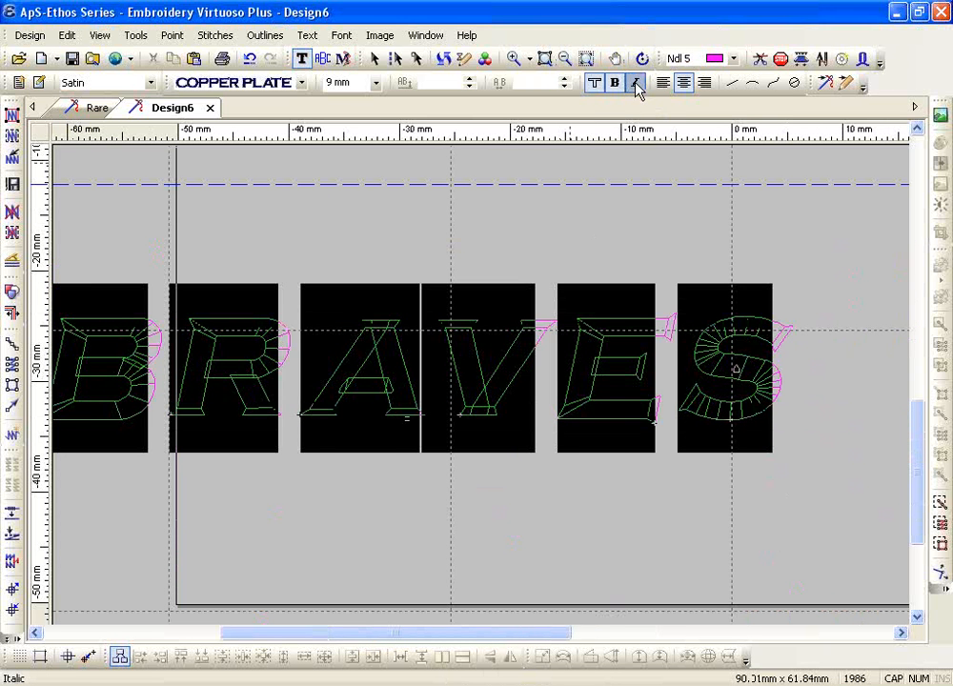
{"action": "left_click", "coordinate": [637, 85]}
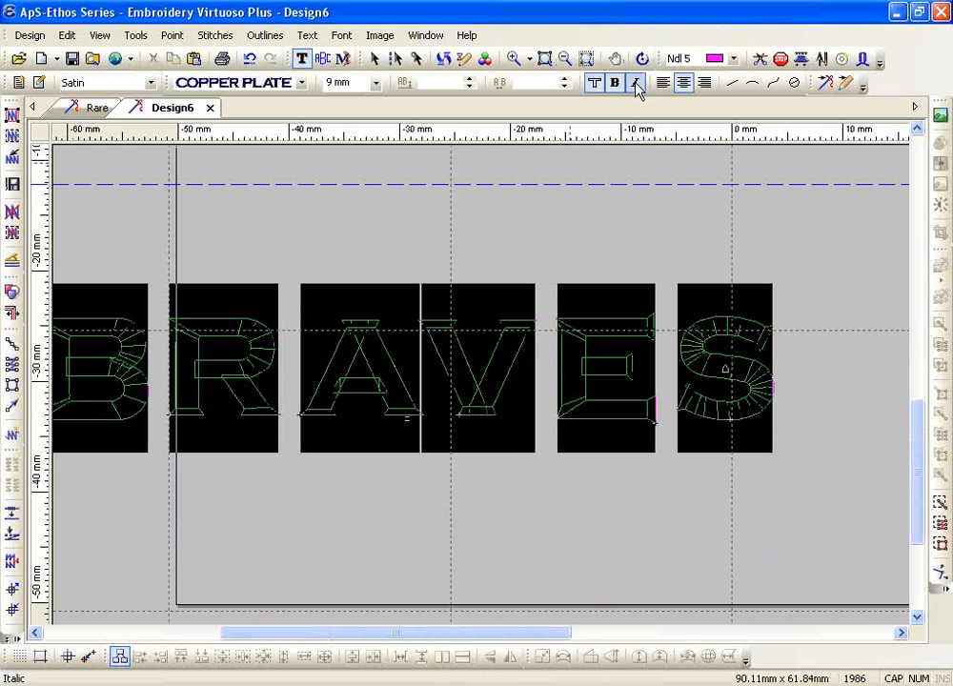
{"action": "left_click", "coordinate": [636, 85]}
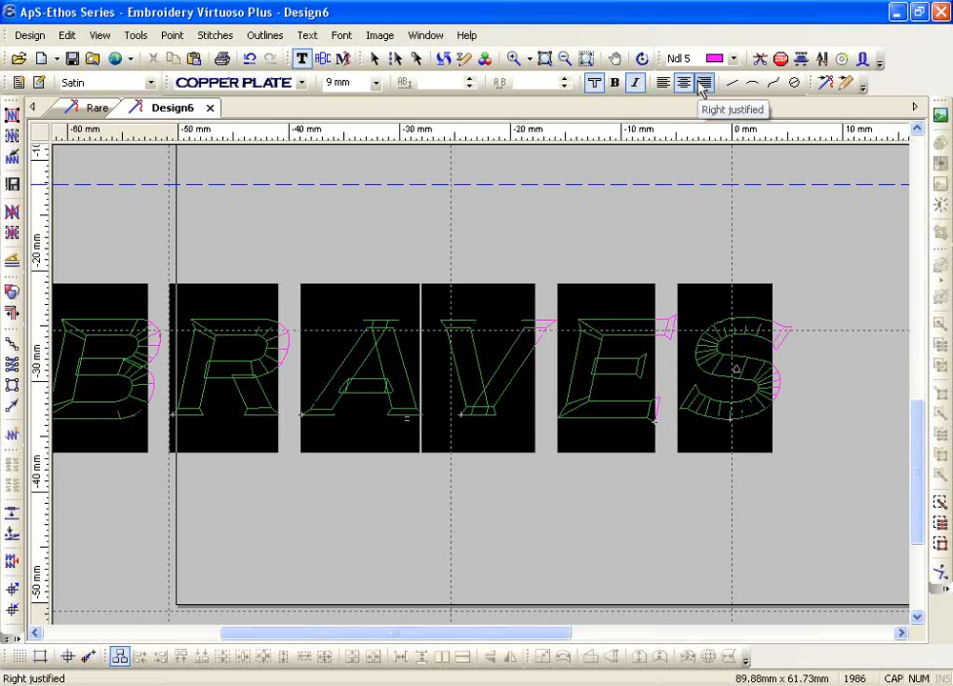
{"action": "left_click", "coordinate": [565, 58]}
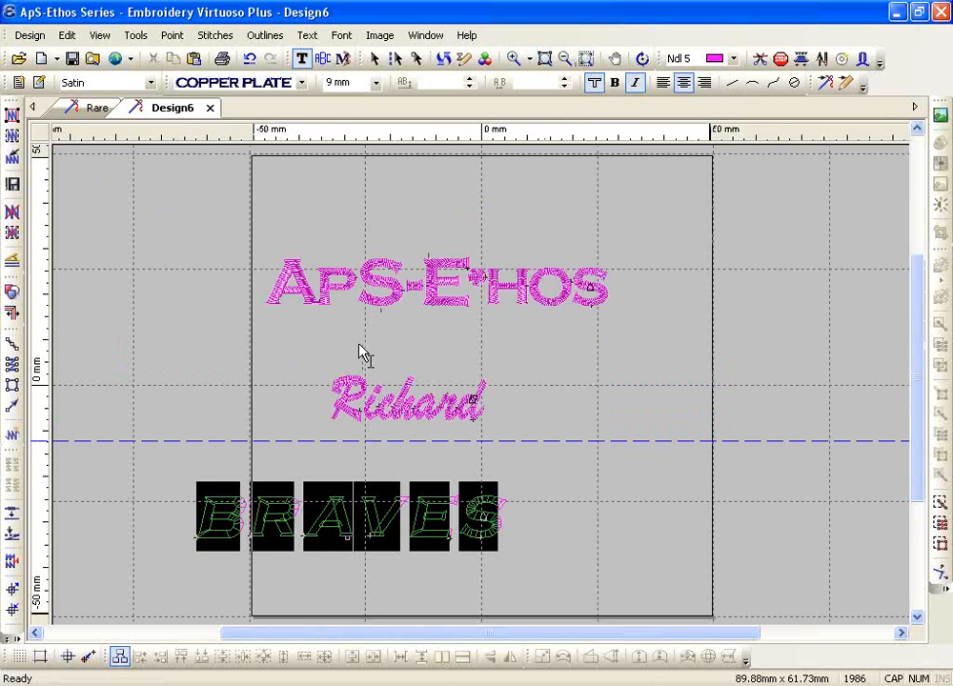
Select the APS-ETHOS, Richard and BRAVES text lines together and delete them
{"action": "key", "text": "Escape"}
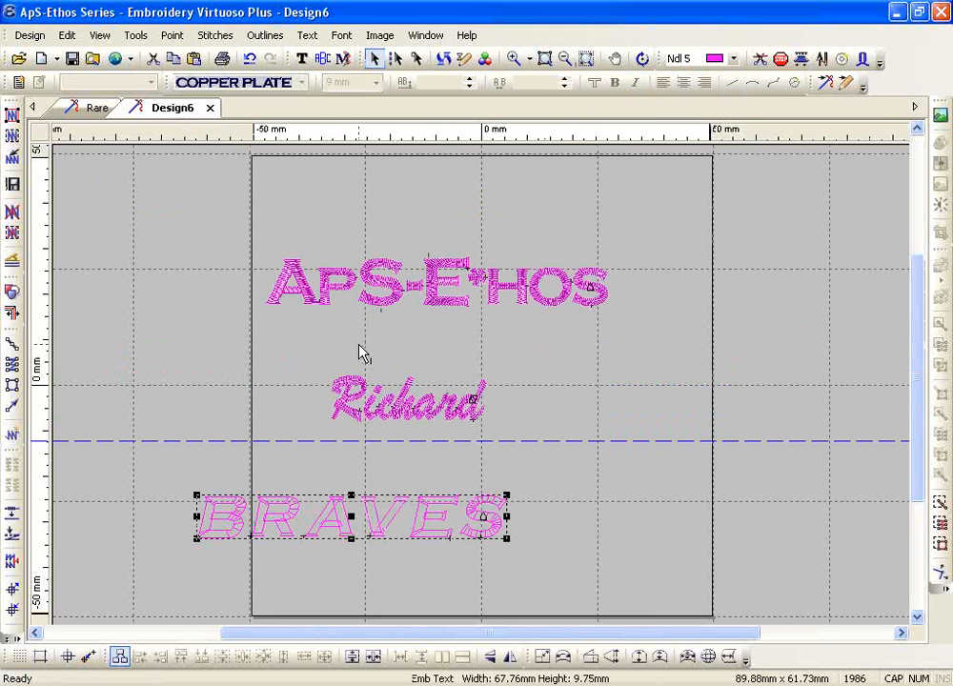
{"action": "key", "text": "ctrl+a"}
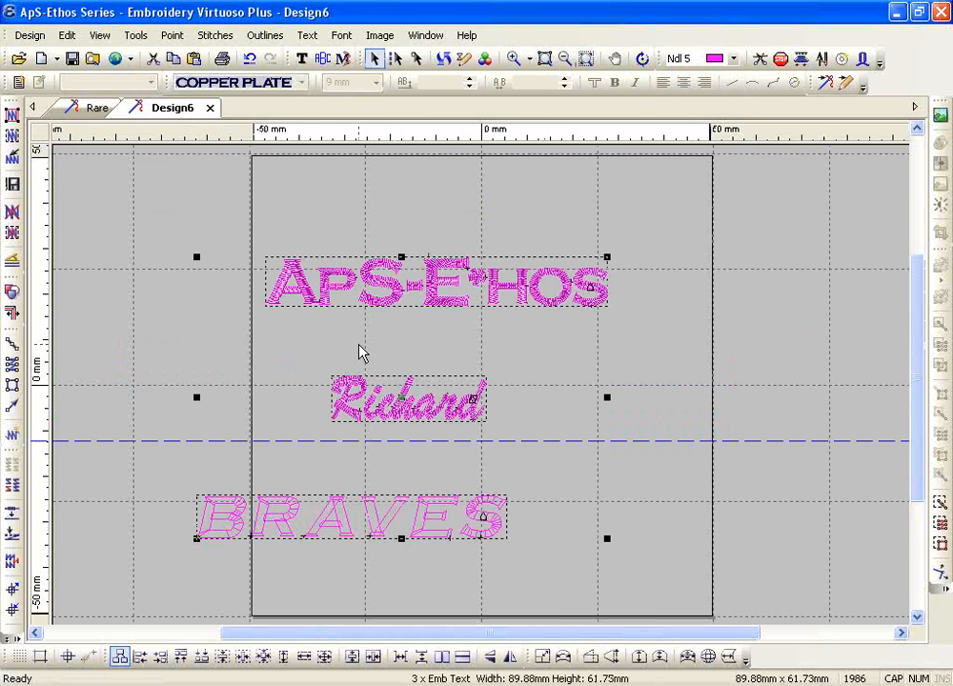
{"action": "key", "text": "Delete"}
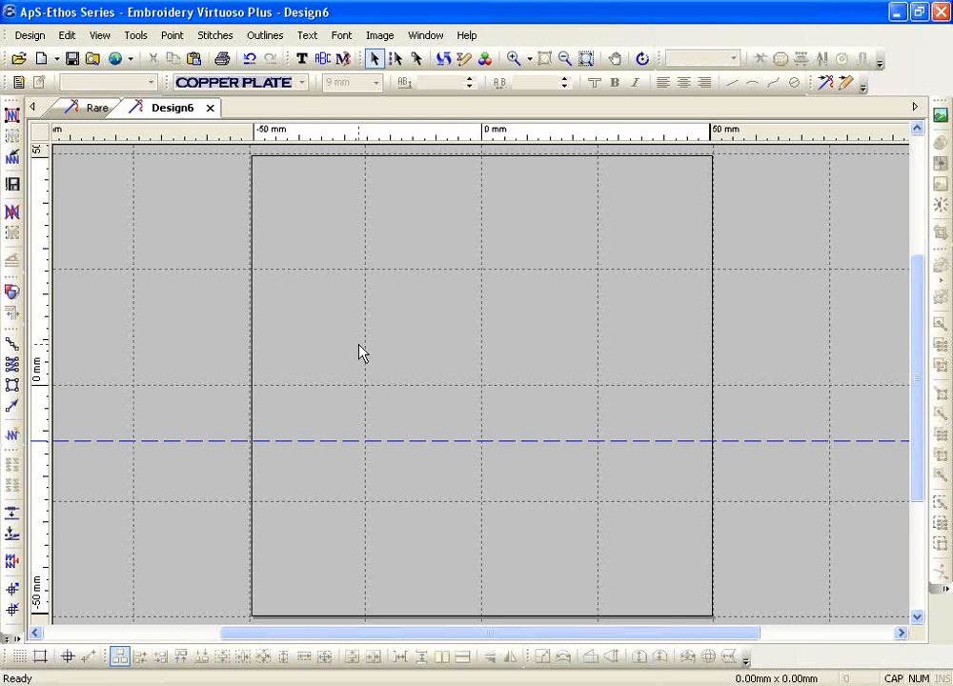
{"action": "left_click", "coordinate": [301, 58]}
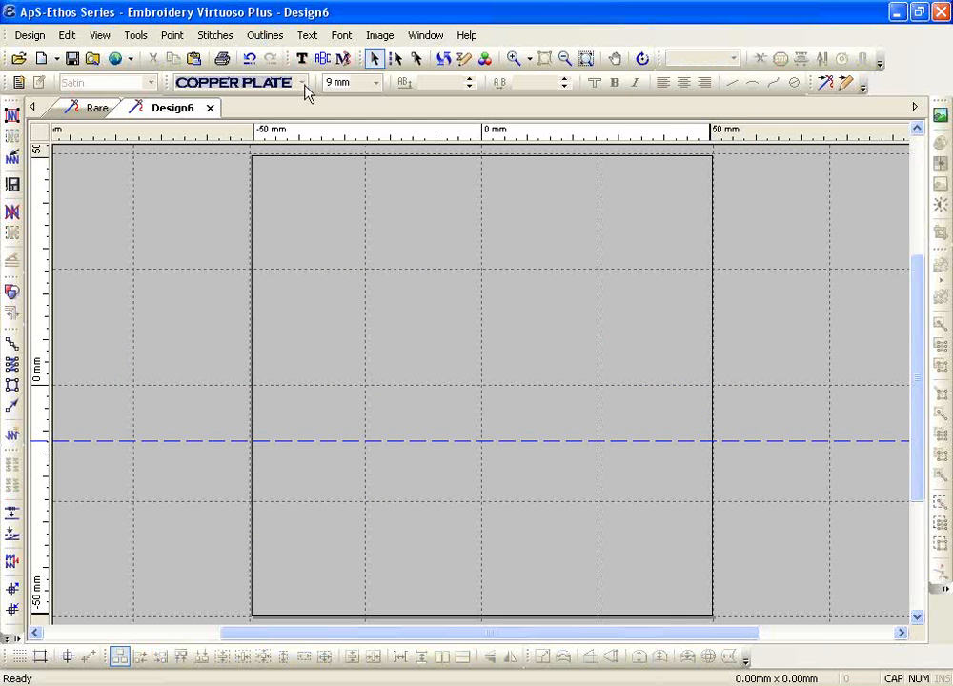
Set up new straight-line text in Franklin Gothic at 15 mm
{"action": "left_click", "coordinate": [732, 87]}
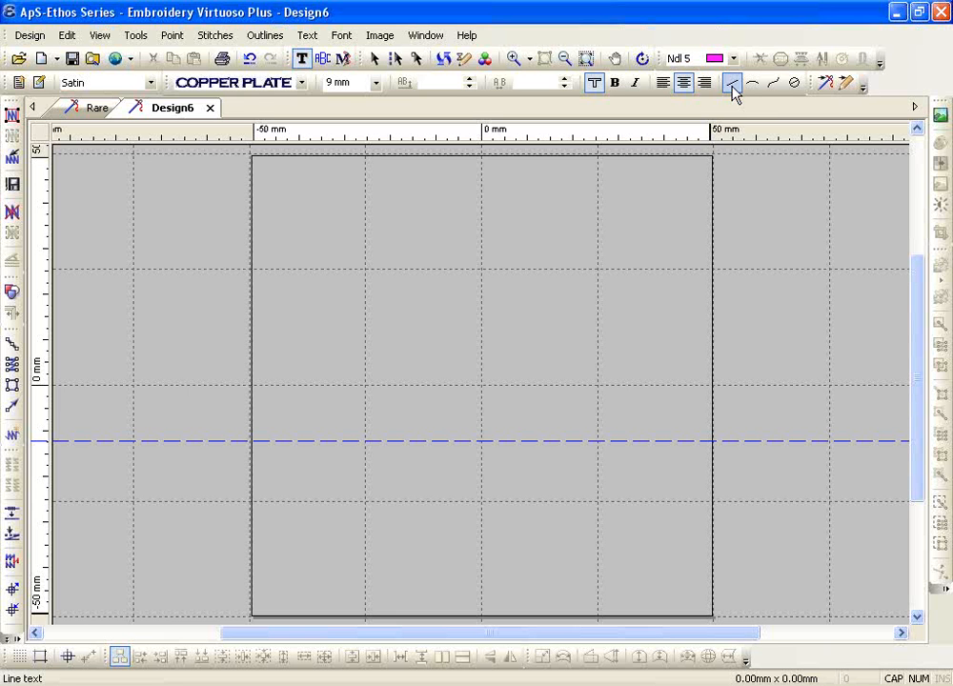
{"action": "left_click", "coordinate": [733, 86]}
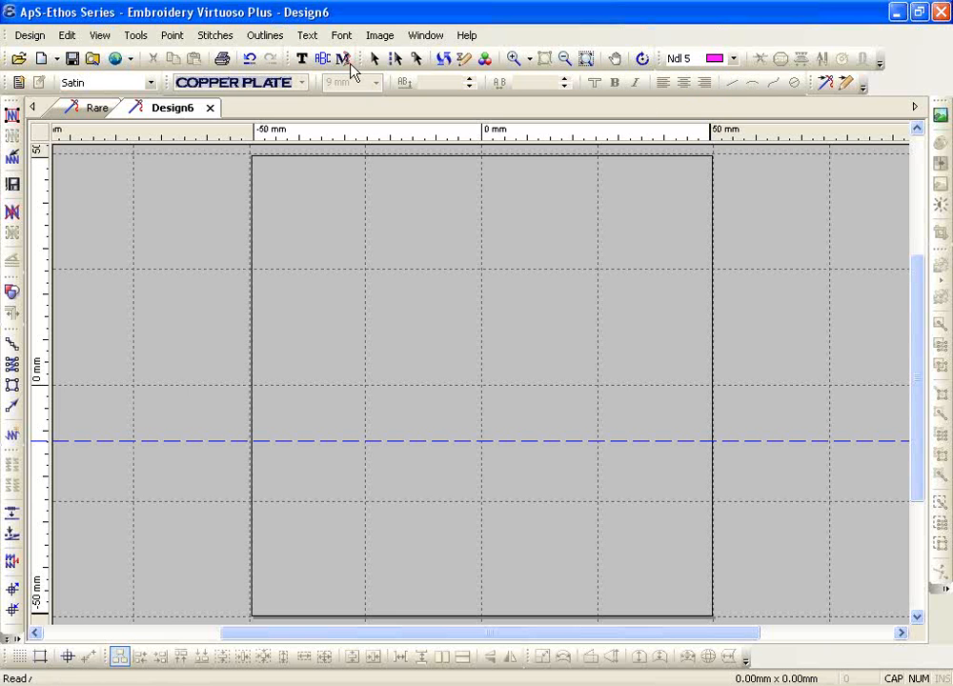
{"action": "left_click", "coordinate": [302, 60]}
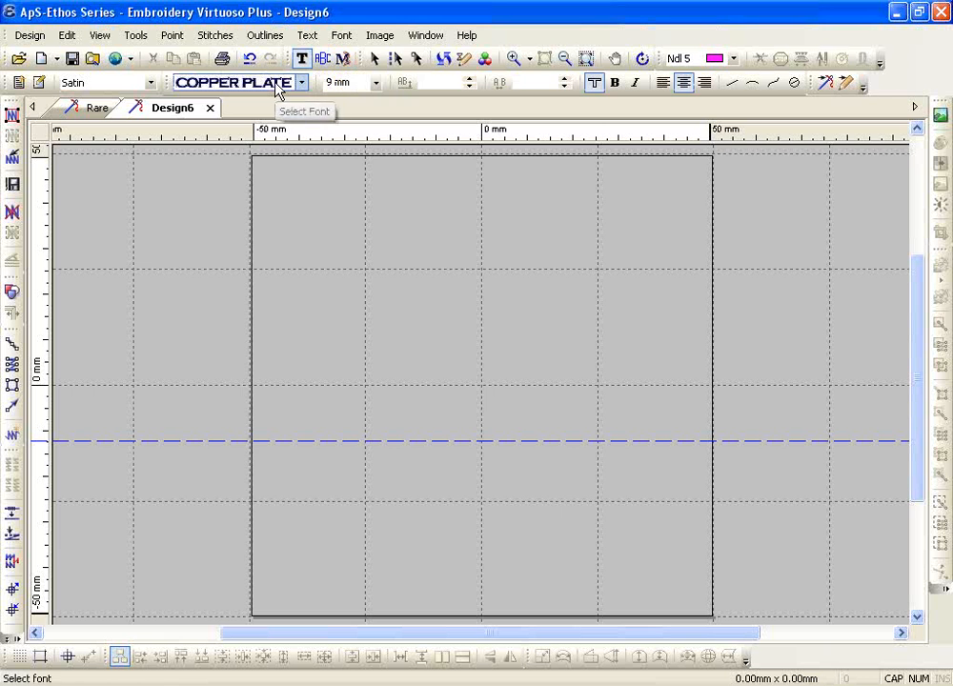
{"action": "left_click", "coordinate": [302, 83]}
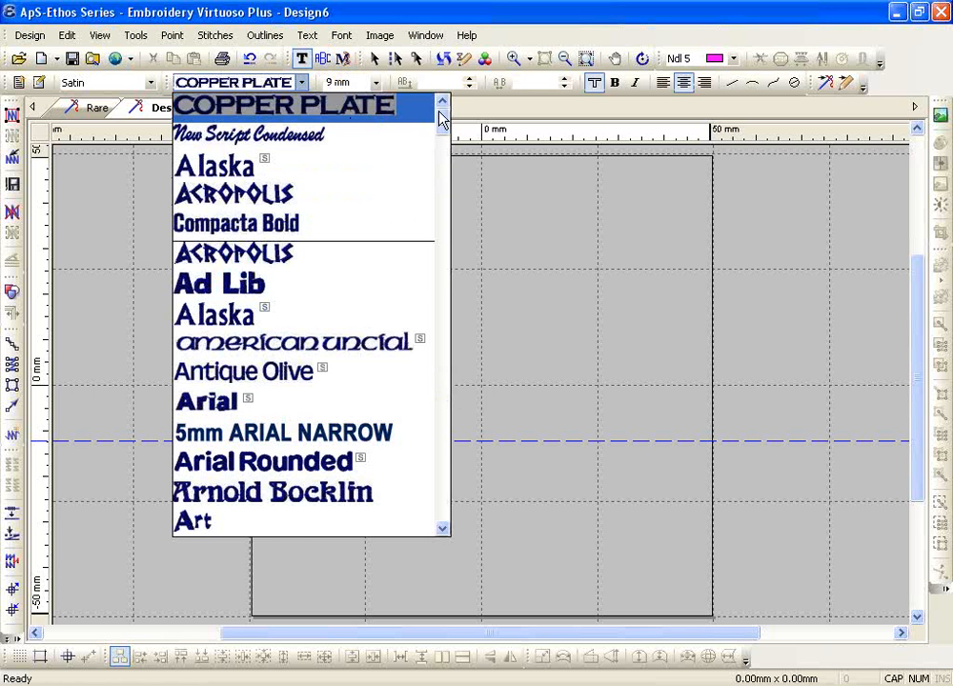
{"action": "left_click_drag", "start_coordinate": [443, 117], "coordinate": [424, 280]}
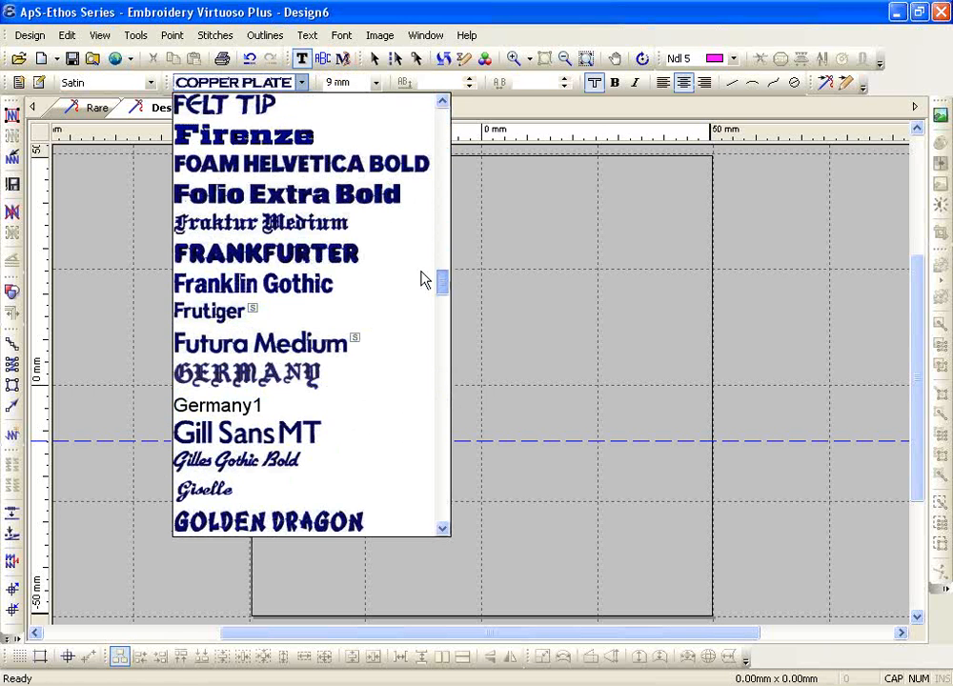
{"action": "left_click", "coordinate": [265, 284]}
{"action": "left_click", "coordinate": [376, 83]}
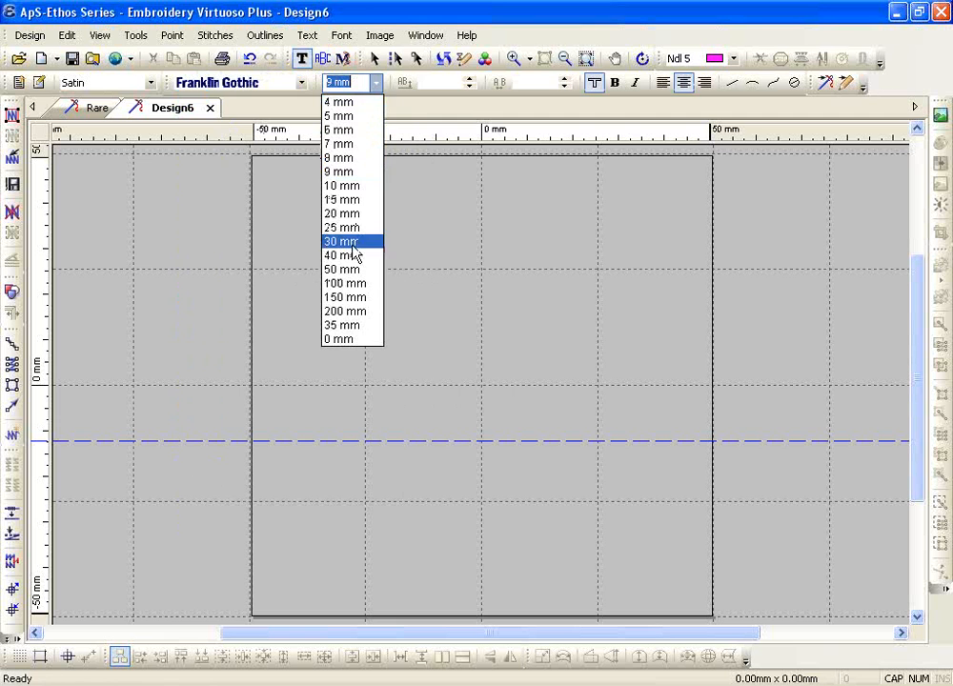
{"action": "left_click", "coordinate": [370, 201]}
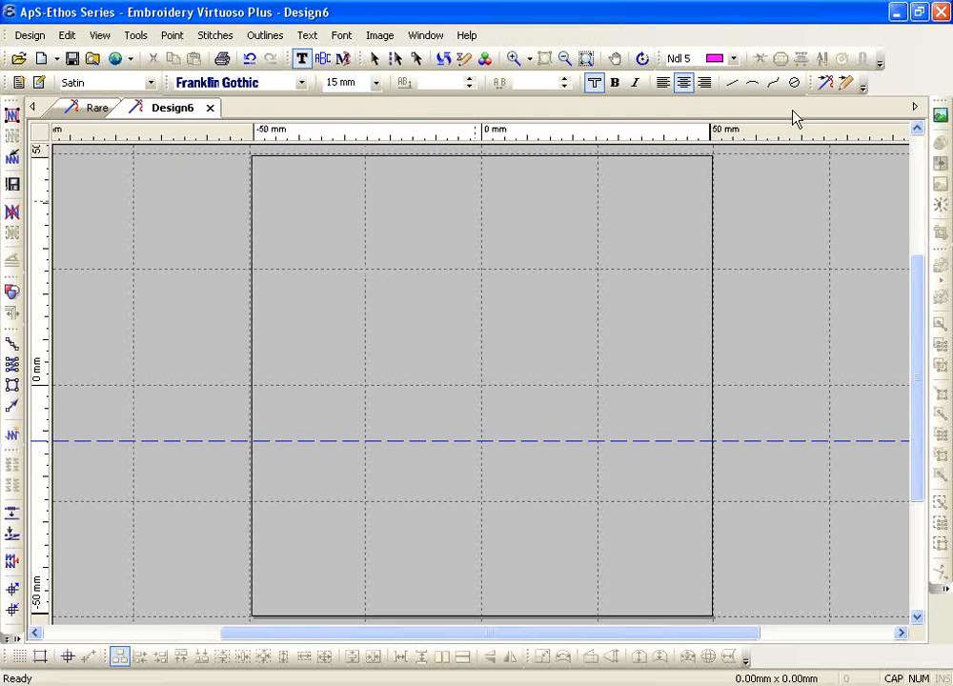
{"action": "left_click", "coordinate": [732, 86]}
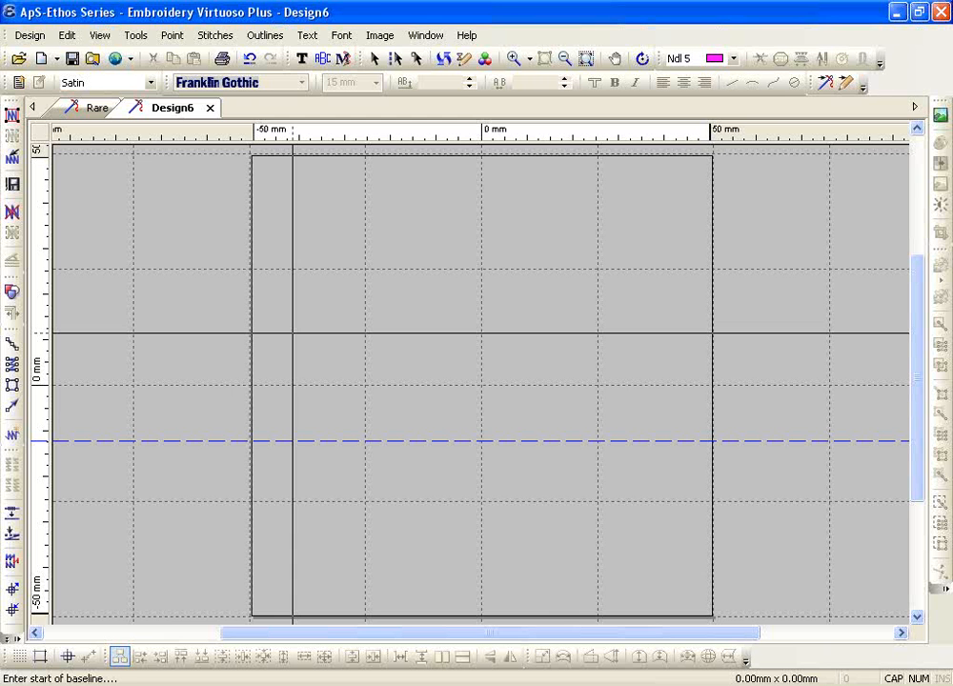
Draw a rising baseline, centre-justify it, and letter 'Embroidery' along it
{"action": "left_click", "coordinate": [292, 332]}
{"action": "left_click", "coordinate": [675, 224]}
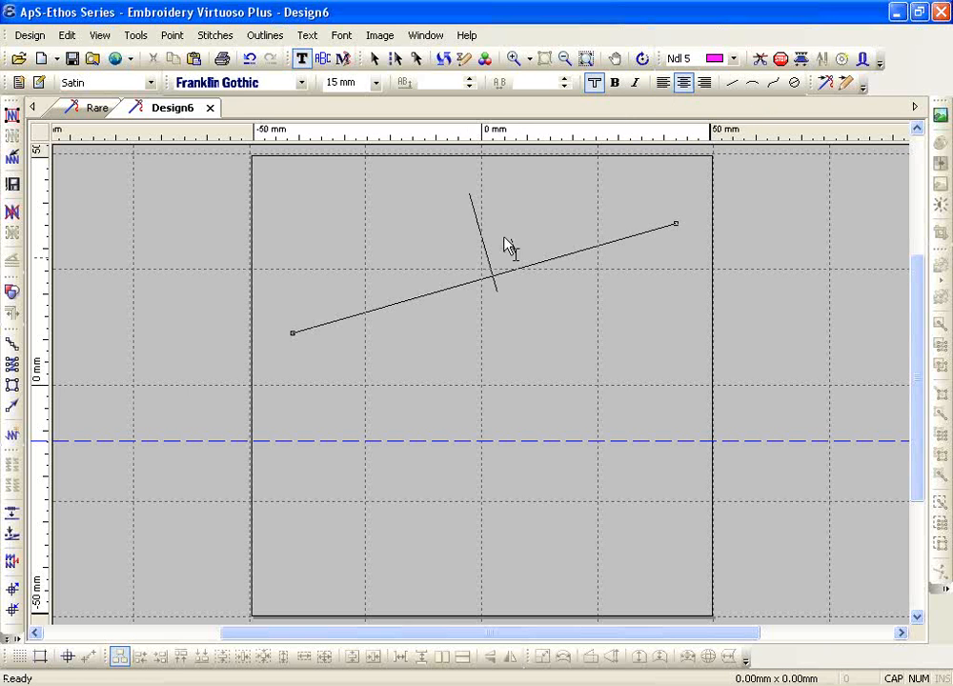
{"action": "left_click", "coordinate": [663, 85]}
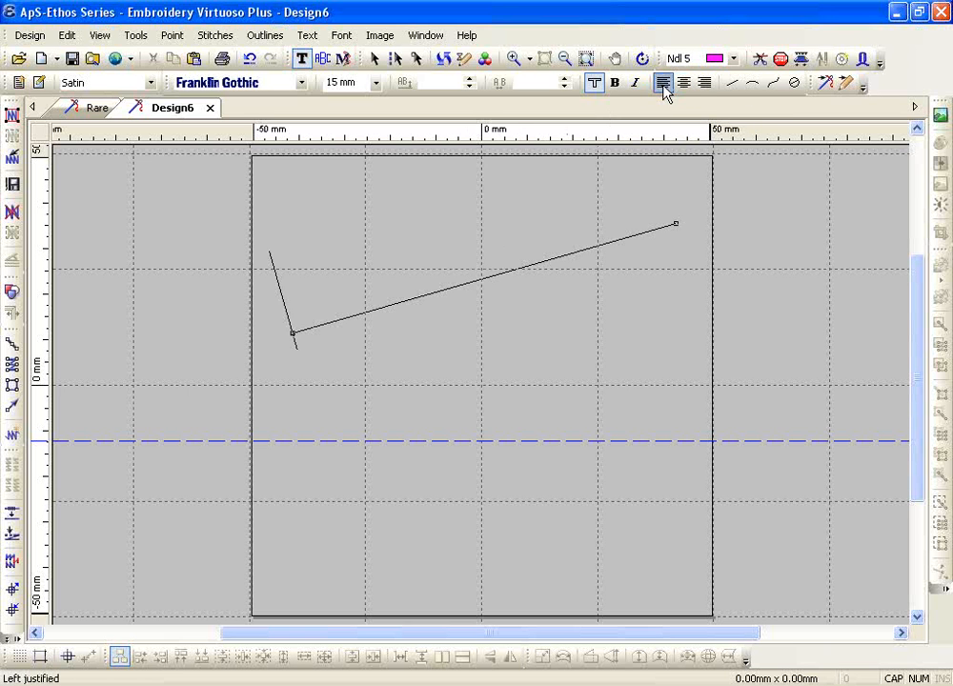
{"action": "left_click", "coordinate": [703, 84]}
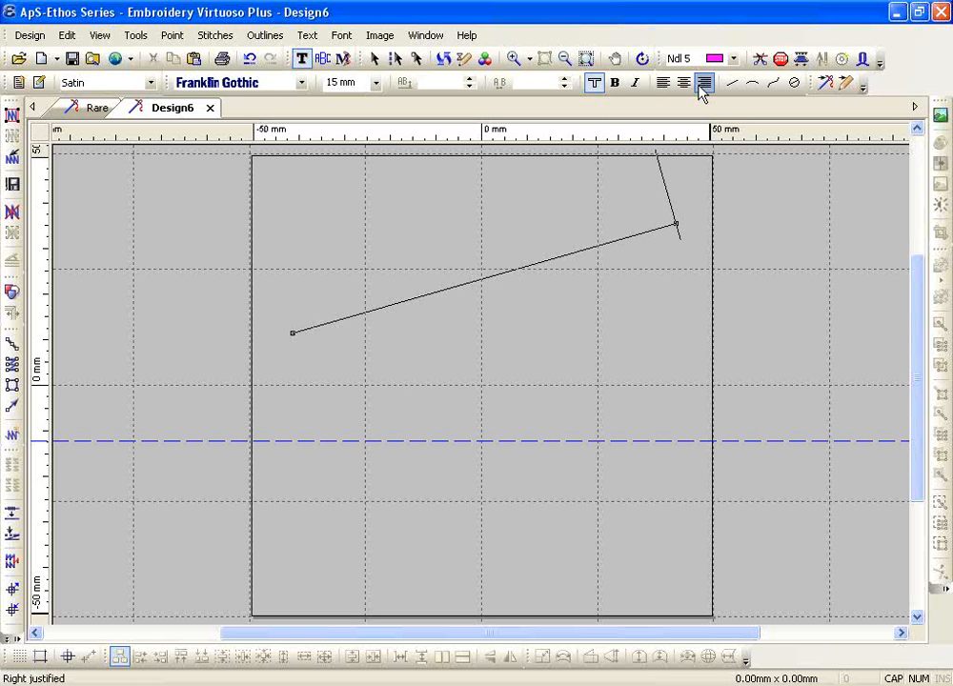
{"action": "left_click", "coordinate": [687, 83]}
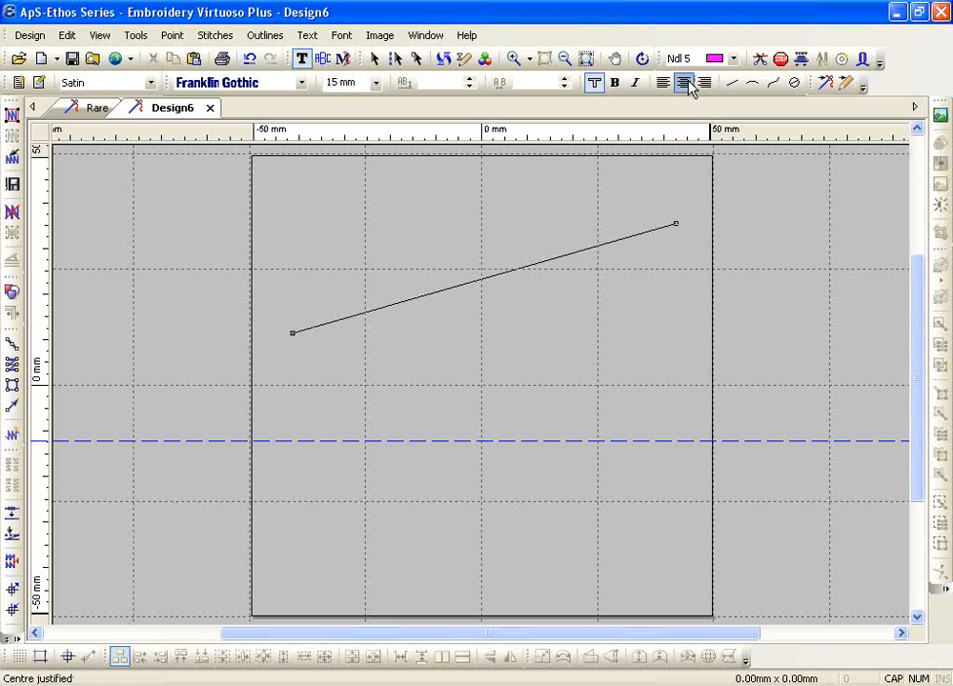
{"action": "type", "text": "Embroidery"}
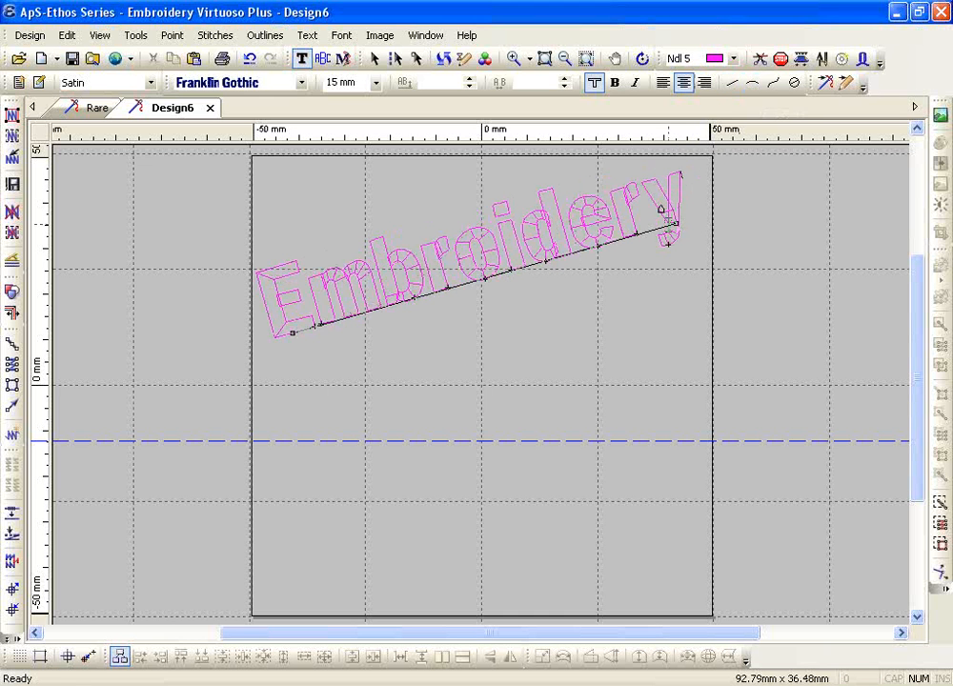
Tilt the Embroidery baseline downward, level it nearly horizontal, then delete the text
{"action": "left_click_drag", "start_coordinate": [672, 221], "coordinate": [583, 505]}
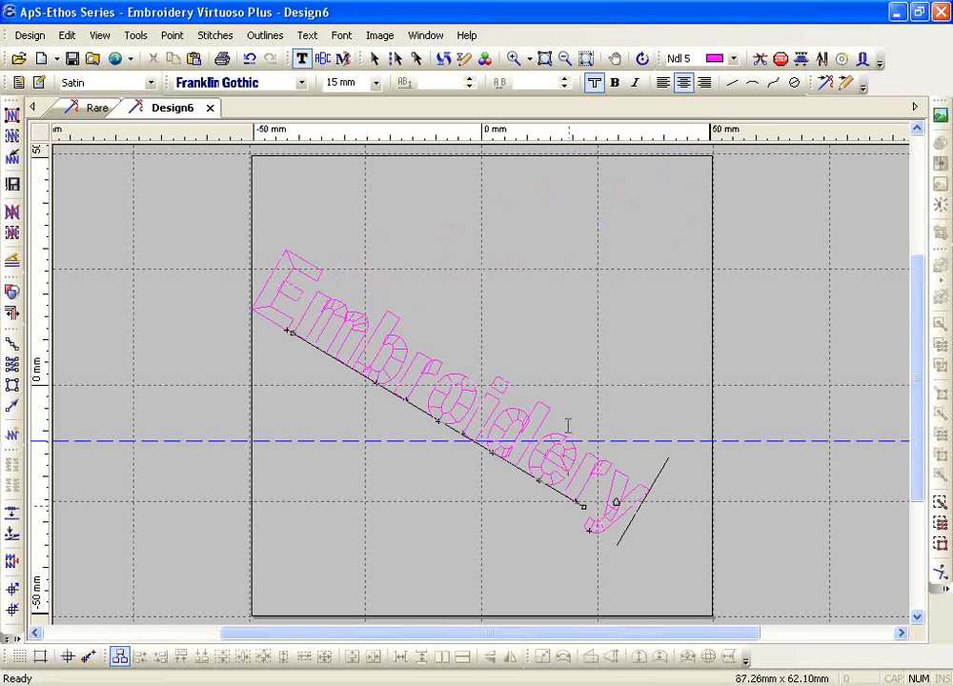
{"action": "key", "text": "Escape"}
{"action": "key", "text": "Escape"}
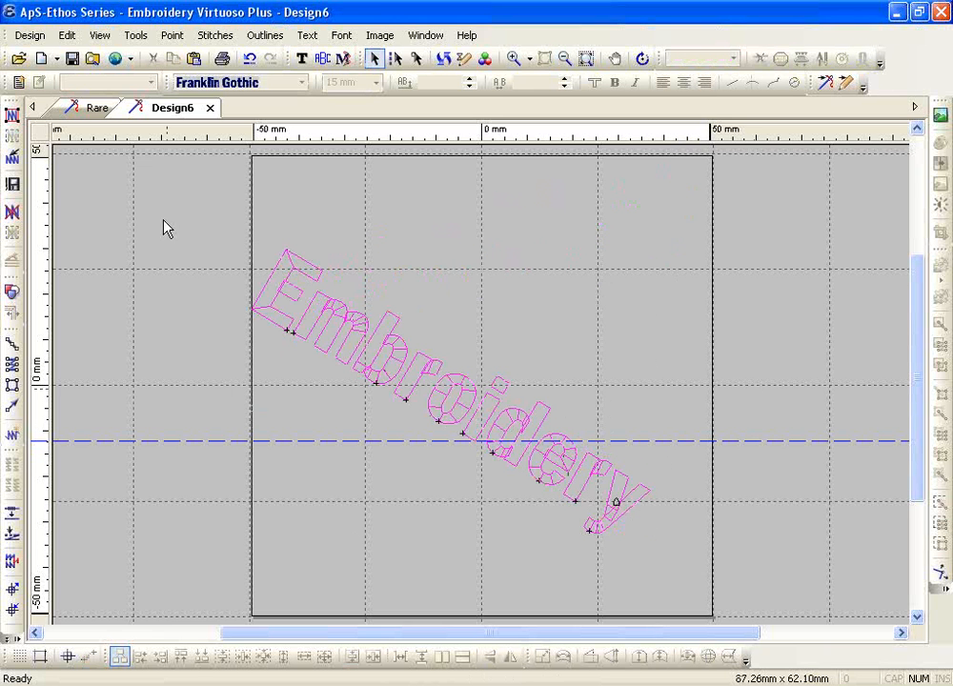
{"action": "left_click", "coordinate": [301, 58]}
{"action": "left_click", "coordinate": [352, 346]}
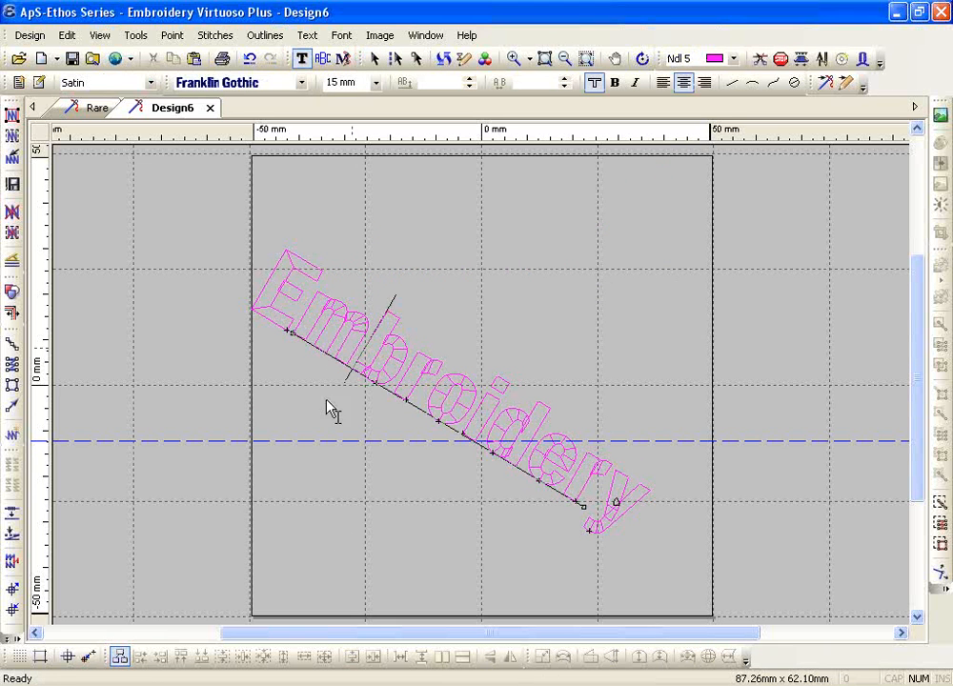
{"action": "left_click", "coordinate": [294, 338]}
{"action": "left_click_drag", "start_coordinate": [292, 331], "coordinate": [209, 485]}
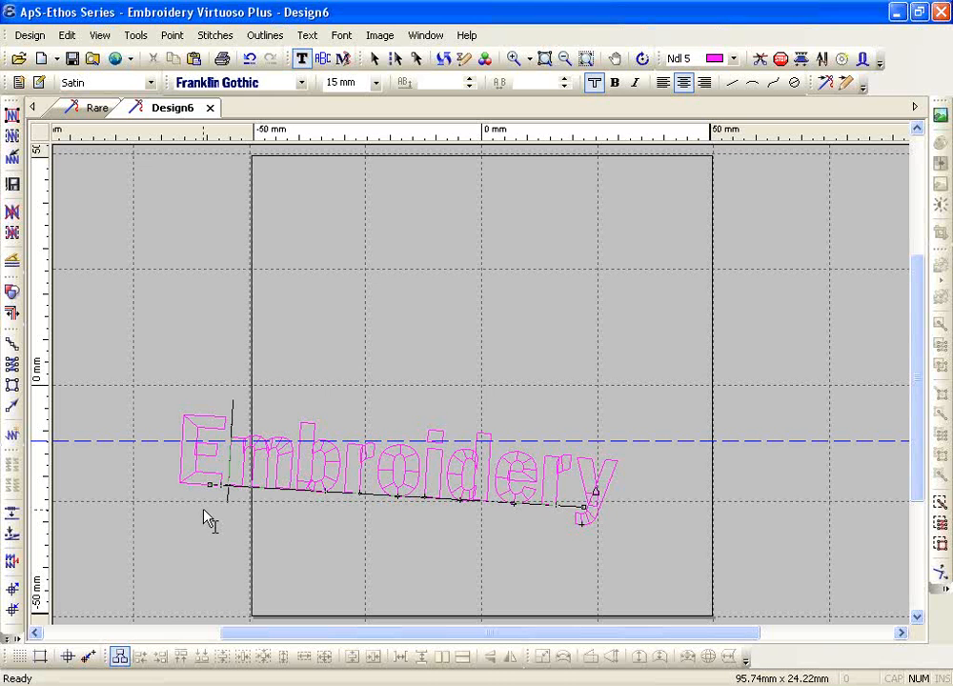
{"action": "key", "text": "Escape"}
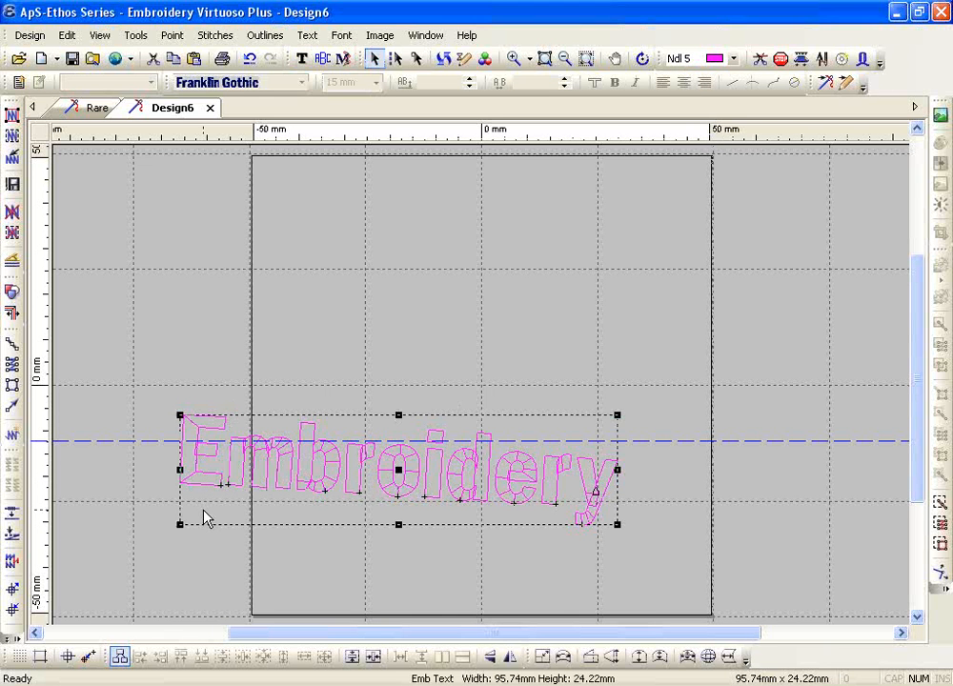
{"action": "key", "text": "Delete"}
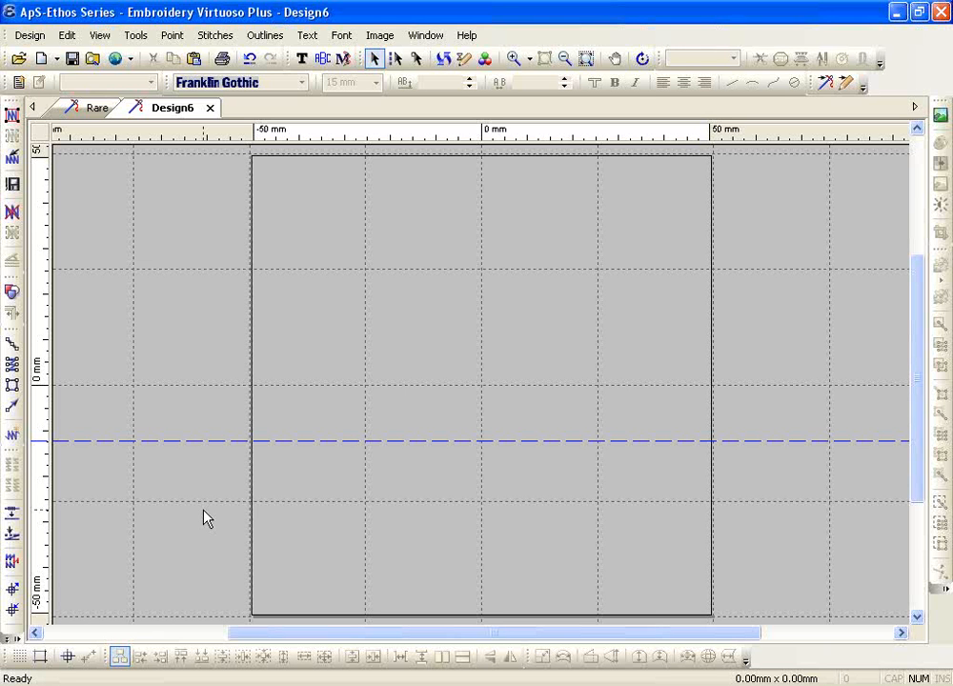
Start horizontal line text at the hoop's left edge, type a two-word name, and select it
{"action": "left_click", "coordinate": [302, 58]}
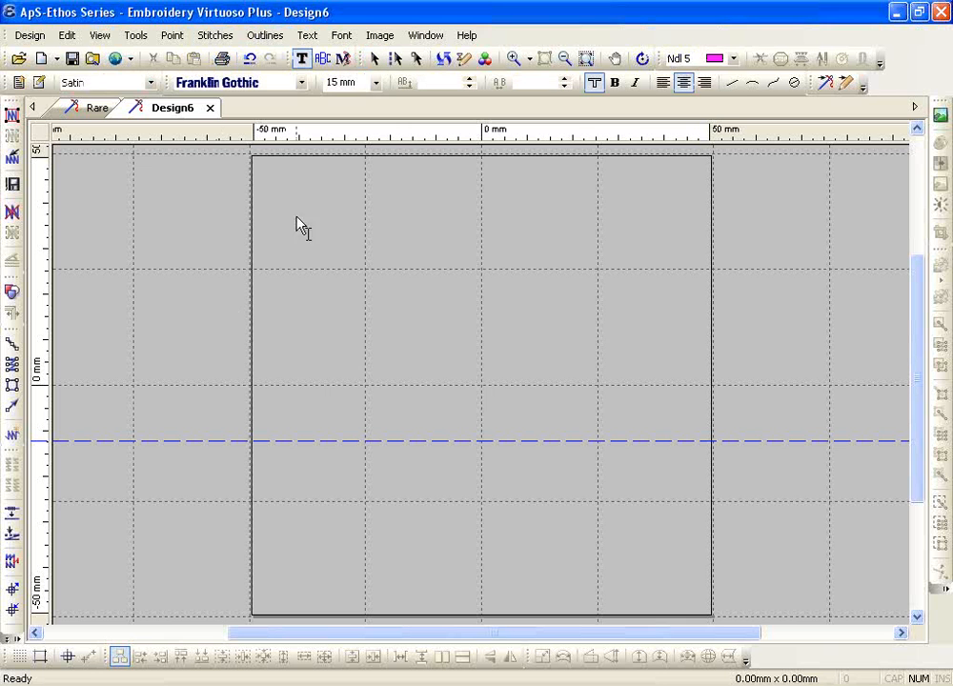
{"action": "left_click", "coordinate": [736, 88]}
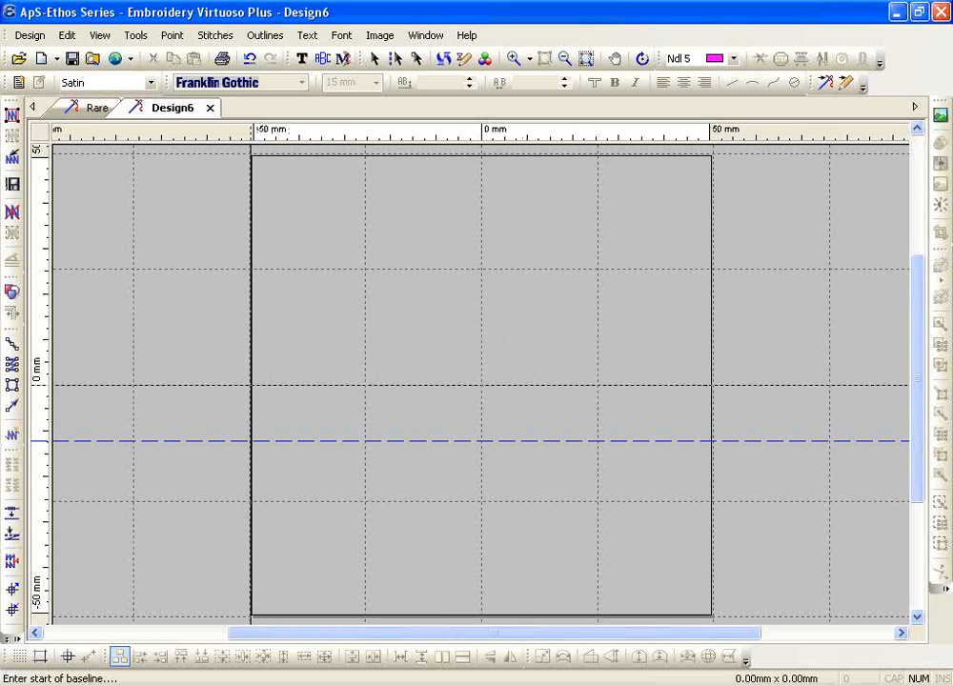
{"action": "left_click", "coordinate": [251, 385]}
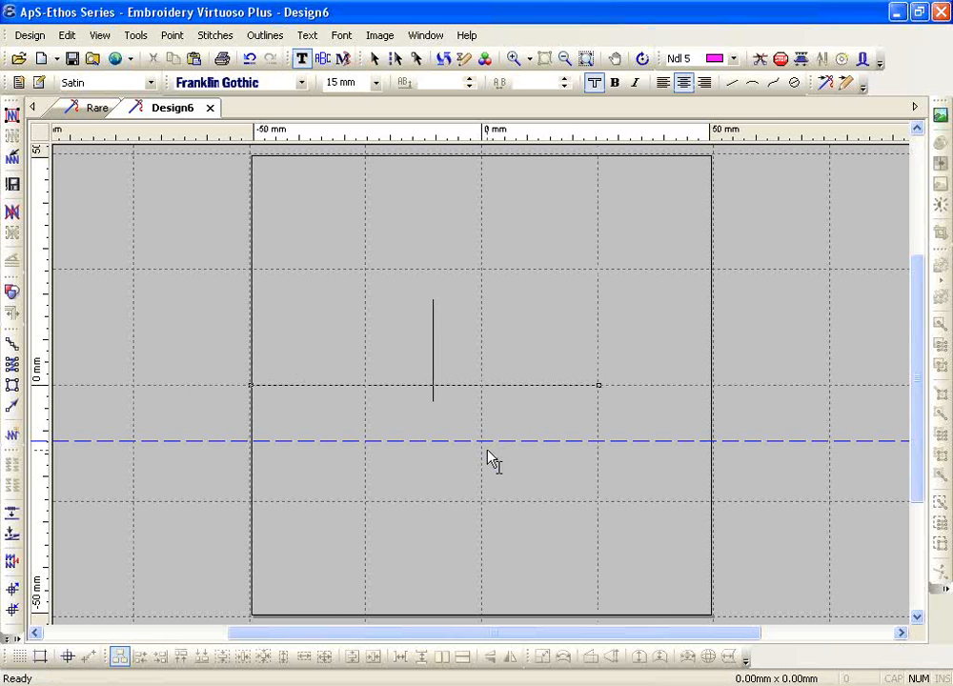
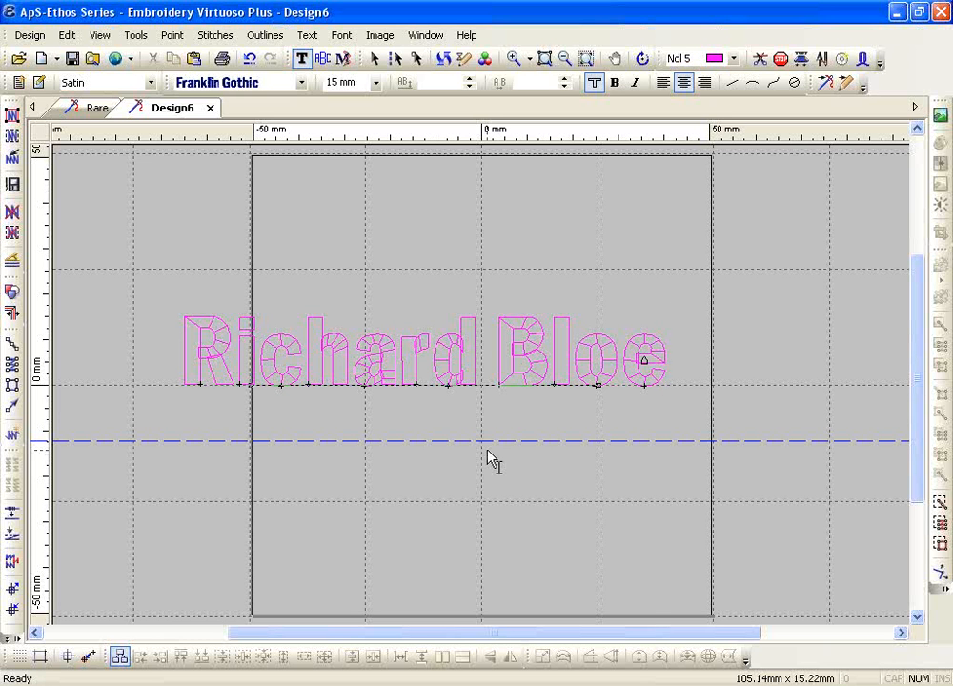
{"action": "double_click", "coordinate": [446, 364]}
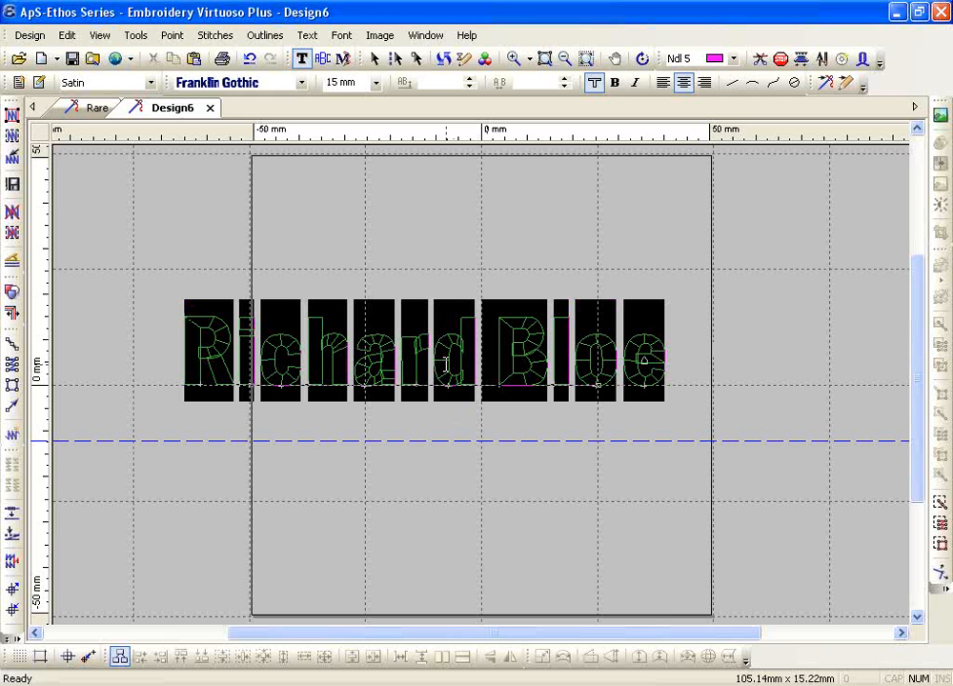
{"action": "left_click", "coordinate": [307, 35]}
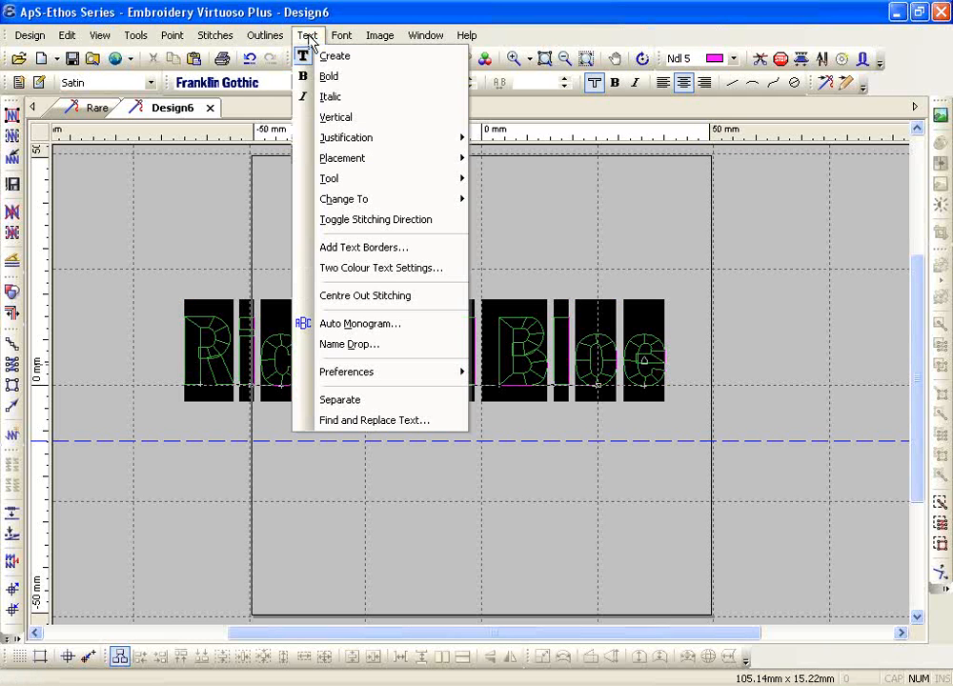
Apply Text > Placement > Condense Width so the name fits the baseline
{"action": "mouse_move", "coordinate": [351, 168]}
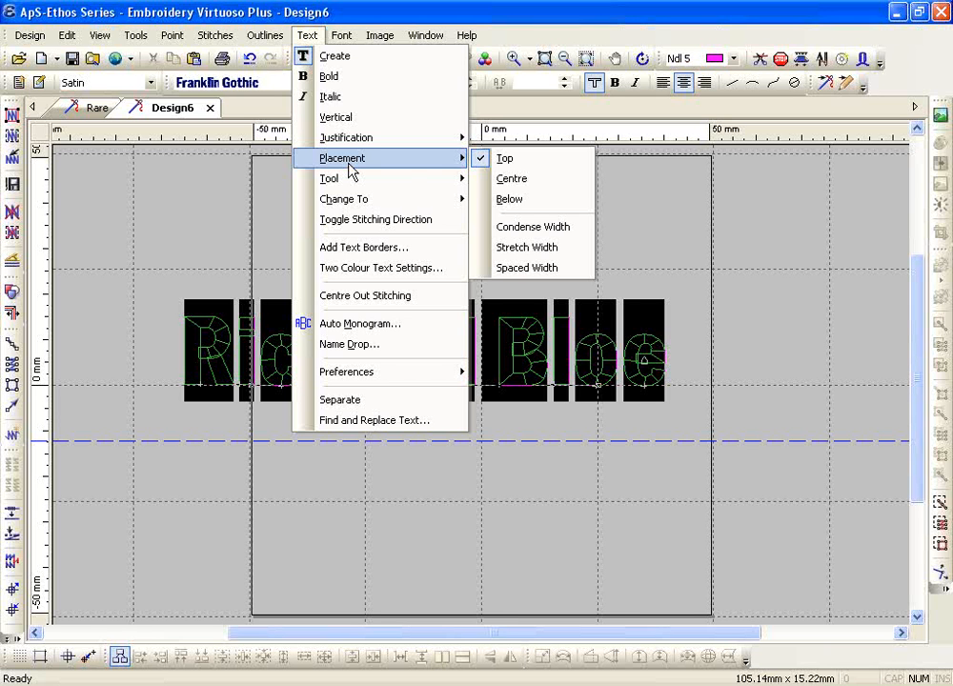
{"action": "left_click", "coordinate": [516, 229]}
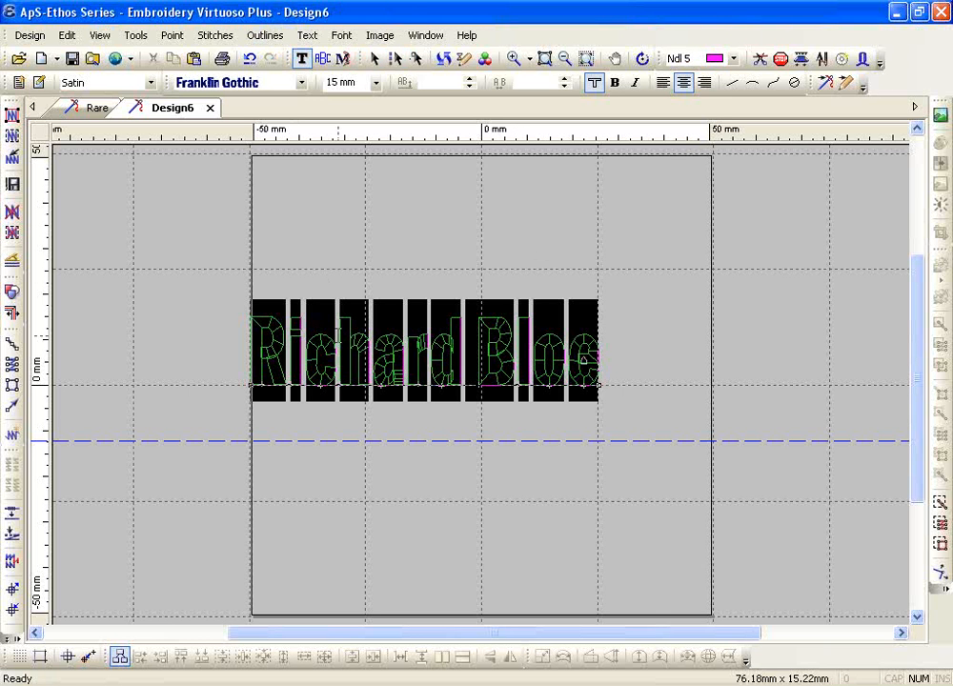
Retype the lettering as a short first name, trim the extra letters, and select it
{"action": "type", "text": "Sam"}
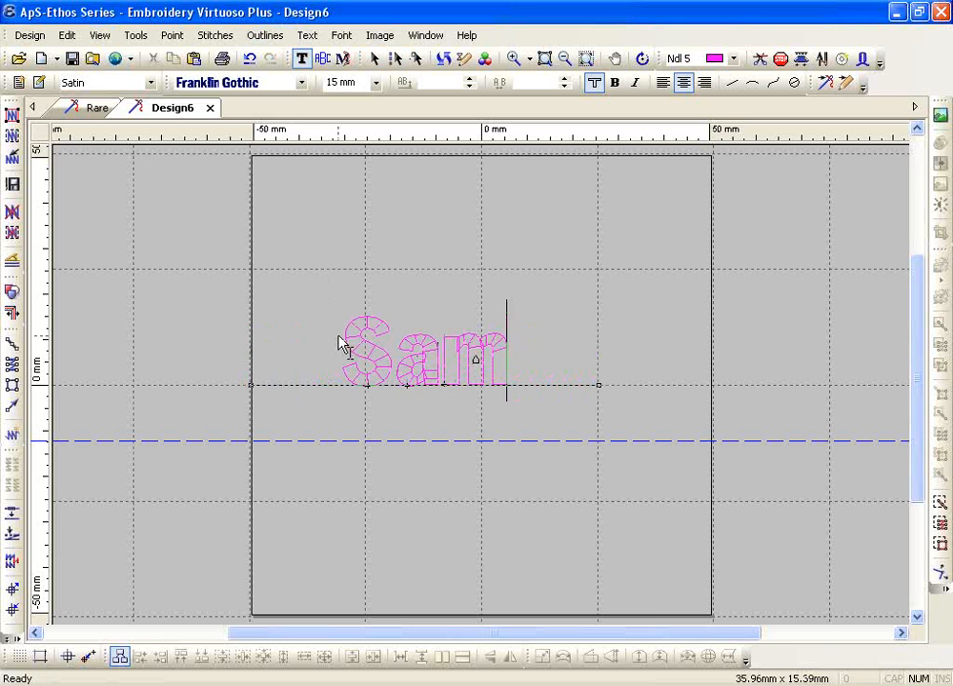
{"action": "type", "text": " Smith"}
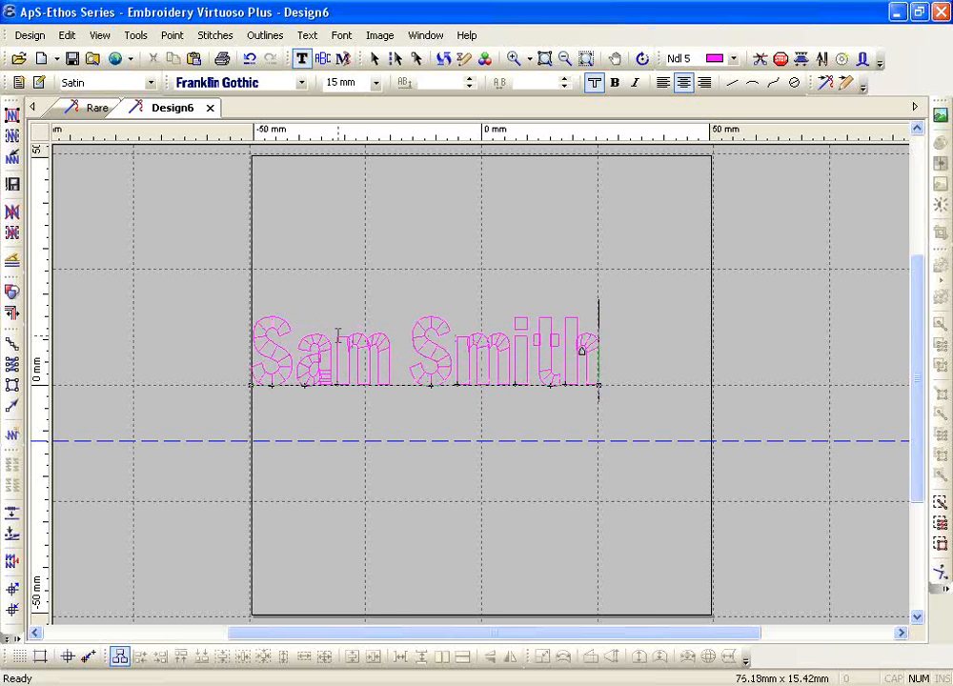
{"action": "type", "text": "h"}
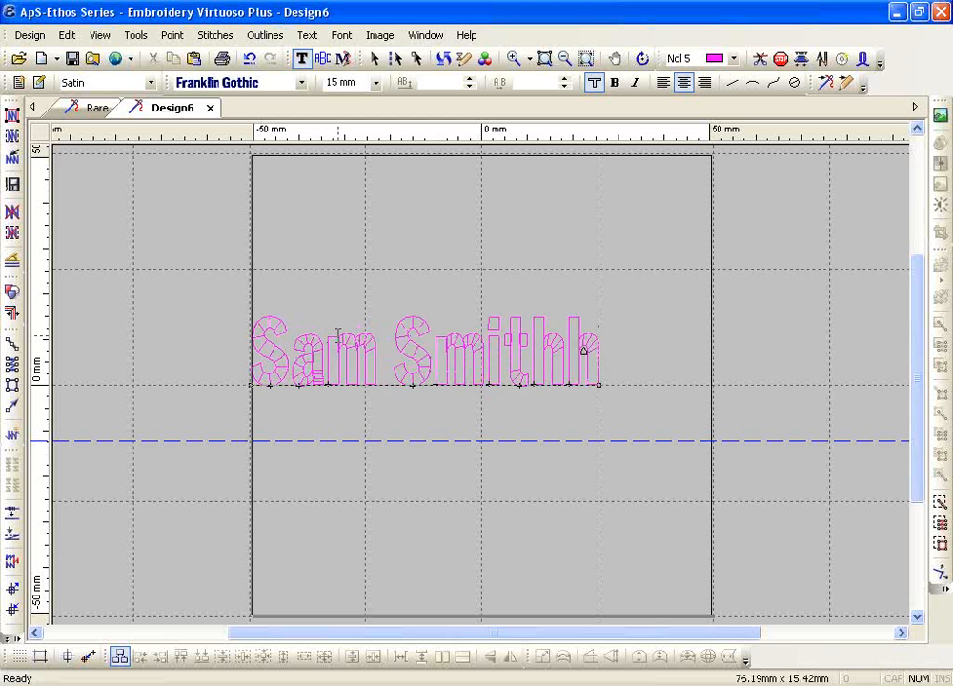
{"action": "key", "text": "BackSpace"}
{"action": "key", "text": "BackSpace"}
{"action": "key", "text": "BackSpace"}
{"action": "key", "text": "BackSpace"}
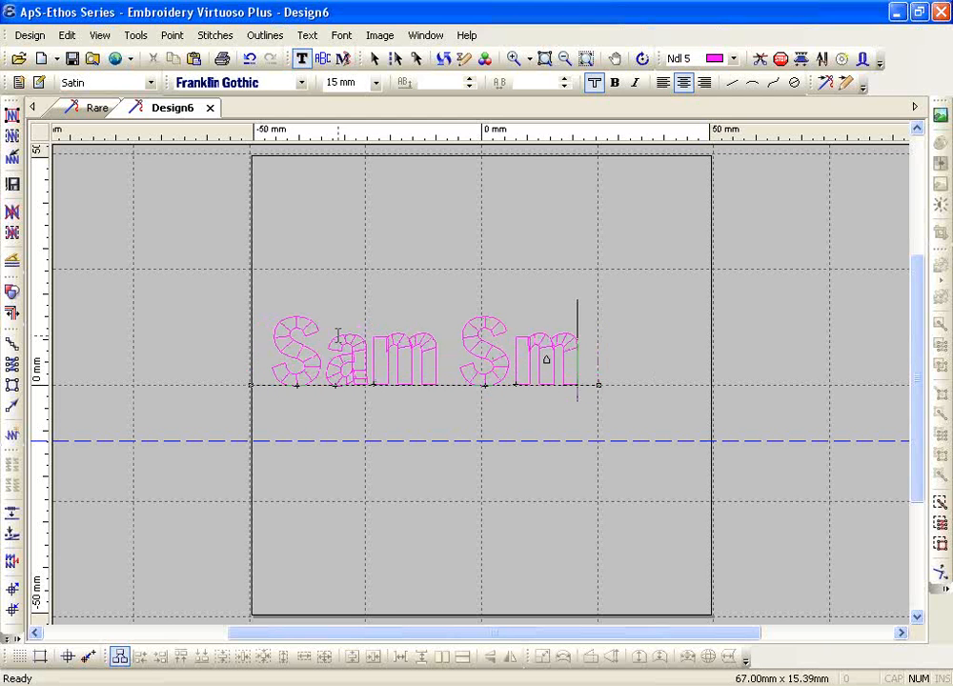
{"action": "type", "text": "ithhhhh"}
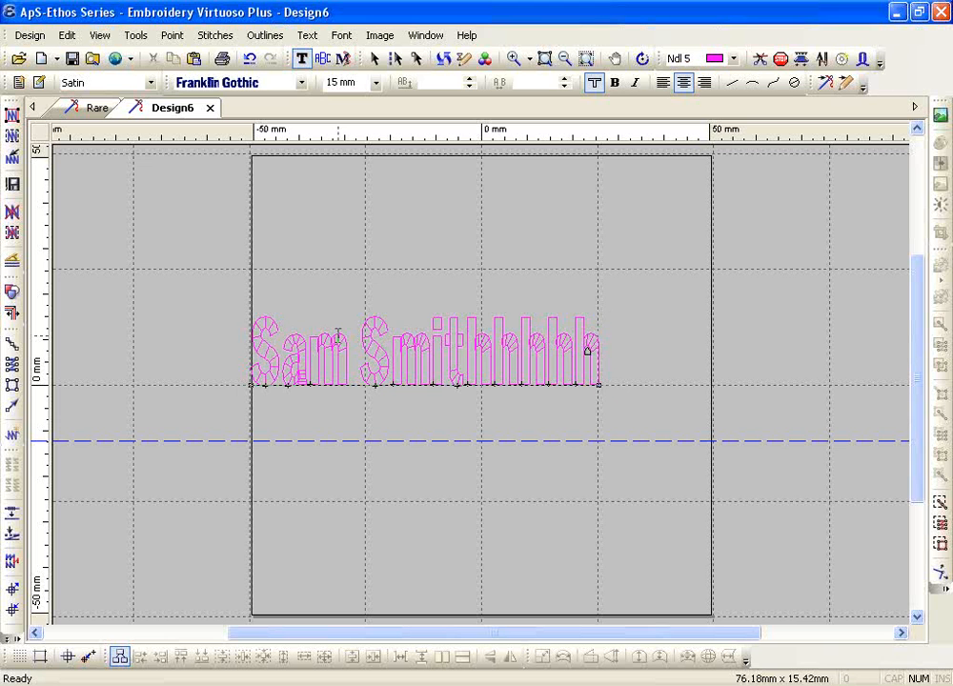
{"action": "type", "text": "hhhh"}
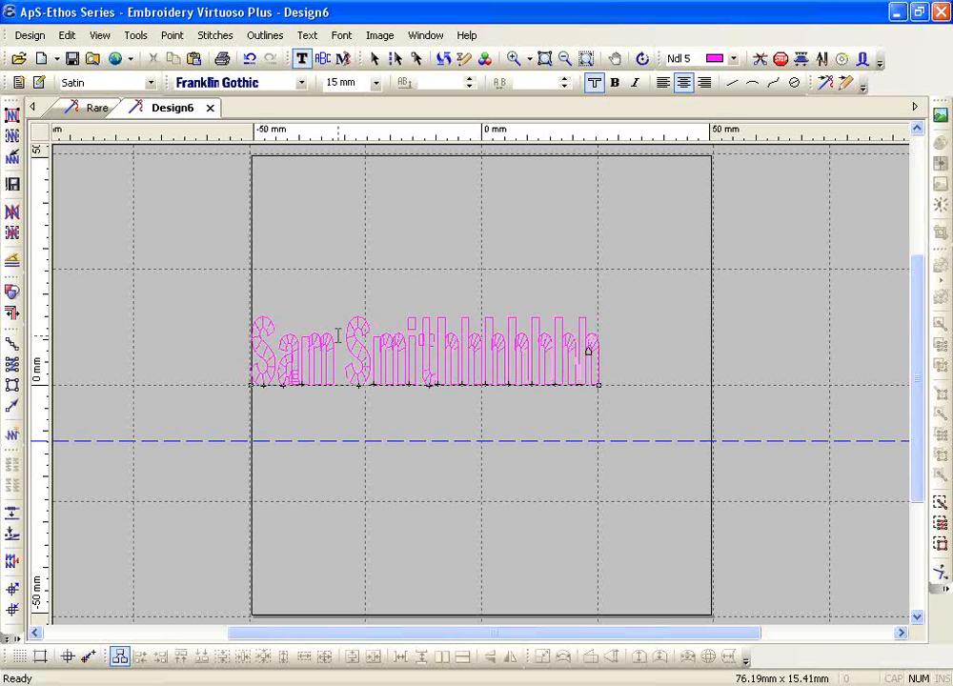
{"action": "type", "text": "hhhhhhhhhh"}
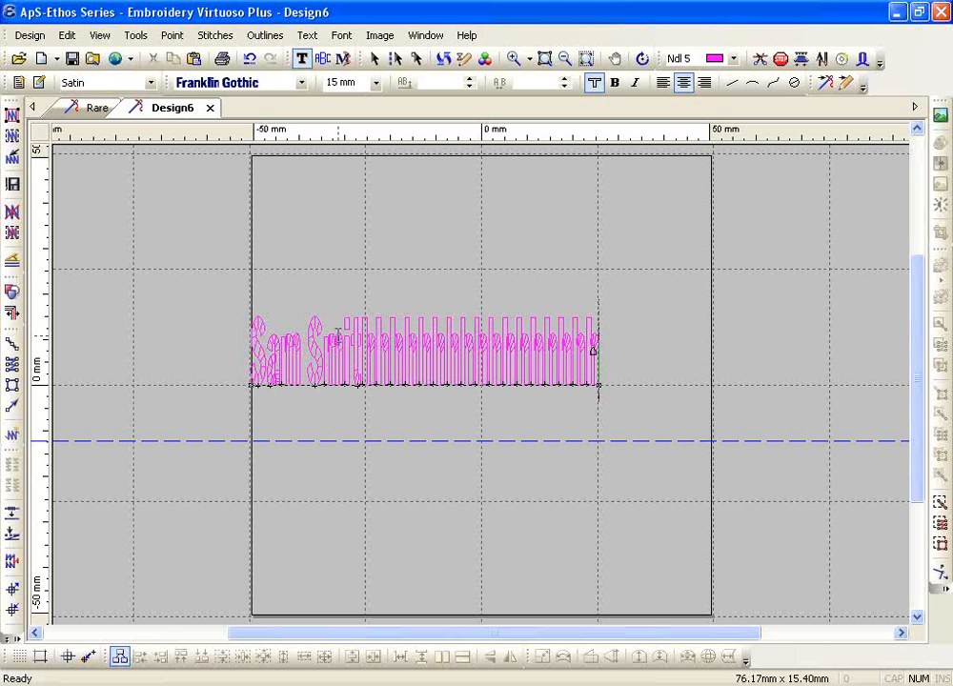
{"action": "key", "text": "BackSpace"}
{"action": "key", "text": "BackSpace"}
{"action": "key", "text": "BackSpace"}
{"action": "key", "text": "BackSpace"}
{"action": "key", "text": "BackSpace"}
{"action": "key", "text": "BackSpace"}
{"action": "key", "text": "BackSpace"}
{"action": "key", "text": "BackSpace"}
{"action": "key", "text": "BackSpace"}
{"action": "key", "text": "BackSpace"}
{"action": "key", "text": "BackSpace"}
{"action": "key", "text": "BackSpace"}
{"action": "key", "text": "BackSpace"}
{"action": "key", "text": "BackSpace"}
{"action": "key", "text": "BackSpace"}
{"action": "key", "text": "BackSpace"}
{"action": "key", "text": "BackSpace"}
{"action": "key", "text": "BackSpace"}
{"action": "key", "text": "BackSpace"}
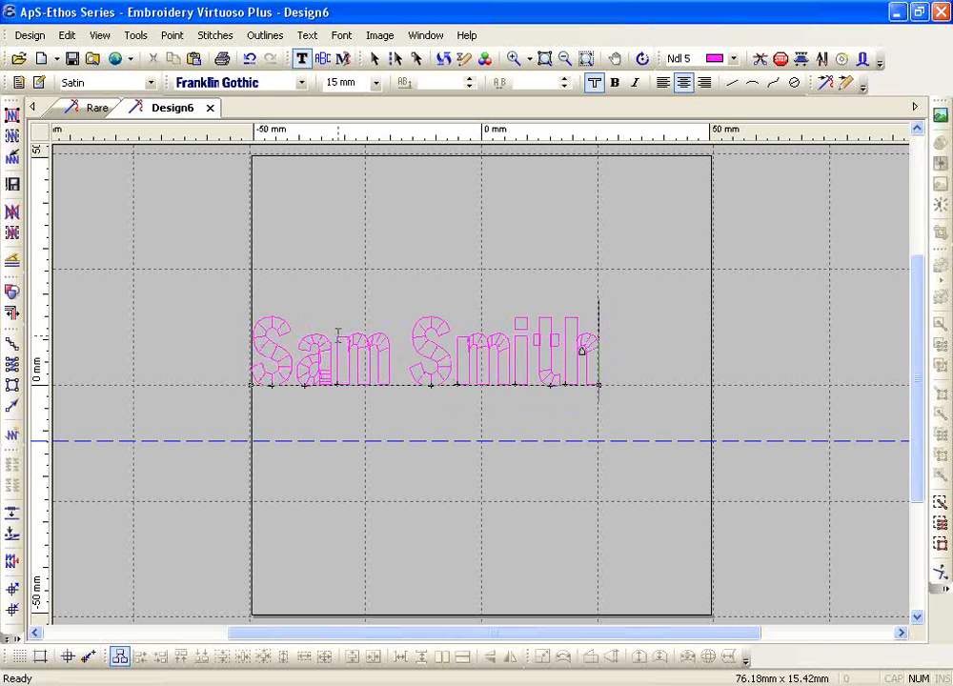
{"action": "key", "text": "BackSpace"}
{"action": "key", "text": "BackSpace"}
{"action": "key", "text": "BackSpace"}
{"action": "key", "text": "BackSpace"}
{"action": "key", "text": "BackSpace"}
{"action": "key", "text": "BackSpace"}
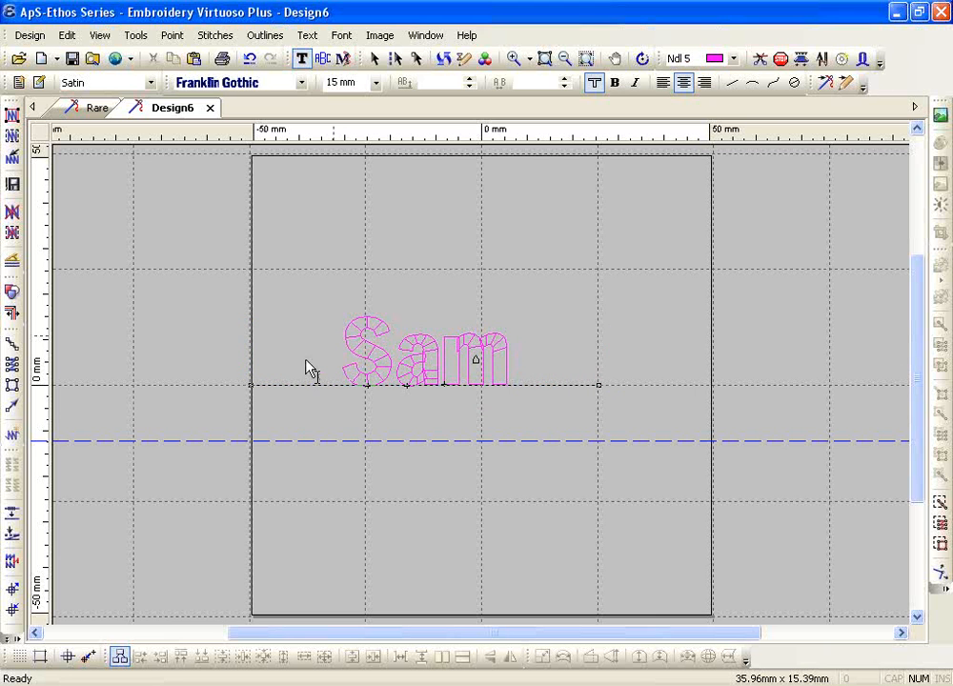
{"action": "double_click", "coordinate": [422, 354]}
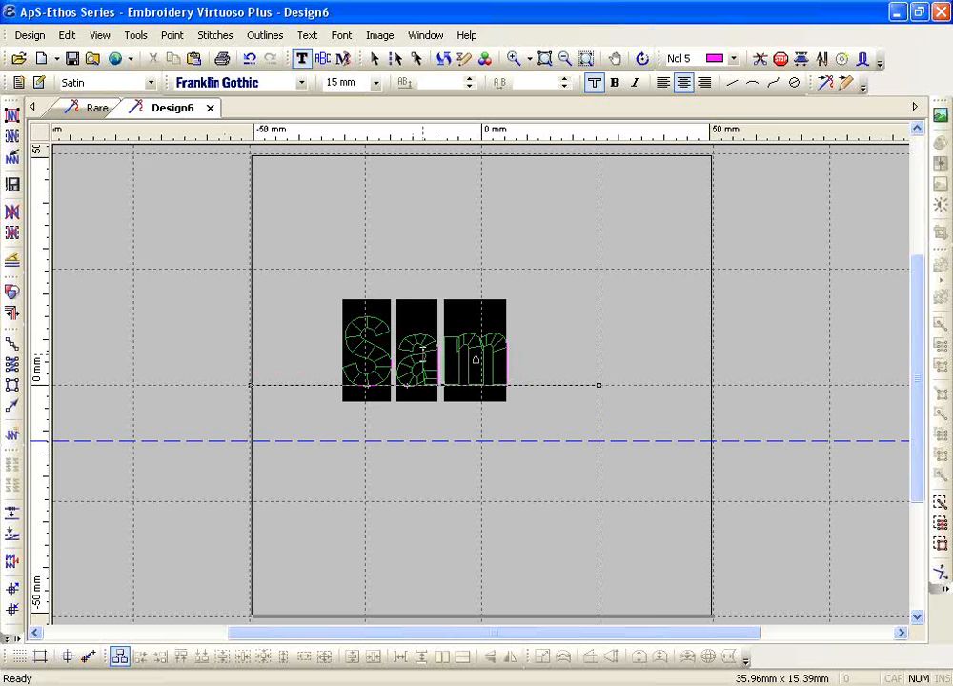
Apply Stretch Width, then Spaced Width, to the short name, and delete the text
{"action": "left_click", "coordinate": [312, 35]}
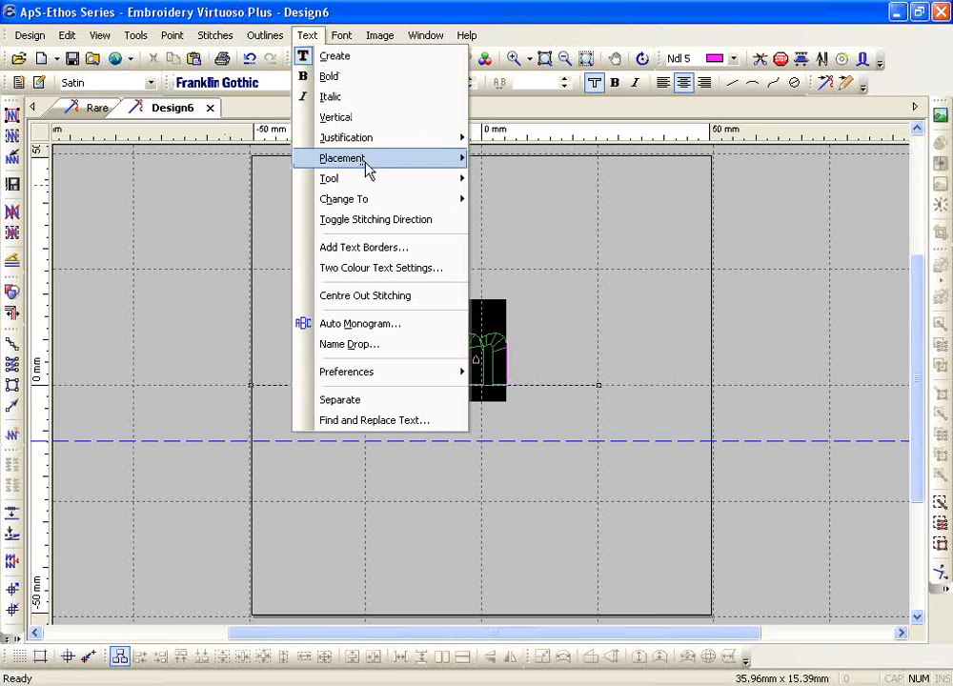
{"action": "mouse_move", "coordinate": [369, 167]}
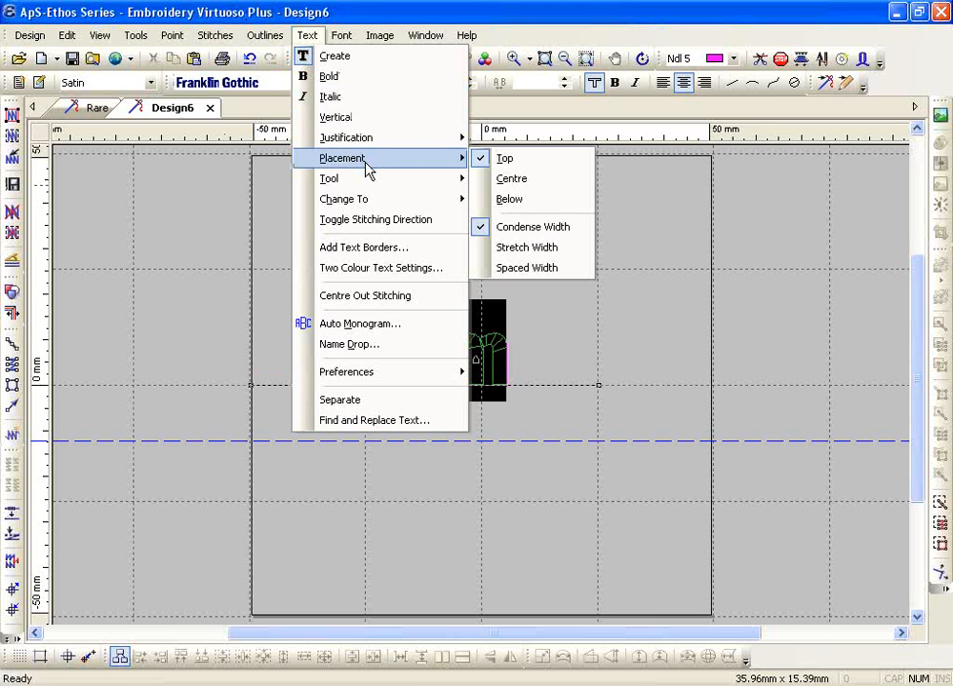
{"action": "left_click", "coordinate": [520, 259]}
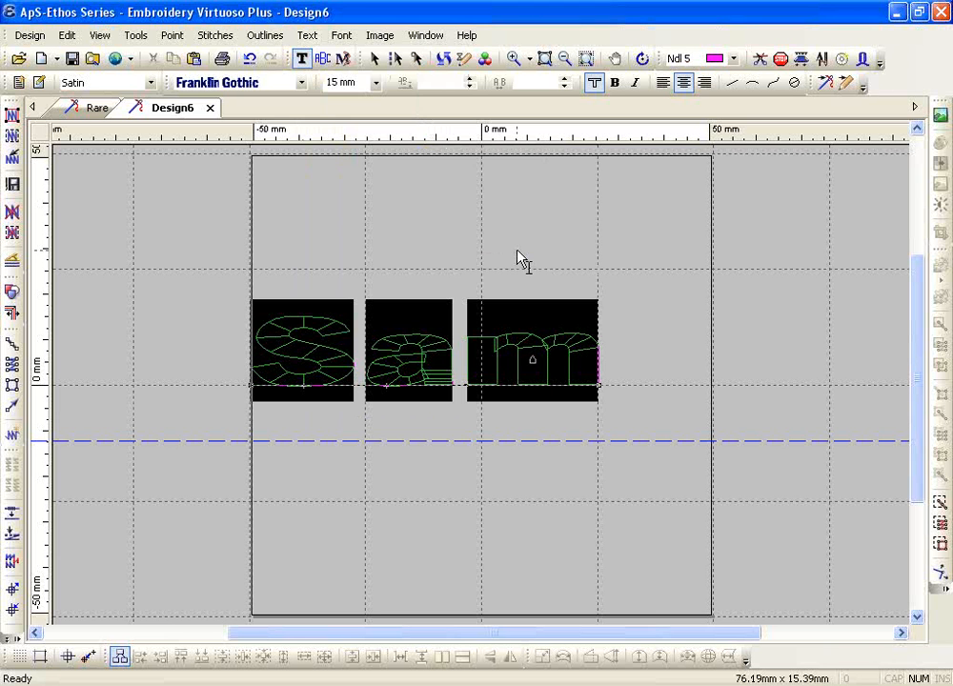
{"action": "left_click", "coordinate": [307, 35]}
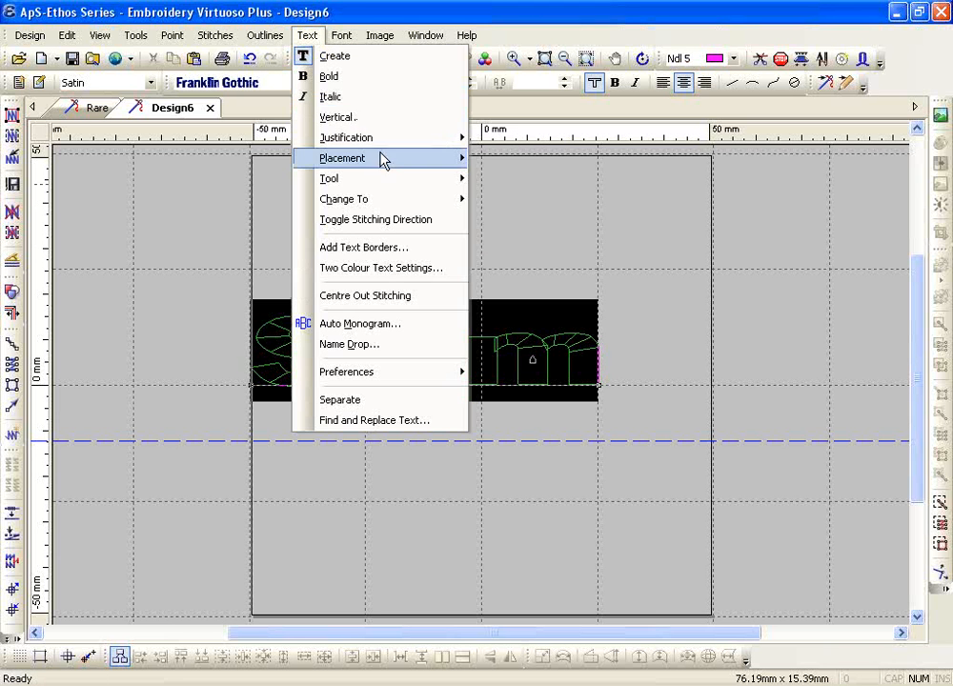
{"action": "left_click", "coordinate": [522, 269]}
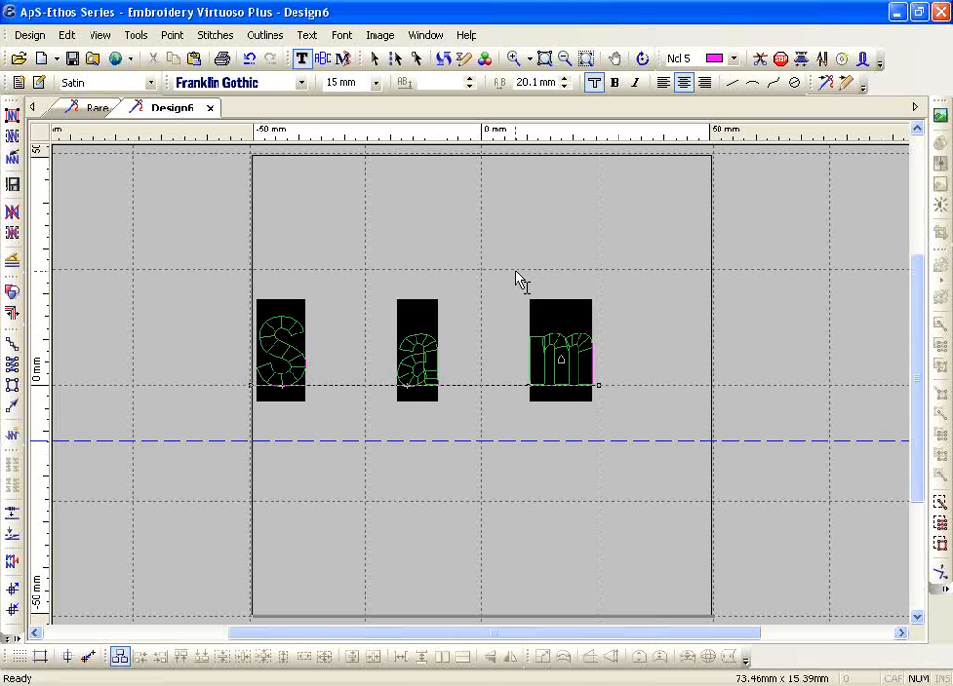
{"action": "key", "text": "Escape"}
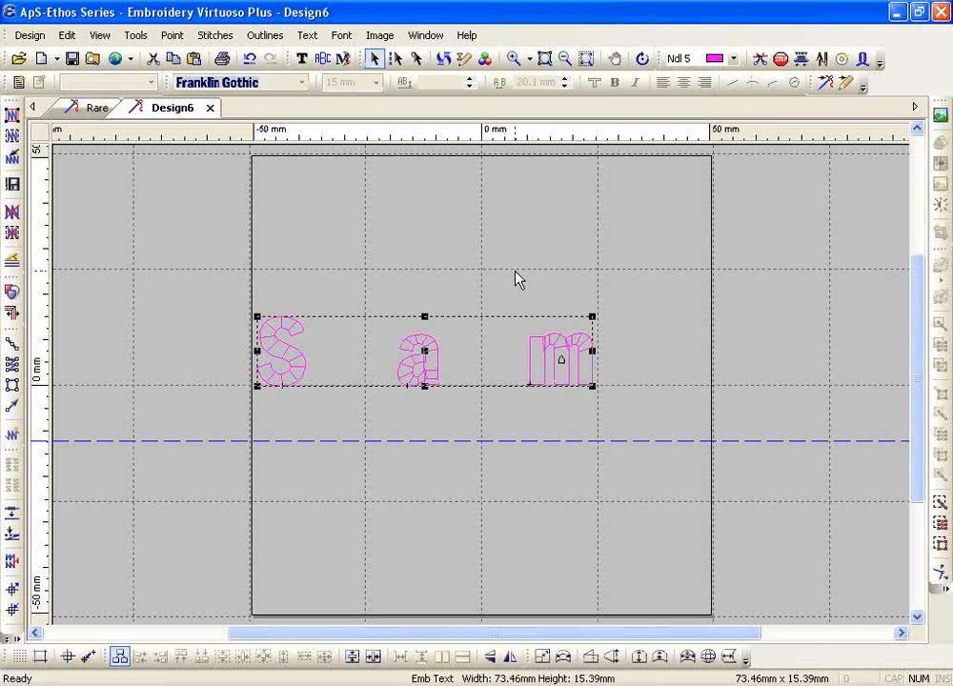
{"action": "key", "text": "Delete"}
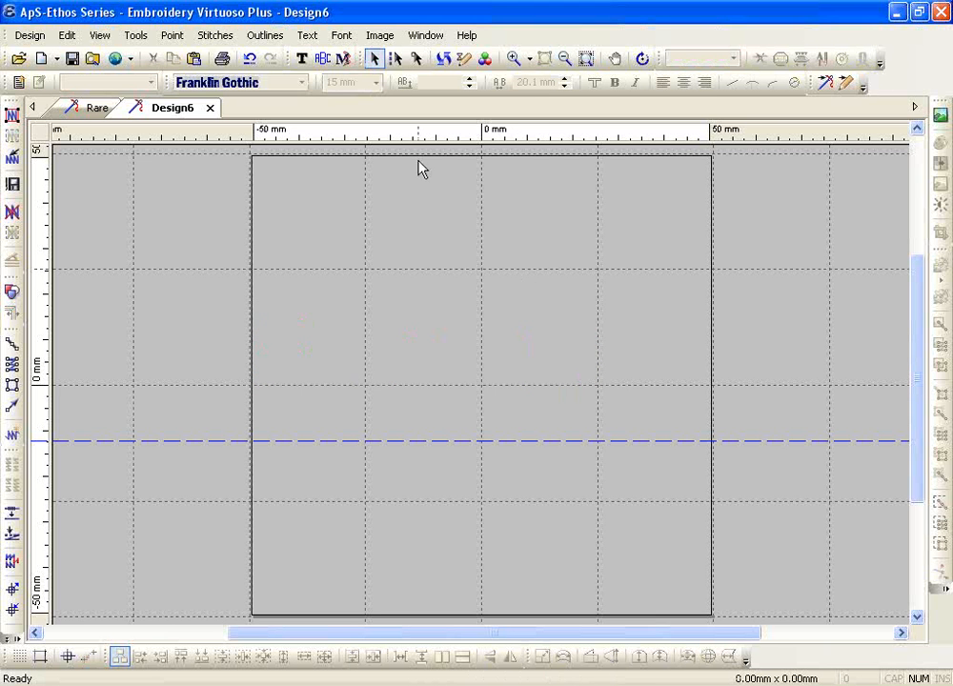
Draw a vertical straight-line text baseline from top to bottom through the hoop's centre
{"action": "left_click", "coordinate": [302, 59]}
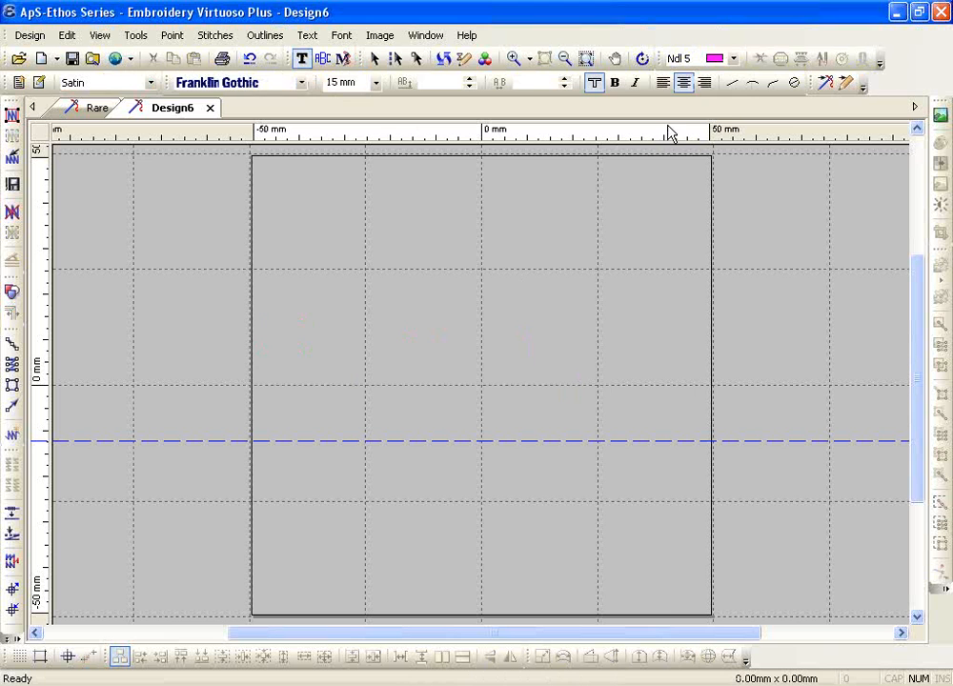
{"action": "left_click", "coordinate": [734, 84]}
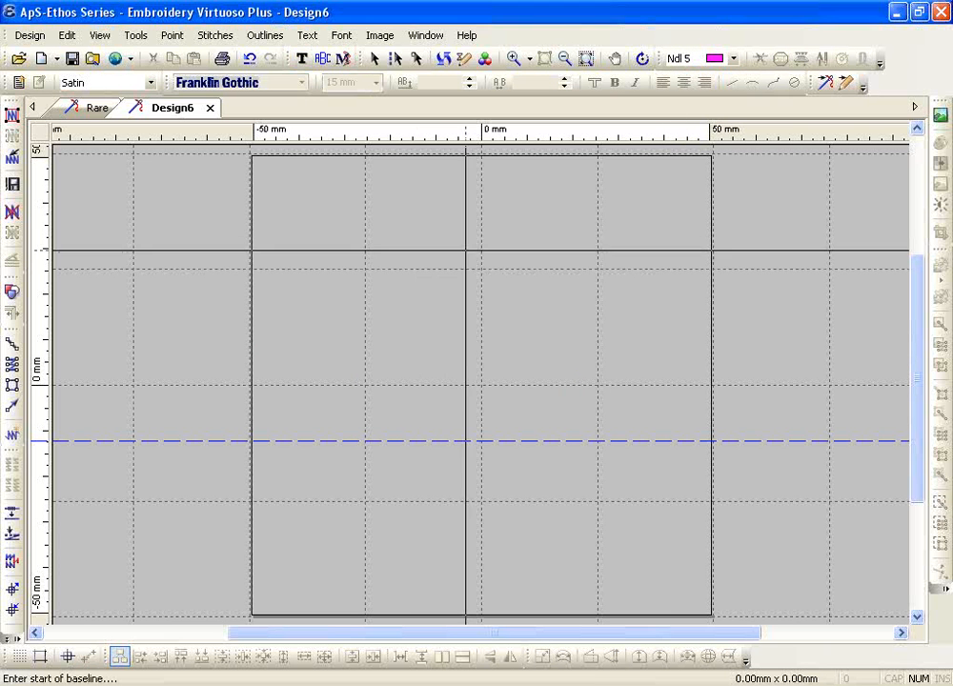
{"action": "left_click", "coordinate": [481, 233]}
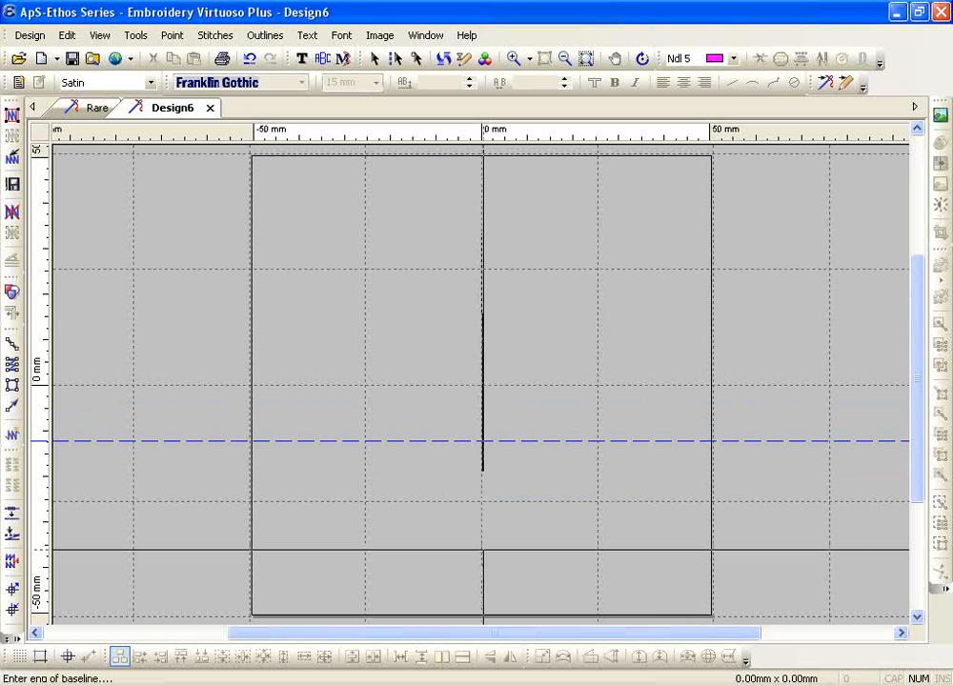
{"action": "left_click", "coordinate": [482, 550]}
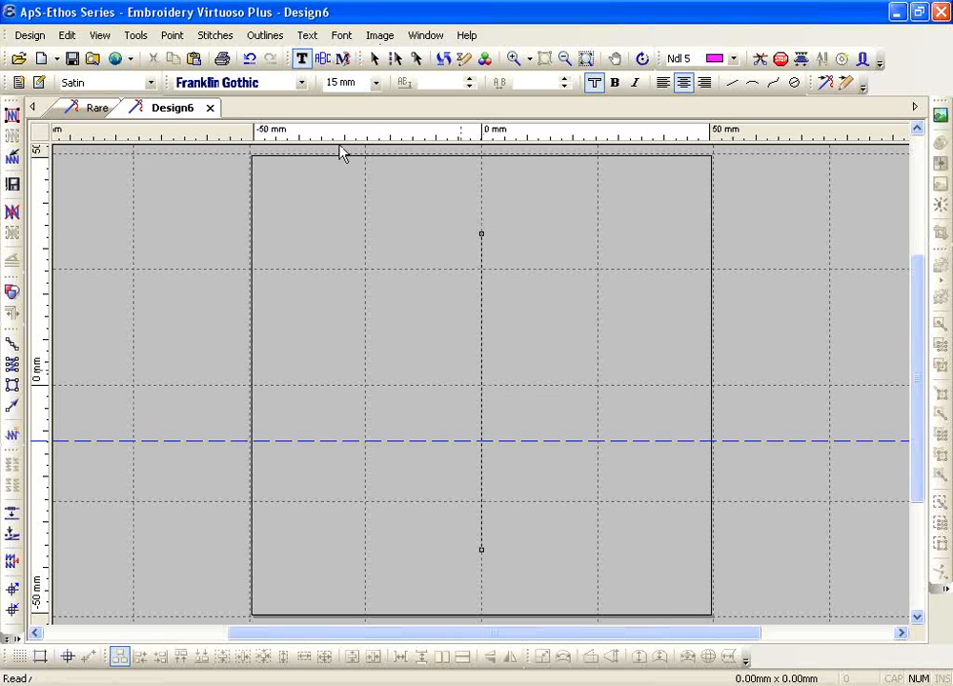
{"action": "left_click", "coordinate": [310, 40]}
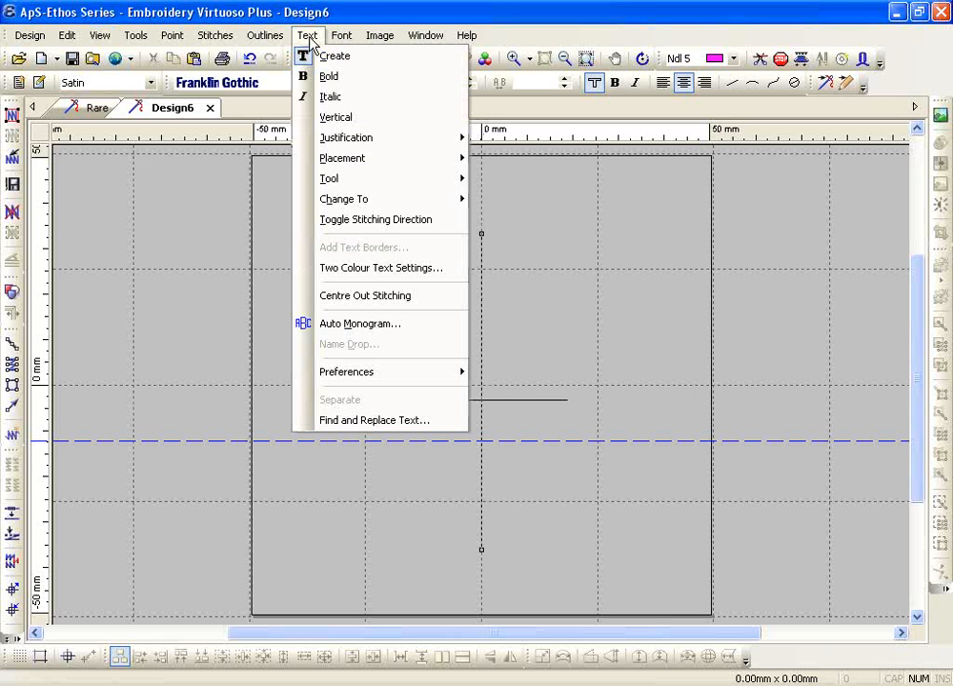
Type abcd as vertically stacked lettering
{"action": "left_click", "coordinate": [348, 127]}
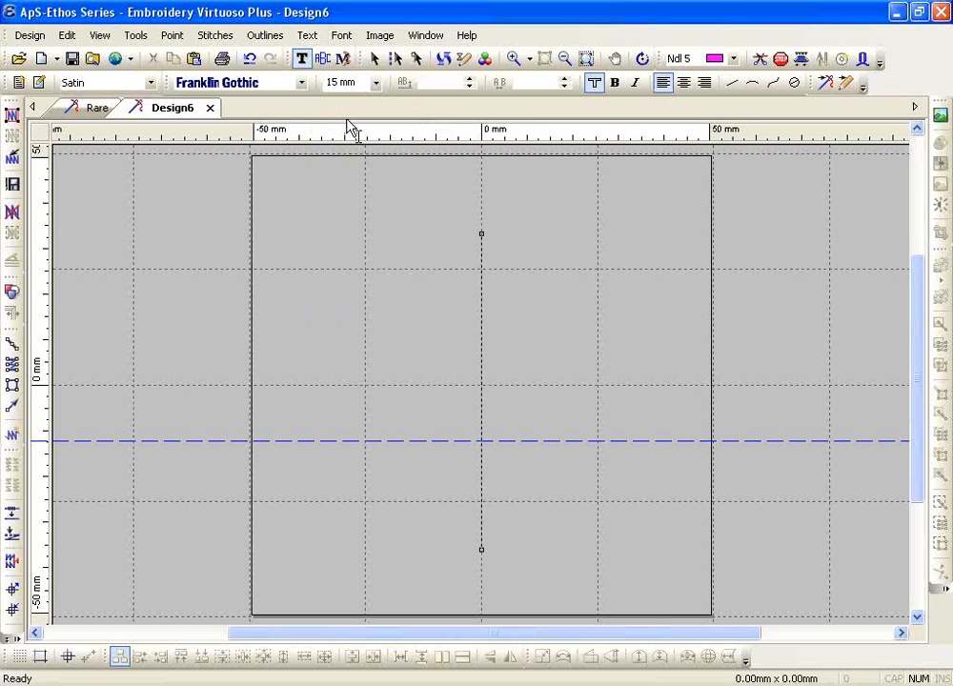
{"action": "type", "text": "abc"}
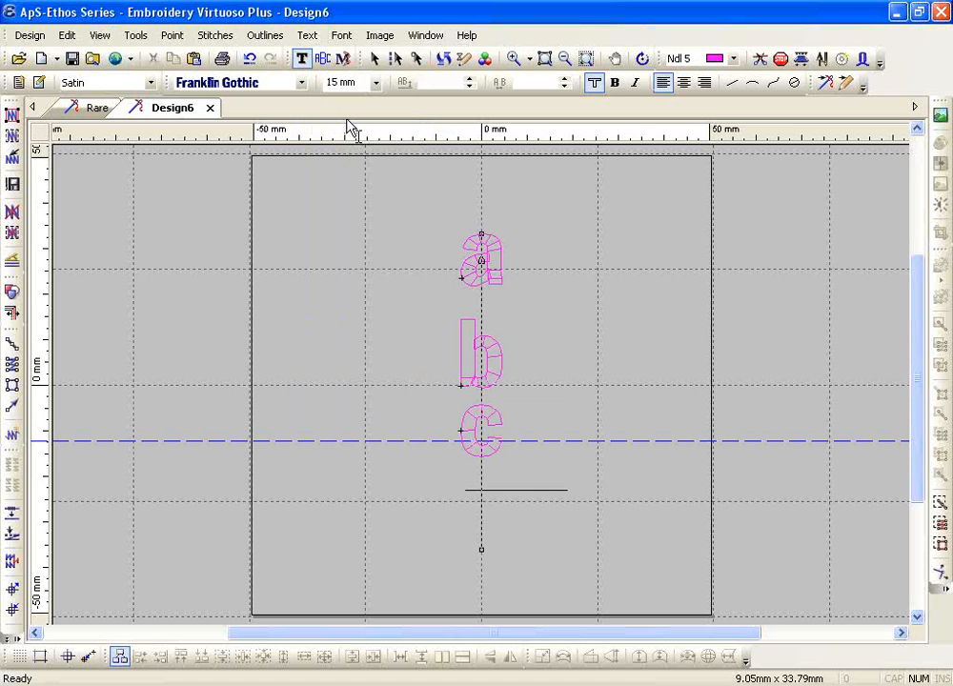
{"action": "type", "text": "d"}
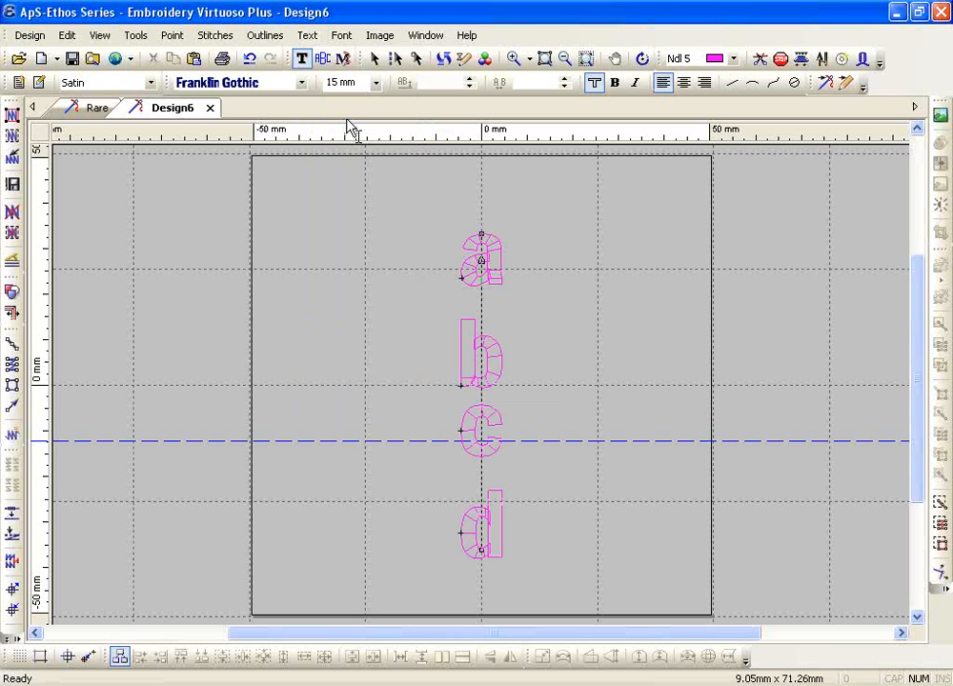
{"action": "left_click", "coordinate": [475, 495]}
Tighten the letter spacing of the vertical abcd to -7 mm
{"action": "left_click", "coordinate": [565, 86]}
{"action": "left_click", "coordinate": [565, 87]}
{"action": "left_click", "coordinate": [564, 87]}
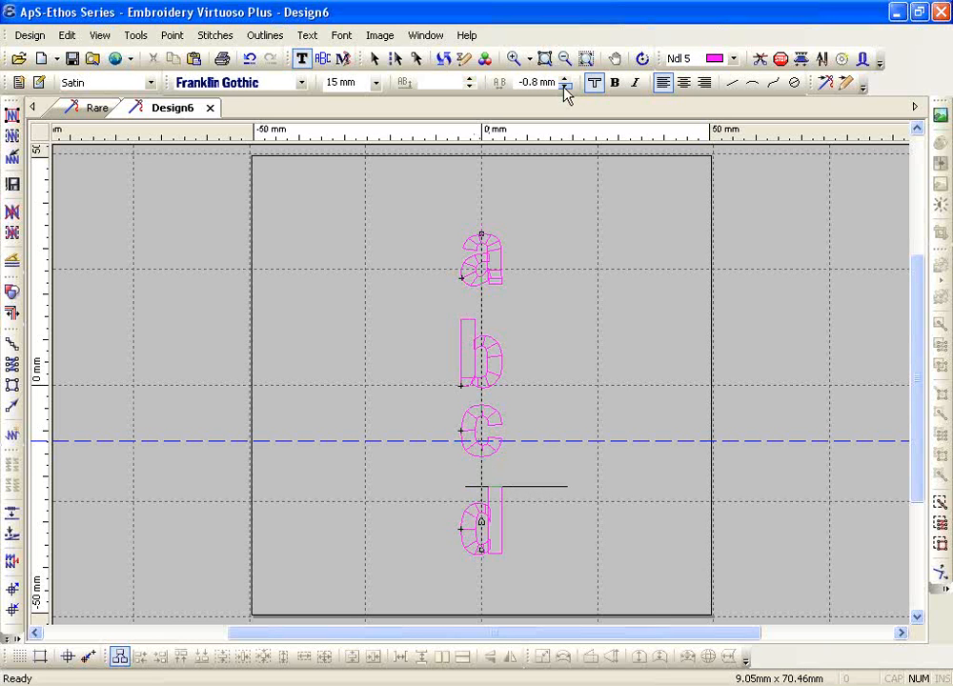
{"action": "left_click", "coordinate": [564, 87]}
{"action": "left_click", "coordinate": [564, 87]}
{"action": "left_click", "coordinate": [565, 87]}
{"action": "left_click", "coordinate": [565, 87]}
{"action": "left_click", "coordinate": [564, 86]}
{"action": "left_click", "coordinate": [564, 87]}
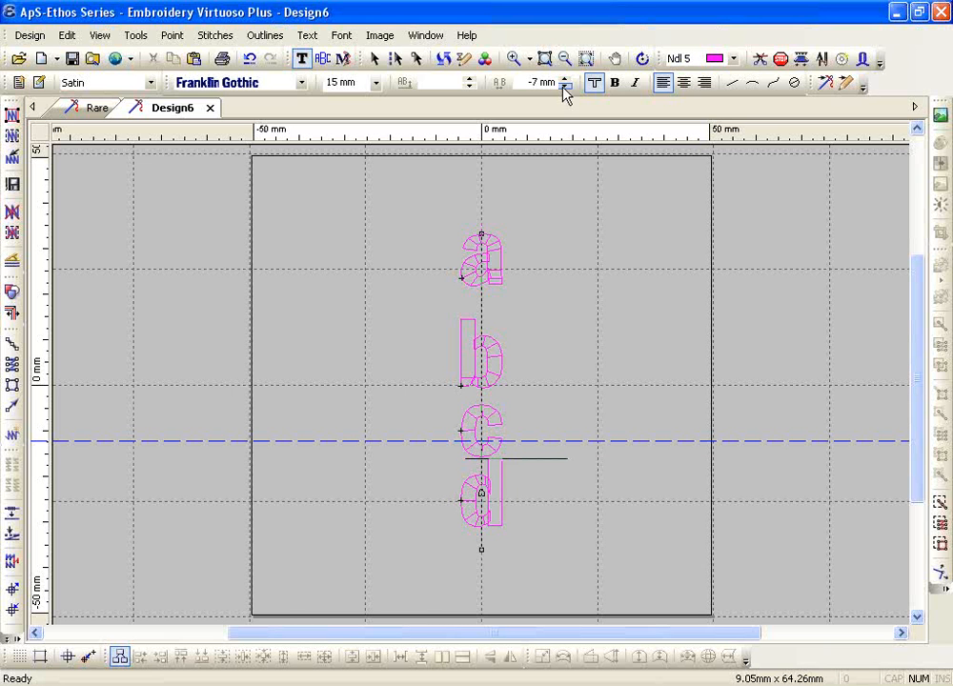
Finish editing and delete the vertical abcd lettering
{"action": "key", "text": "Escape"}
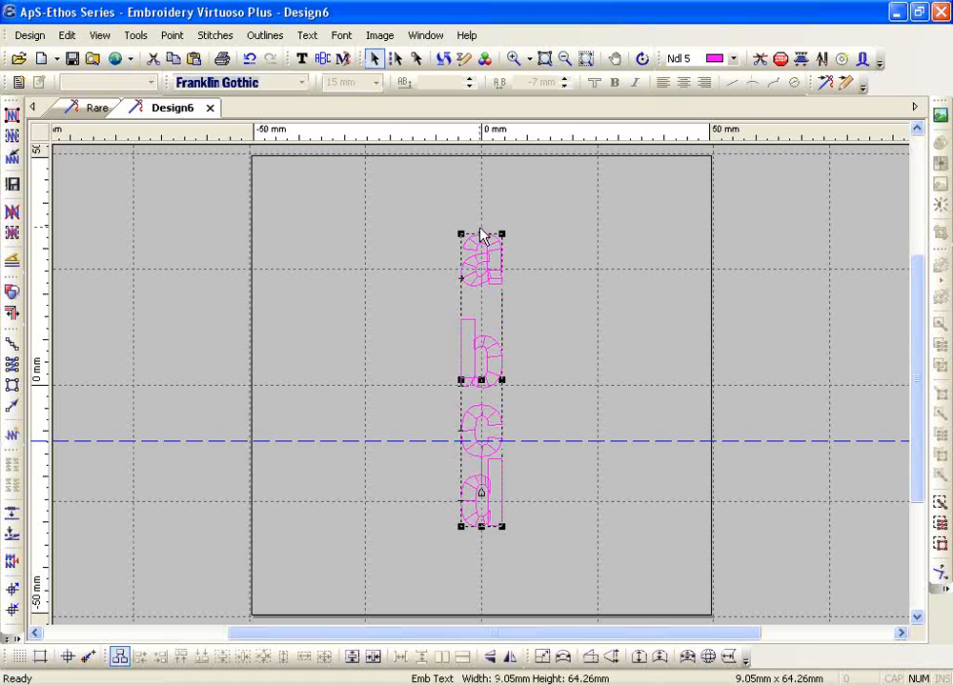
{"action": "key", "text": "Delete"}
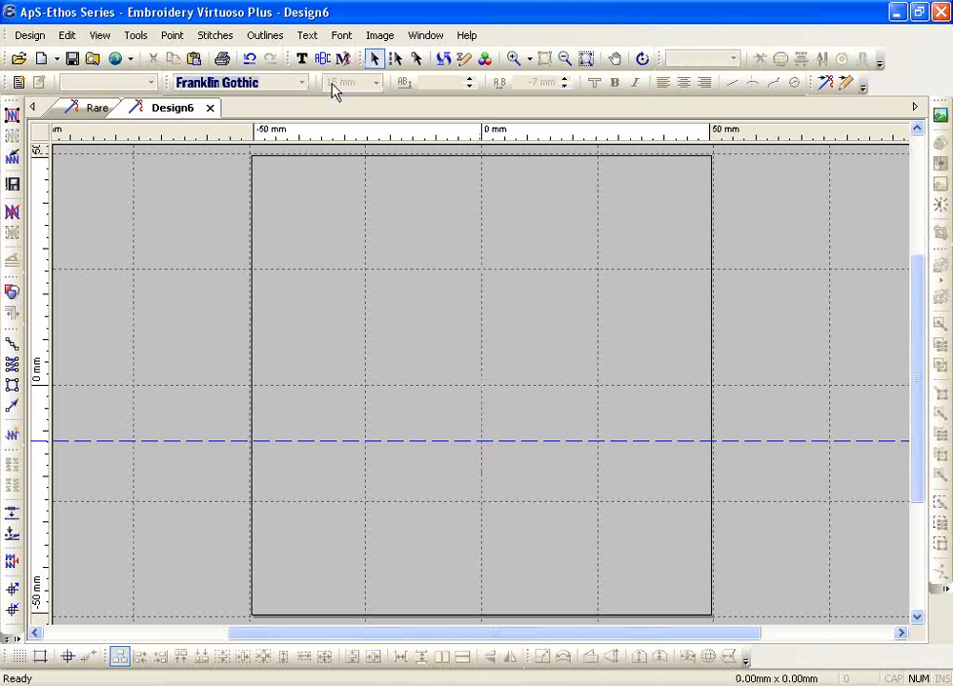
{"action": "left_click", "coordinate": [302, 59]}
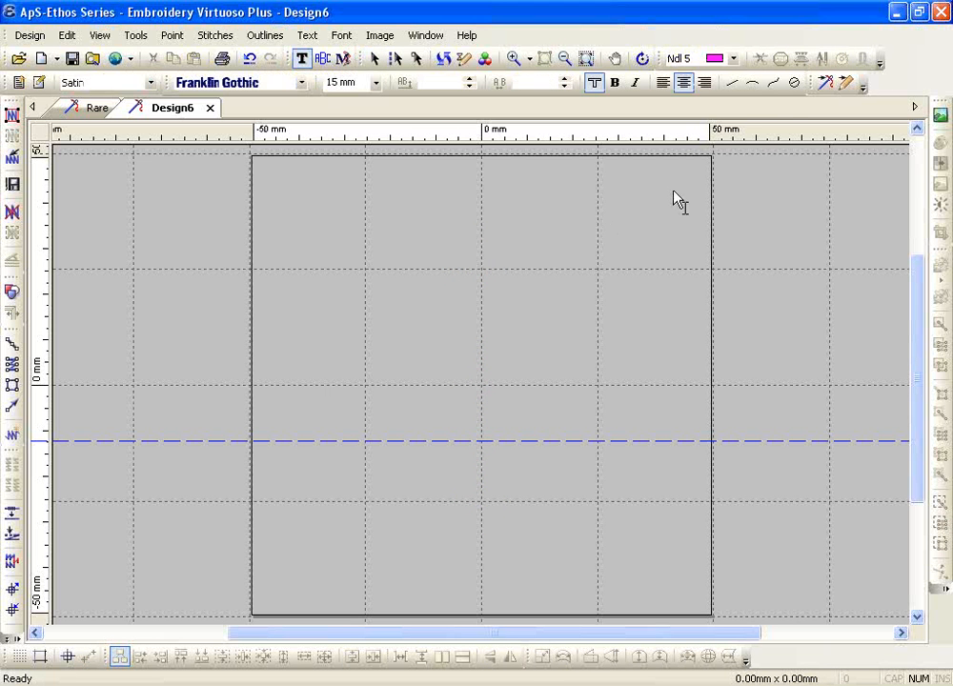
Create a centre-justified arc text baseline and raise its top to make the arc taller
{"action": "left_click", "coordinate": [752, 87]}
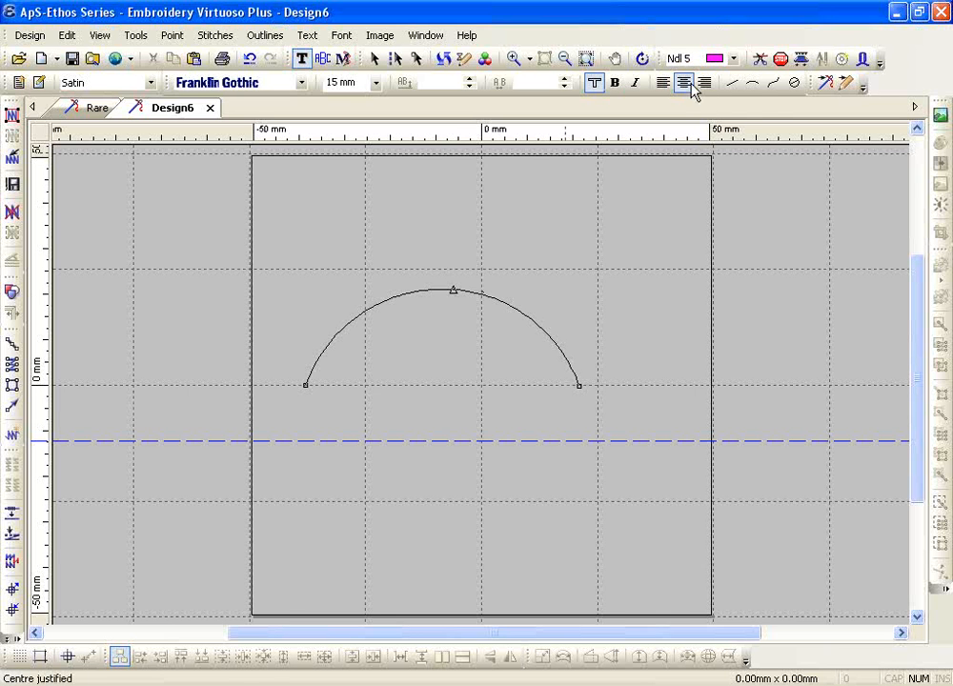
{"action": "left_click", "coordinate": [664, 84]}
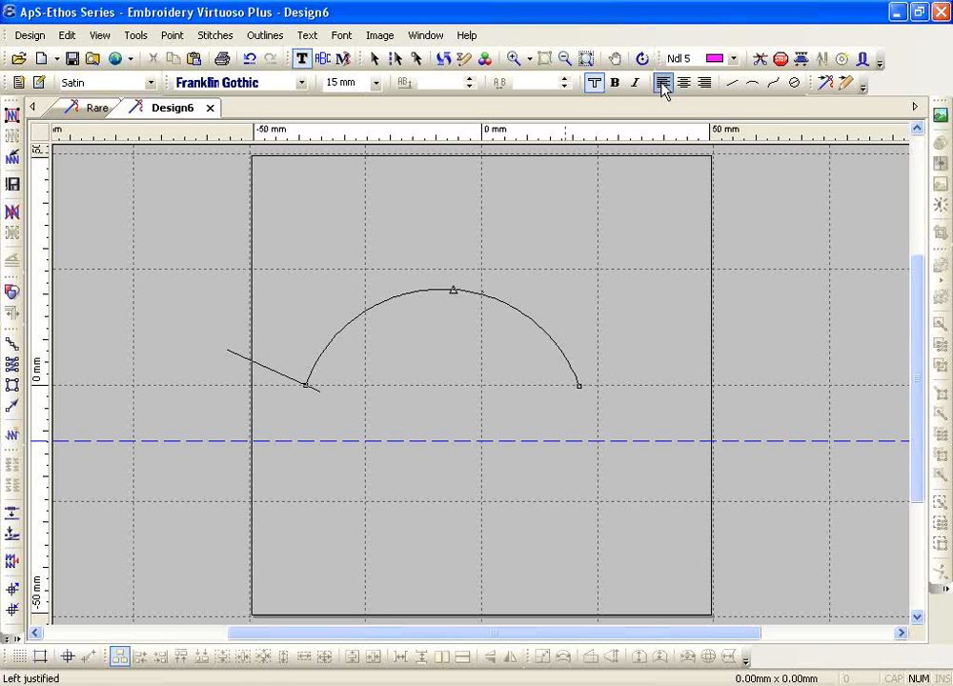
{"action": "left_click", "coordinate": [682, 86]}
{"action": "left_click", "coordinate": [705, 84]}
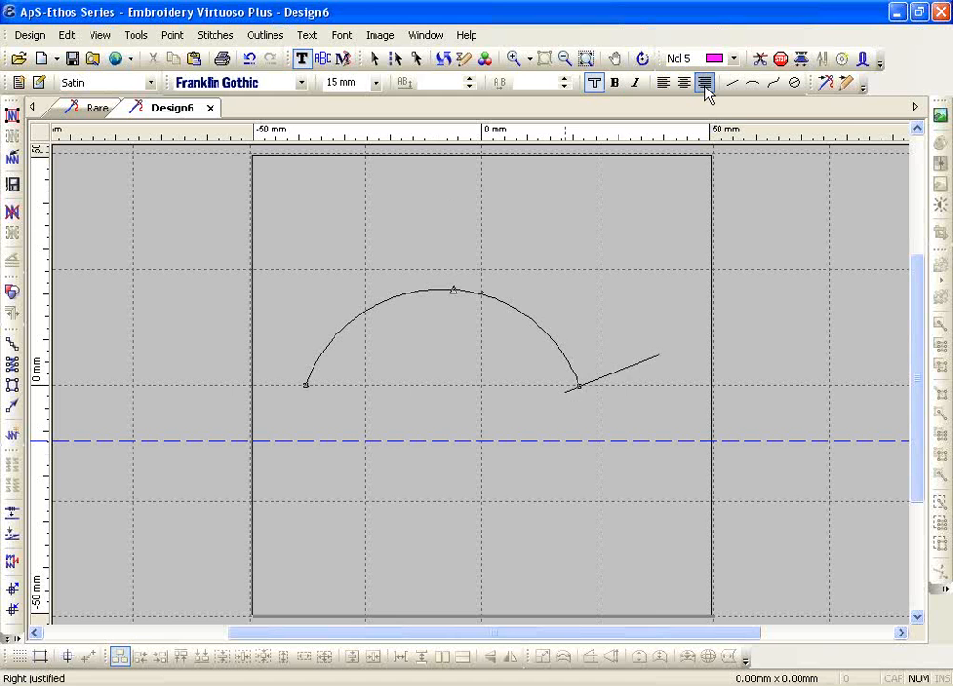
{"action": "left_click", "coordinate": [684, 84]}
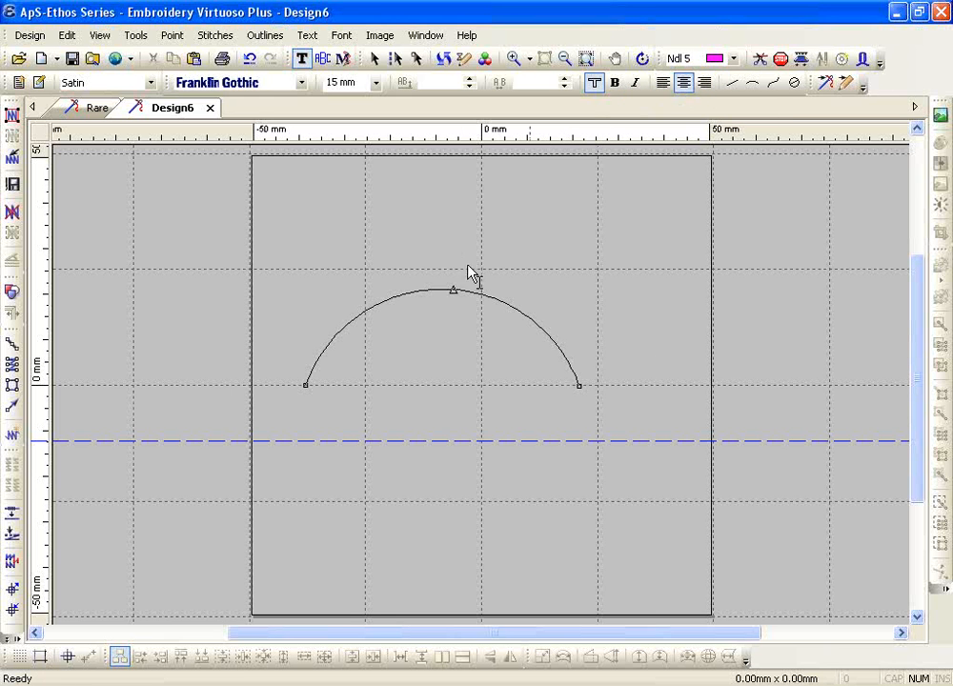
{"action": "left_click_drag", "start_coordinate": [450, 288], "coordinate": [426, 269]}
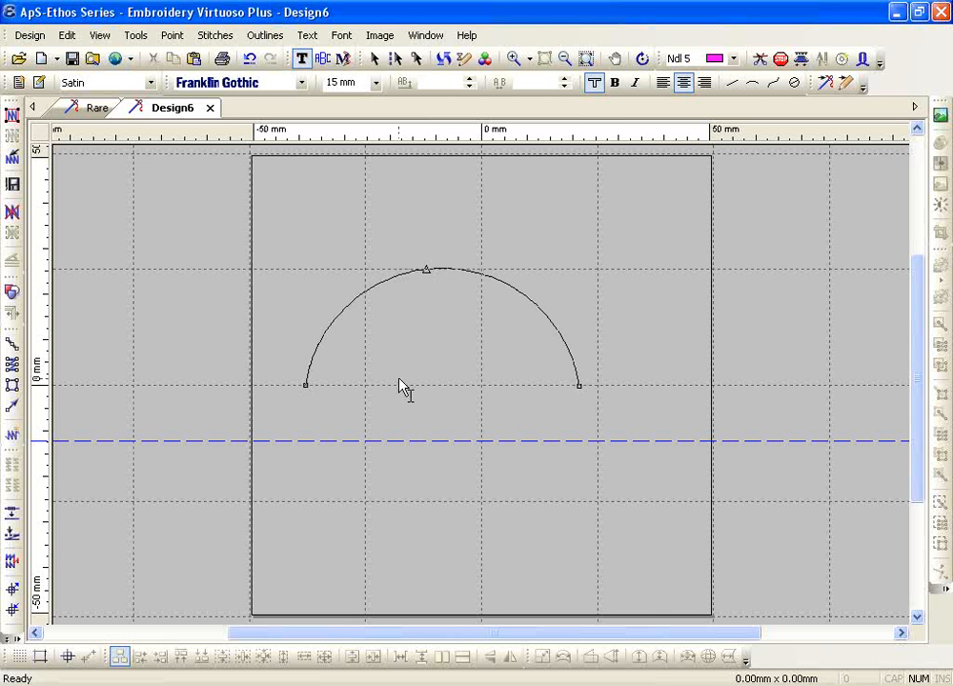
Type ABCD on the arc in the Ad Lib font and flip the arc to curve downward
{"action": "type", "text": "AB"}
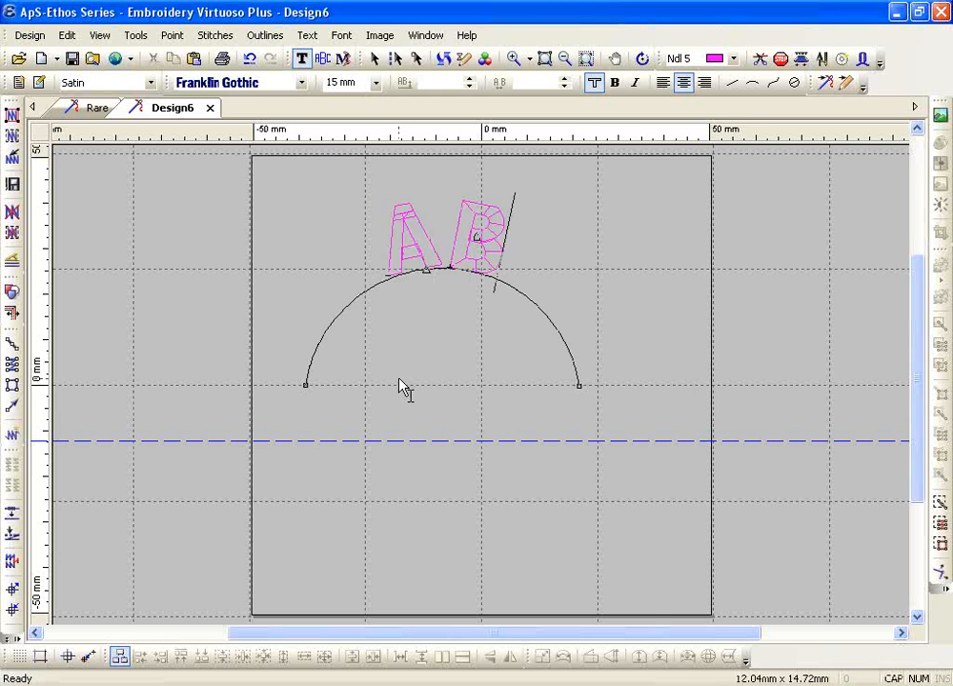
{"action": "type", "text": "CD"}
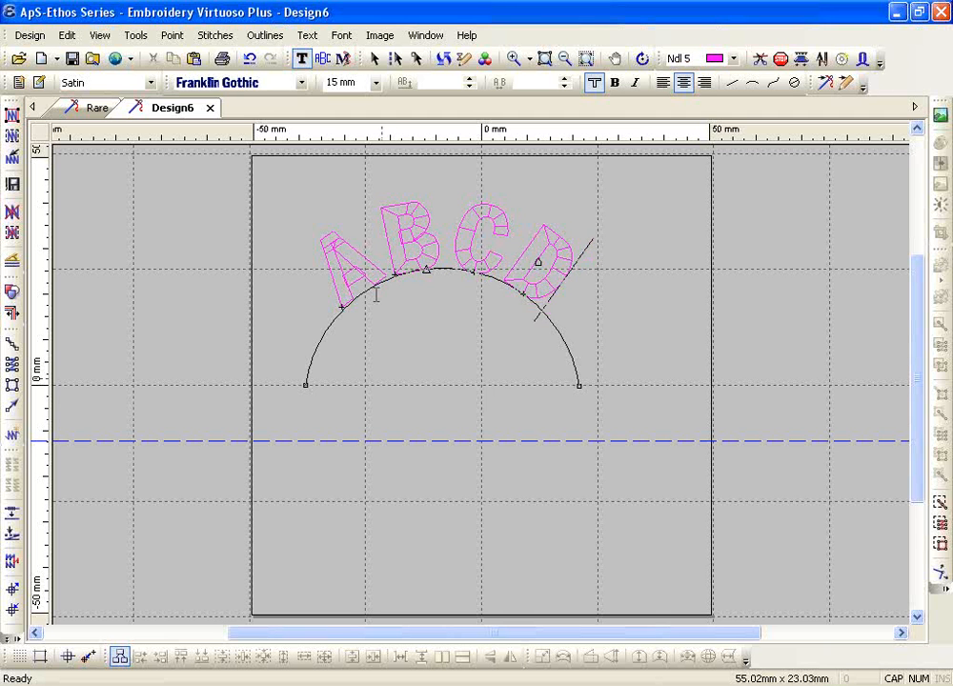
{"action": "double_click", "coordinate": [408, 235]}
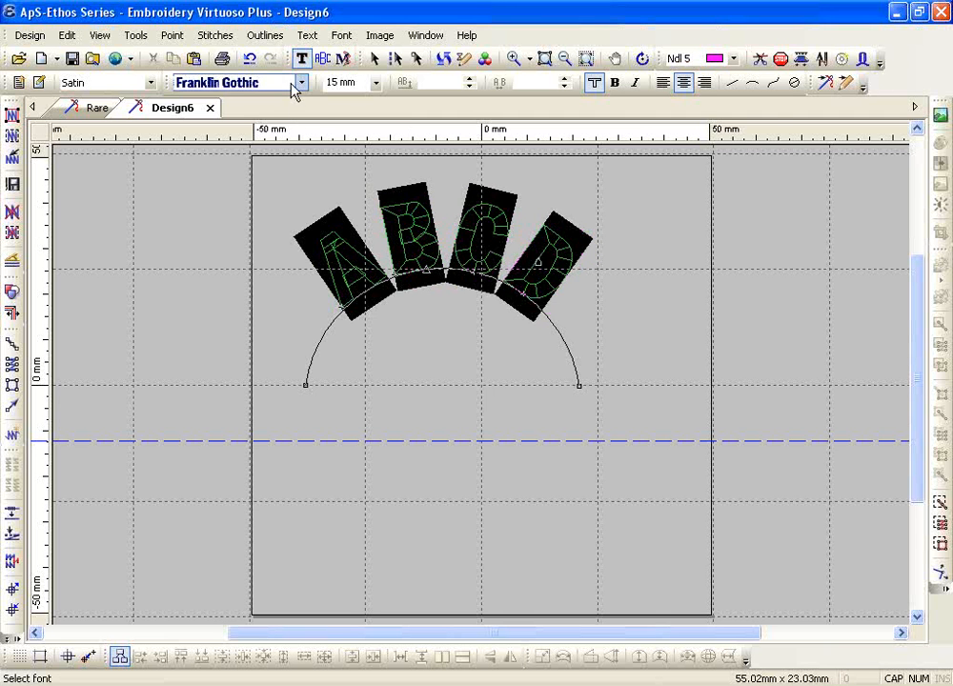
{"action": "left_click", "coordinate": [301, 82]}
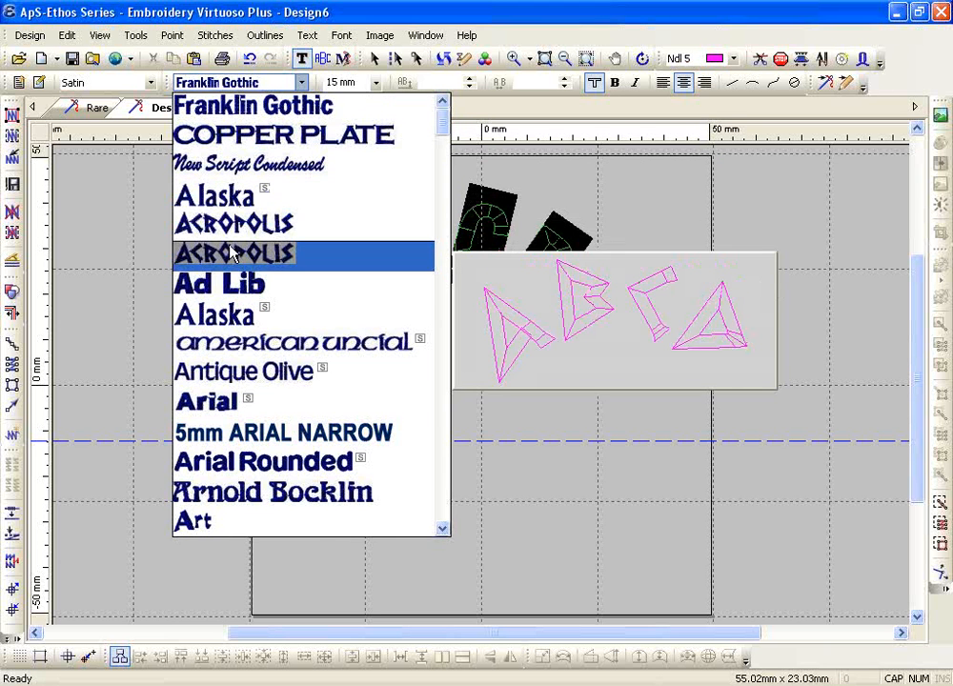
{"action": "left_click", "coordinate": [227, 284]}
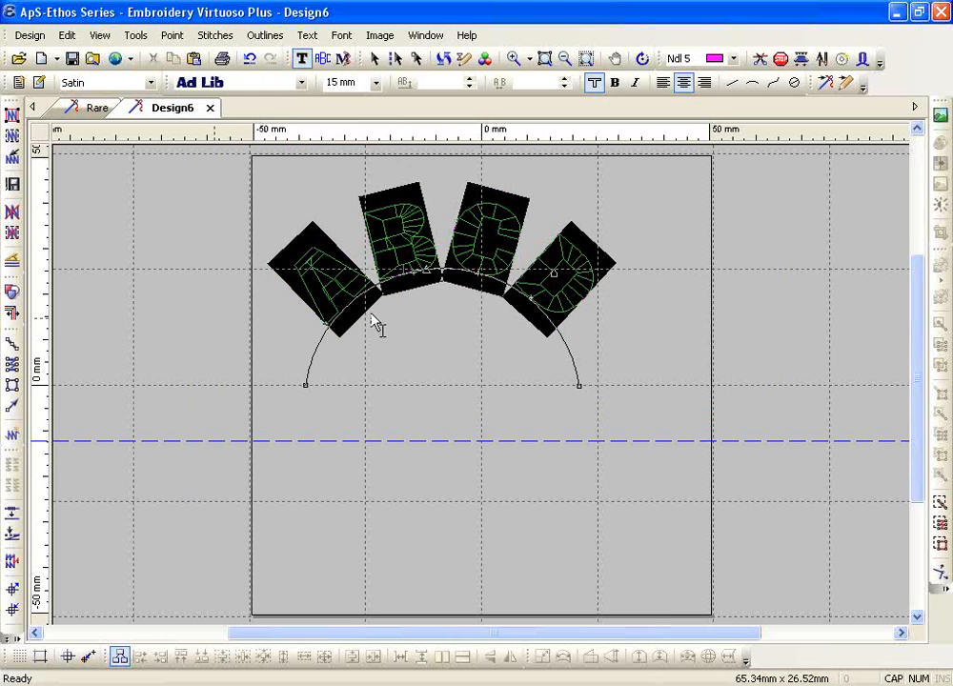
{"action": "left_click_drag", "start_coordinate": [431, 273], "coordinate": [445, 498]}
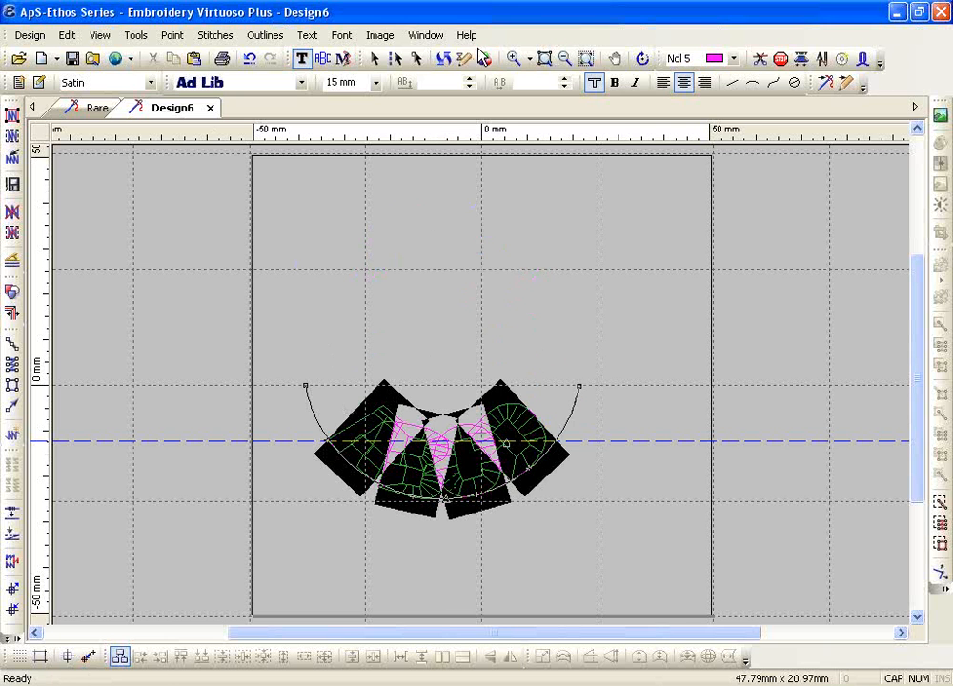
{"action": "left_click", "coordinate": [514, 58]}
Zoom in closely on the ABCD lettering
{"action": "left_click_drag", "start_coordinate": [284, 327], "coordinate": [626, 558]}
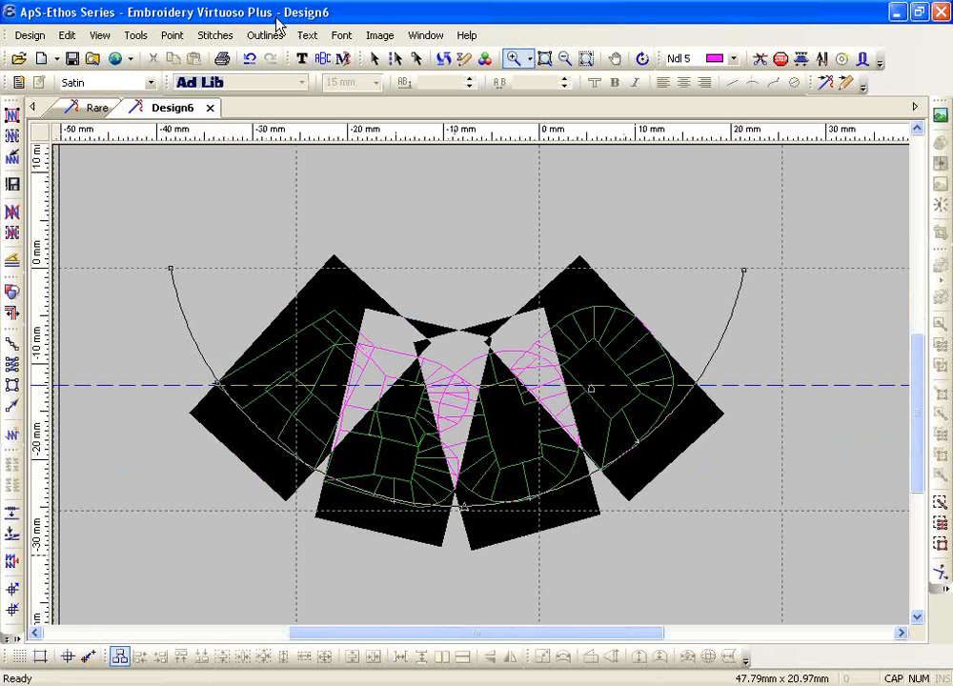
{"action": "left_click", "coordinate": [308, 35]}
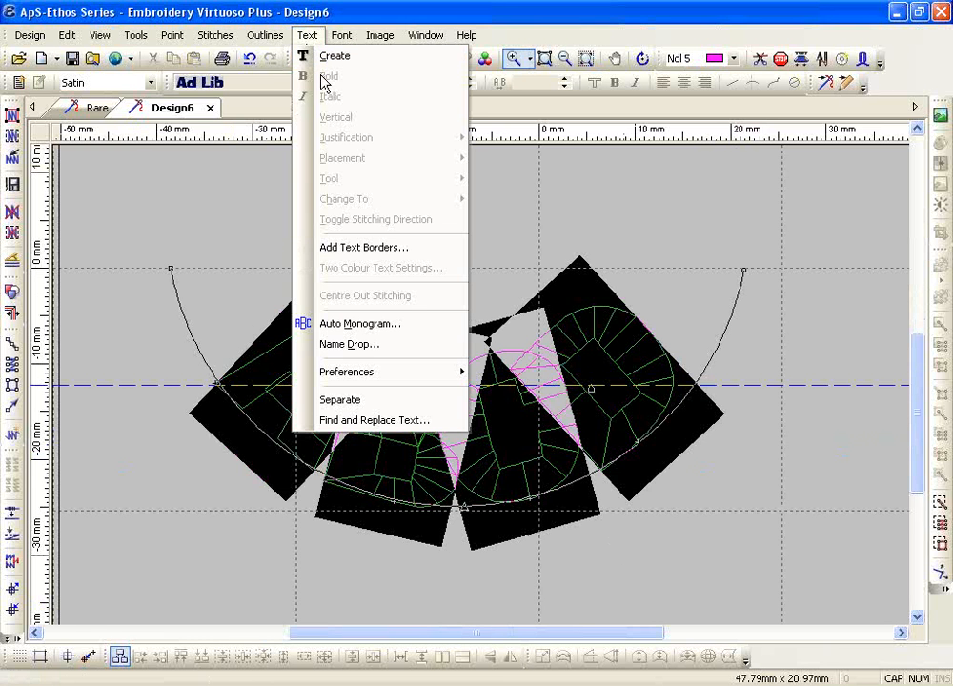
{"action": "left_click", "coordinate": [534, 440]}
{"action": "left_click", "coordinate": [564, 58]}
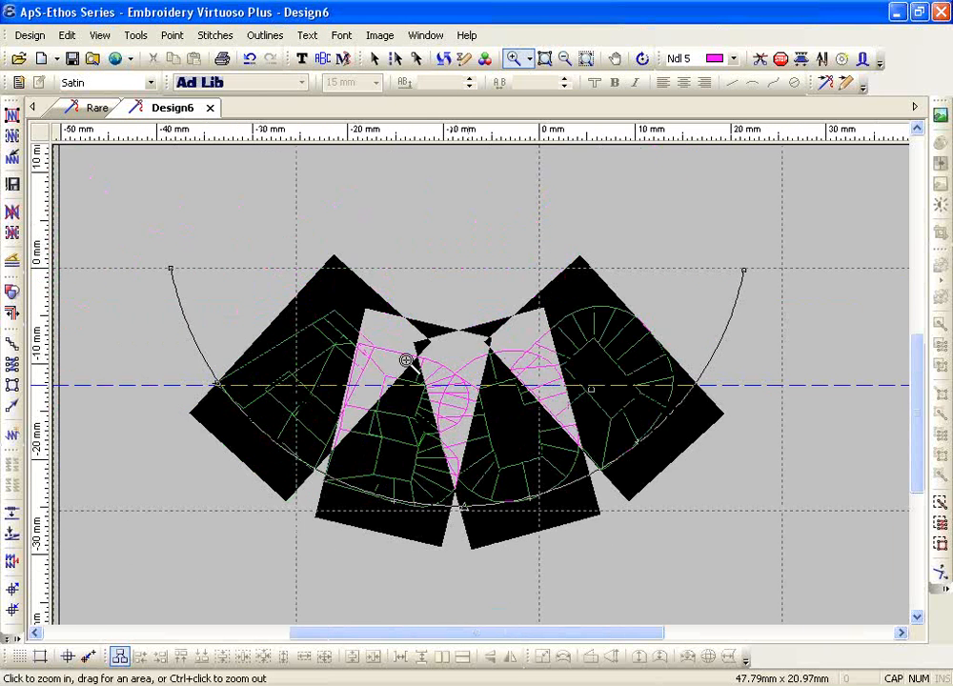
{"action": "left_click", "coordinate": [301, 58]}
Set the ABCD text placement to Centre, then to Below the arc
{"action": "left_click", "coordinate": [308, 35]}
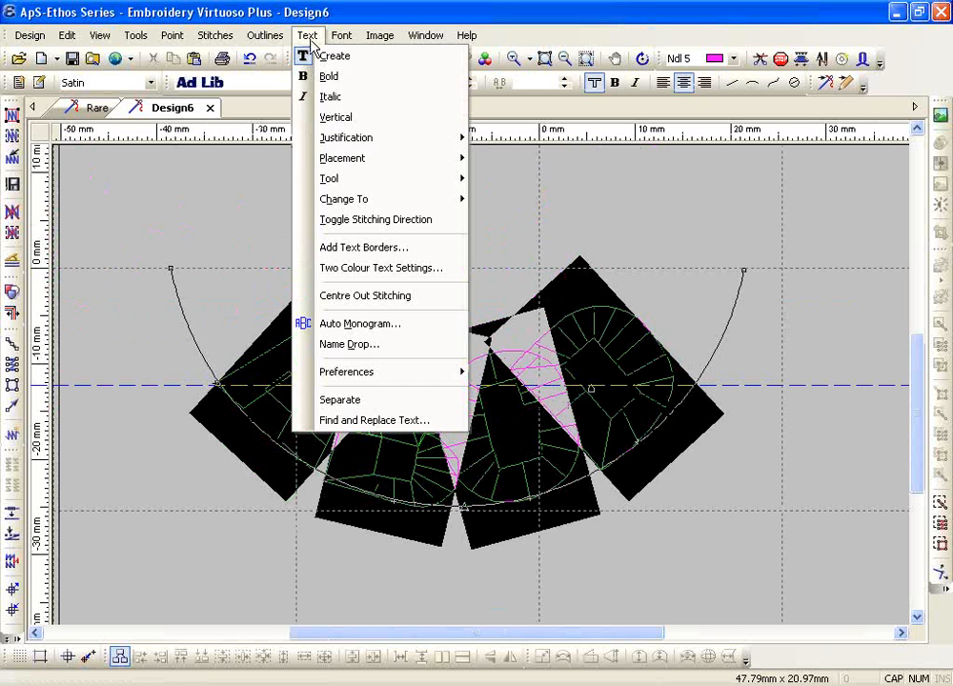
{"action": "mouse_move", "coordinate": [363, 170]}
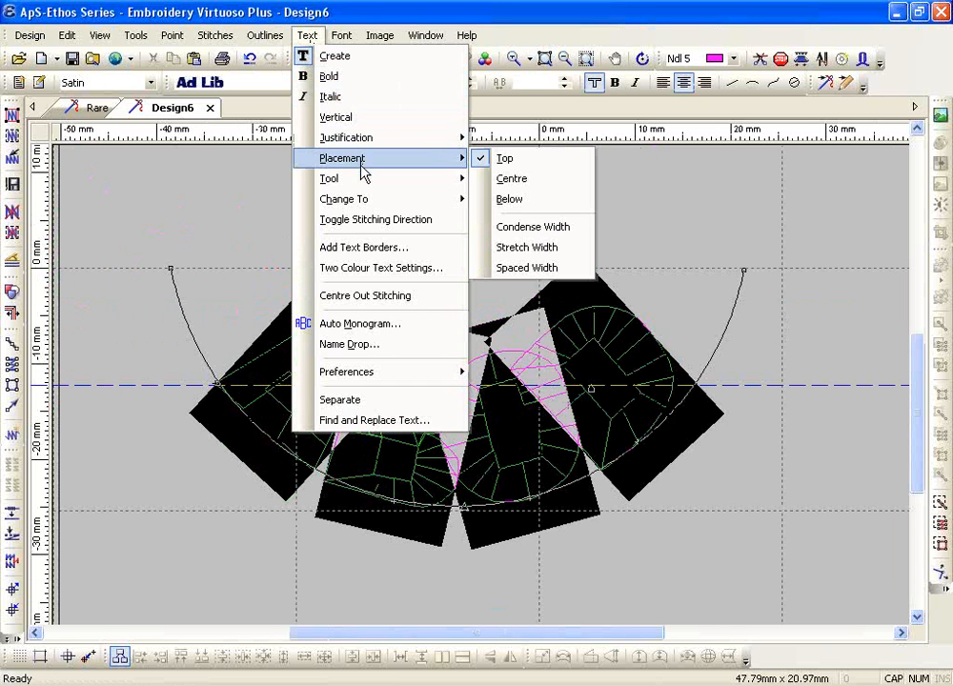
{"action": "left_click", "coordinate": [513, 186]}
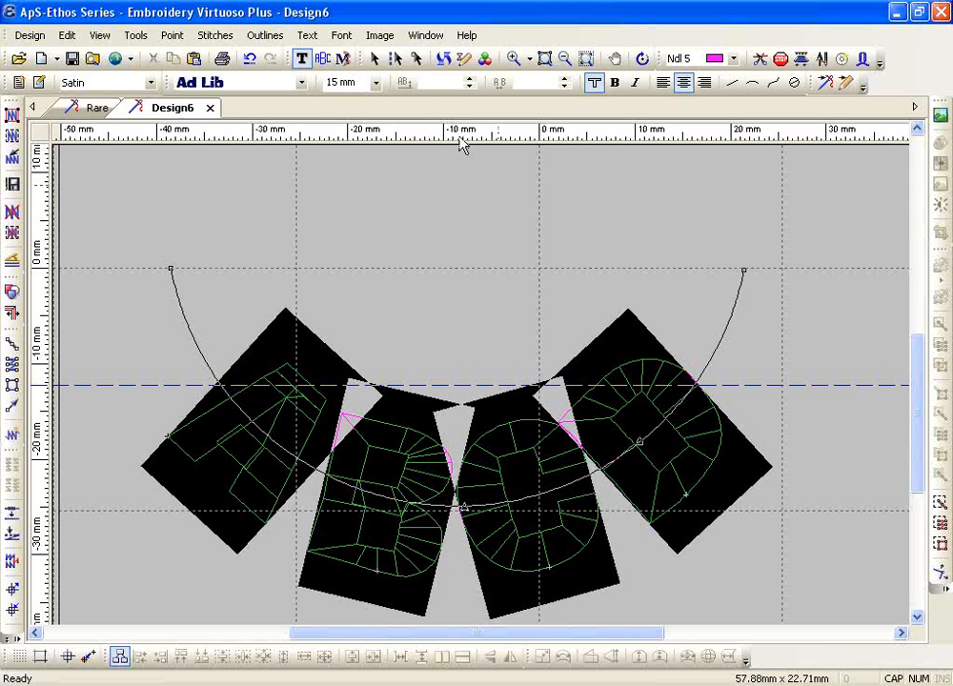
{"action": "left_click", "coordinate": [309, 38]}
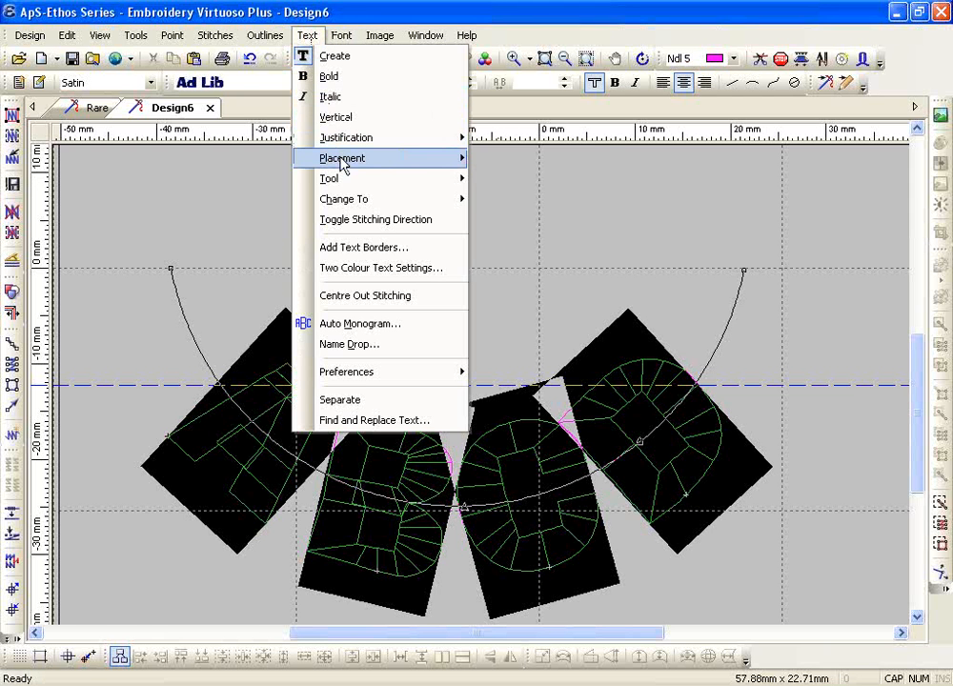
{"action": "mouse_move", "coordinate": [465, 160]}
{"action": "left_click", "coordinate": [534, 202]}
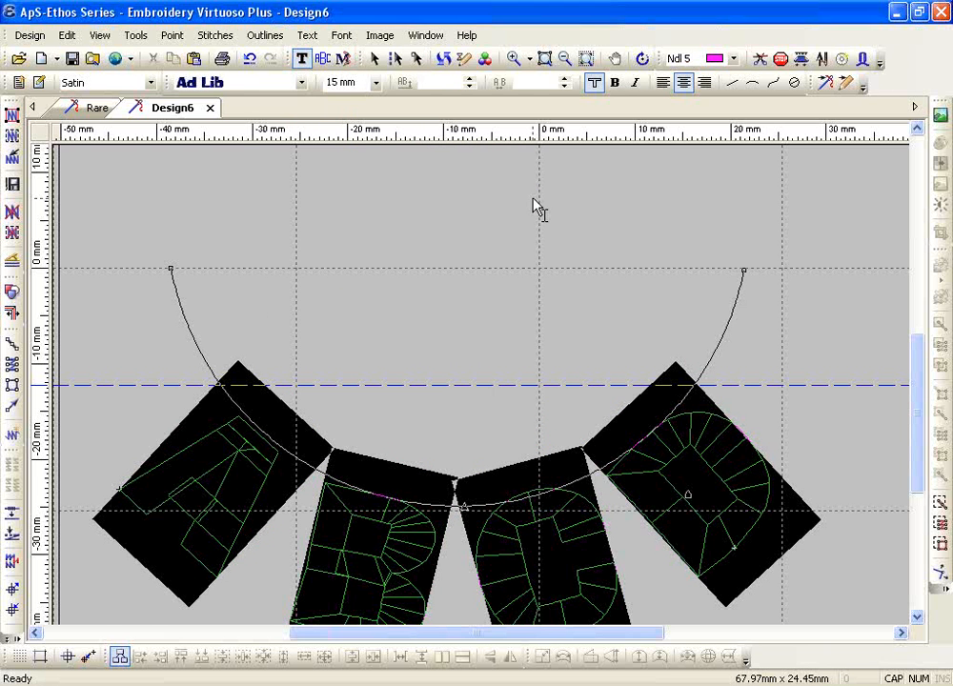
Zoom to fit the whole design and switch to spline text
{"action": "left_click", "coordinate": [586, 59]}
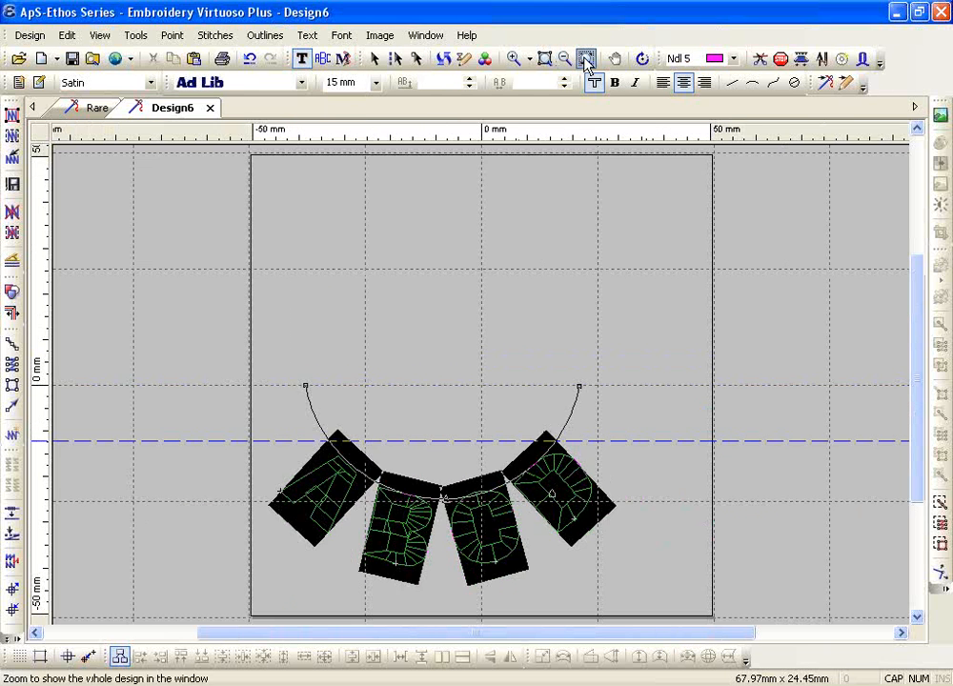
{"action": "key", "text": "Escape"}
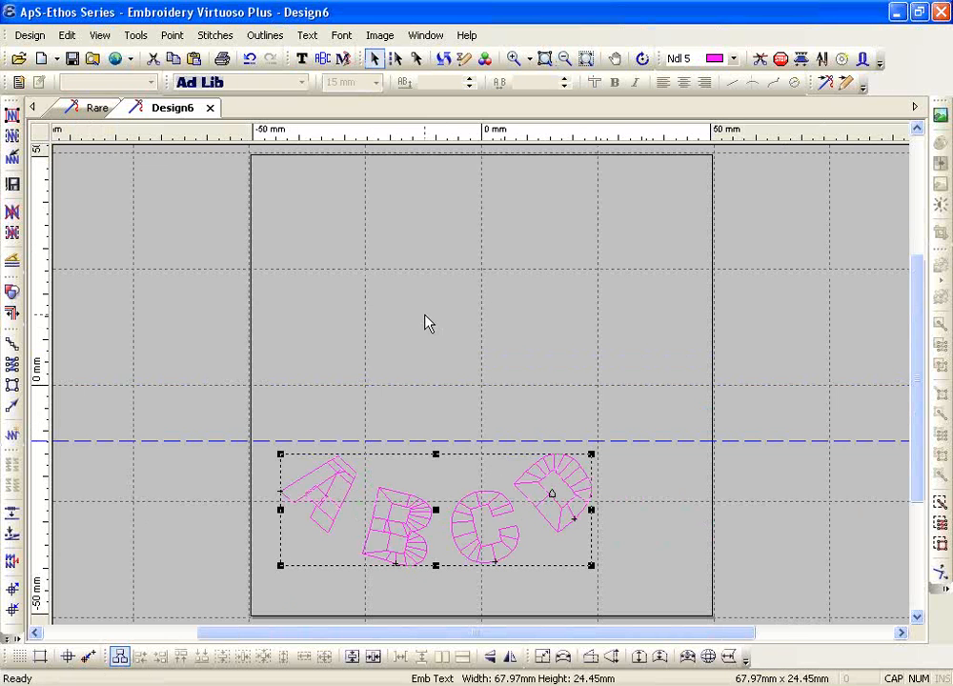
{"action": "left_click", "coordinate": [301, 58]}
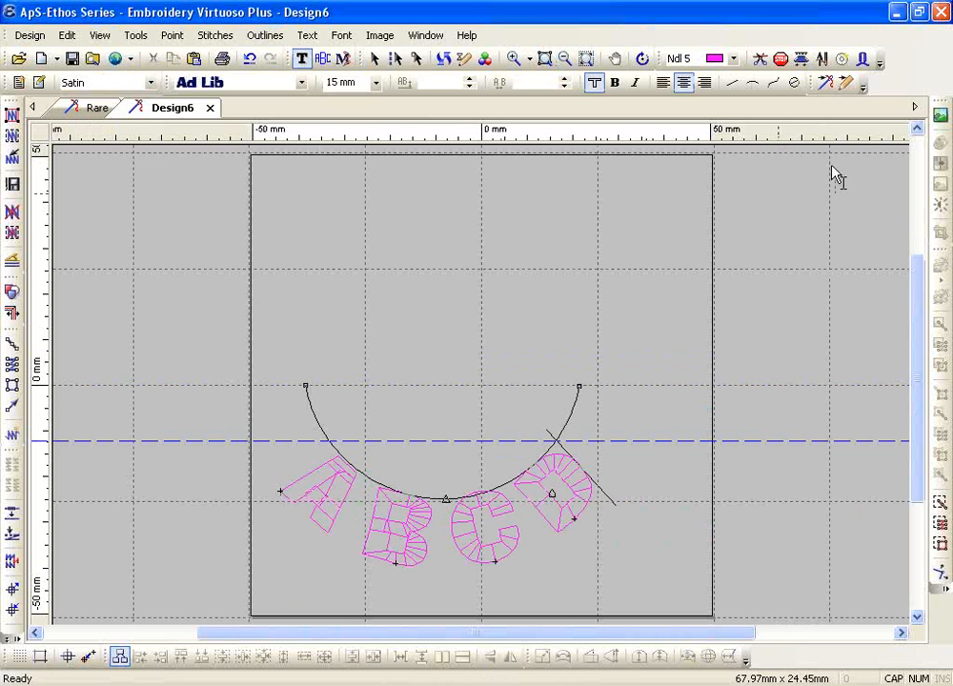
{"action": "left_click", "coordinate": [774, 89]}
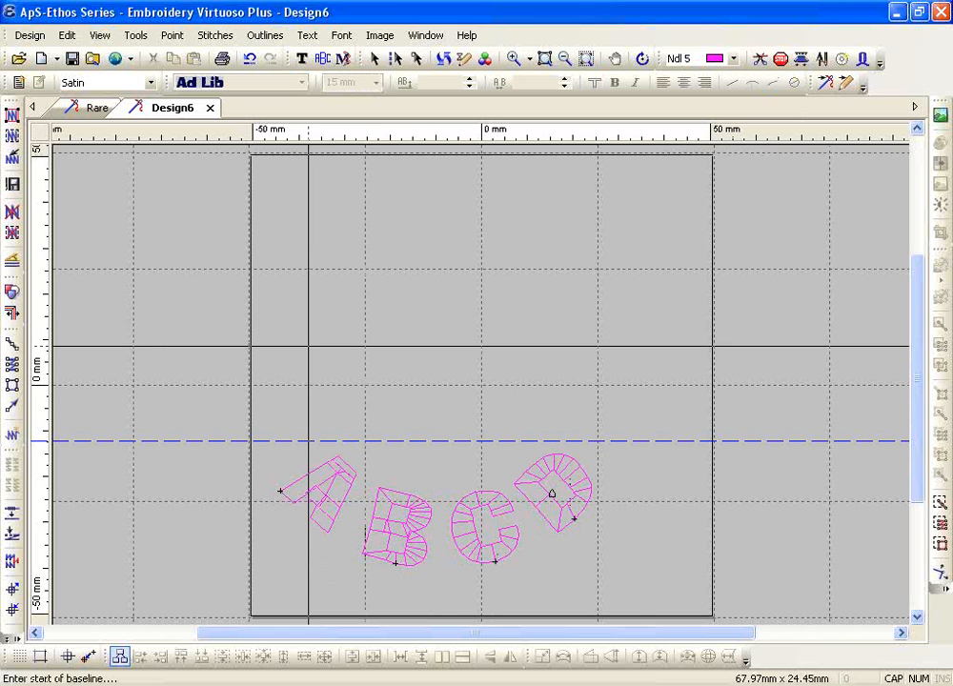
Draw a multi-point spline baseline, including one curved point, across the upper hoop
{"action": "left_click_drag", "start_coordinate": [308, 346], "coordinate": [372, 296]}
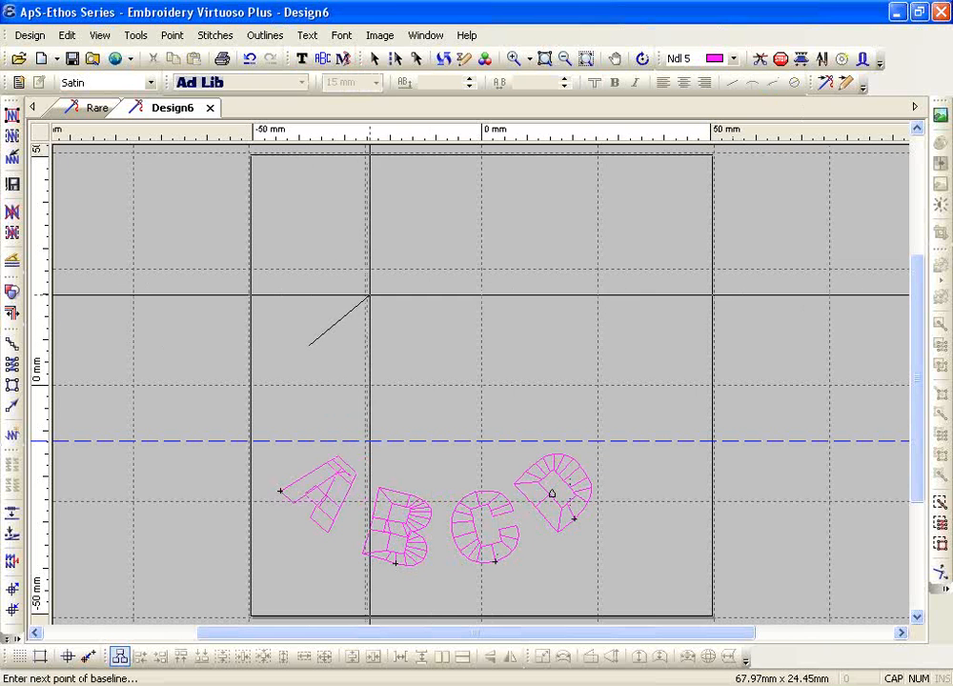
{"action": "left_click", "coordinate": [372, 295]}
{"action": "left_click", "coordinate": [430, 332]}
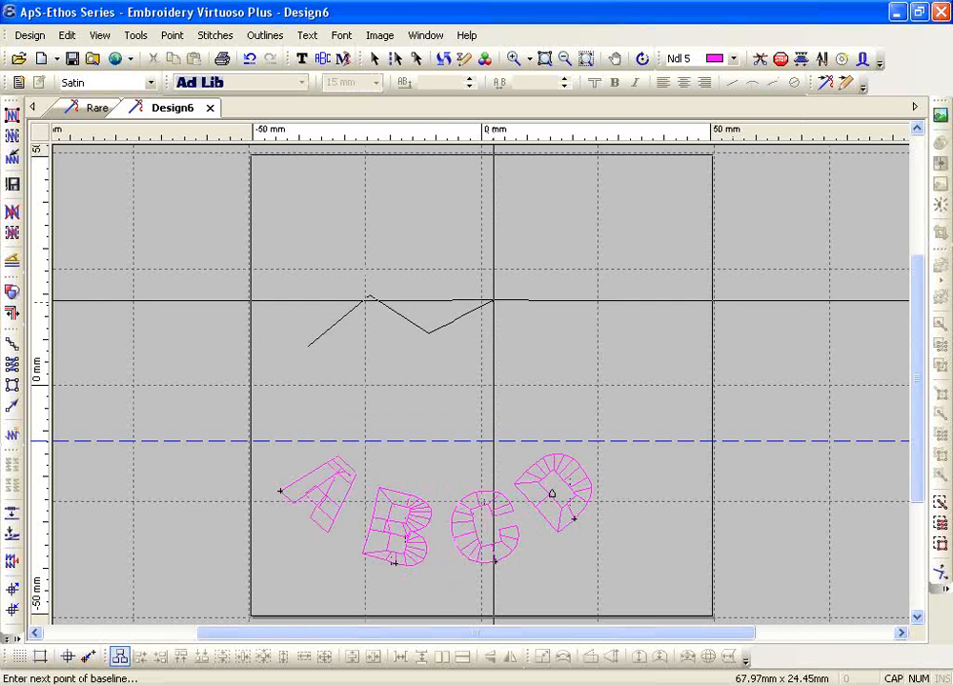
{"action": "right_click", "coordinate": [493, 301]}
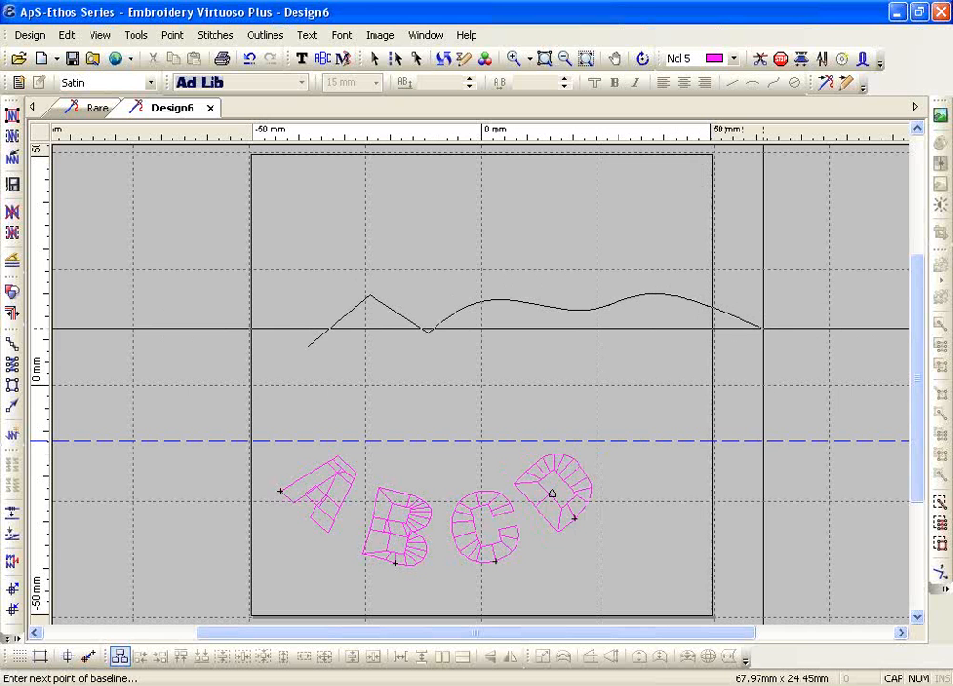
{"action": "left_click", "coordinate": [834, 293]}
{"action": "key", "text": "Return"}
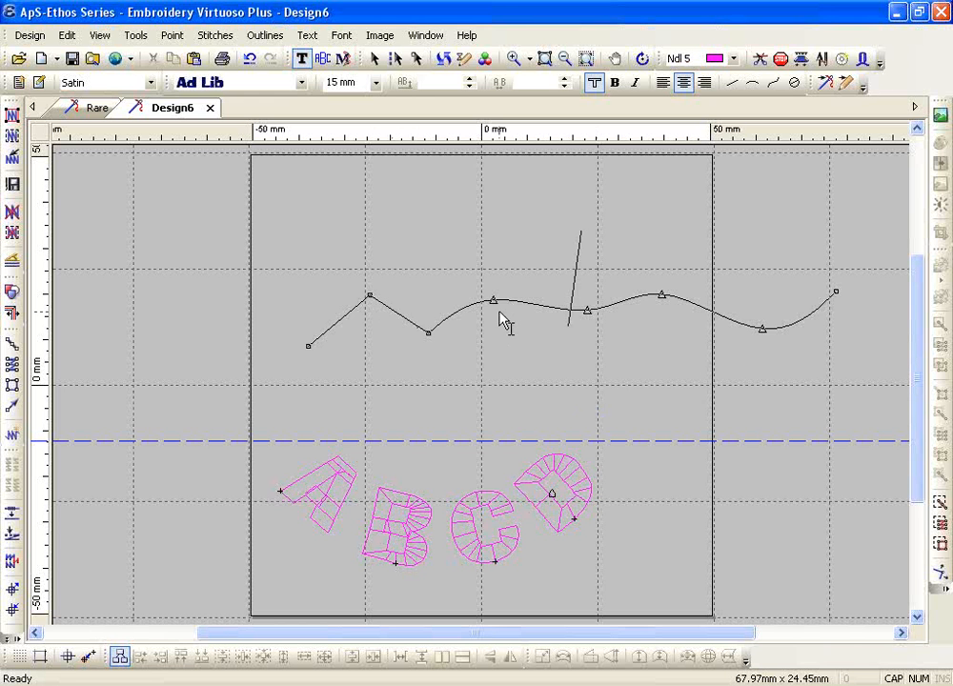
Smooth the two left baseline nodes and make the middle nodes corners for a straight section
{"action": "right_click", "coordinate": [366, 298]}
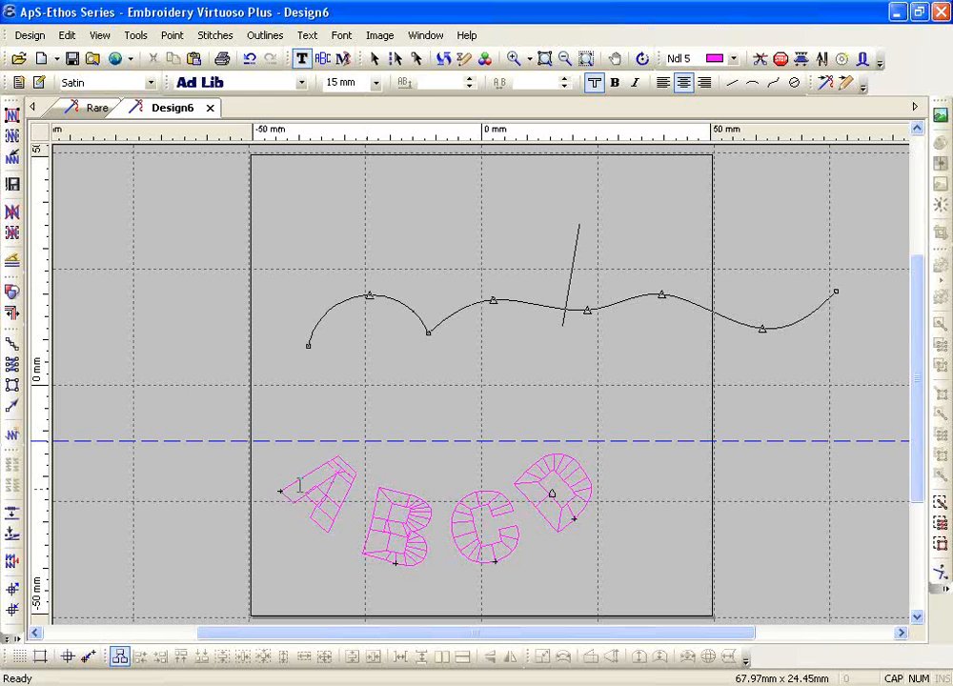
{"action": "right_click", "coordinate": [428, 333]}
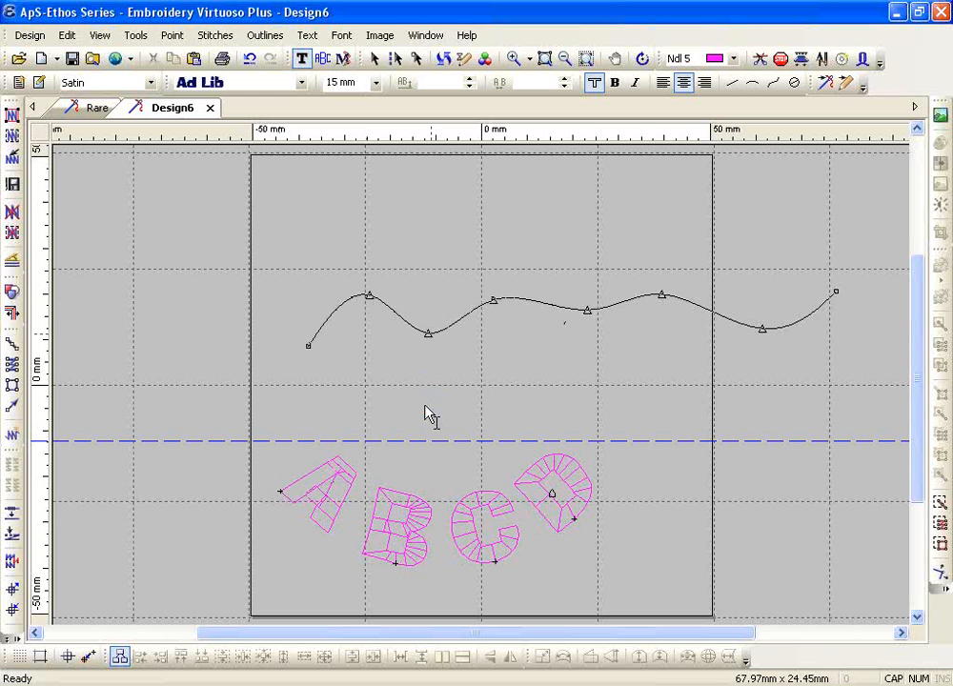
{"action": "right_click", "coordinate": [492, 298]}
{"action": "right_click", "coordinate": [588, 309]}
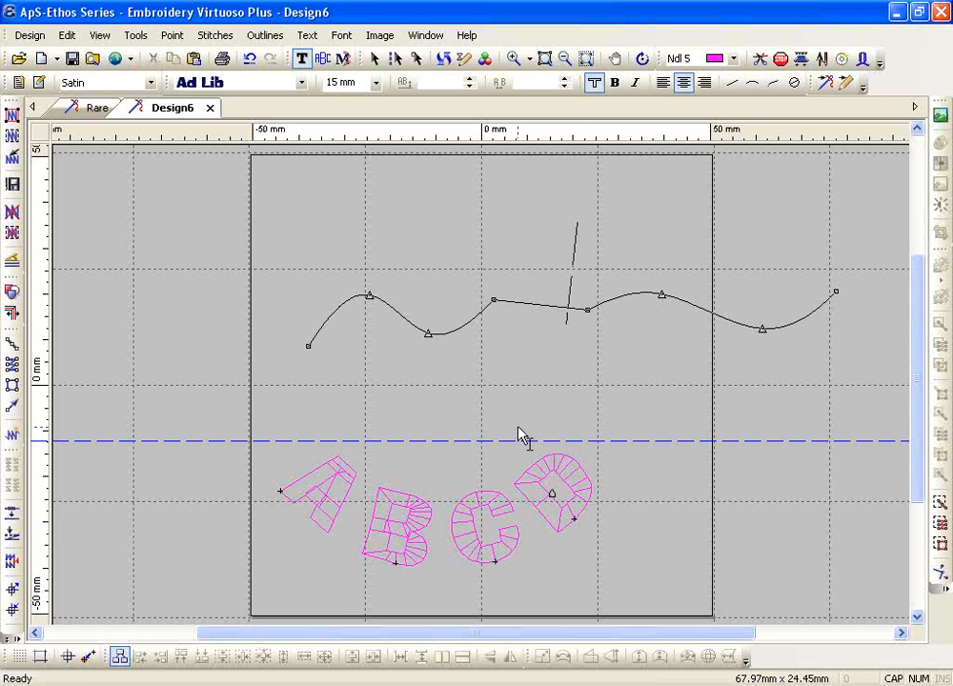
Type lowercase apsethos along the baseline and lower two nodes slightly to reflow it
{"action": "key", "text": "Caps_Lock"}
{"action": "type", "text": "aps"}
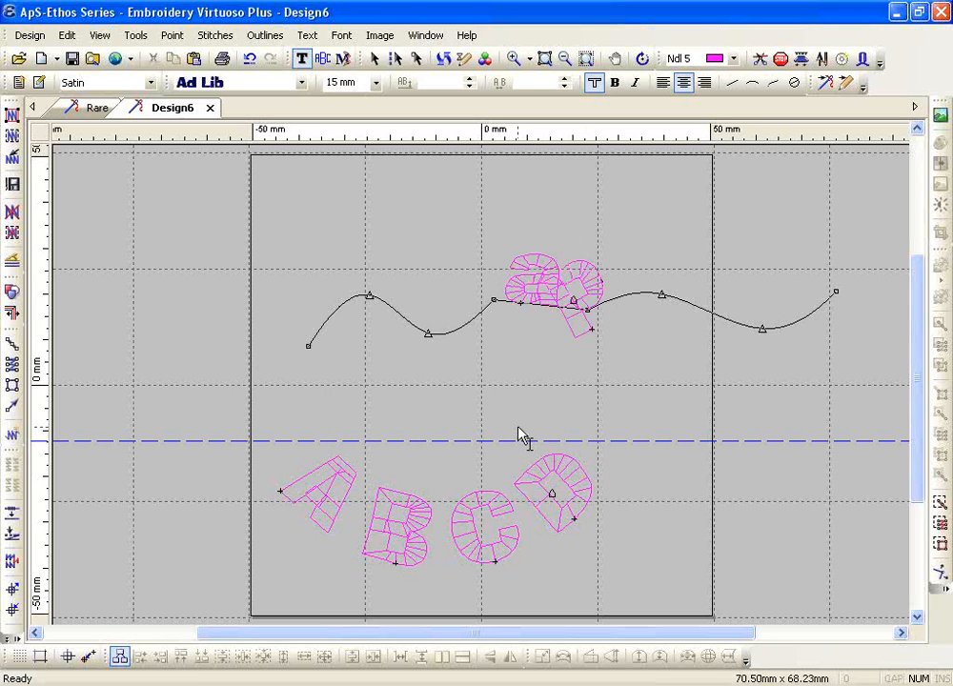
{"action": "type", "text": "e"}
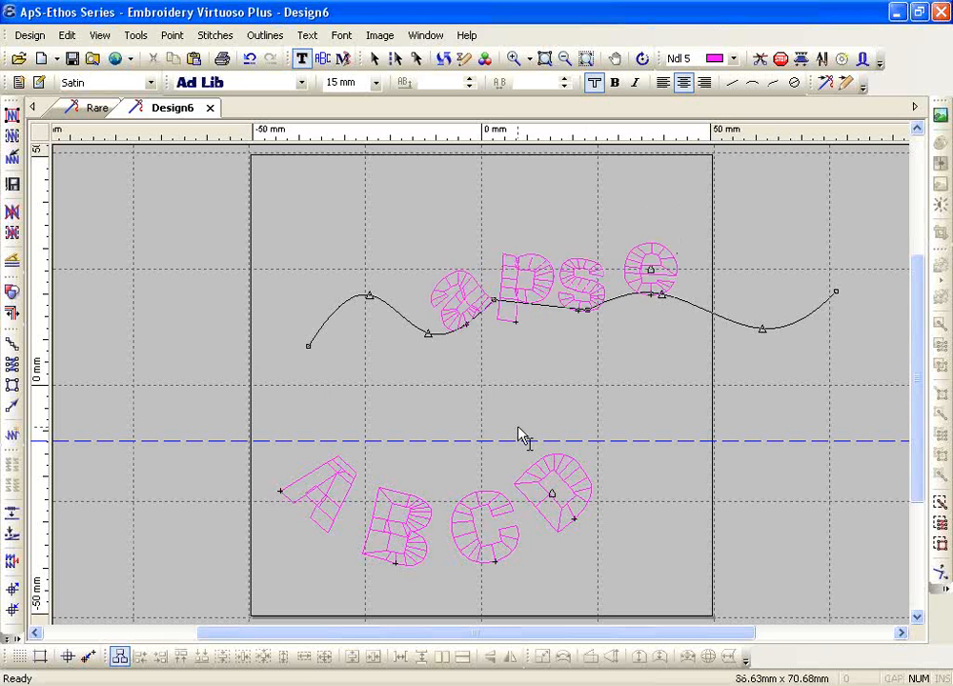
{"action": "type", "text": "thos"}
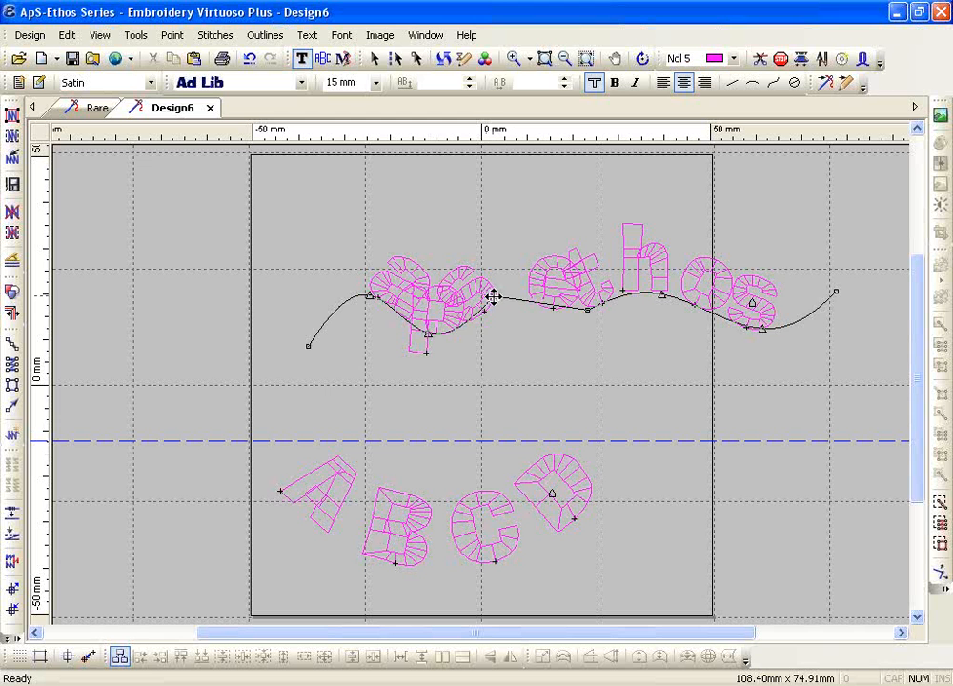
{"action": "left_click_drag", "start_coordinate": [494, 306], "coordinate": [494, 311]}
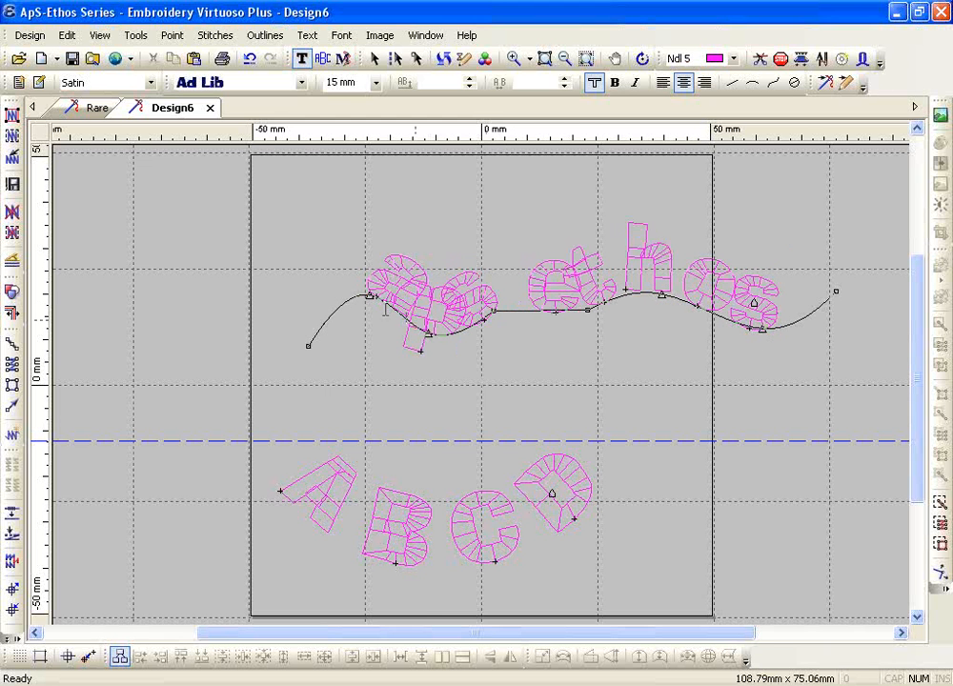
{"action": "left_click_drag", "start_coordinate": [368, 299], "coordinate": [366, 316]}
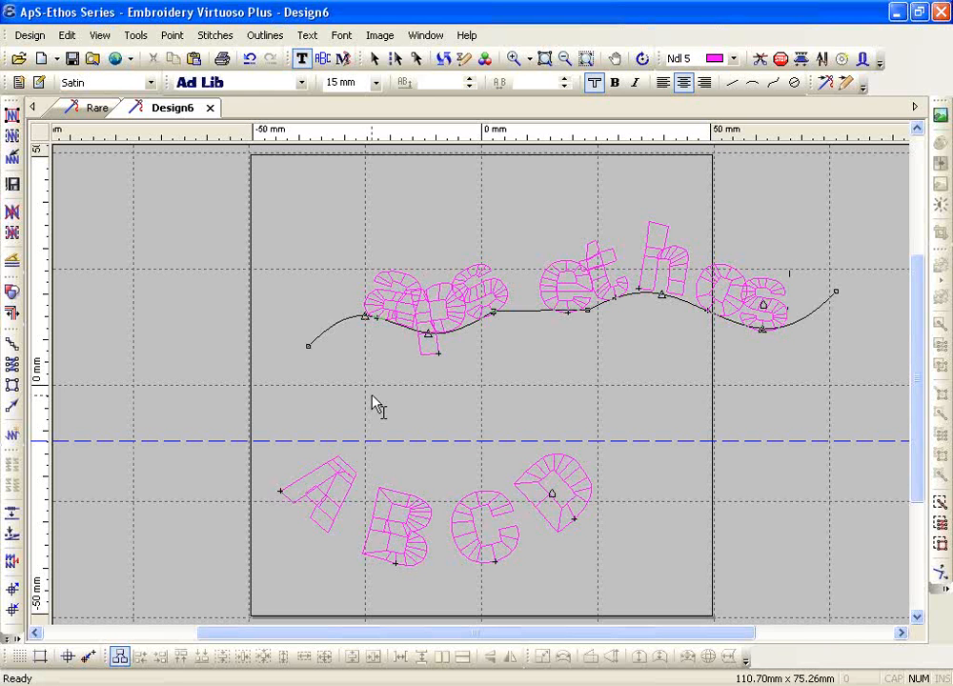
Widen the apsethos letter spacing to 4.5 mm and finish editing the text
{"action": "left_click", "coordinate": [413, 318]}
{"action": "left_click", "coordinate": [567, 79]}
{"action": "left_click", "coordinate": [566, 79]}
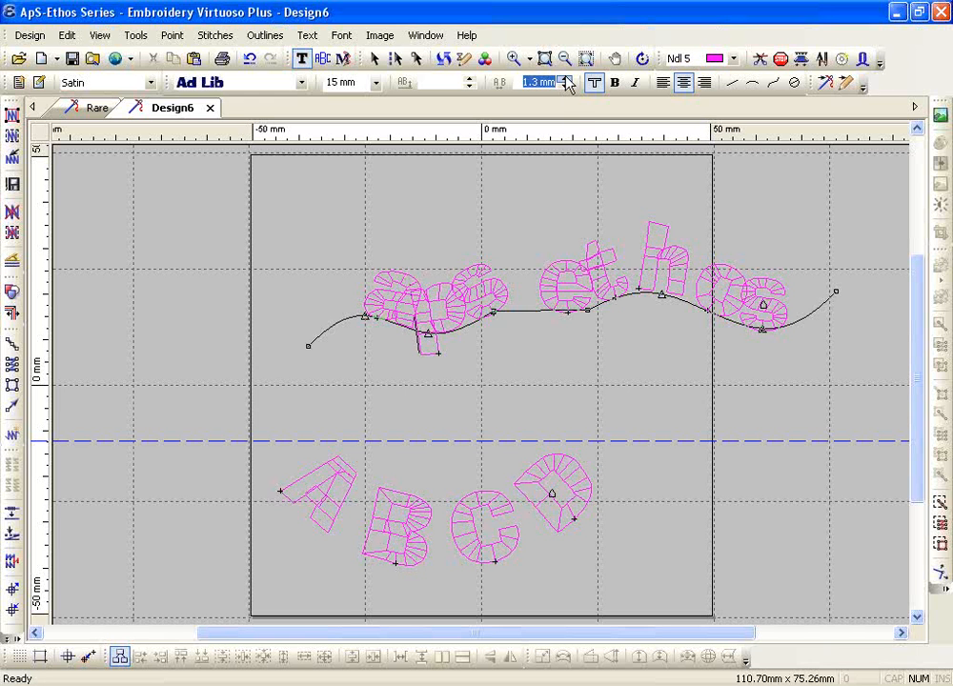
{"action": "left_click_drag", "start_coordinate": [566, 82], "coordinate": [566, 82]}
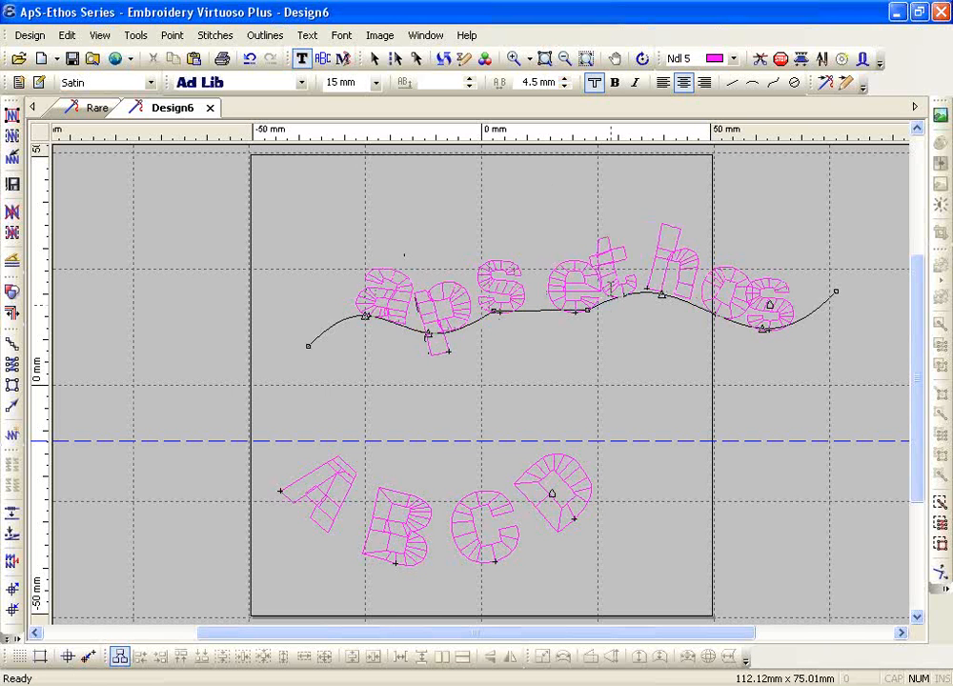
{"action": "left_click", "coordinate": [746, 312]}
{"action": "left_click", "coordinate": [775, 291]}
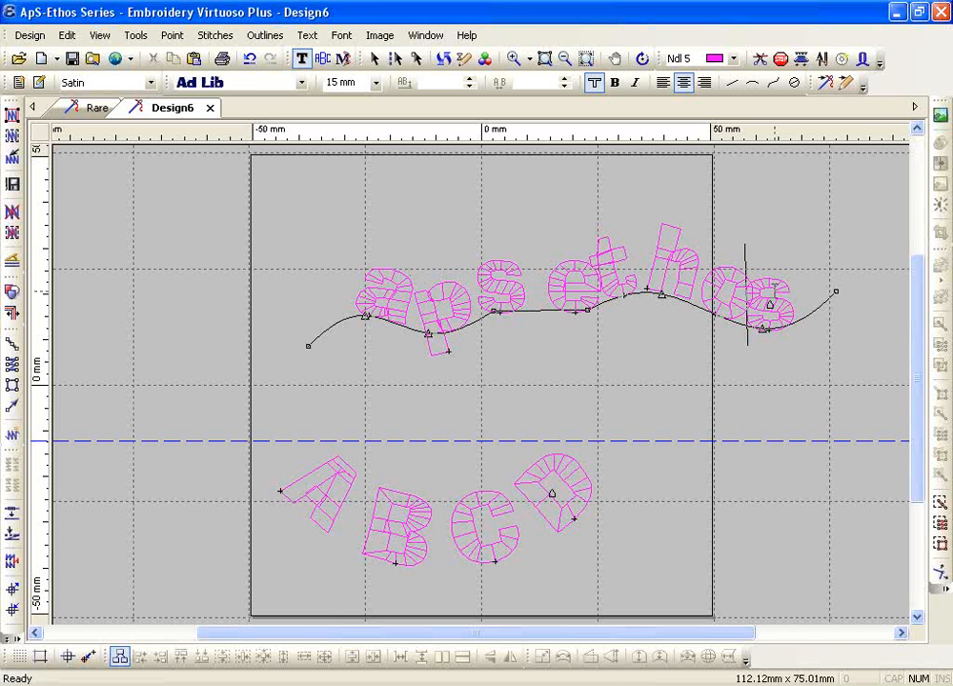
{"action": "key", "text": "Escape"}
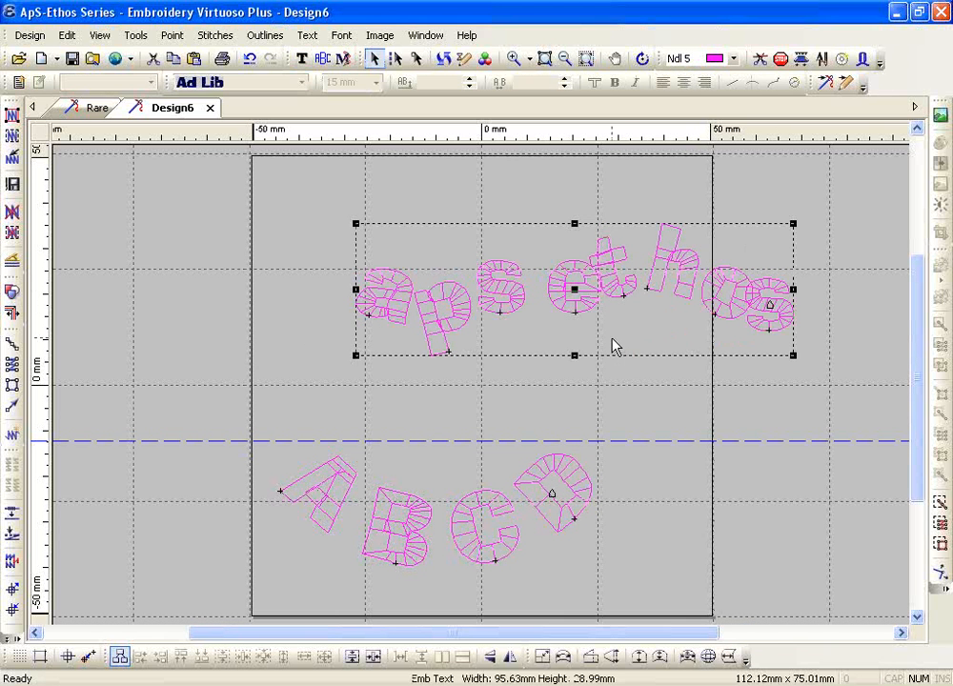
Delete both text objects and start a new circle text
{"action": "key", "text": "ctrl+a"}
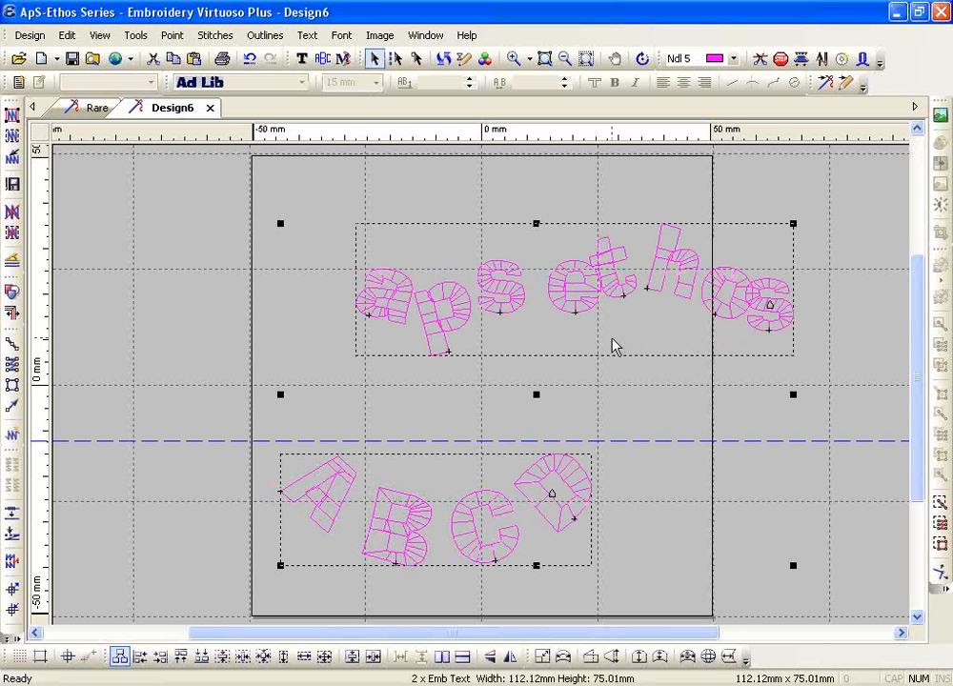
{"action": "key", "text": "Delete"}
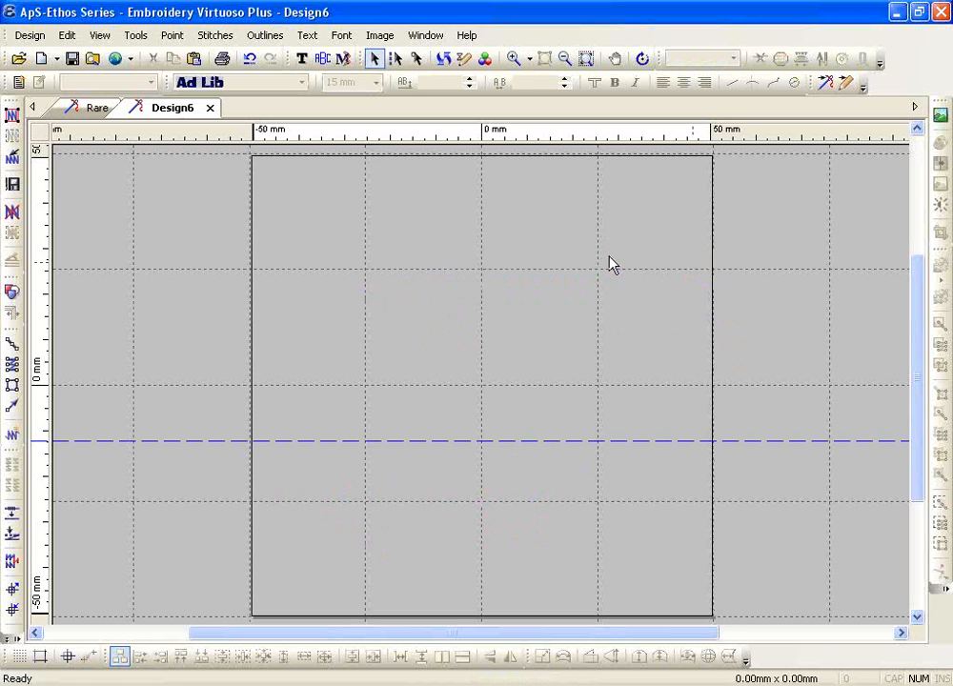
{"action": "left_click", "coordinate": [302, 58]}
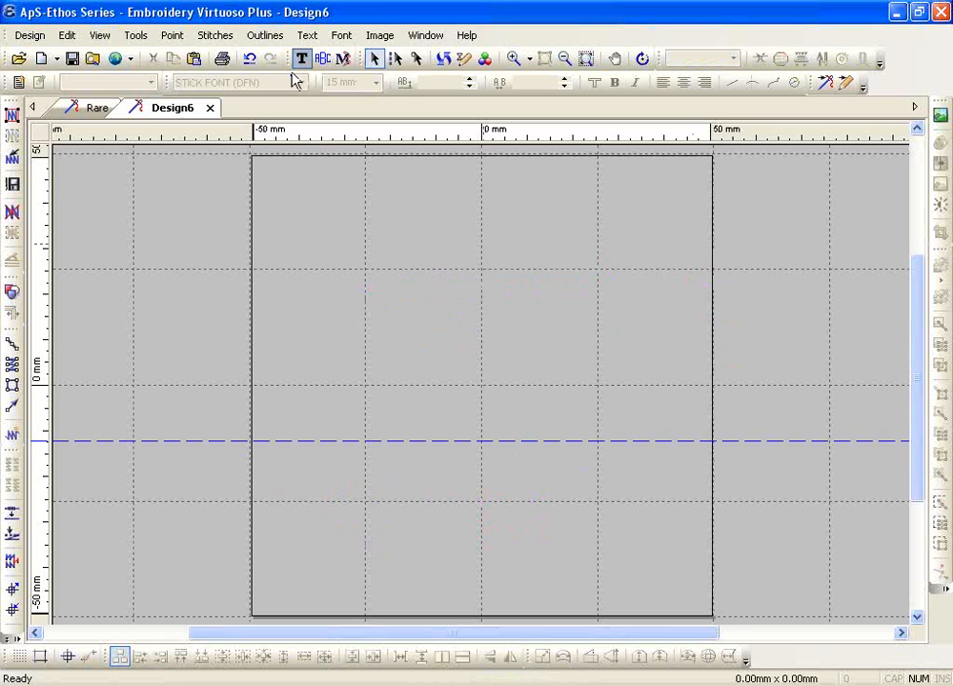
{"action": "left_click", "coordinate": [794, 85]}
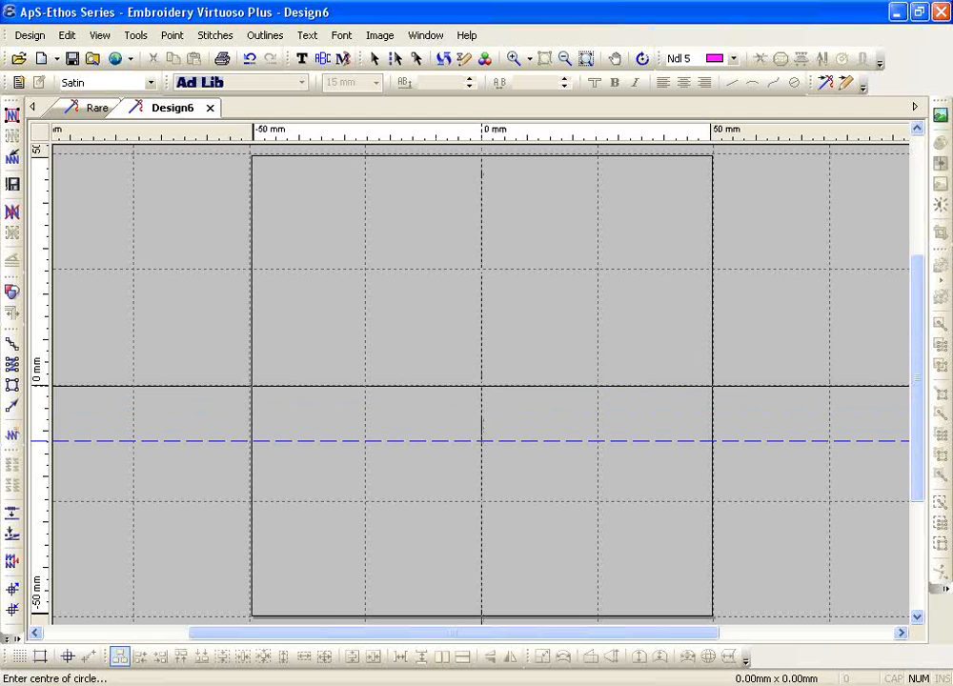
Centre the circle baseline on the design centre, set its radius, and type abcdefghijklmnopqrstuv
{"action": "left_click", "coordinate": [482, 386]}
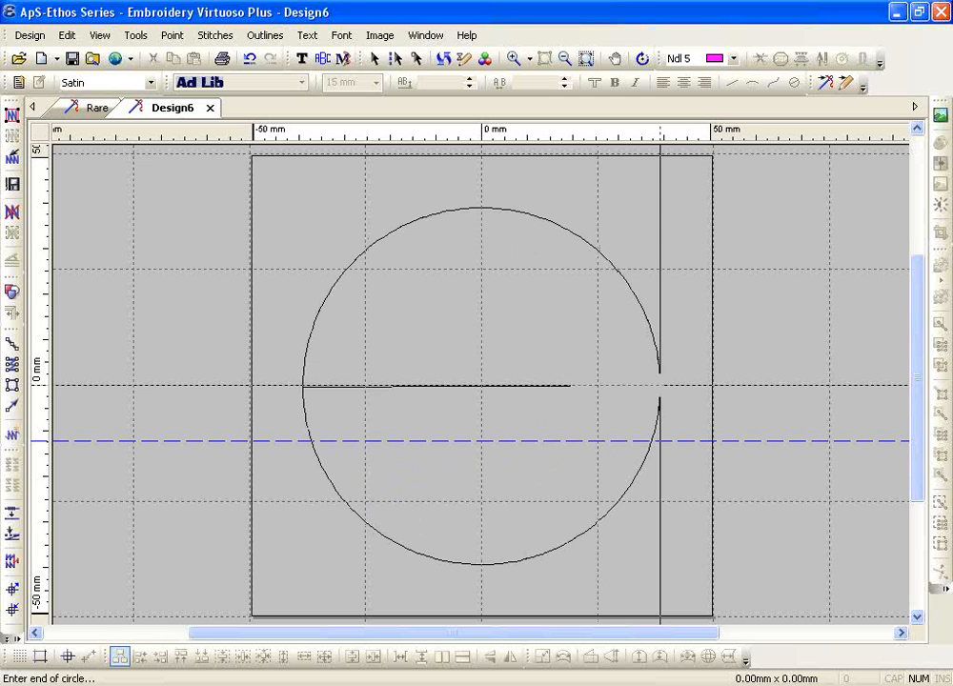
{"action": "left_click", "coordinate": [659, 386]}
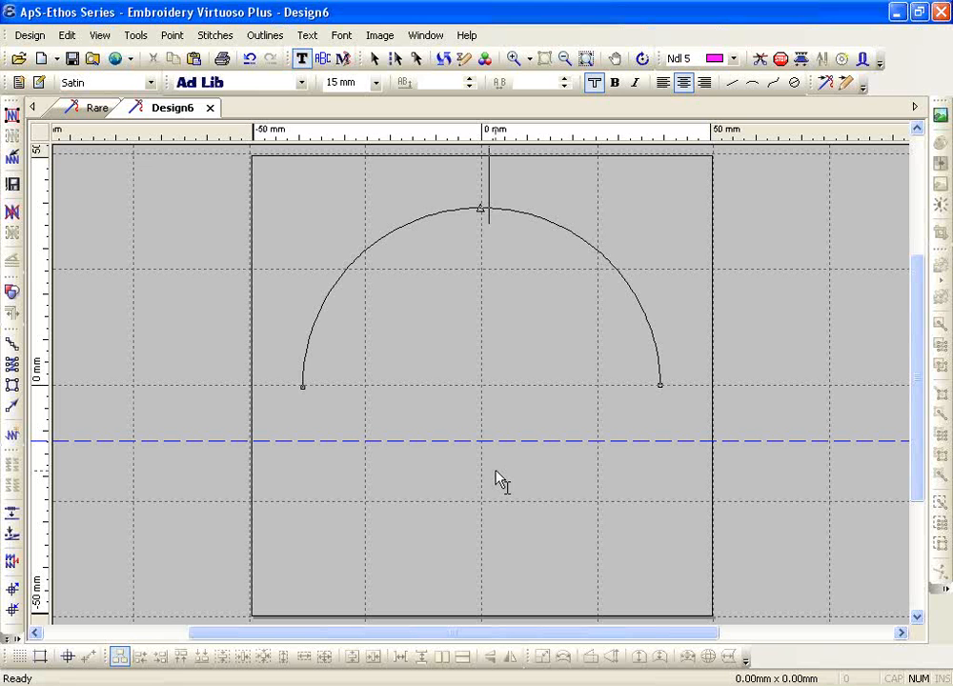
{"action": "type", "text": "abcdef"}
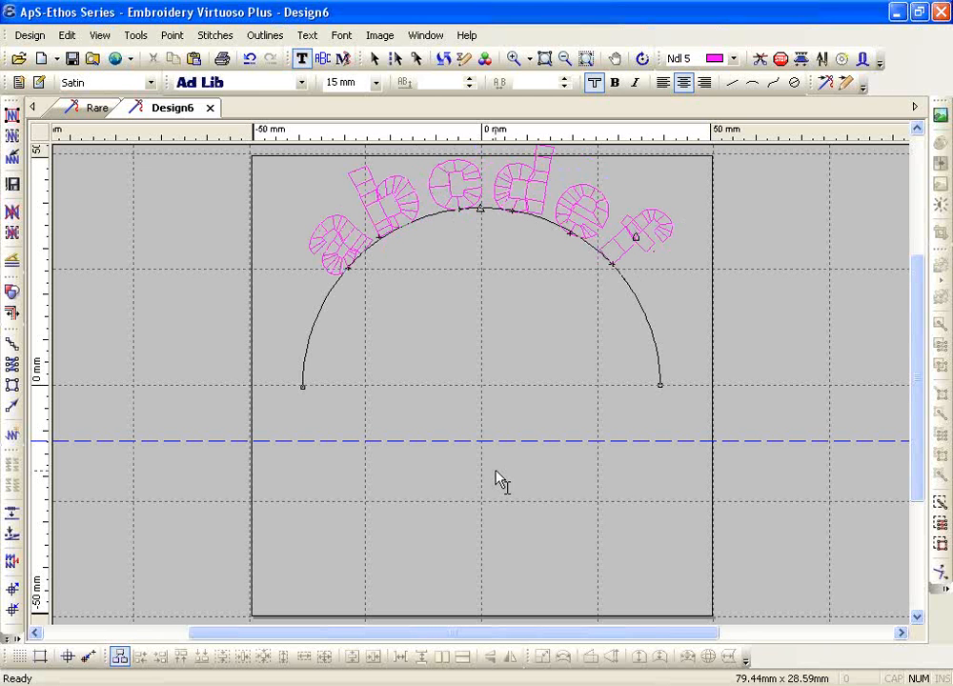
{"action": "type", "text": "ghi"}
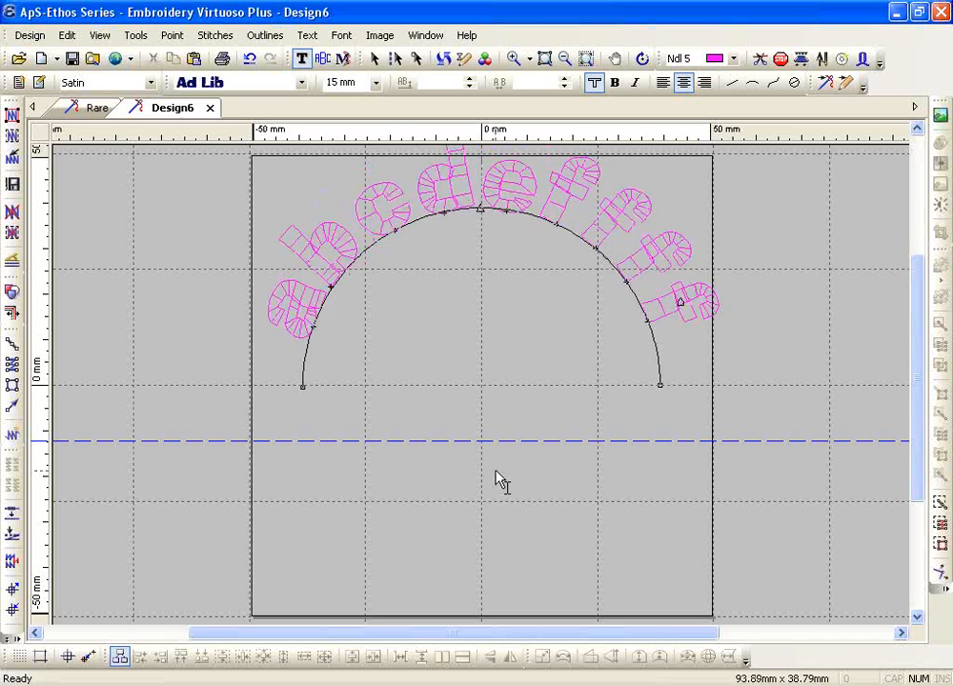
{"action": "type", "text": "jklmnopqrst"}
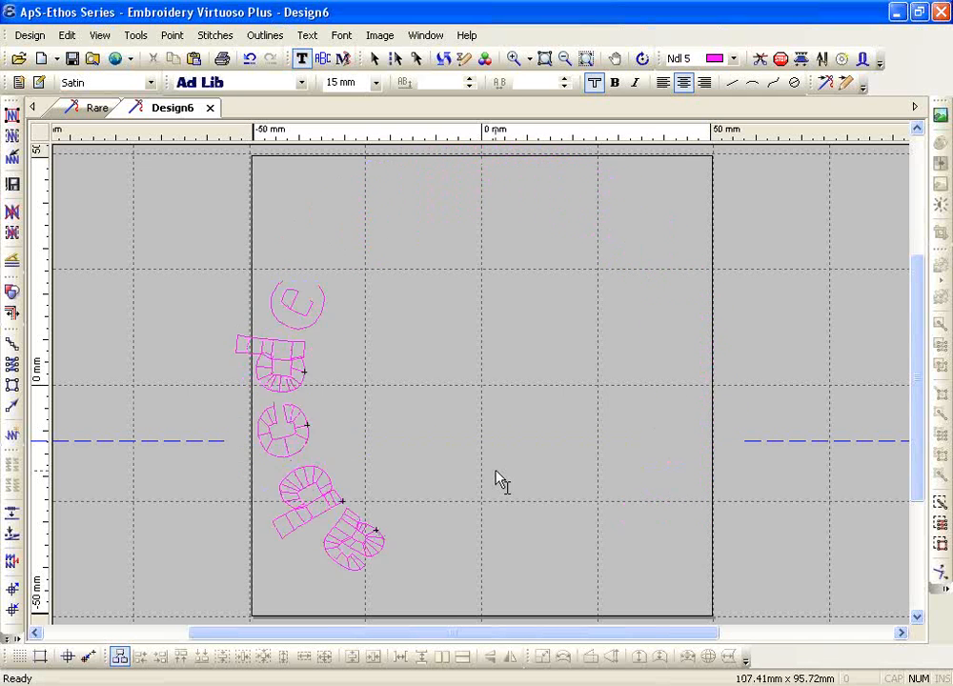
{"action": "type", "text": "uv"}
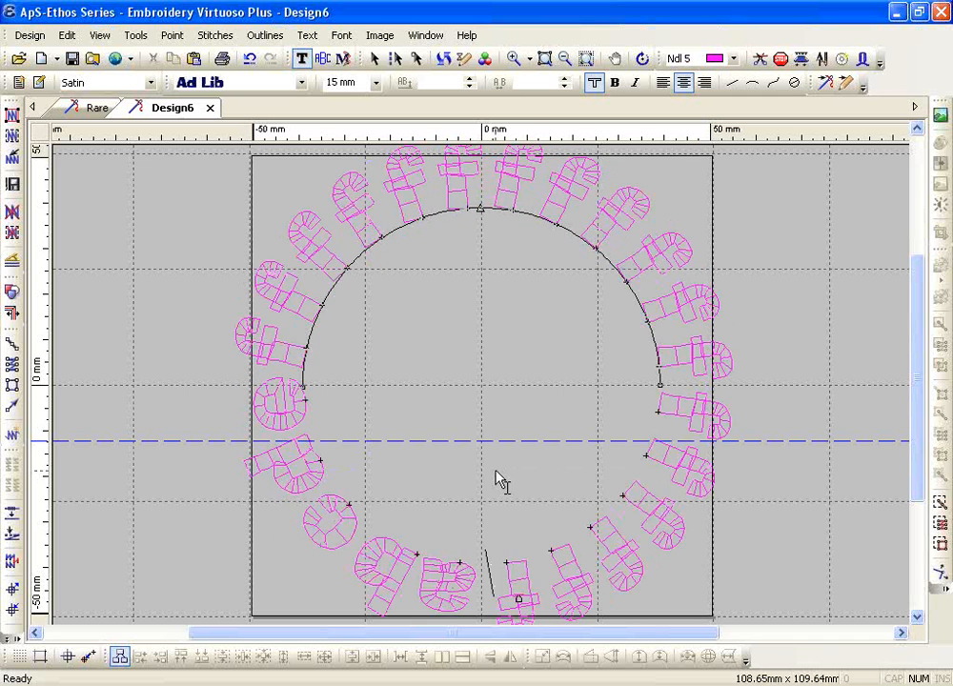
Trim the top-arc text down to abcdef and move entry to the lower arc
{"action": "key", "text": "BackSpace"}
{"action": "key", "text": "BackSpace"}
{"action": "key", "text": "BackSpace"}
{"action": "key", "text": "BackSpace"}
{"action": "key", "text": "BackSpace"}
{"action": "key", "text": "BackSpace"}
{"action": "key", "text": "BackSpace"}
{"action": "key", "text": "BackSpace"}
{"action": "key", "text": "BackSpace"}
{"action": "key", "text": "BackSpace"}
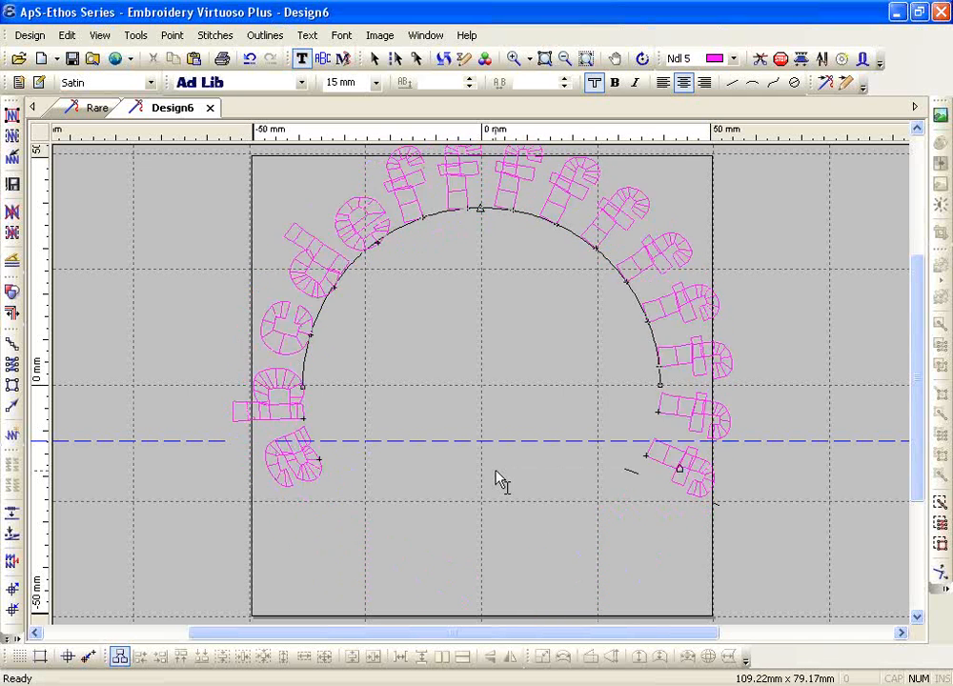
{"action": "key", "text": "BackSpace"}
{"action": "key", "text": "BackSpace"}
{"action": "key", "text": "BackSpace"}
{"action": "key", "text": "BackSpace"}
{"action": "key", "text": "BackSpace"}
{"action": "key", "text": "BackSpace"}
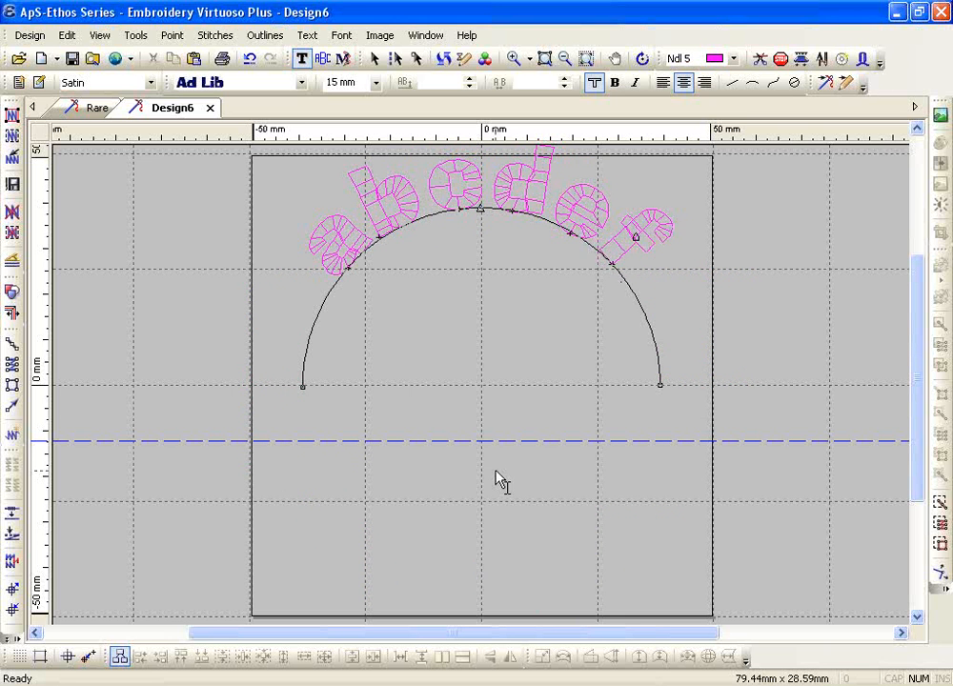
{"action": "key", "text": "Return"}
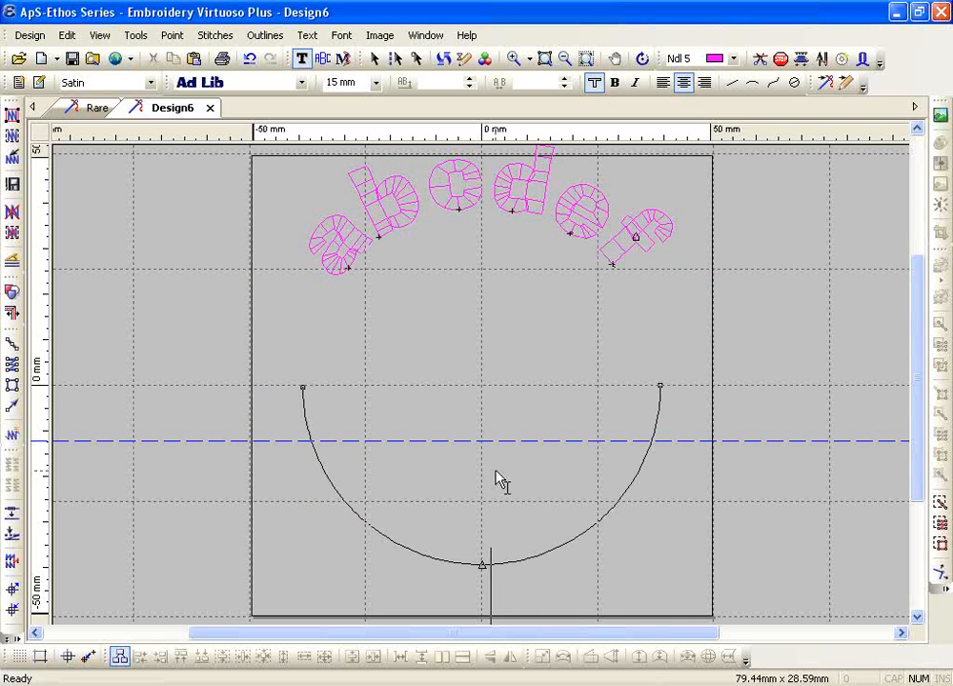
Type abcdef on the lower arc and finish editing the circle text
{"action": "type", "text": "abcd"}
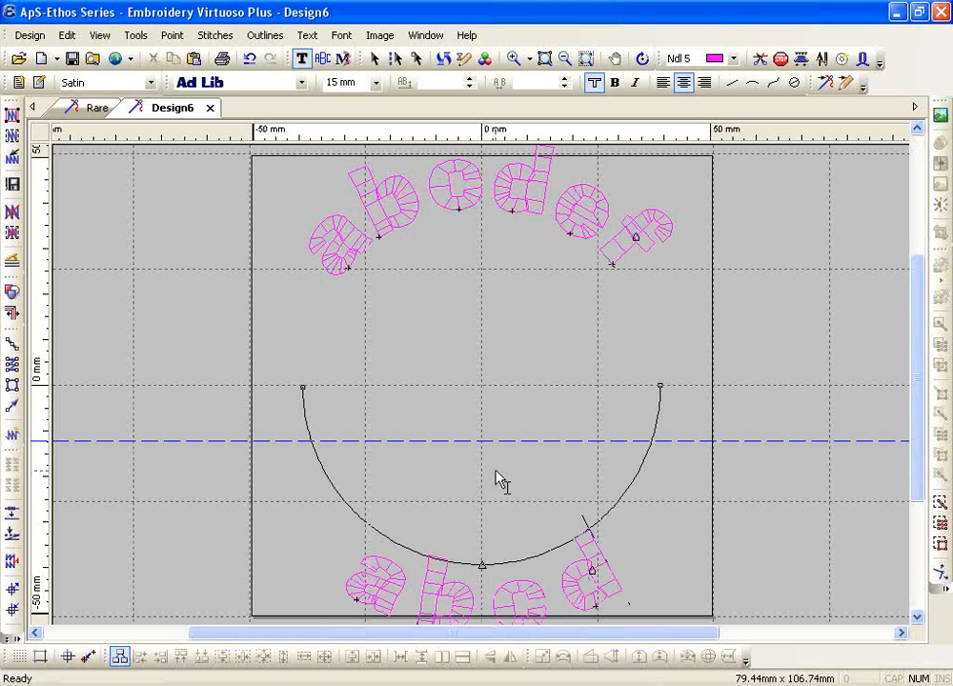
{"action": "type", "text": "ef"}
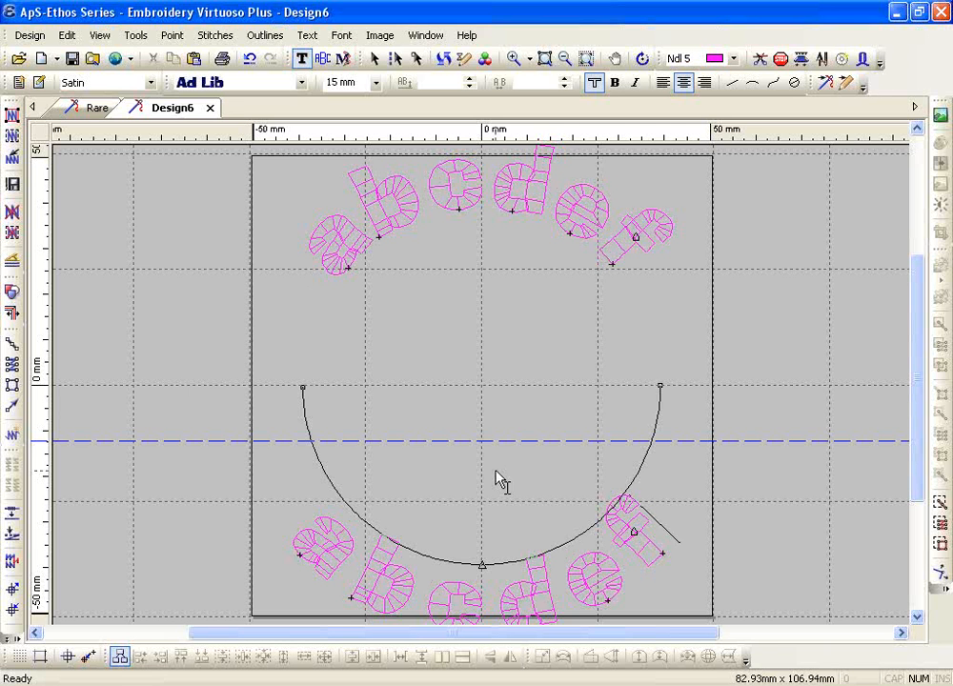
{"action": "left_click", "coordinate": [631, 268]}
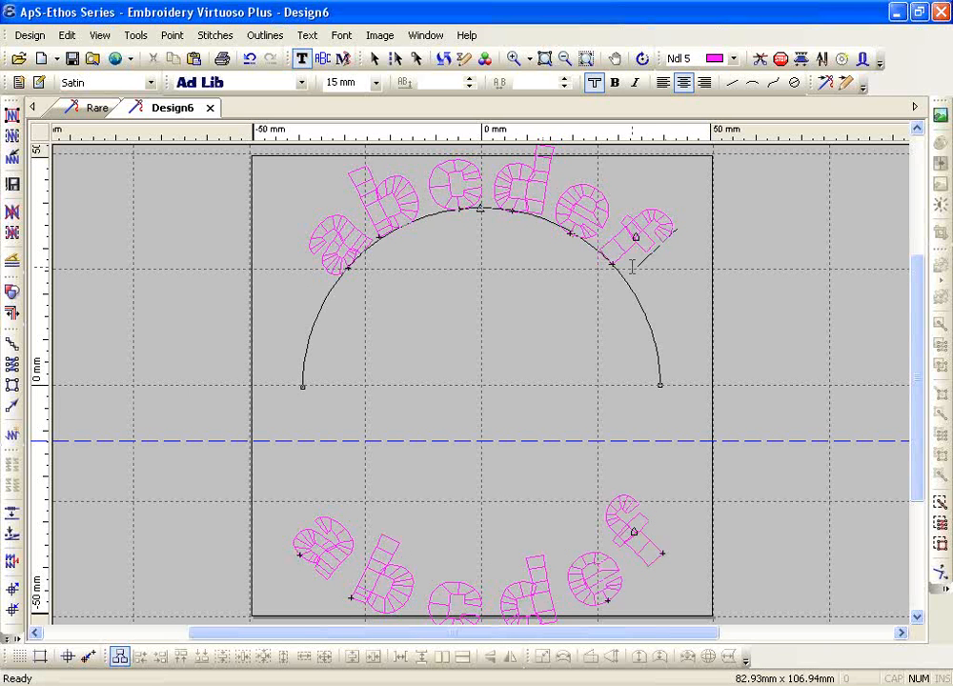
{"action": "key", "text": "Down"}
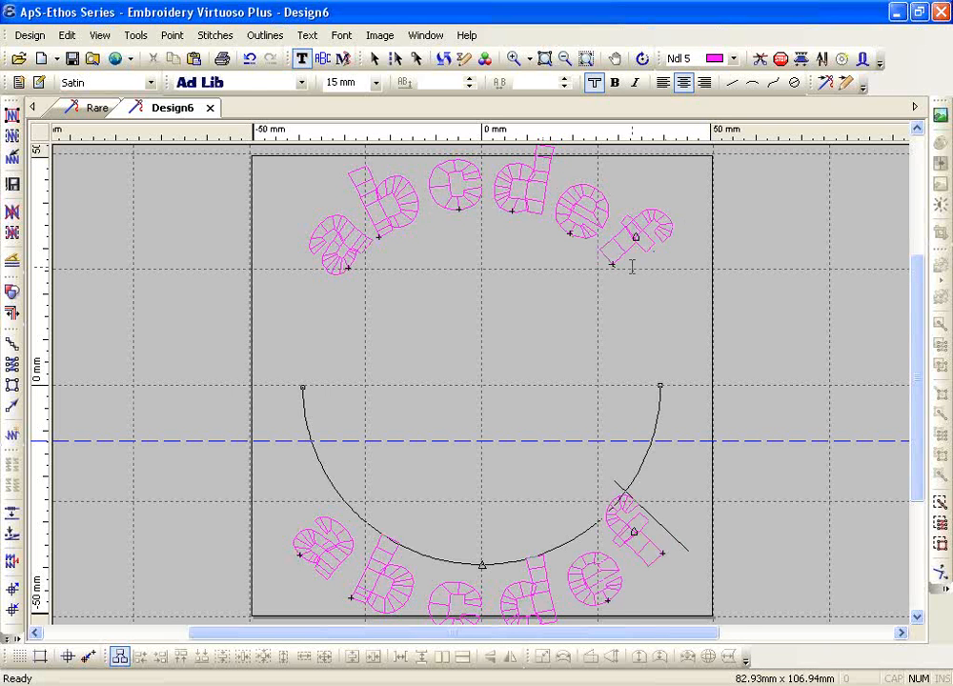
{"action": "key", "text": "Escape"}
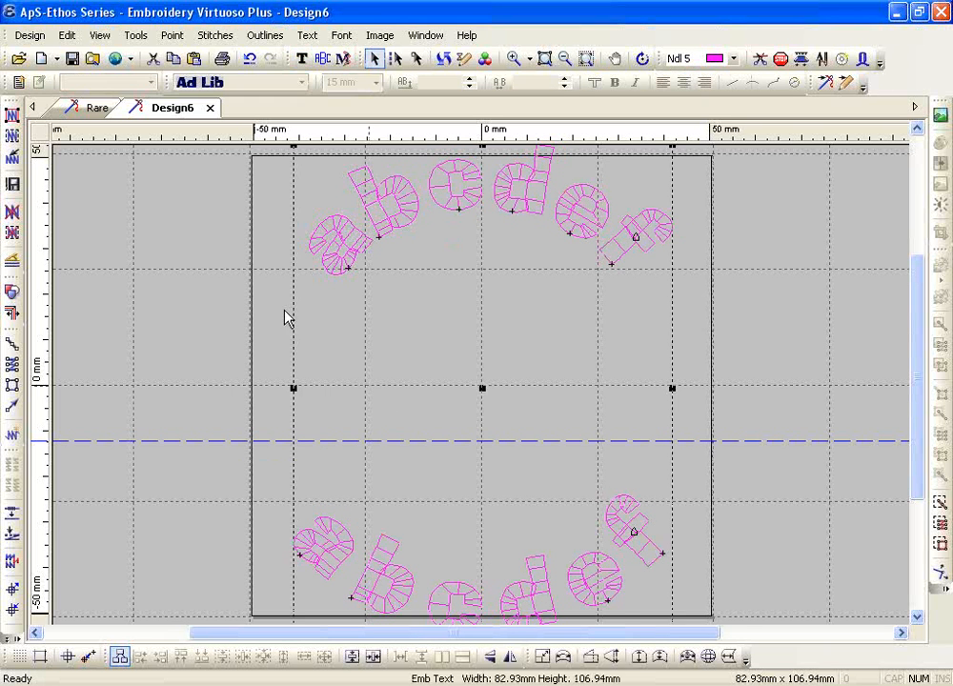
Satin-stitch both abcdef arcs, reverse the lower arc's stitching direction, and restitch all outlines
{"action": "left_click", "coordinate": [13, 115]}
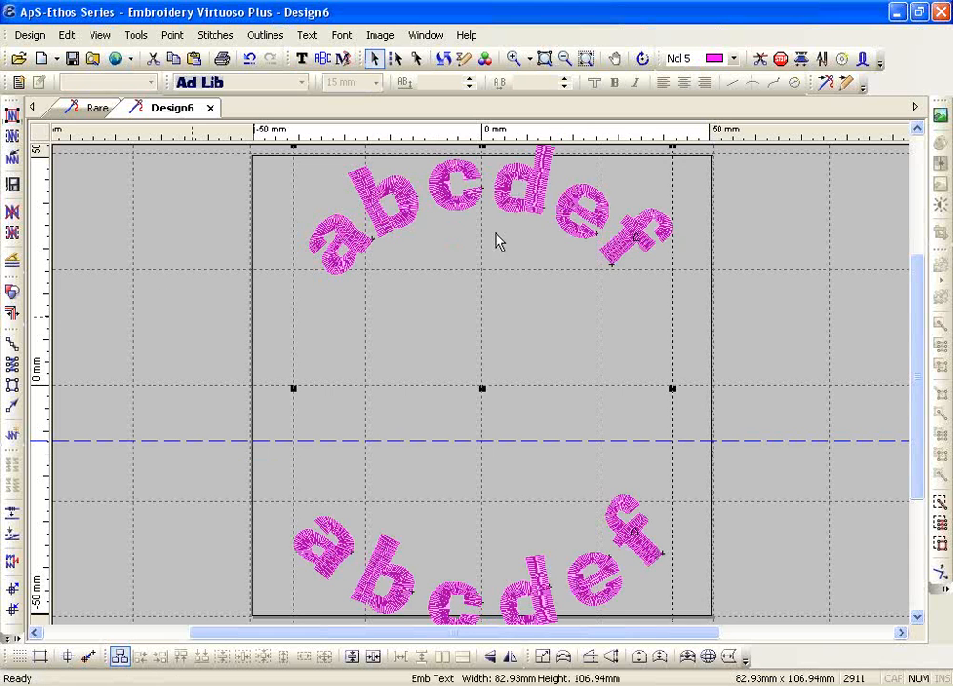
{"action": "left_click", "coordinate": [380, 256]}
{"action": "left_click", "coordinate": [301, 58]}
{"action": "double_click", "coordinate": [389, 569]}
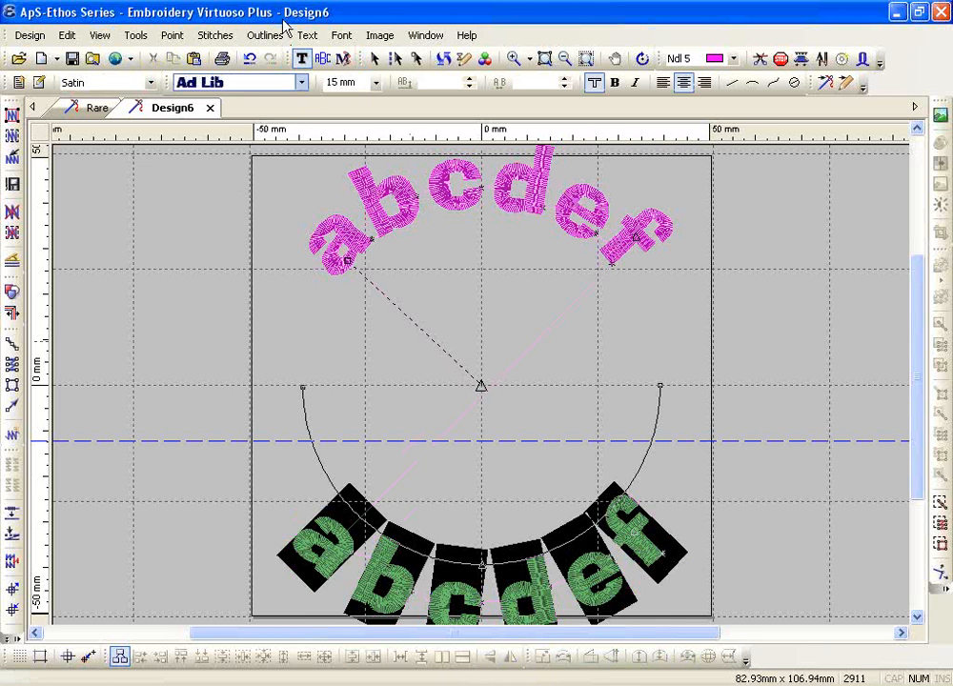
{"action": "left_click", "coordinate": [307, 36]}
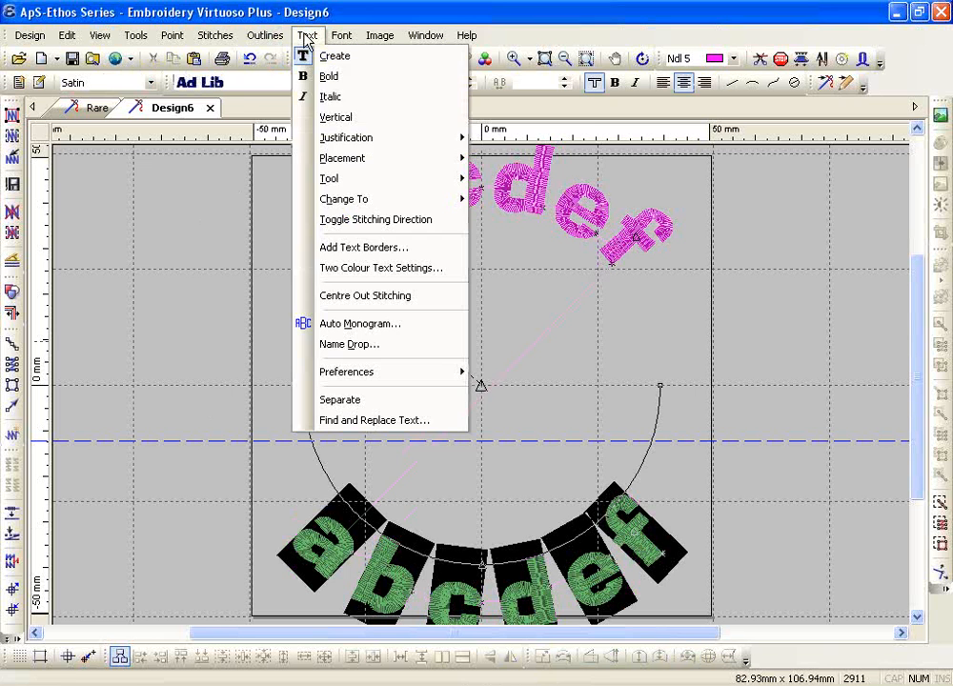
{"action": "left_click", "coordinate": [381, 222]}
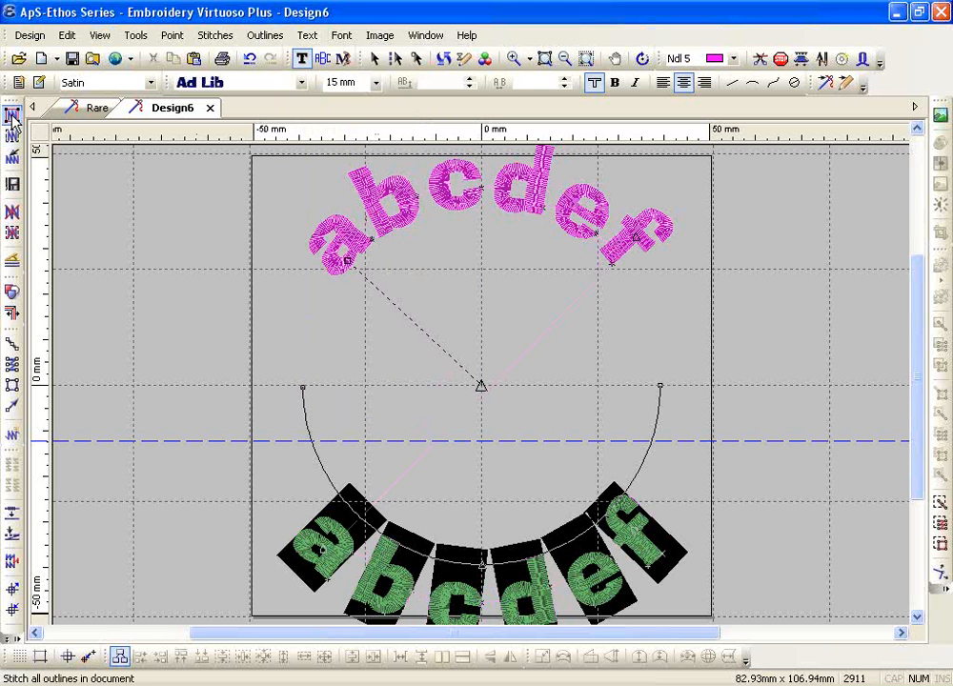
{"action": "left_click", "coordinate": [12, 114]}
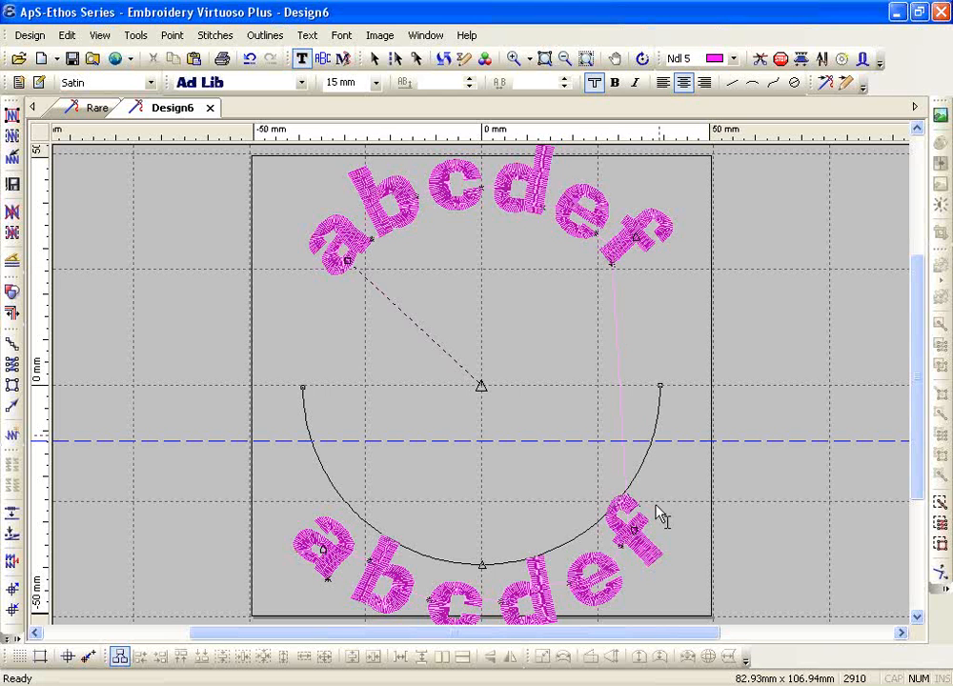
Change the abcdef lettering to needle 4 cyan
{"action": "left_click", "coordinate": [513, 60]}
{"action": "left_click_drag", "start_coordinate": [564, 174], "coordinate": [697, 540]}
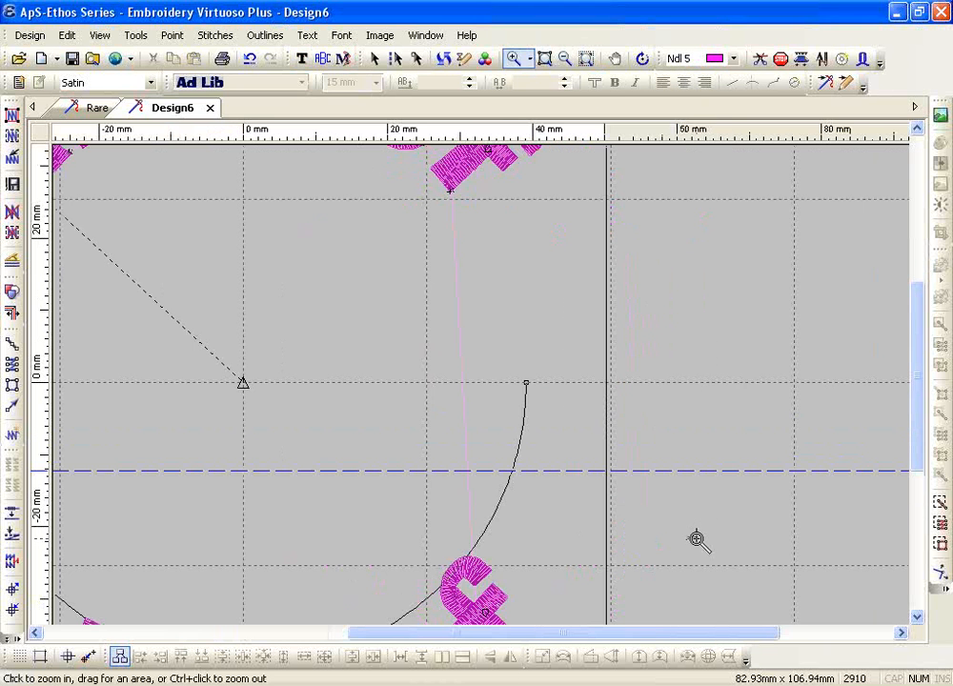
{"action": "right_click", "coordinate": [691, 537]}
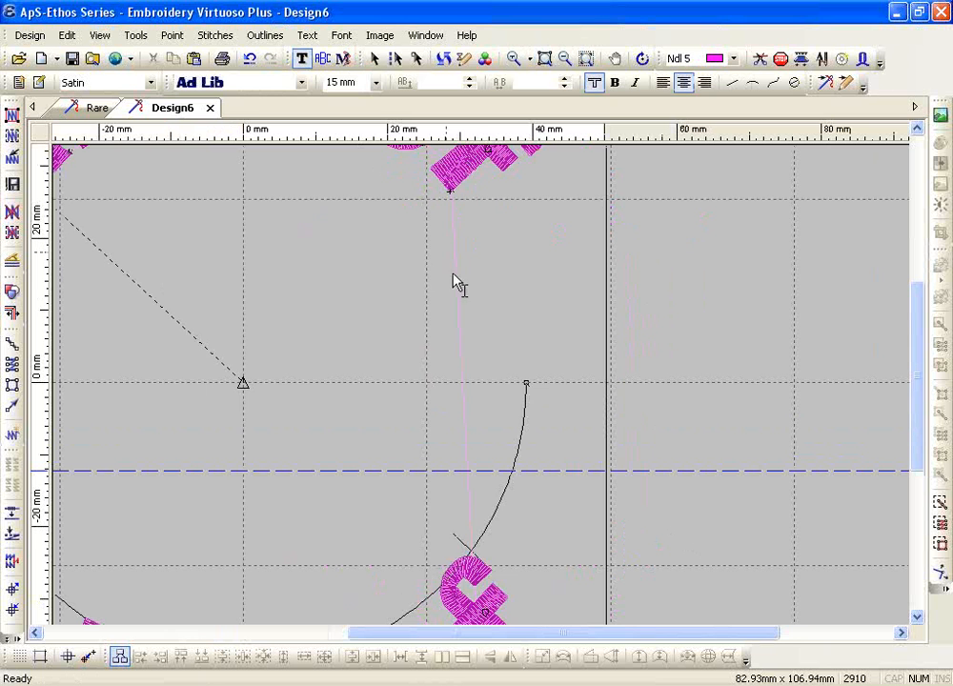
{"action": "right_click", "coordinate": [459, 536]}
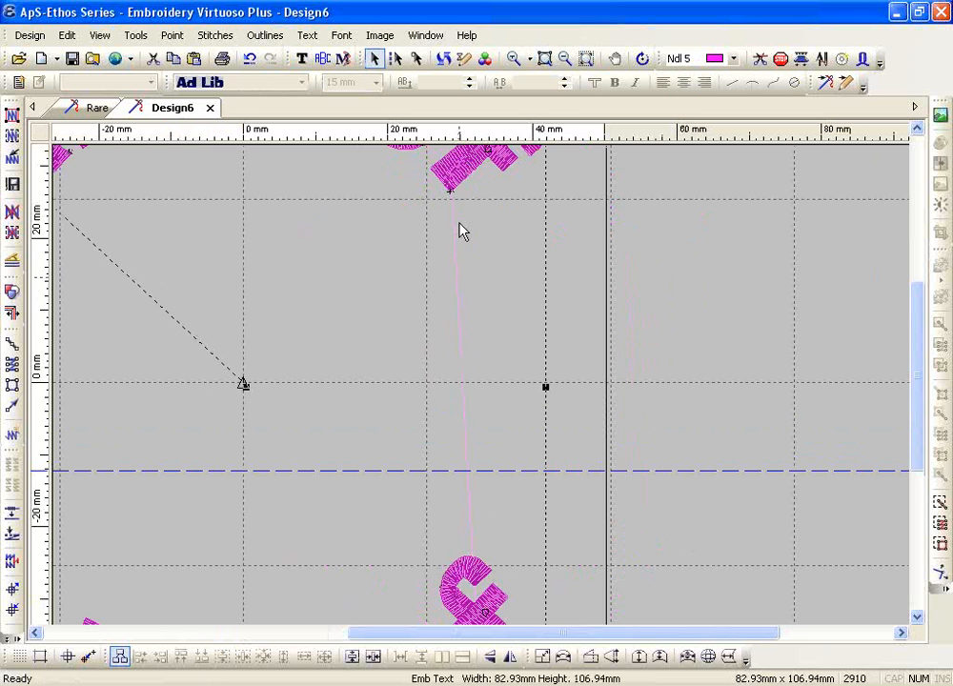
{"action": "left_click", "coordinate": [696, 61]}
{"action": "left_click", "coordinate": [733, 76]}
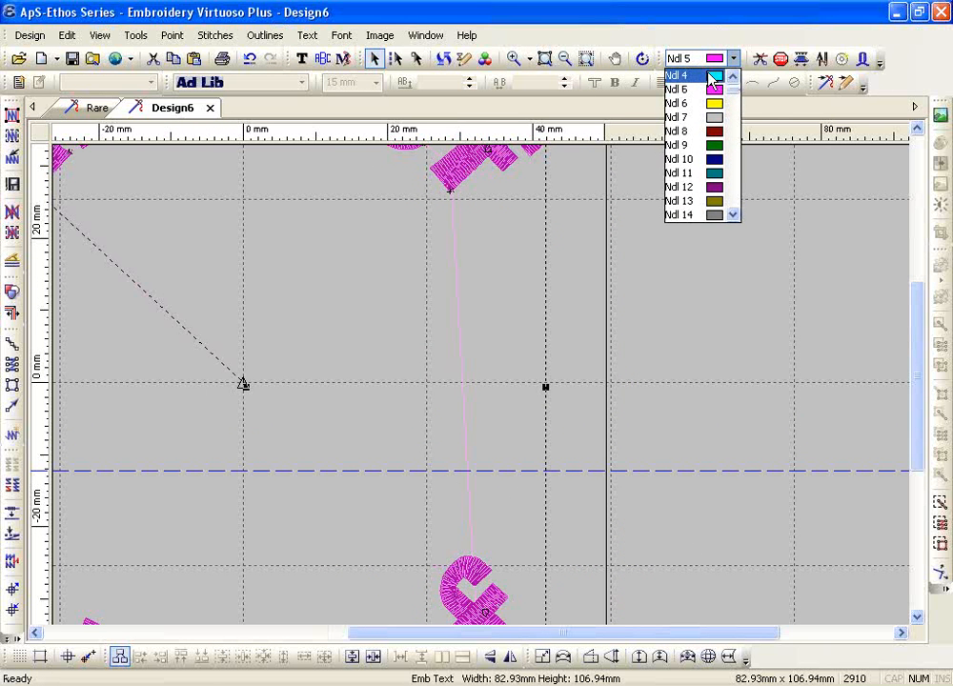
{"action": "left_click", "coordinate": [710, 76]}
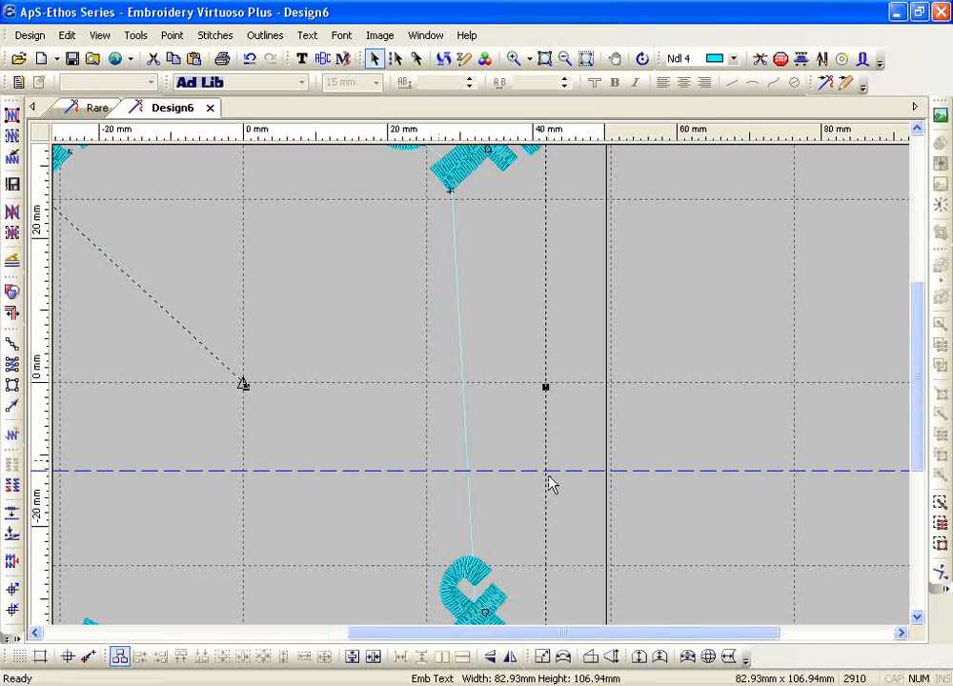
Zoom out to the whole design and select the final f of the lower text
{"action": "left_click", "coordinate": [566, 58]}
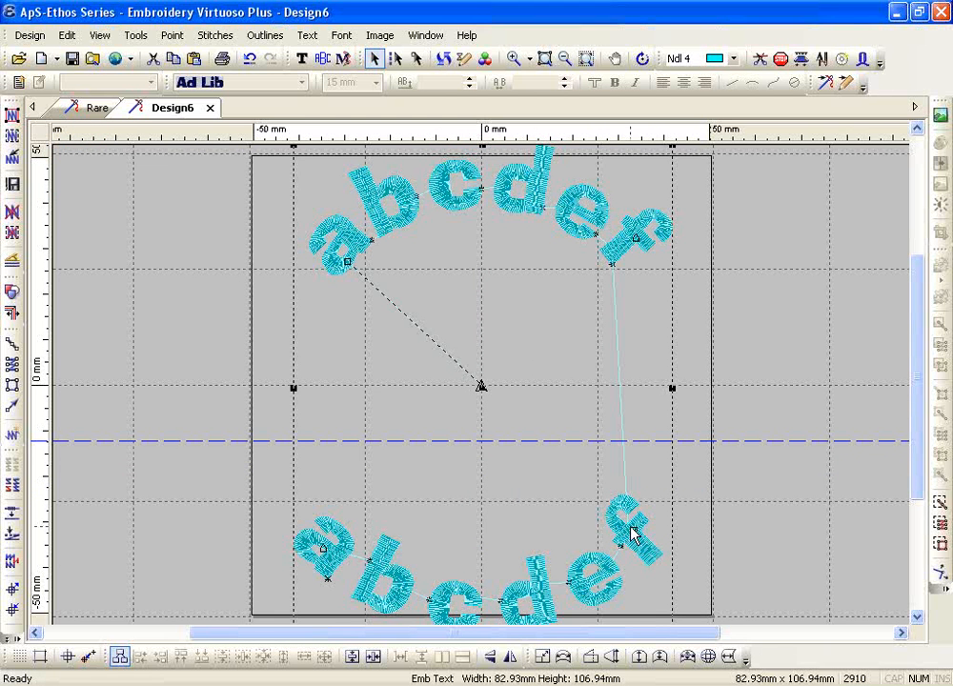
{"action": "left_click", "coordinate": [301, 58]}
{"action": "left_click_drag", "start_coordinate": [628, 561], "coordinate": [653, 542]}
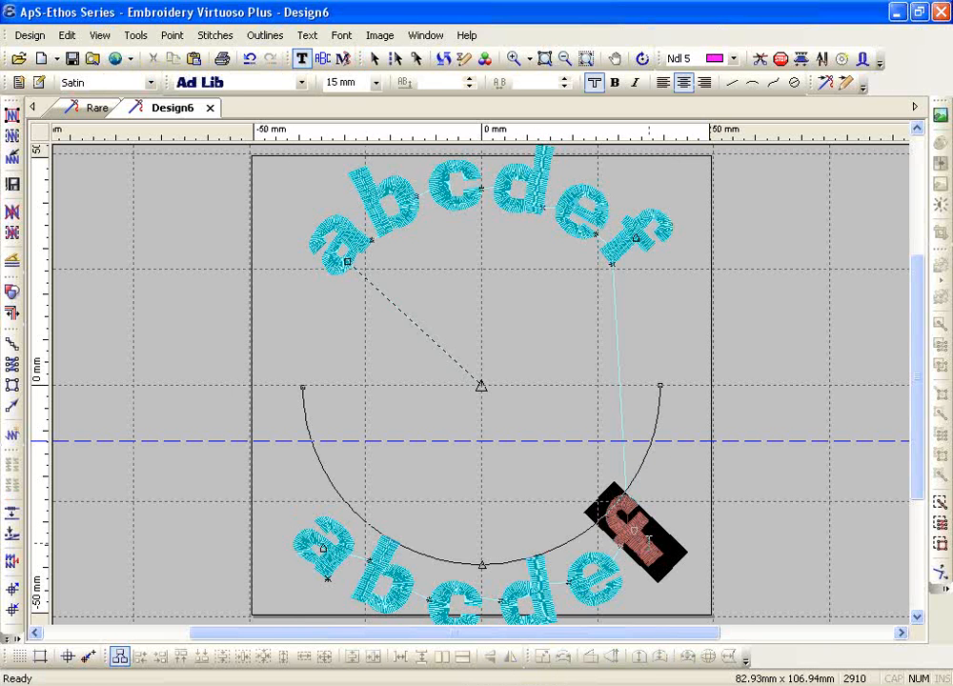
Add a cutter to the lower f, restitch all outlines, and zoom into the lower-left letters
{"action": "left_click", "coordinate": [760, 60]}
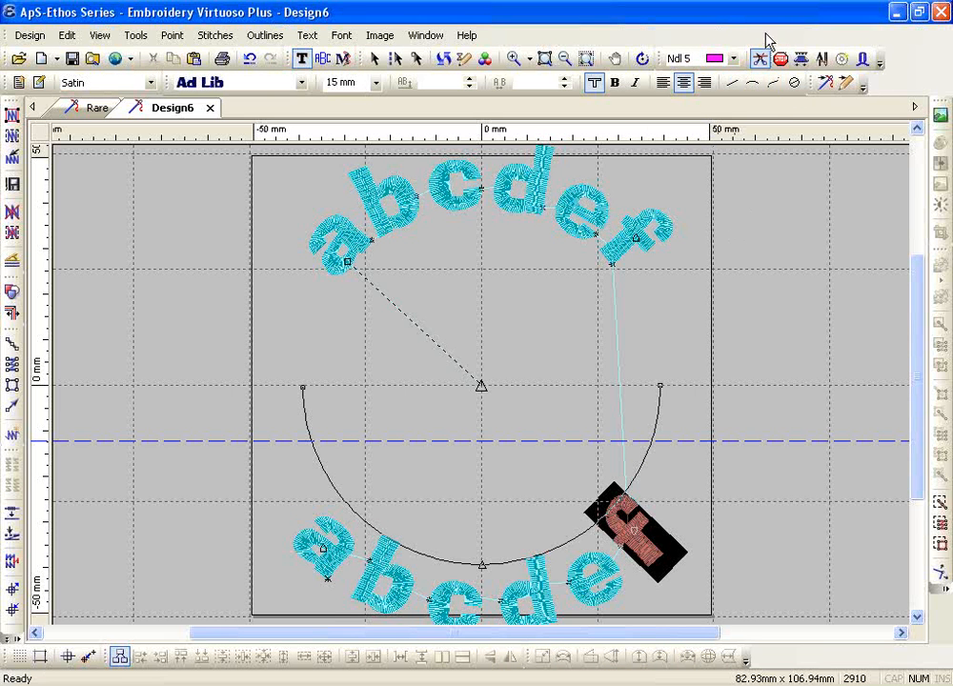
{"action": "left_click", "coordinate": [12, 116]}
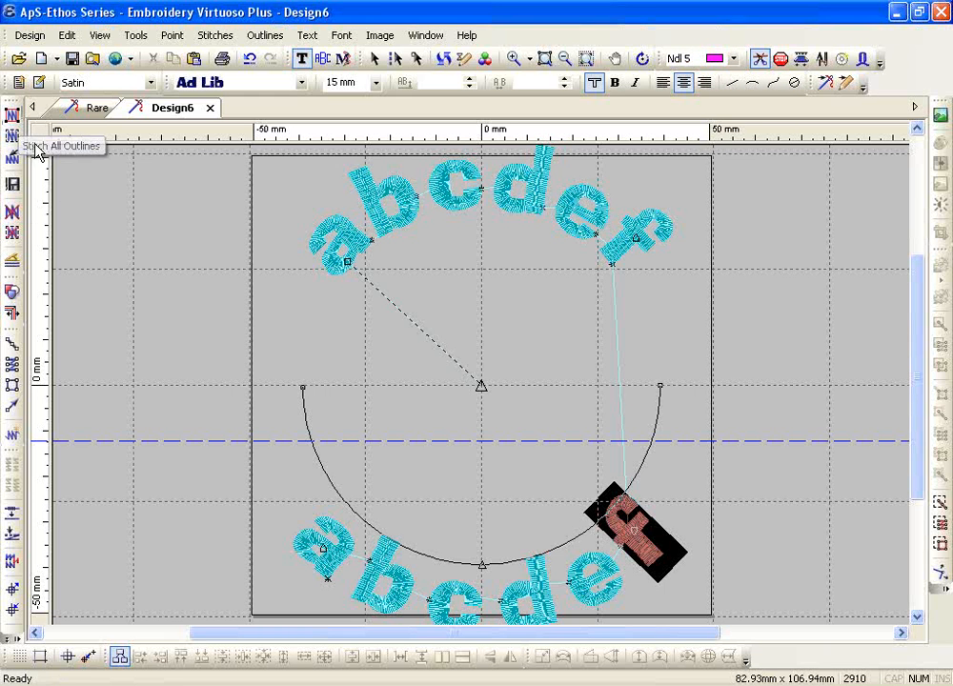
{"action": "left_click", "coordinate": [12, 116]}
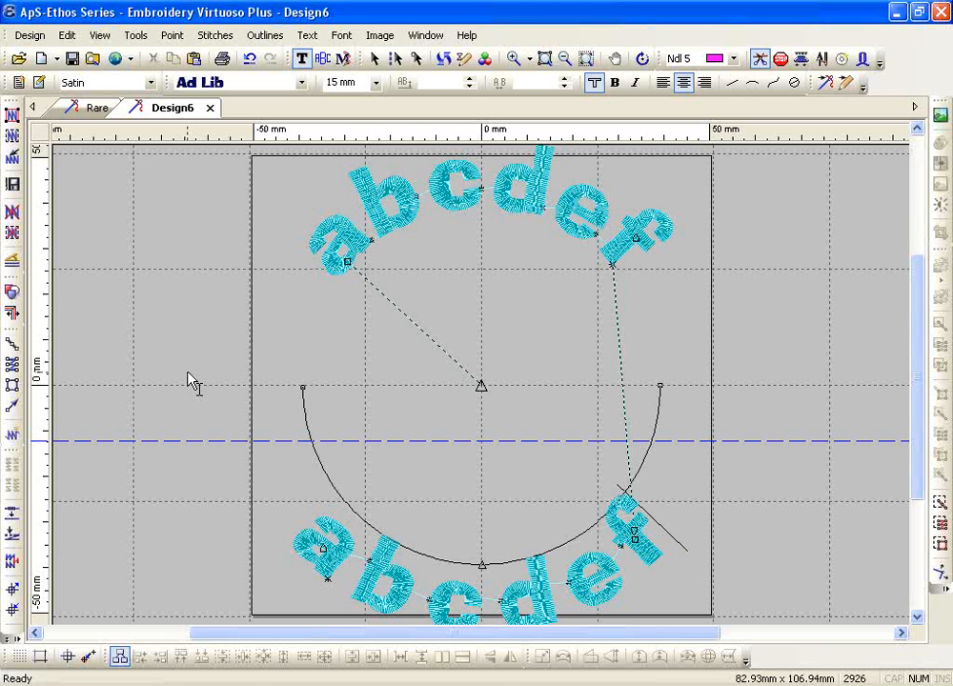
{"action": "left_click", "coordinate": [513, 58]}
{"action": "left_click_drag", "start_coordinate": [250, 484], "coordinate": [380, 556]}
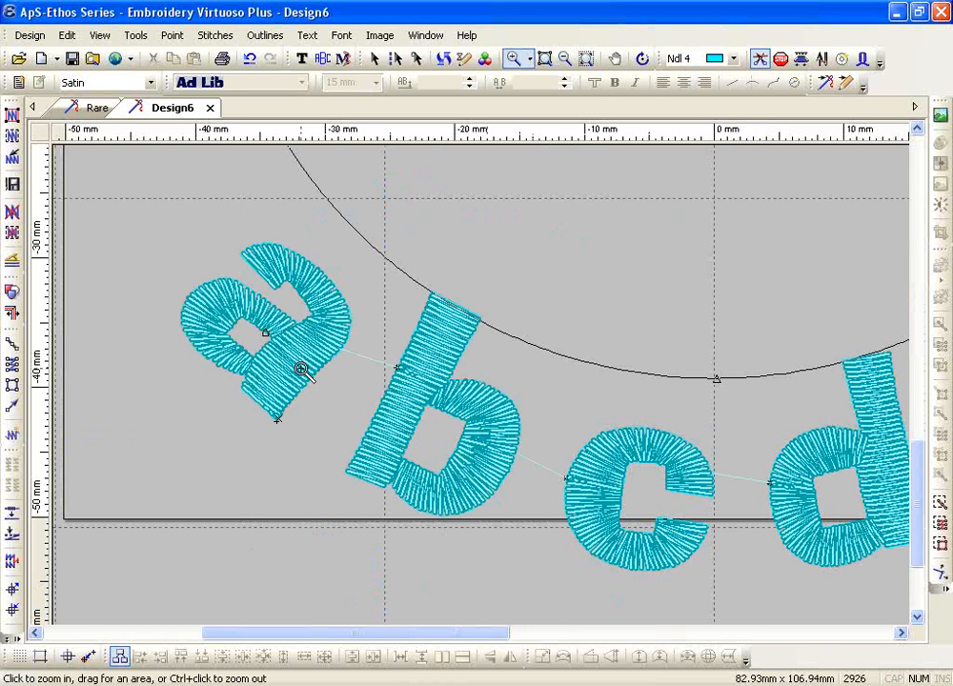
Add a cutter to the lower letter a, restitch, and place a horizontal guide above the letters
{"action": "key", "text": "Escape"}
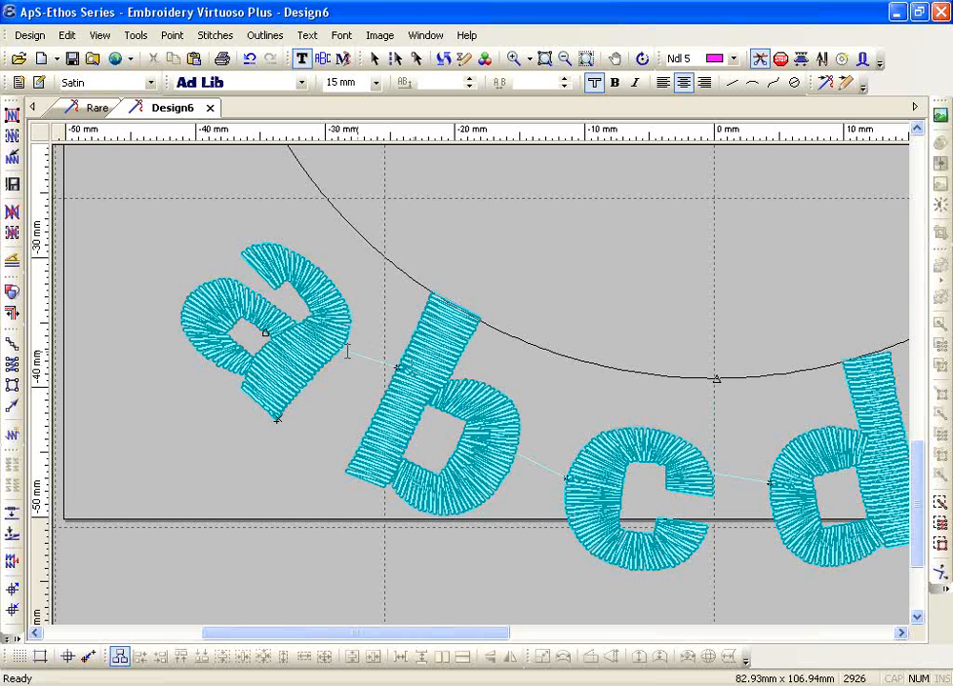
{"action": "left_click", "coordinate": [279, 345]}
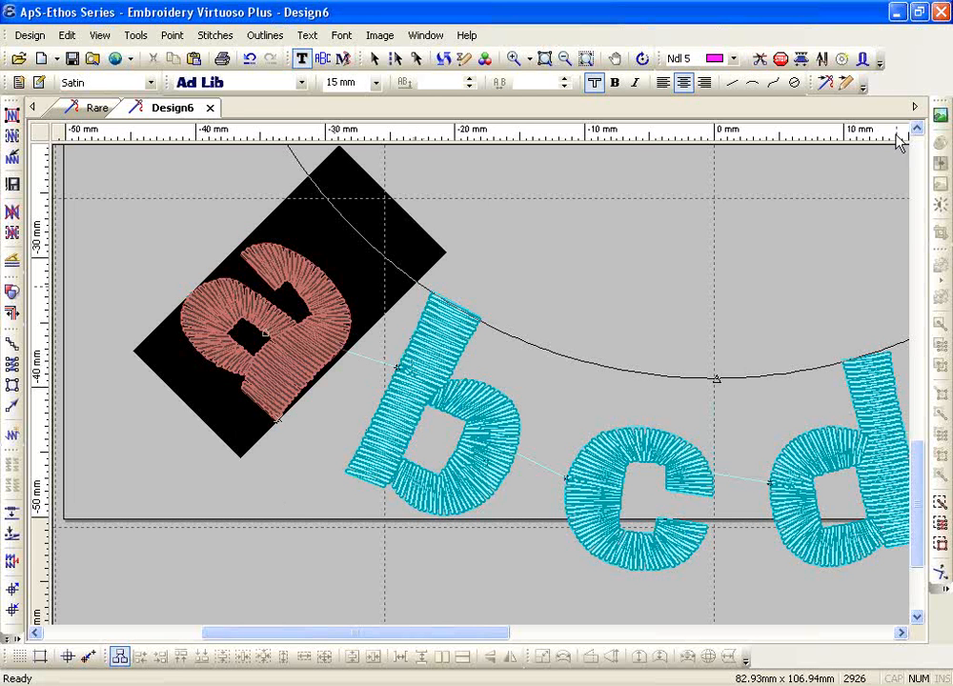
{"action": "left_click", "coordinate": [761, 64]}
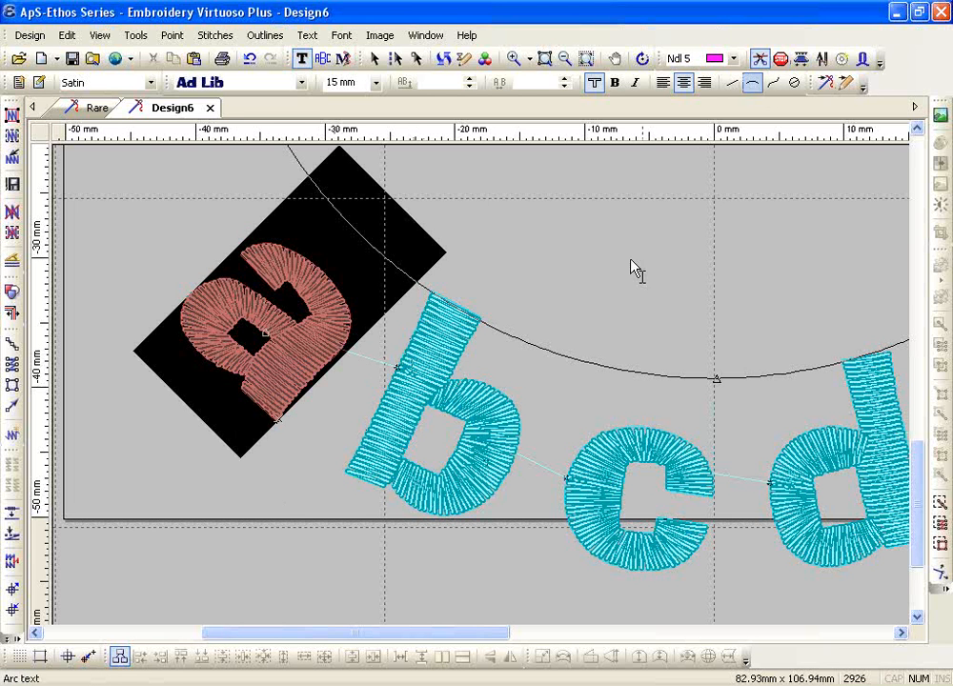
{"action": "left_click", "coordinate": [12, 115]}
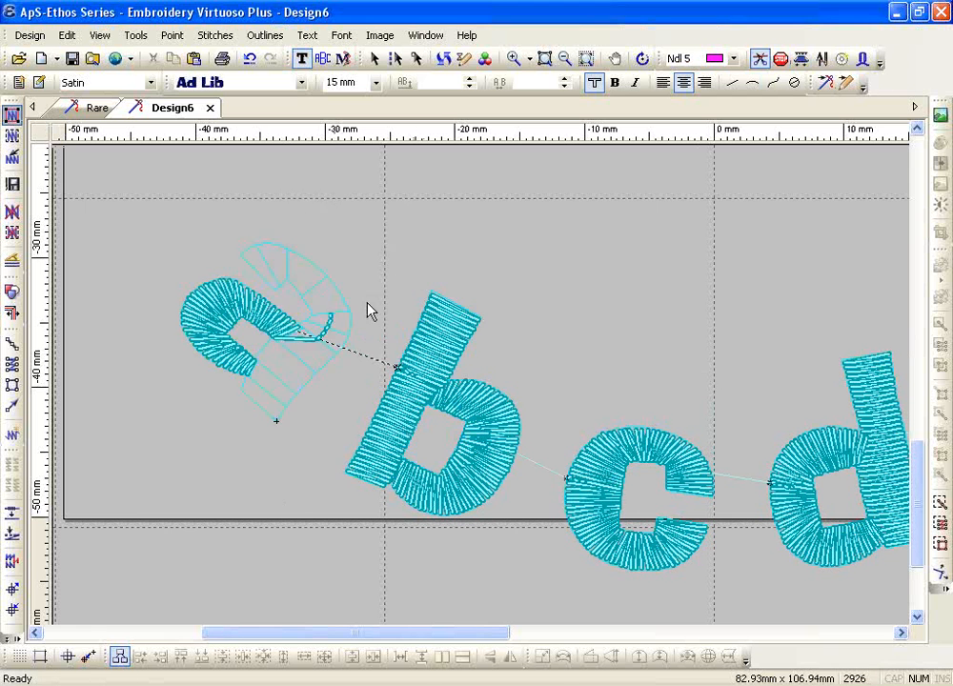
{"action": "key", "text": "Escape"}
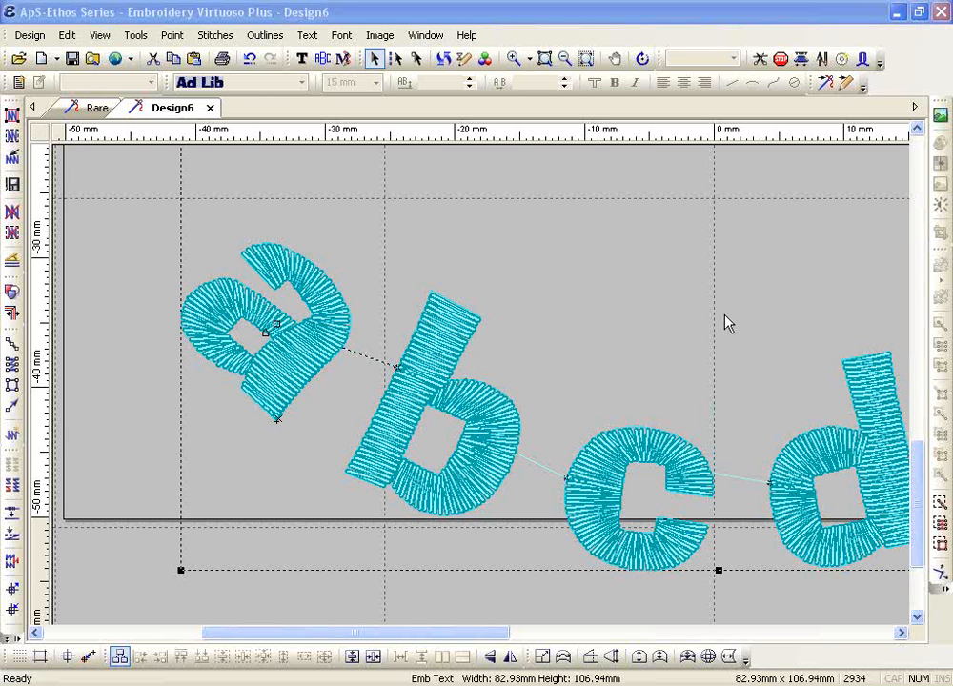
{"action": "left_click", "coordinate": [291, 218]}
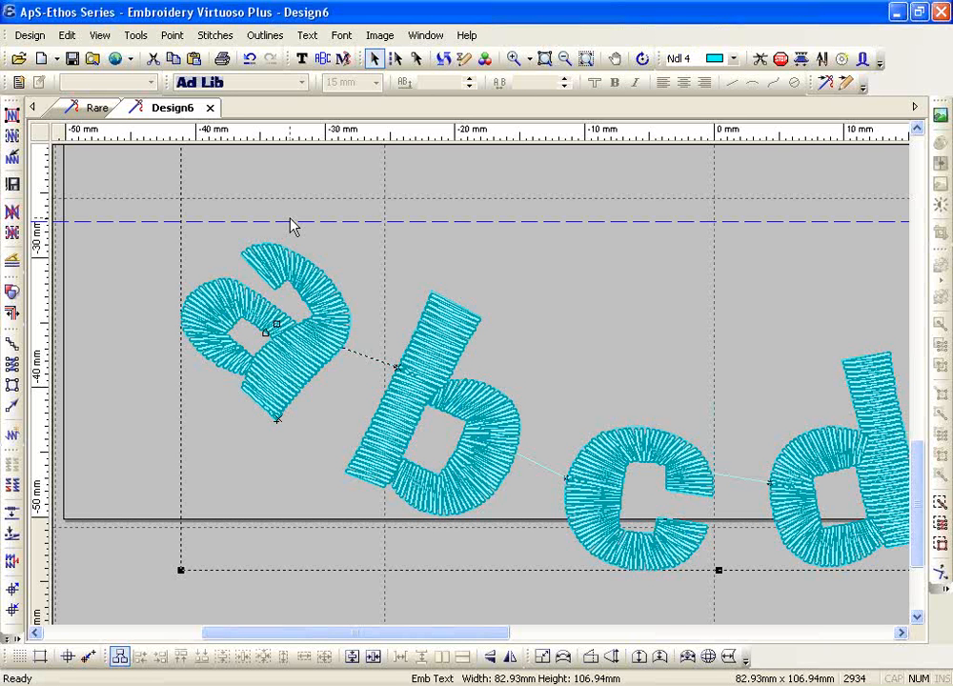
Drag several horizontal guides across the lettering, removing a vertical one
{"action": "left_click_drag", "start_coordinate": [211, 130], "coordinate": [205, 181]}
{"action": "left_click_drag", "start_coordinate": [36, 375], "coordinate": [114, 371]}
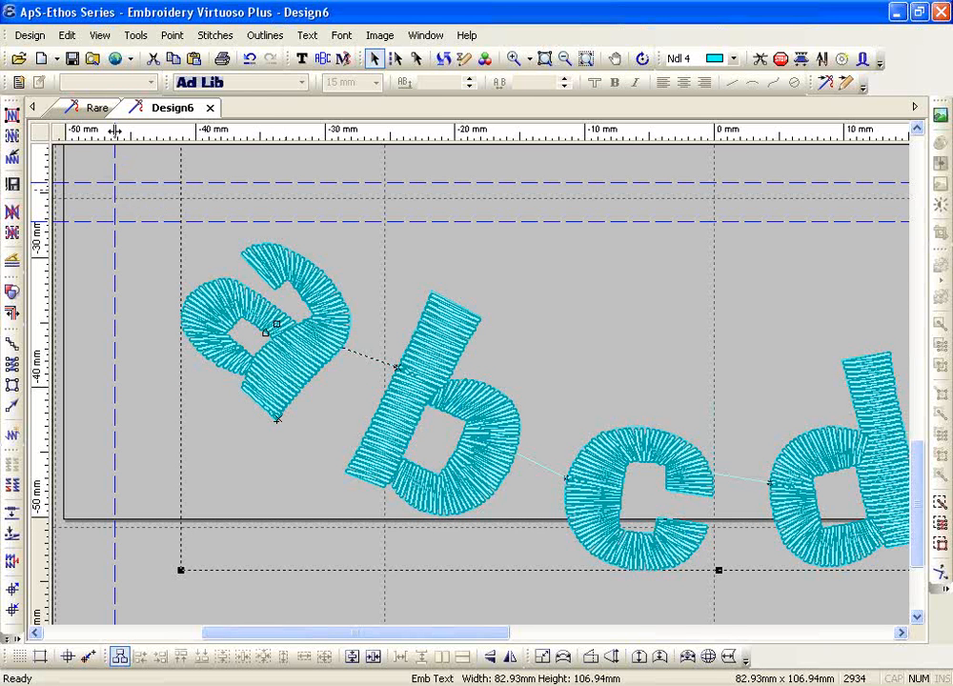
{"action": "left_click_drag", "start_coordinate": [114, 131], "coordinate": [28, 131]}
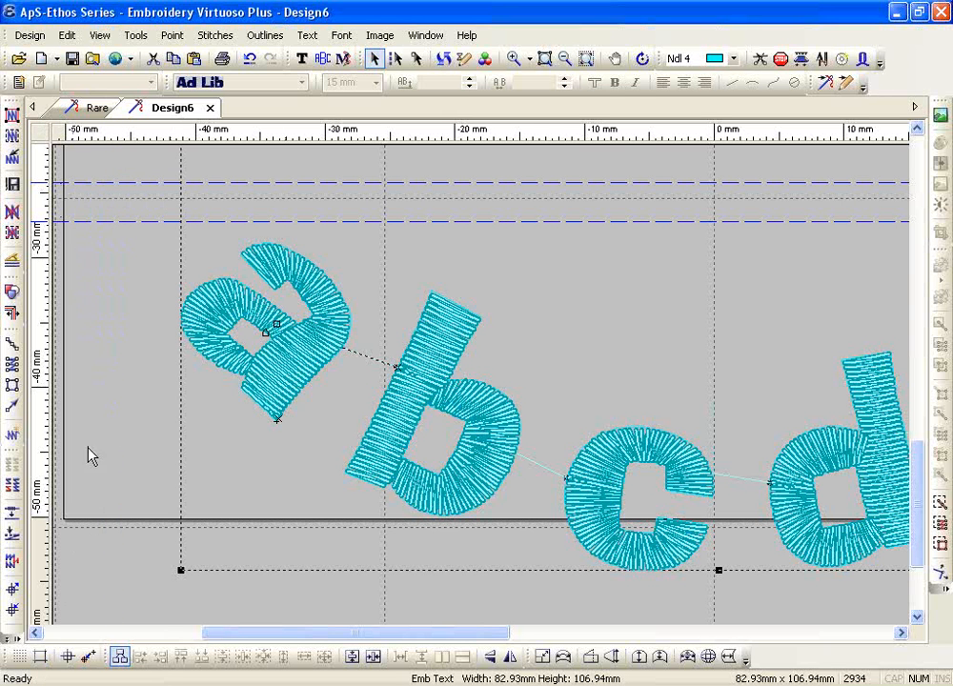
{"action": "left_click_drag", "start_coordinate": [93, 131], "coordinate": [143, 276]}
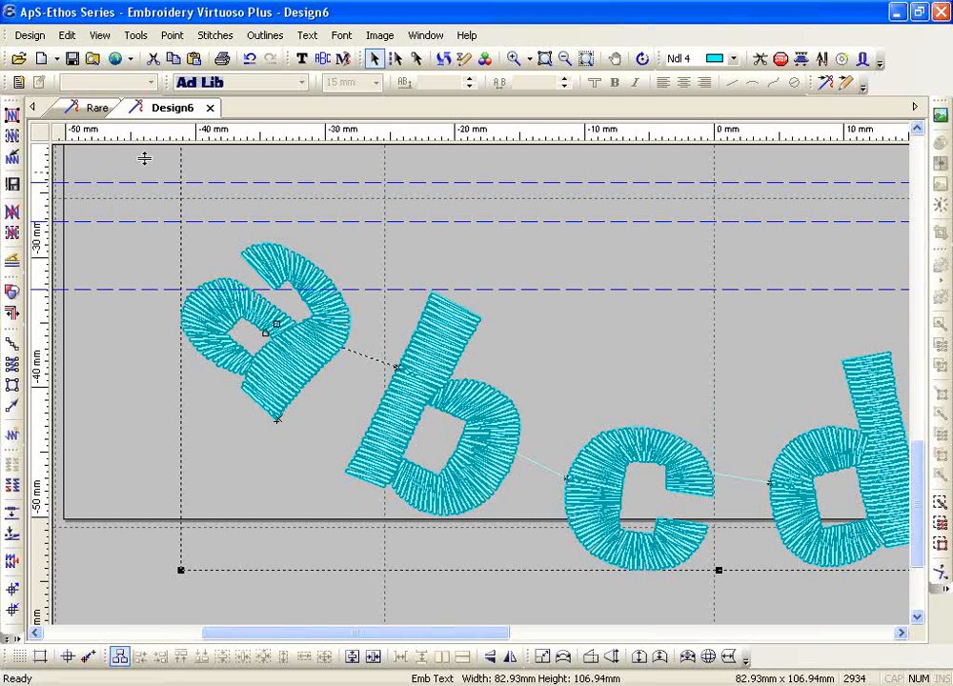
{"action": "left_click_drag", "start_coordinate": [140, 131], "coordinate": [140, 311]}
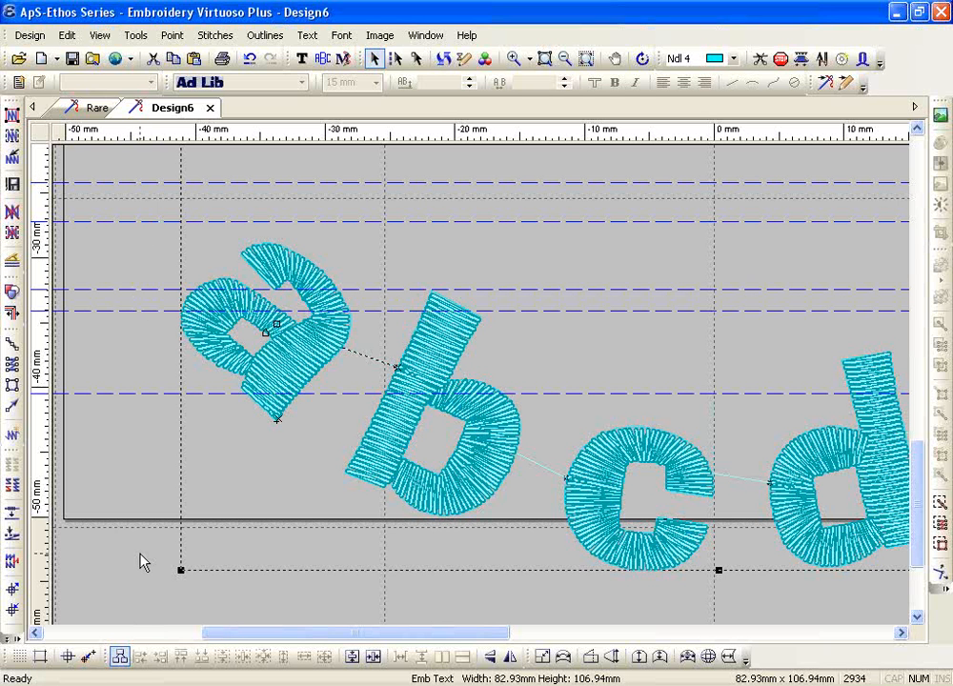
Clear all guides with Clear All in the Guides dialog
{"action": "left_click", "coordinate": [38, 660]}
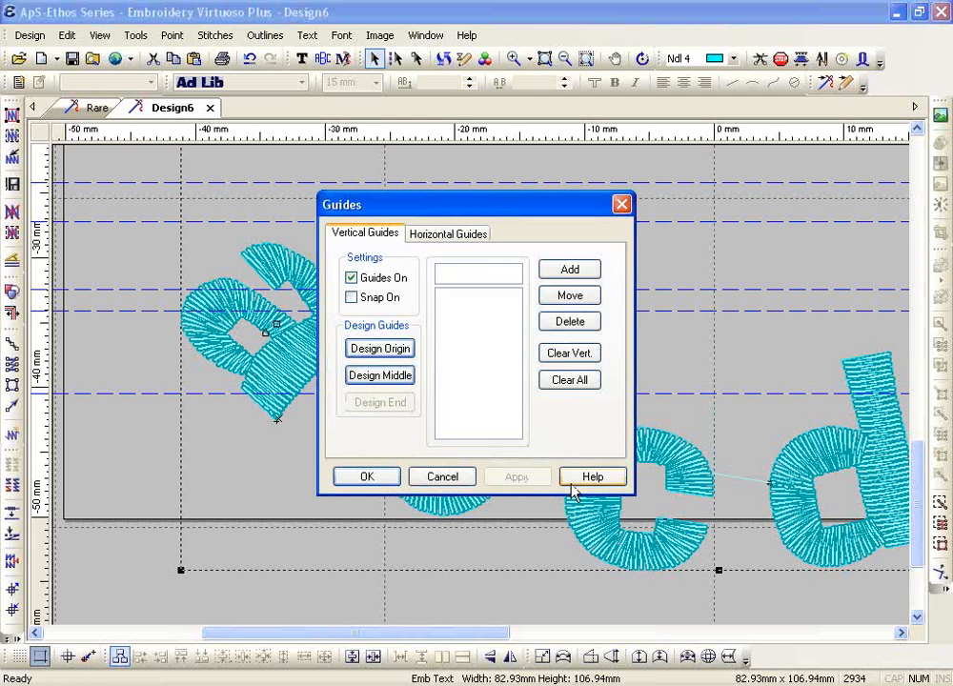
{"action": "left_click", "coordinate": [565, 391]}
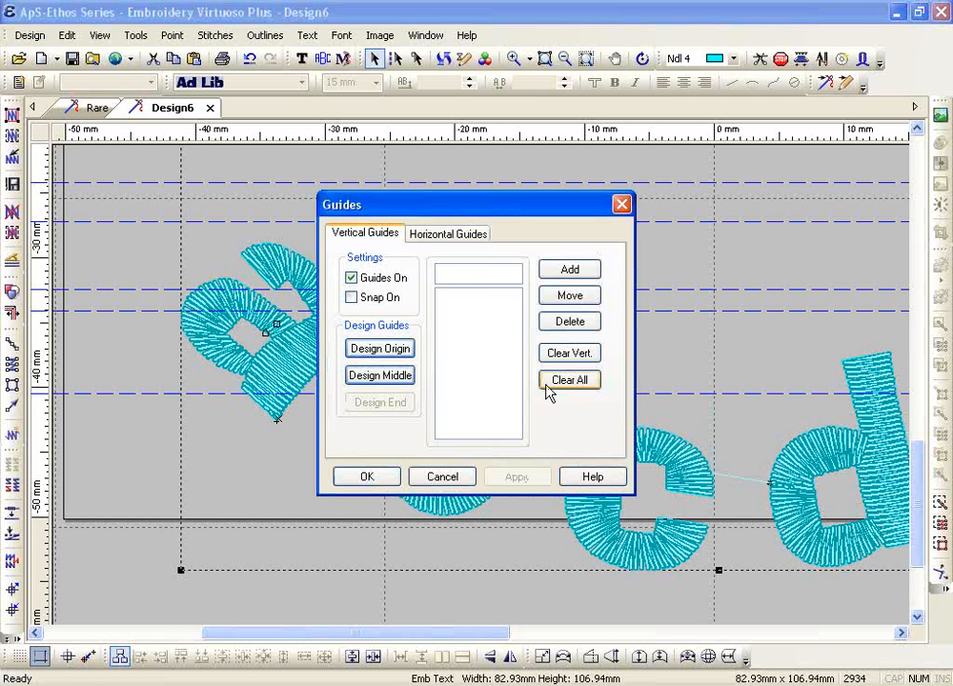
{"action": "left_click", "coordinate": [379, 481]}
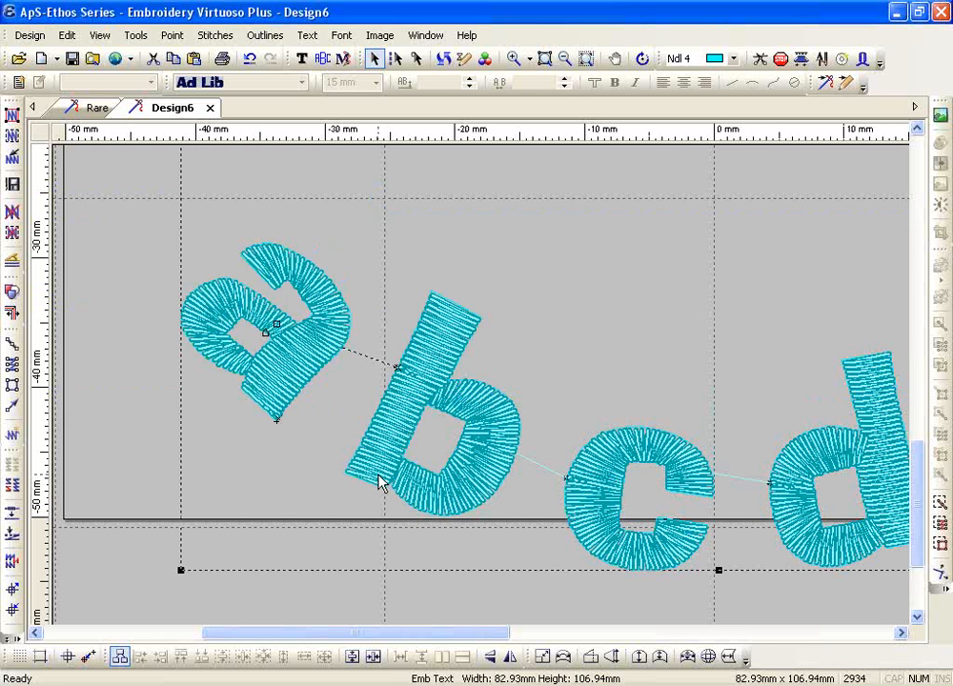
Zoom out to the full abcdef circle and clear all guides again
{"action": "left_click", "coordinate": [566, 61]}
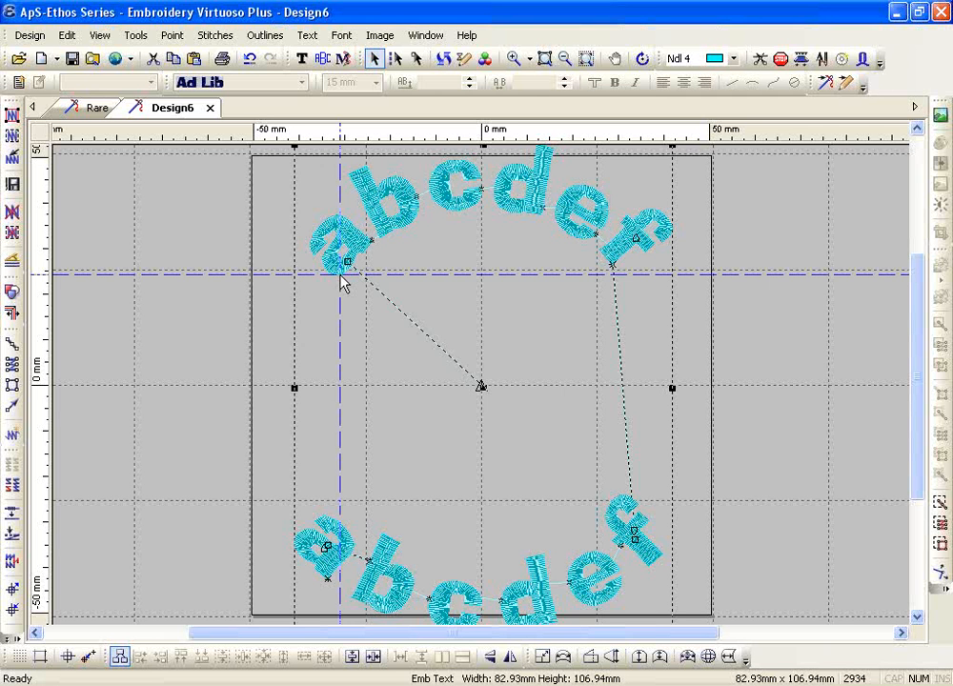
{"action": "left_click", "coordinate": [40, 656]}
{"action": "left_click", "coordinate": [579, 383]}
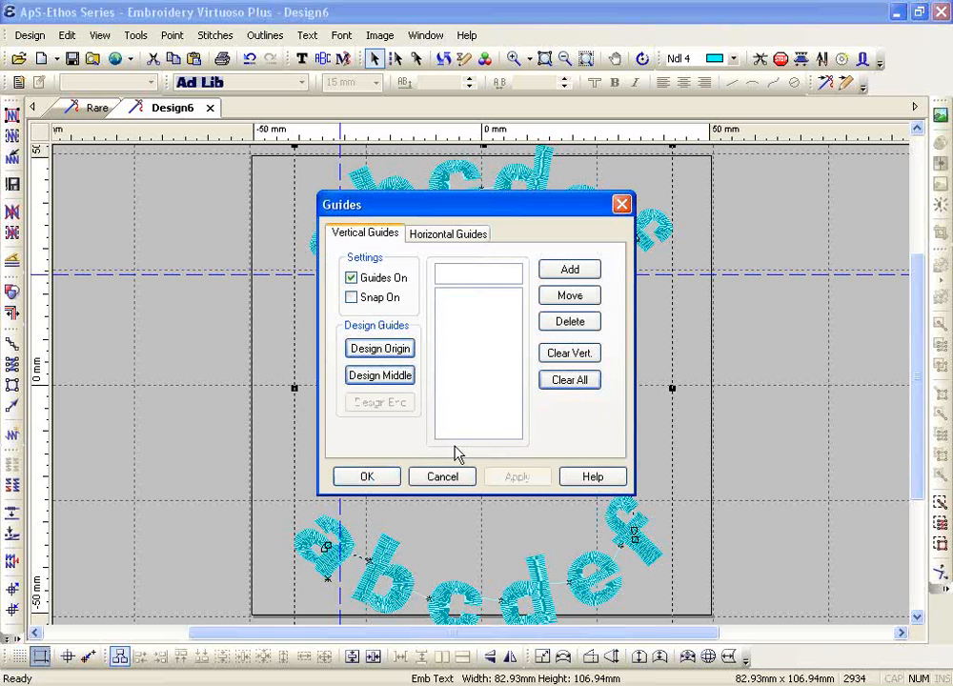
{"action": "left_click", "coordinate": [386, 484]}
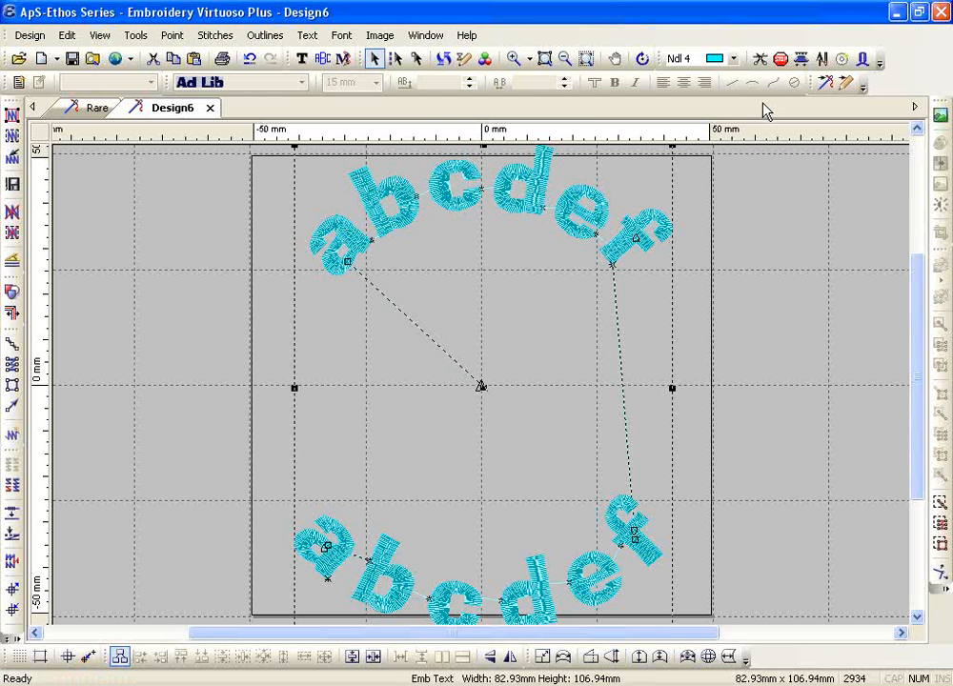
Replace the circle design with Twin Arcs text reading INDIANS on top and FOOTBALL below
{"action": "key", "text": "Delete"}
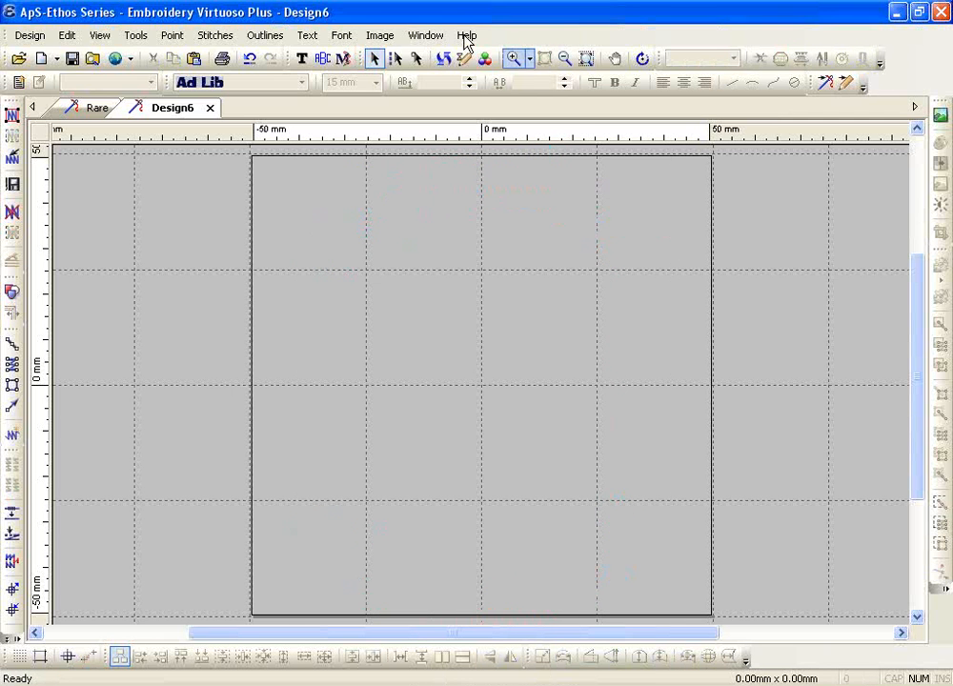
{"action": "left_click", "coordinate": [302, 58]}
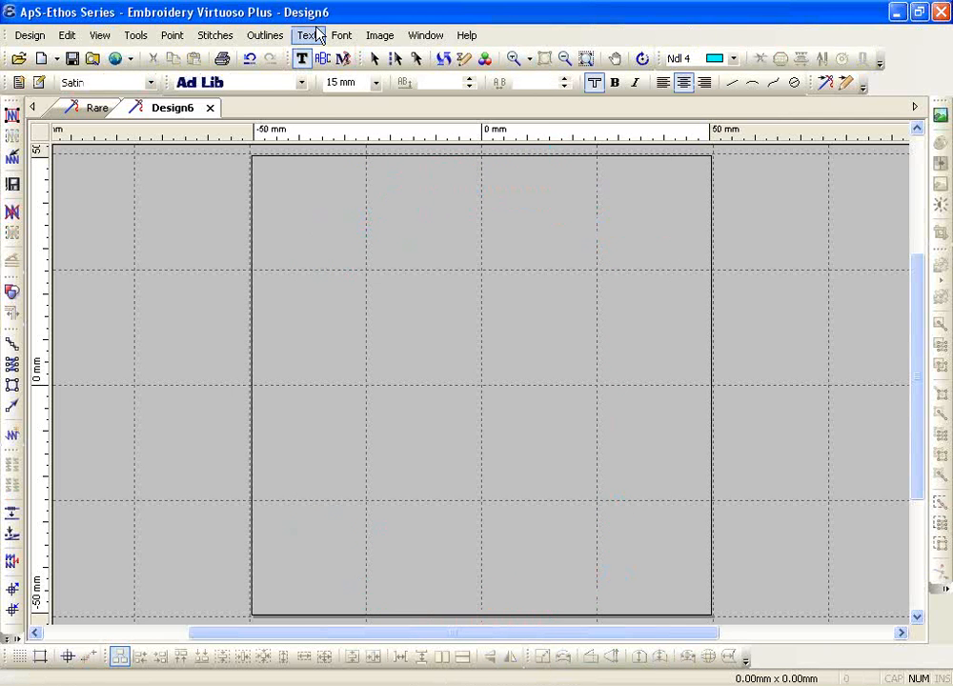
{"action": "left_click", "coordinate": [307, 36]}
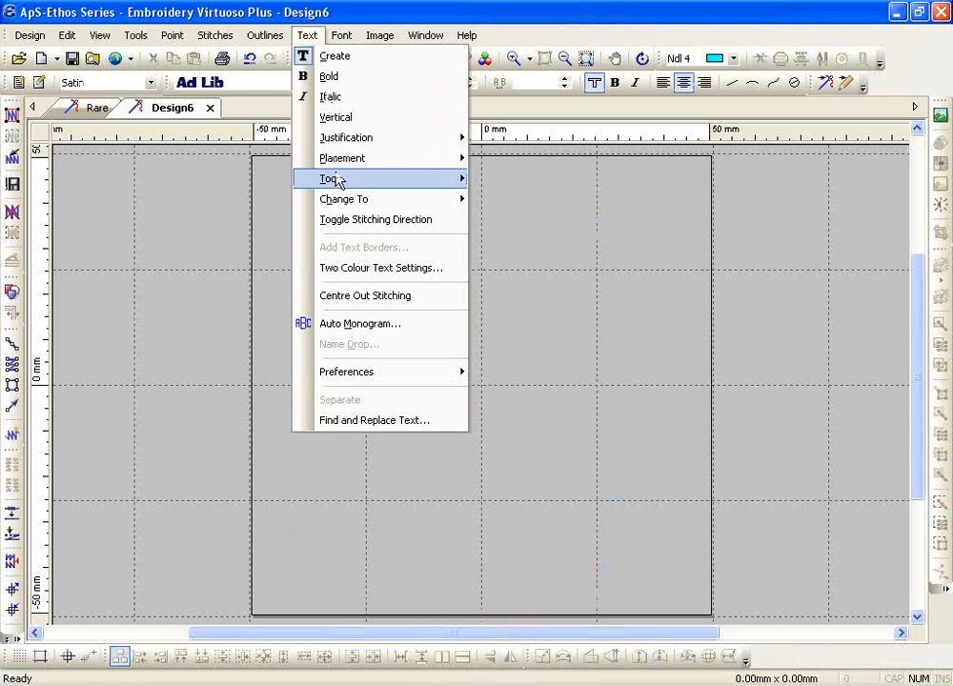
{"action": "mouse_move", "coordinate": [335, 181]}
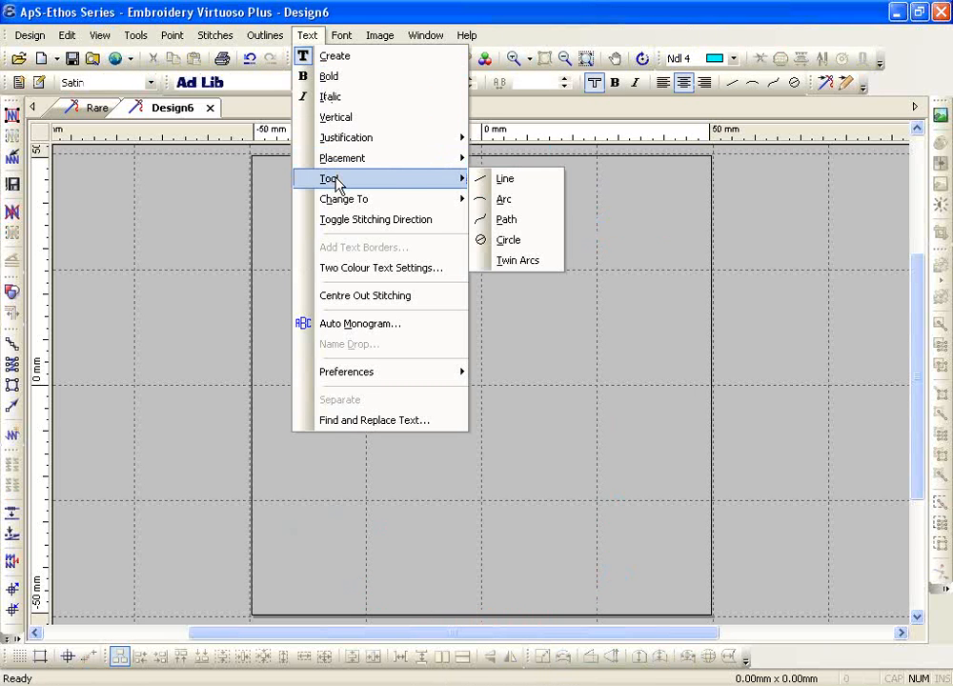
{"action": "left_click", "coordinate": [516, 261]}
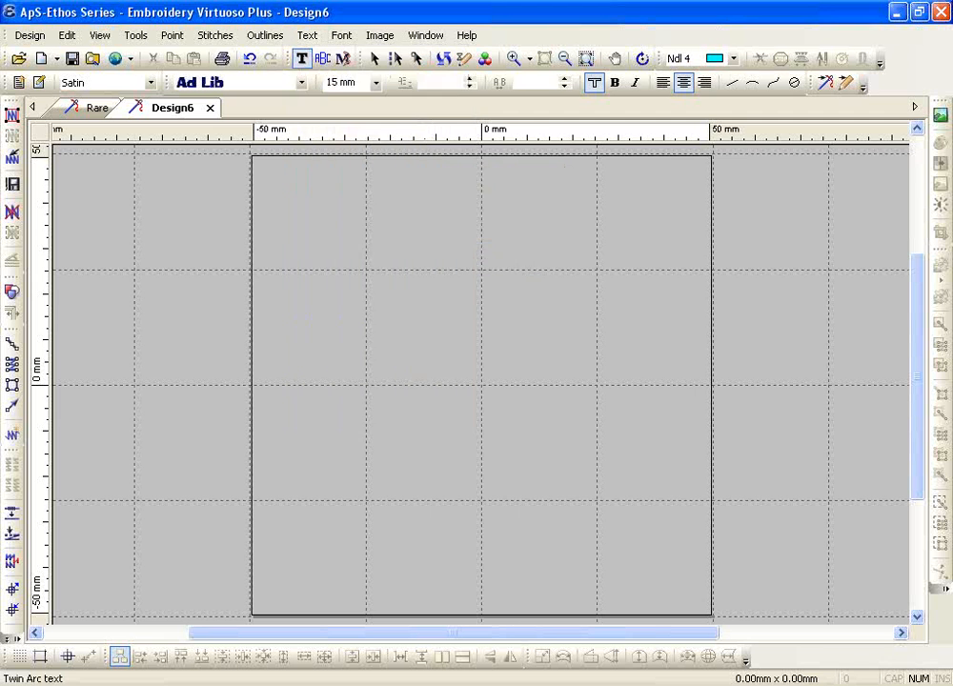
{"action": "left_click", "coordinate": [315, 349]}
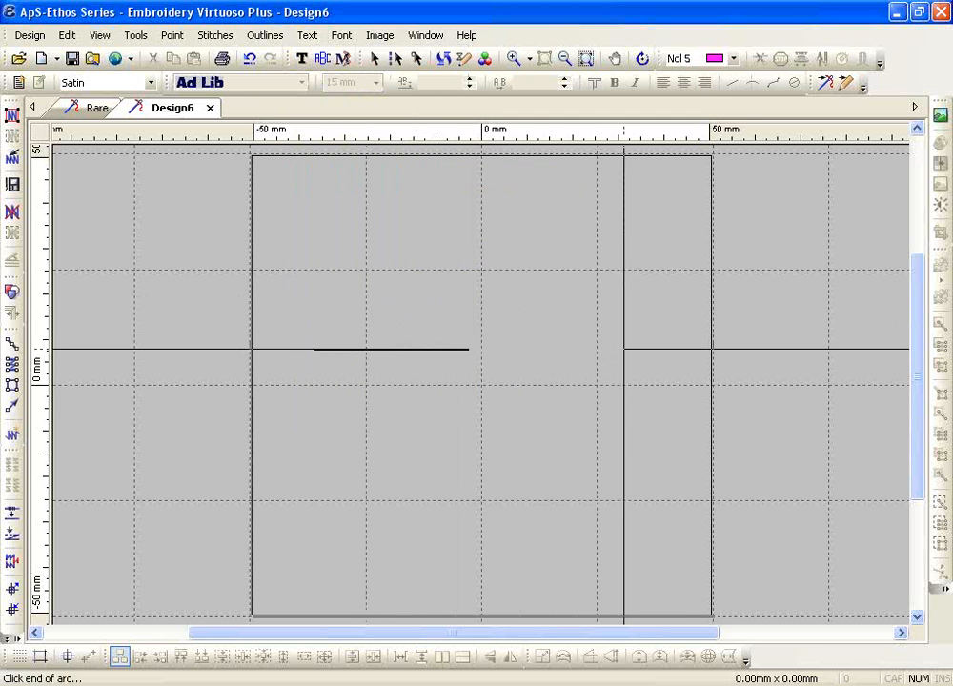
{"action": "left_click", "coordinate": [624, 349]}
{"action": "left_click", "coordinate": [476, 253]}
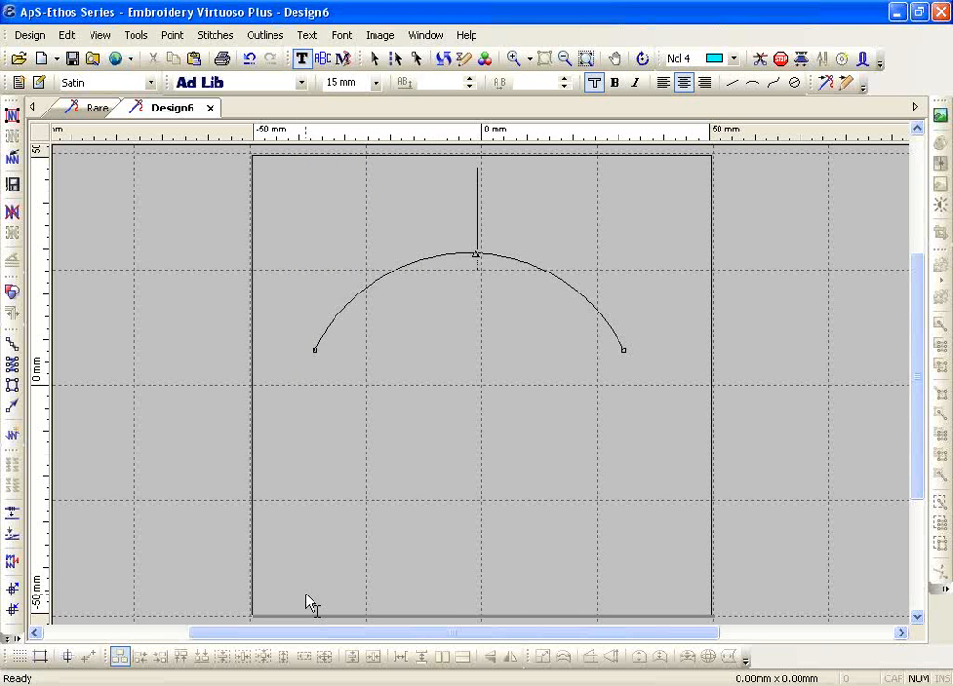
{"action": "type", "text": "INDIANS"}
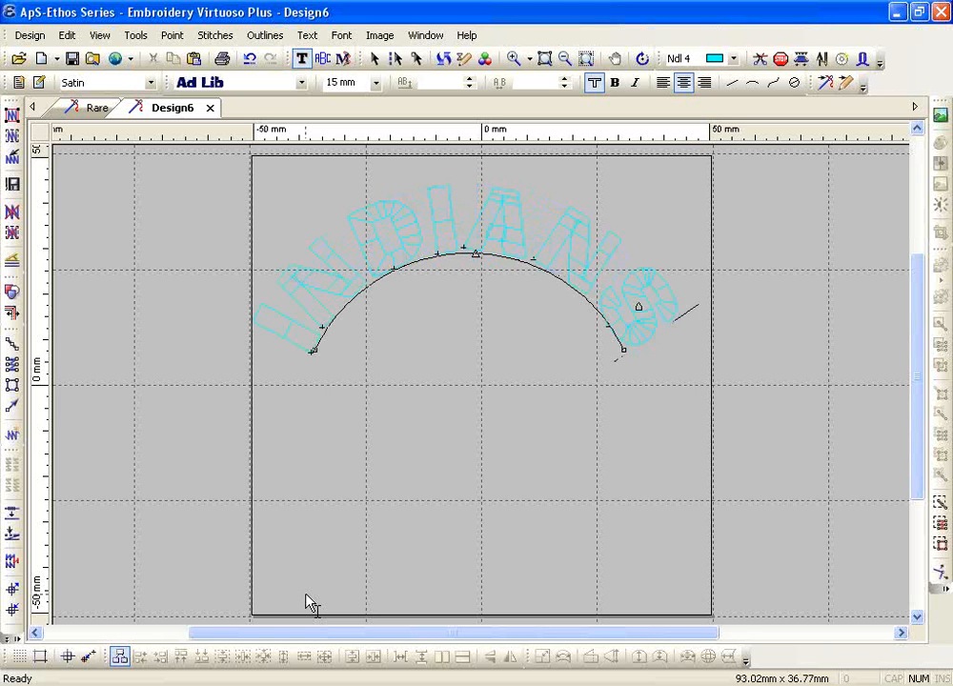
{"action": "key", "text": "Return"}
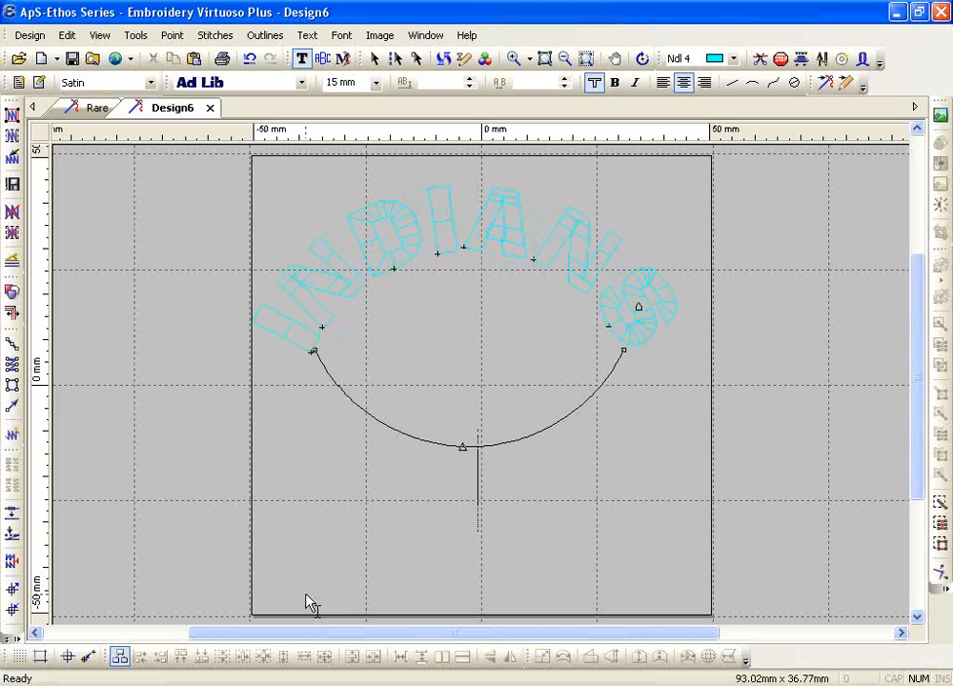
{"action": "type", "text": "FOOTBALL"}
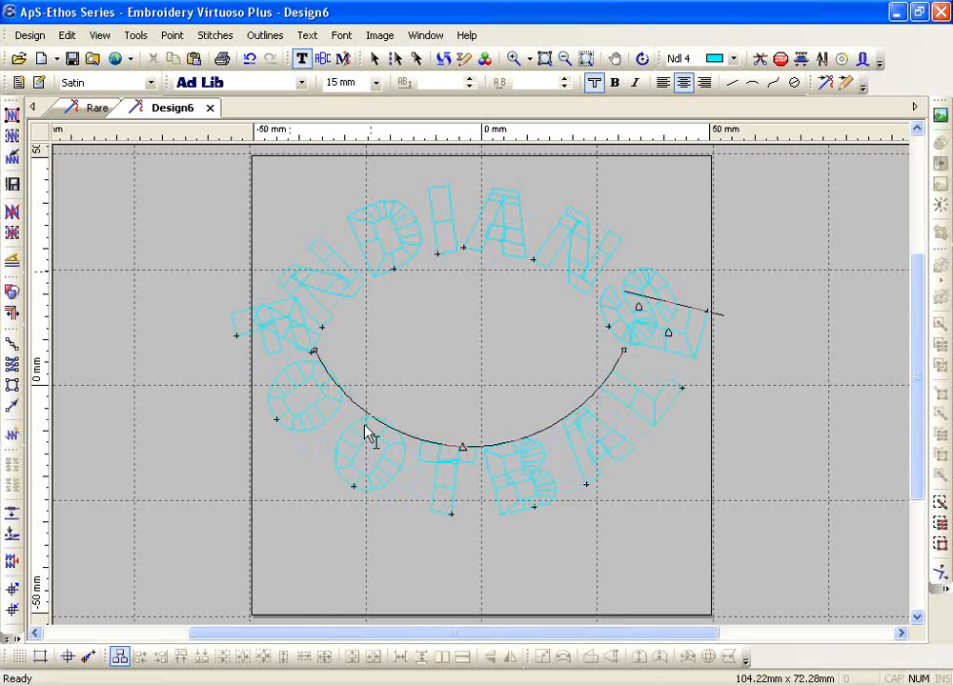
Condense FOOTBALL's width and flatten its lower arc into a straight baseline
{"action": "double_click", "coordinate": [430, 460]}
{"action": "left_click", "coordinate": [435, 475]}
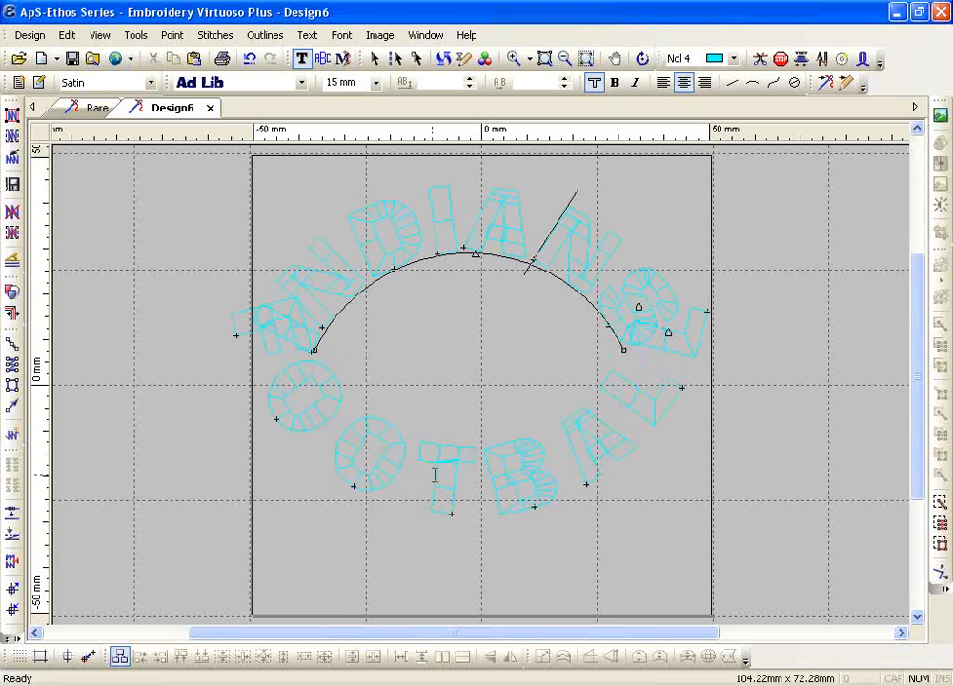
{"action": "left_click", "coordinate": [538, 482]}
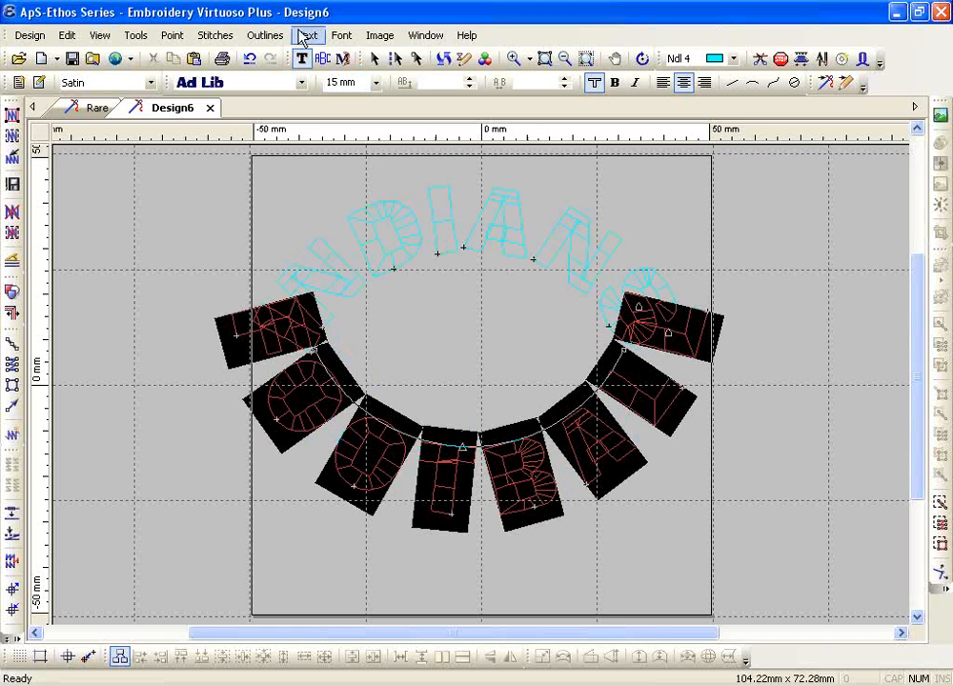
{"action": "left_click", "coordinate": [307, 35]}
{"action": "mouse_move", "coordinate": [390, 170]}
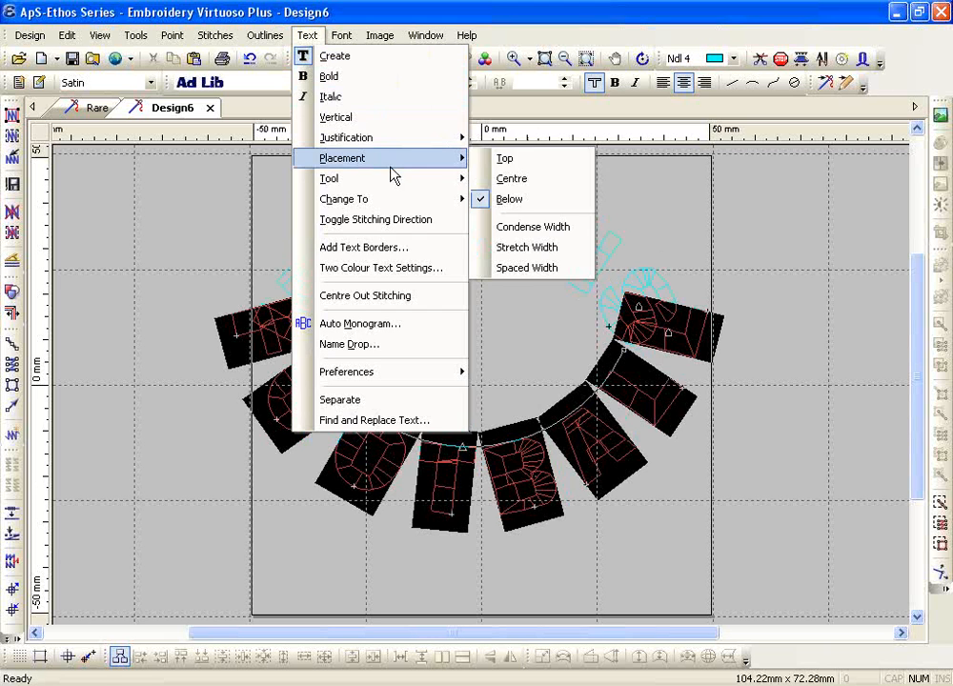
{"action": "left_click", "coordinate": [512, 227]}
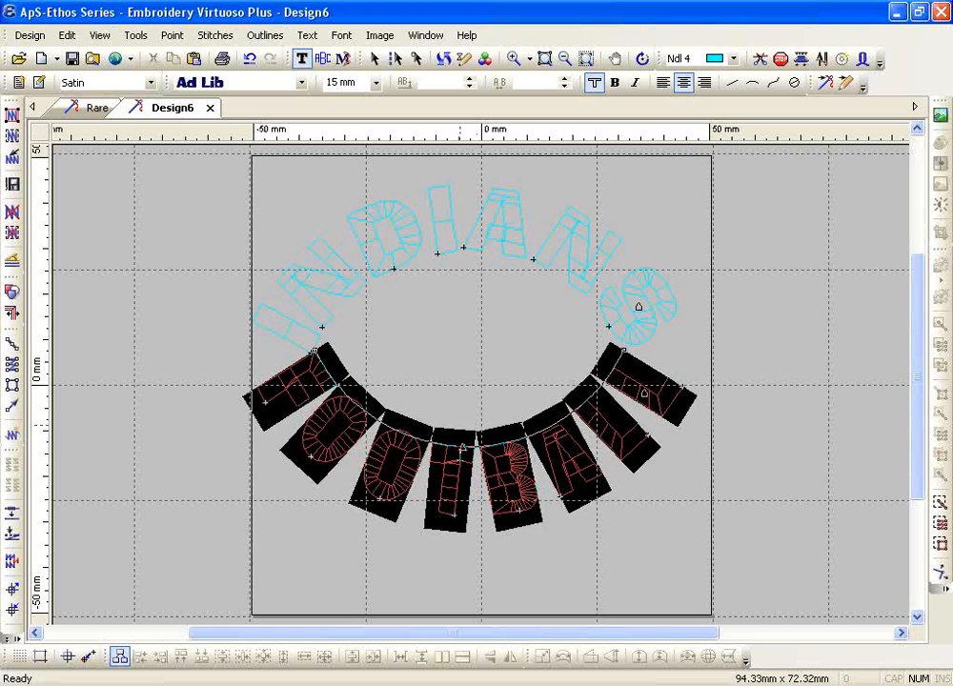
{"action": "left_click_drag", "start_coordinate": [463, 448], "coordinate": [472, 350]}
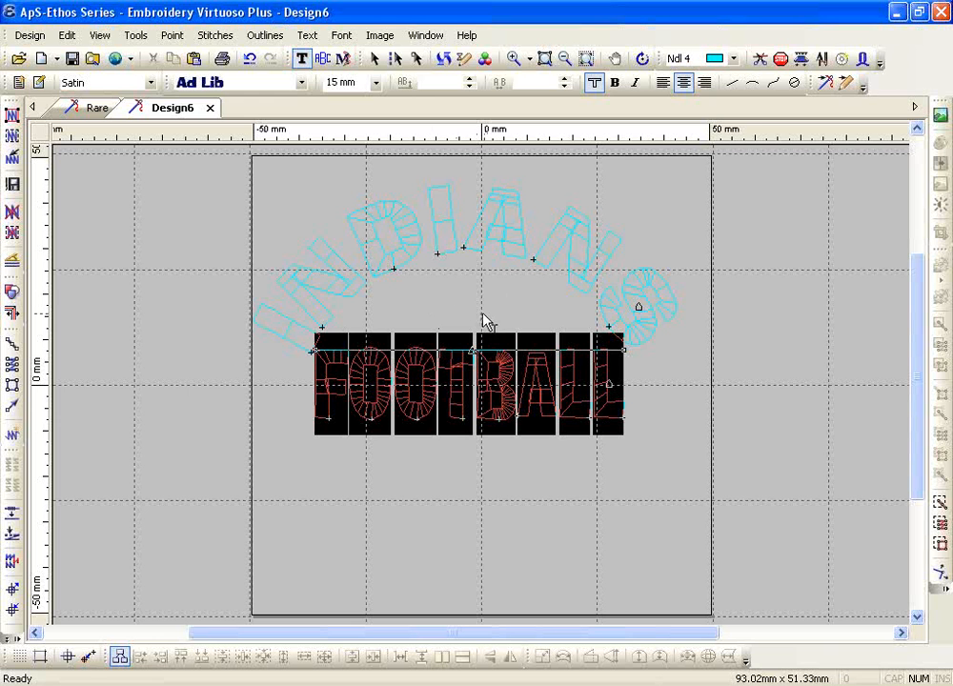
Give the FOOTBALL line a -4.5 mm offset and finish editing the text
{"action": "left_click", "coordinate": [468, 85]}
{"action": "left_click", "coordinate": [468, 86]}
{"action": "left_click", "coordinate": [468, 87]}
{"action": "left_click", "coordinate": [468, 86]}
{"action": "left_click", "coordinate": [468, 87]}
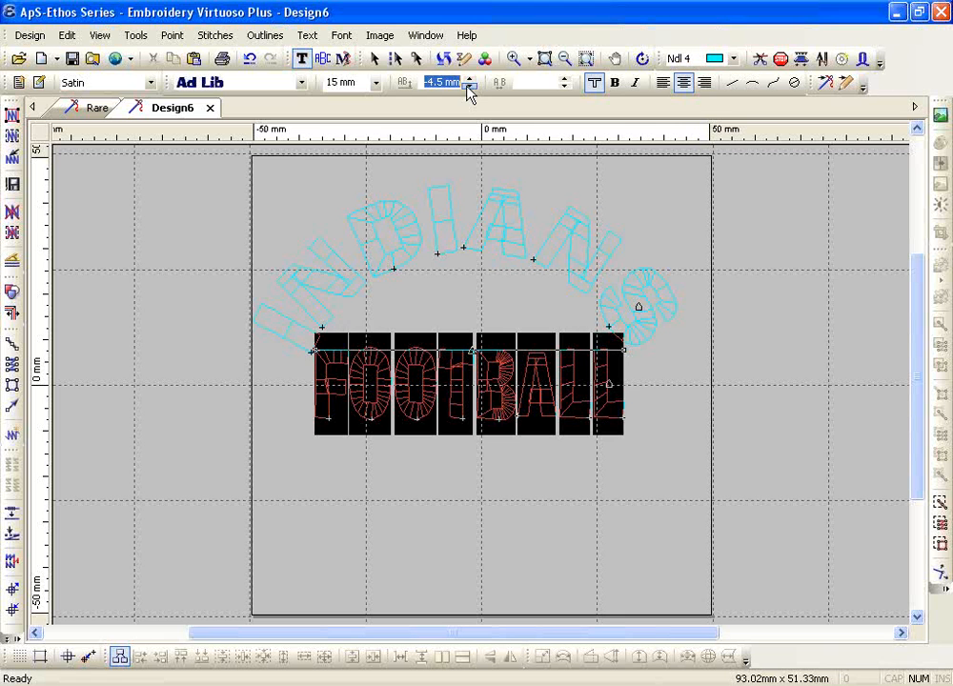
{"action": "key", "text": "Return"}
{"action": "right_click", "coordinate": [444, 315]}
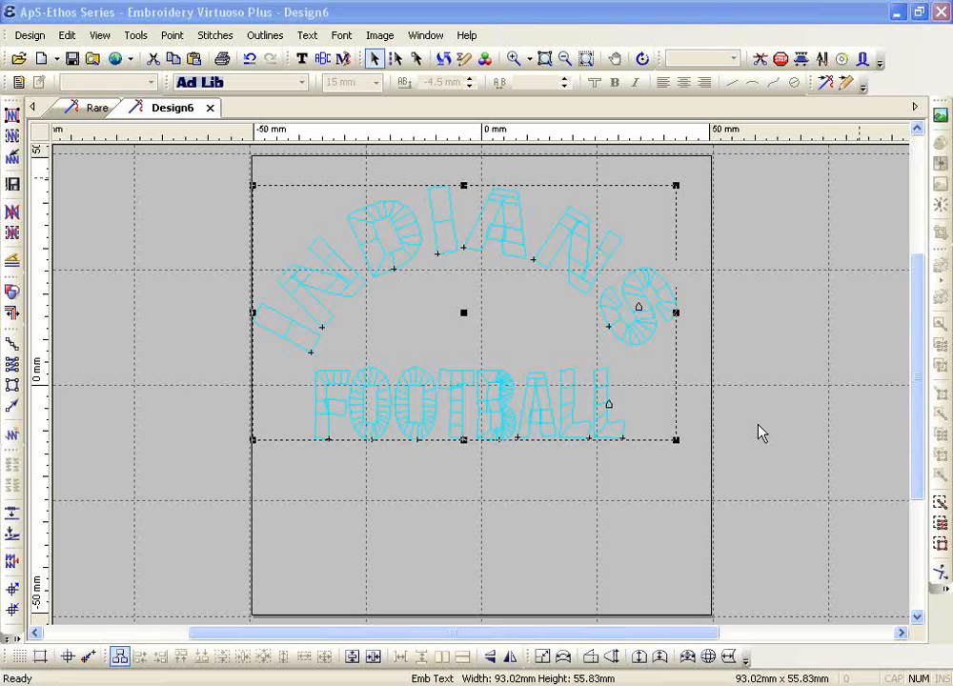
Move the design origin to a point between the INDIANS arc and the FOOTBALL line
{"action": "left_click", "coordinate": [11, 636]}
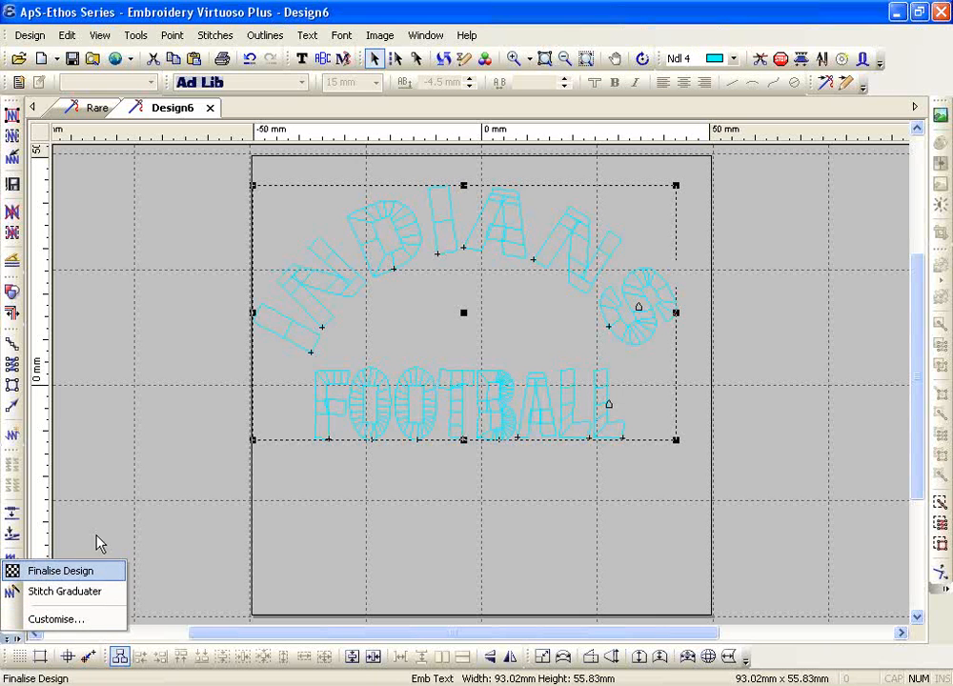
{"action": "left_click", "coordinate": [203, 305]}
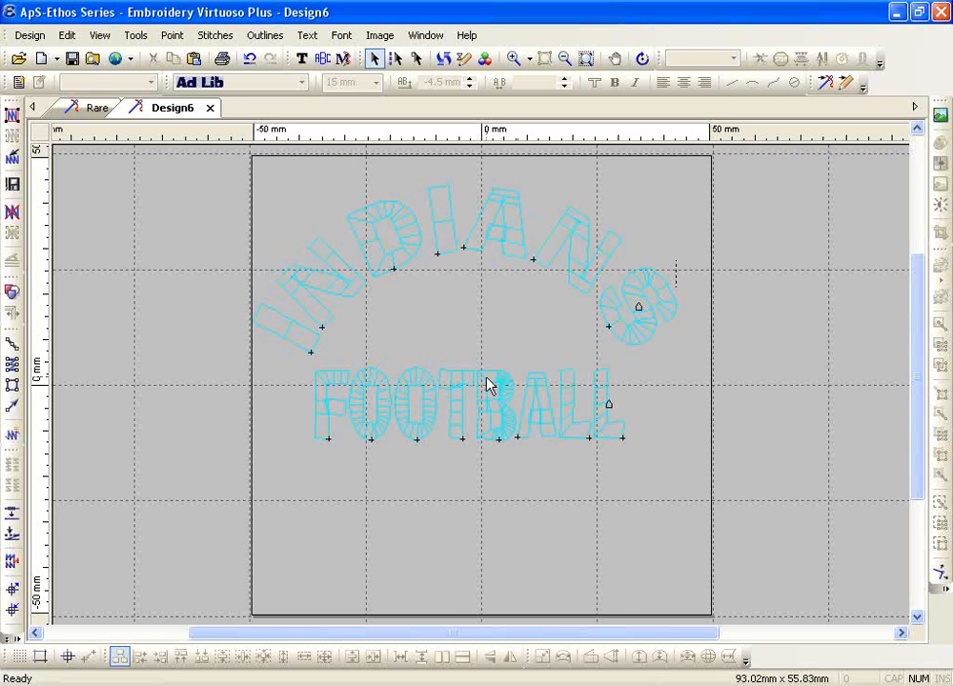
{"action": "left_click", "coordinate": [68, 659]}
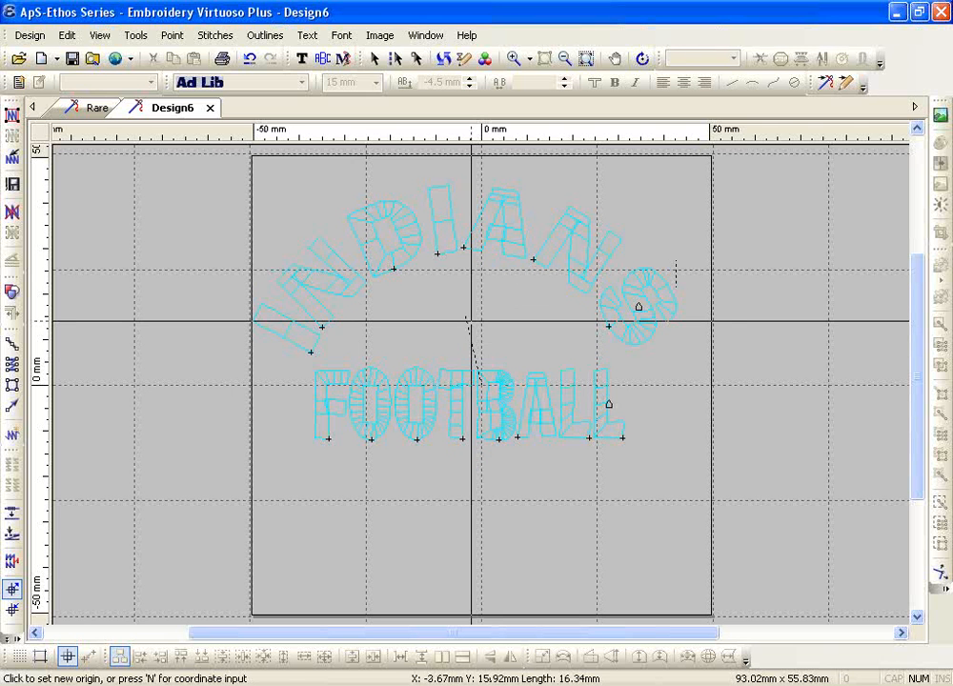
{"action": "left_click", "coordinate": [473, 329]}
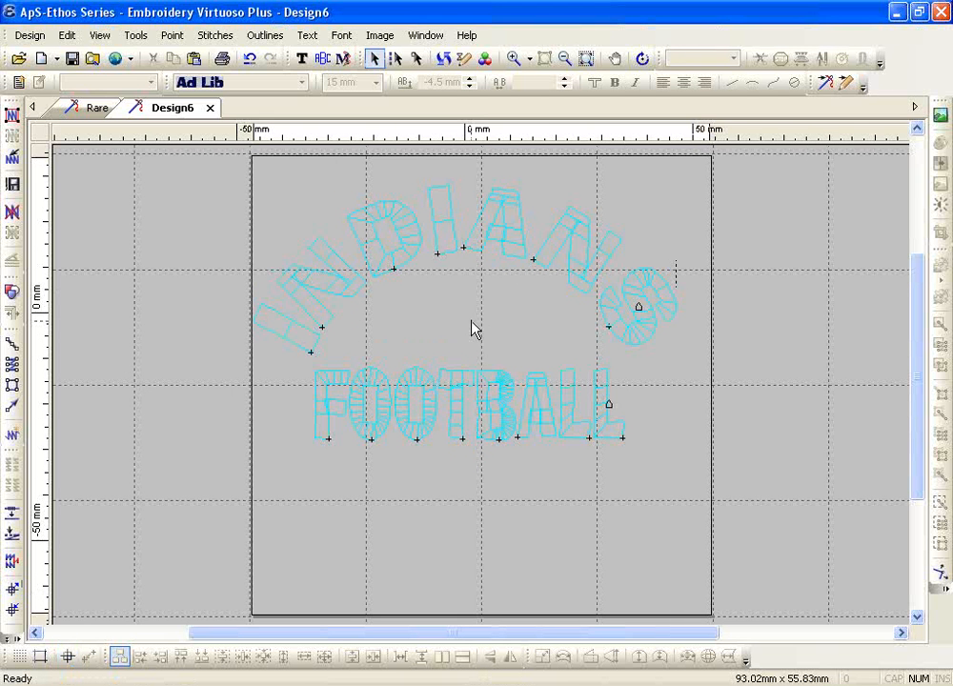
{"action": "left_click", "coordinate": [99, 36]}
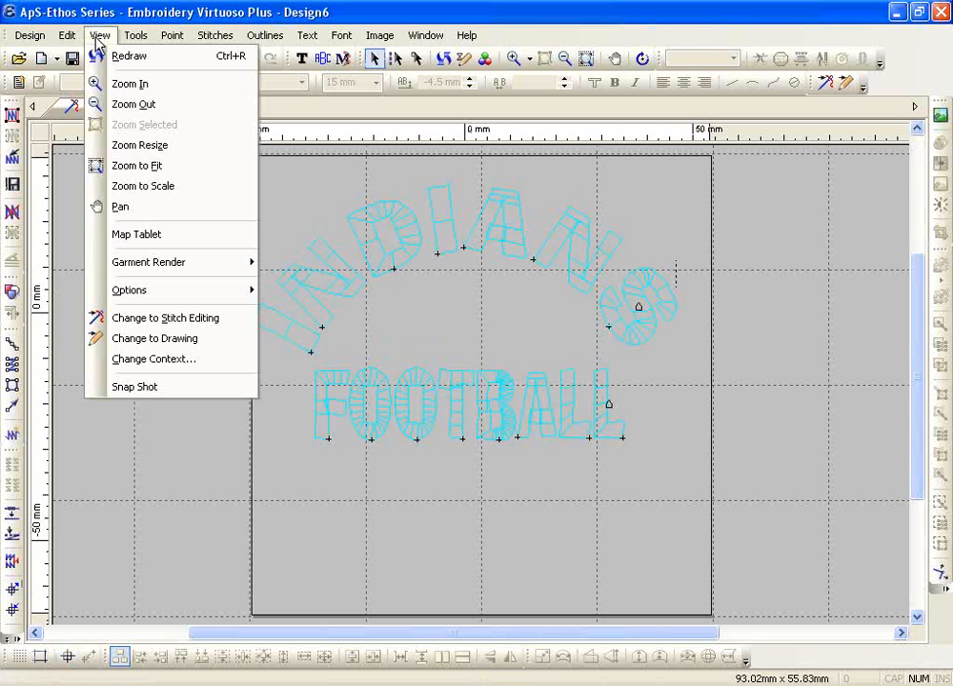
Zoom to fit the design, then stitch all outlines as solid fills for 3191 stitches
{"action": "left_click", "coordinate": [126, 150]}
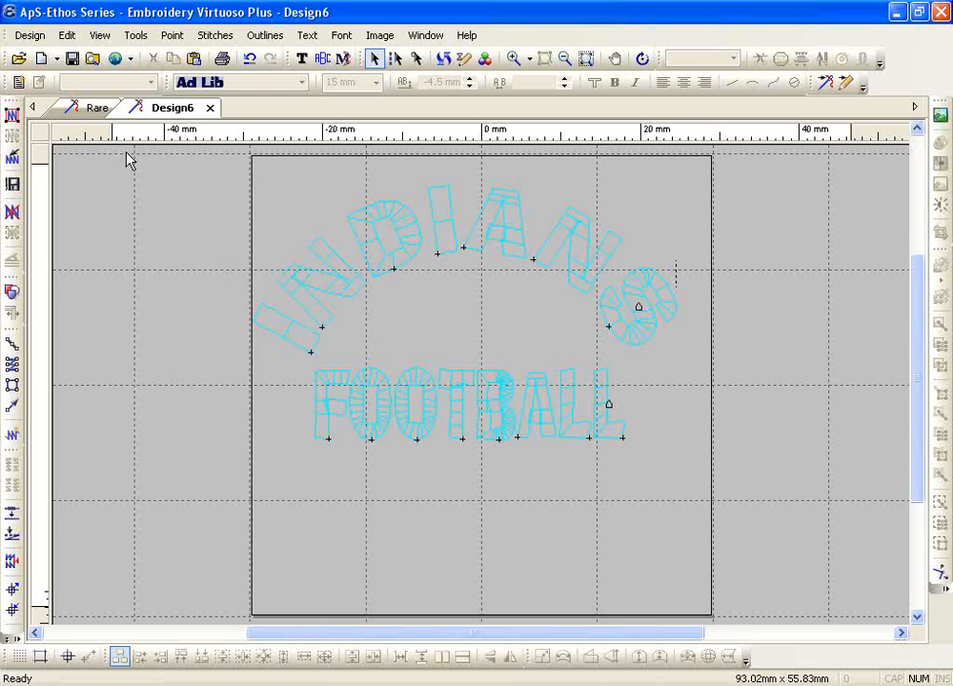
{"action": "left_click", "coordinate": [13, 115]}
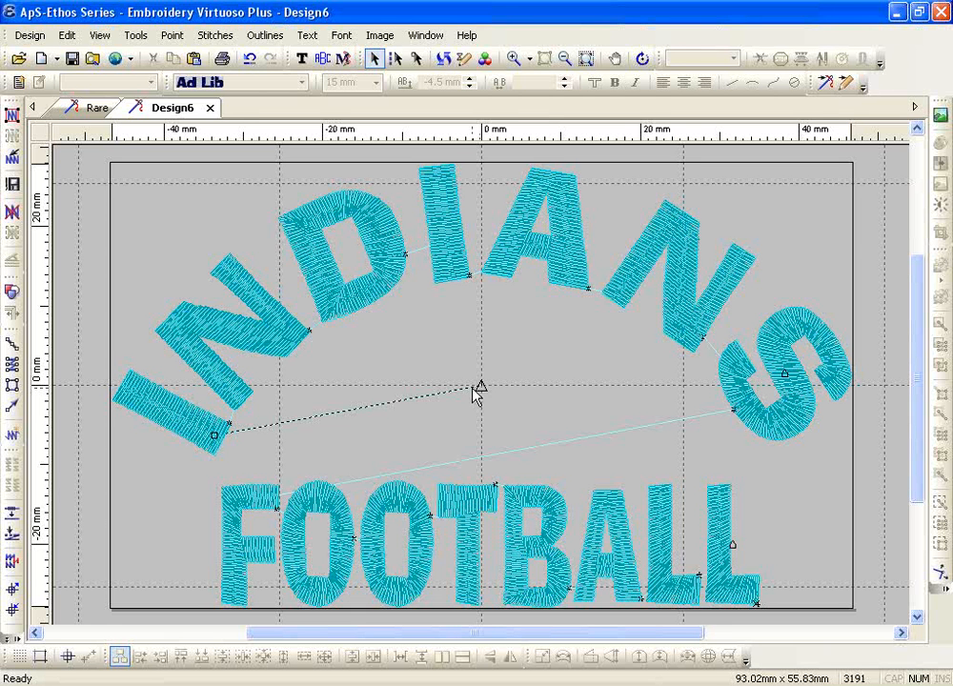
{"action": "left_click", "coordinate": [68, 656]}
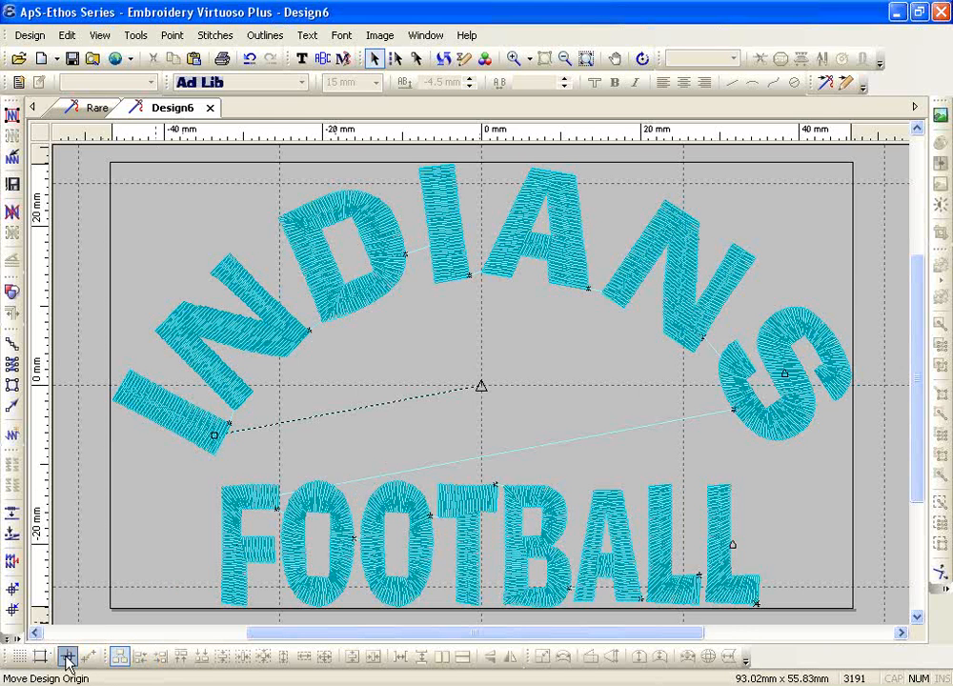
{"action": "left_click", "coordinate": [108, 560]}
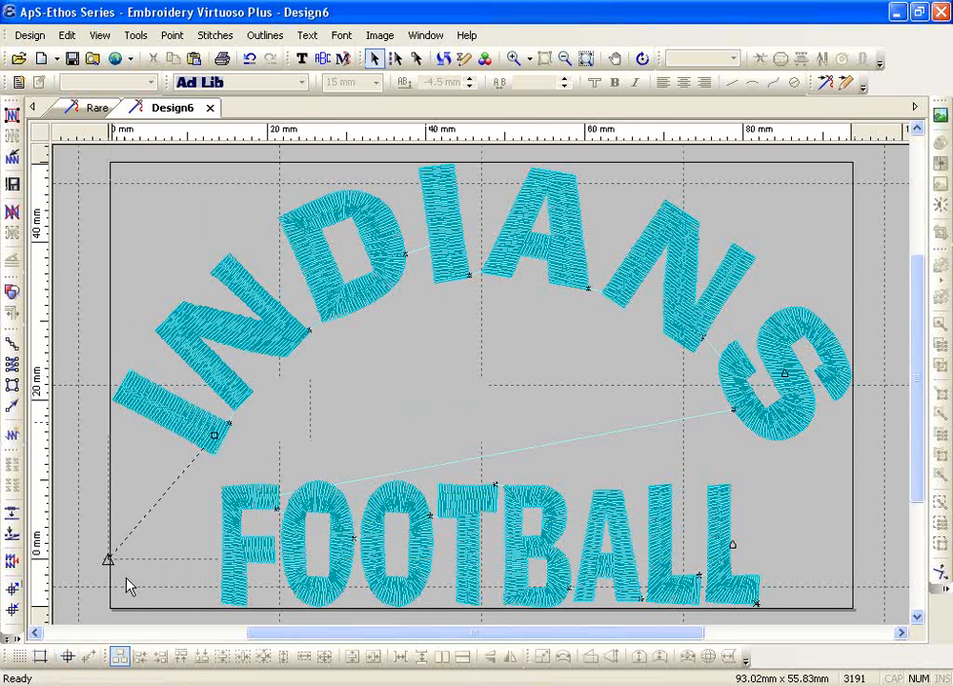
{"action": "left_click", "coordinate": [564, 58]}
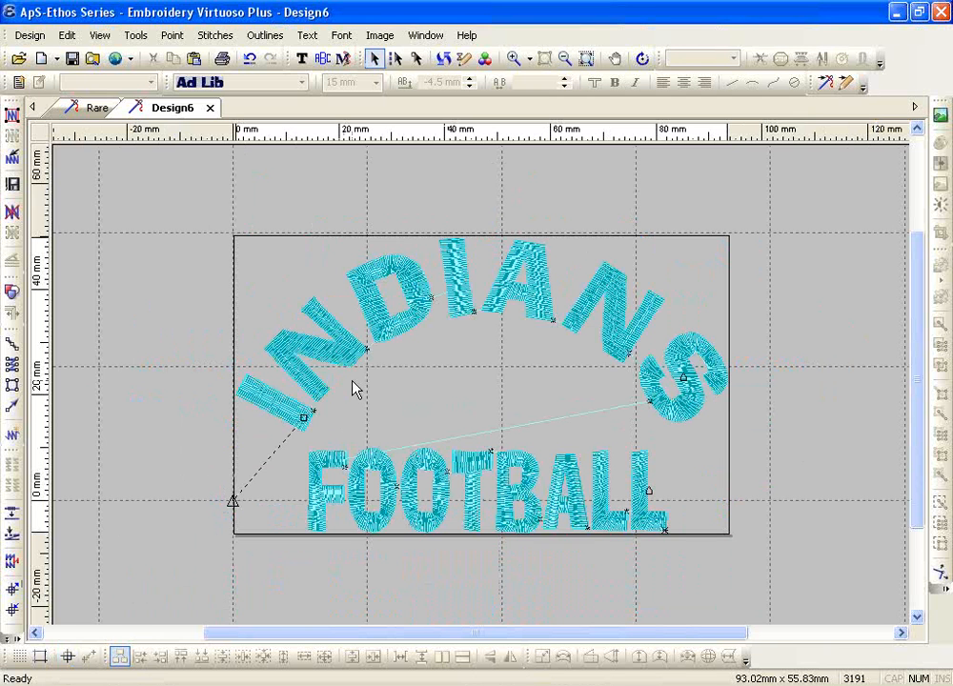
{"action": "left_click", "coordinate": [11, 633]}
{"action": "left_click", "coordinate": [38, 570]}
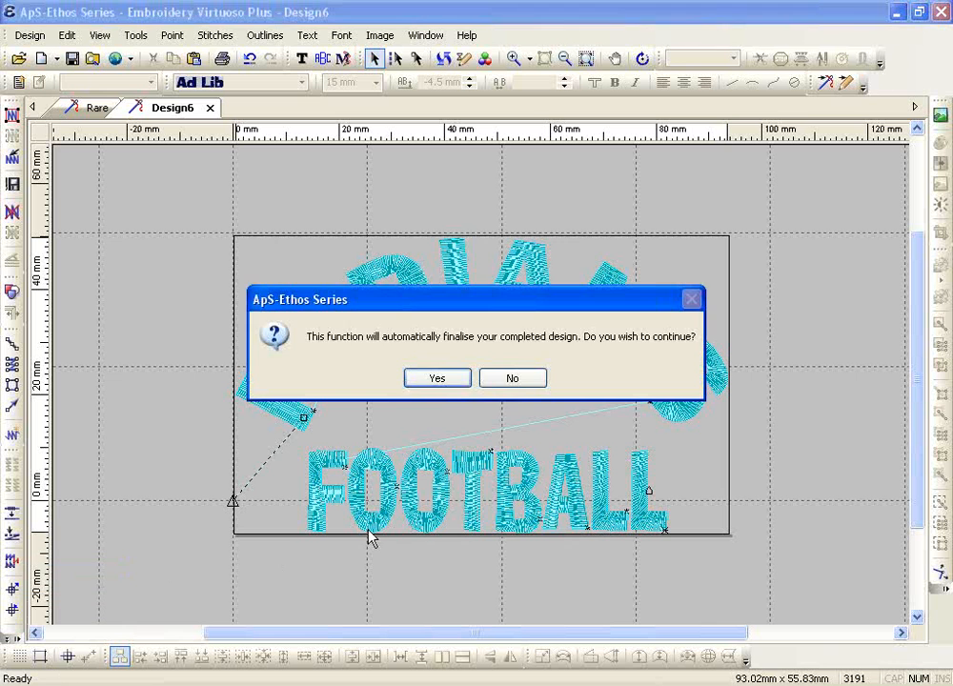
{"action": "left_click", "coordinate": [436, 378]}
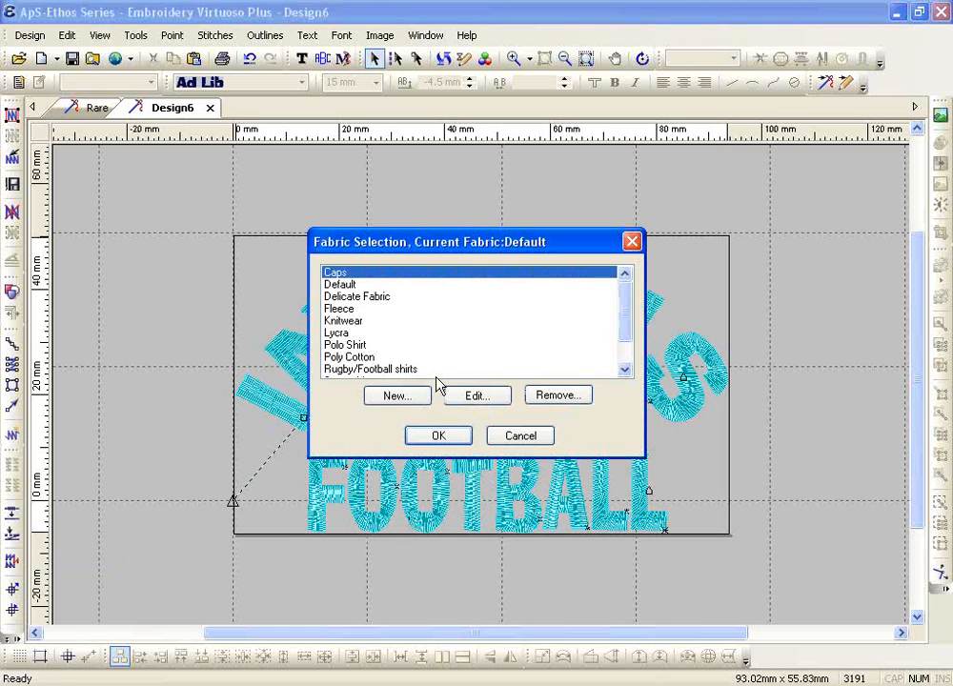
{"action": "left_click", "coordinate": [522, 437]}
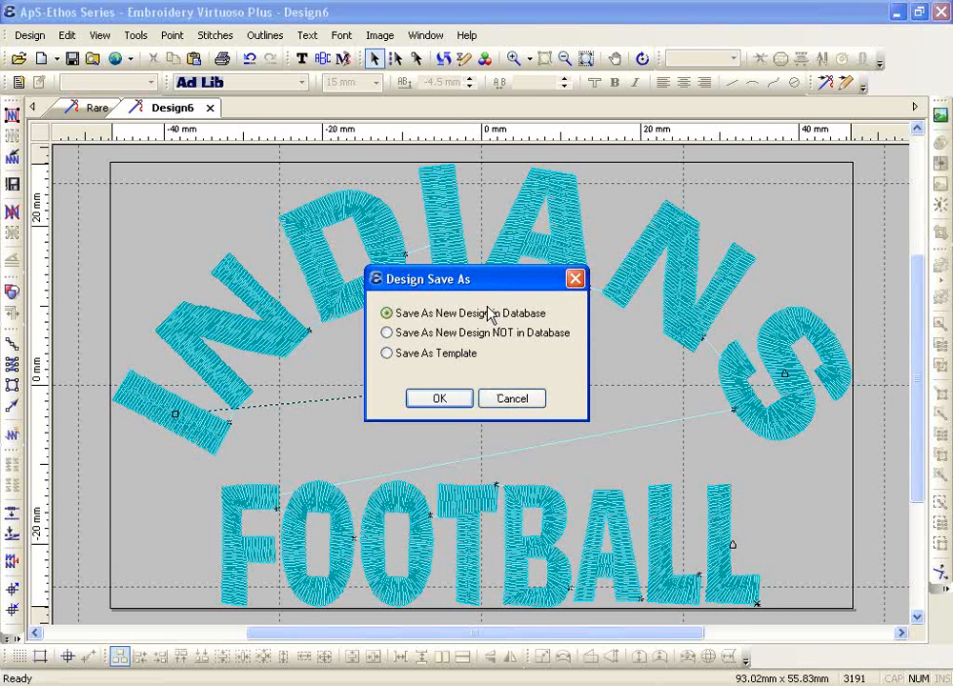
{"action": "left_click", "coordinate": [512, 403]}
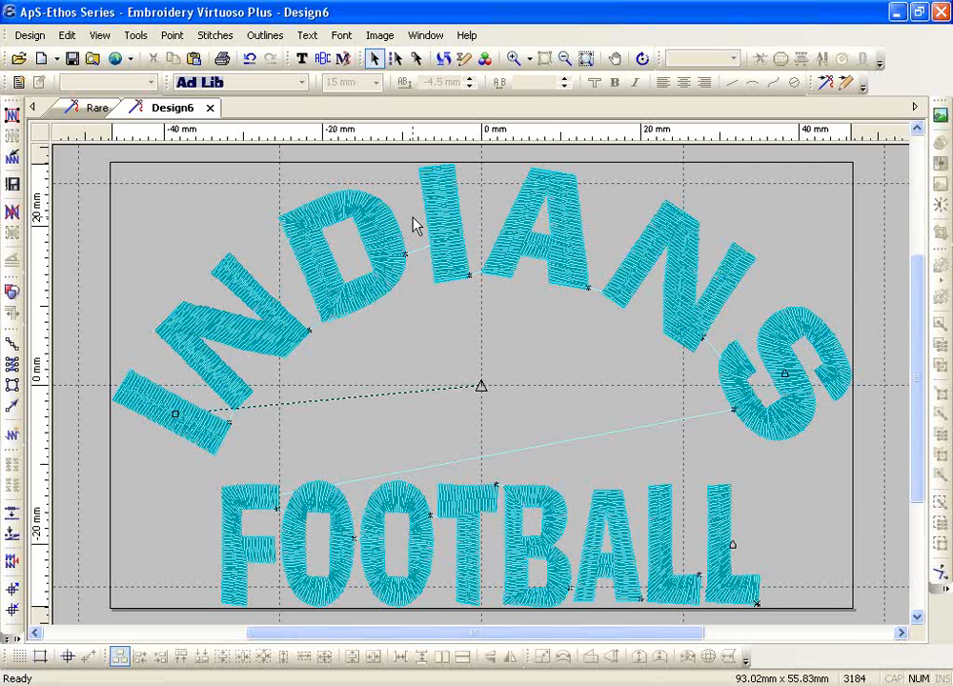
{"action": "left_click", "coordinate": [564, 58]}
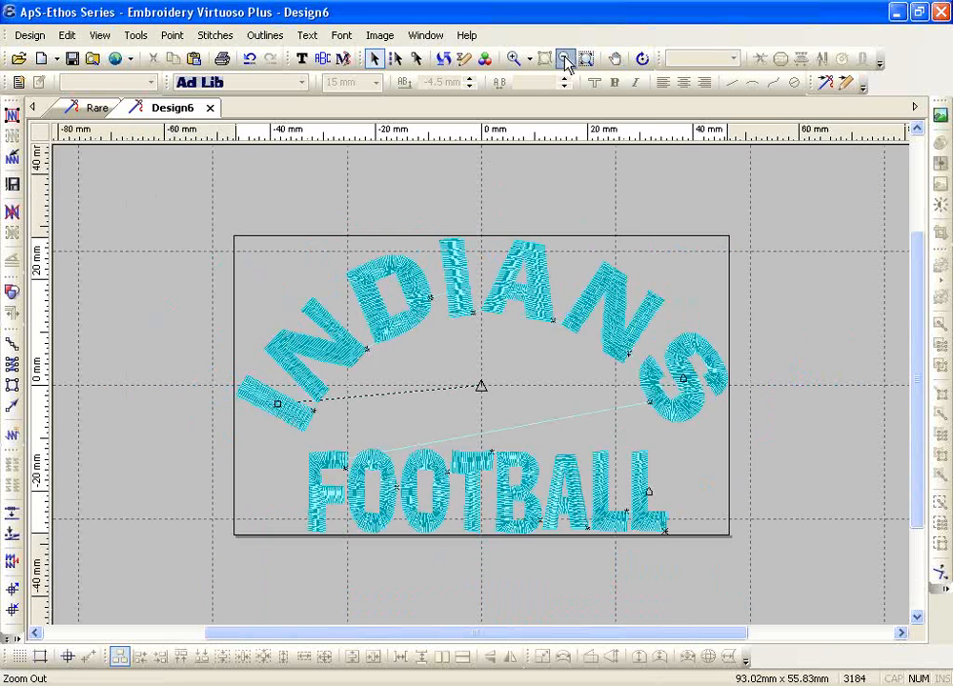
Delete the INDIANS and FOOTBALL design and choose the Rockwell font for new text
{"action": "left_click_drag", "start_coordinate": [217, 237], "coordinate": [673, 533]}
{"action": "key", "text": "Delete"}
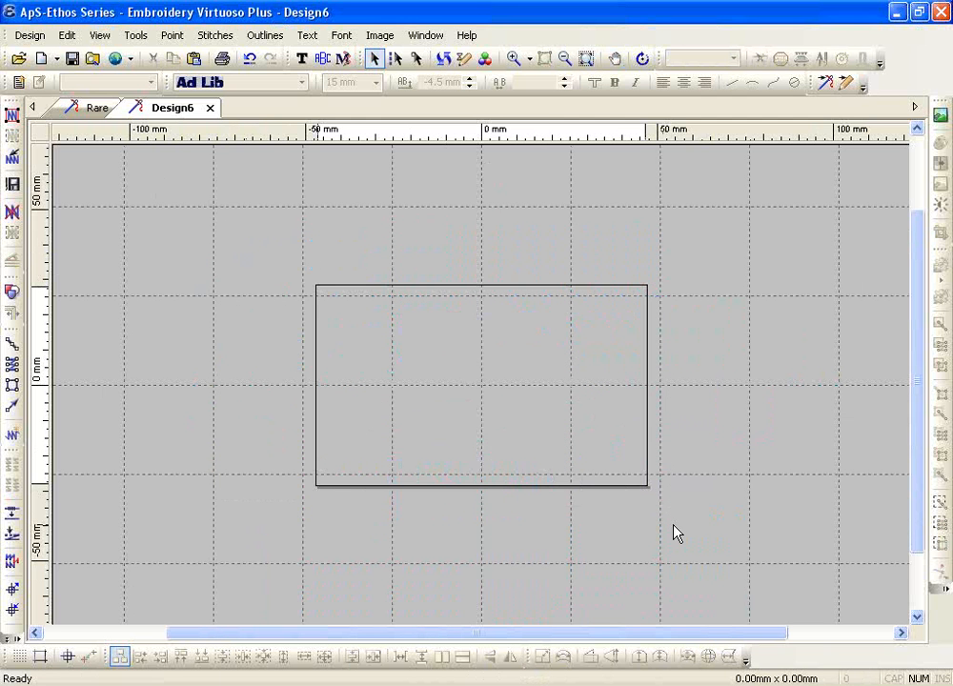
{"action": "left_click", "coordinate": [301, 58]}
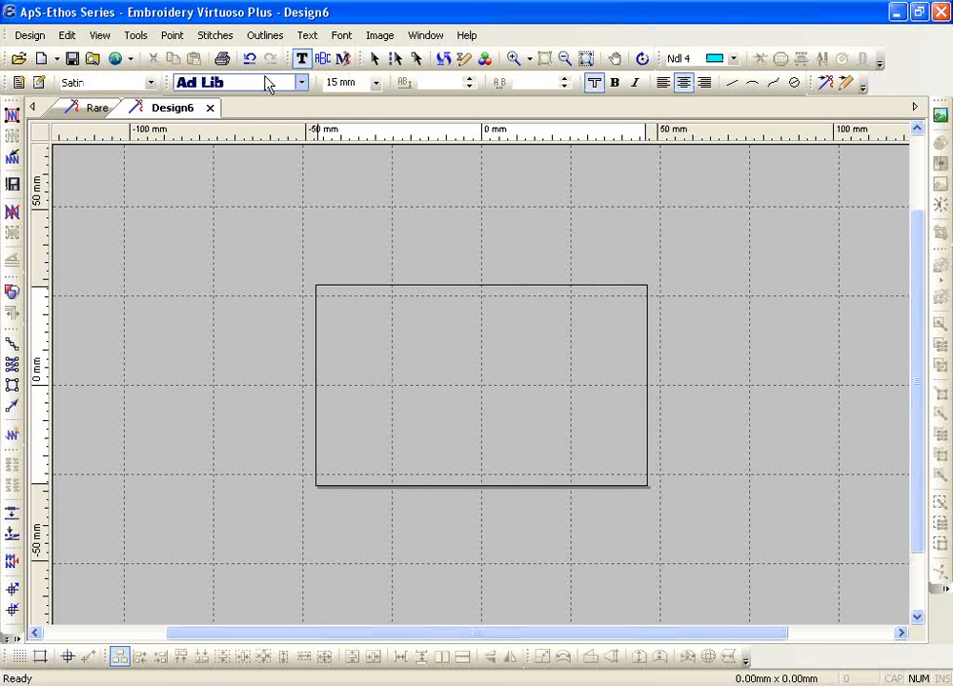
{"action": "left_click", "coordinate": [268, 86]}
{"action": "left_click_drag", "start_coordinate": [445, 122], "coordinate": [436, 423]}
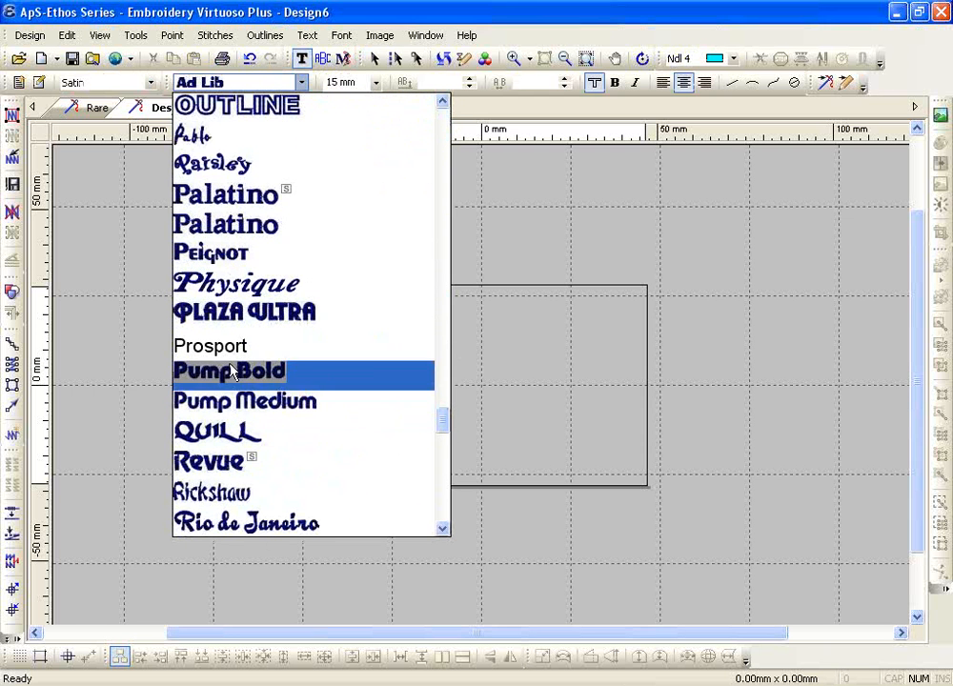
{"action": "scroll", "coordinate": [251, 472], "scroll_direction": "down", "scroll_amount": 2}
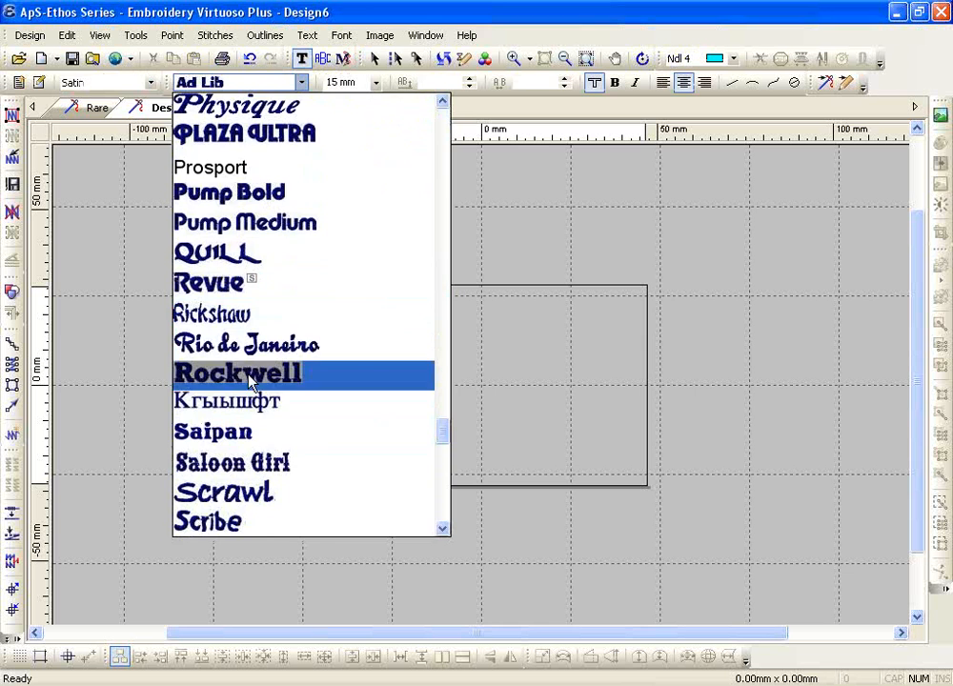
{"action": "left_click", "coordinate": [258, 381]}
Add straight Rockwell text reading INDIANS inside the hoop
{"action": "left_click", "coordinate": [422, 372]}
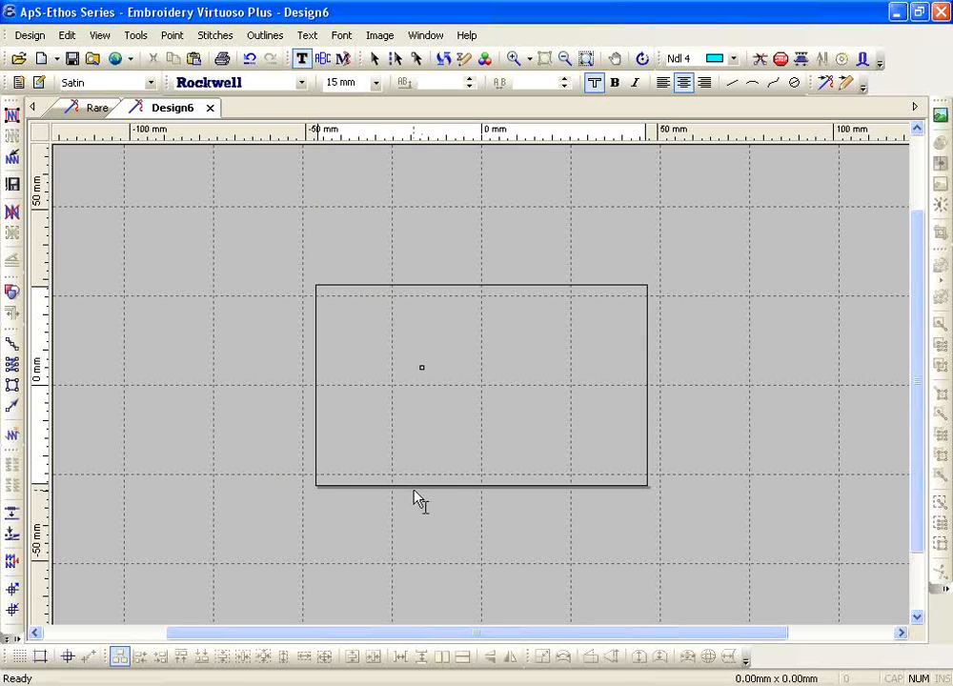
{"action": "type", "text": "IN"}
{"action": "type", "text": "DIANS"}
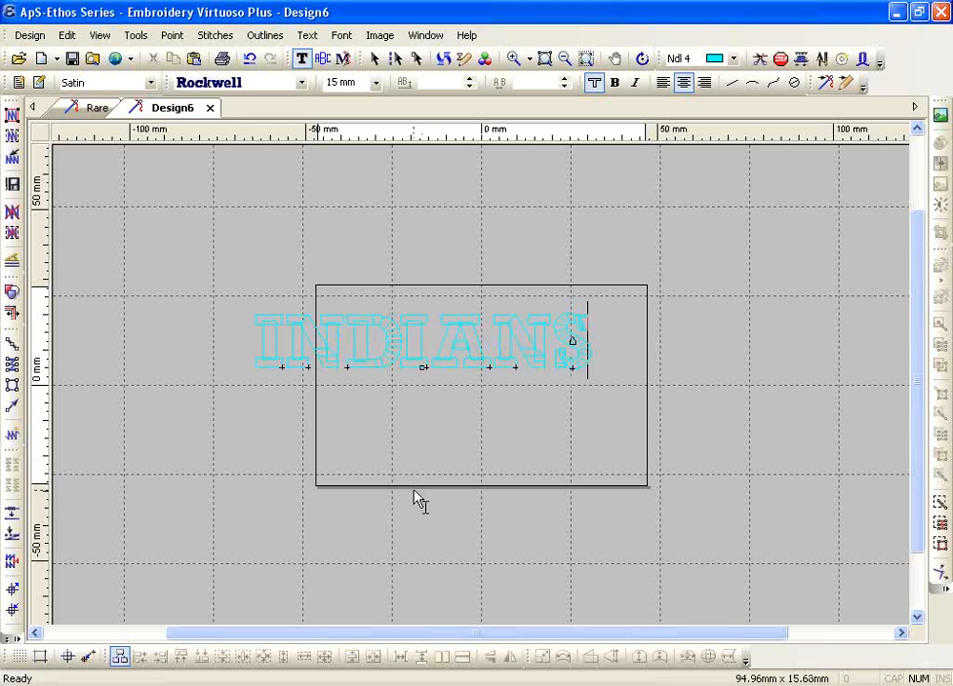
{"action": "right_click", "coordinate": [417, 431]}
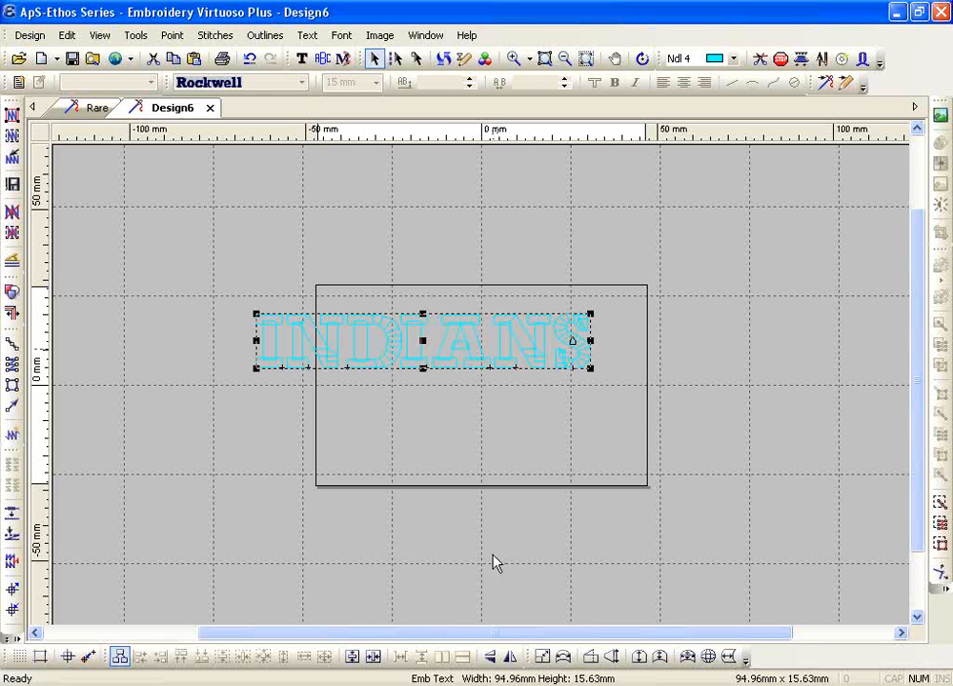
Resize the INDIANS text to 60.21 × 20.67 mm and move it to the hoop's upper middle
{"action": "left_click_drag", "start_coordinate": [423, 314], "coordinate": [423, 283]}
{"action": "left_click_drag", "start_coordinate": [591, 326], "coordinate": [504, 326]}
{"action": "left_click_drag", "start_coordinate": [505, 285], "coordinate": [408, 317]}
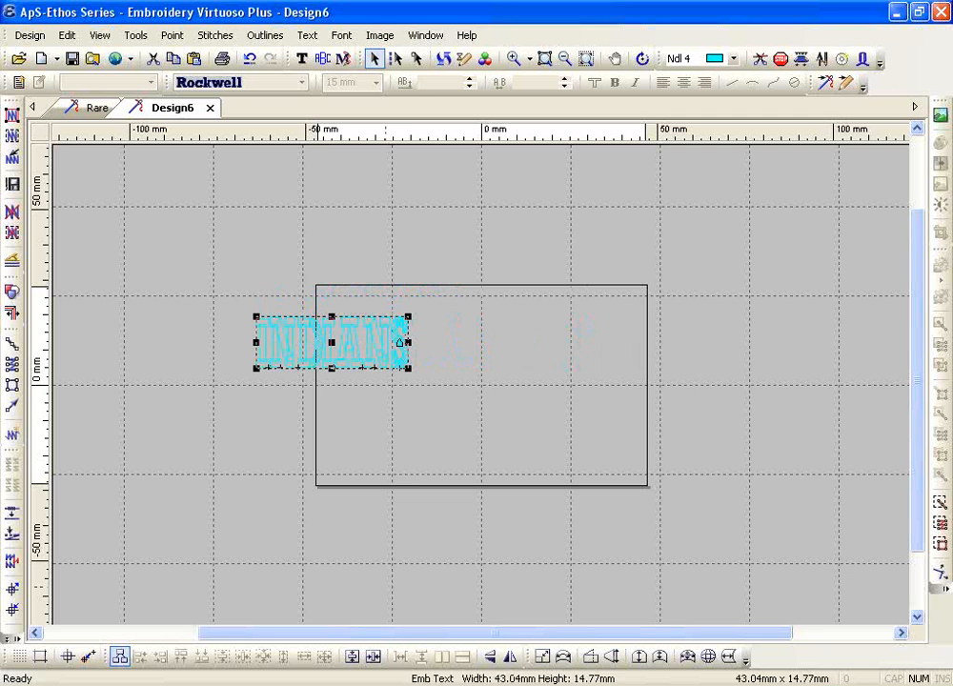
{"action": "left_click", "coordinate": [514, 58]}
{"action": "left_click_drag", "start_coordinate": [210, 262], "coordinate": [505, 425]}
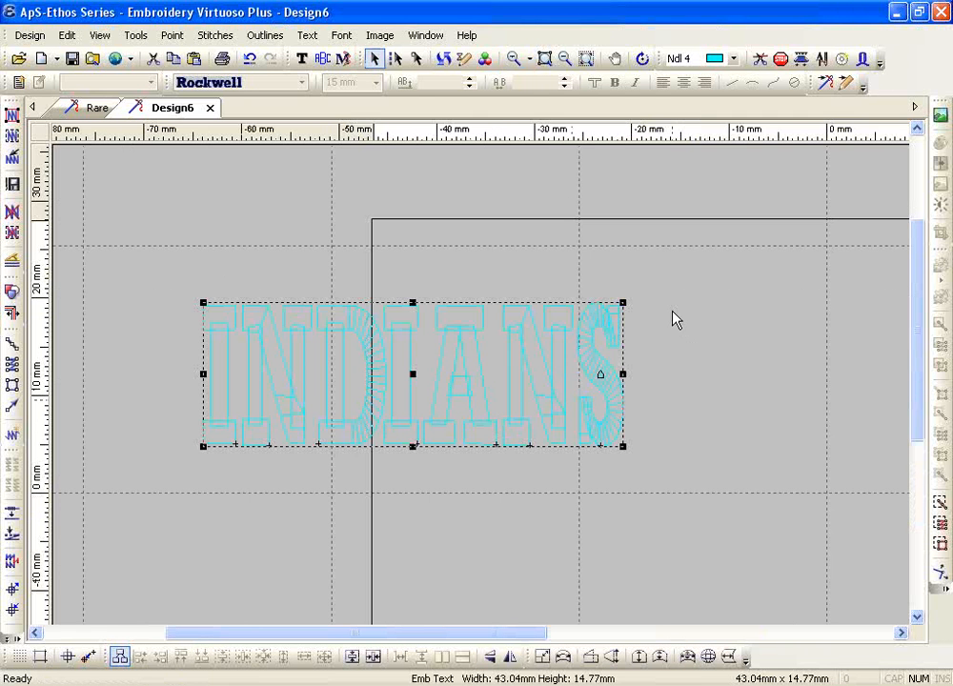
{"action": "left_click_drag", "start_coordinate": [621, 303], "coordinate": [250, 400]}
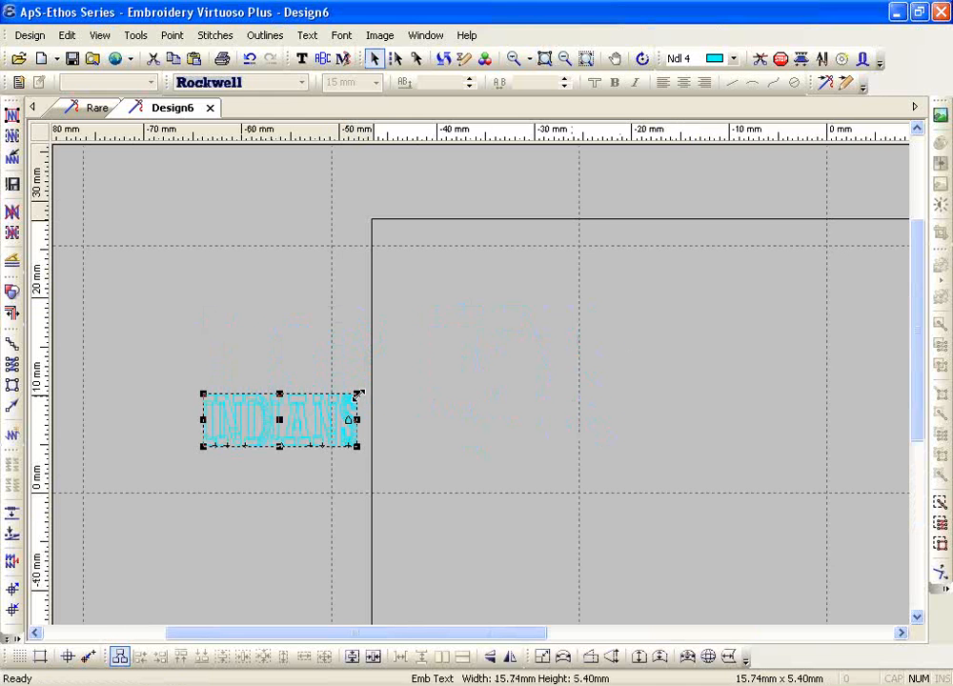
{"action": "left_click_drag", "start_coordinate": [357, 393], "coordinate": [595, 238]}
{"action": "left_click_drag", "start_coordinate": [449, 638], "coordinate": [519, 639]}
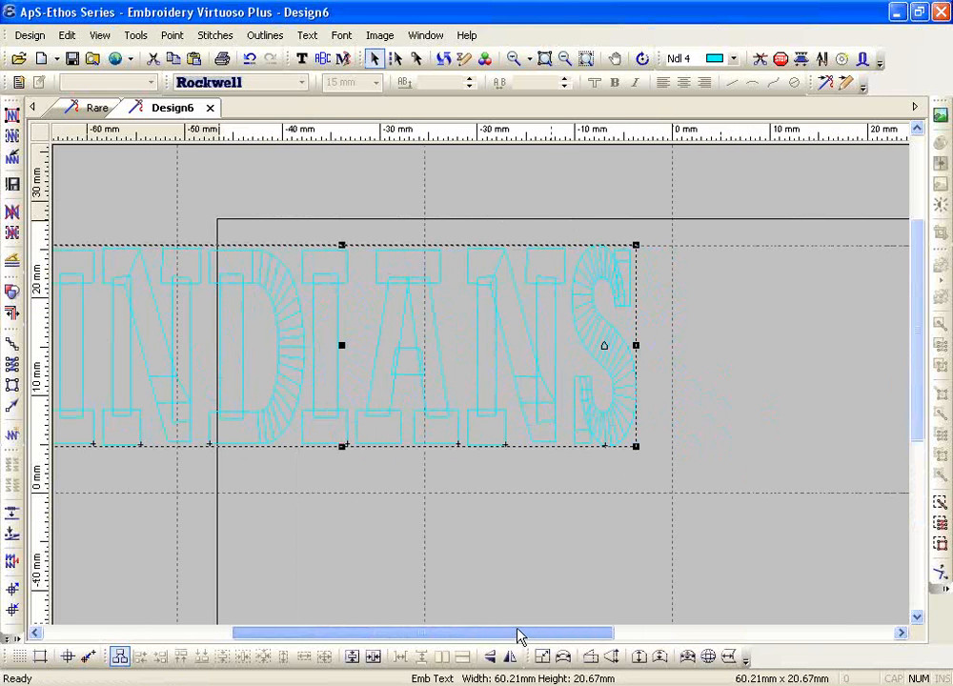
{"action": "left_click", "coordinate": [567, 60]}
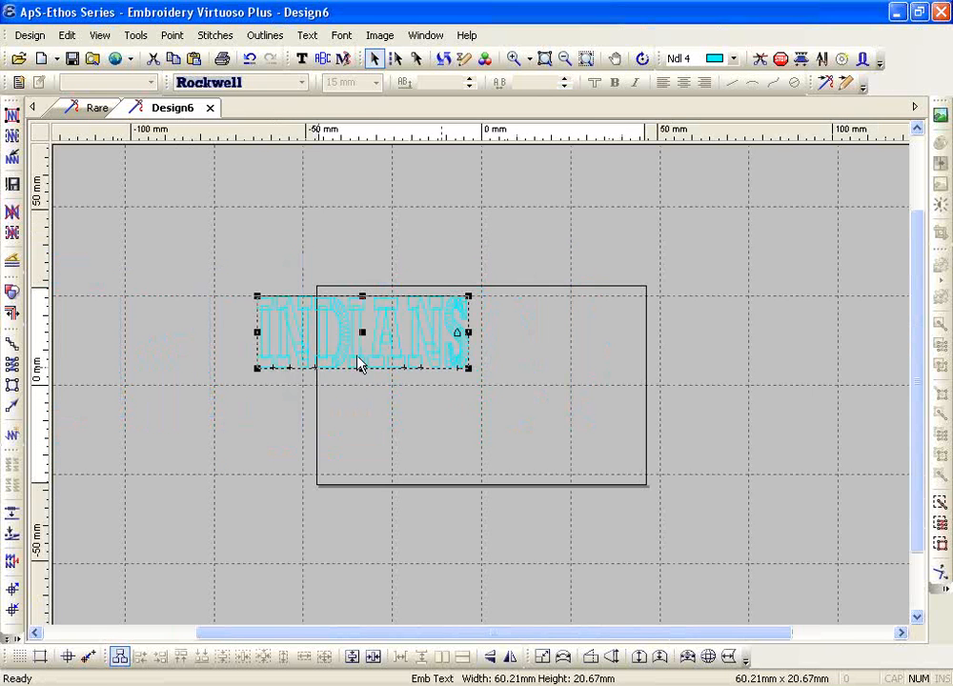
{"action": "left_click_drag", "start_coordinate": [363, 332], "coordinate": [484, 347]}
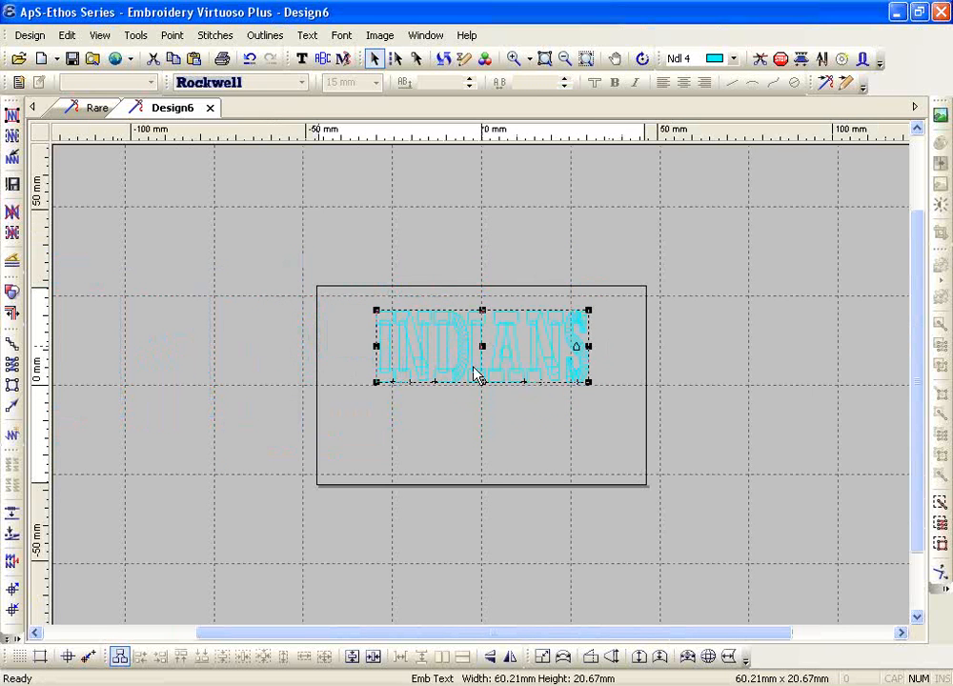
Box-fit INDIANS into a box slanting up to the right near the hoop's left edge
{"action": "left_click", "coordinate": [543, 659]}
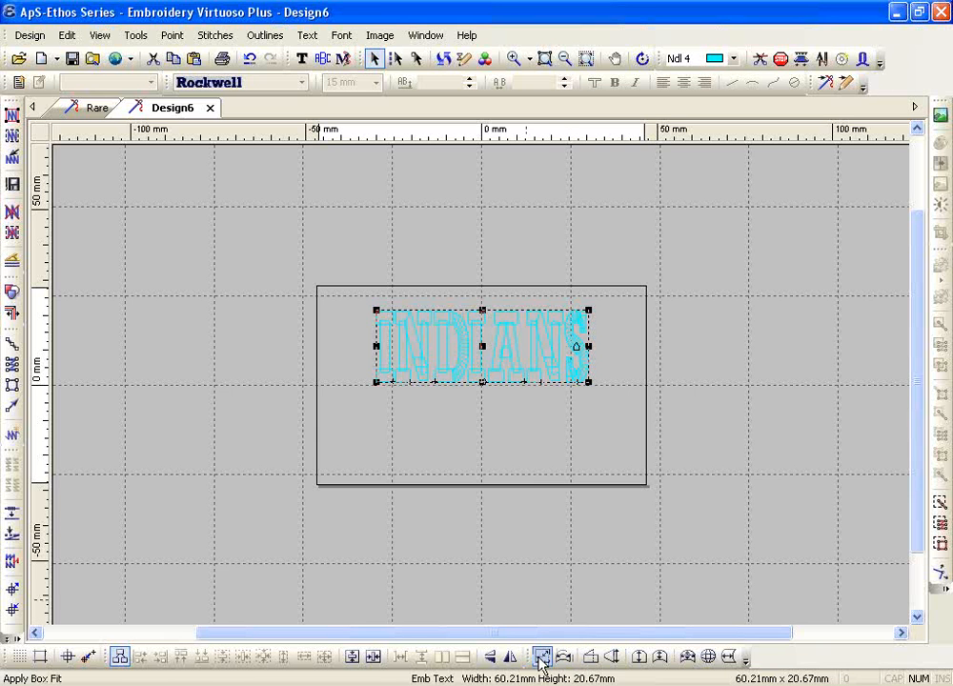
{"action": "left_click", "coordinate": [541, 658]}
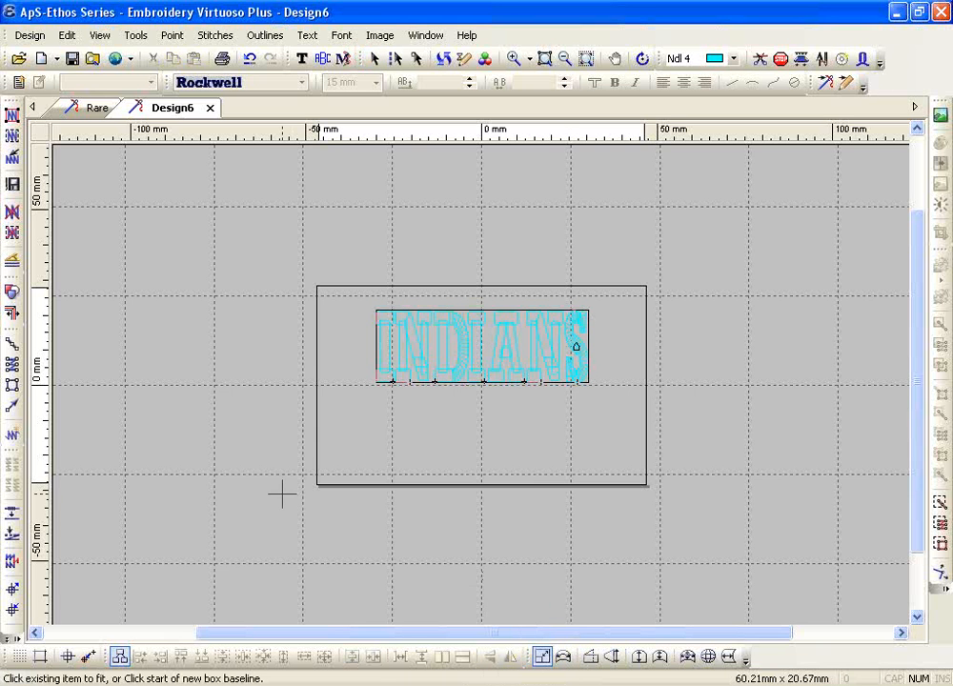
{"action": "left_click", "coordinate": [200, 501]}
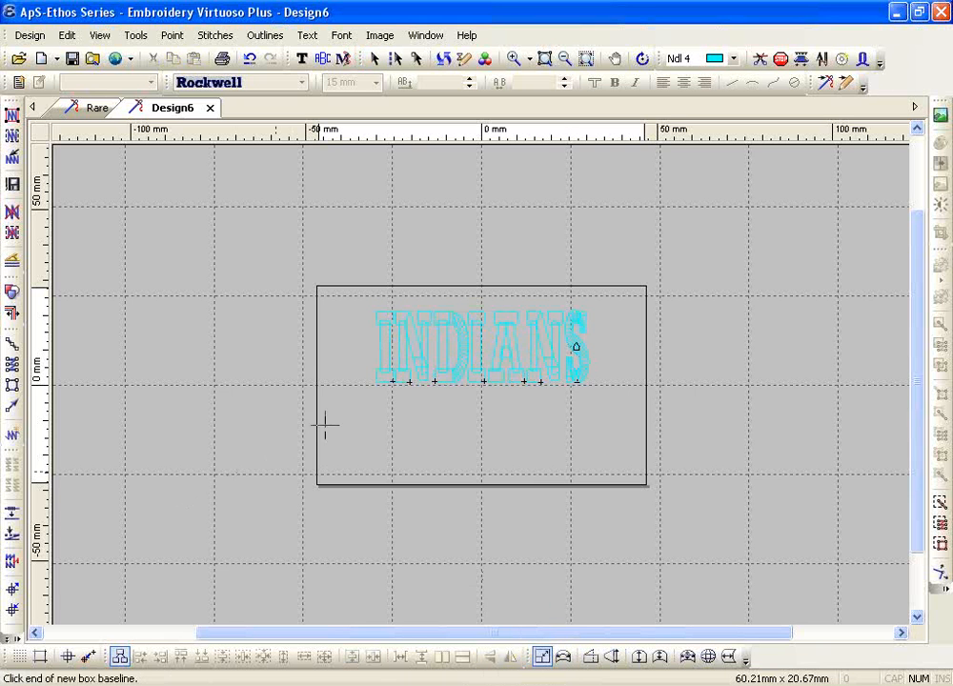
{"action": "left_click", "coordinate": [366, 416]}
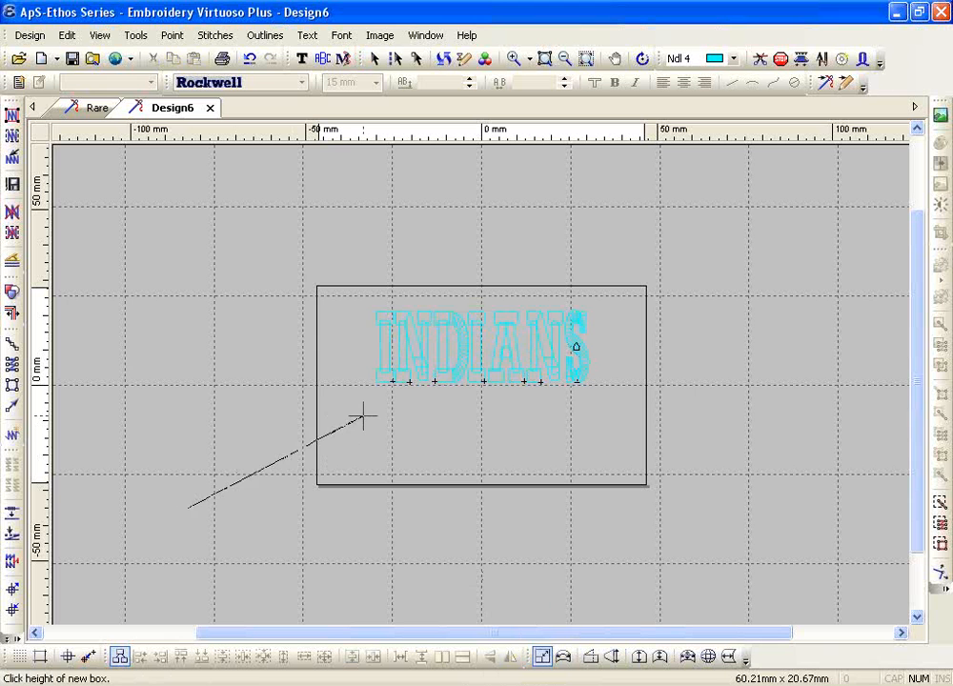
{"action": "left_click", "coordinate": [310, 333]}
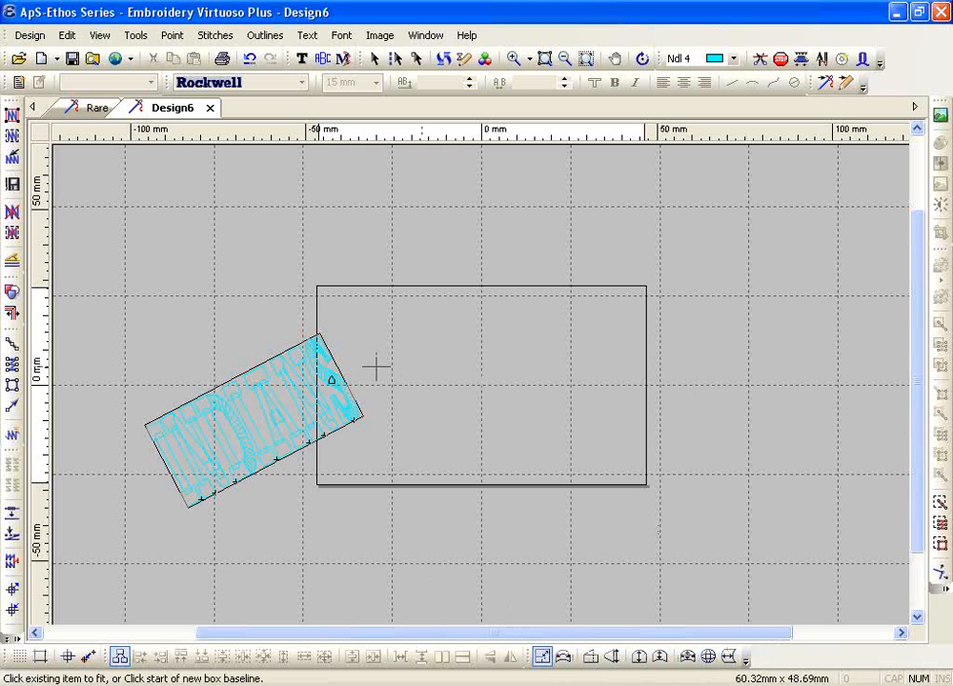
Open the INDIANS text in the text editor, then exit editing
{"action": "left_click", "coordinate": [301, 58]}
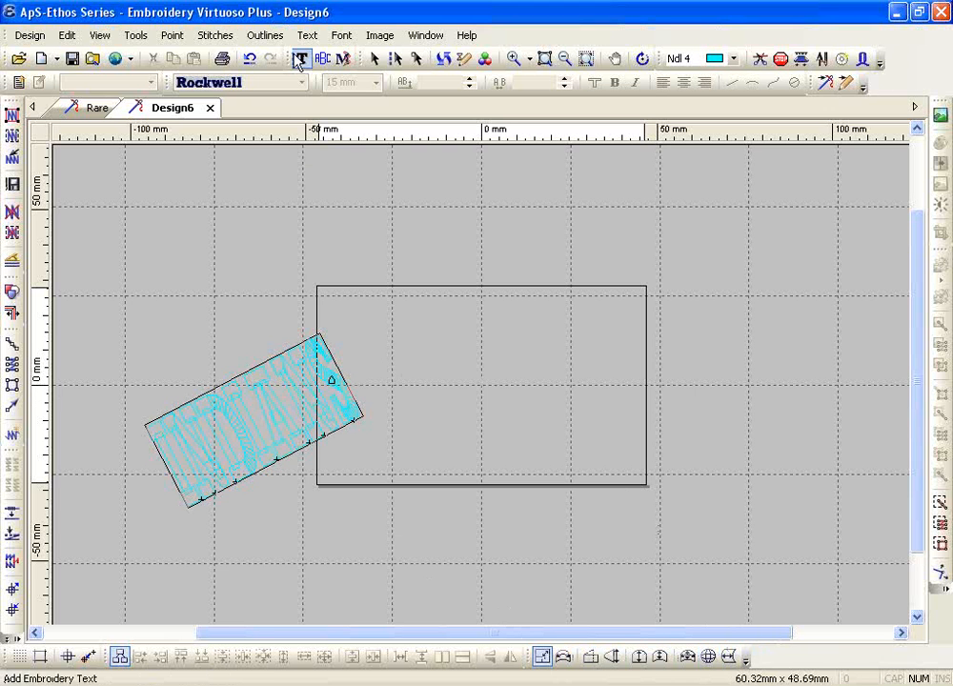
{"action": "left_click", "coordinate": [296, 380]}
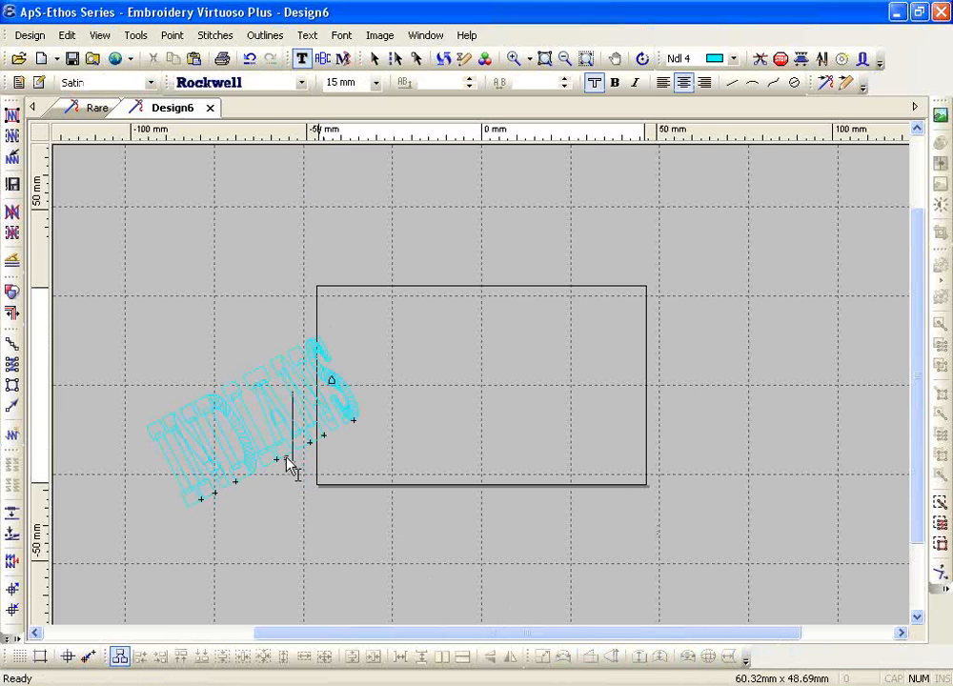
{"action": "left_click", "coordinate": [320, 366]}
{"action": "left_click", "coordinate": [393, 417]}
{"action": "left_click", "coordinate": [326, 422]}
{"action": "key", "text": "Escape"}
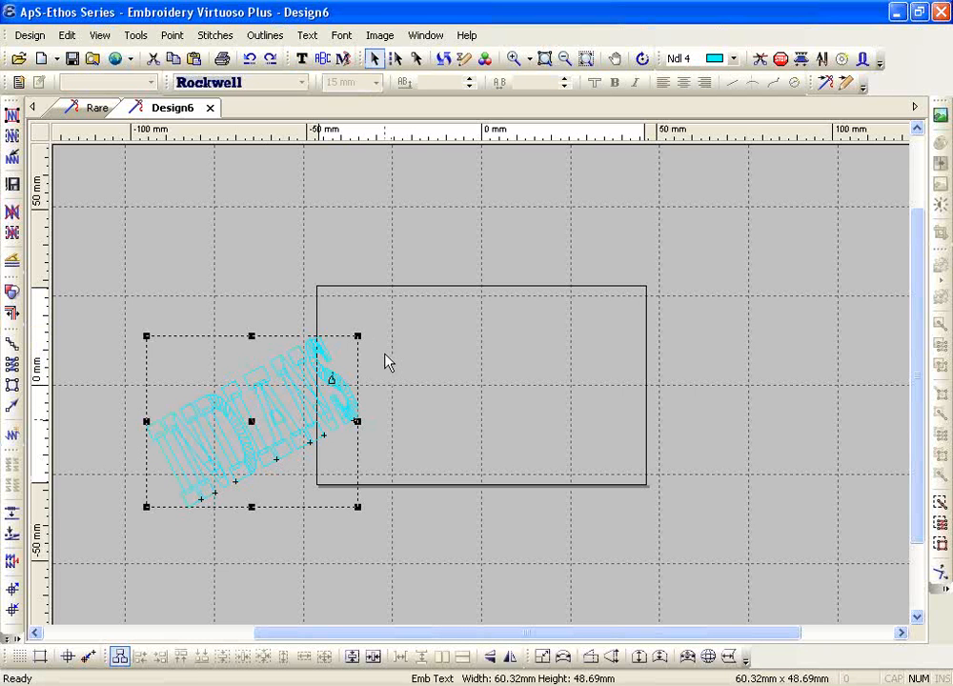
Duplicate the INDIANS text and offset the copy below and right of the original
{"action": "left_click", "coordinate": [153, 59]}
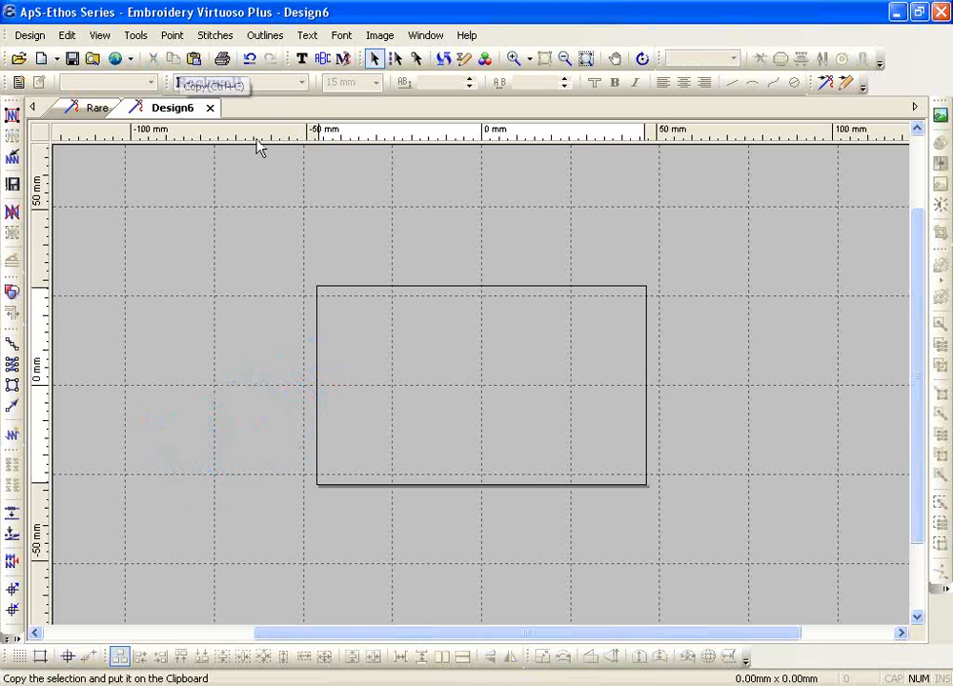
{"action": "left_click", "coordinate": [194, 59]}
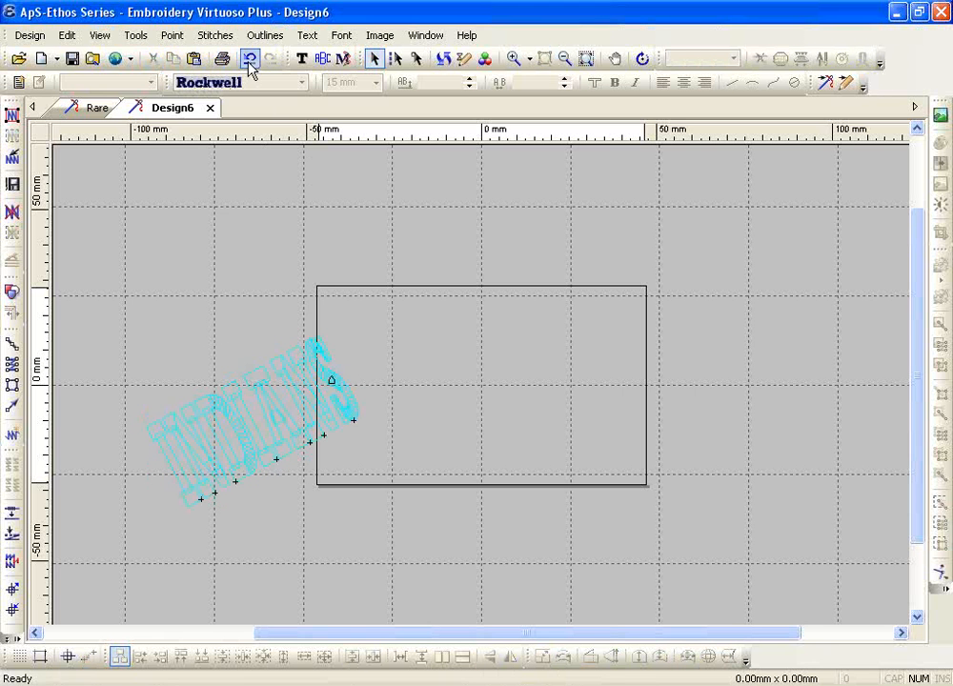
{"action": "left_click", "coordinate": [311, 396]}
{"action": "left_click", "coordinate": [174, 59]}
{"action": "left_click", "coordinate": [194, 61]}
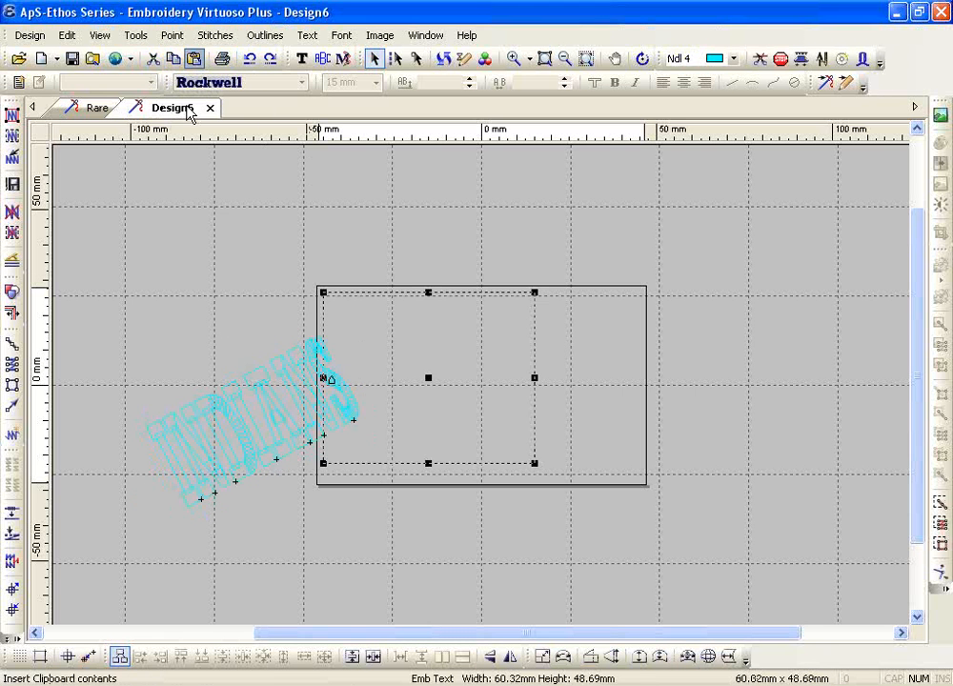
{"action": "left_click_drag", "start_coordinate": [429, 377], "coordinate": [390, 483]}
Select both INDIANS copies together and delete them, leaving the hoop empty
{"action": "left_click", "coordinate": [320, 351]}
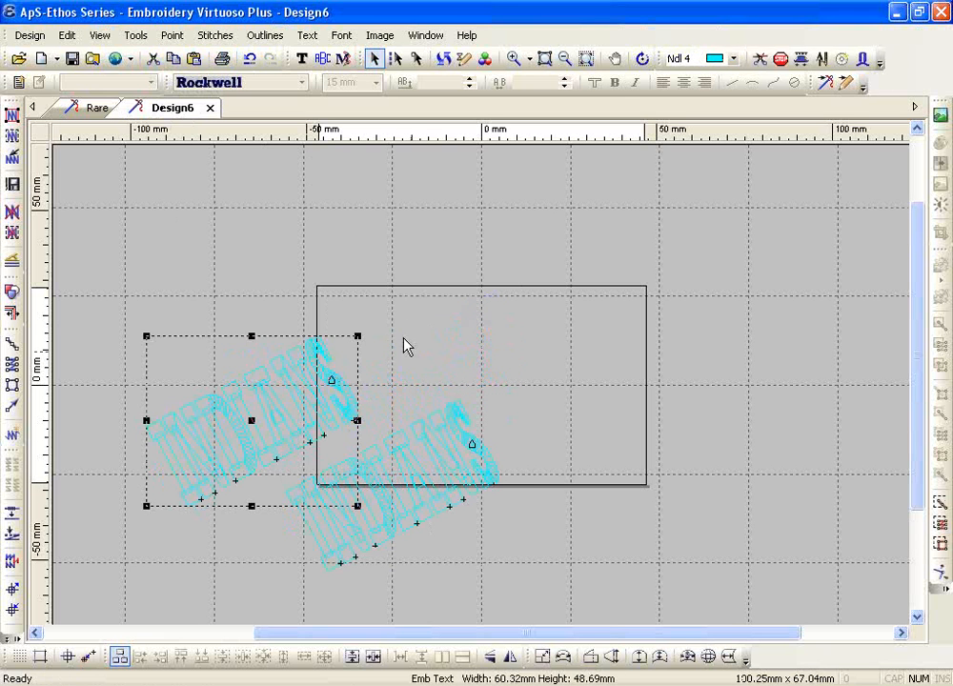
{"action": "left_click", "coordinate": [443, 387]}
{"action": "left_click", "coordinate": [461, 416]}
{"action": "left_click", "coordinate": [360, 329]}
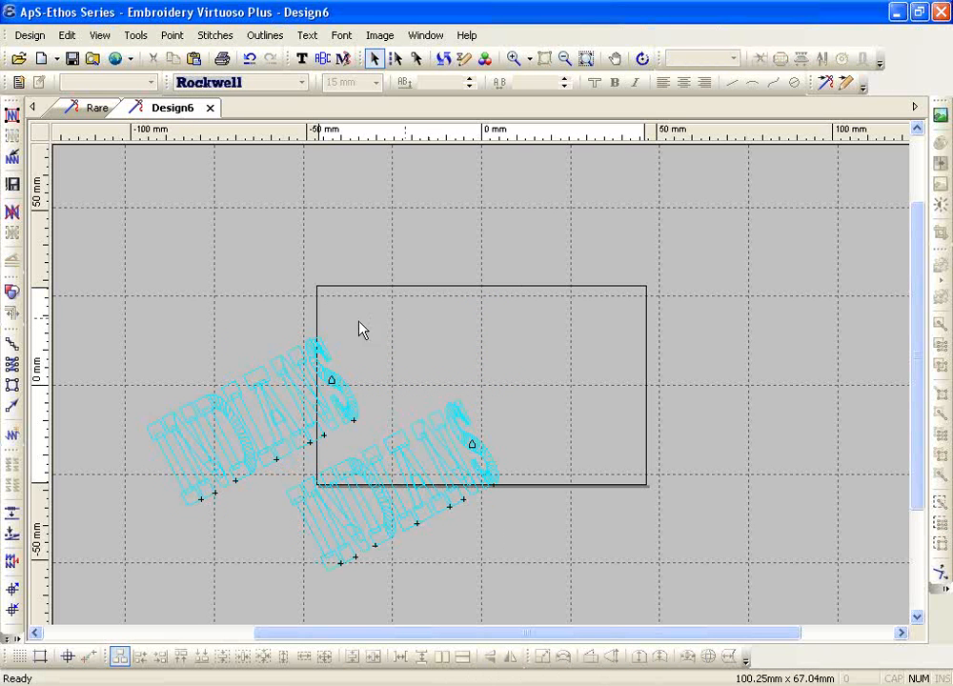
{"action": "left_click", "coordinate": [329, 363]}
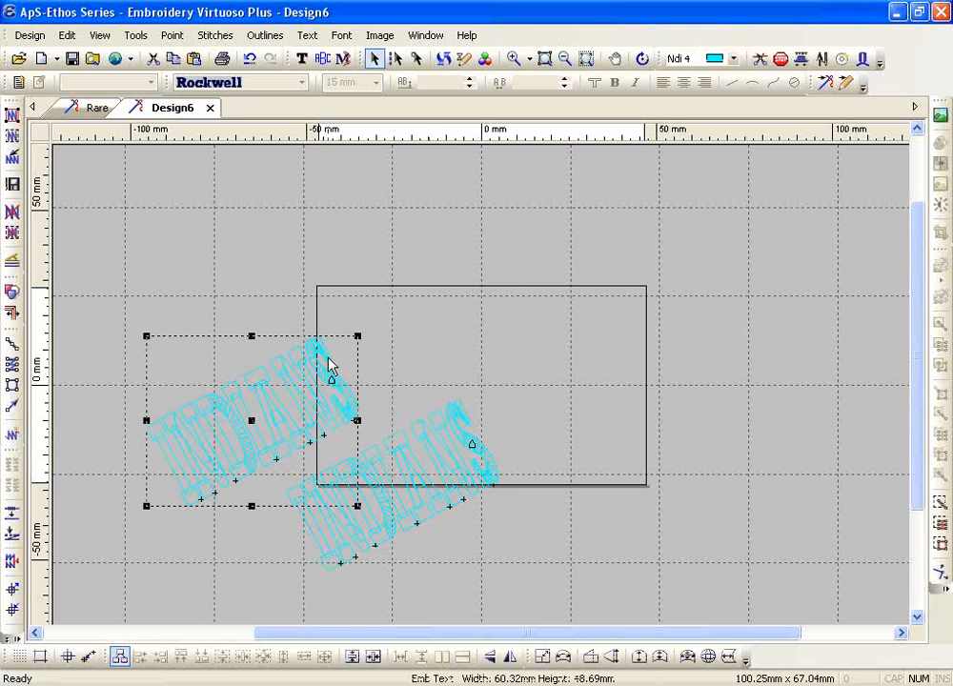
{"action": "left_click", "coordinate": [472, 435], "text": "shift"}
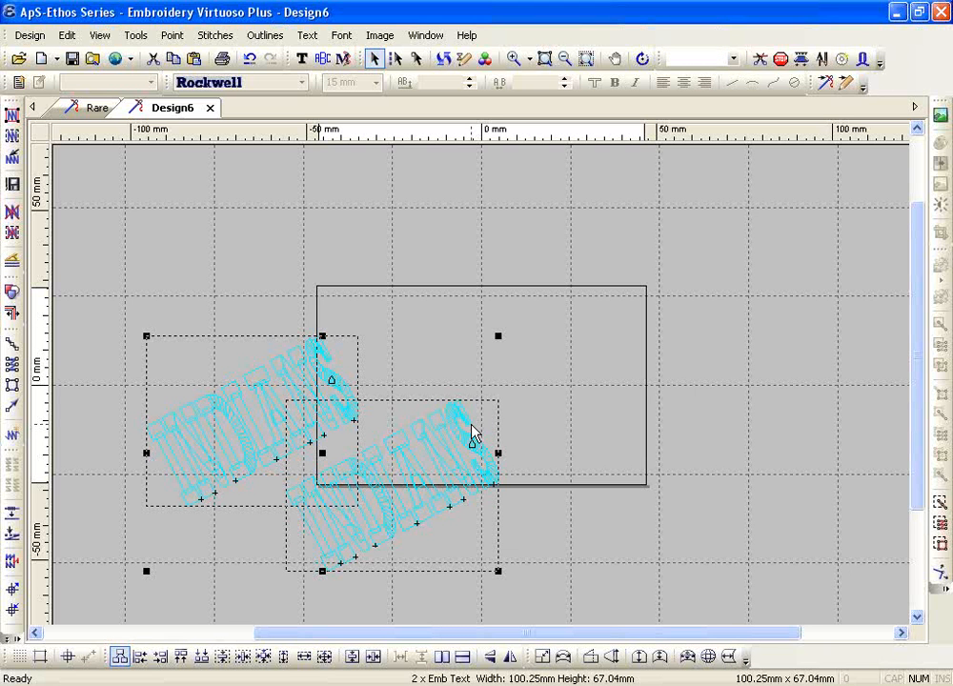
{"action": "key", "text": "Delete"}
Create straight Rockwell text reading indians in the hoop
{"action": "left_click", "coordinate": [302, 59]}
{"action": "left_click", "coordinate": [358, 379]}
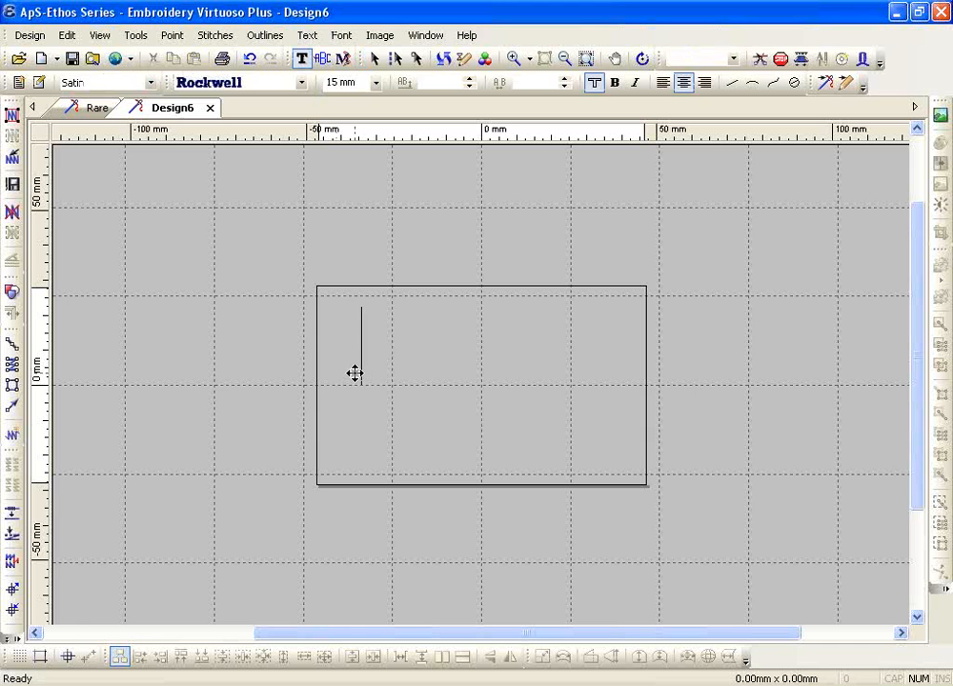
{"action": "type", "text": "indians"}
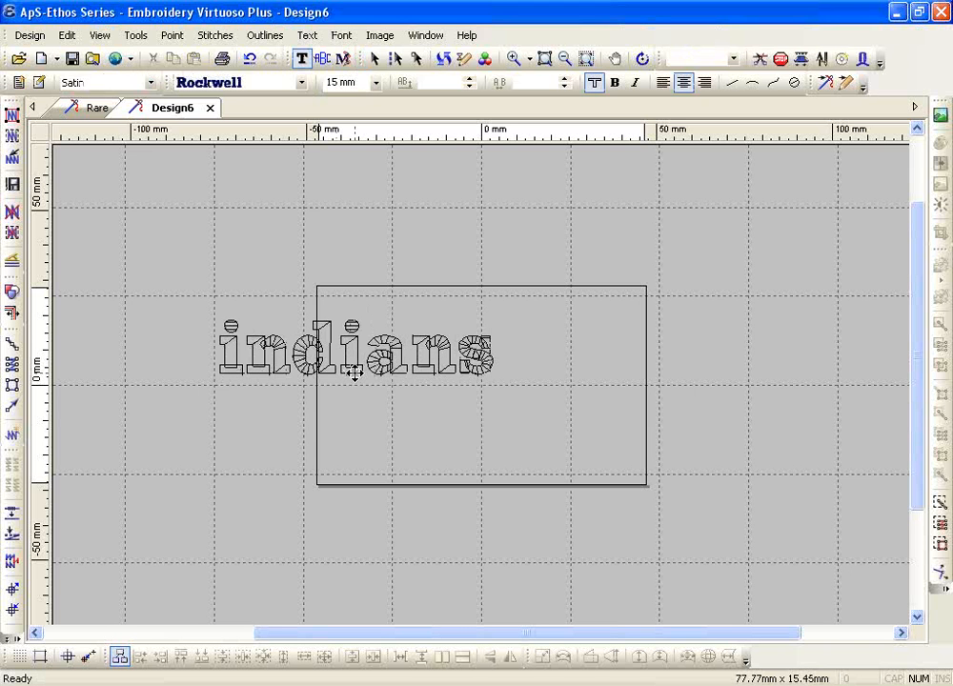
{"action": "key", "text": "Escape"}
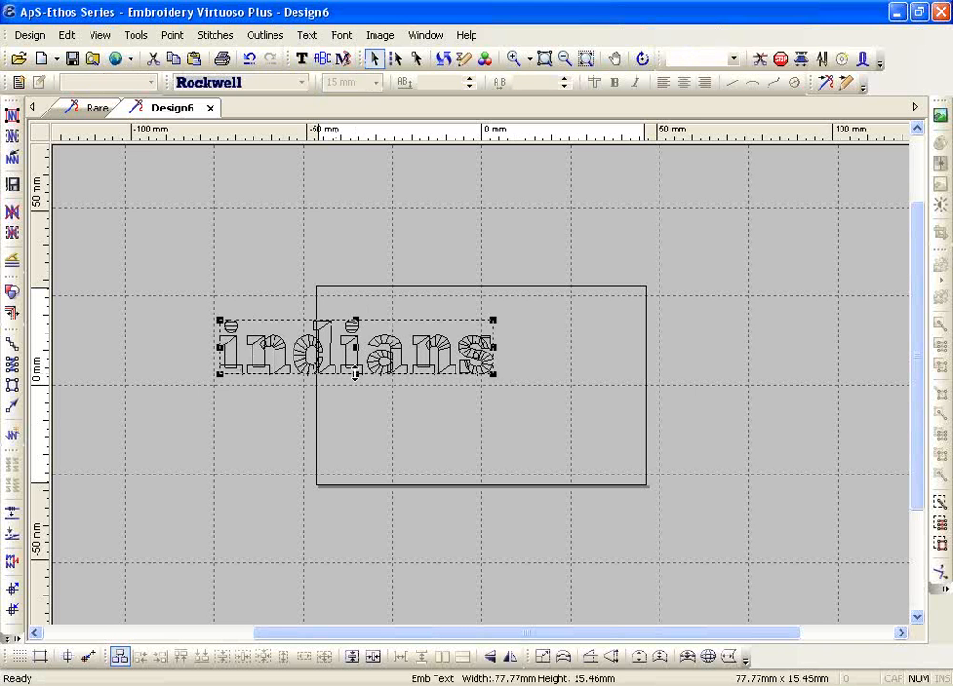
Try fitting indians along an arc, then undo it back to straight text
{"action": "left_click", "coordinate": [563, 660]}
{"action": "left_click", "coordinate": [391, 457]}
{"action": "left_click", "coordinate": [572, 416]}
{"action": "left_click", "coordinate": [456, 396]}
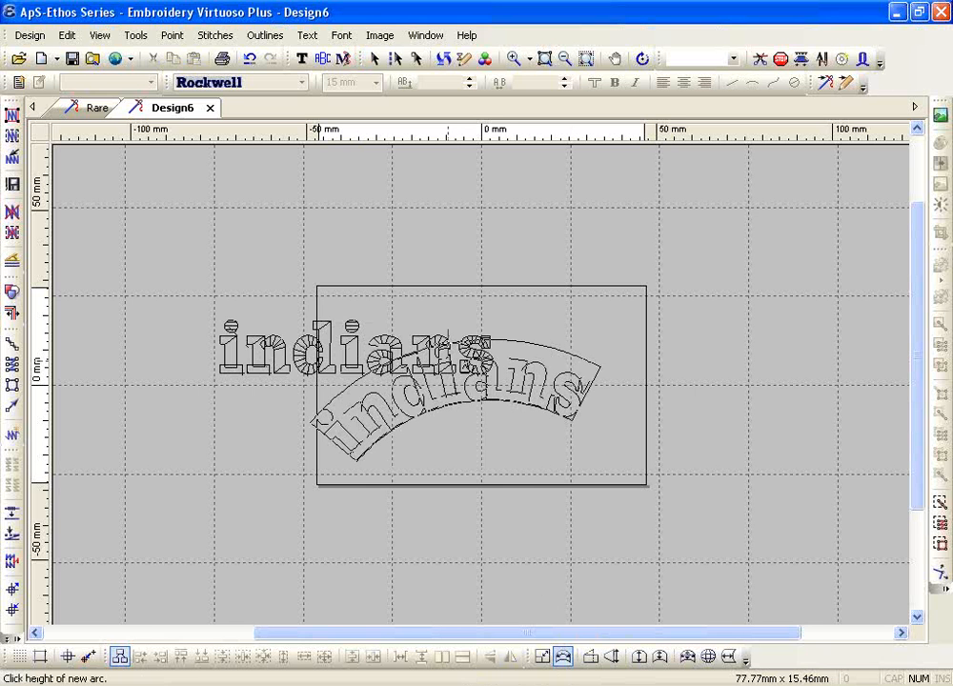
{"action": "left_click", "coordinate": [439, 342]}
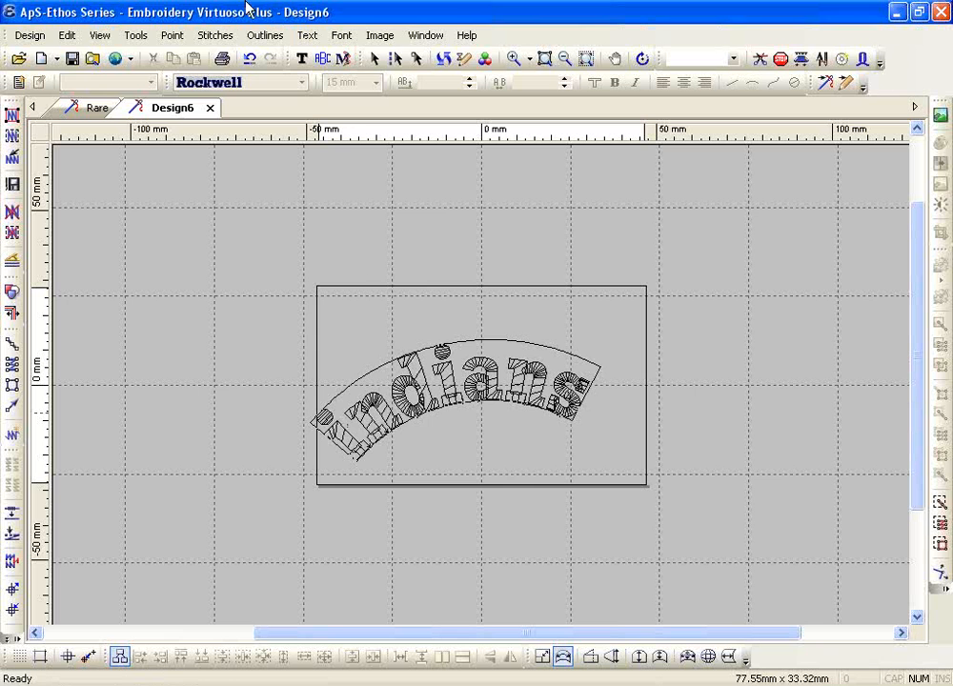
{"action": "left_click", "coordinate": [258, 57]}
{"action": "left_click", "coordinate": [258, 57]}
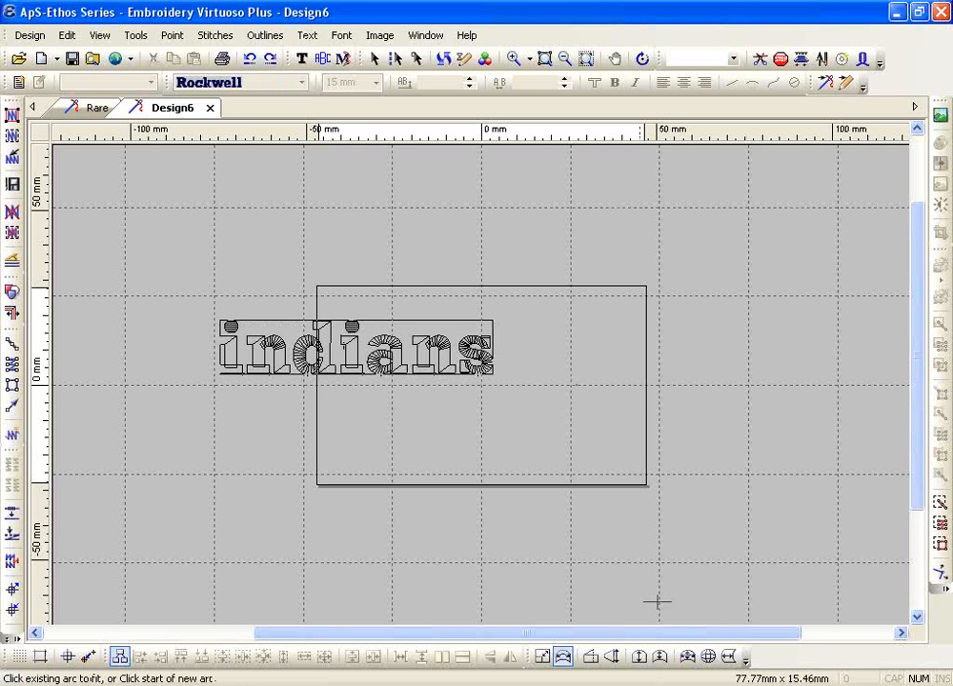
{"action": "left_click", "coordinate": [592, 658]}
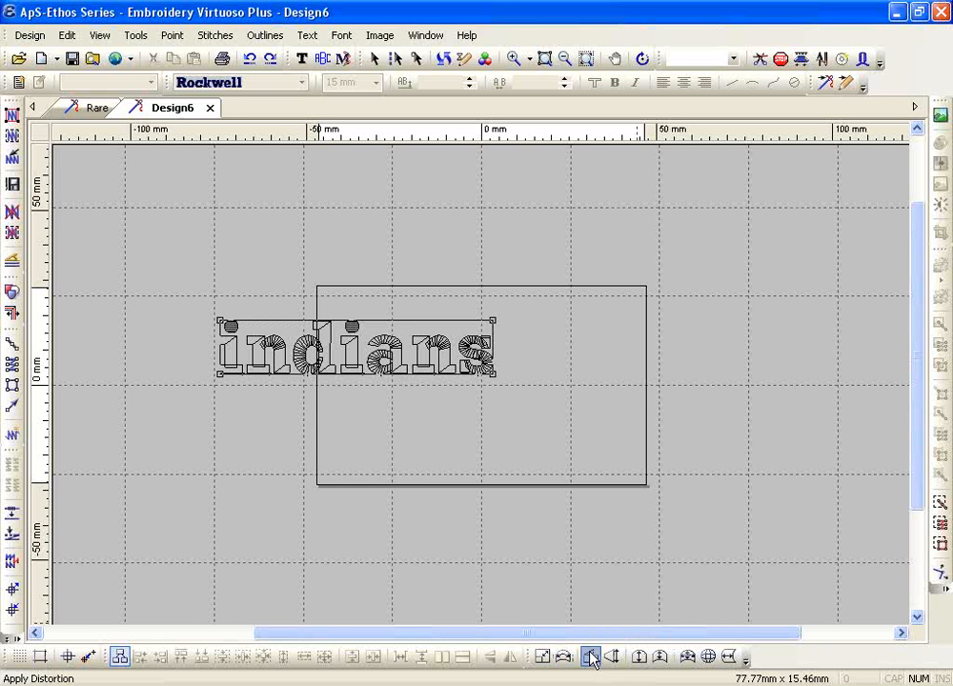
{"action": "left_click", "coordinate": [491, 317]}
{"action": "left_click", "coordinate": [508, 265]}
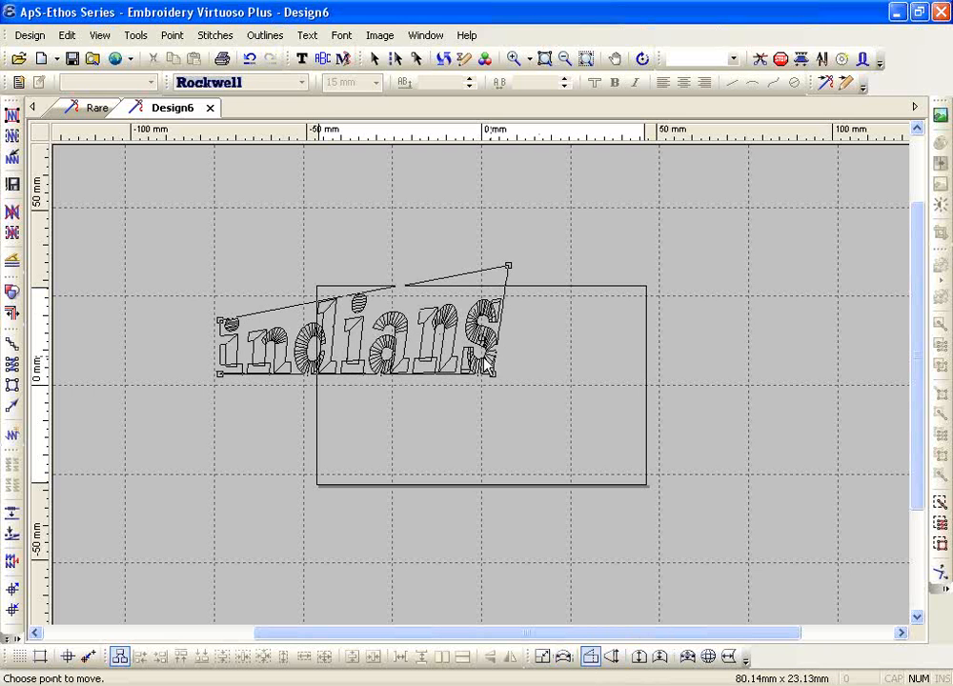
{"action": "left_click", "coordinate": [493, 373]}
{"action": "left_click", "coordinate": [444, 461]}
{"action": "left_click", "coordinate": [221, 320]}
{"action": "left_click", "coordinate": [229, 251]}
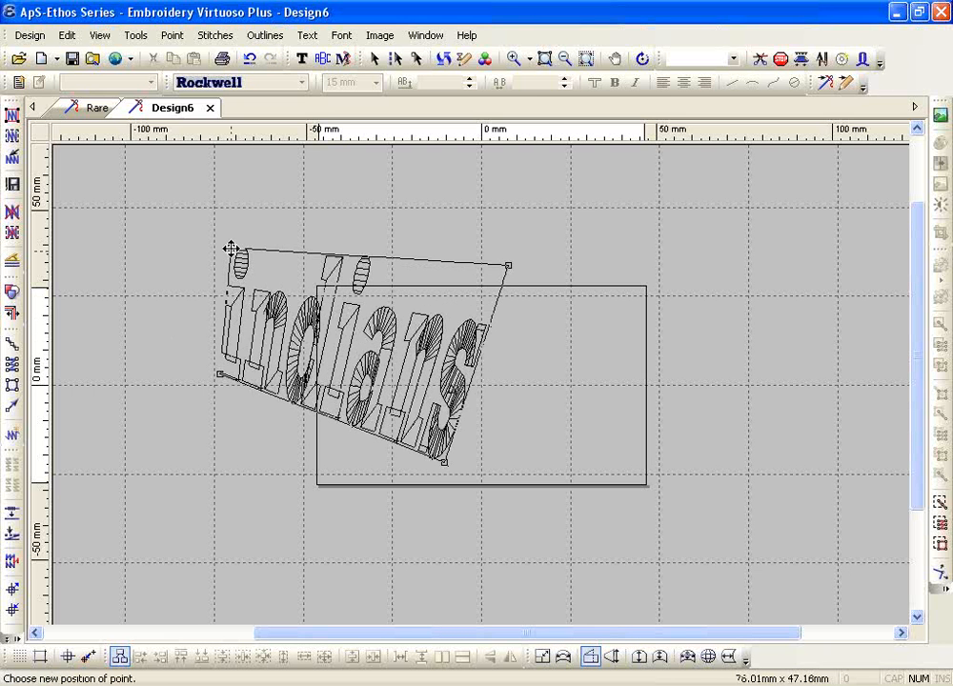
{"action": "left_click", "coordinate": [221, 373]}
{"action": "left_click", "coordinate": [299, 410]}
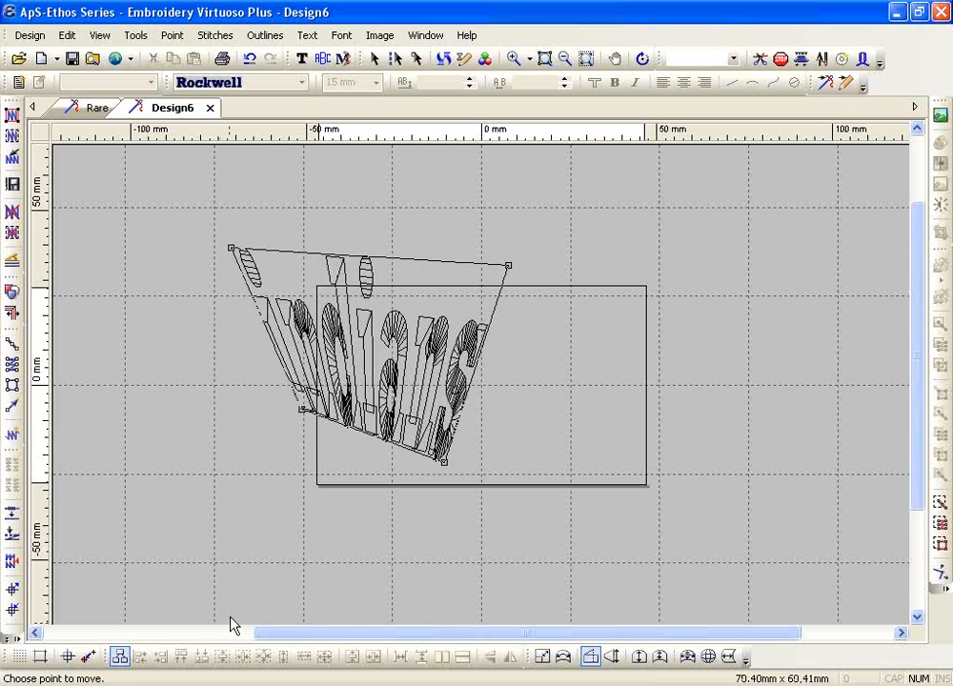
{"action": "left_click", "coordinate": [302, 410]}
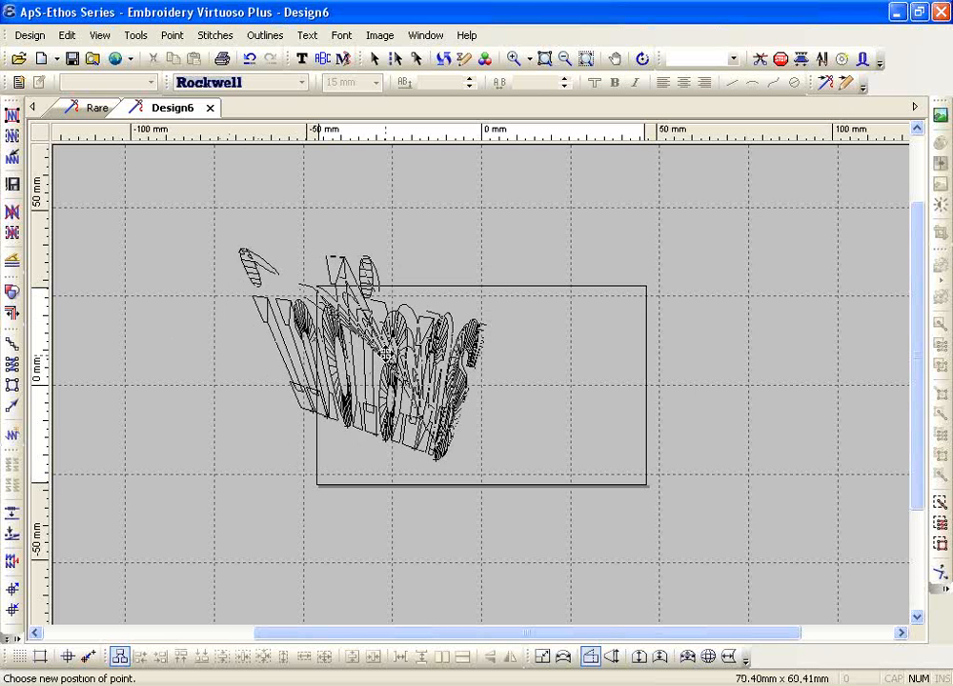
{"action": "left_click", "coordinate": [438, 458]}
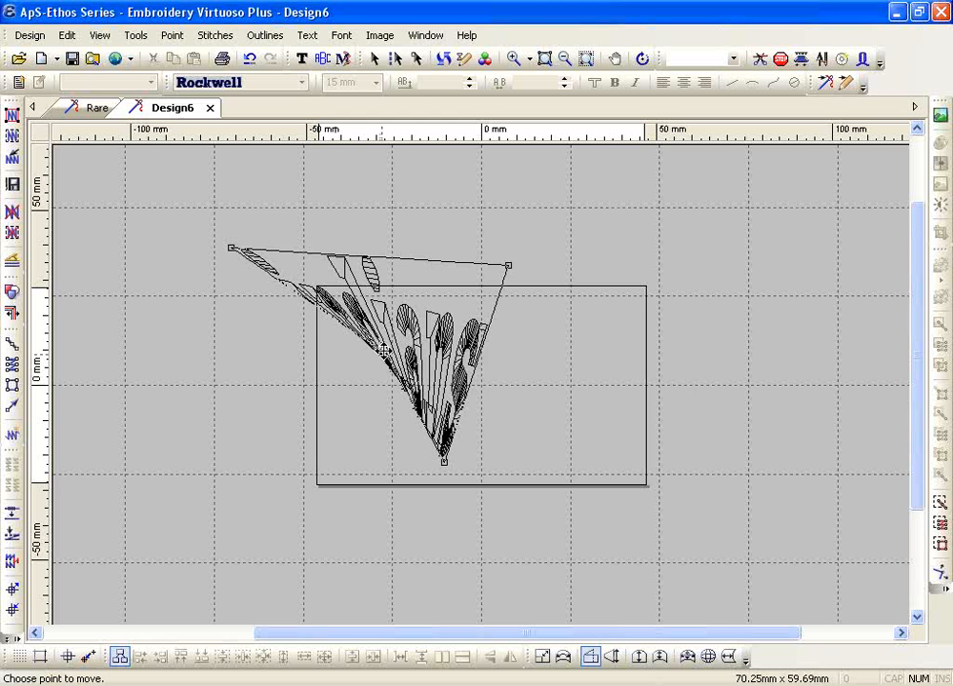
{"action": "left_click", "coordinate": [441, 459]}
{"action": "left_click", "coordinate": [149, 453]}
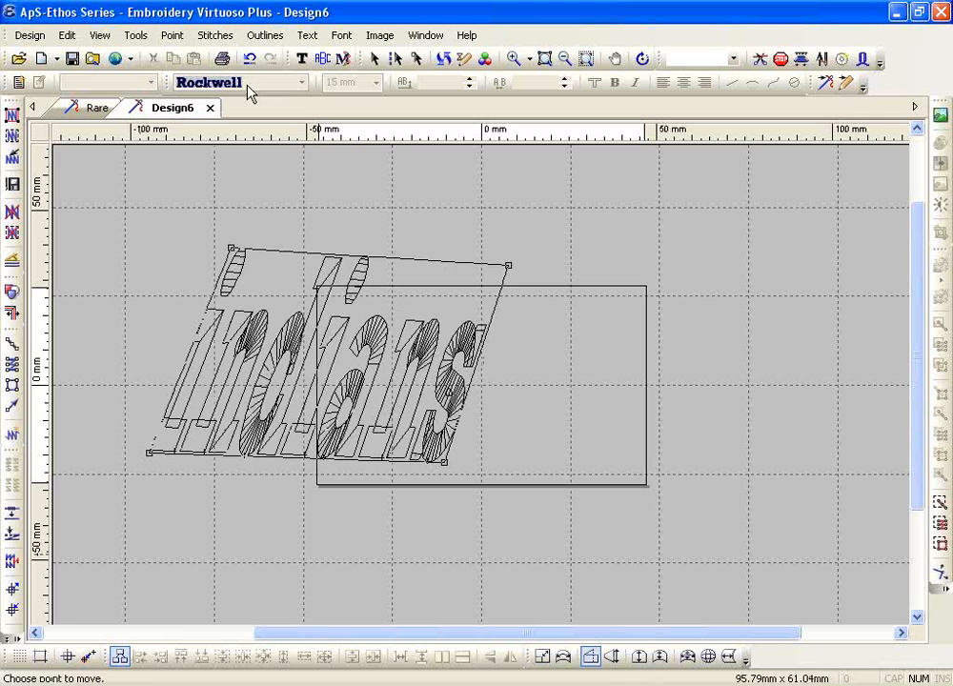
{"action": "left_click", "coordinate": [250, 59]}
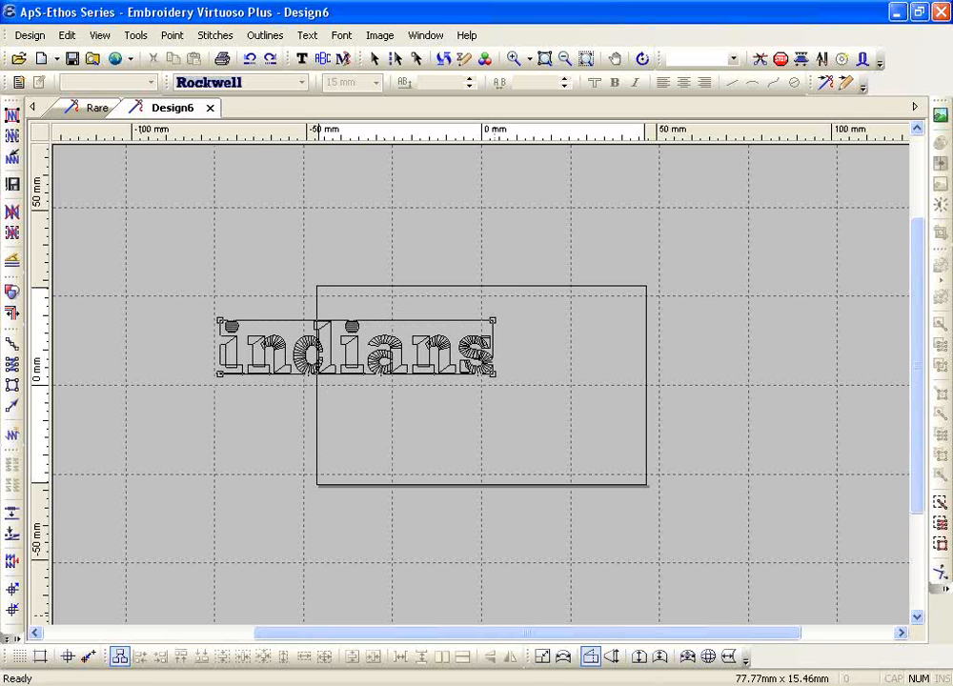
Try a perspective distortion on indian by moving its lower corners, then undo it
{"action": "left_click", "coordinate": [612, 658]}
{"action": "left_click", "coordinate": [491, 376]}
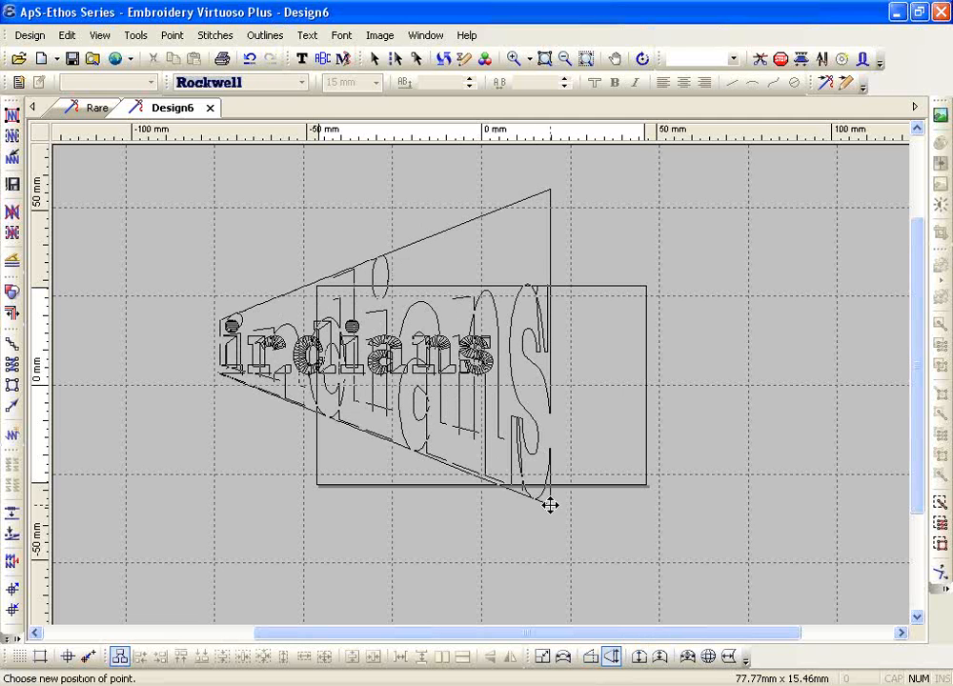
{"action": "left_click", "coordinate": [550, 505]}
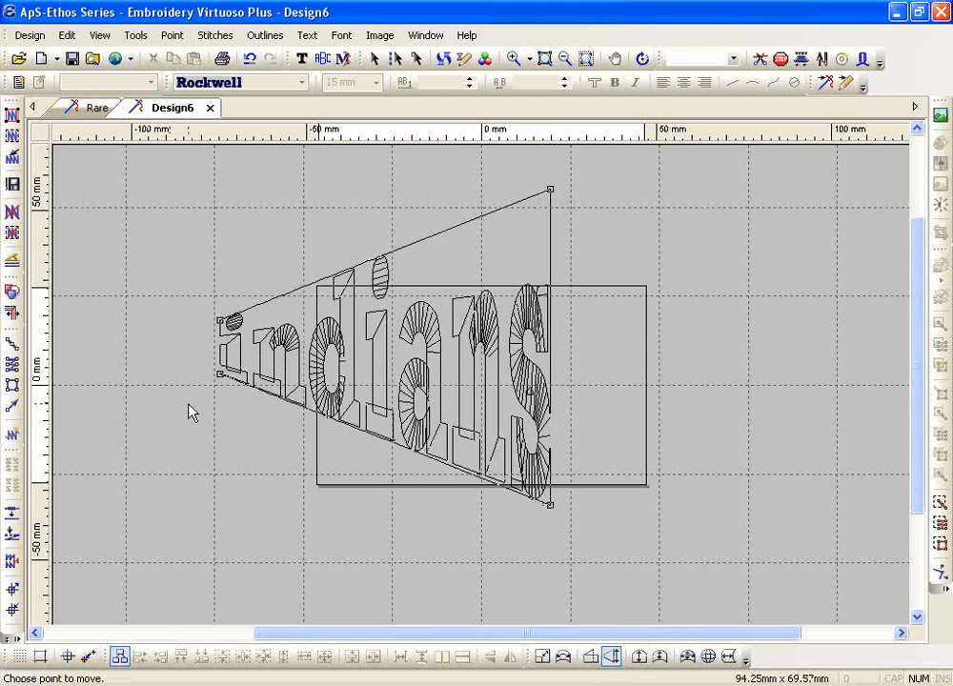
{"action": "left_click", "coordinate": [221, 373]}
{"action": "left_click", "coordinate": [220, 374]}
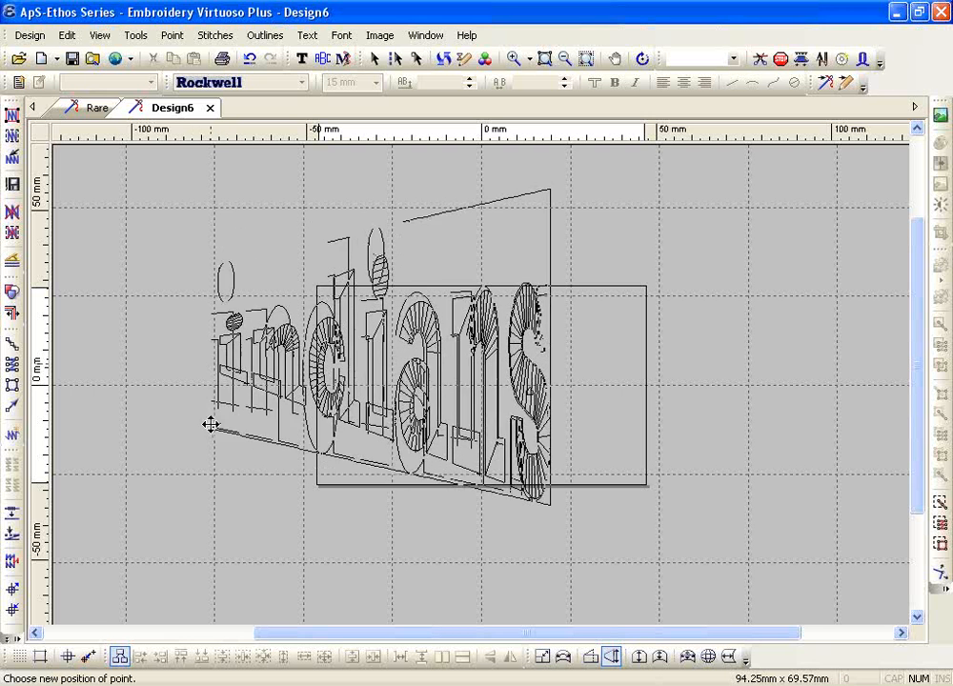
{"action": "left_click", "coordinate": [190, 372]}
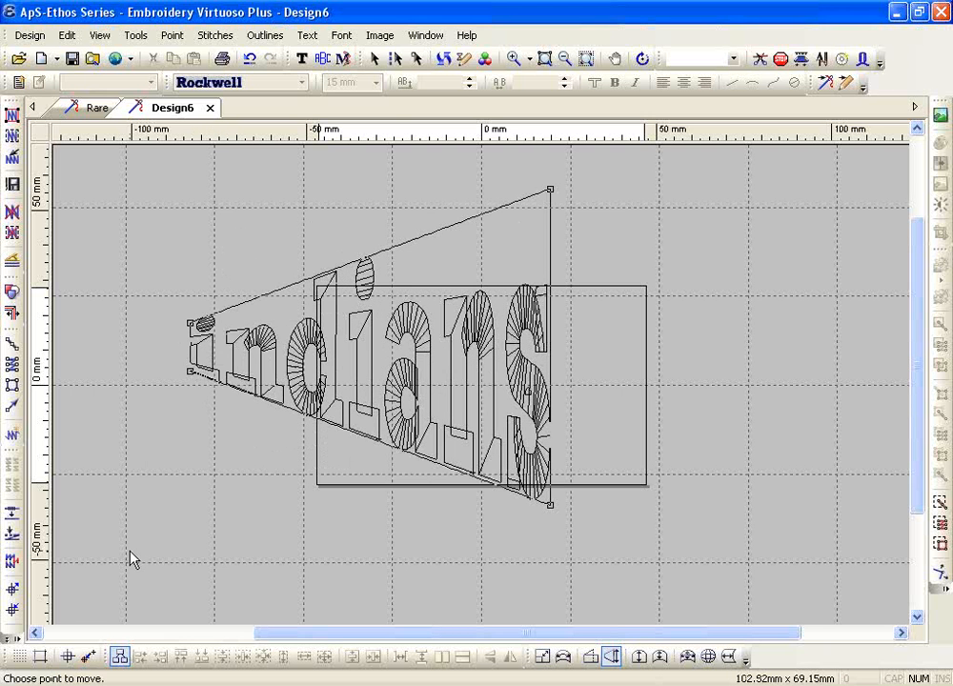
{"action": "left_click", "coordinate": [253, 60]}
{"action": "left_click", "coordinate": [253, 60]}
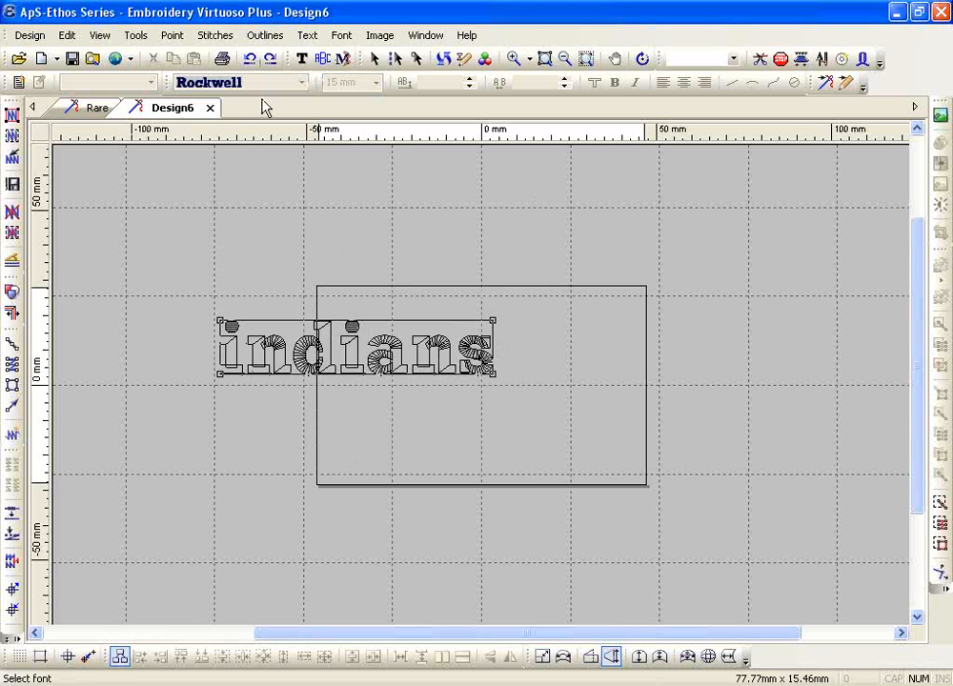
Try semi-bridge arches and an oval reshape on indian, undoing each change
{"action": "left_click", "coordinate": [639, 658]}
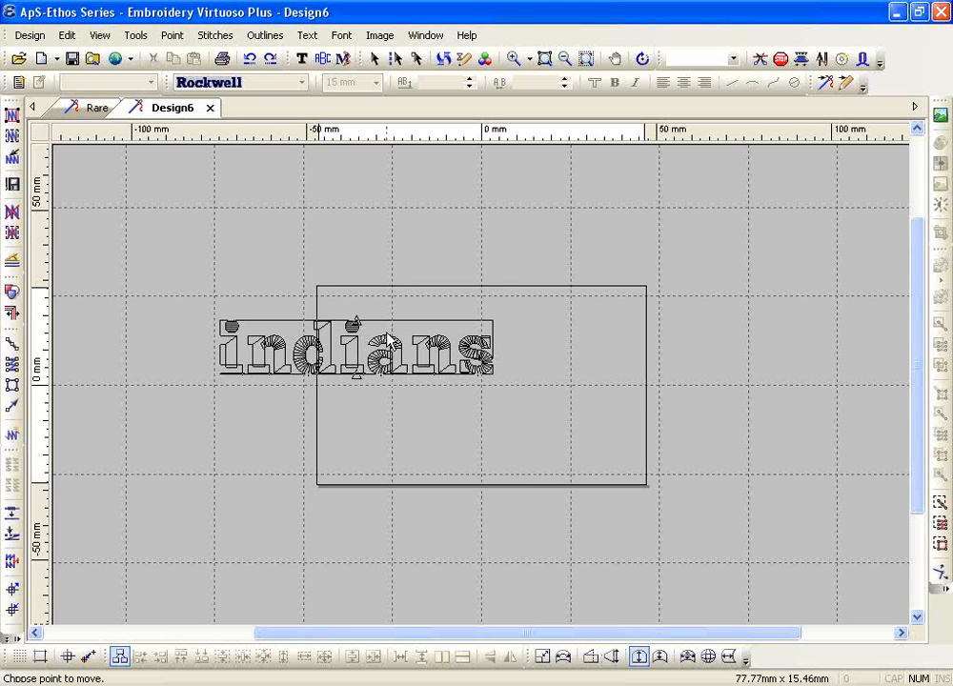
{"action": "left_click_drag", "start_coordinate": [354, 325], "coordinate": [337, 250]}
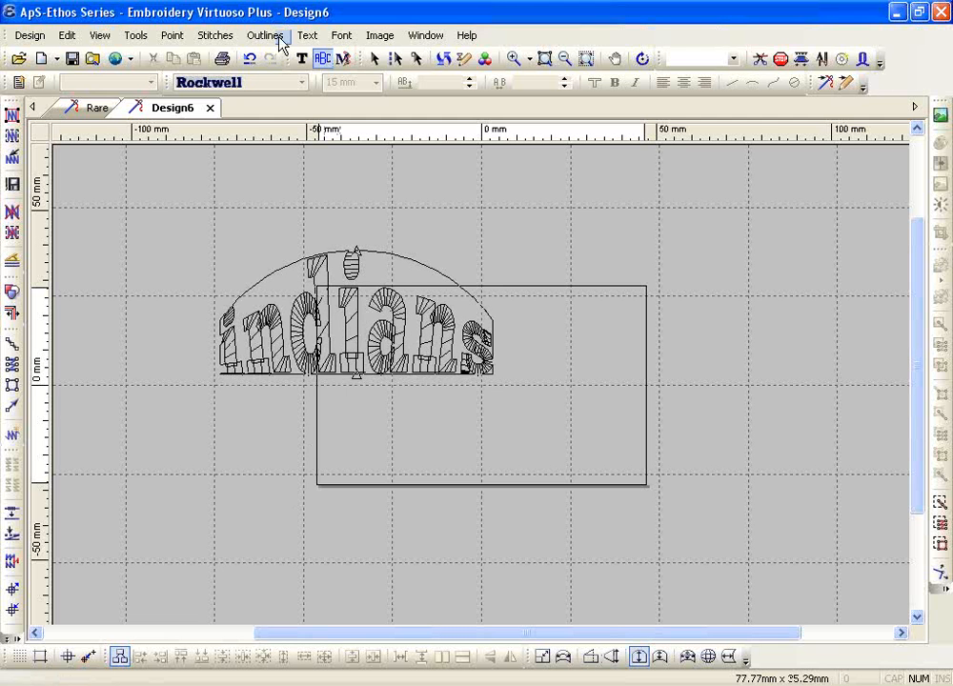
{"action": "left_click", "coordinate": [250, 59]}
{"action": "left_click_drag", "start_coordinate": [356, 377], "coordinate": [355, 450]}
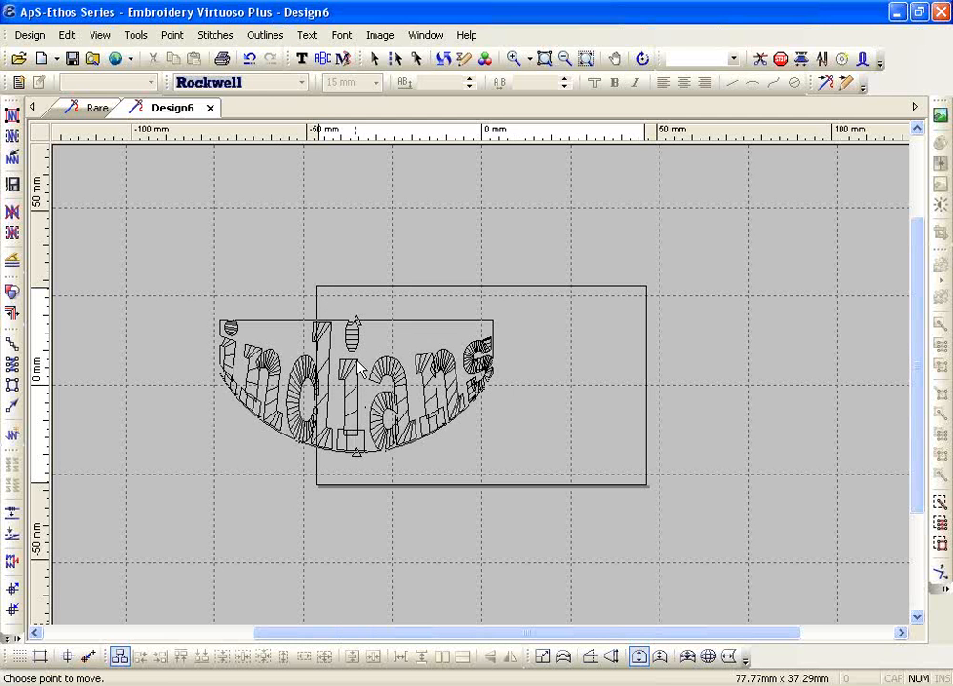
{"action": "left_click", "coordinate": [352, 332]}
{"action": "left_click", "coordinate": [353, 386]}
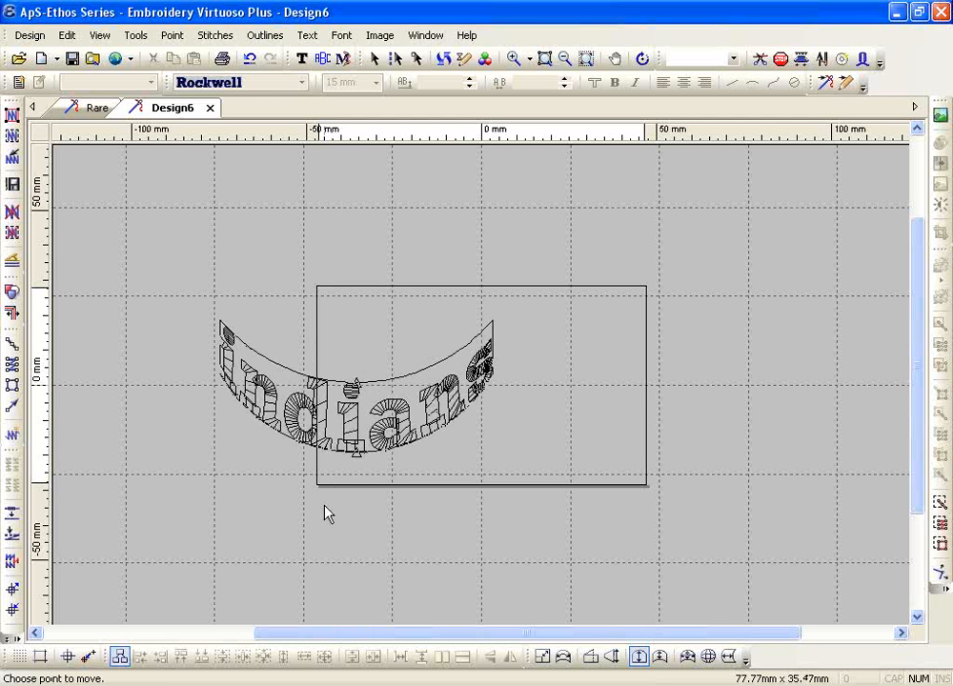
{"action": "left_click", "coordinate": [350, 382]}
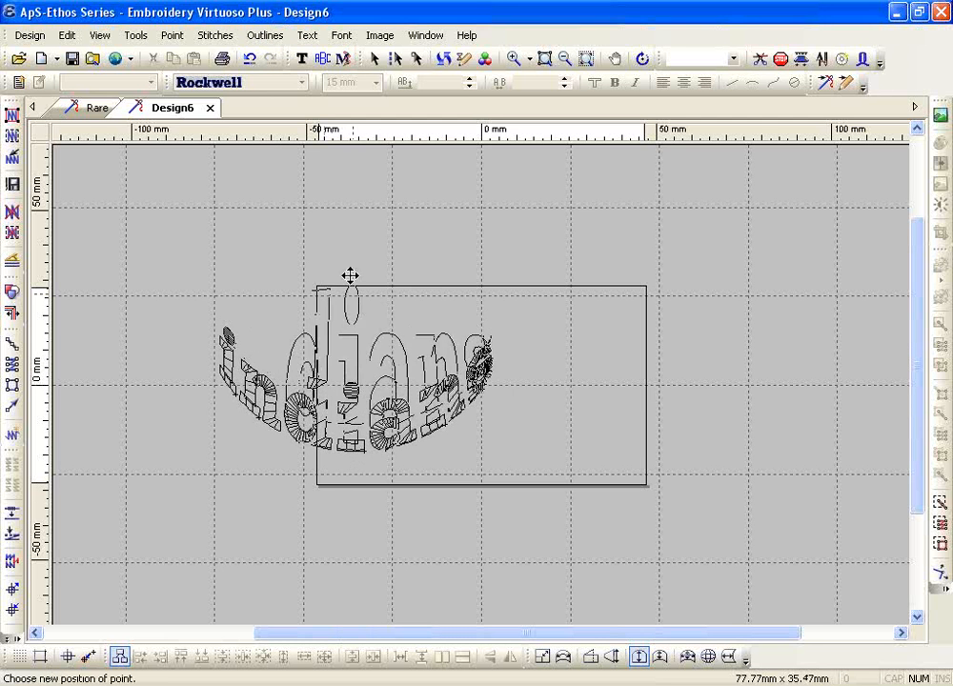
{"action": "left_click", "coordinate": [356, 240]}
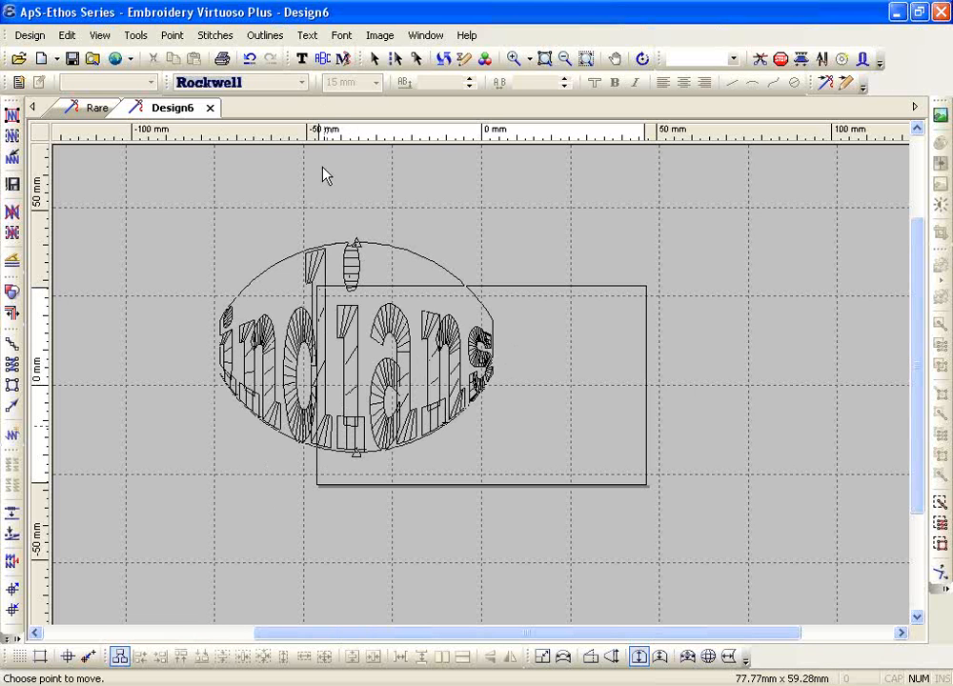
{"action": "left_click", "coordinate": [250, 59]}
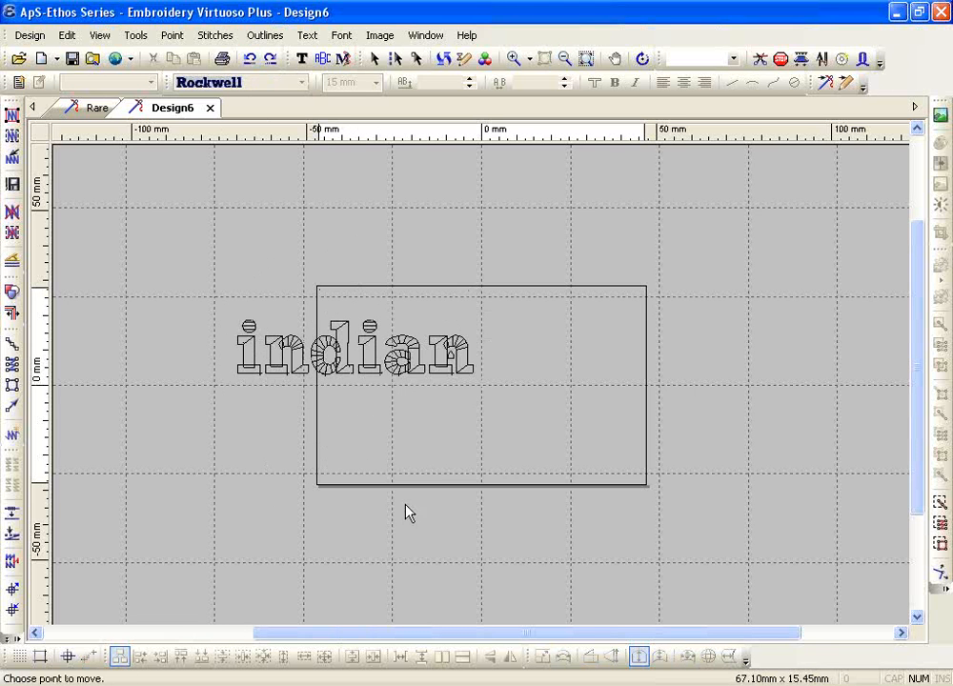
Try a bridge arch on the indian text, then revert it to straight lettering
{"action": "key", "text": "Escape"}
{"action": "left_click", "coordinate": [401, 372]}
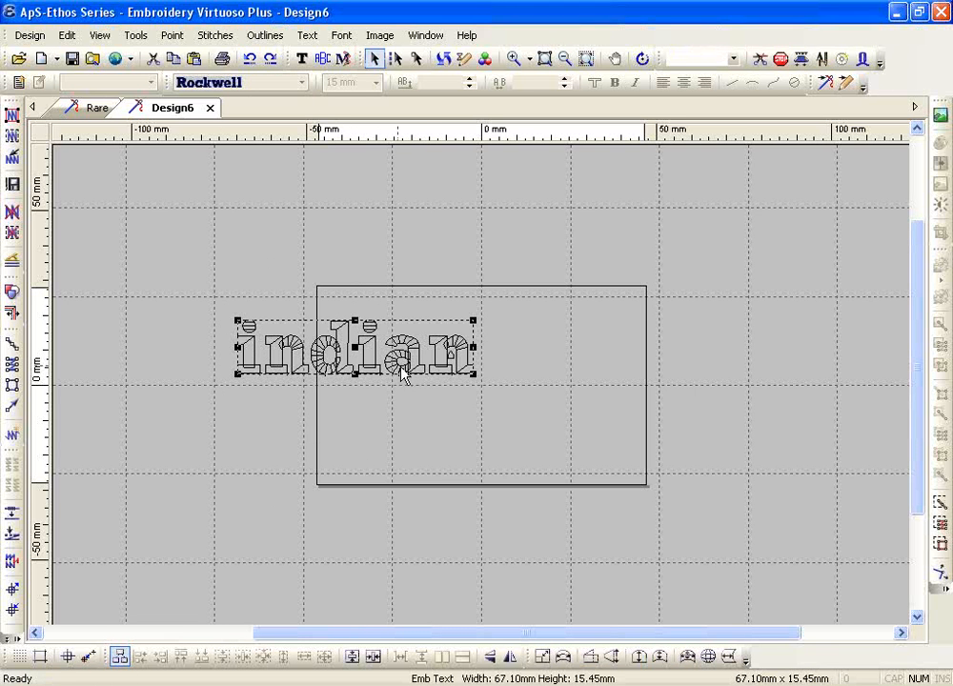
{"action": "left_click", "coordinate": [658, 660]}
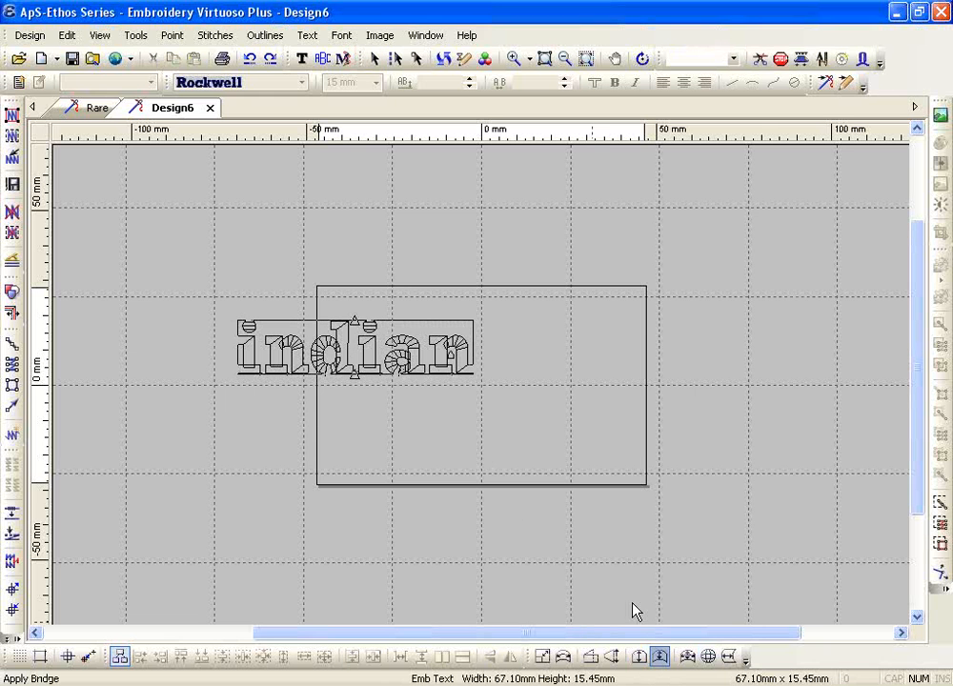
{"action": "left_click", "coordinate": [354, 378]}
{"action": "left_click", "coordinate": [355, 337]}
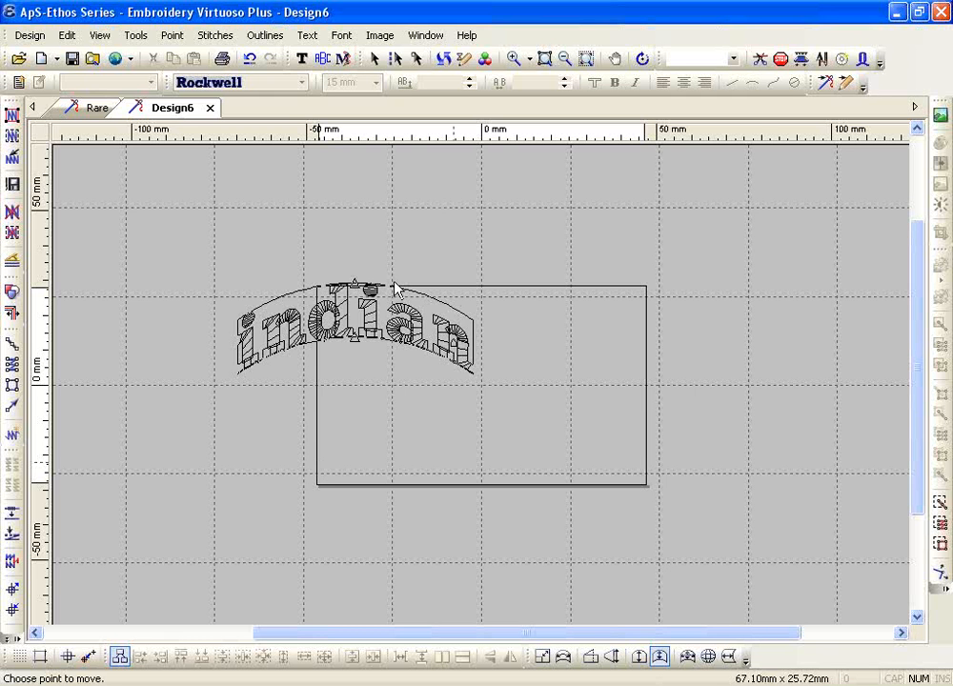
{"action": "left_click", "coordinate": [248, 60]}
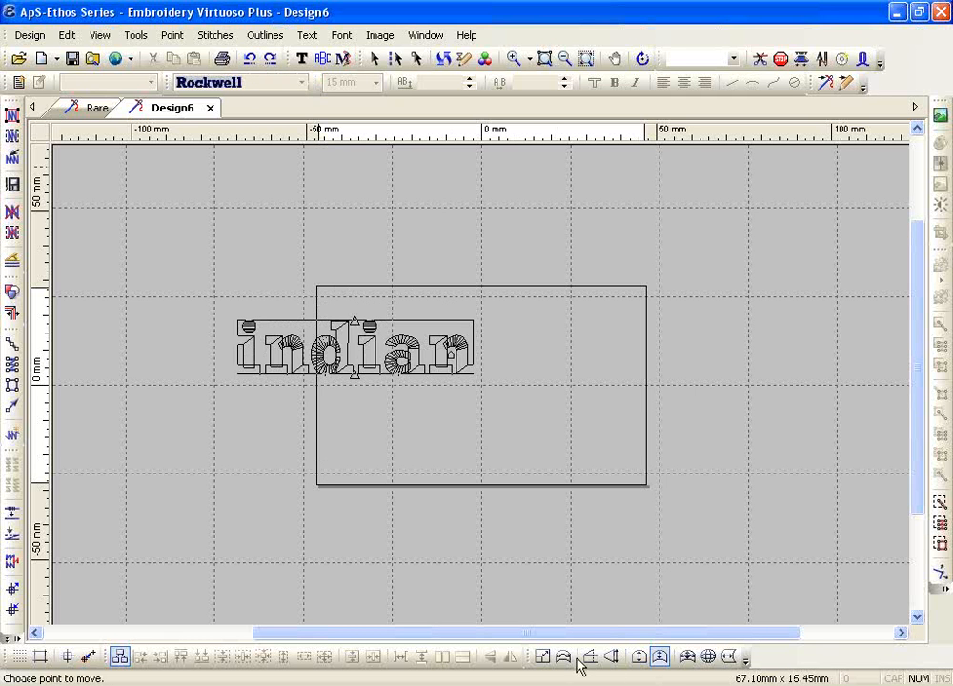
Try an arc distortion raising indian's bottom-centre point, then undo it
{"action": "left_click", "coordinate": [687, 657]}
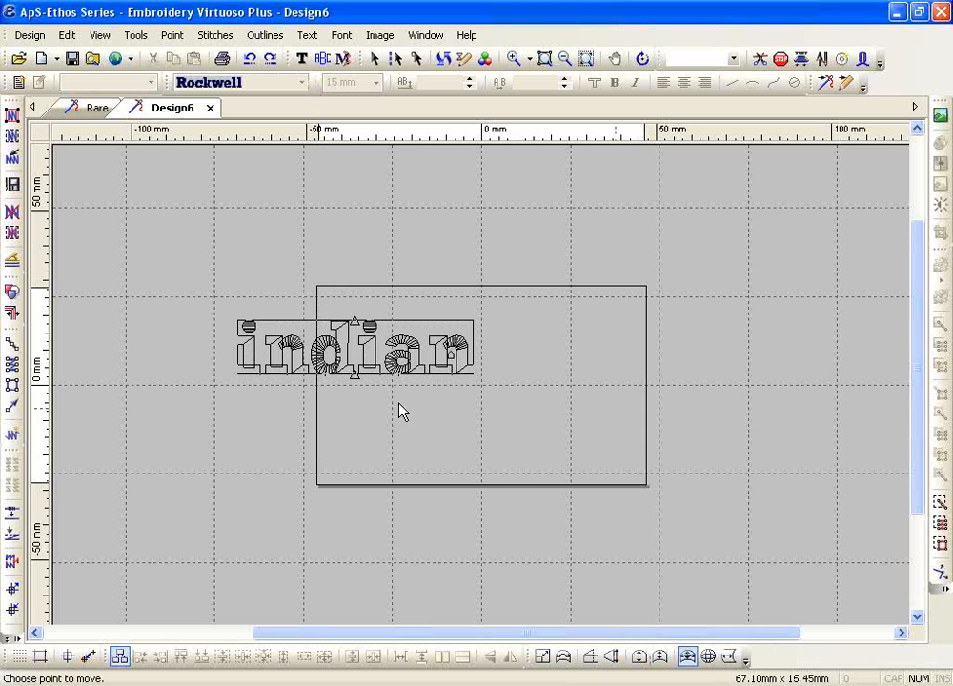
{"action": "left_click", "coordinate": [352, 373]}
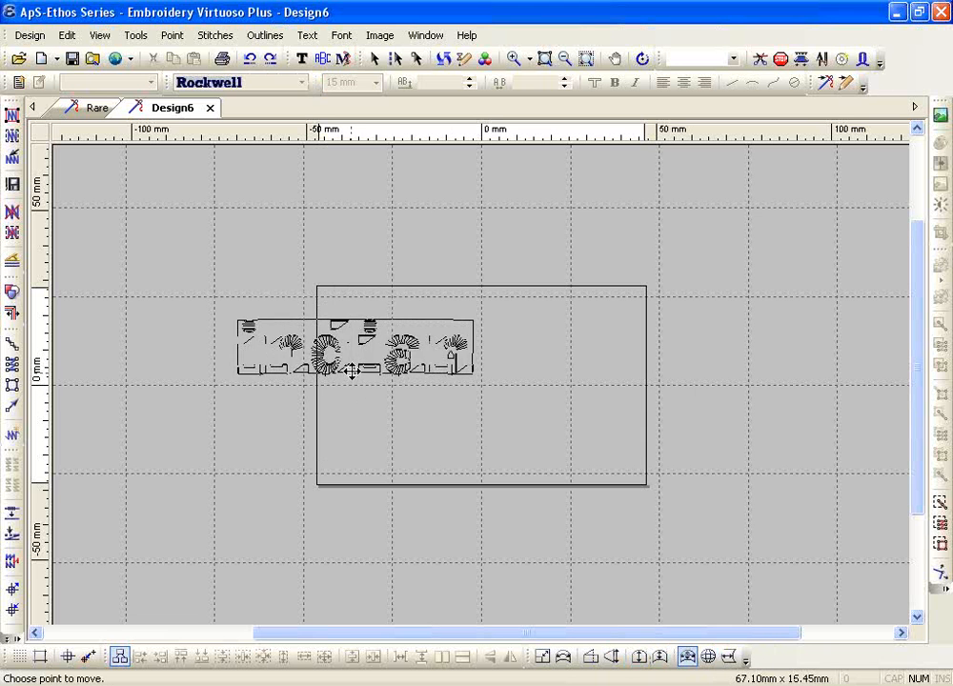
{"action": "left_click", "coordinate": [353, 296]}
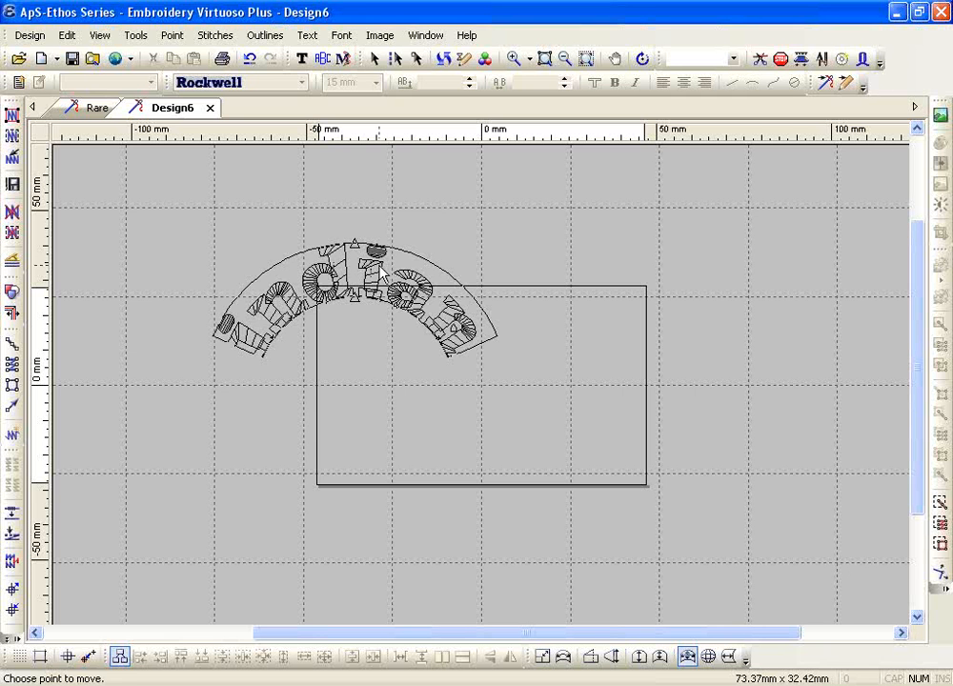
{"action": "left_click", "coordinate": [249, 59]}
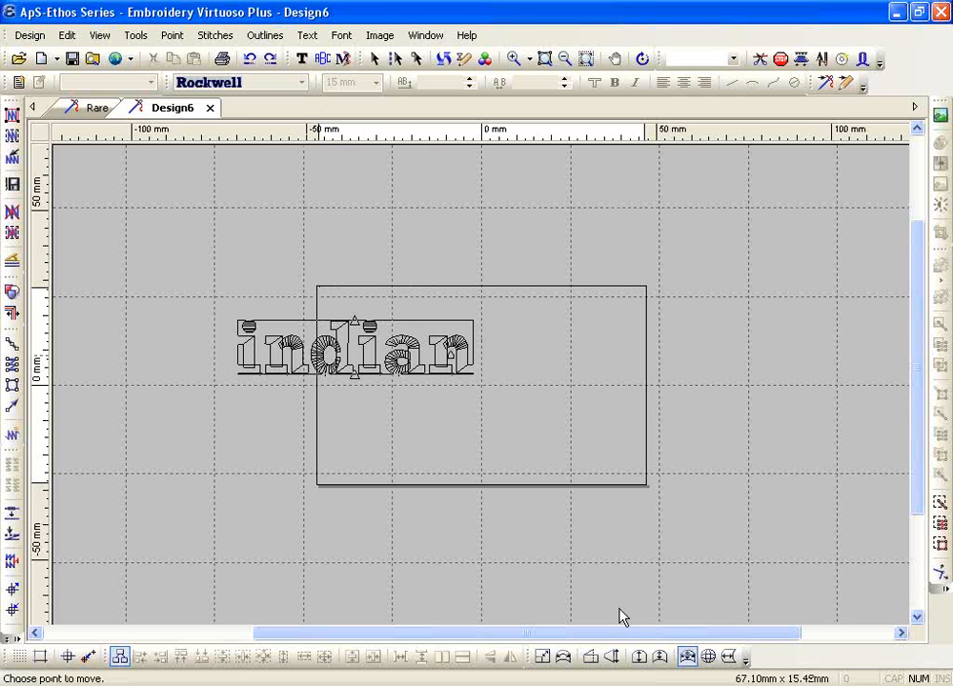
Try a globe distortion turning indian into an oval, then undo it
{"action": "left_click", "coordinate": [709, 656]}
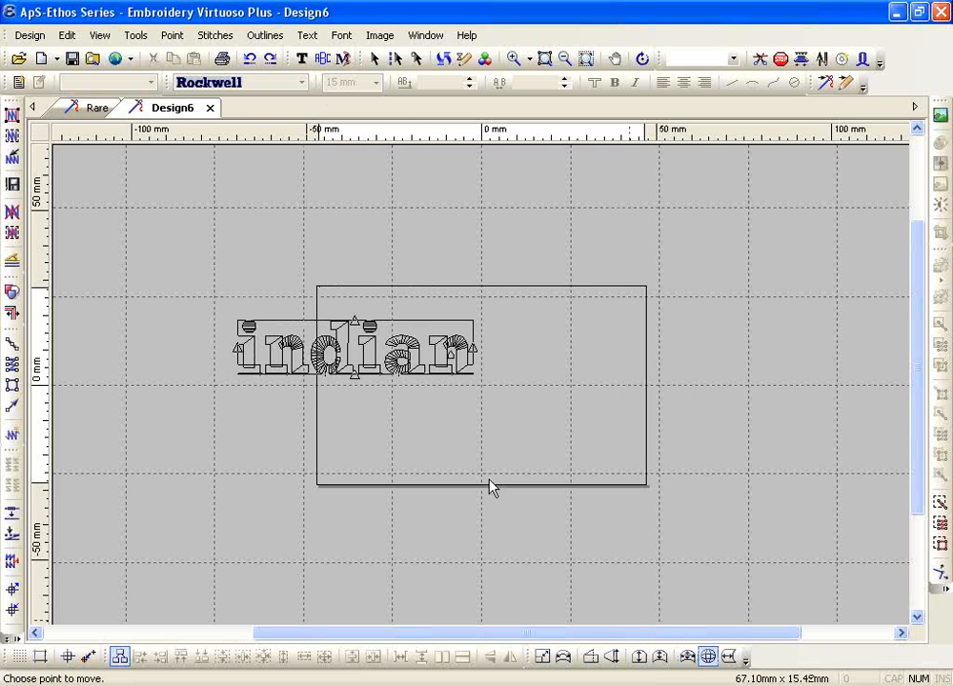
{"action": "left_click", "coordinate": [353, 376]}
{"action": "left_click", "coordinate": [353, 452]}
{"action": "left_click", "coordinate": [479, 348]}
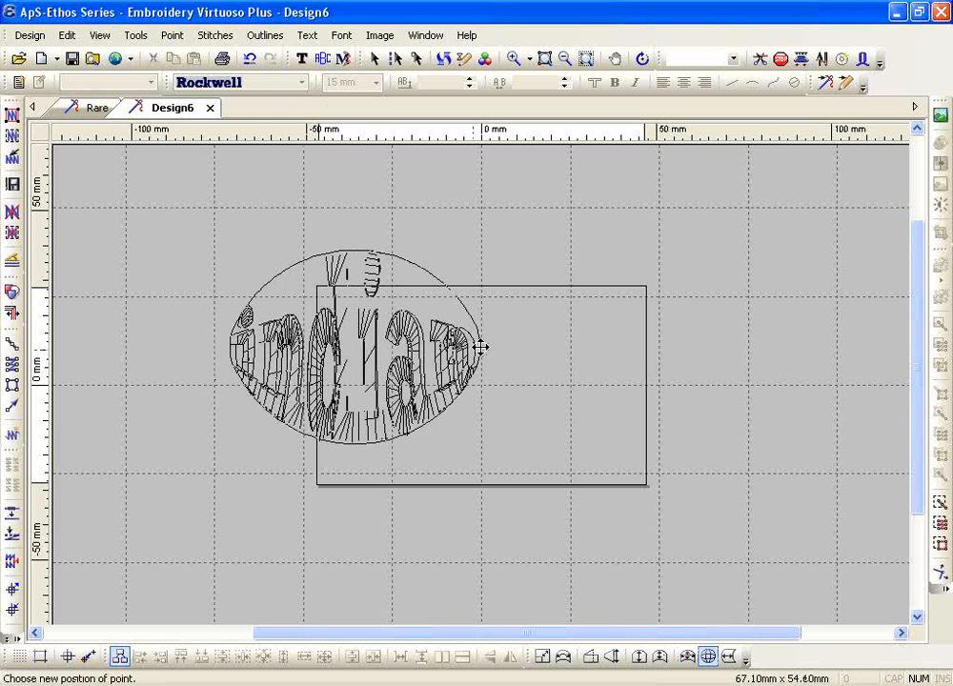
{"action": "left_click", "coordinate": [478, 347]}
{"action": "key", "text": "Escape"}
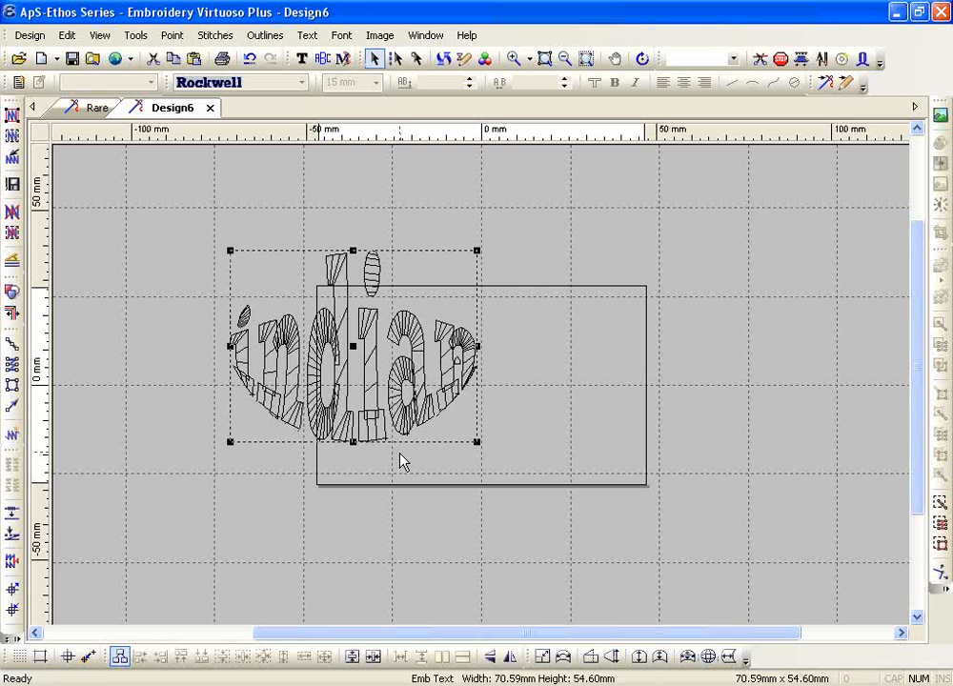
{"action": "left_click", "coordinate": [251, 60]}
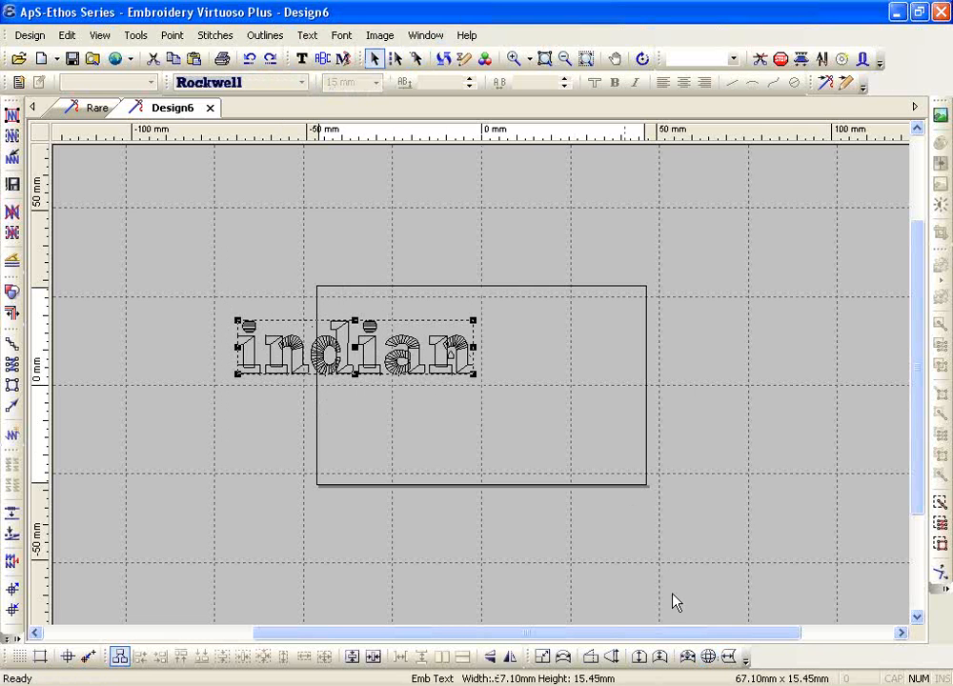
Apply a slight cylinder bend, enlarge indian to about 115 mm wide, then delete it
{"action": "left_click", "coordinate": [727, 657]}
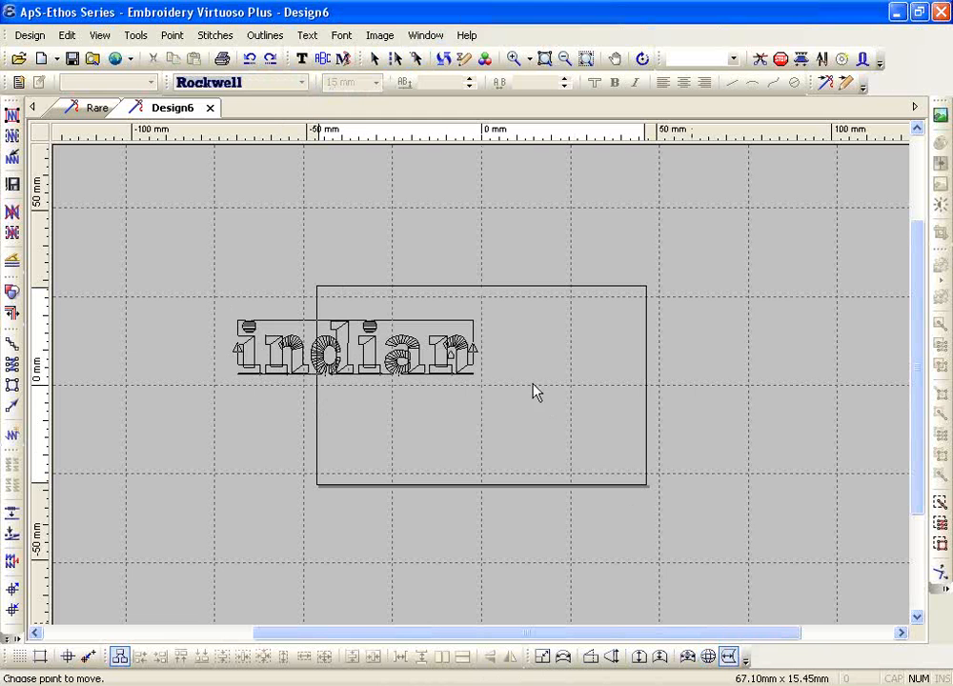
{"action": "left_click", "coordinate": [472, 346]}
{"action": "left_click", "coordinate": [461, 347]}
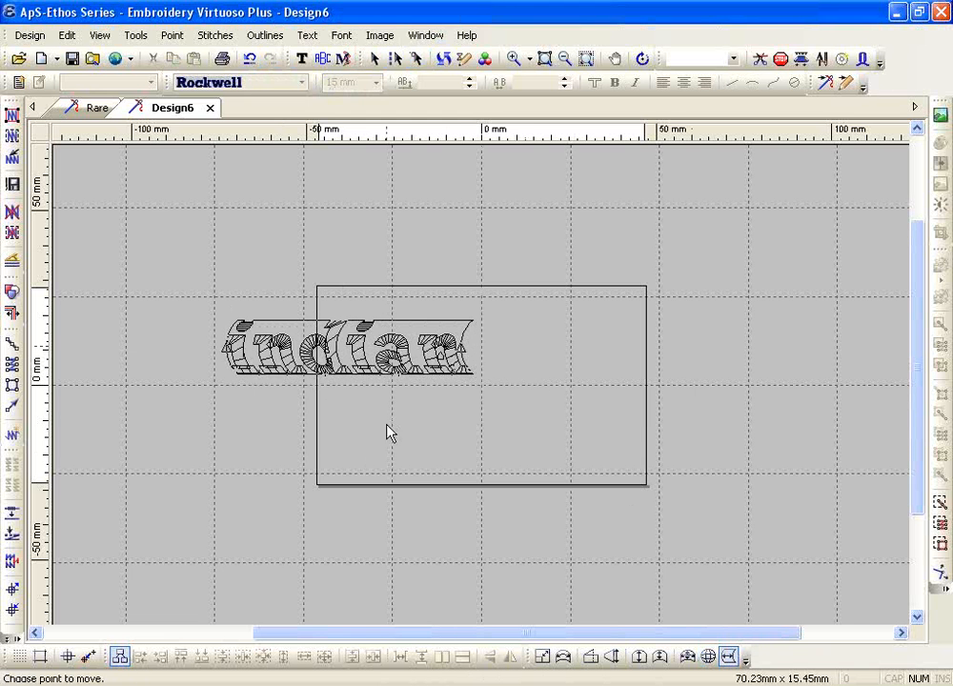
{"action": "key", "text": "Escape"}
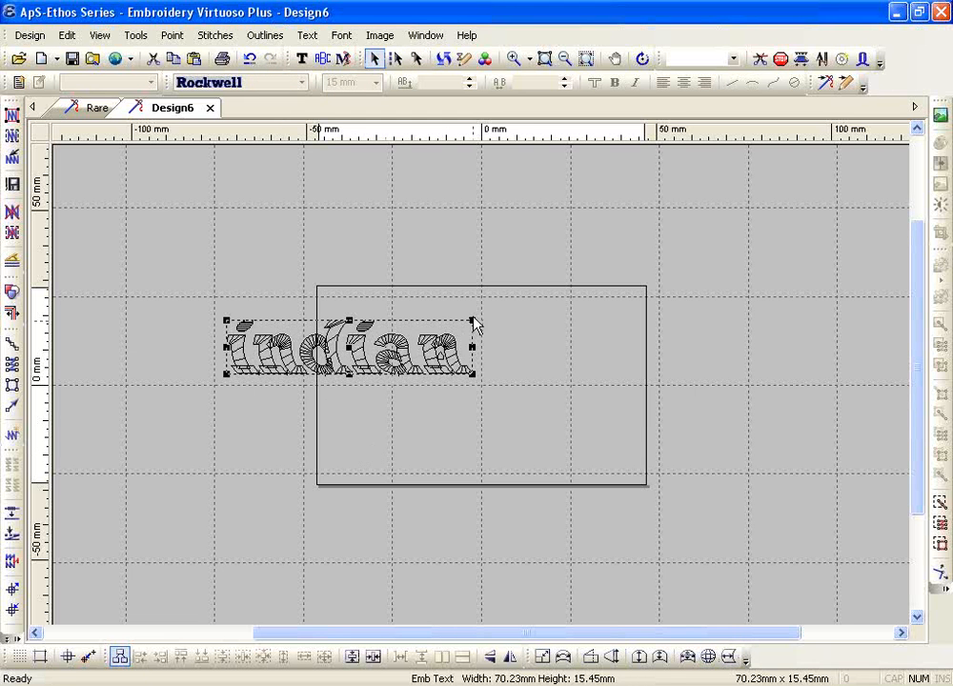
{"action": "left_click_drag", "start_coordinate": [472, 322], "coordinate": [627, 286]}
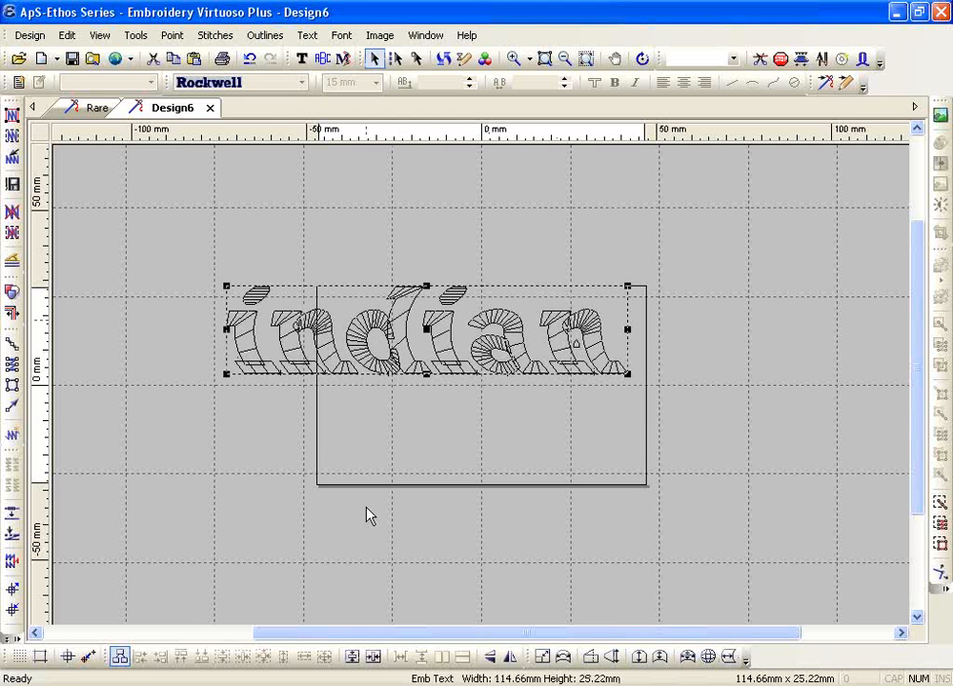
{"action": "key", "text": "Delete"}
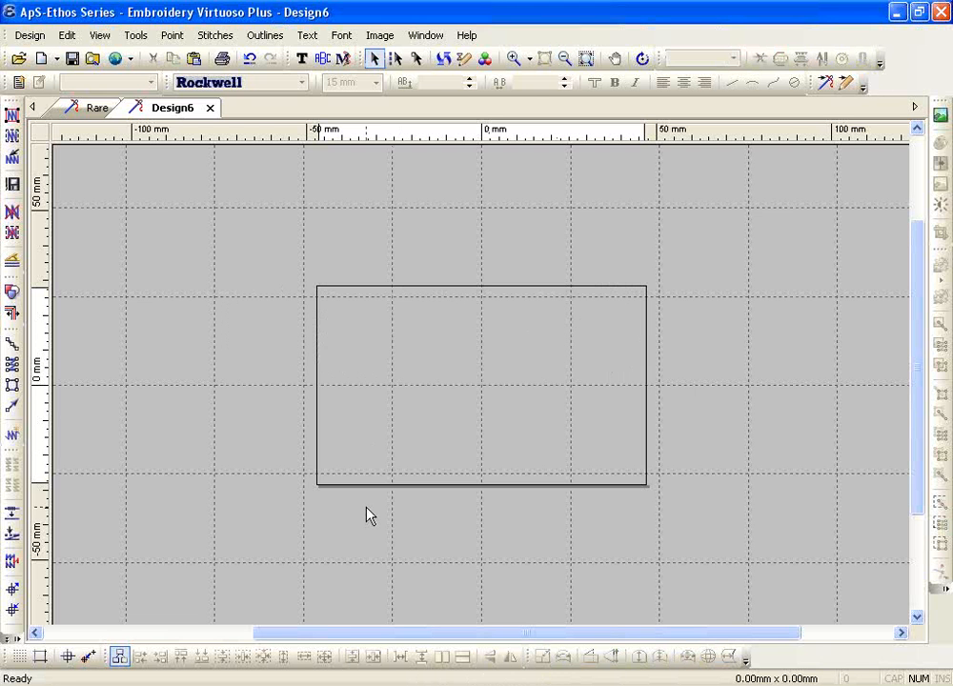
Create new lettering in the Ad Lib font reading 'Ethos'
{"action": "left_click", "coordinate": [302, 60]}
{"action": "left_click", "coordinate": [298, 83]}
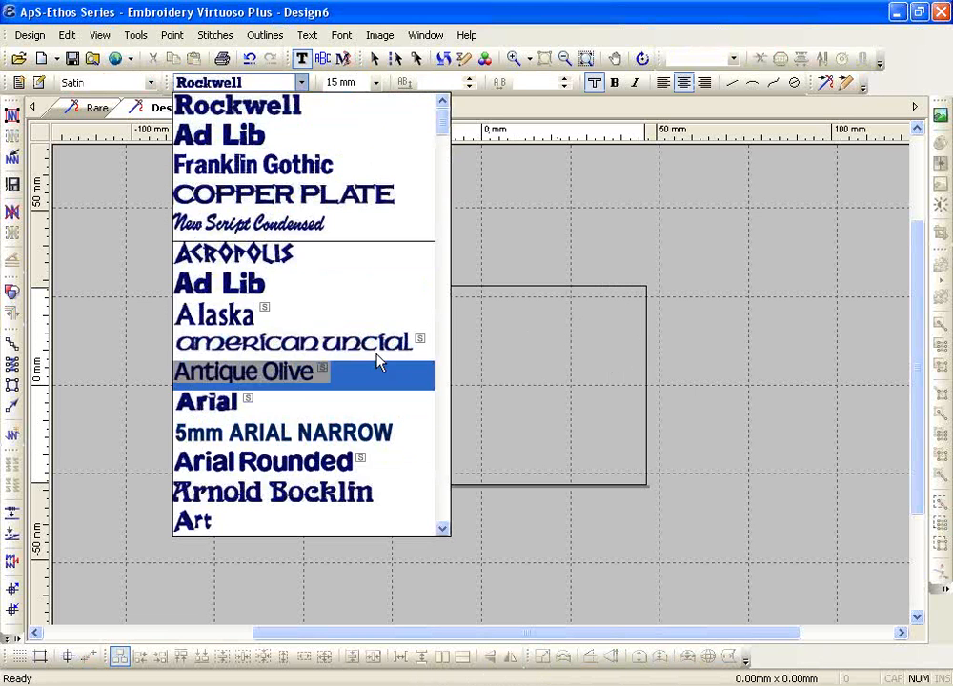
{"action": "left_click", "coordinate": [285, 283]}
{"action": "left_click", "coordinate": [357, 415]}
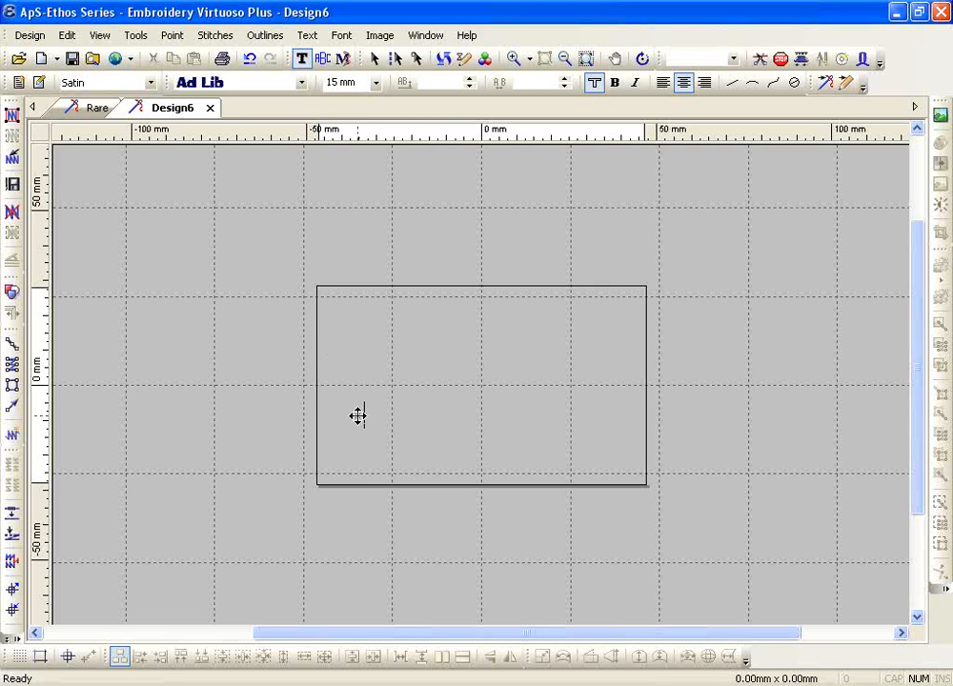
{"action": "type", "text": "Ethos"}
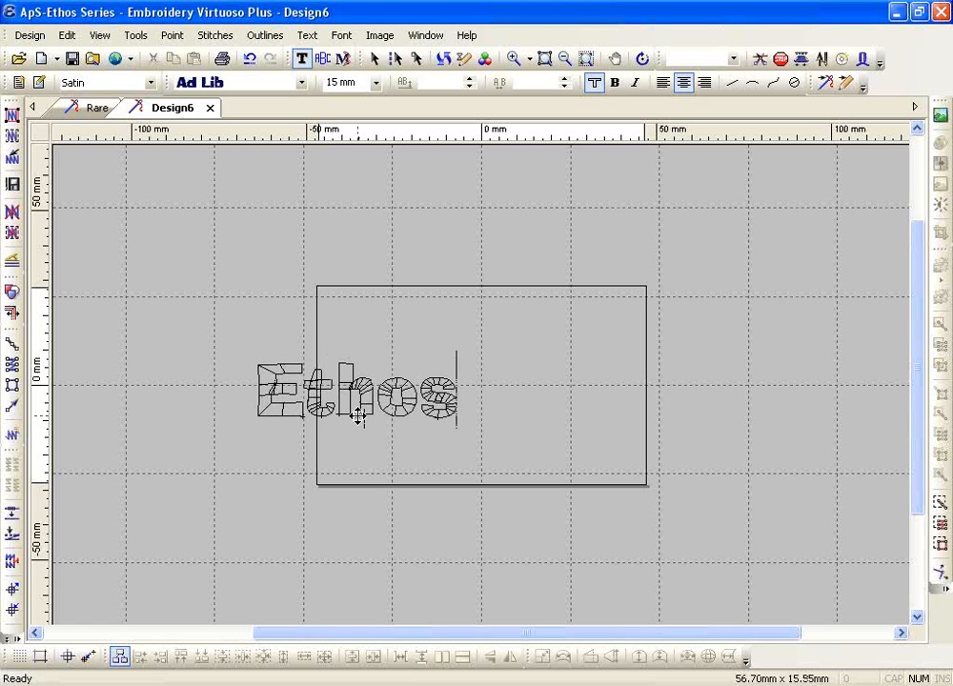
{"action": "key", "text": "Escape"}
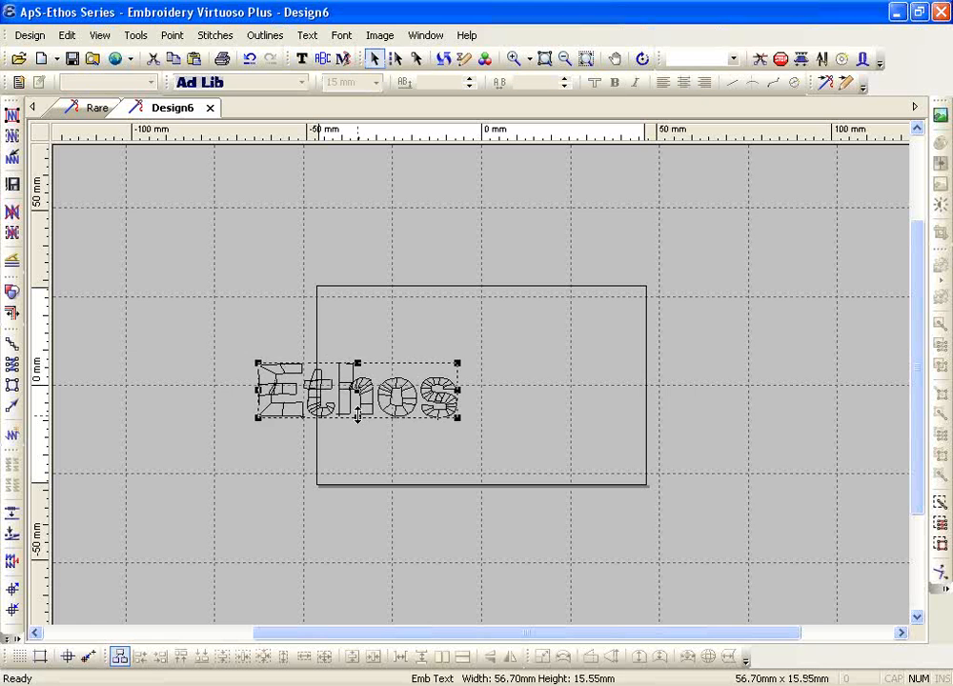
Colour the Ethos lettering blue and generate its stitches
{"action": "key", "text": "2"}
{"action": "key", "text": "3"}
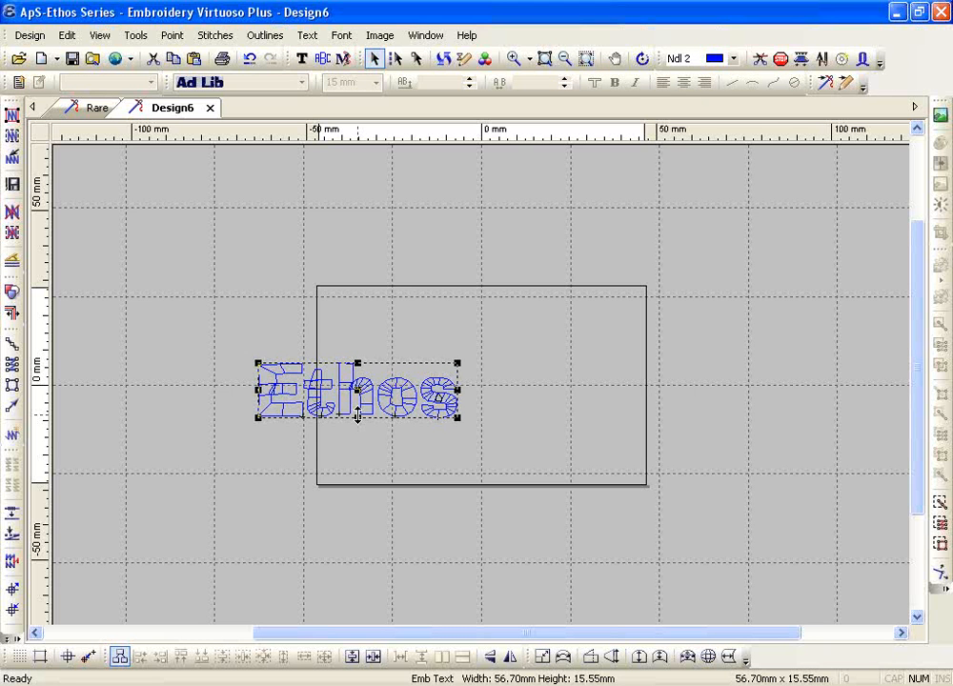
{"action": "left_click", "coordinate": [13, 115]}
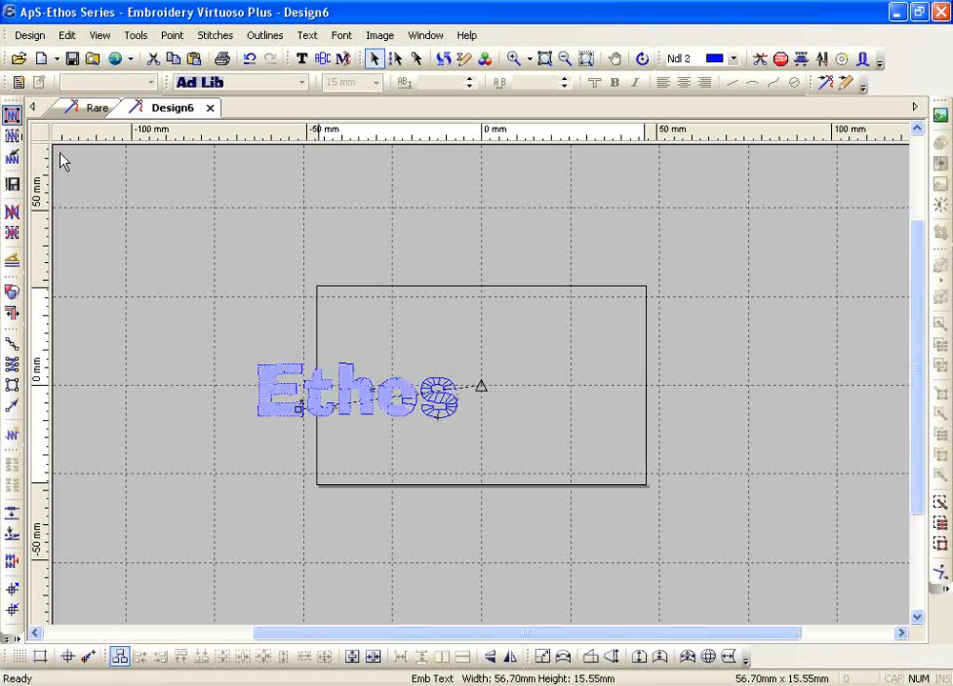
Open the General and Embroidery Settings from the Edit menu
{"action": "left_click", "coordinate": [11, 637]}
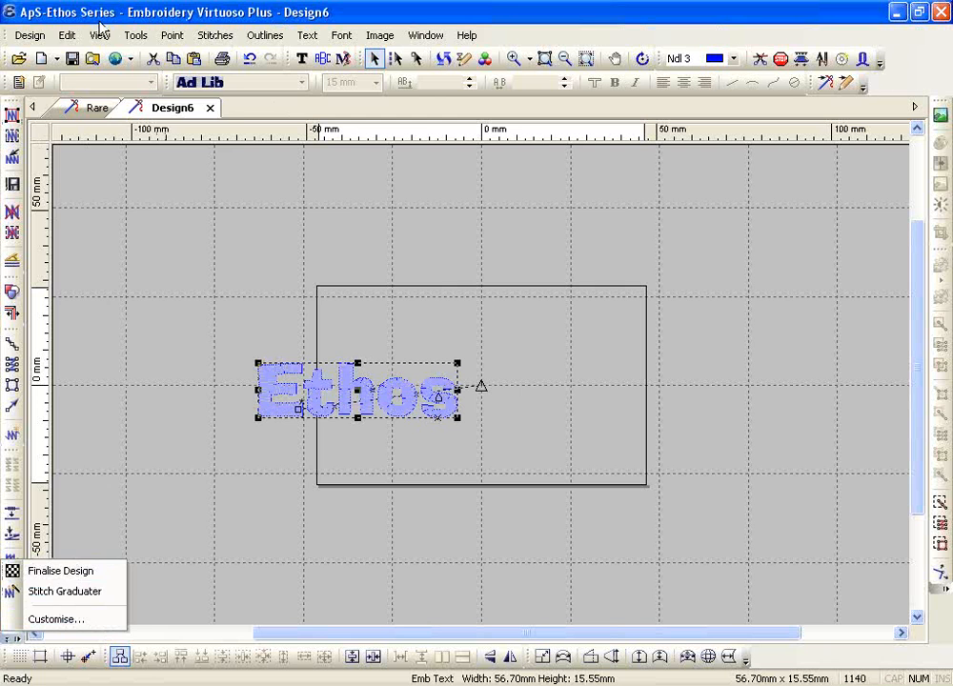
{"action": "left_click", "coordinate": [66, 35]}
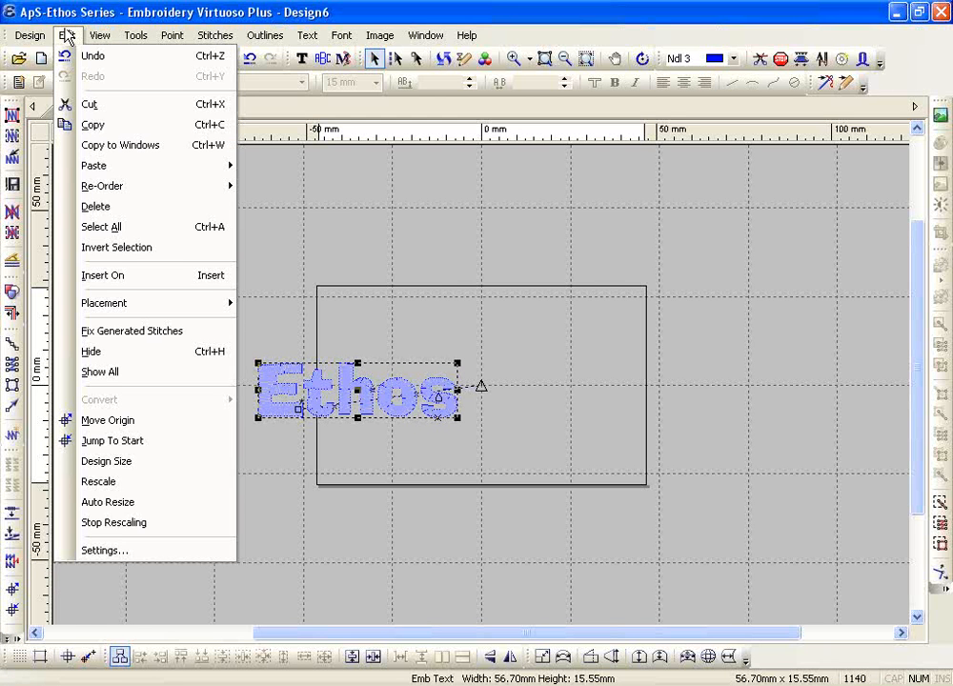
{"action": "left_click", "coordinate": [92, 556]}
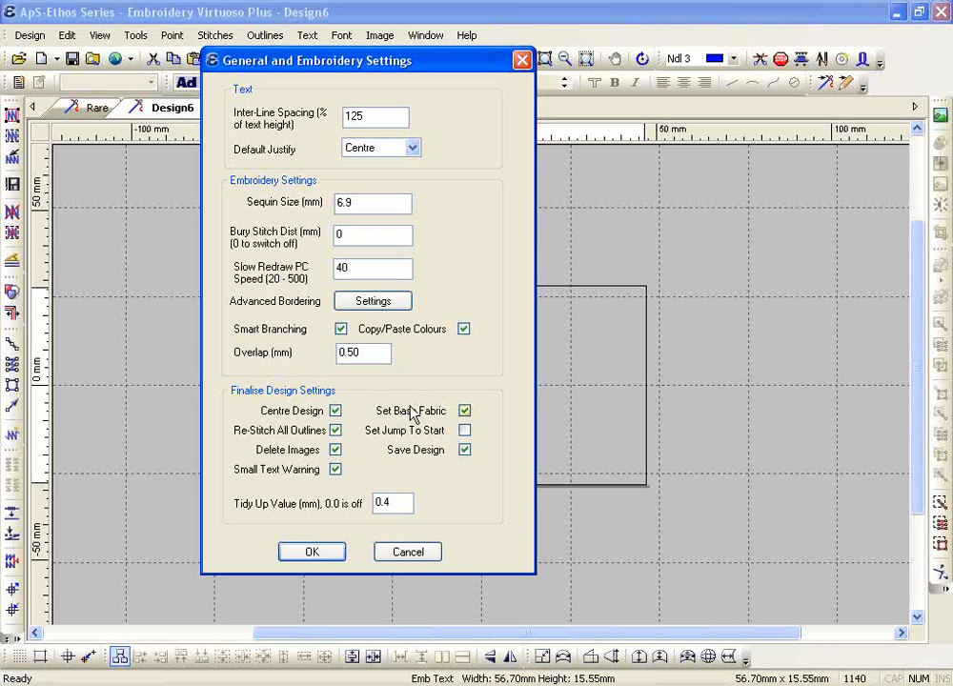
Disable Set Base Fabric, leave Set Jump To Start off, choose the 0.4 Tidy Up value, and confirm
{"action": "left_click", "coordinate": [412, 414]}
{"action": "left_click", "coordinate": [437, 436]}
{"action": "left_click", "coordinate": [440, 437]}
{"action": "double_click", "coordinate": [385, 502]}
{"action": "left_click", "coordinate": [313, 553]}
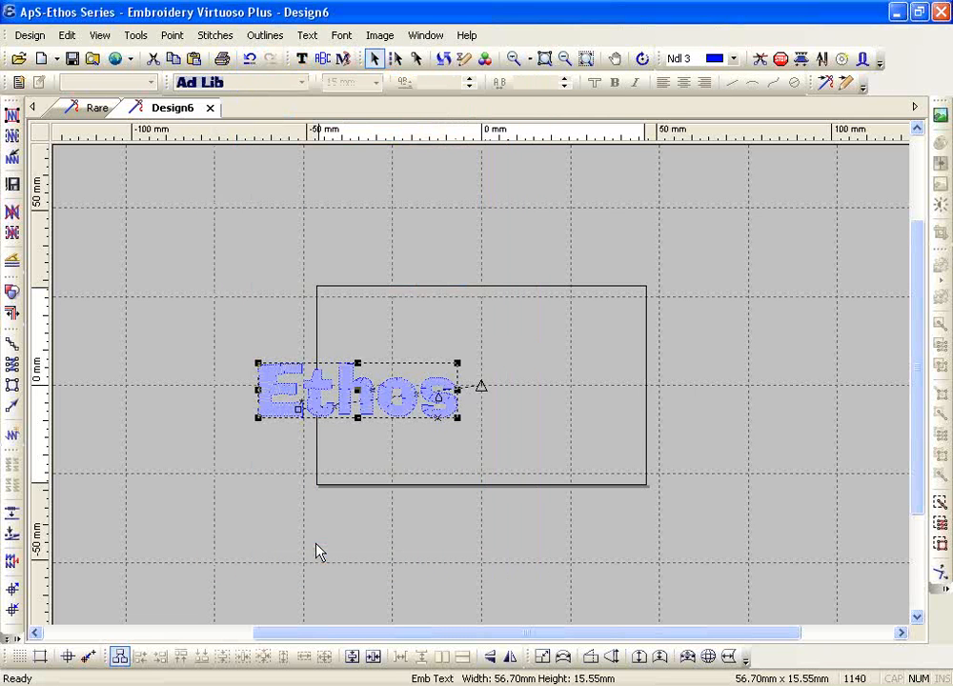
Automatically finalise the Ethos design and decline to save it
{"action": "left_click", "coordinate": [9, 633]}
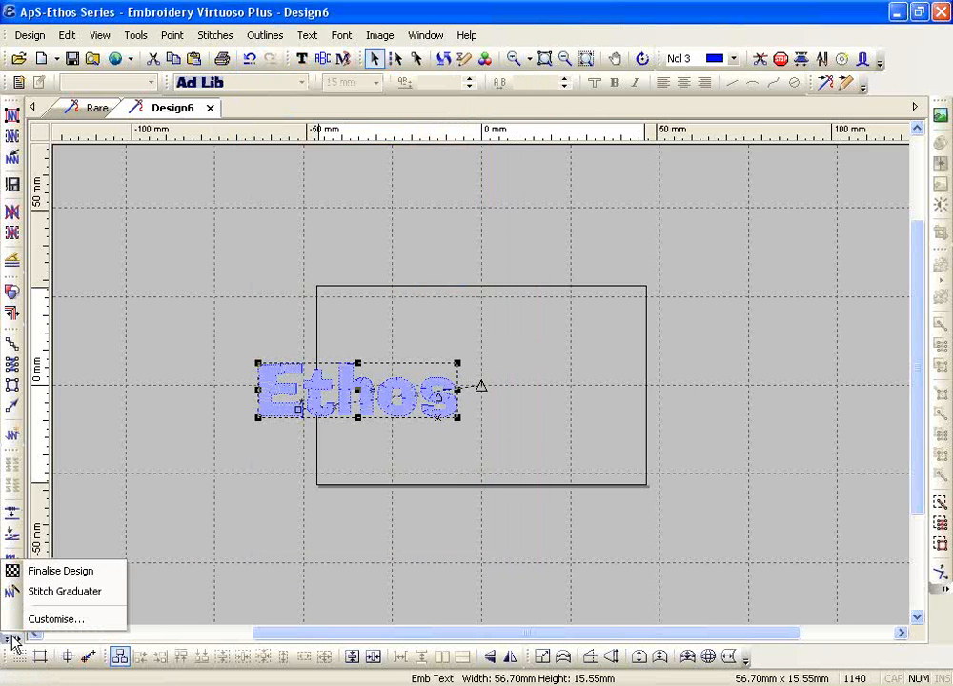
{"action": "left_click", "coordinate": [37, 575]}
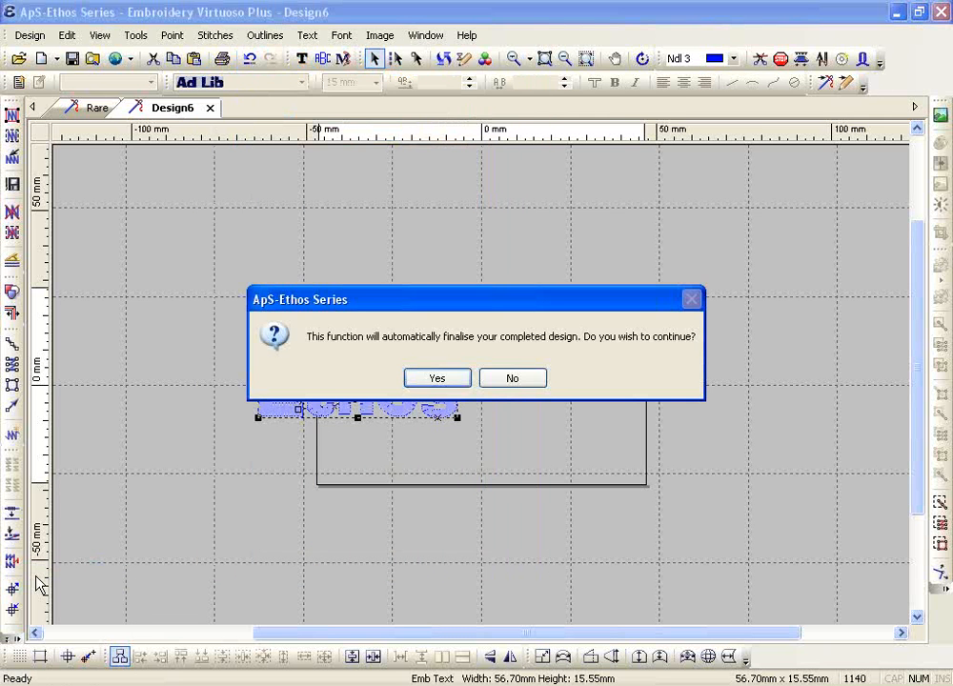
{"action": "left_click", "coordinate": [454, 378]}
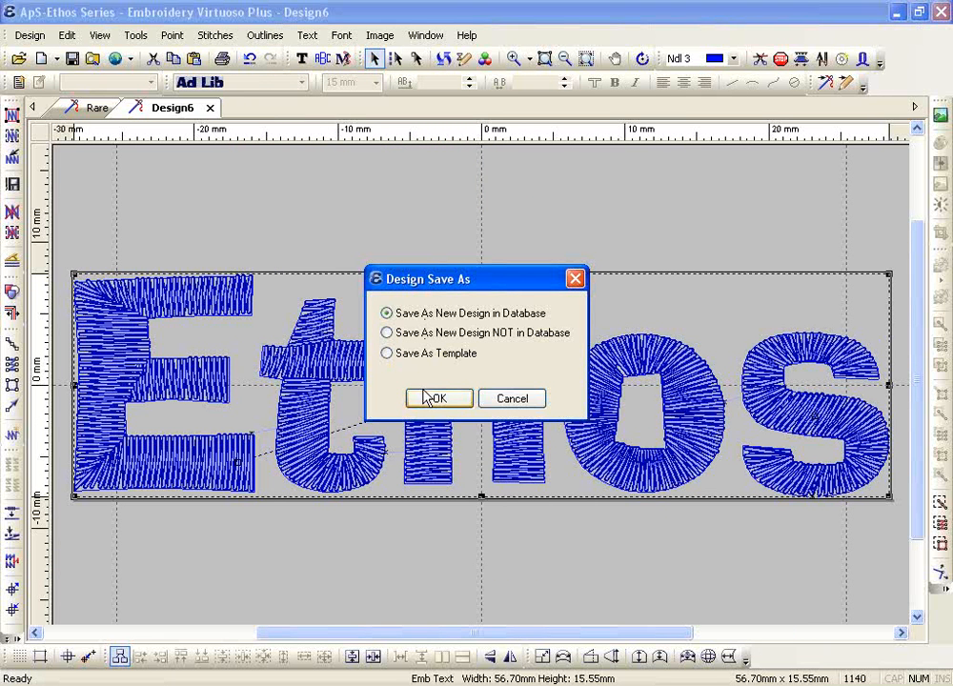
{"action": "left_click", "coordinate": [497, 402]}
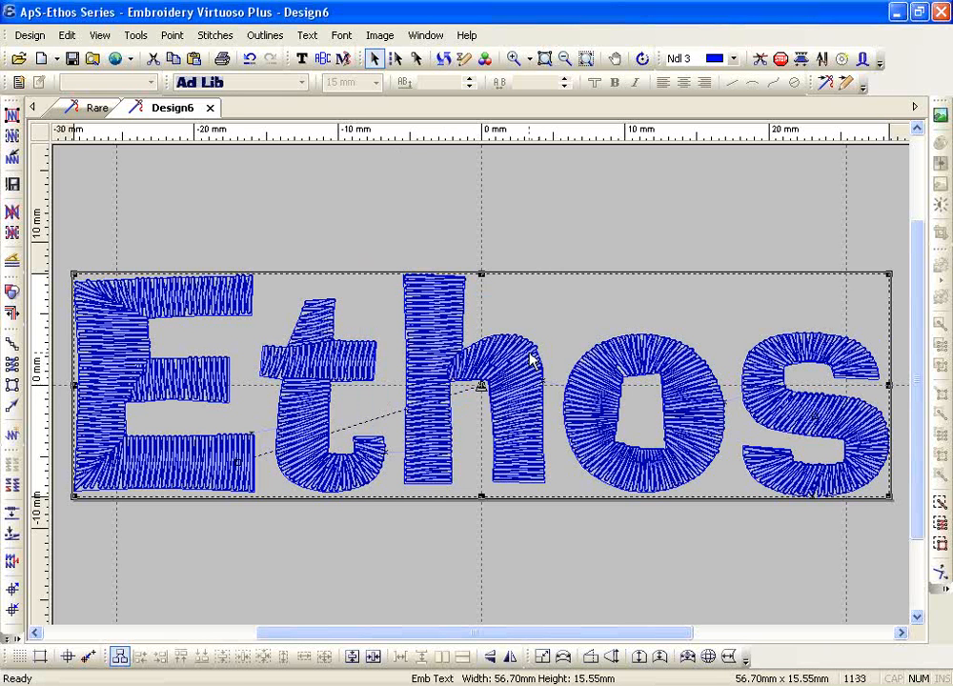
{"action": "left_click", "coordinate": [31, 35]}
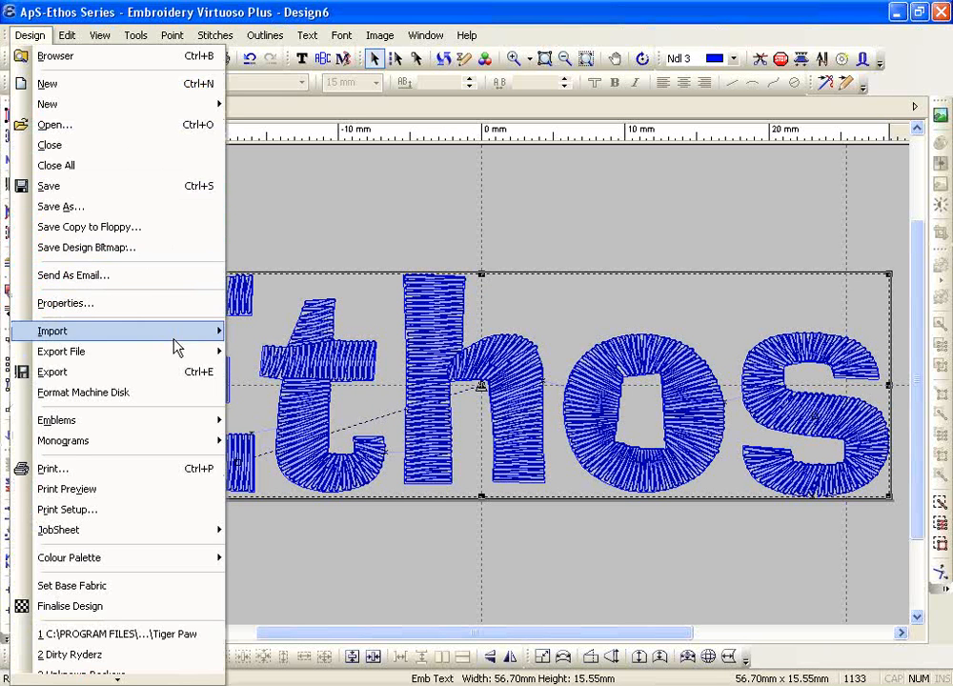
{"action": "mouse_move", "coordinate": [174, 352]}
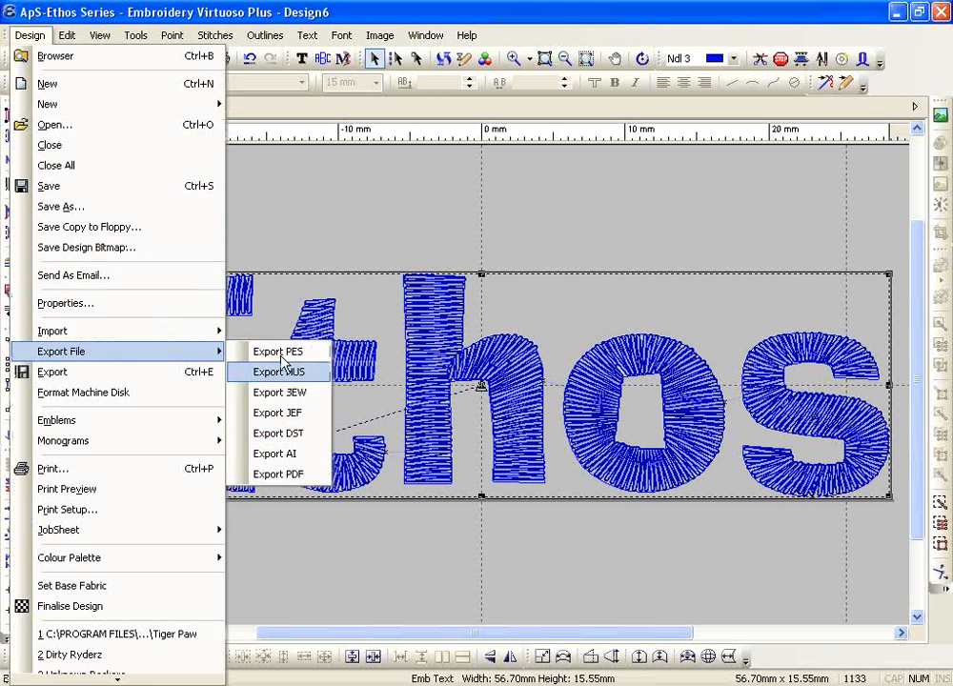
{"action": "left_click", "coordinate": [334, 204]}
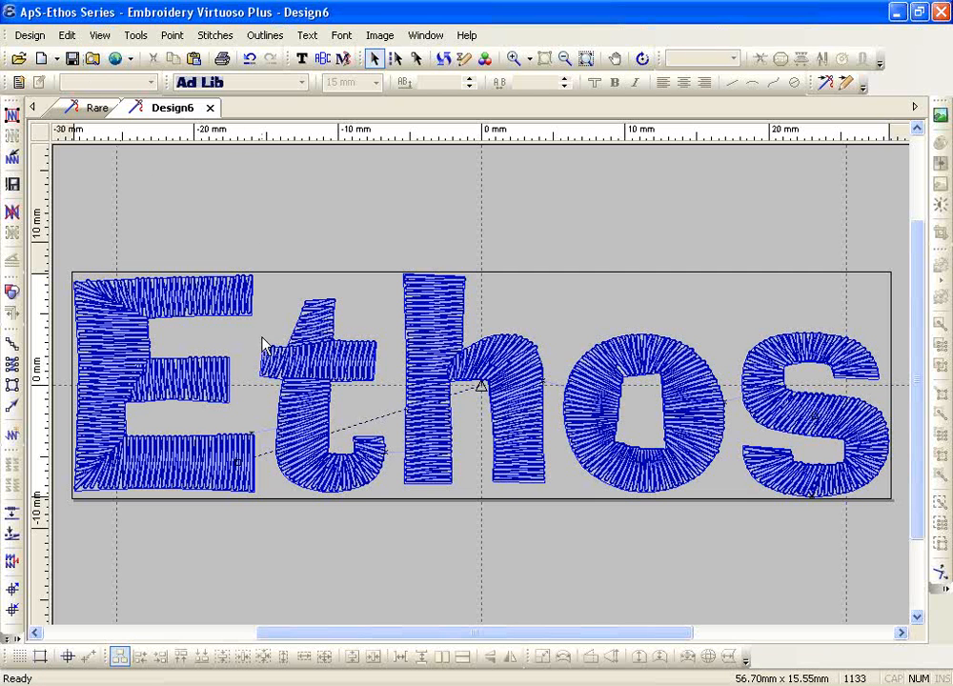
Dismiss the Auto Monogram options and switch to the Add Embroidery Text tool
{"action": "left_click", "coordinate": [321, 58]}
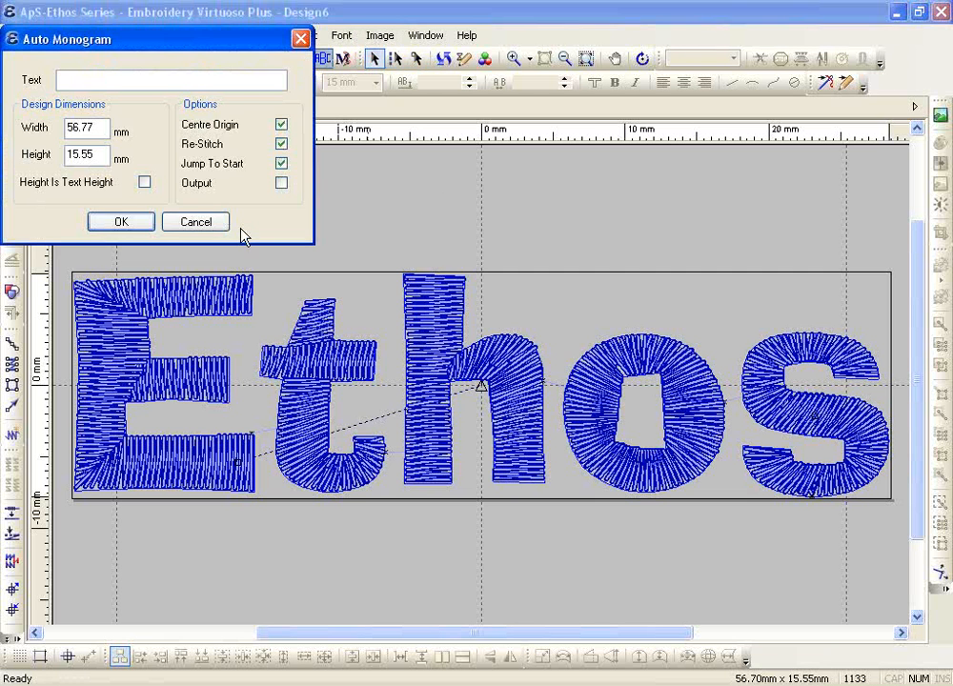
{"action": "left_click", "coordinate": [215, 222]}
{"action": "left_click", "coordinate": [301, 58]}
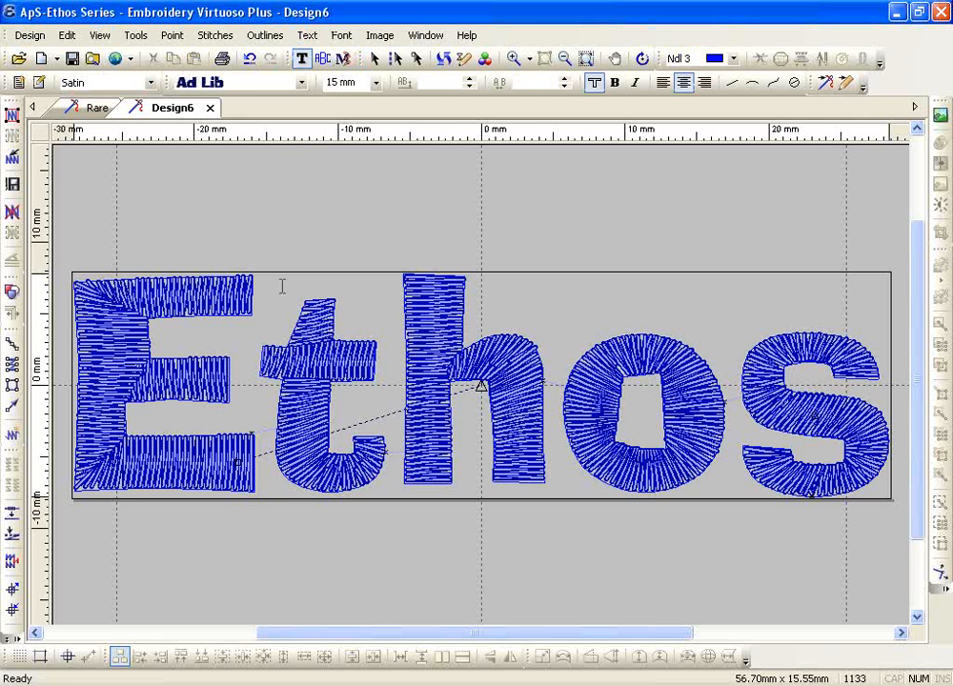
Raise the satin stitch pitch to 0.55 mm and re-stitch all lettering outlines
{"action": "left_click", "coordinate": [48, 84]}
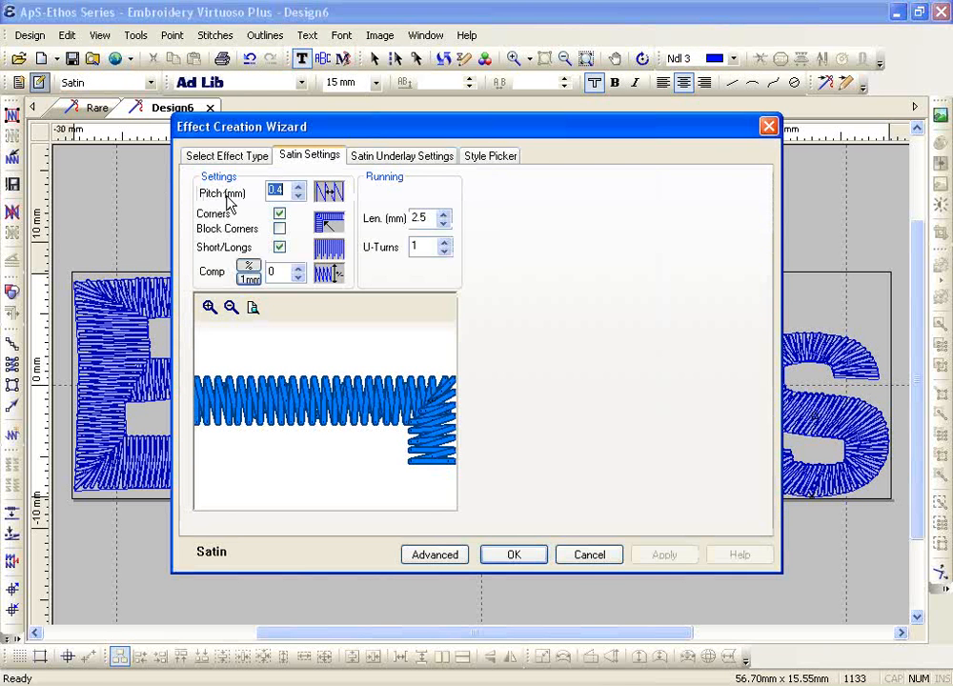
{"action": "left_click", "coordinate": [298, 189]}
{"action": "left_click", "coordinate": [298, 189]}
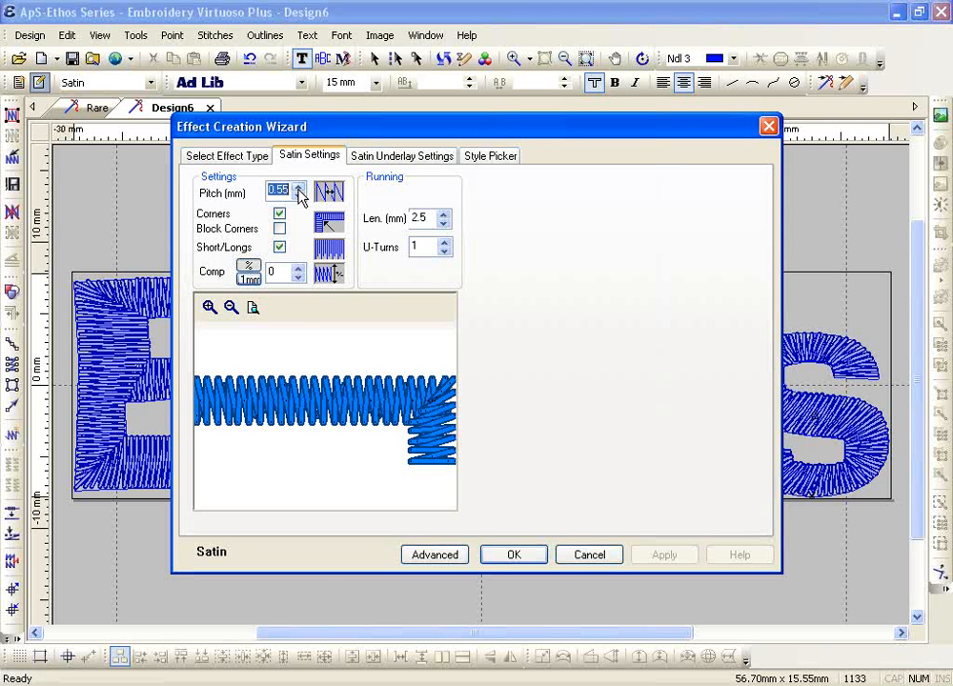
{"action": "left_click", "coordinate": [489, 561]}
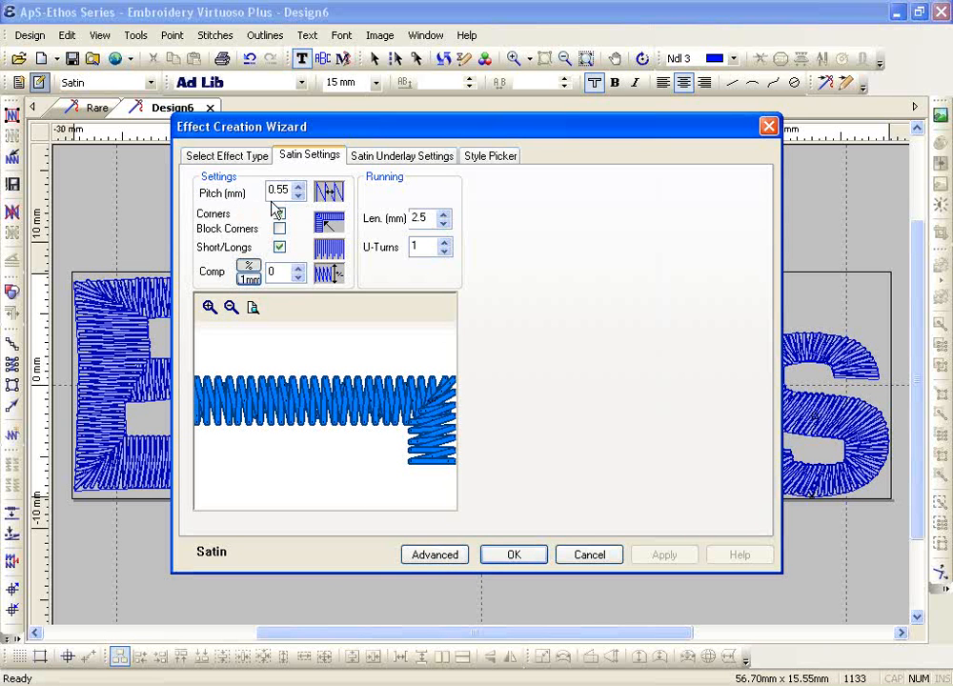
{"action": "left_click", "coordinate": [508, 560]}
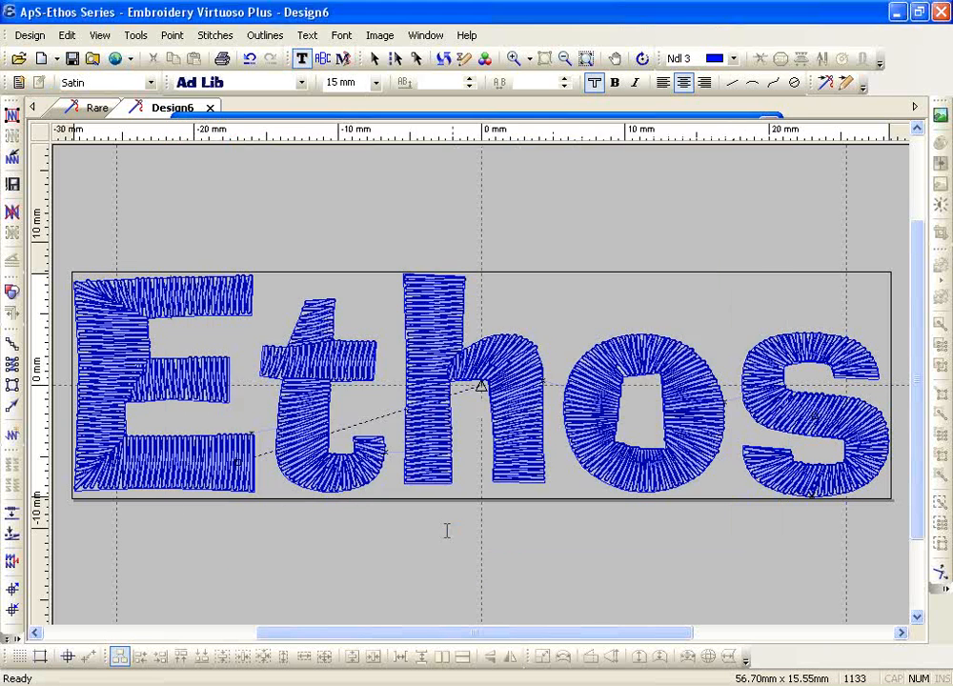
{"action": "left_click", "coordinate": [10, 115]}
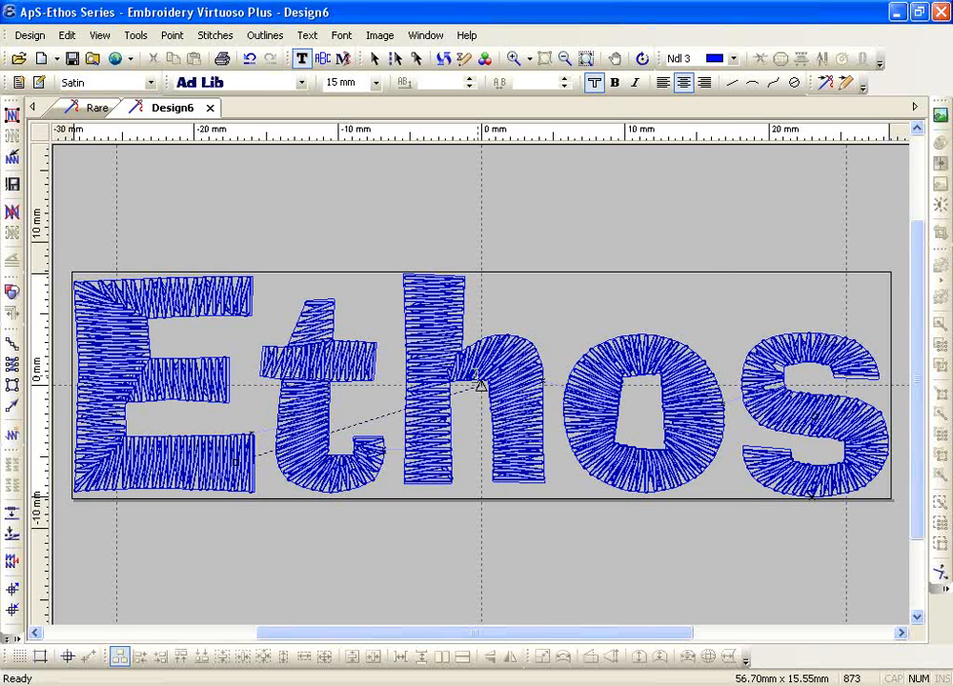
Lower the satin pitch to 0.38 mm and re-stitch all outlines with denser stitching
{"action": "left_click", "coordinate": [38, 83]}
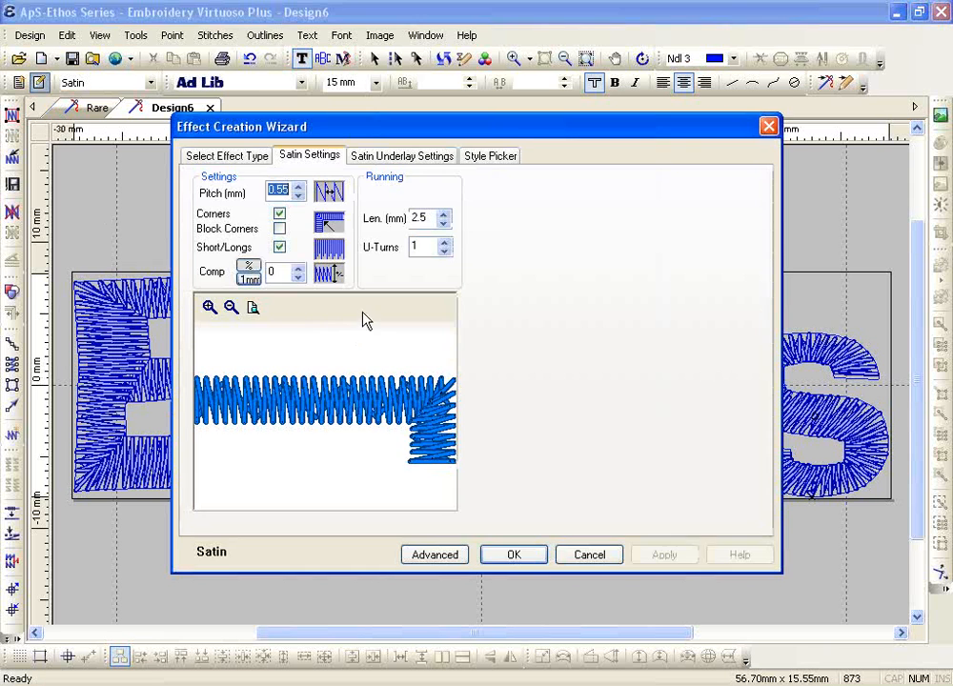
{"action": "left_click", "coordinate": [298, 197]}
{"action": "left_click", "coordinate": [297, 196]}
{"action": "left_click", "coordinate": [297, 197]}
{"action": "left_click_drag", "start_coordinate": [284, 190], "coordinate": [277, 190]}
{"action": "type", "text": "38"}
{"action": "left_click", "coordinate": [505, 557]}
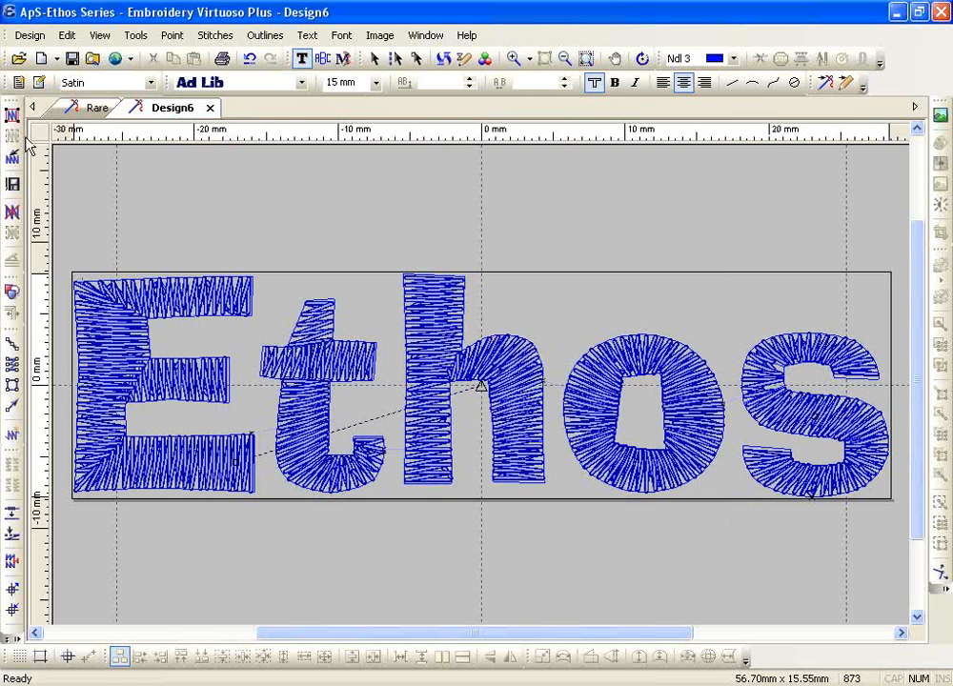
{"action": "left_click", "coordinate": [13, 117]}
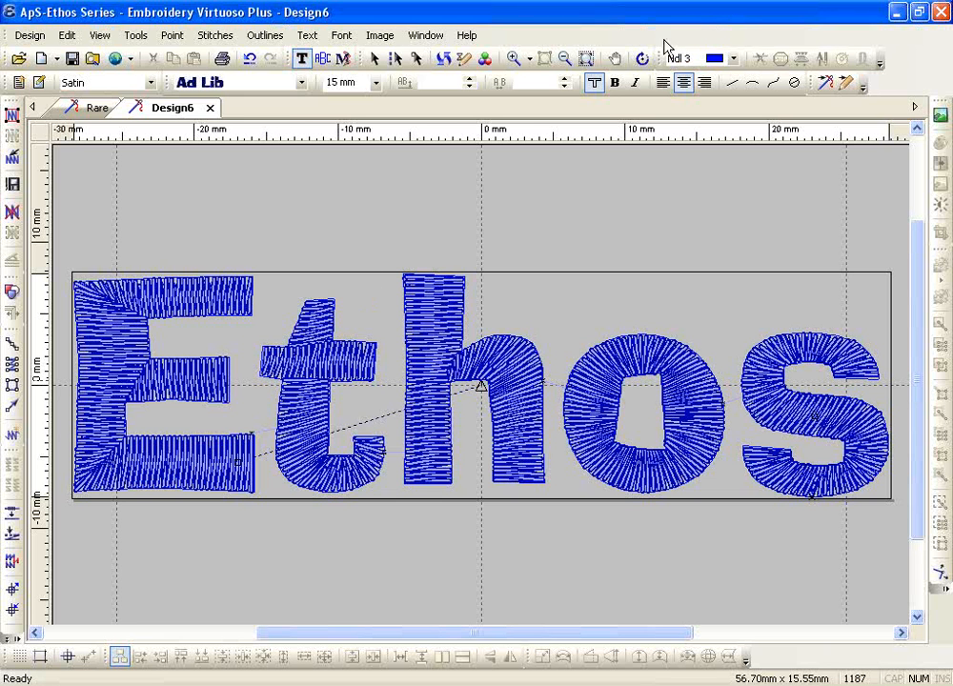
{"action": "left_click", "coordinate": [752, 124]}
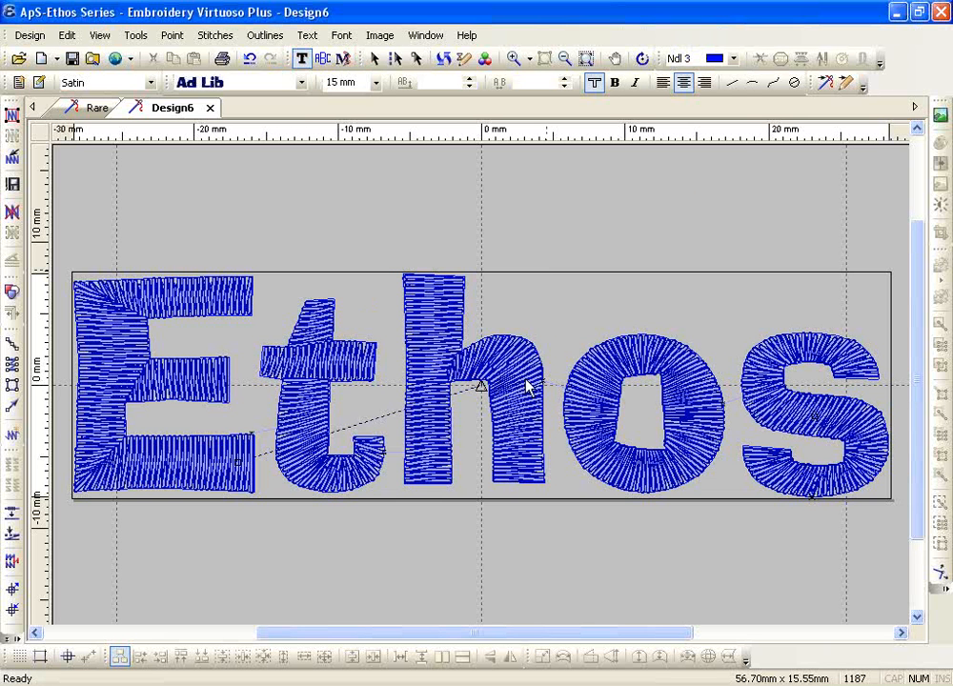